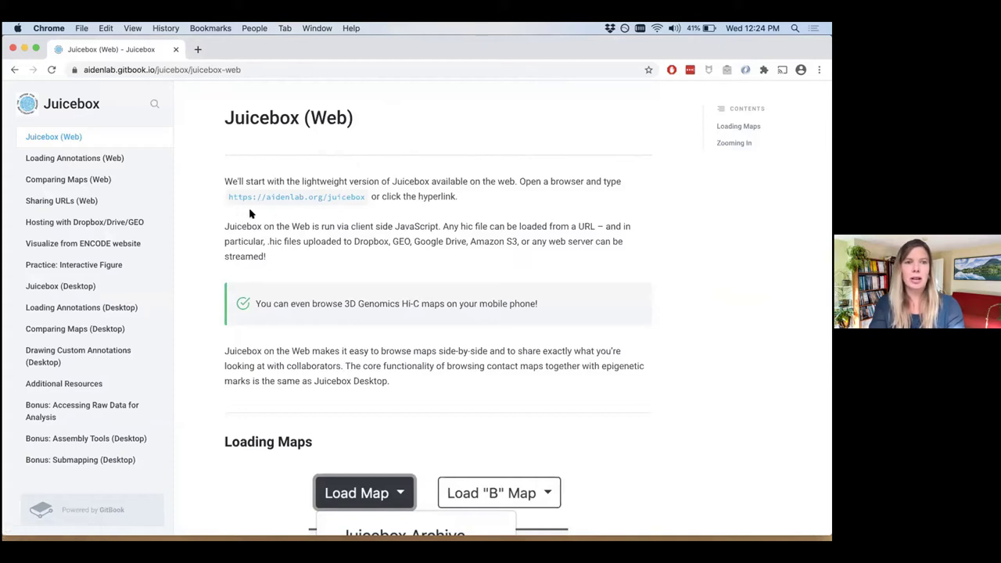
Open the Juicebox web app from the aidenlab.org/juicebox link in a new tab
click(342, 199)
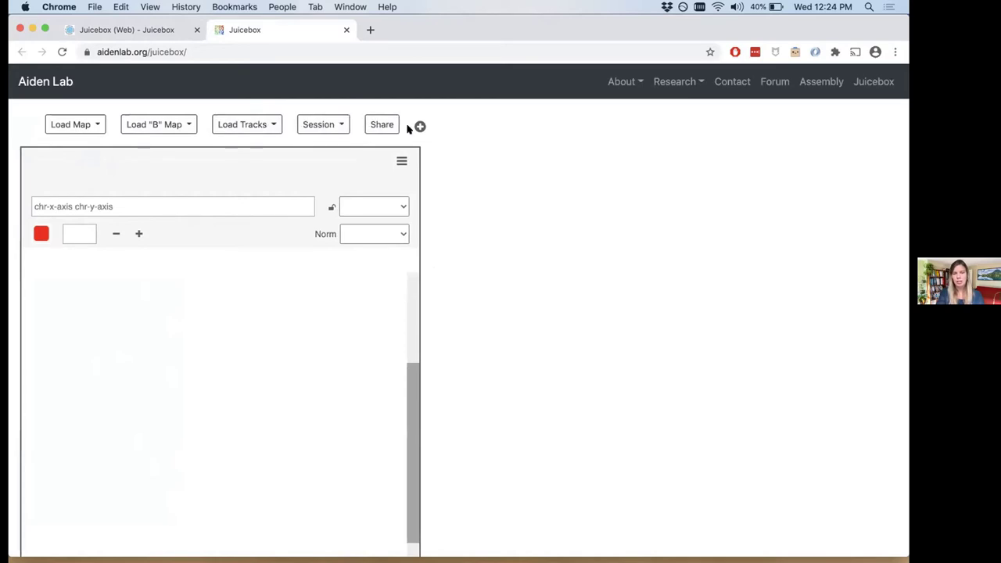
click(76, 29)
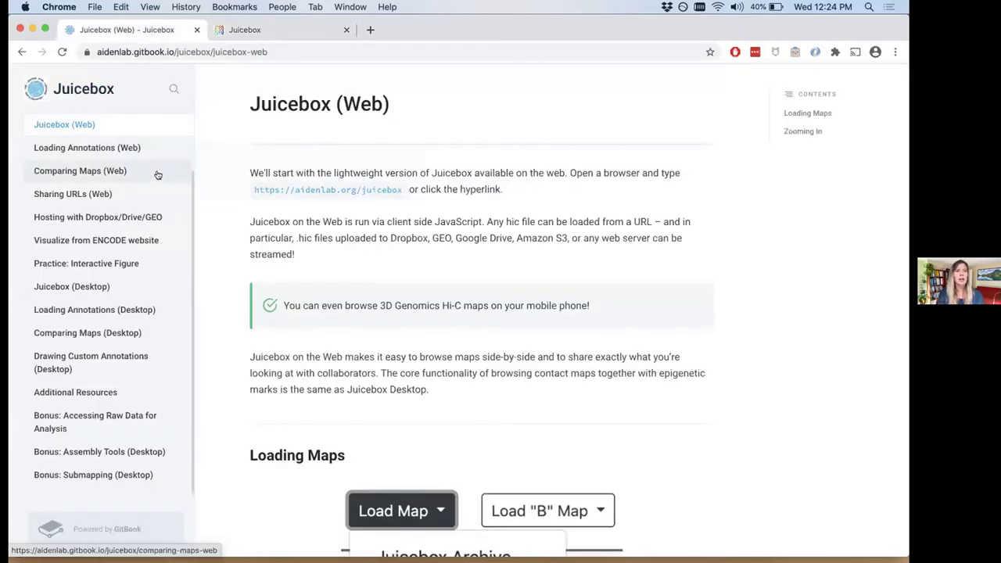
scroll(157, 175, up, 2)
scroll(157, 175, up, 2)
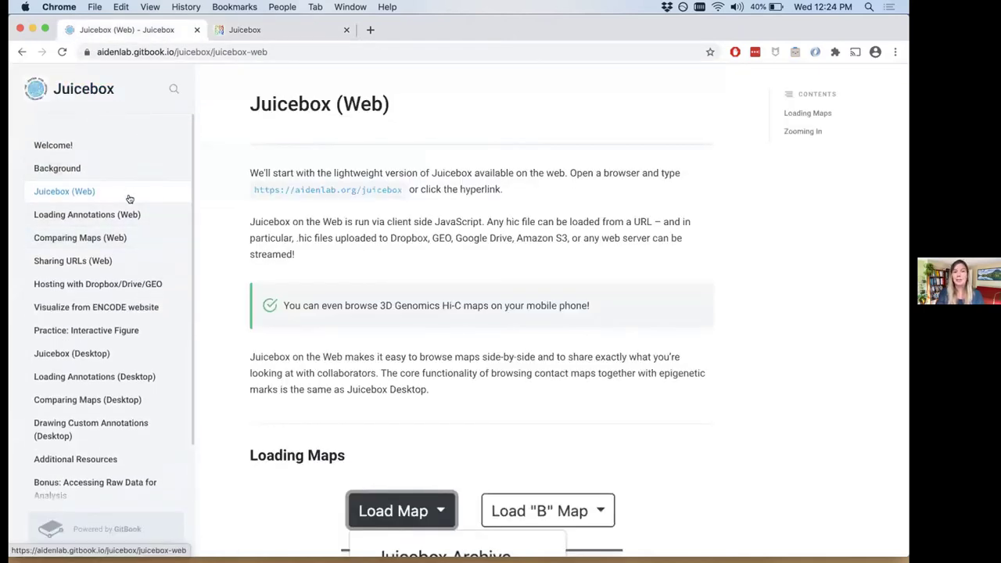
Browse the tutorial's Welcome and Background pages, then go to the Juicebox (Web) page
click(130, 150)
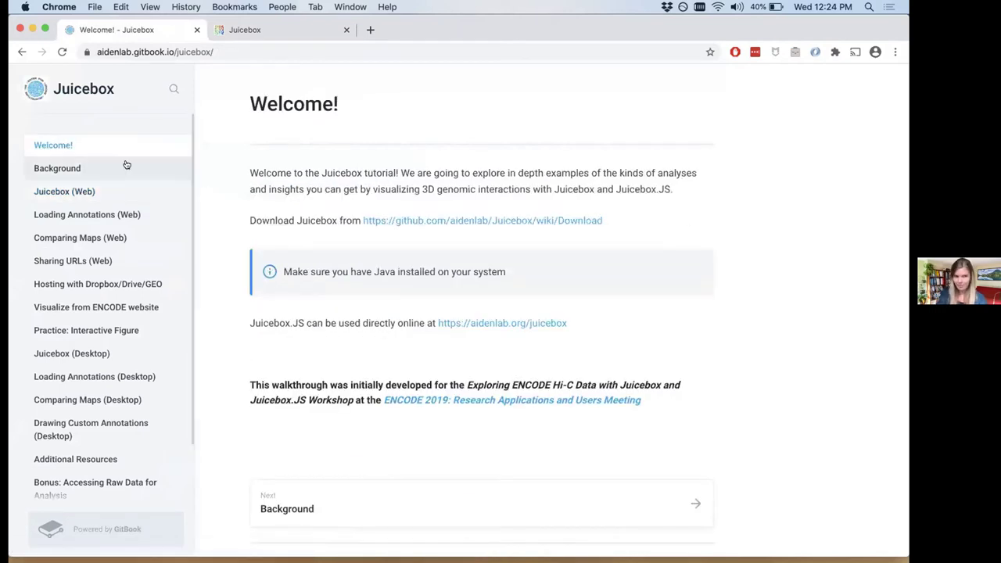
click(127, 165)
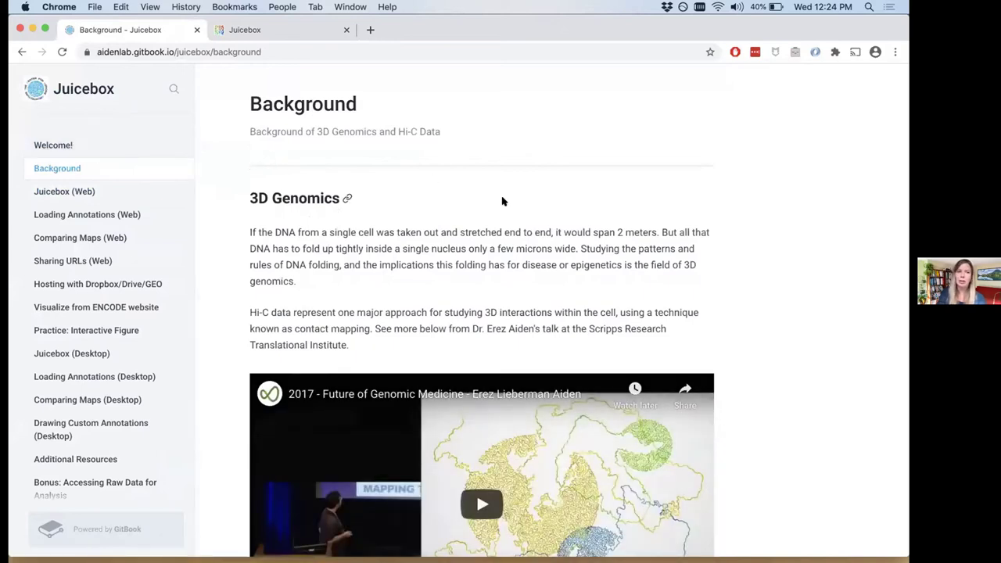
scroll(502, 199, down, 1)
scroll(550, 234, down, 4)
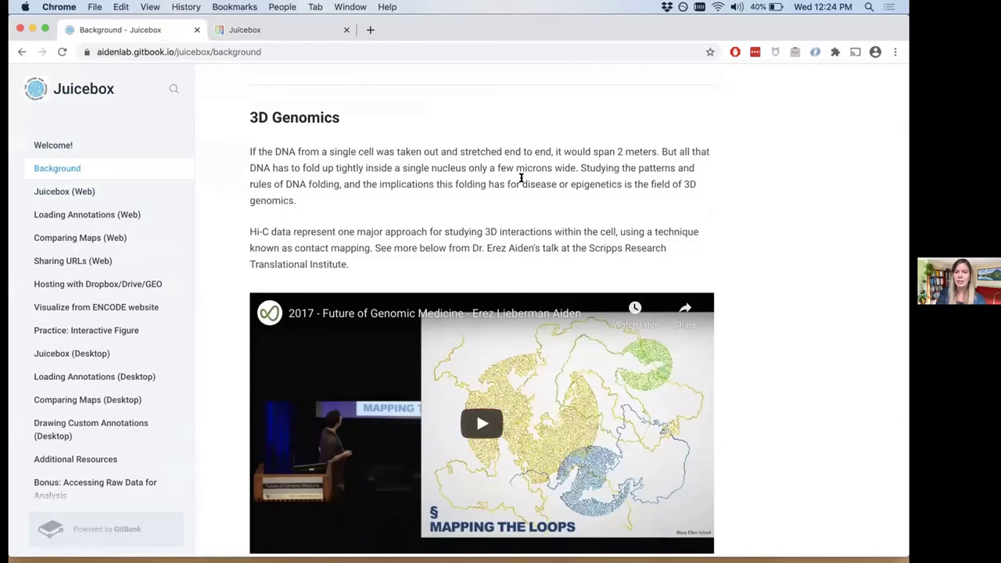
scroll(521, 178, down, 5)
scroll(521, 179, up, 8)
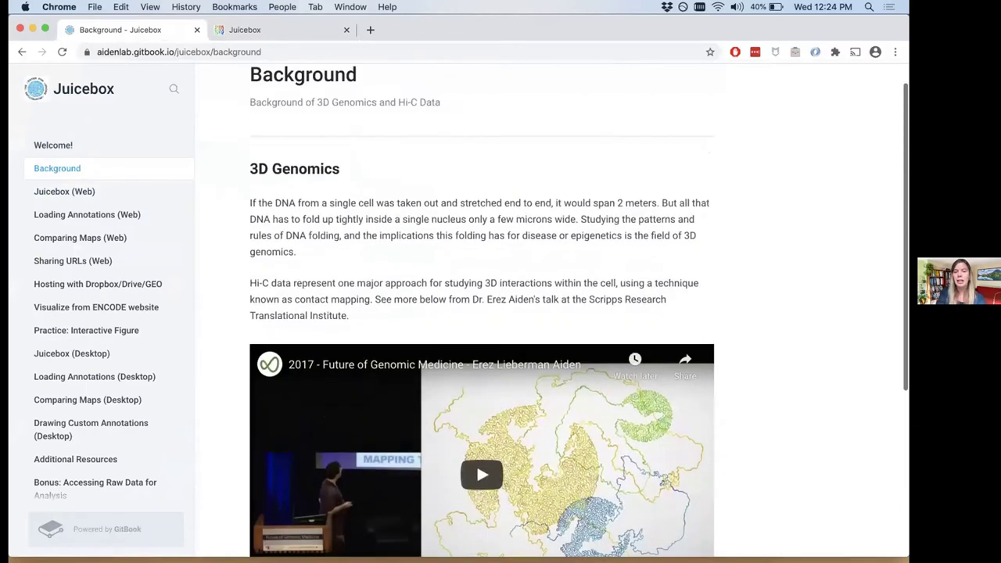
scroll(476, 339, down, 6)
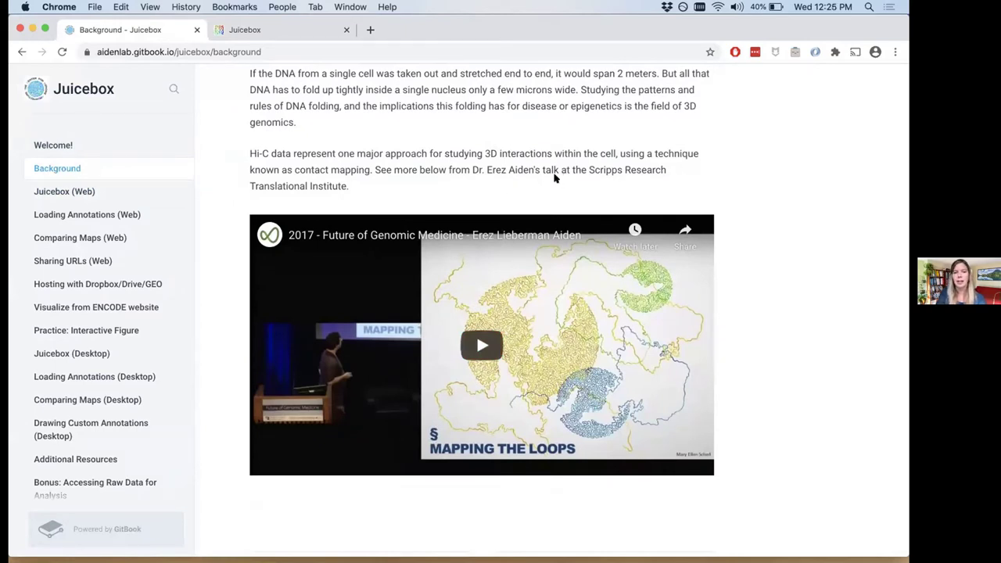
scroll(554, 178, up, 8)
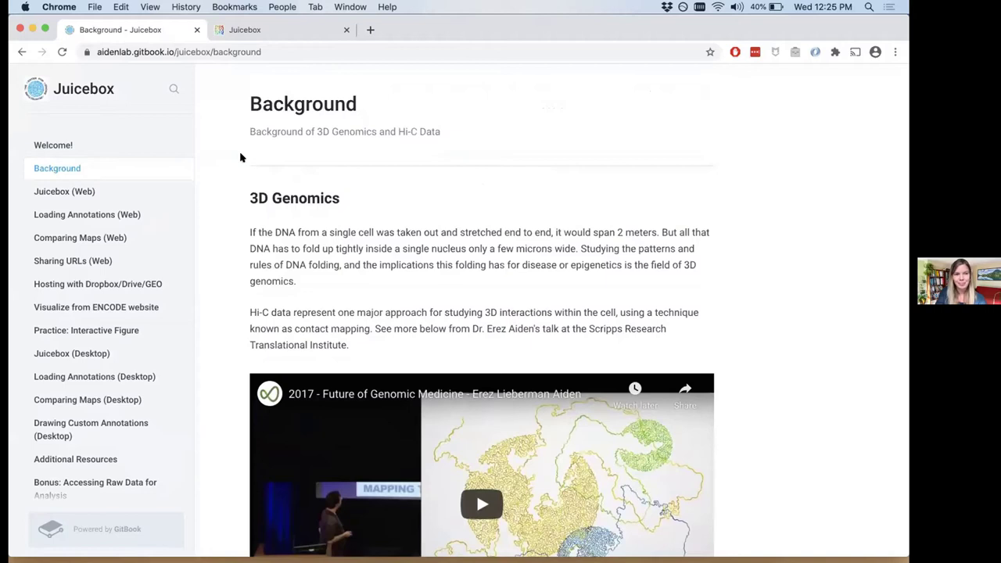
click(110, 196)
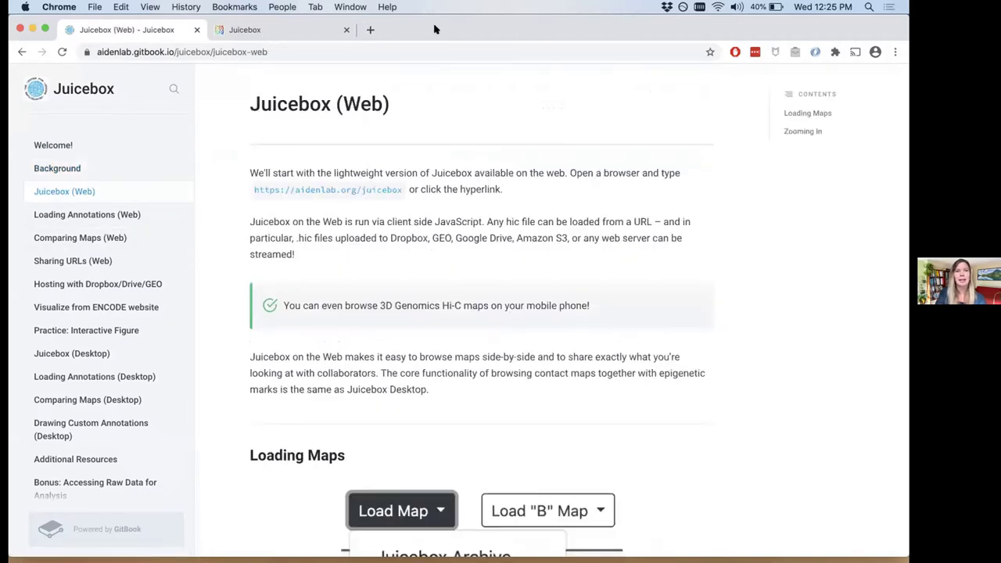
Load the ENCODE hg19 GM12878 map ENCFF718AWL (Mbol primary+replicate) in the Juicebox tab
click(236, 29)
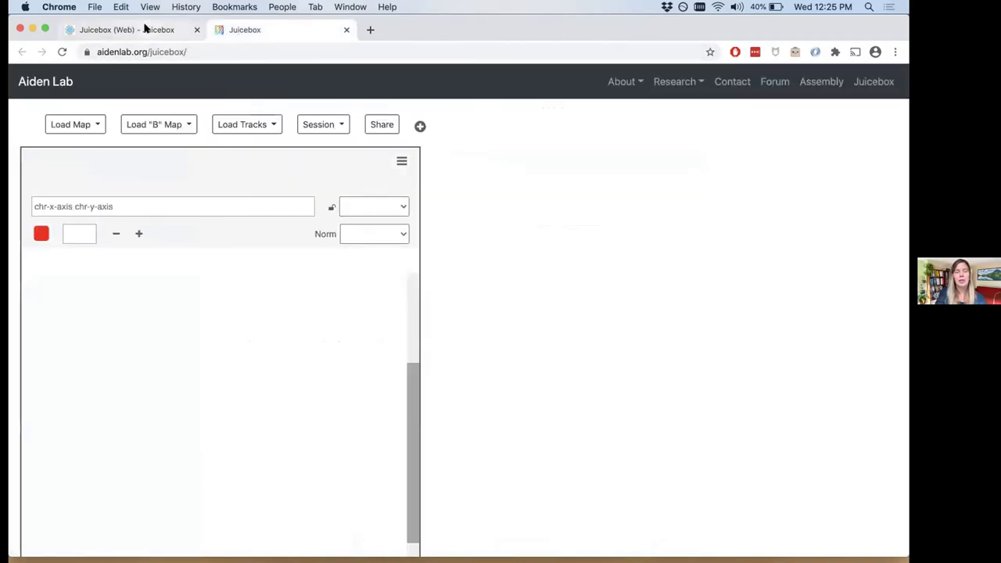
click(94, 124)
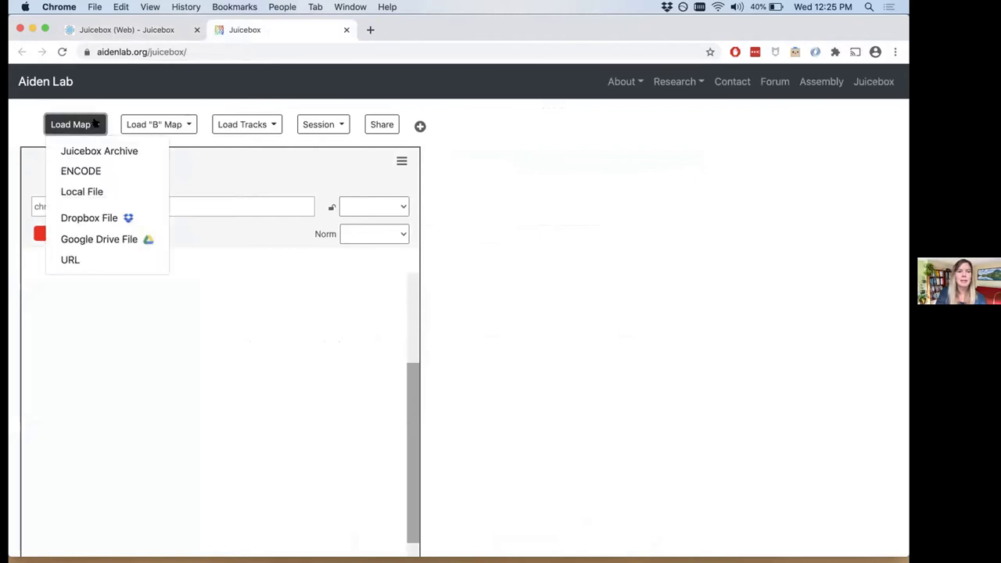
click(94, 170)
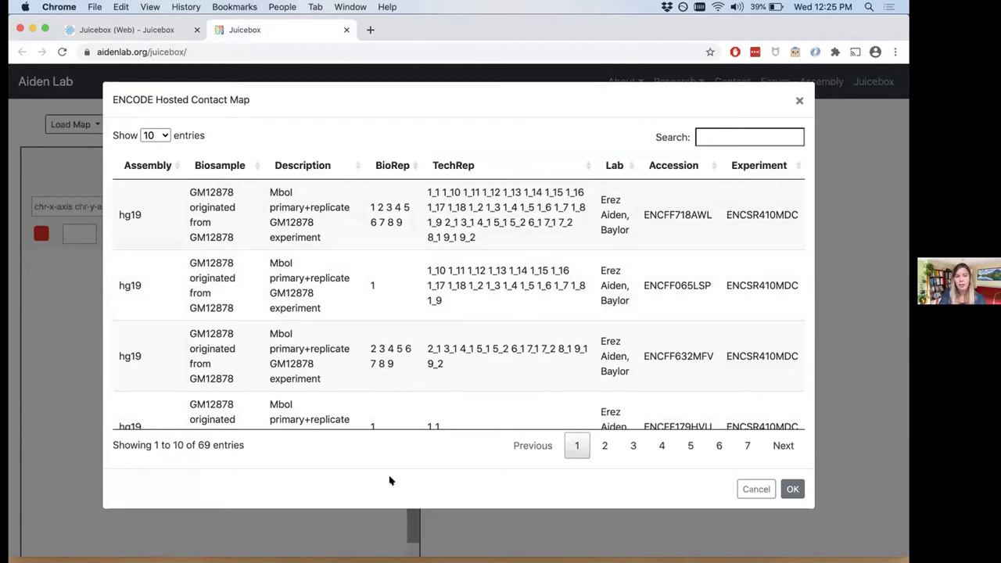
click(264, 208)
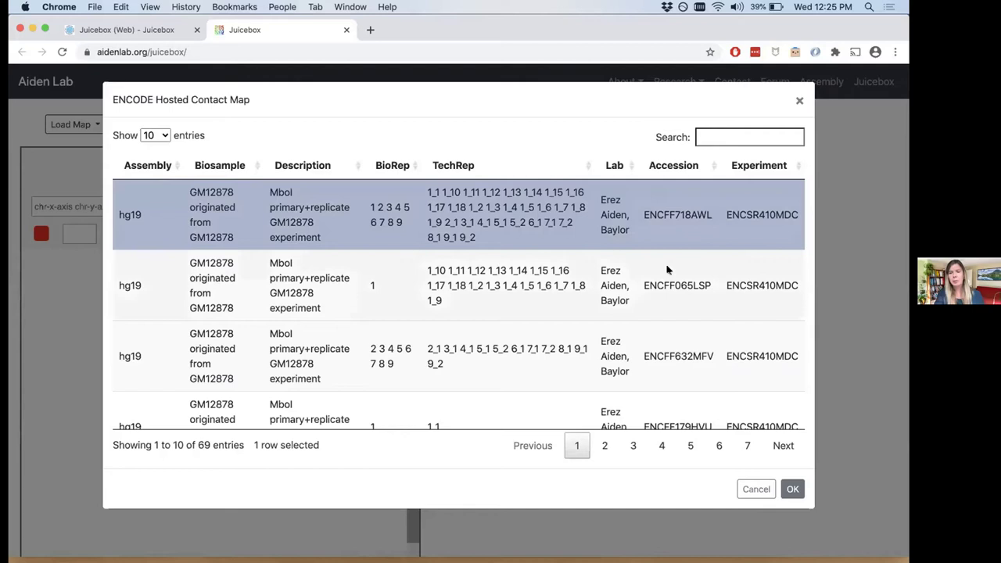
click(794, 489)
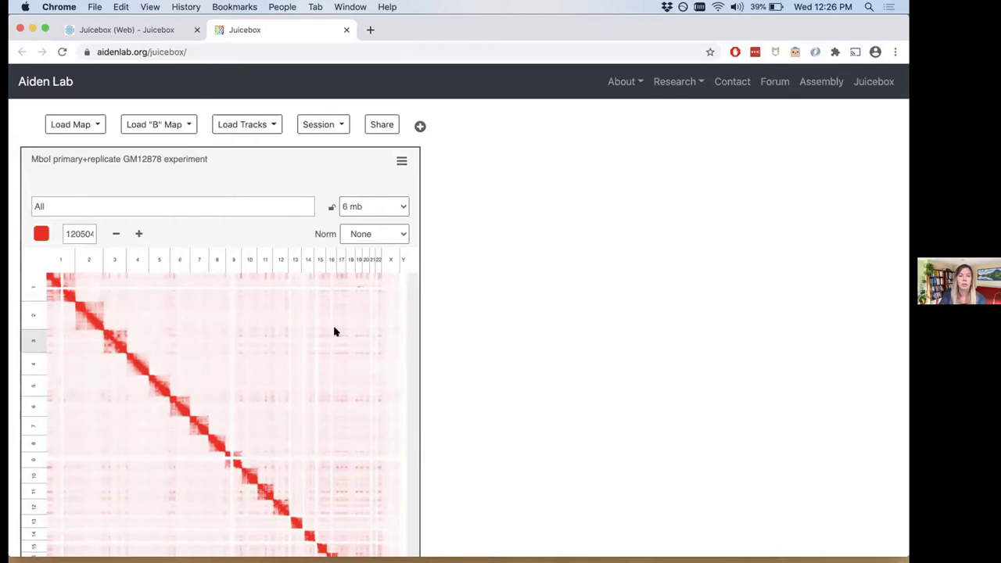
Set the side panel's Chromosomes selector to 17 and refresh the map
scroll(334, 331, down, 3)
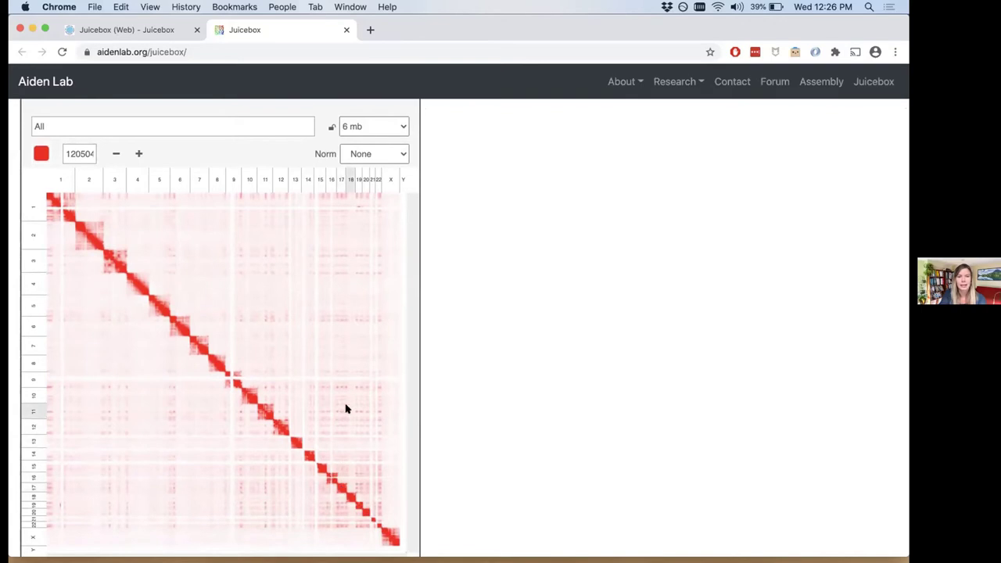
scroll(346, 408, up, 3)
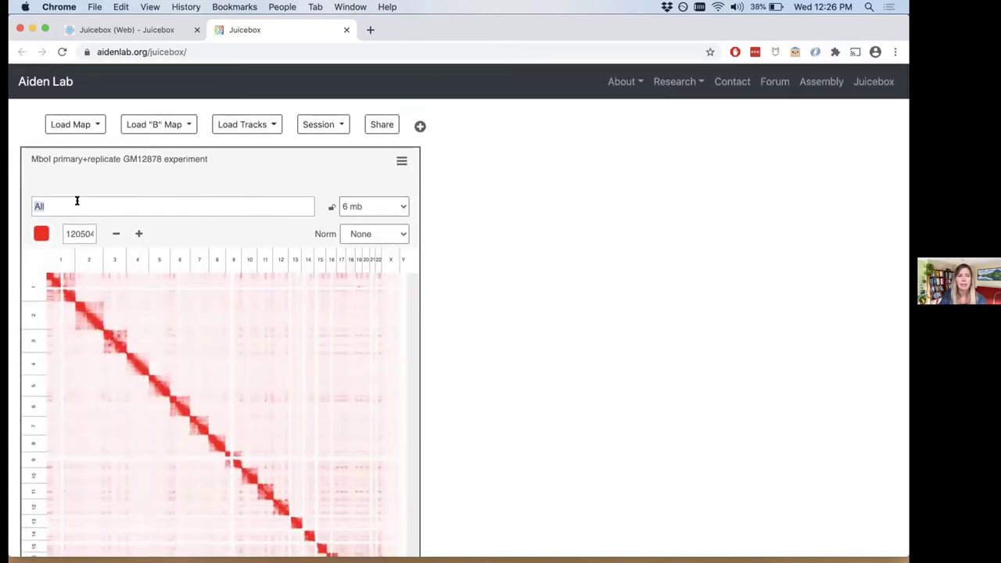
click(402, 161)
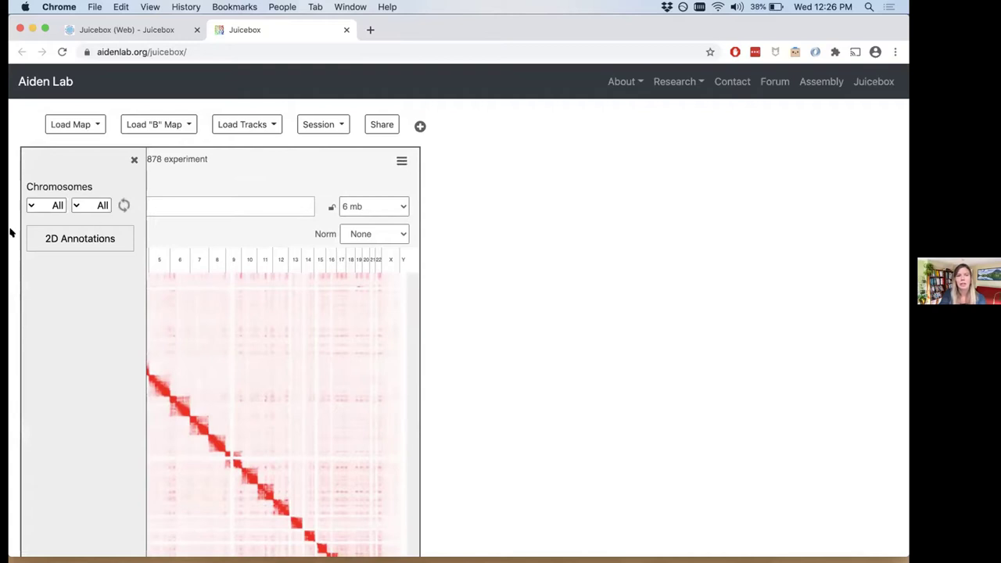
click(30, 205)
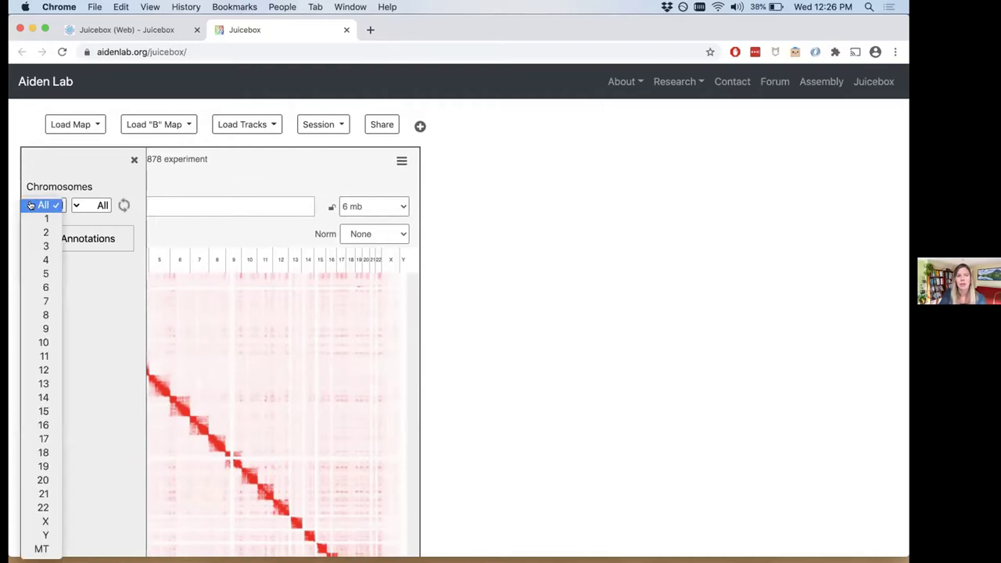
click(52, 439)
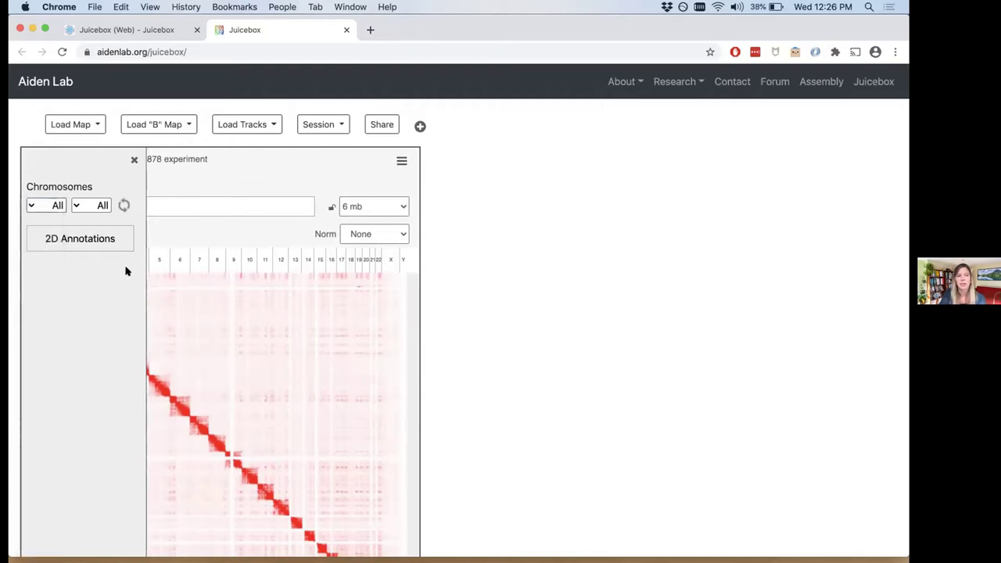
click(125, 204)
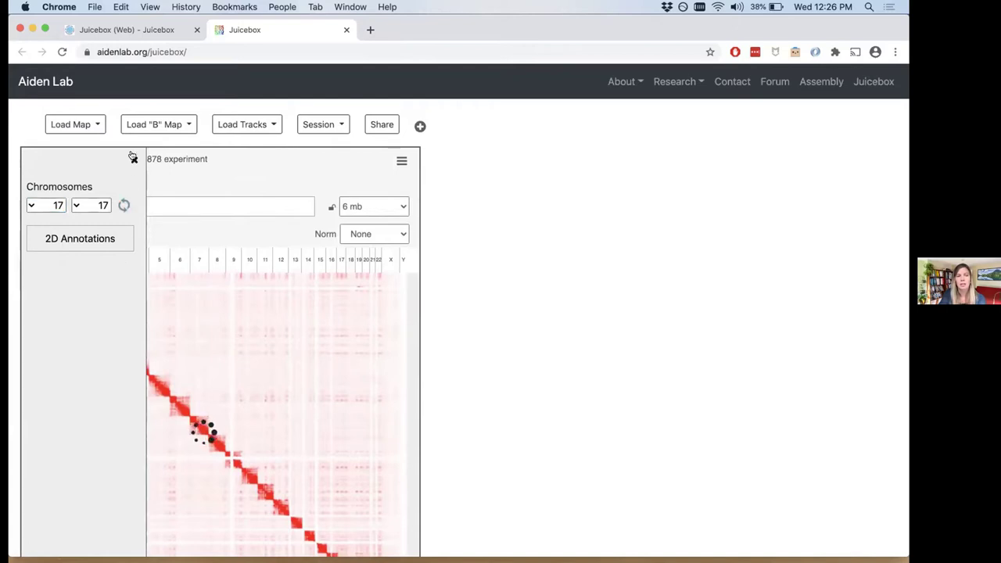
click(133, 159)
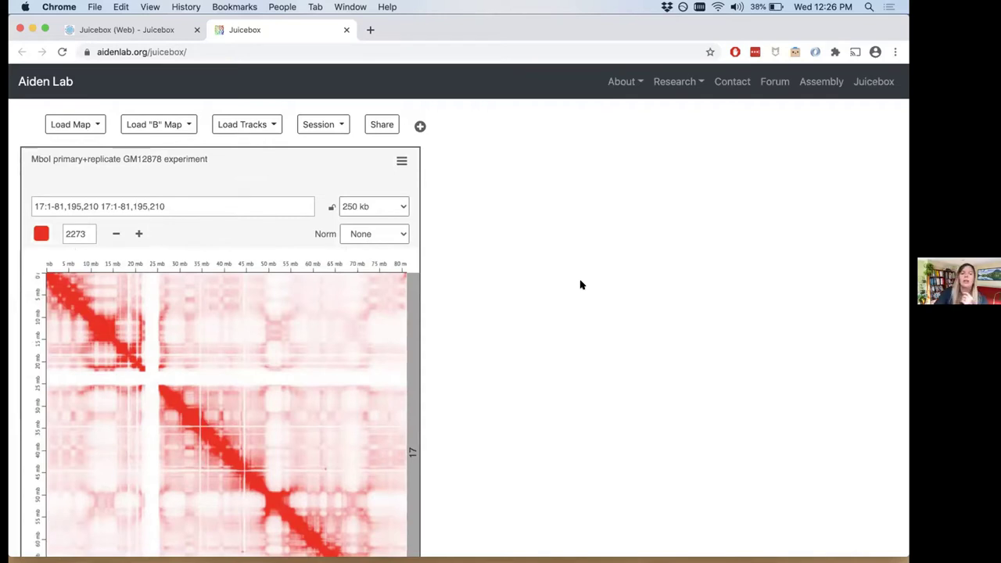
Choose Balanced in the Norm dropdown for the chromosome 17 map
click(401, 237)
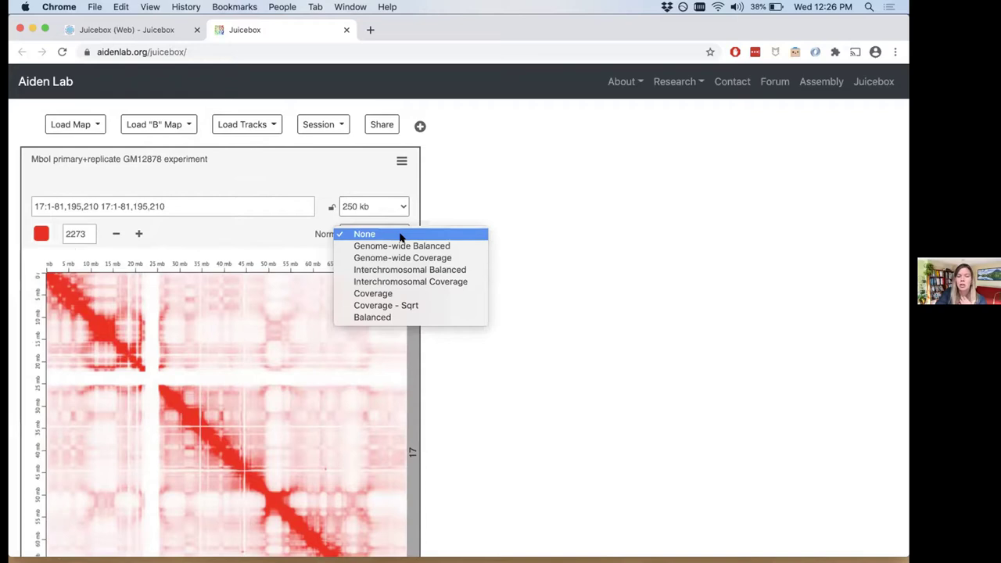
click(395, 318)
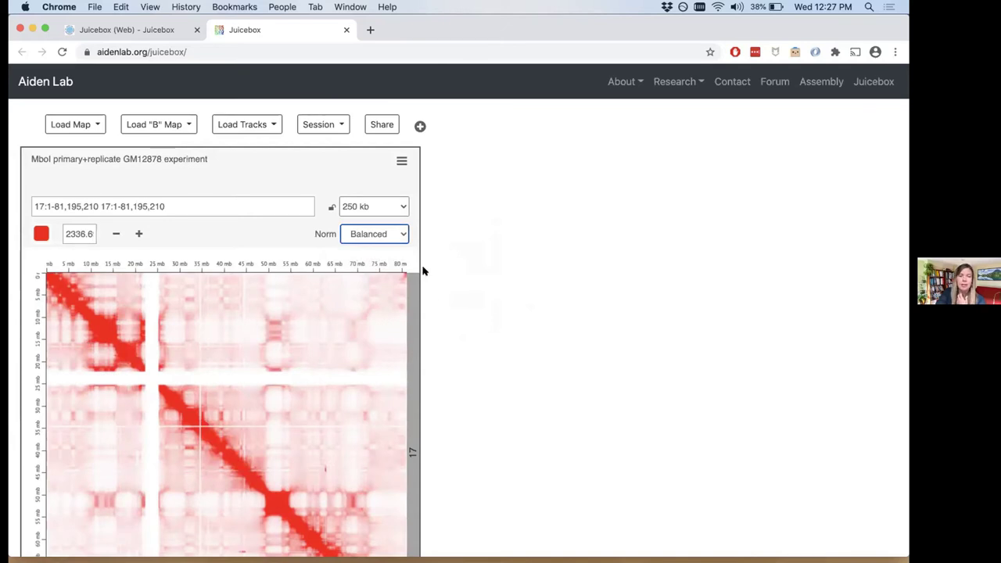
click(403, 237)
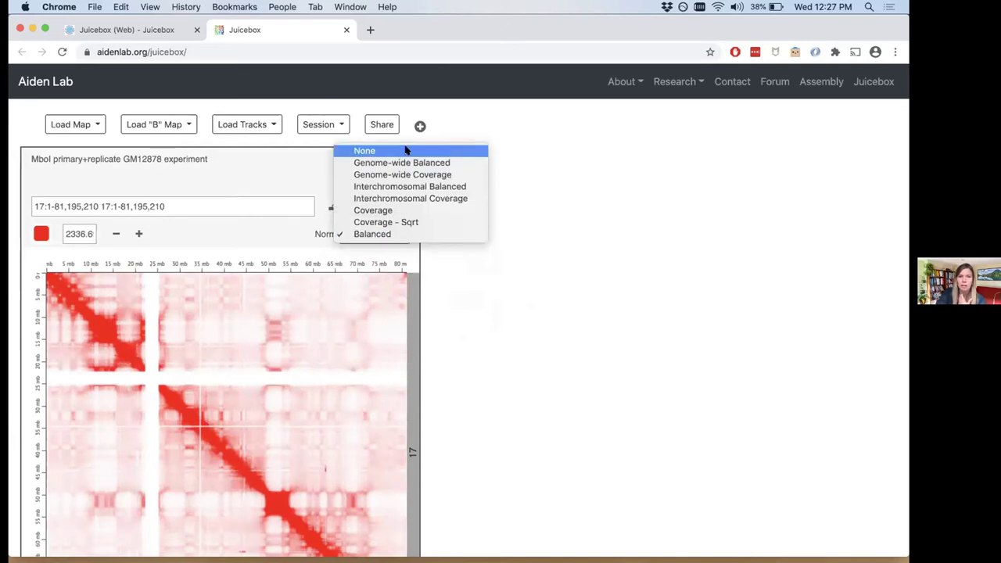
key(Down)
key(Down)
key(Down)
key(Down)
key(Down)
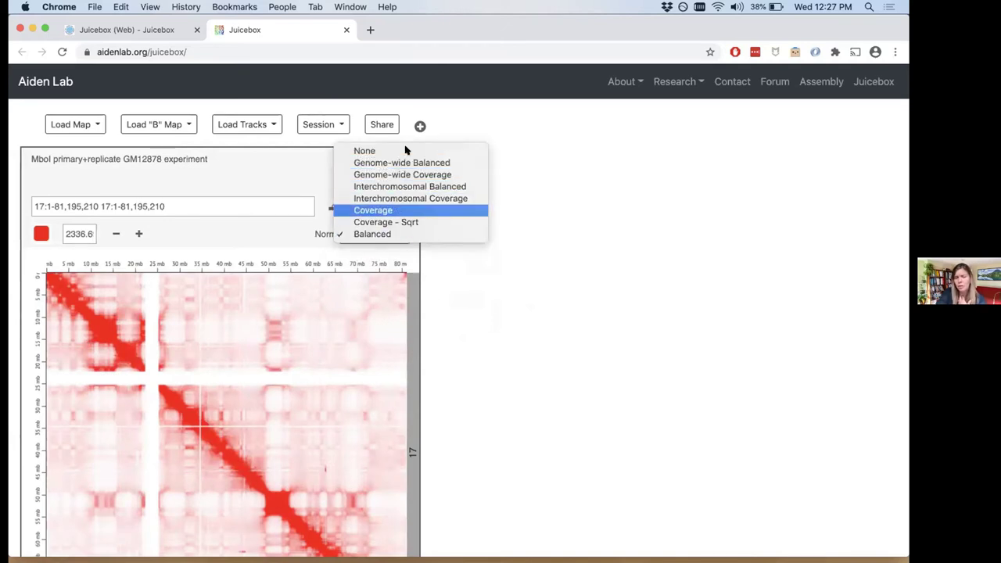
click(402, 233)
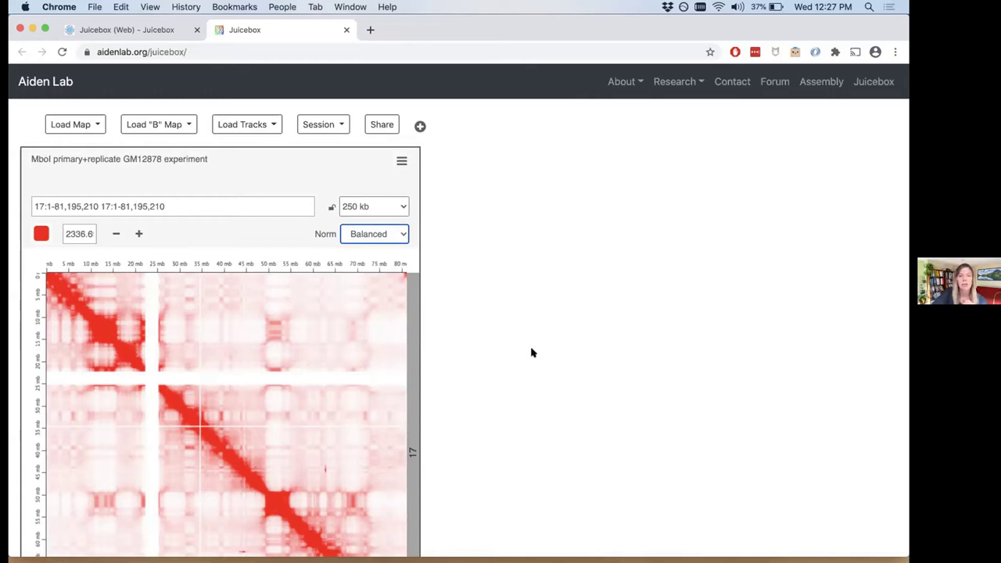
Box-zoom the chr17 diagonal to about 56–65 Mb at 25 kb, then return to the tutorial
scroll(531, 352, down, 2)
scroll(532, 352, down, 3)
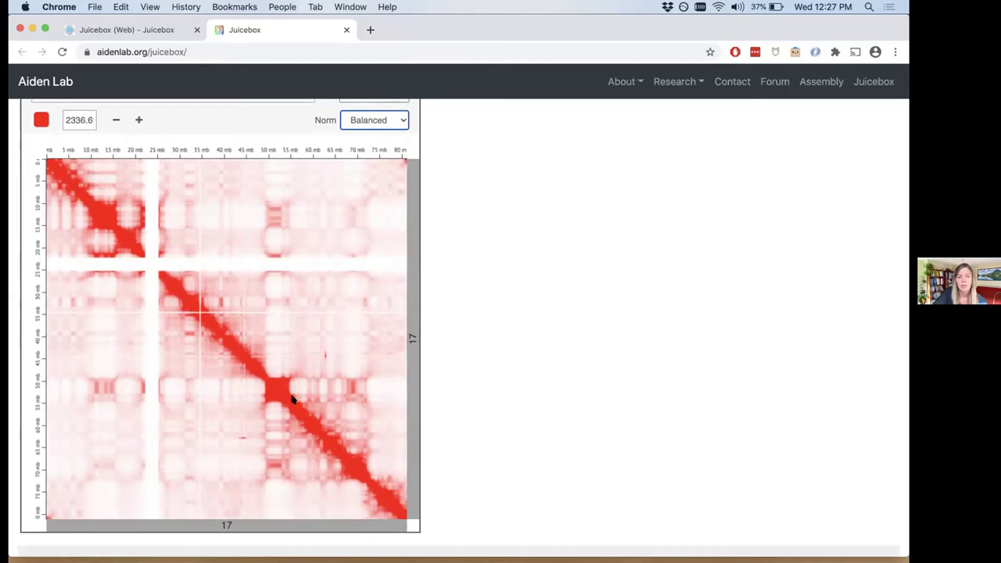
drag(292, 399, 324, 443)
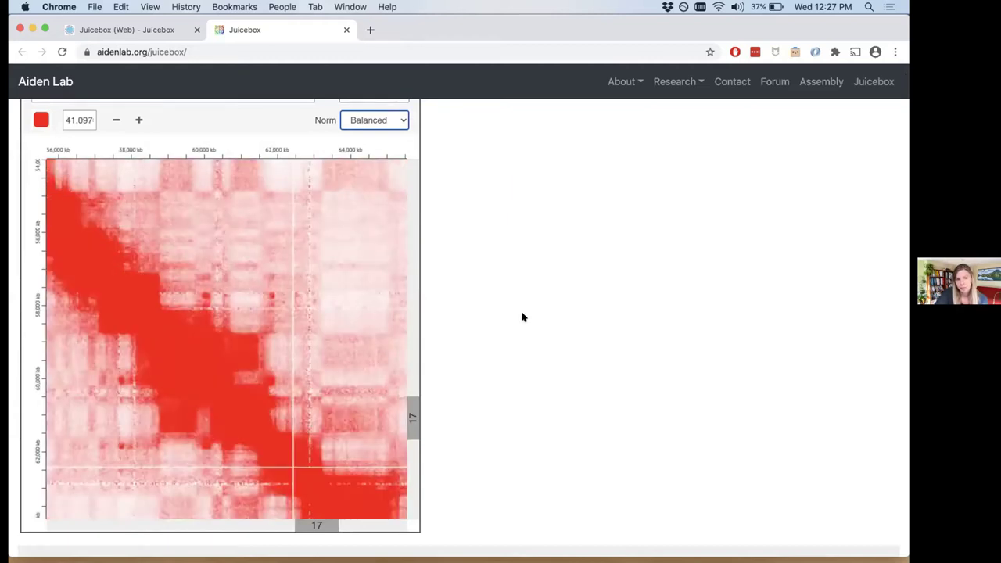
scroll(525, 329, up, 3)
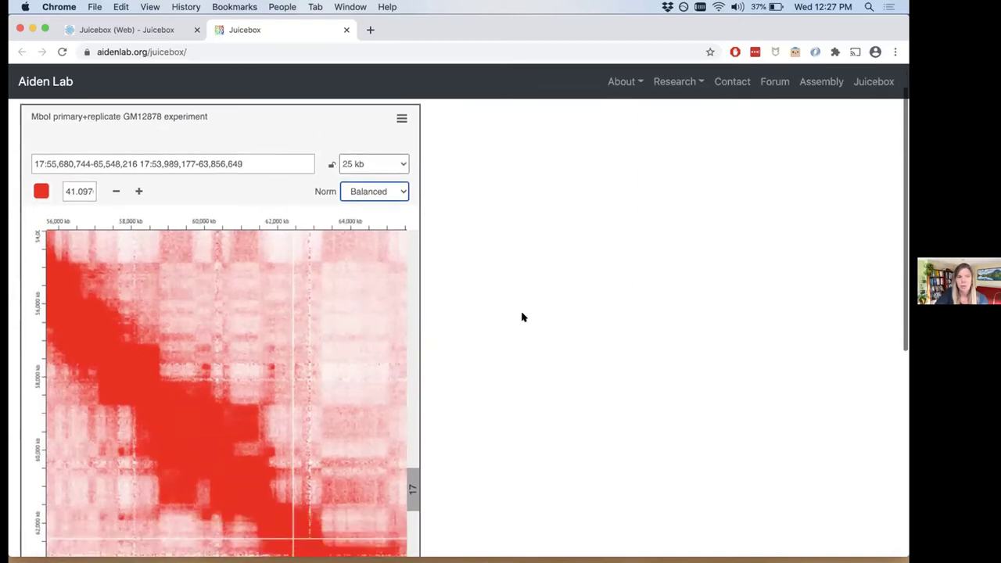
click(153, 30)
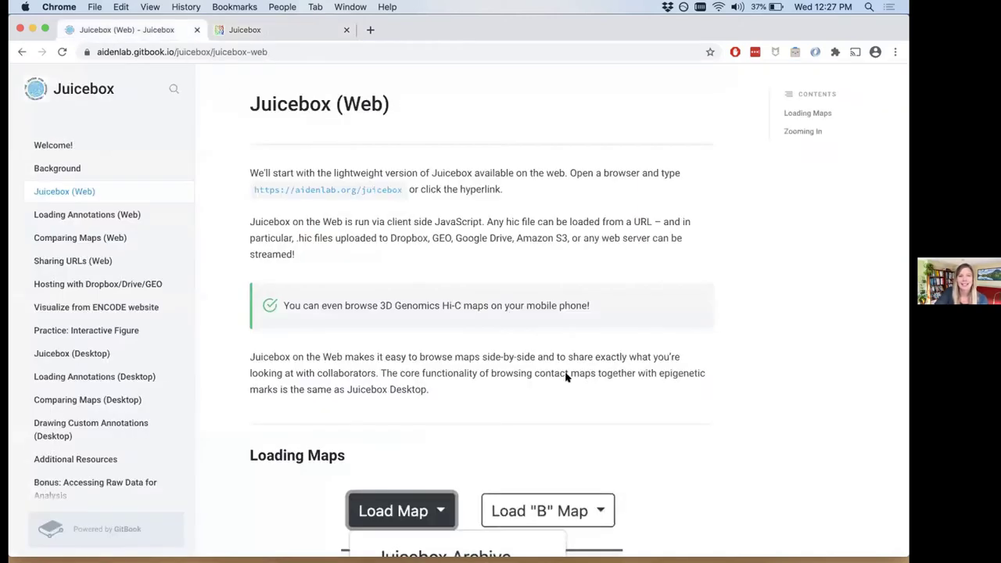
Copy the chromosome 17 target coordinates from the tutorial's Zooming In section
scroll(628, 439, down, 10)
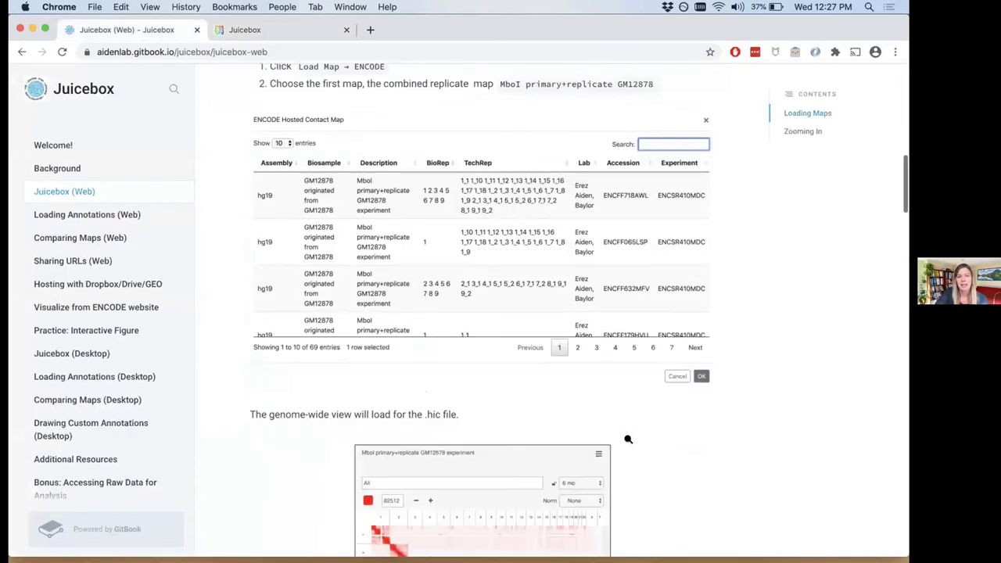
scroll(628, 439, down, 10)
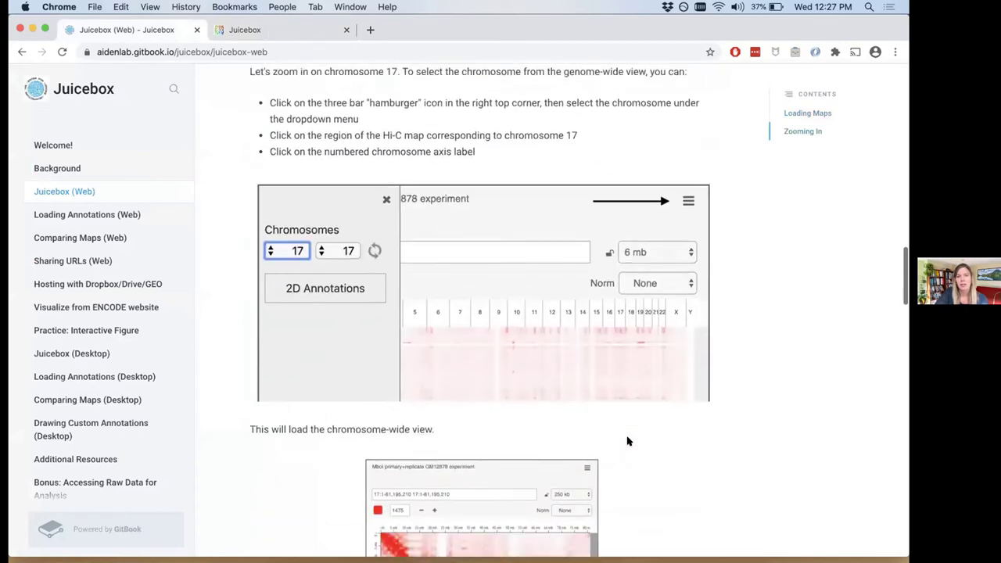
scroll(628, 441, down, 6)
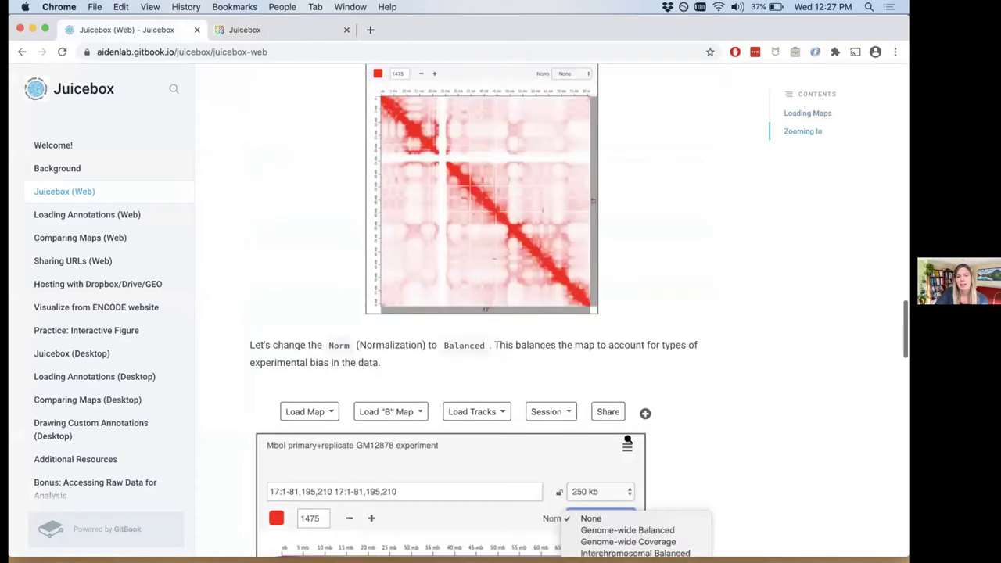
scroll(627, 442, down, 6)
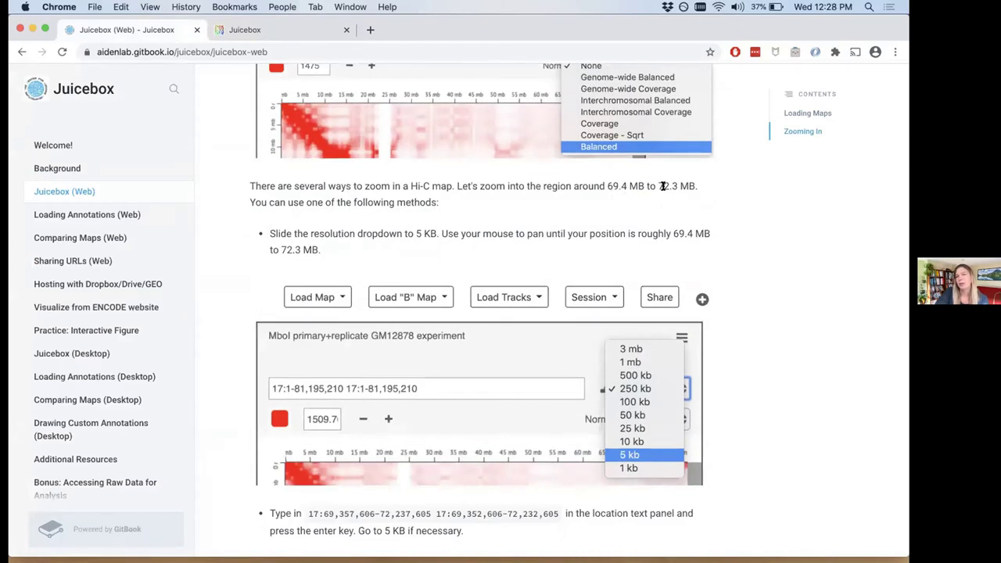
scroll(731, 274, down, 3)
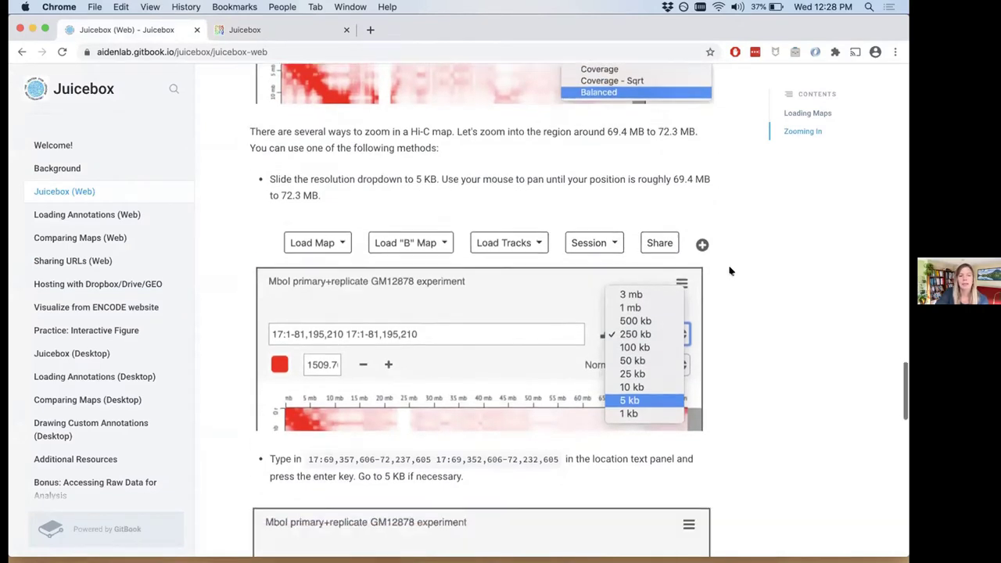
drag(305, 376, 558, 376)
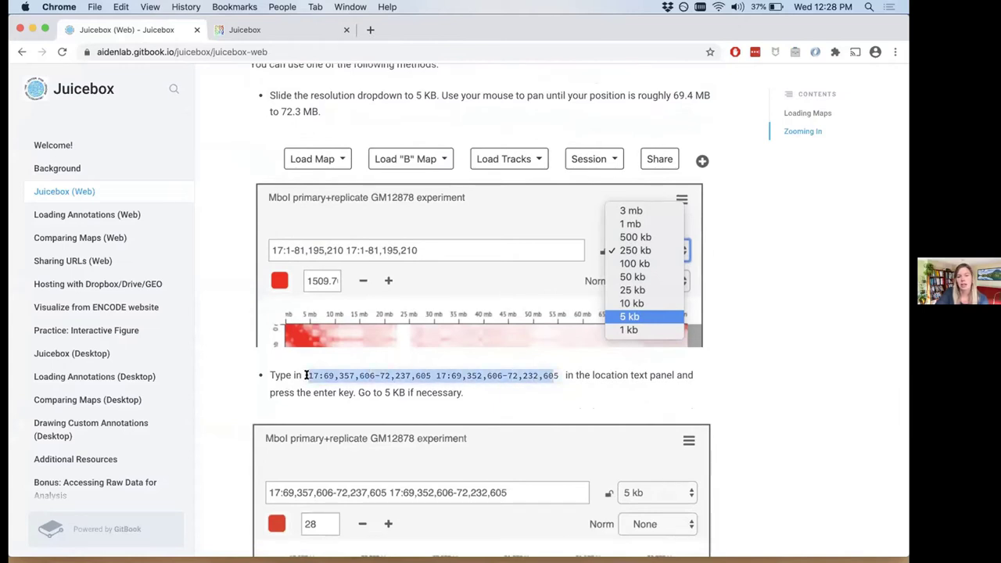
key(super+c)
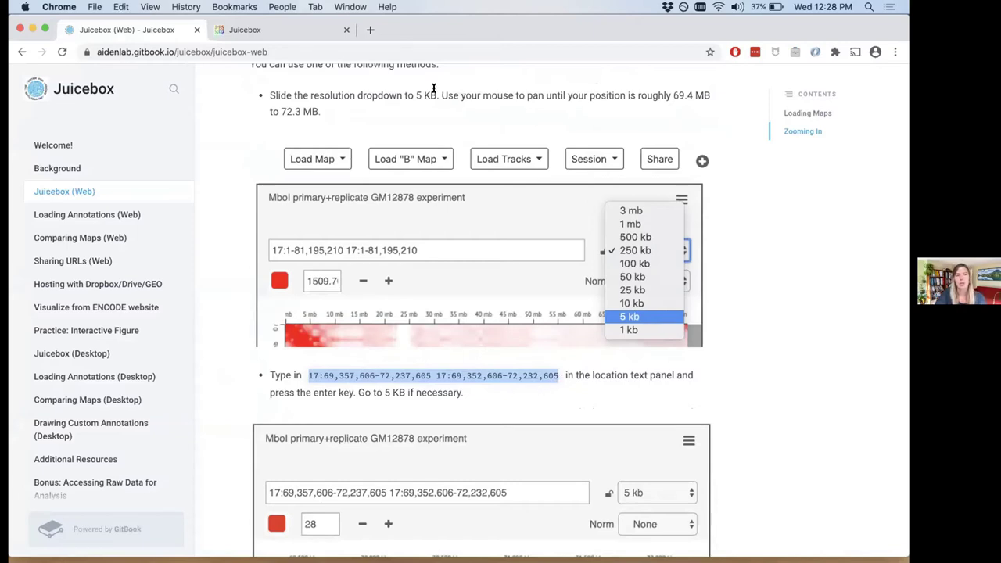
Paste the coordinates into Juicebox's locus box to jump to the 5 kb region
click(294, 31)
triple_click(250, 185)
key(super+v)
key(Return)
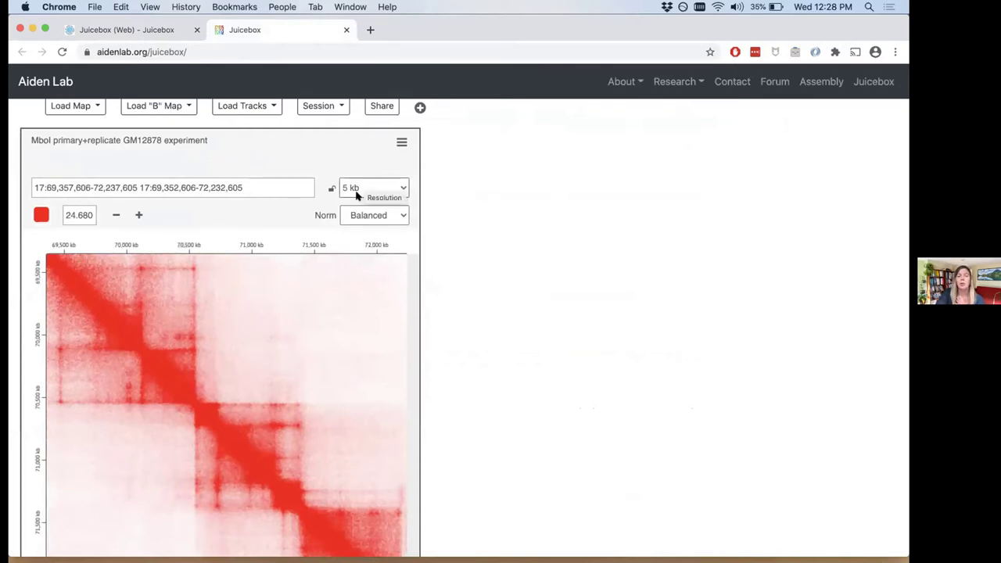
Inspect the rendered 5 kb Balanced map, then return to the tutorial
scroll(505, 304, down, 5)
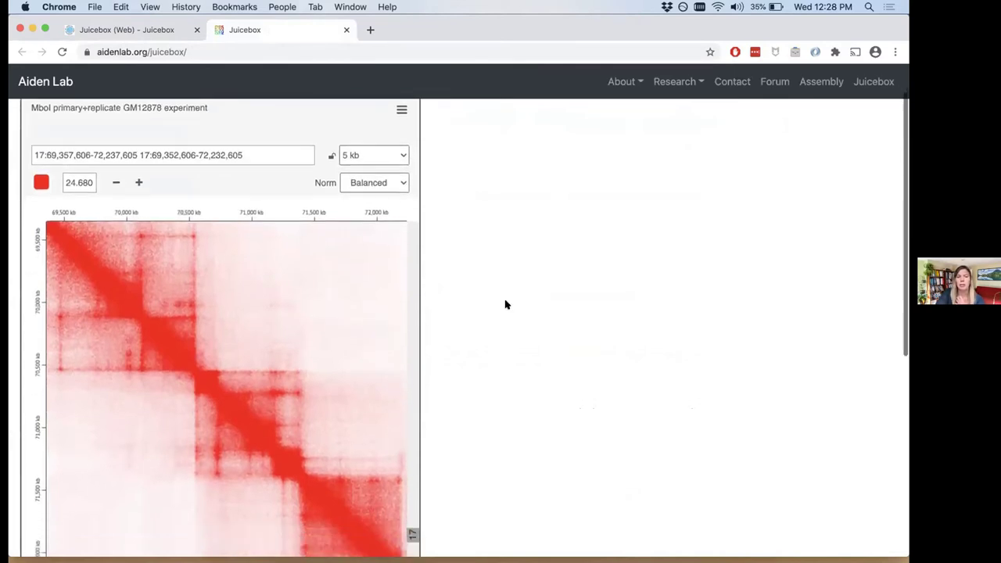
scroll(508, 289, up, 2)
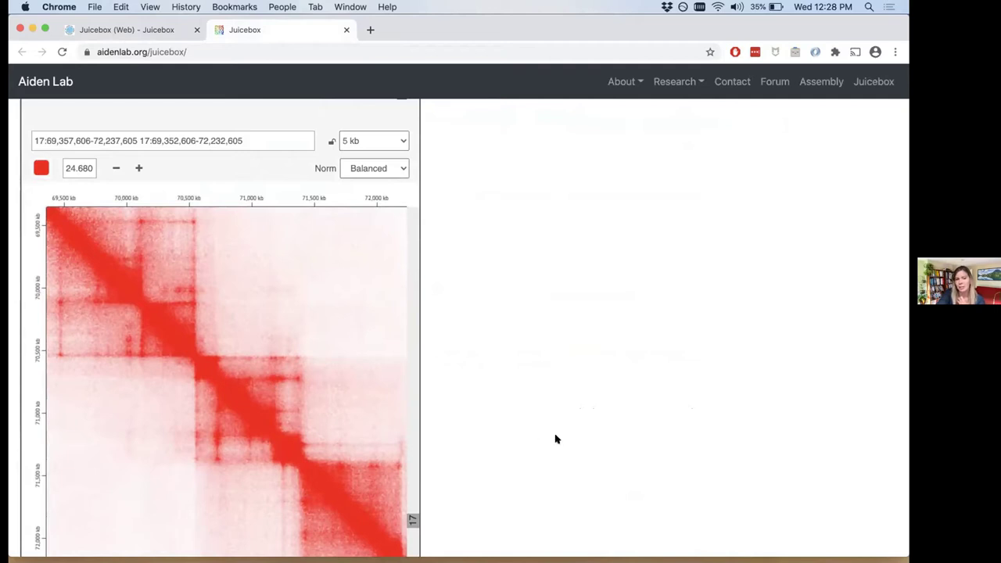
scroll(555, 439, down, 1)
scroll(556, 438, down, 1)
scroll(555, 439, up, 2)
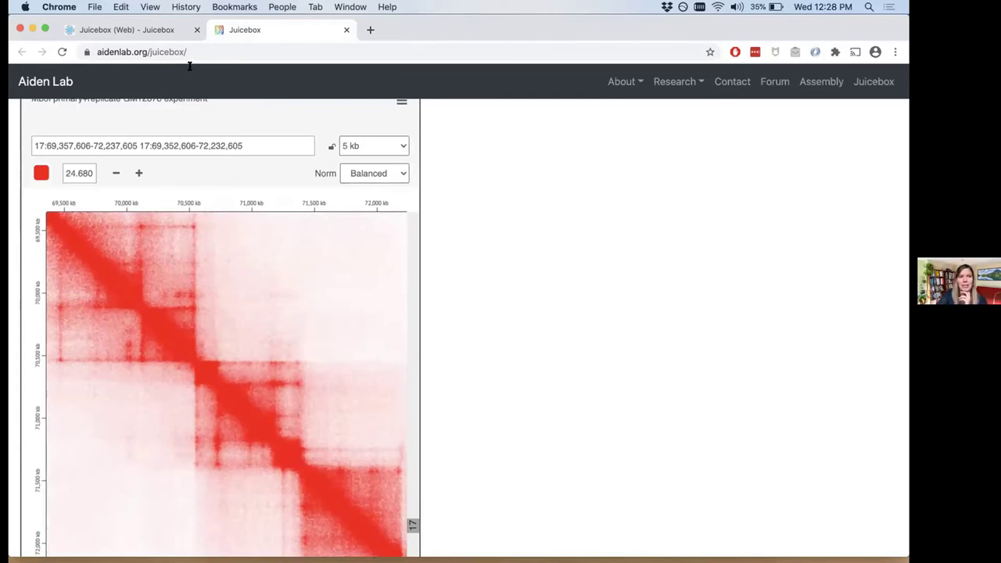
click(161, 31)
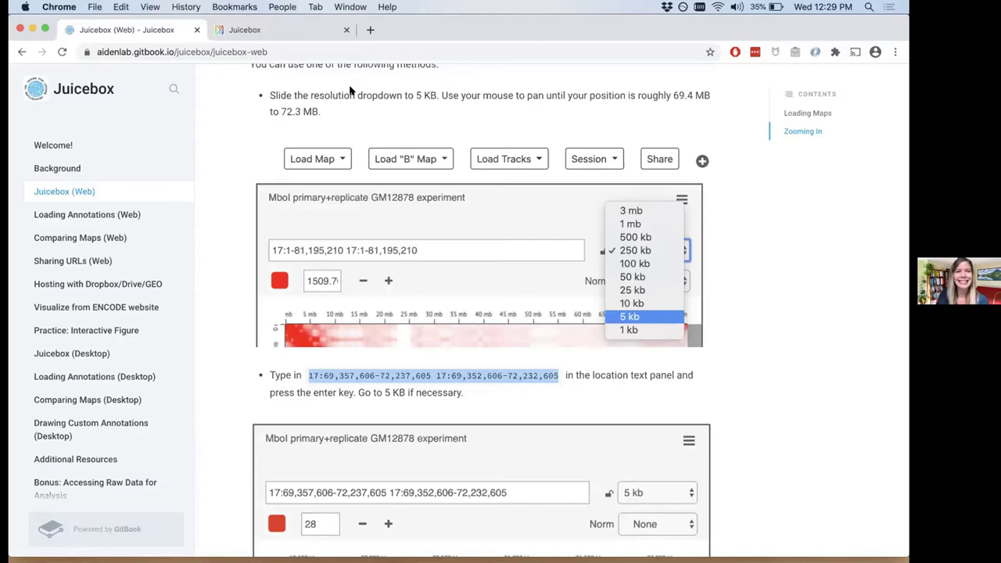
Scroll the Juicebox (Web) page and open 'Loading Annotations (Web)' from the sidebar
scroll(351, 92, up, 15)
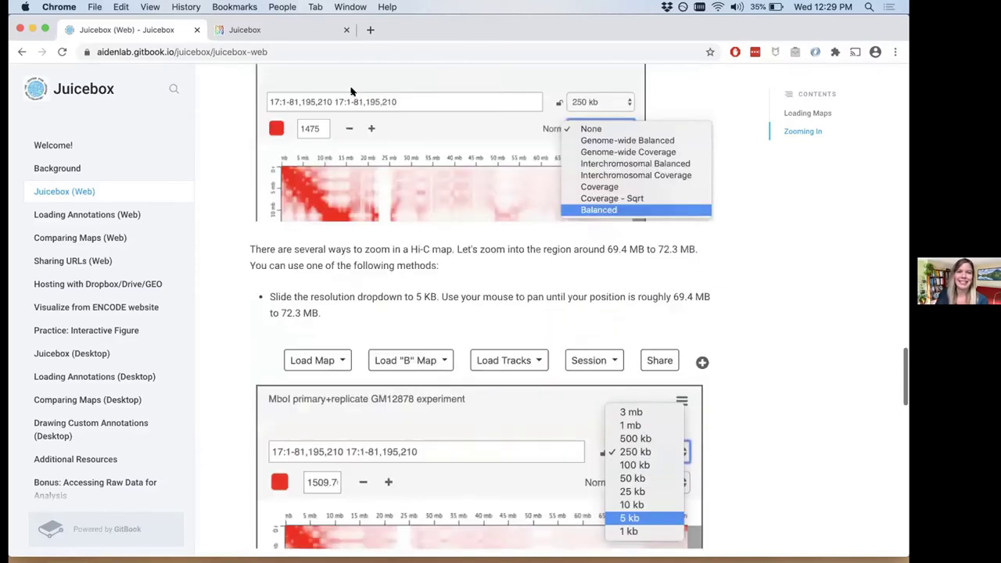
scroll(351, 91, up, 10)
scroll(351, 92, down, 20)
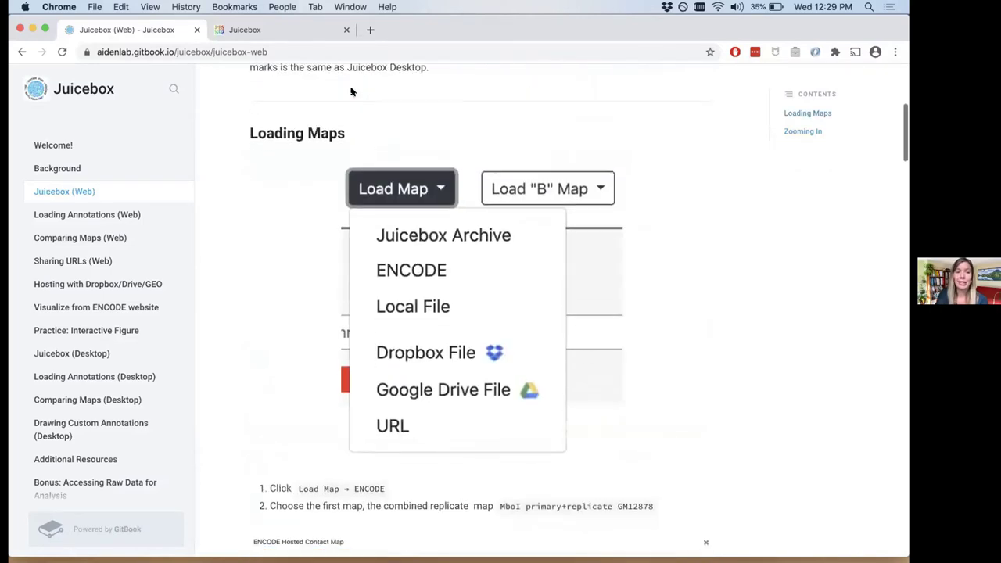
scroll(351, 91, down, 20)
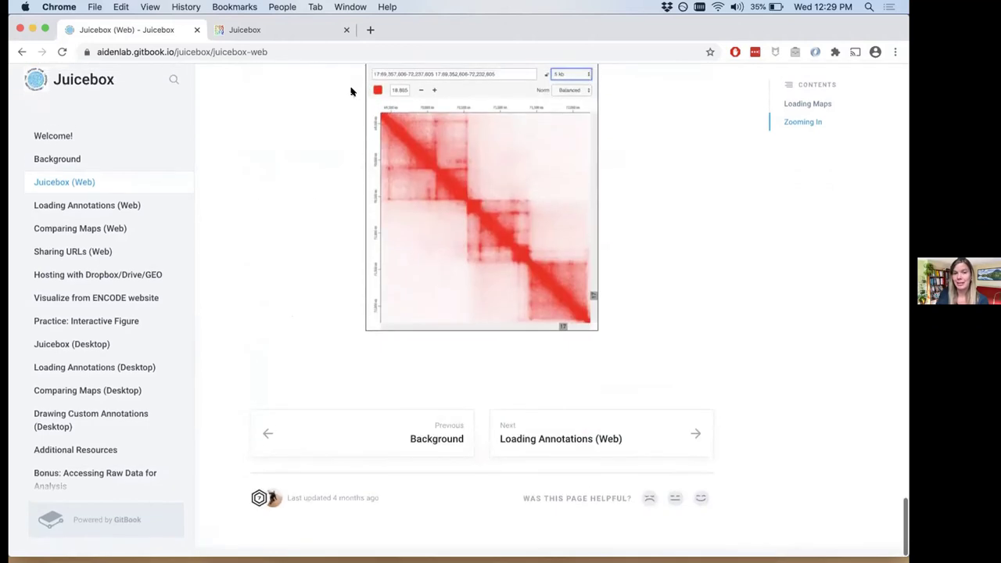
scroll(351, 89, up, 8)
scroll(374, 84, down, 3)
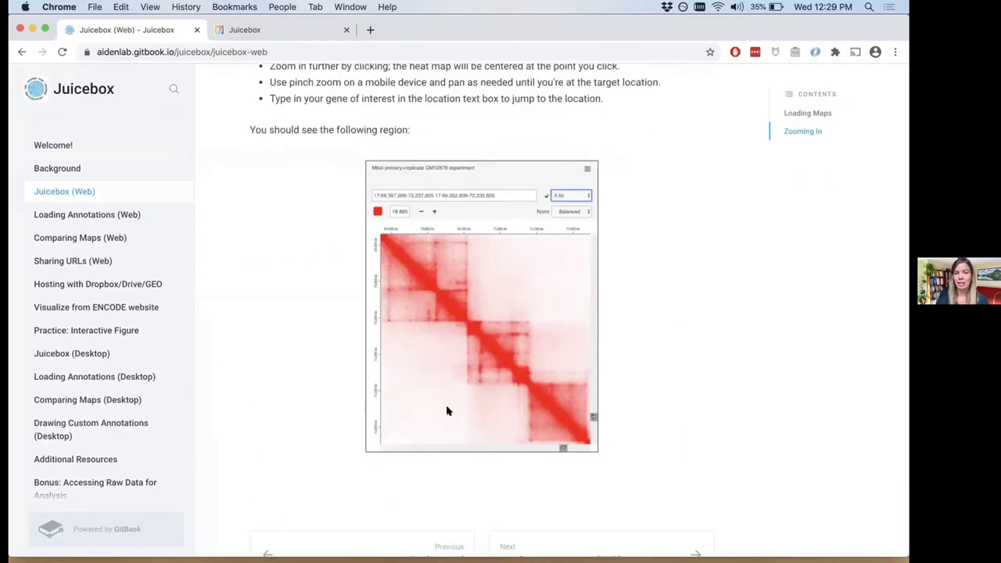
click(115, 218)
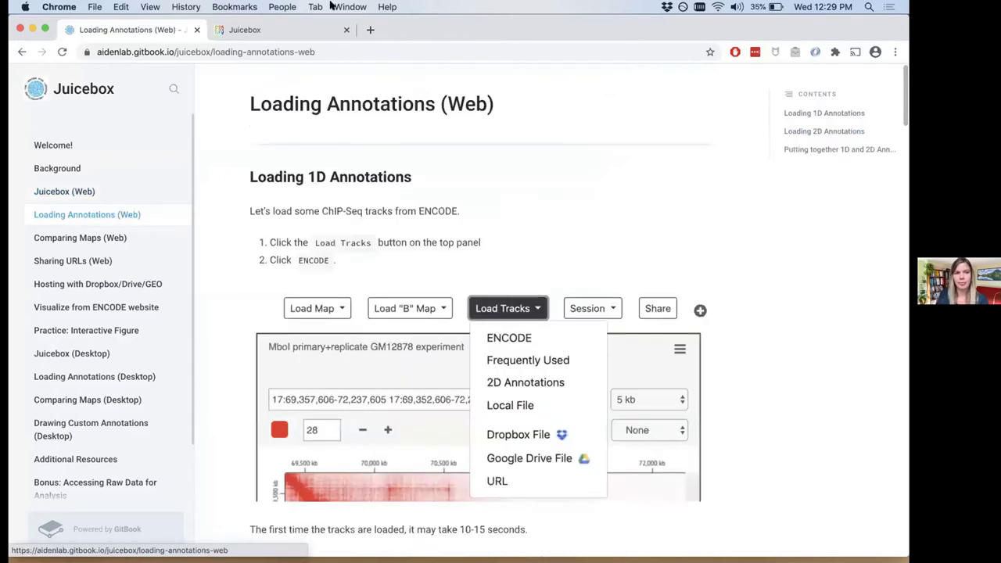
Open the ENCODE track catalogue from Load Tracks in the Juicebox viewer
click(297, 29)
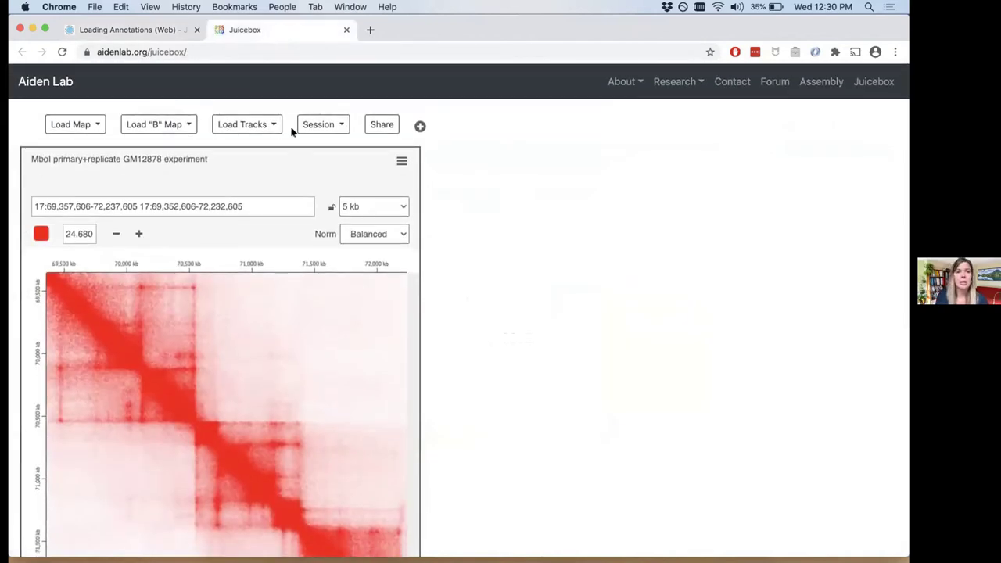
click(266, 124)
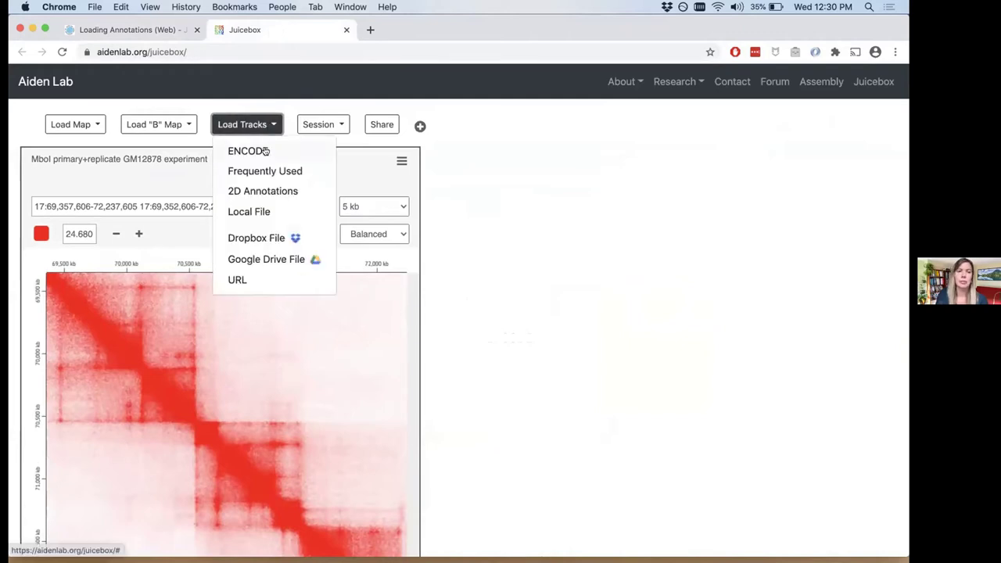
click(263, 150)
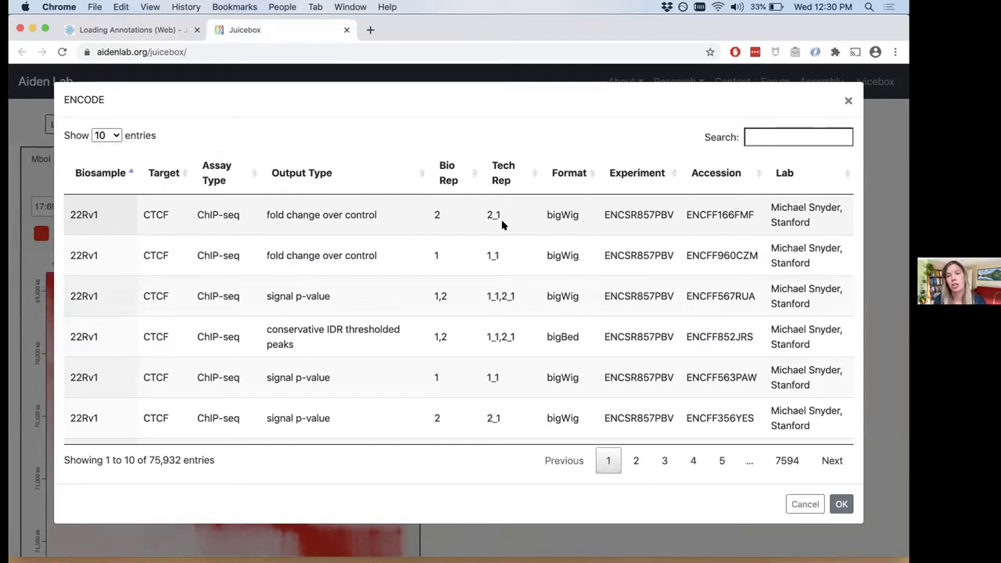
Filter the ENCODE track list with 'CTCF GM12878 Bernstein'
click(762, 136)
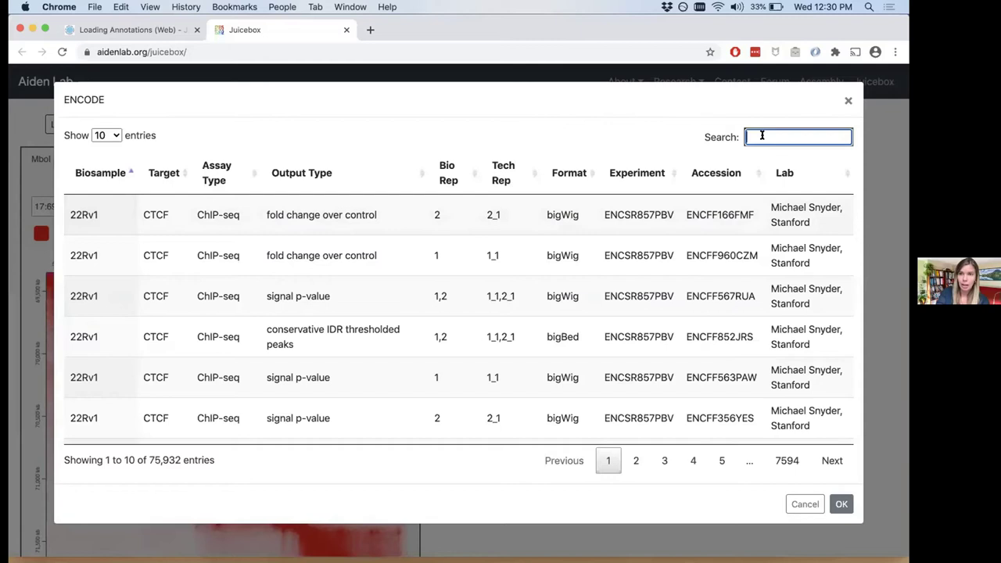
text(CTCF)
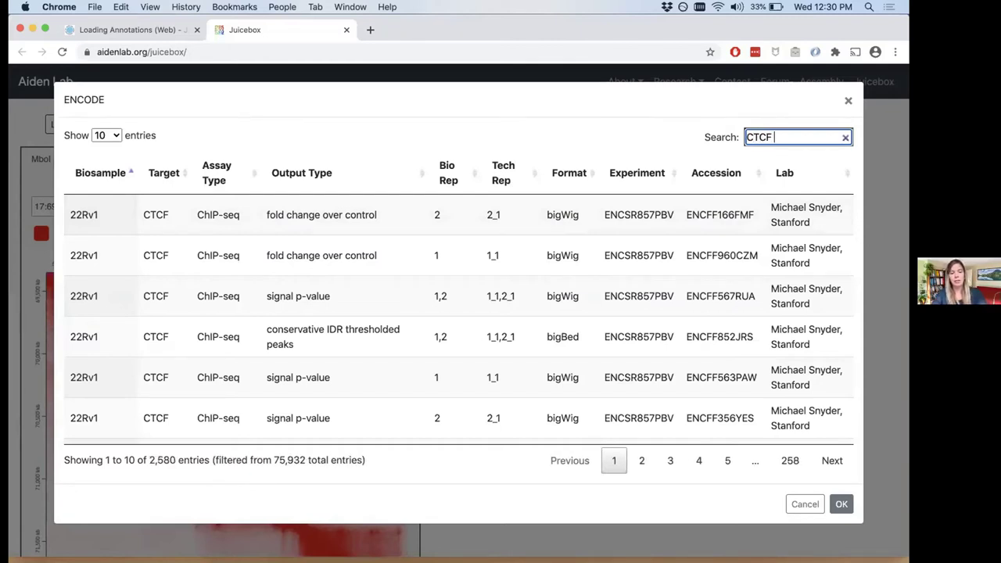
text( GM1)
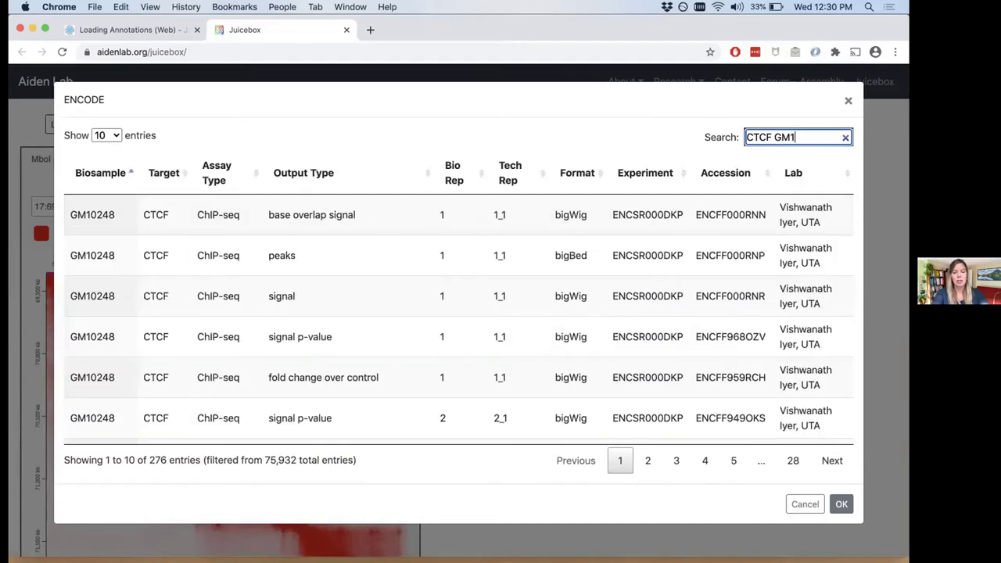
text(2878)
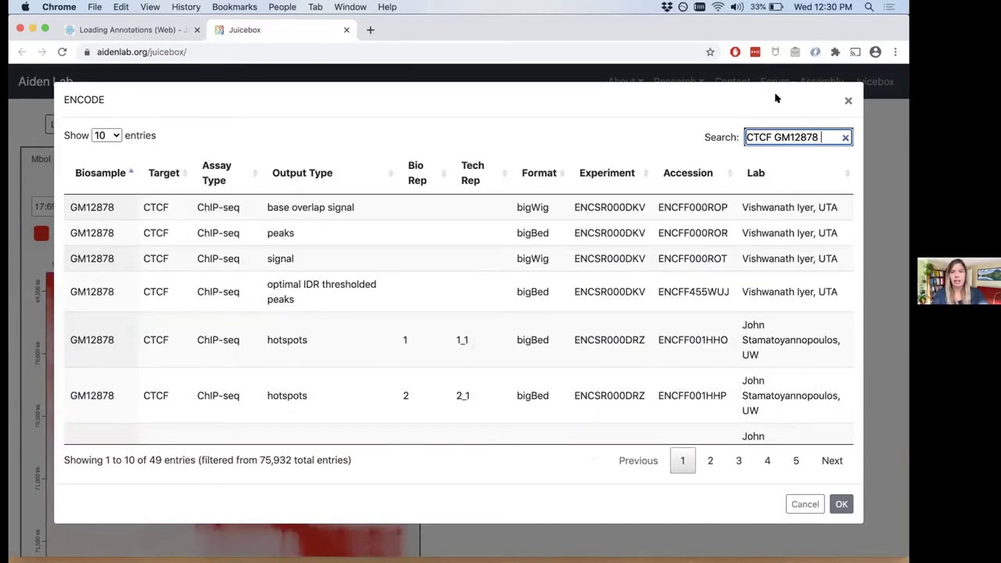
text( Bern)
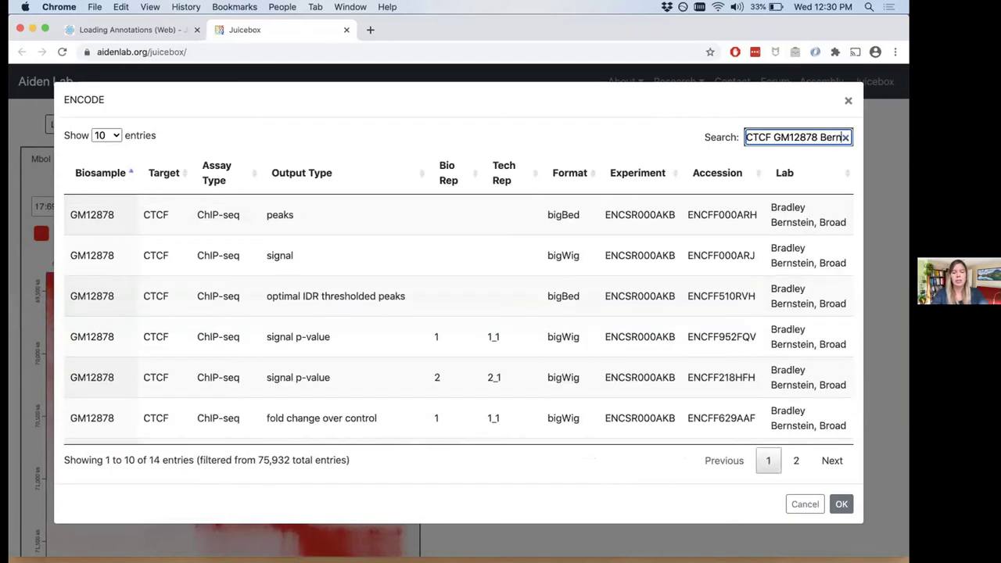
text(stein)
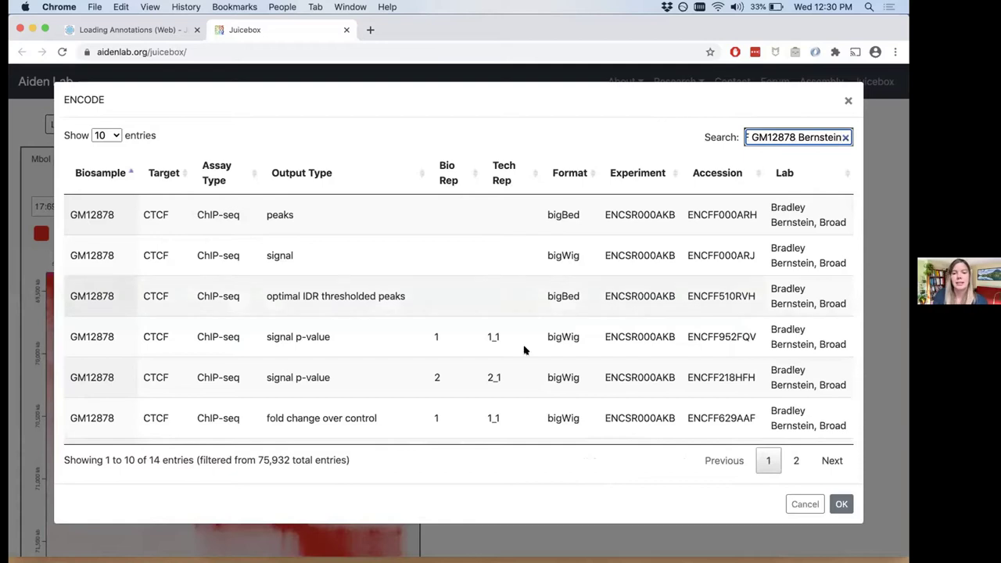
scroll(525, 348, down, 3)
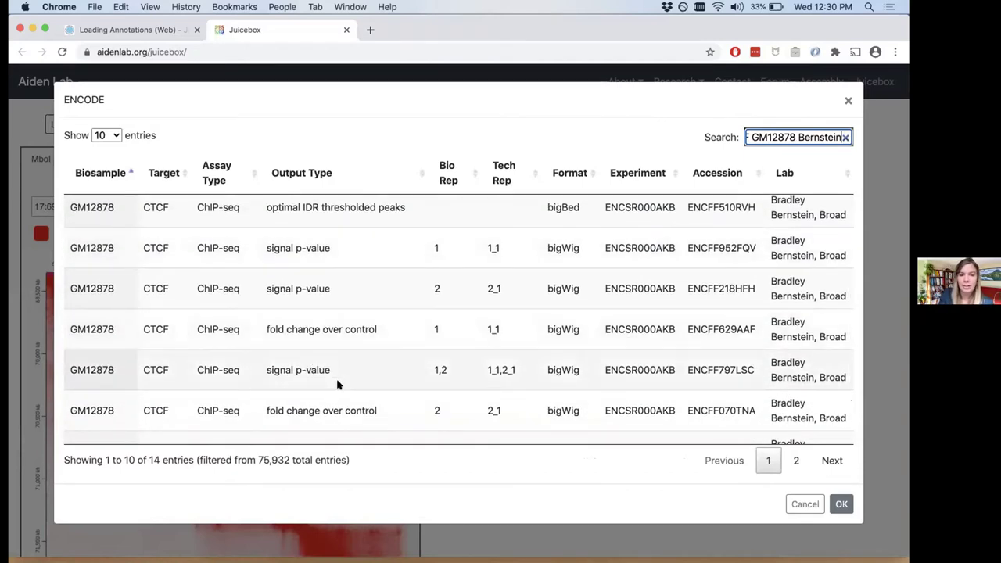
Load the Bio Rep 1,2 signal p-value track ENCFF797LSC onto the map
click(383, 366)
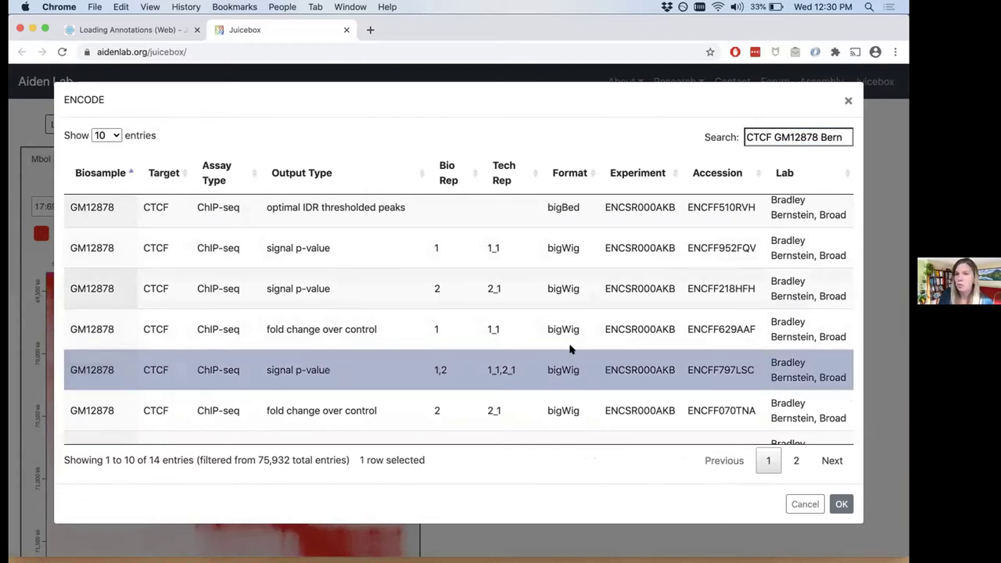
scroll(570, 350, down, 3)
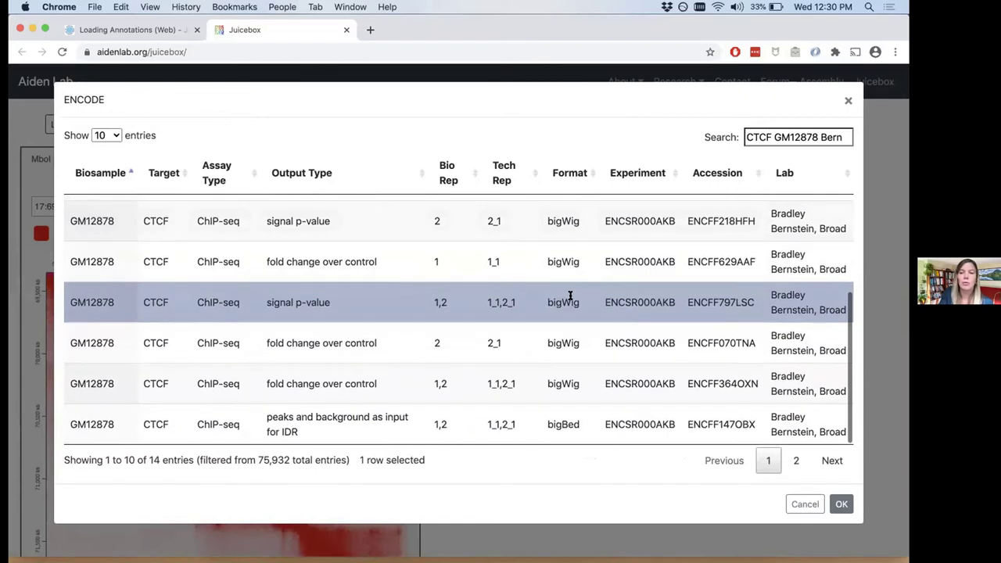
scroll(570, 295, up, 2)
scroll(570, 294, up, 3)
scroll(570, 294, down, 4)
scroll(570, 295, up, 1)
scroll(570, 295, down, 1)
scroll(507, 296, up, 3)
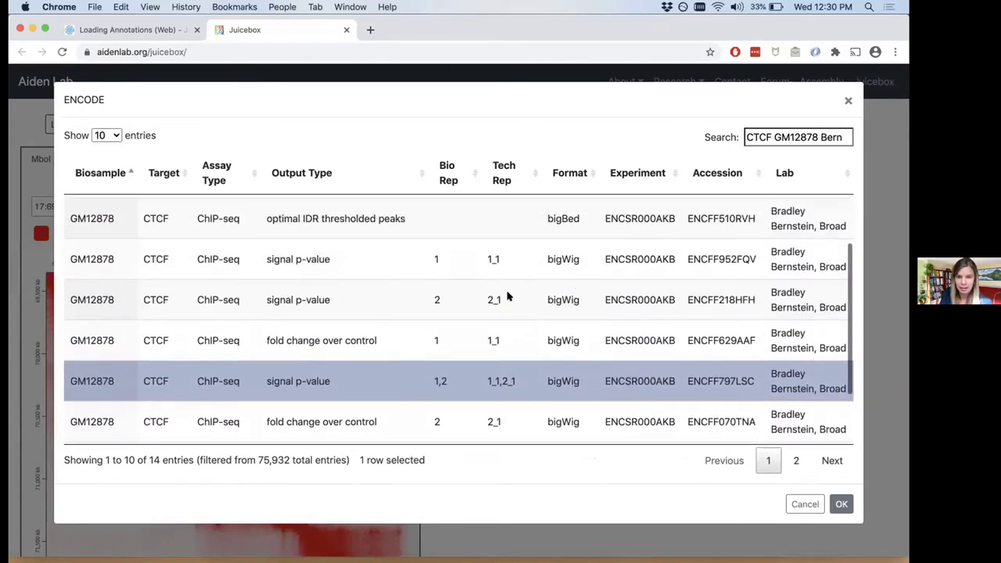
scroll(497, 291, up, 2)
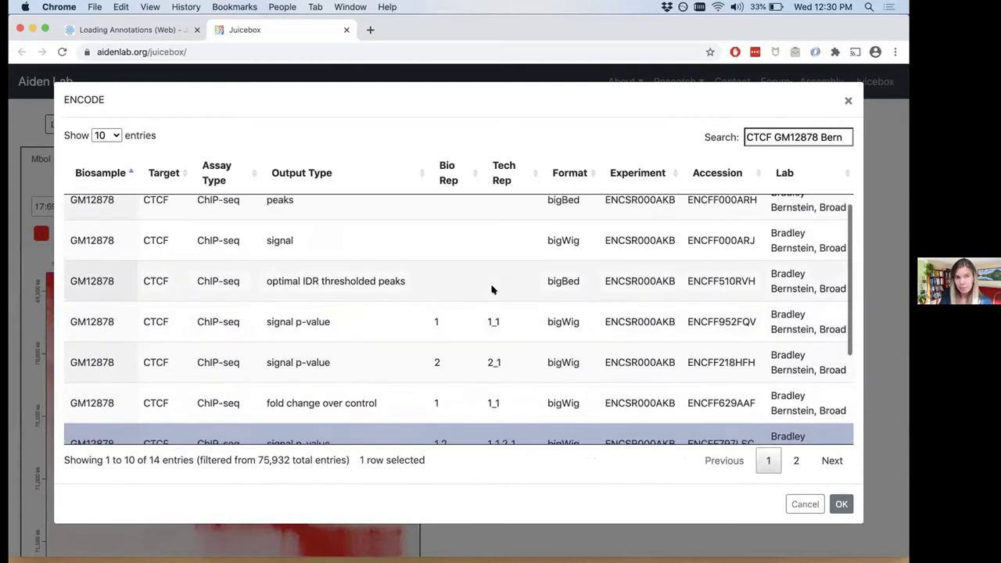
scroll(491, 290, down, 4)
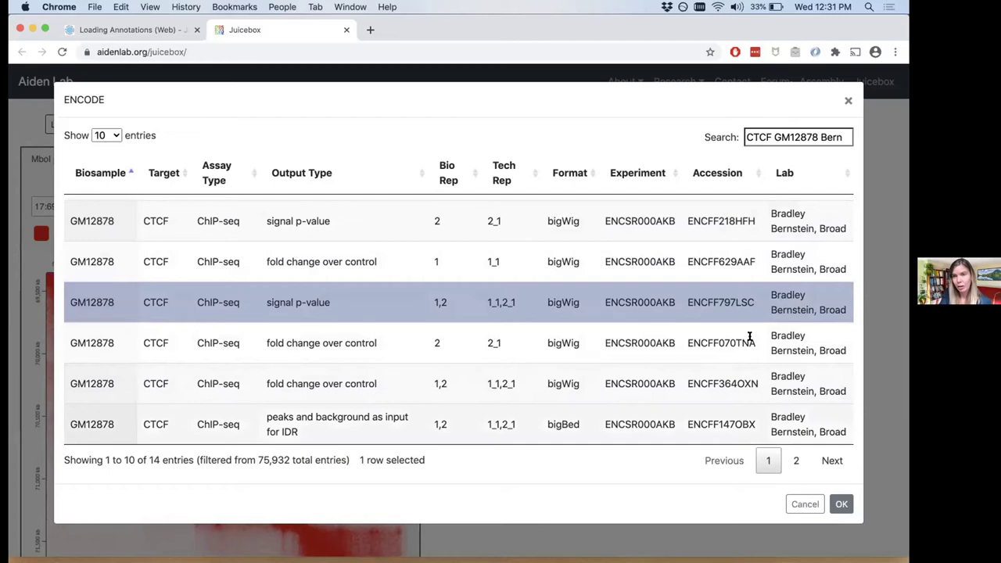
click(837, 498)
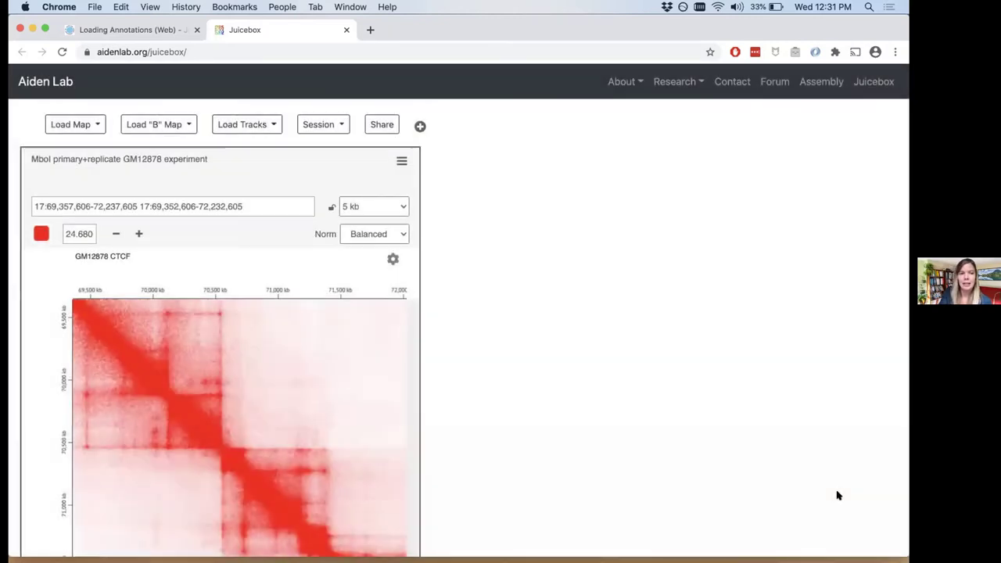
Load the GM12878 H3K36me3 ChIP-seq signal p-value track from ENCODE, searching H3K36me3 instead of CTCF
click(269, 123)
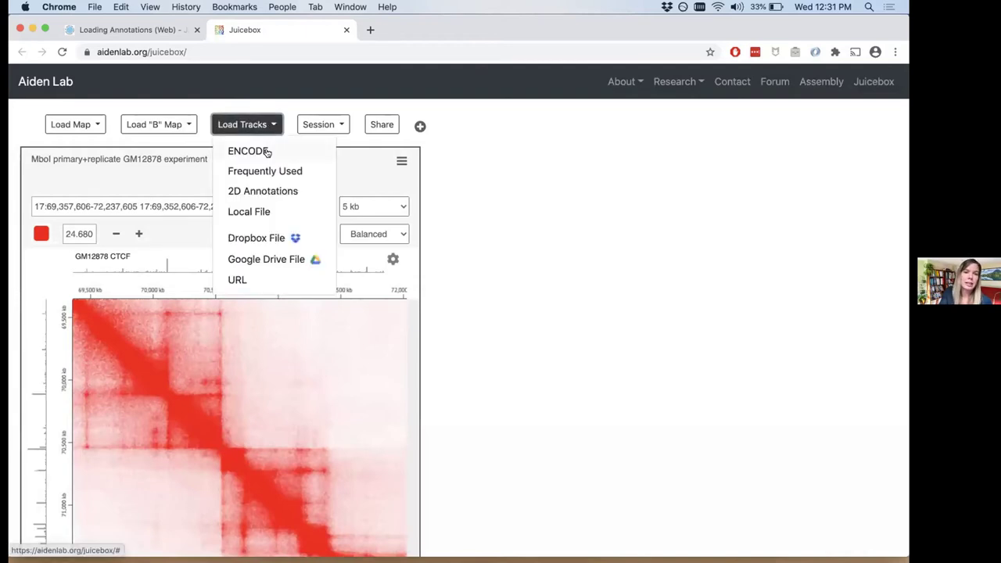
click(267, 151)
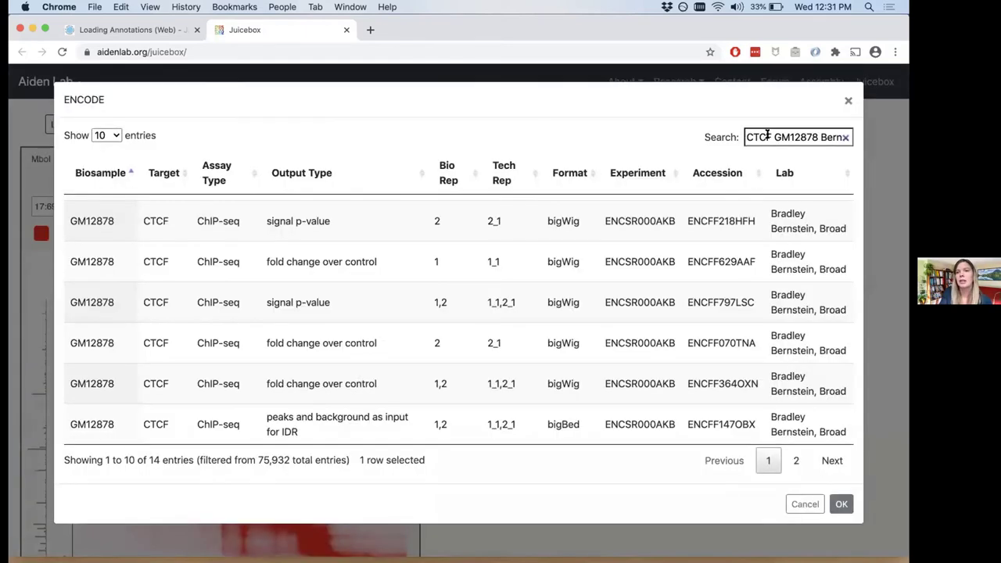
drag(772, 138, 716, 125)
key(BackSpace)
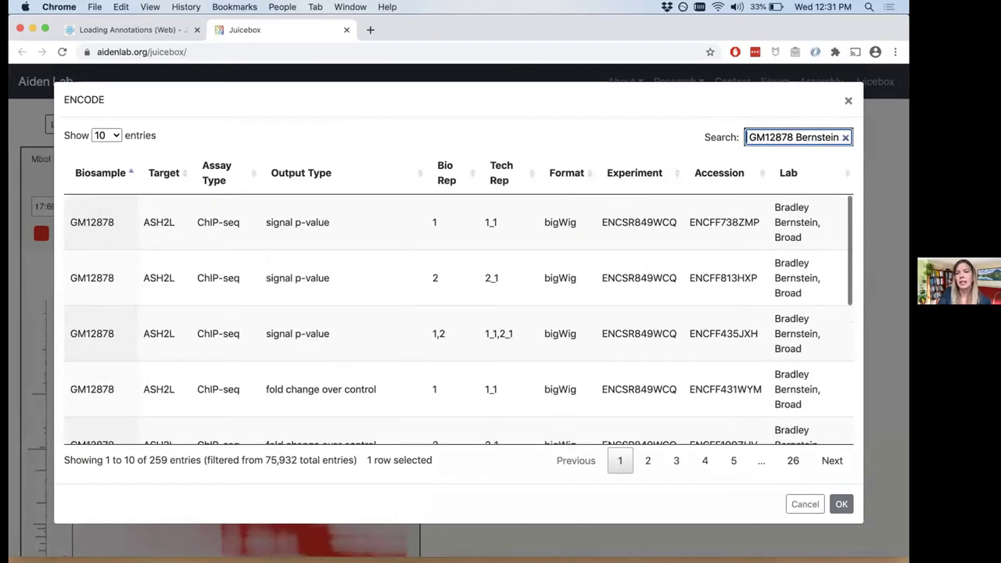
text(H3k)
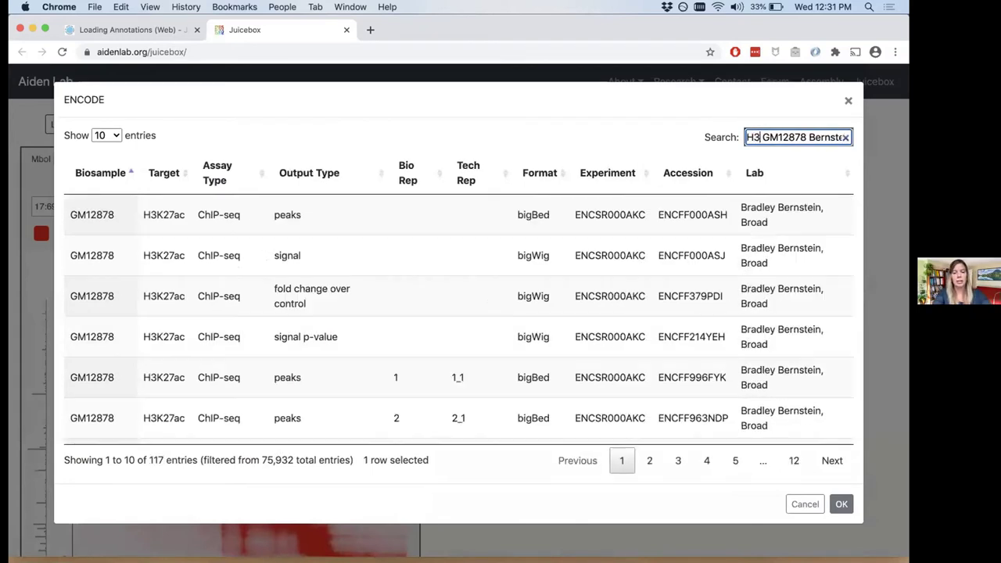
text(36m)
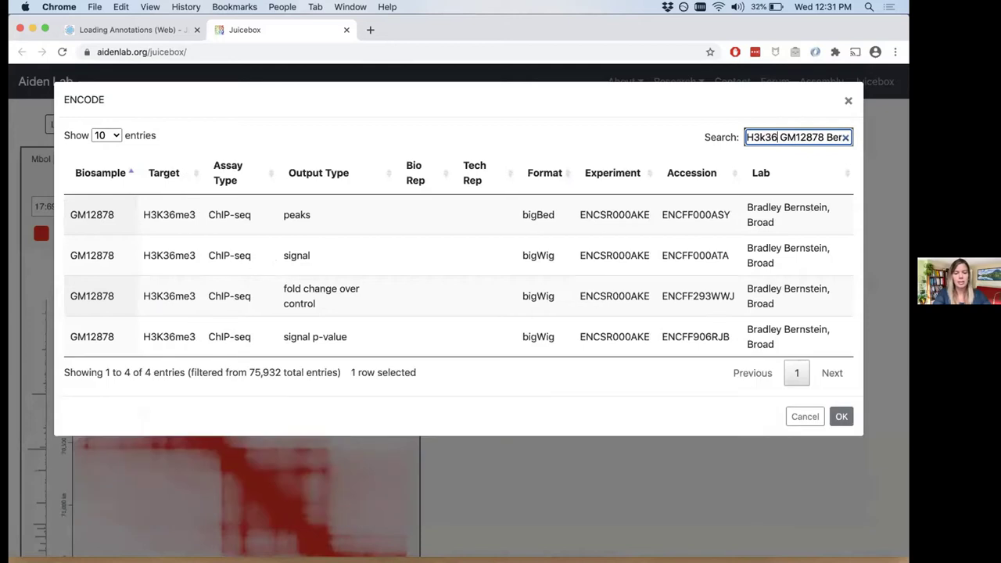
text(e3)
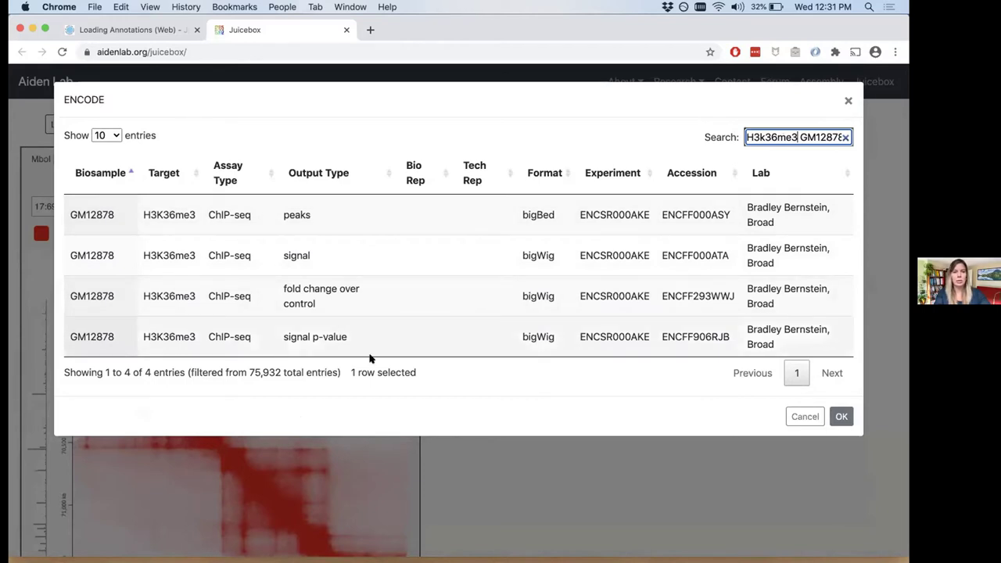
click(465, 349)
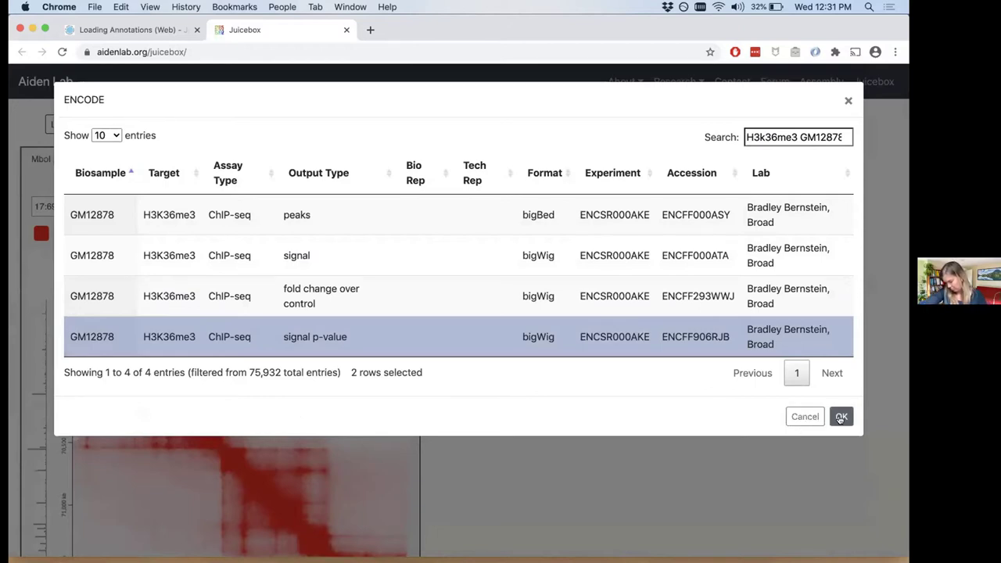
click(840, 417)
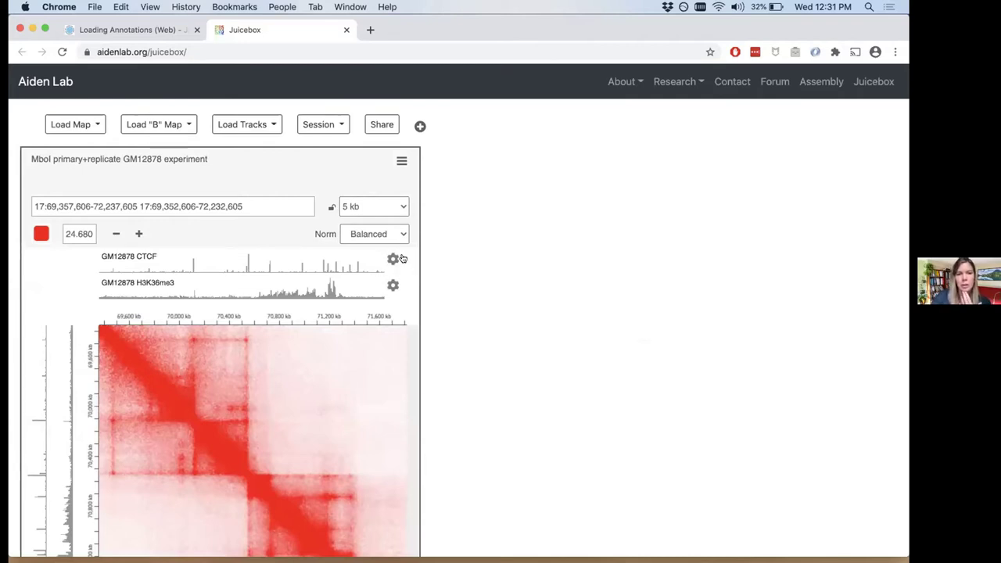
Colour the CTCF track dark green
click(394, 261)
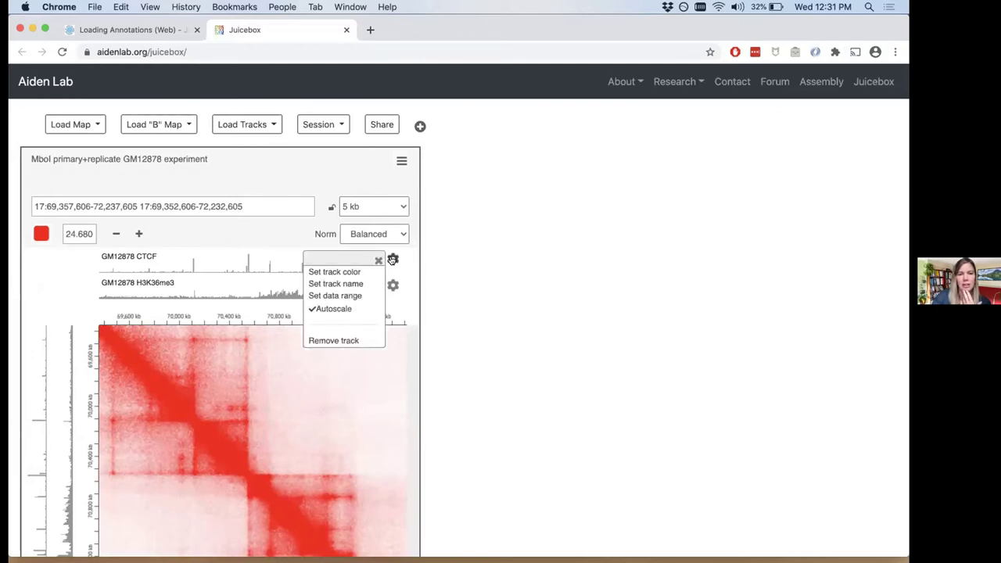
click(365, 273)
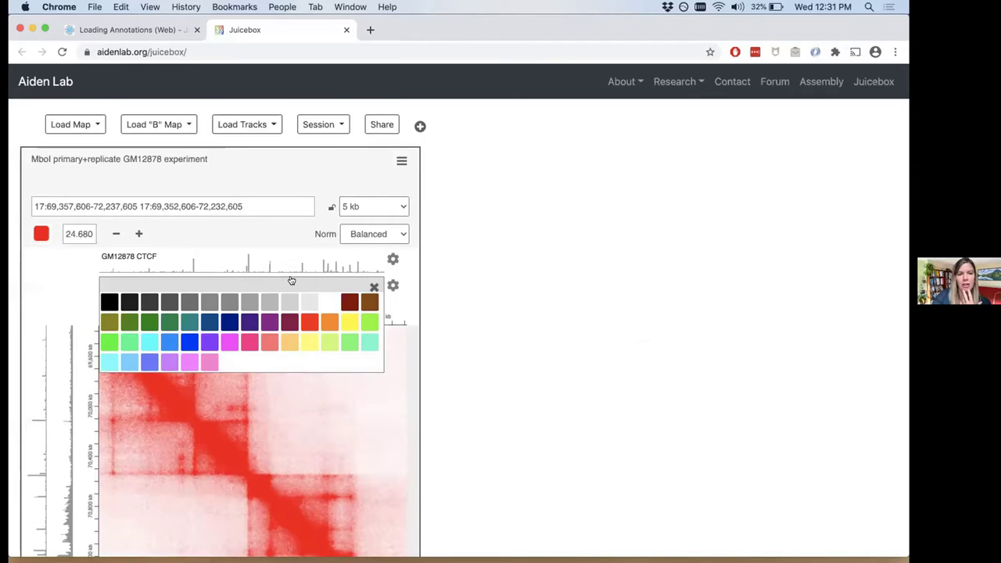
click(151, 322)
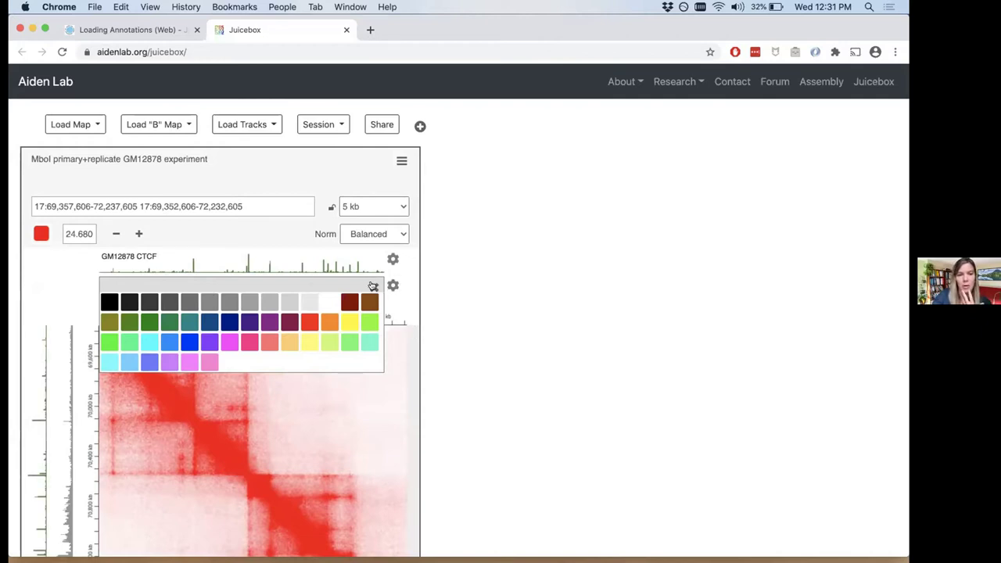
click(375, 287)
Colour the H3K36me3 track orange
click(393, 285)
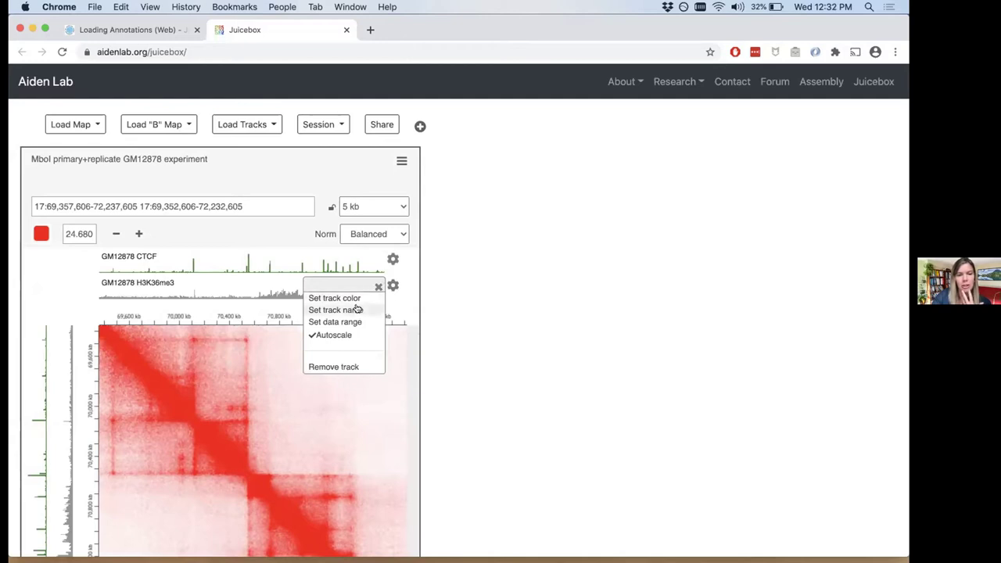
click(355, 299)
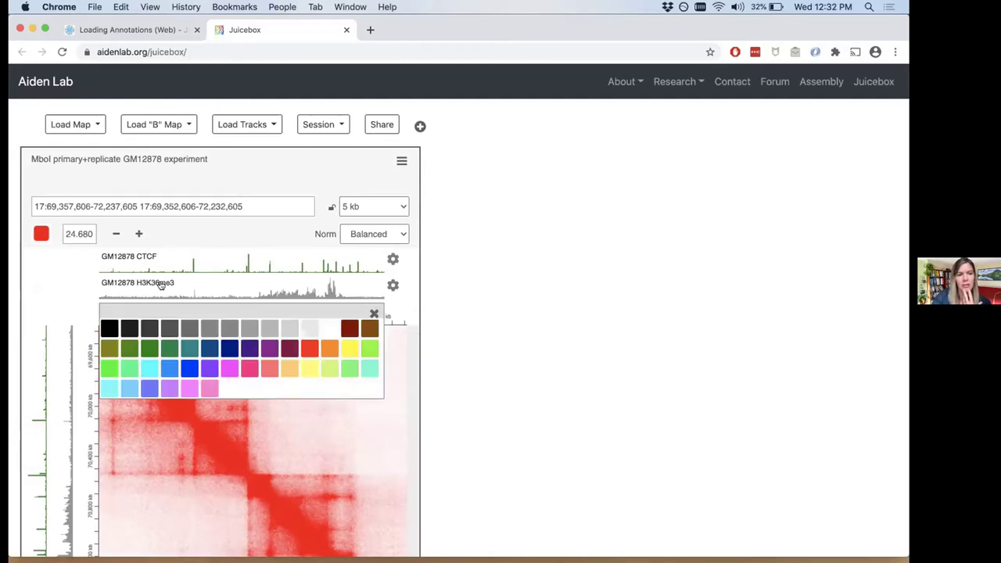
click(321, 347)
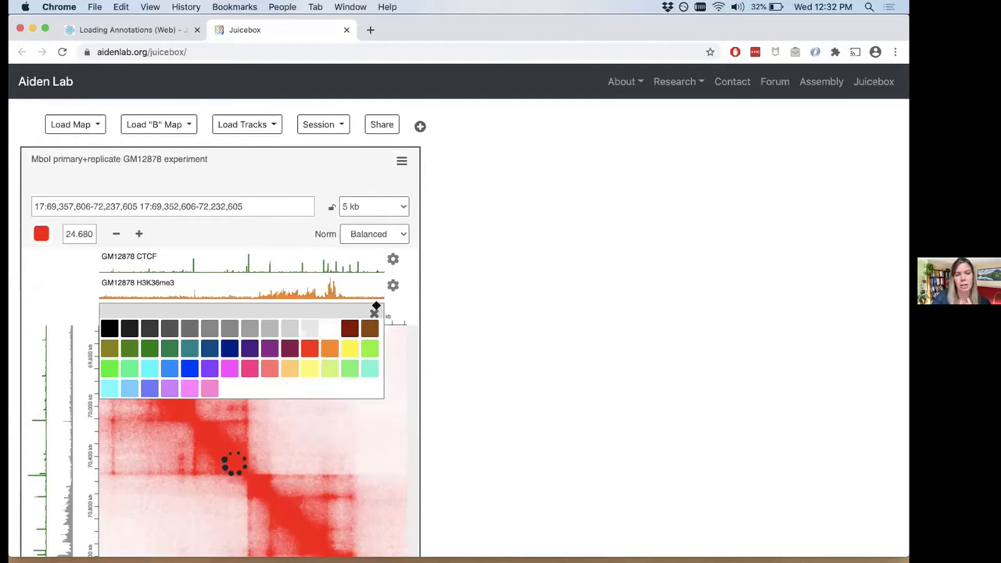
click(376, 311)
Rename the CTCF track to 'CTCF' by removing its GM12878 prefix
click(393, 258)
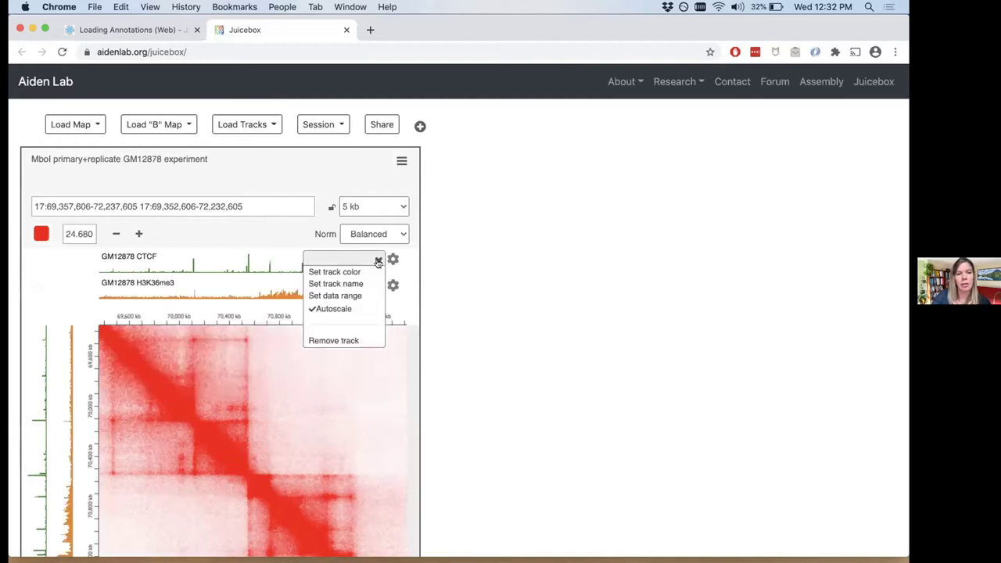
click(374, 283)
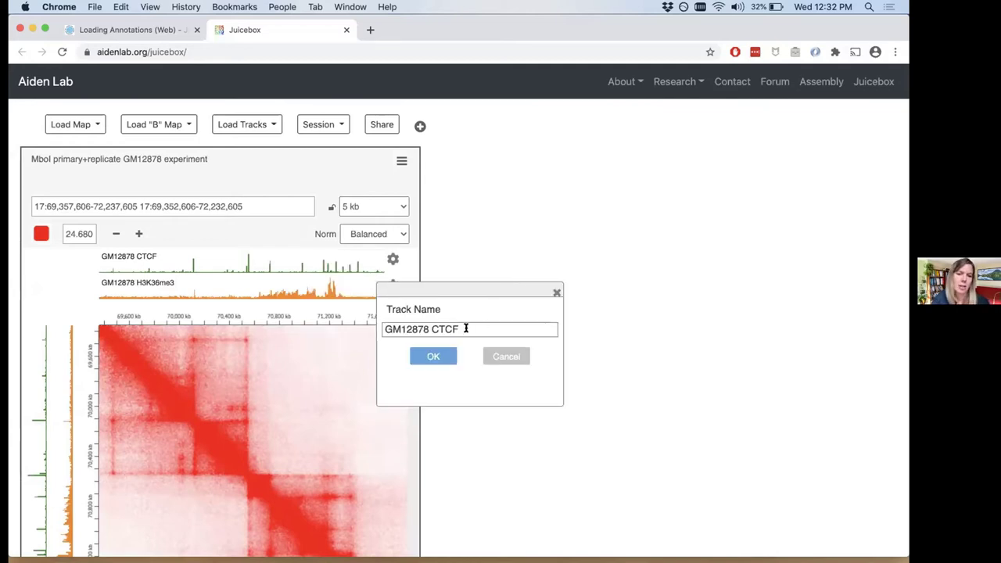
drag(433, 329, 388, 312)
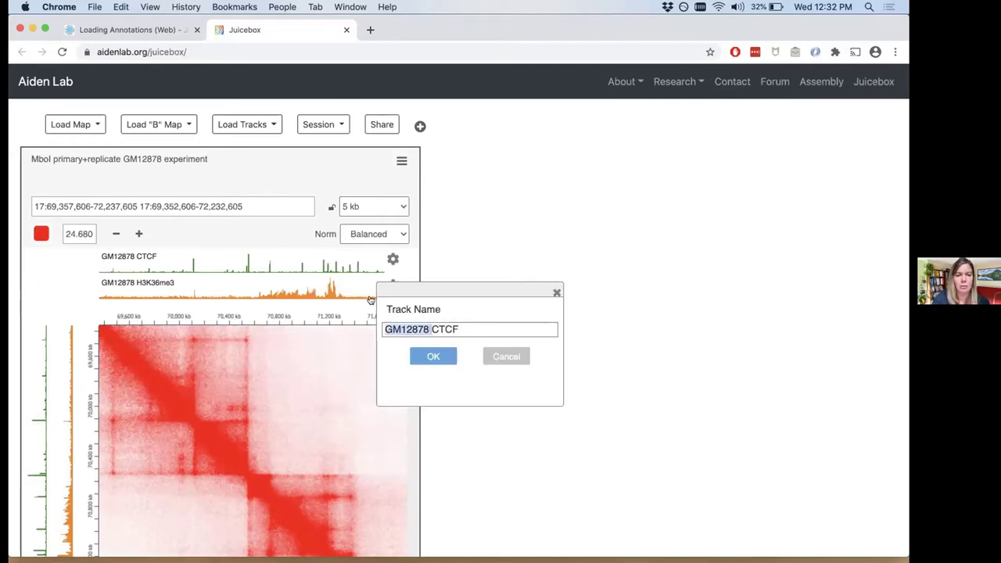
key(BackSpace)
click(432, 355)
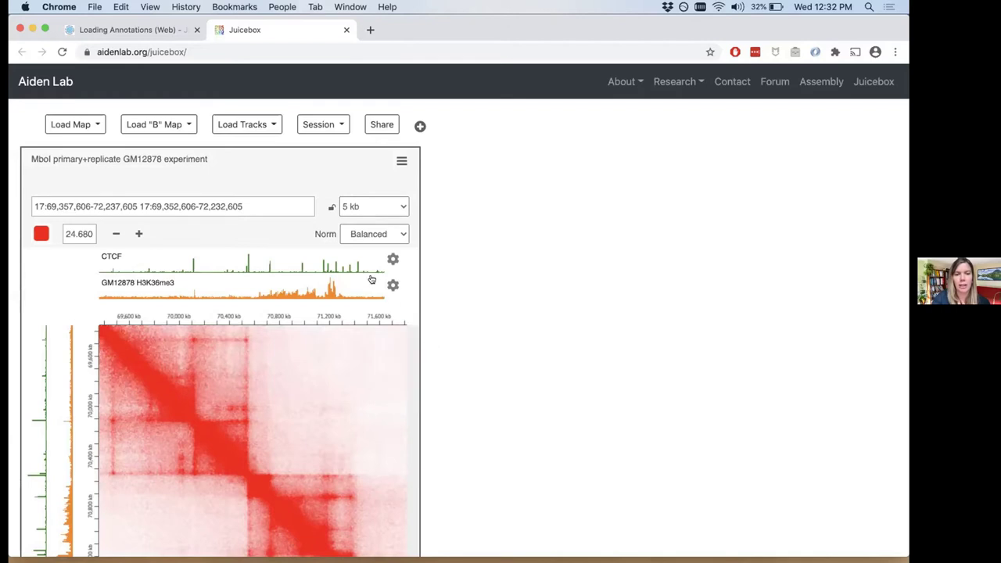
Rename the H3K36me3 track to 'H3K36me3' by removing its GM12878 prefix
click(392, 284)
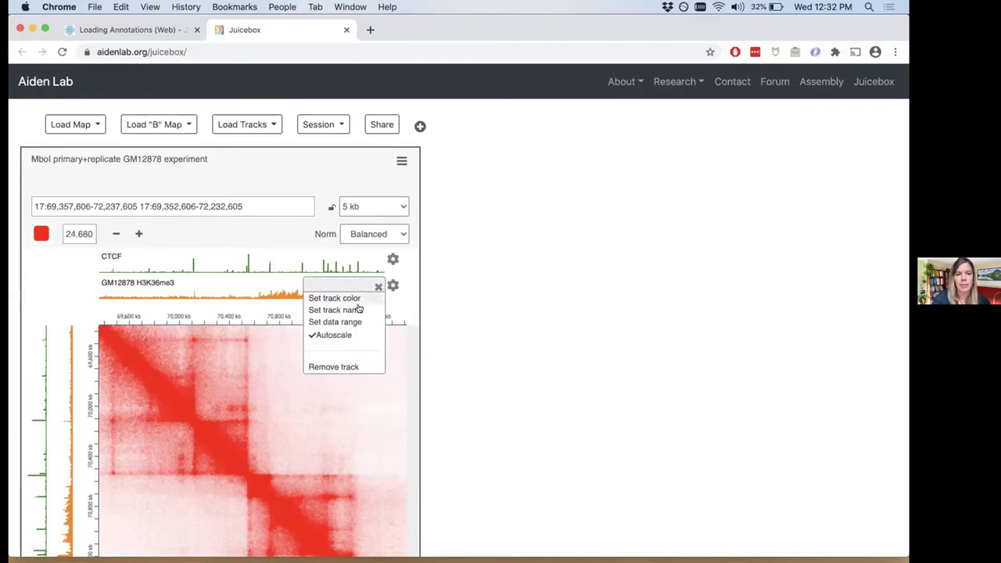
click(357, 310)
drag(416, 354, 305, 309)
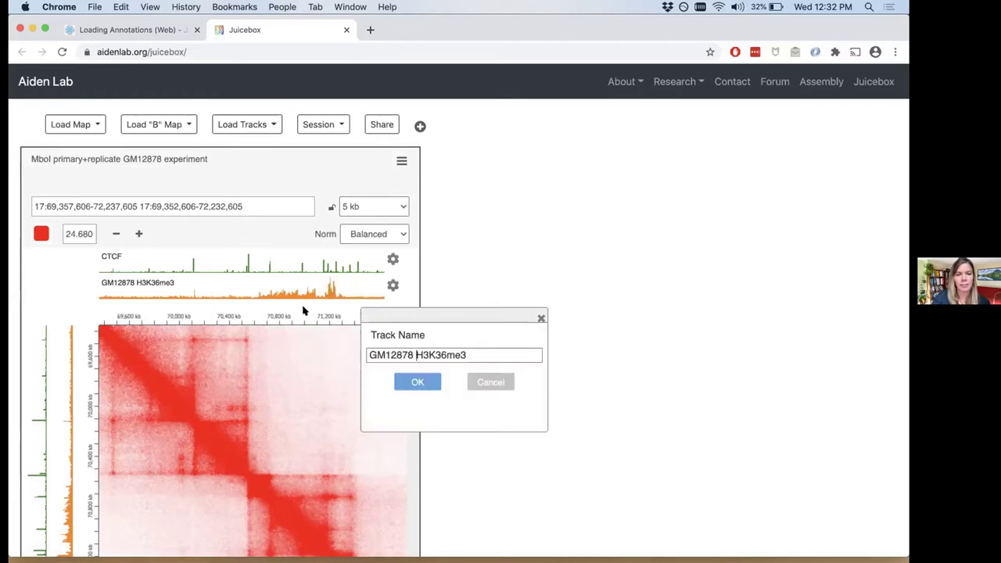
key(BackSpace)
click(397, 384)
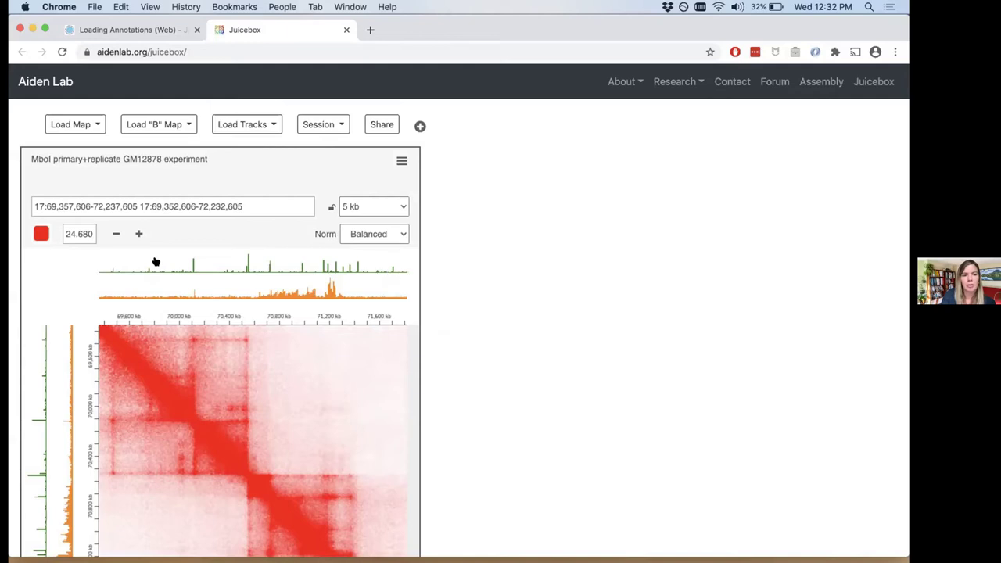
mouse_move(156, 262)
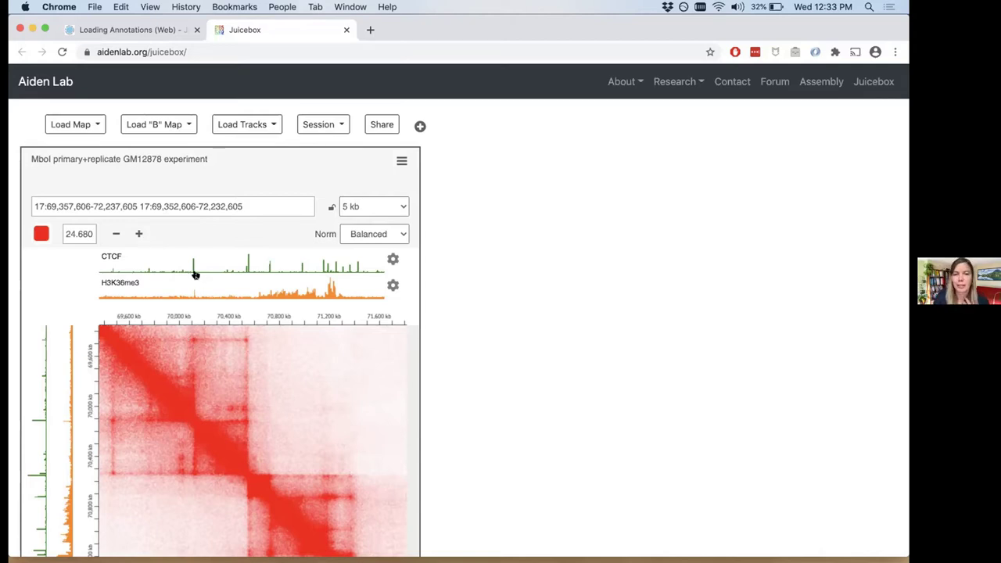
Search ENCODE for 'GM12878 doma' and load the combined-replicate GM12878 domains entry
click(265, 135)
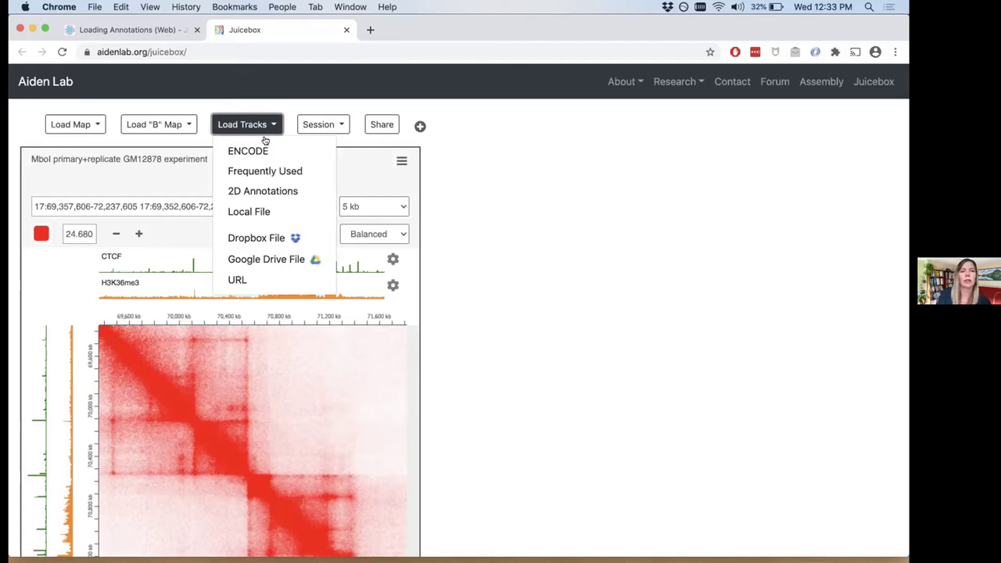
click(262, 151)
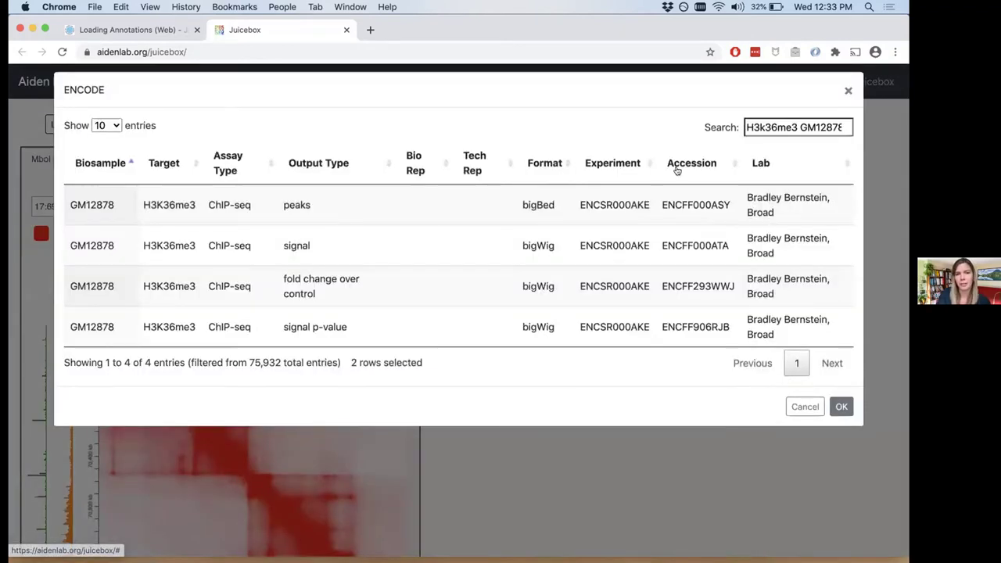
drag(800, 137, 850, 137)
key(BackSpace)
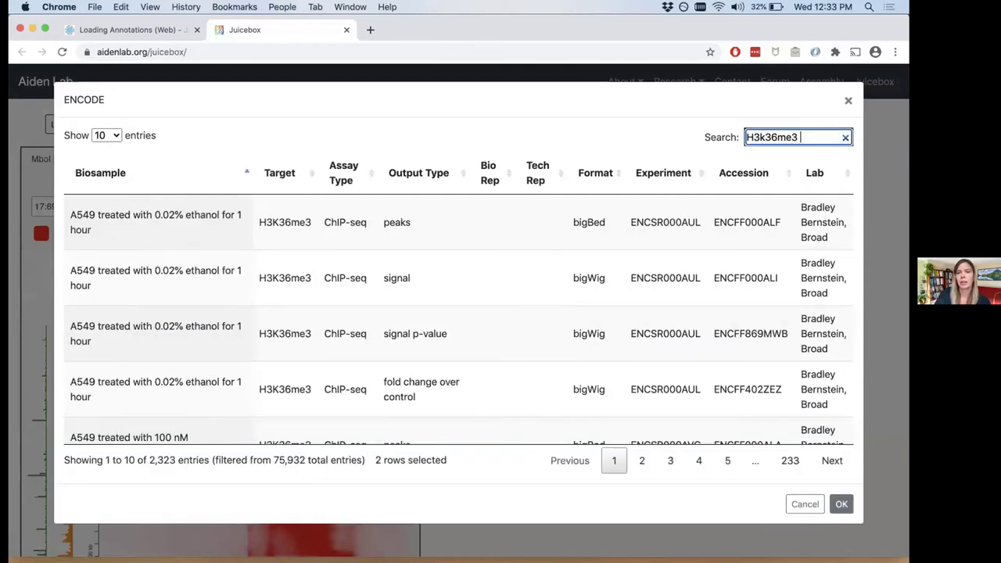
key(BackSpace)
key(BackSpace)
key(BackSpace)
key(BackSpace)
key(BackSpace)
key(BackSpace)
key(BackSpace)
key(BackSpace)
key(BackSpace)
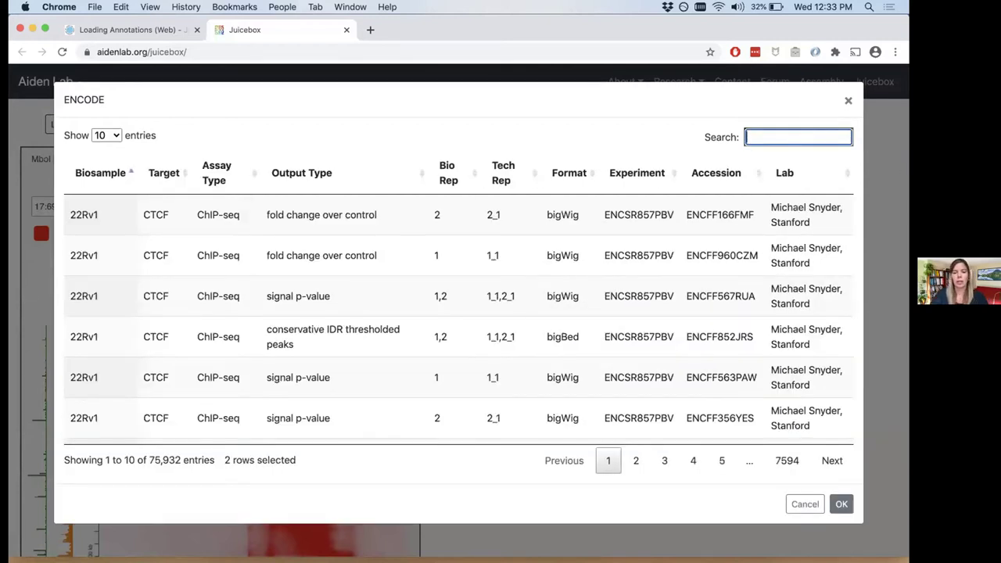
text(GM12878)
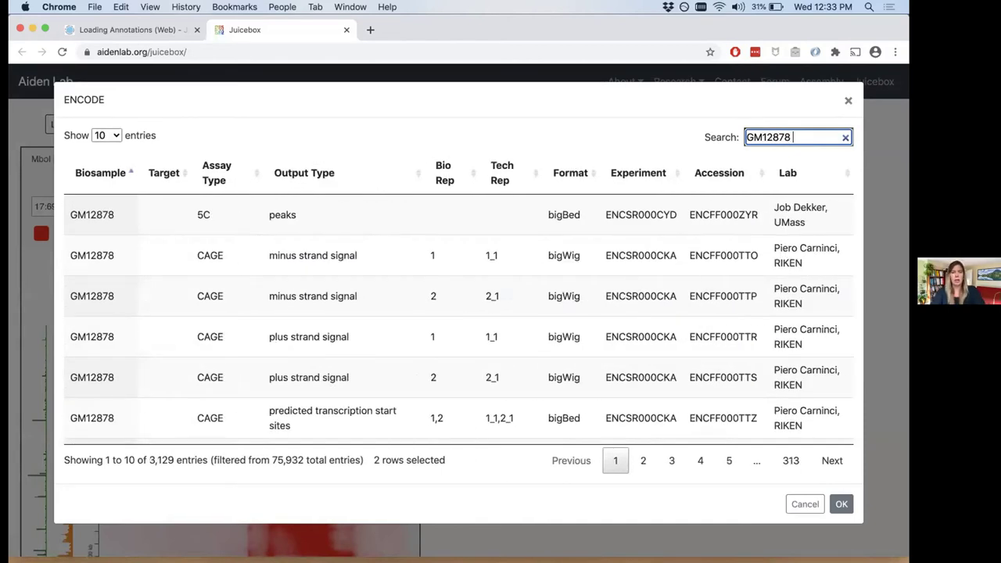
text( domains)
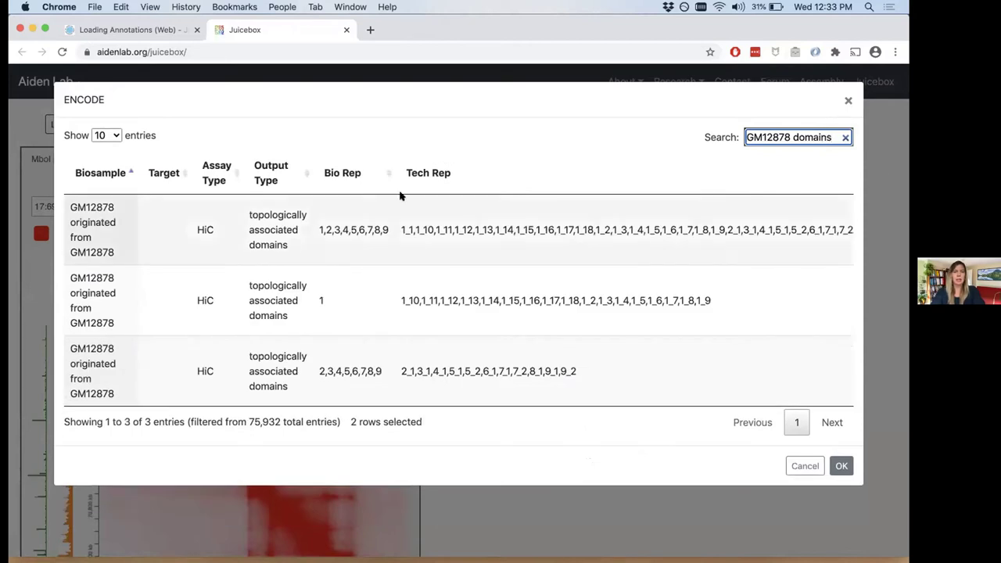
click(174, 225)
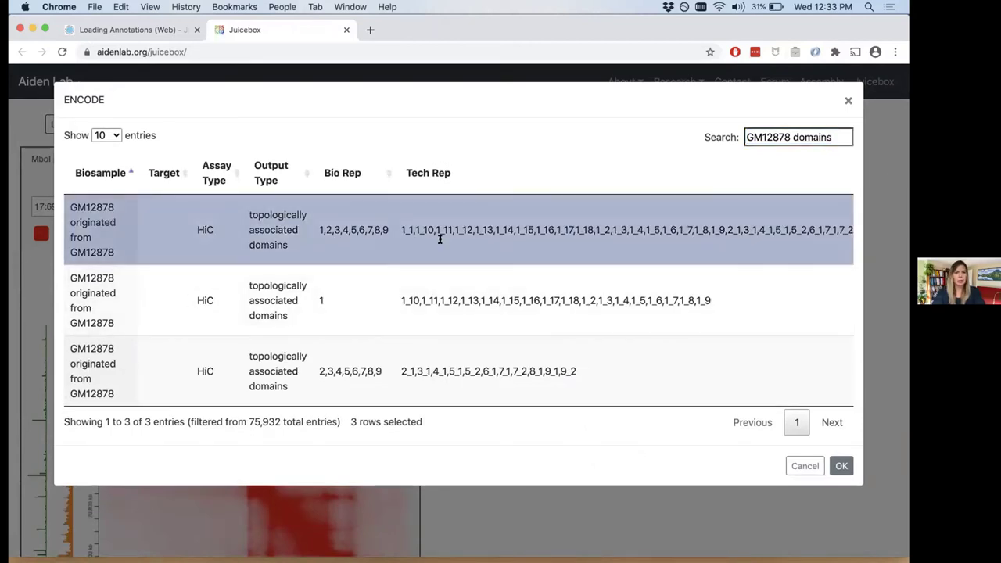
click(840, 467)
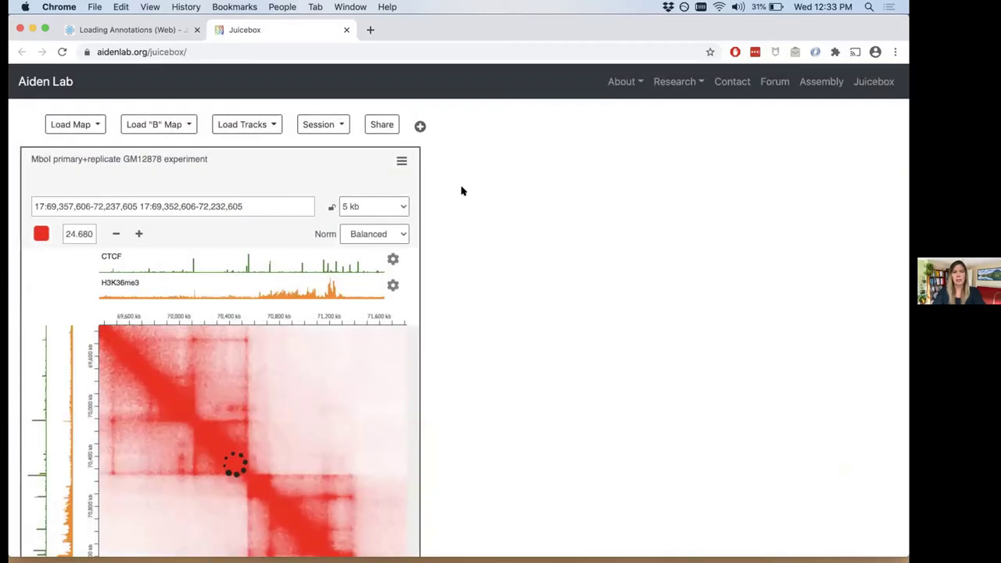
Reopen the ENCODE catalogue and search 'GM12878 domains' again
click(270, 125)
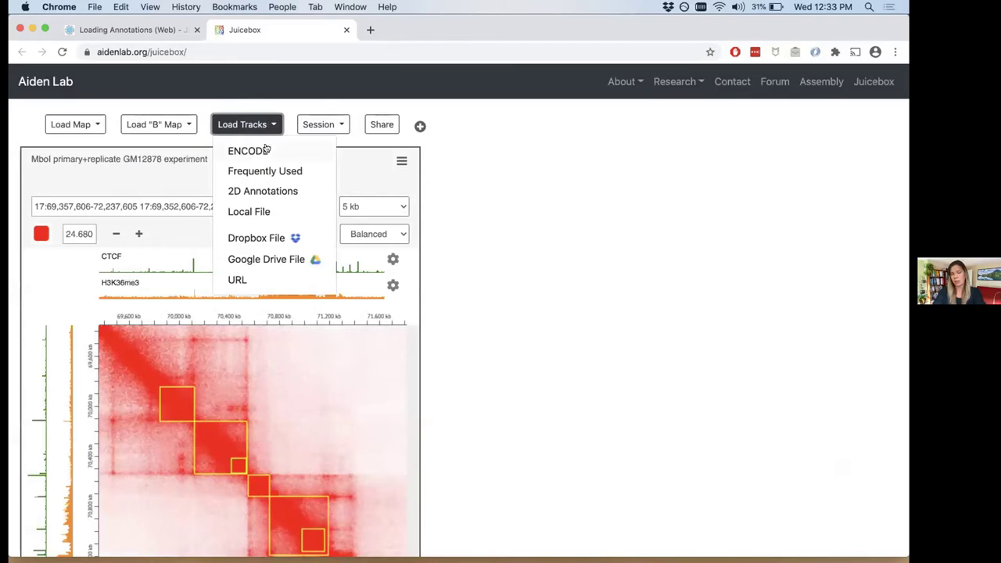
click(265, 150)
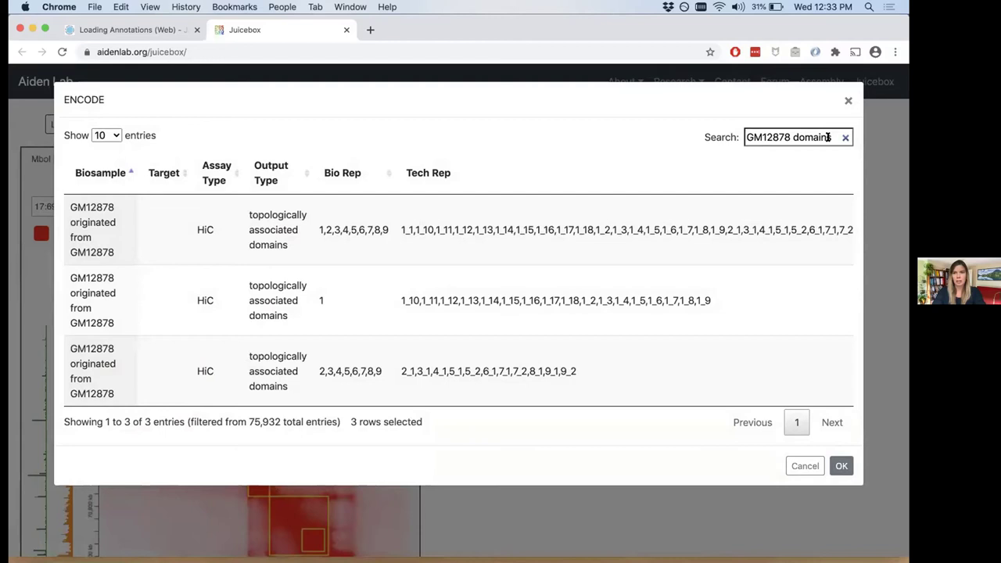
click(828, 137)
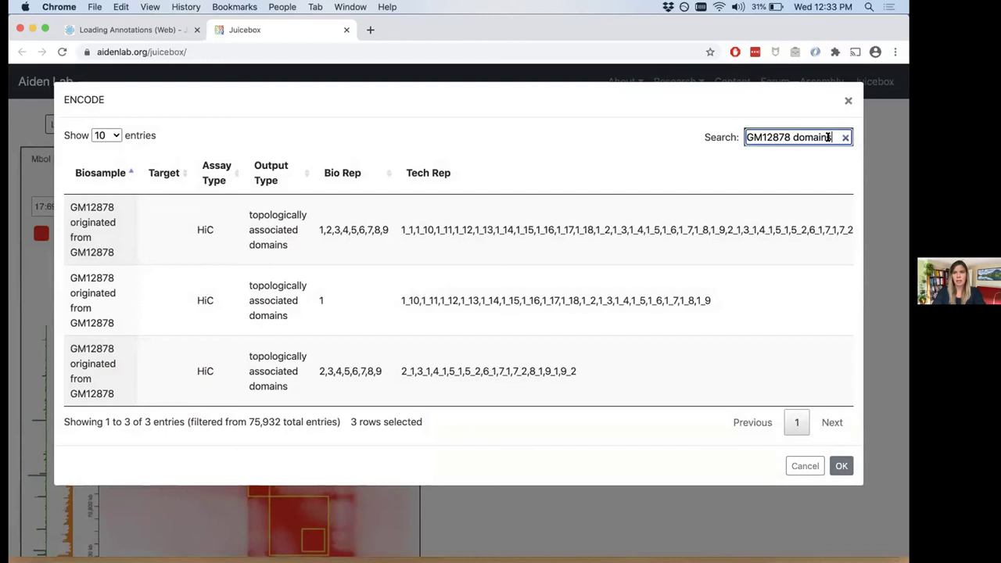
key(BackSpace)
key(BackSpace)
key(BackSpace)
key(BackSpace)
key(BackSpace)
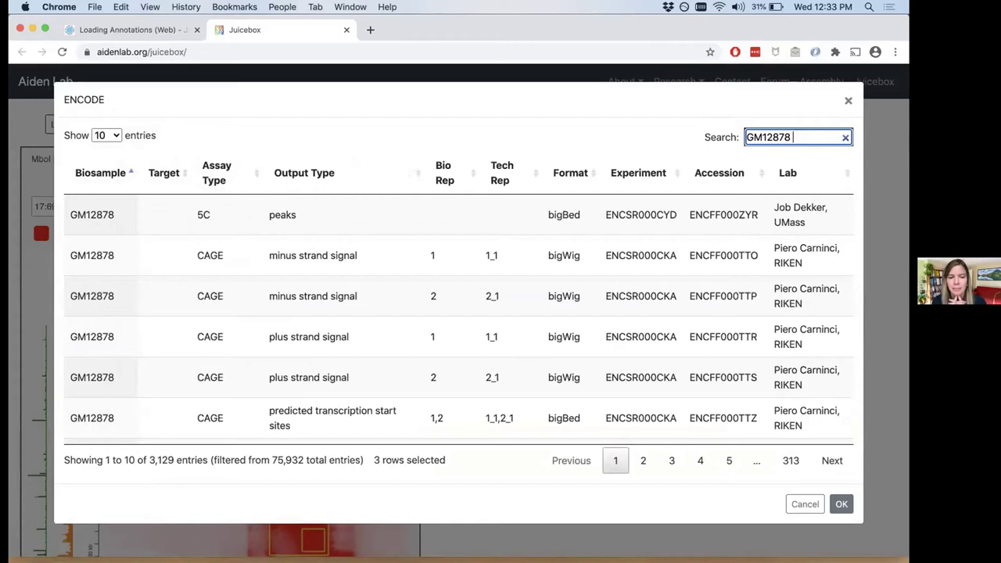
mouse_move(637, 558)
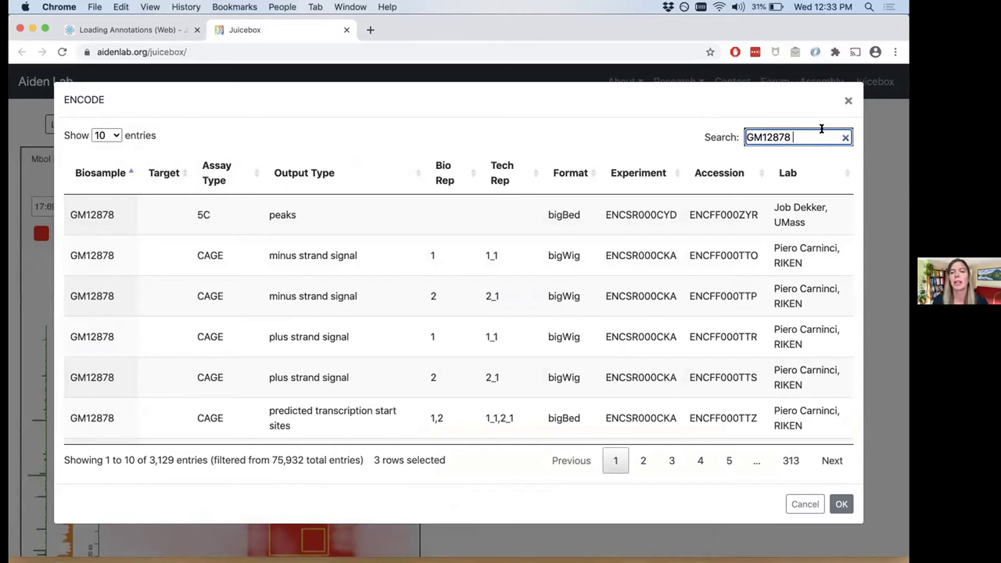
text(do)
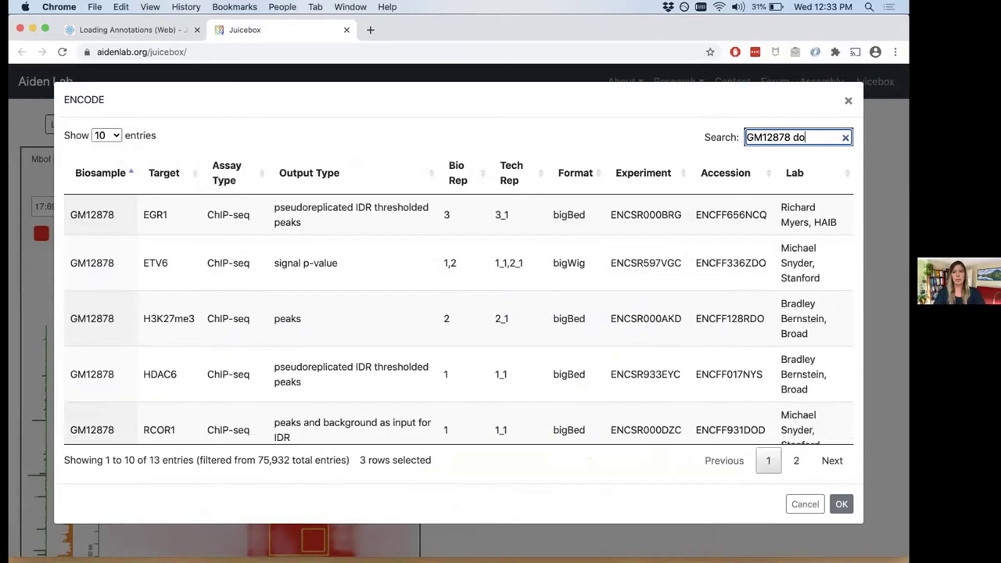
text(mains)
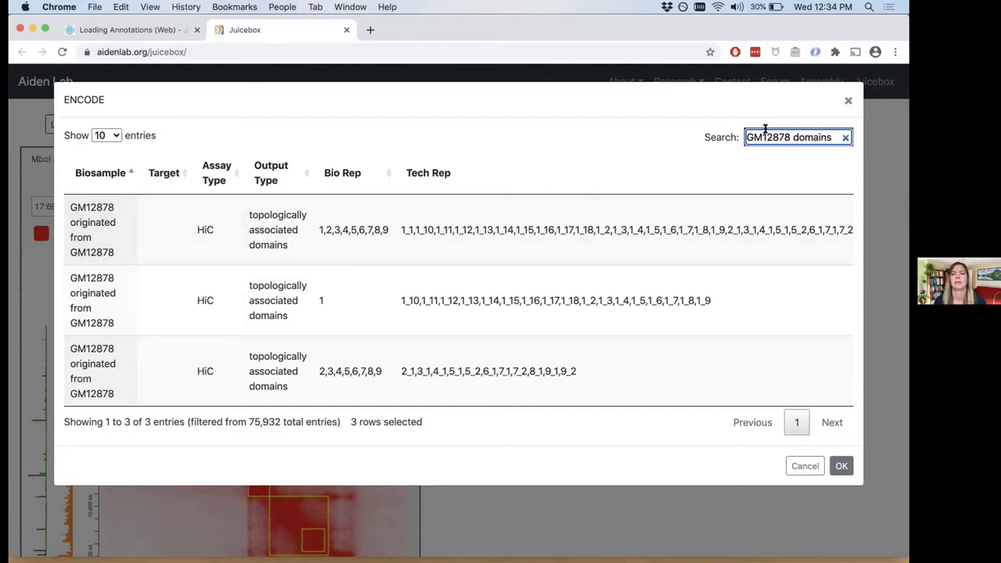
Toggle the first domains entry's selection, then close the ENCODE catalogue without loading anything
click(663, 218)
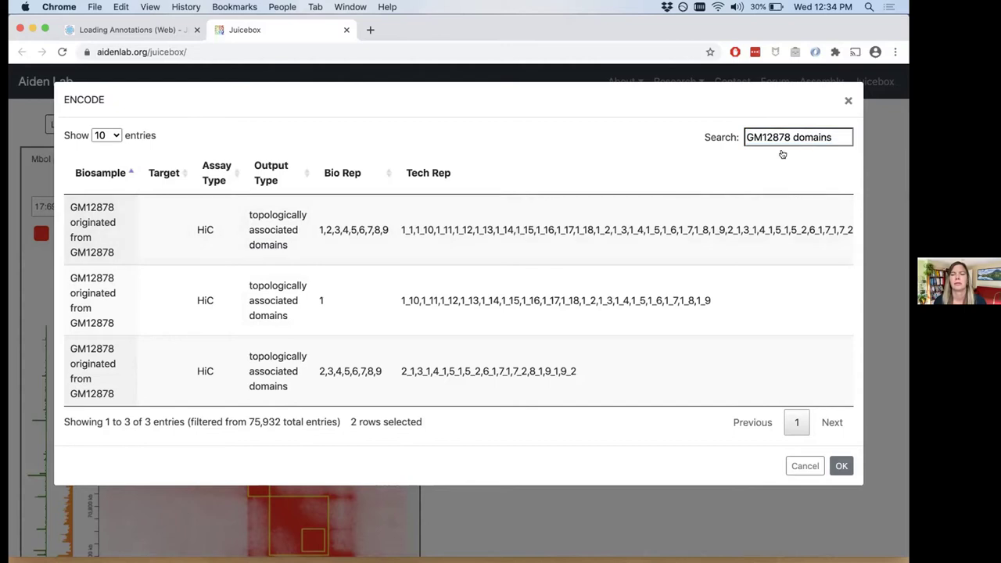
click(522, 238)
click(522, 237)
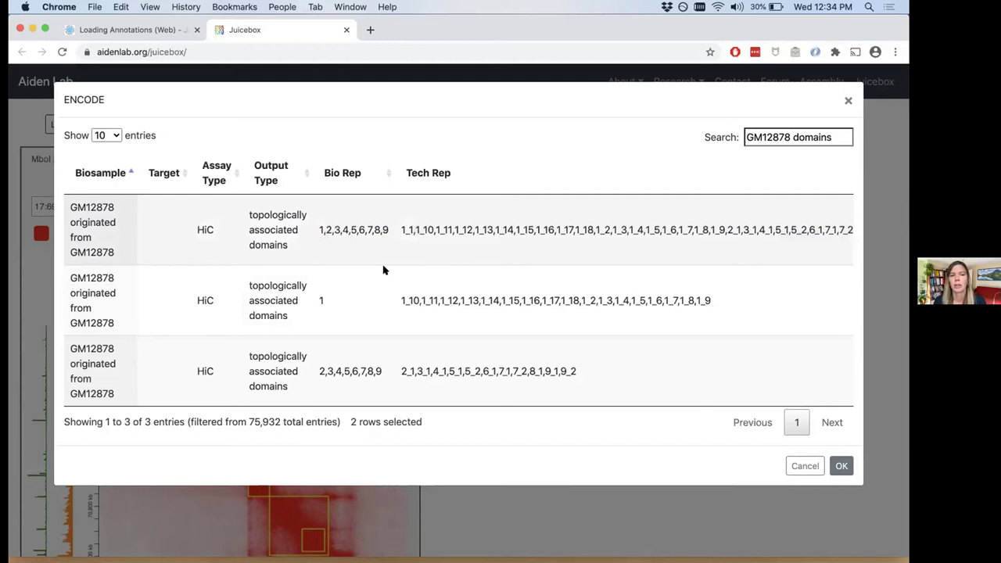
click(405, 218)
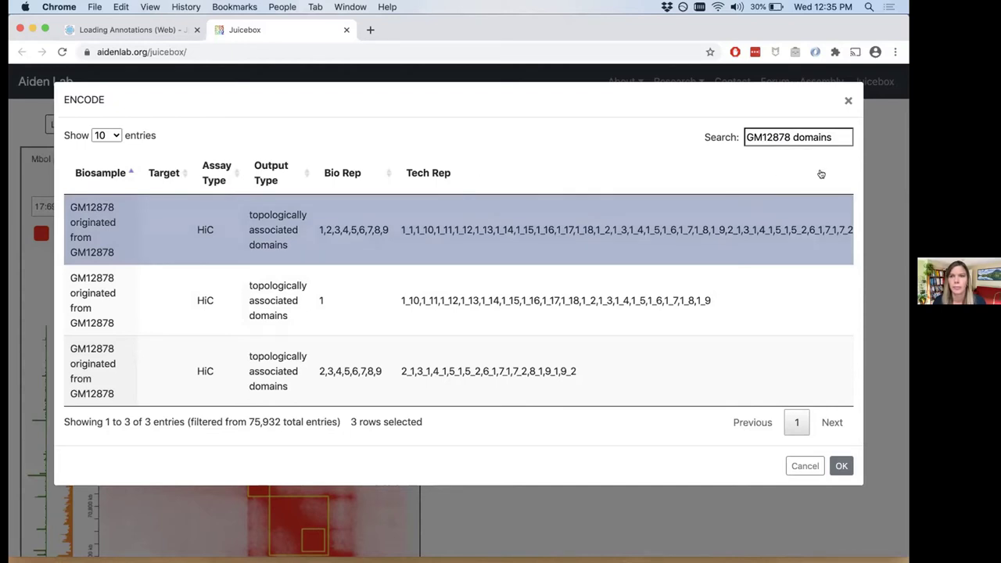
click(813, 143)
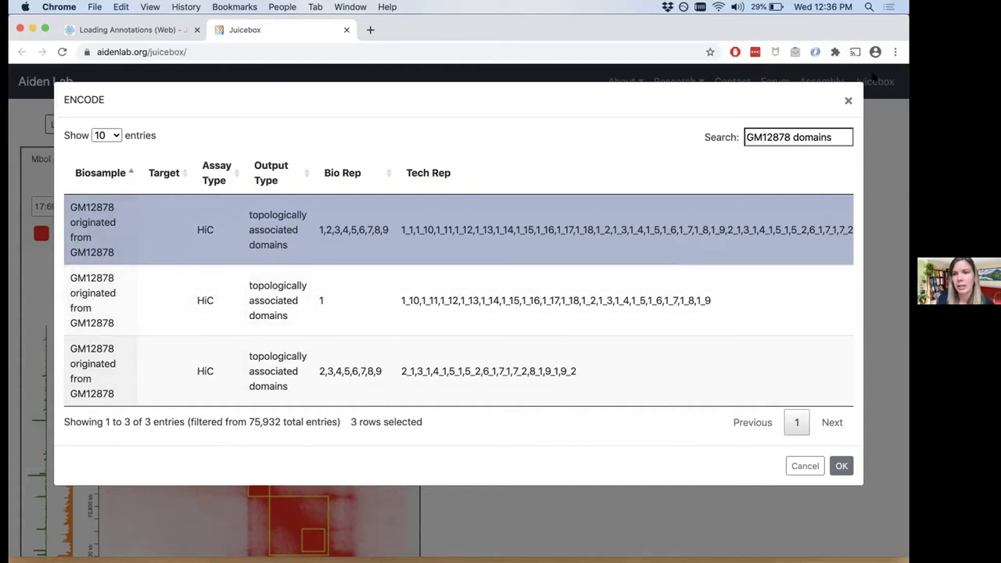
click(848, 102)
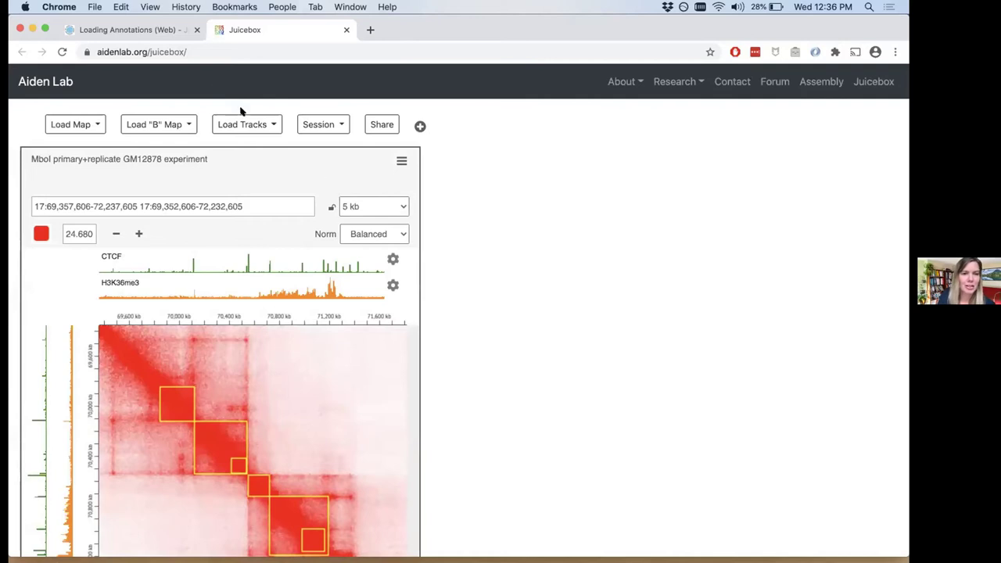
Show the Load Tracks source list
click(262, 126)
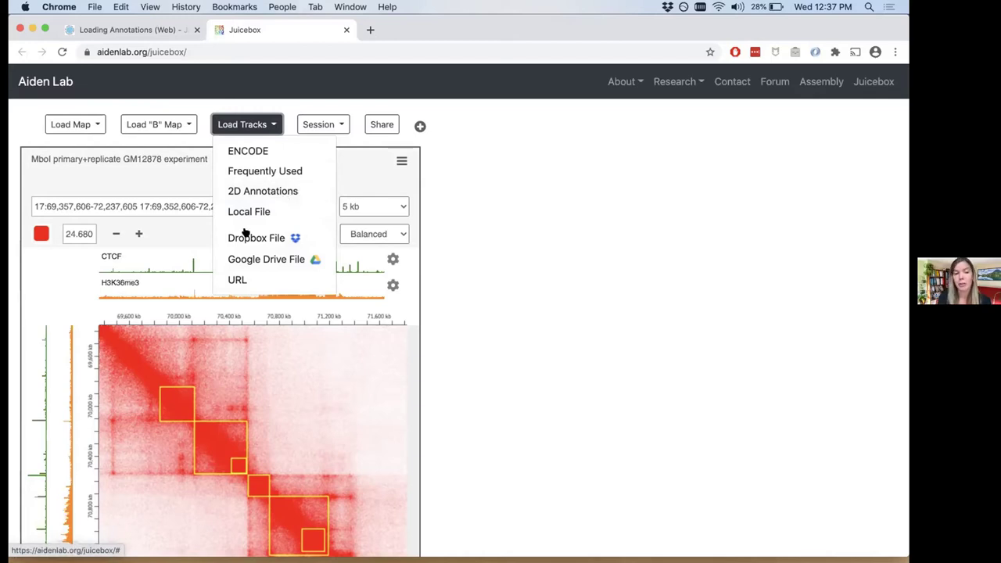
Search ENCODE for 'GM12878 long range' and load the third long-range interaction set
click(249, 150)
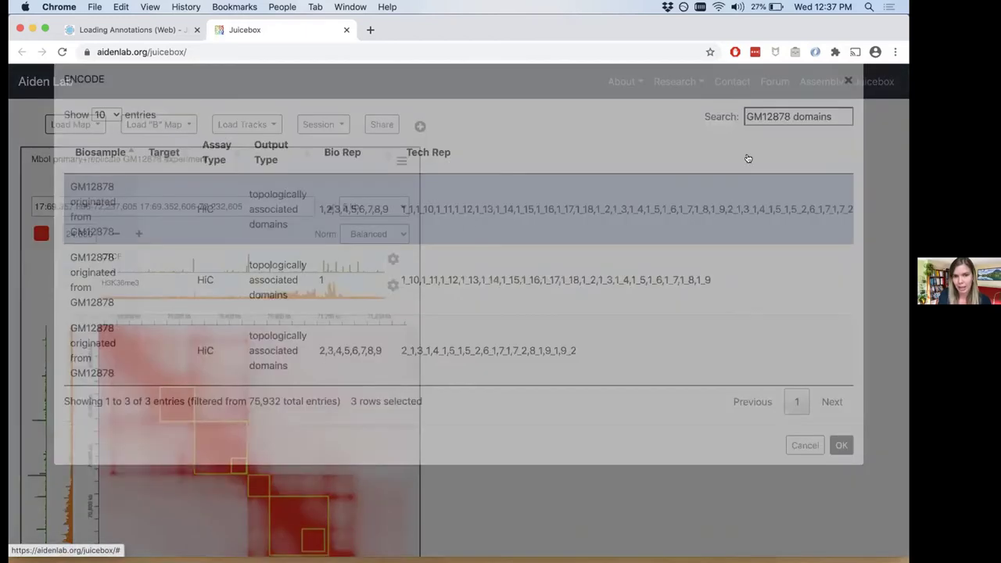
triple_click(788, 133)
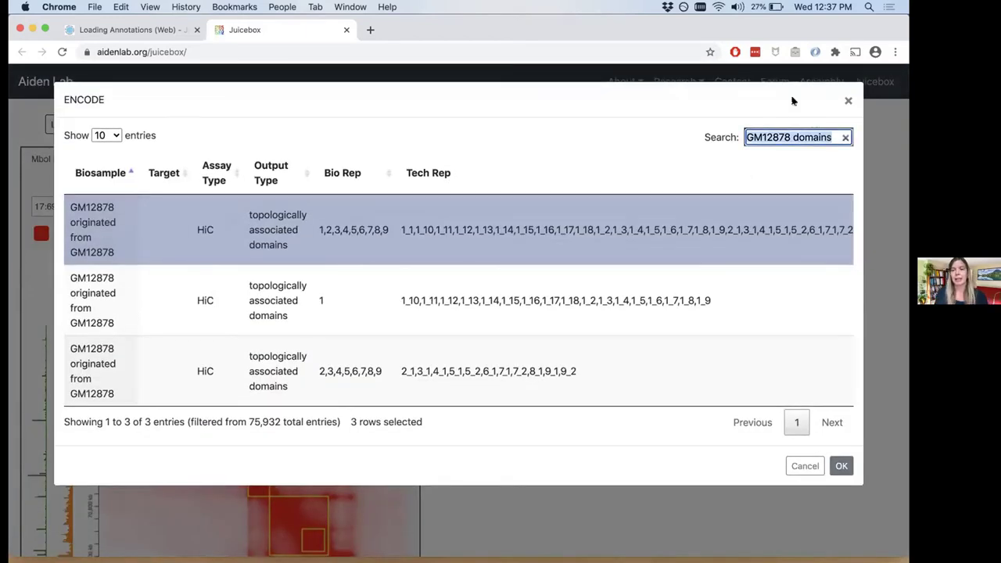
text(GM12878)
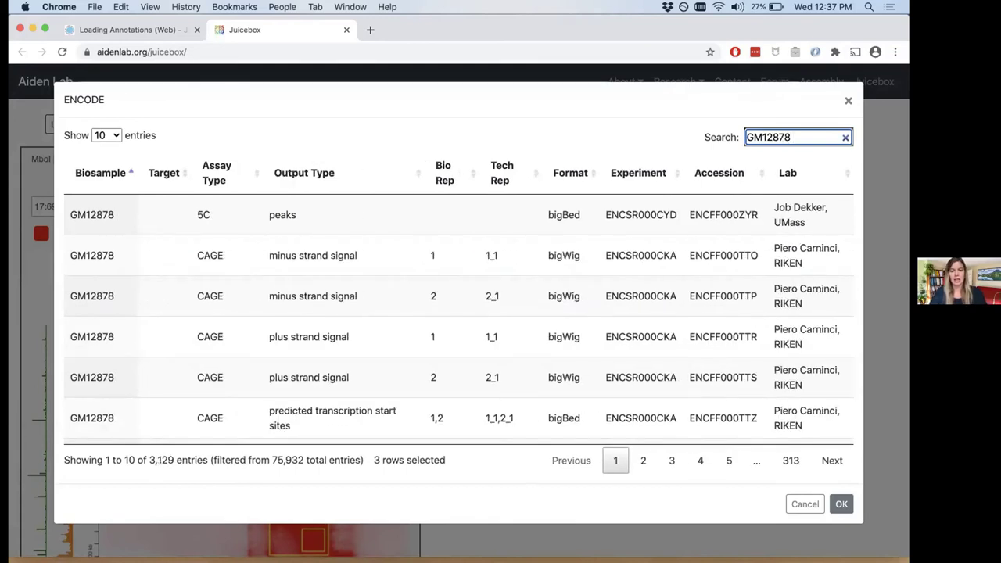
text( long rna)
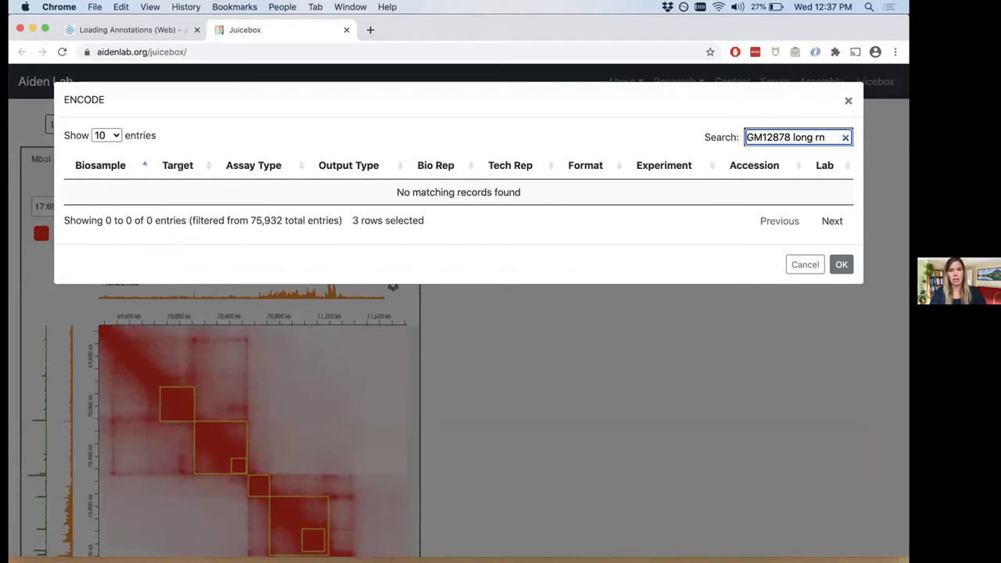
key(BackSpace)
text(ange)
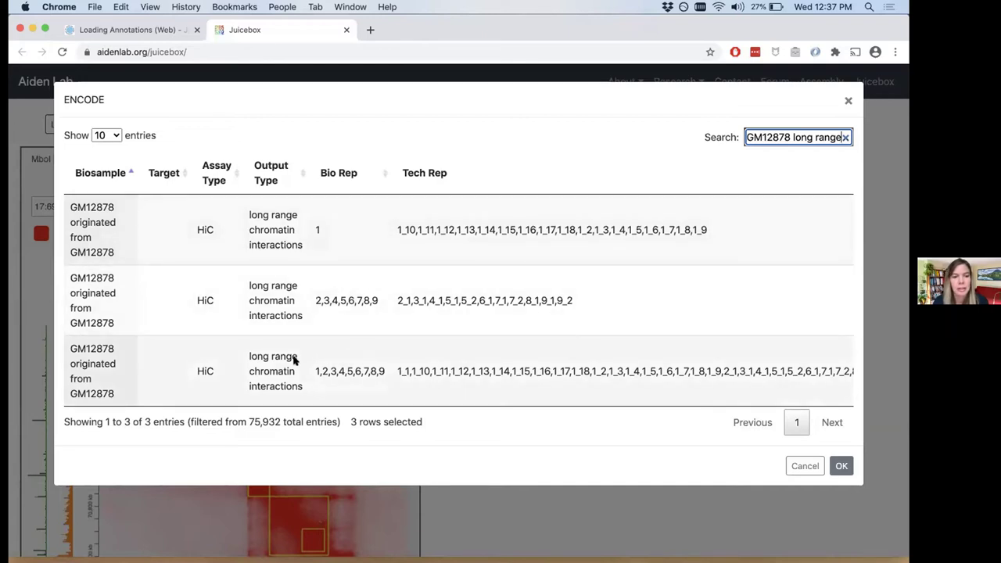
click(180, 360)
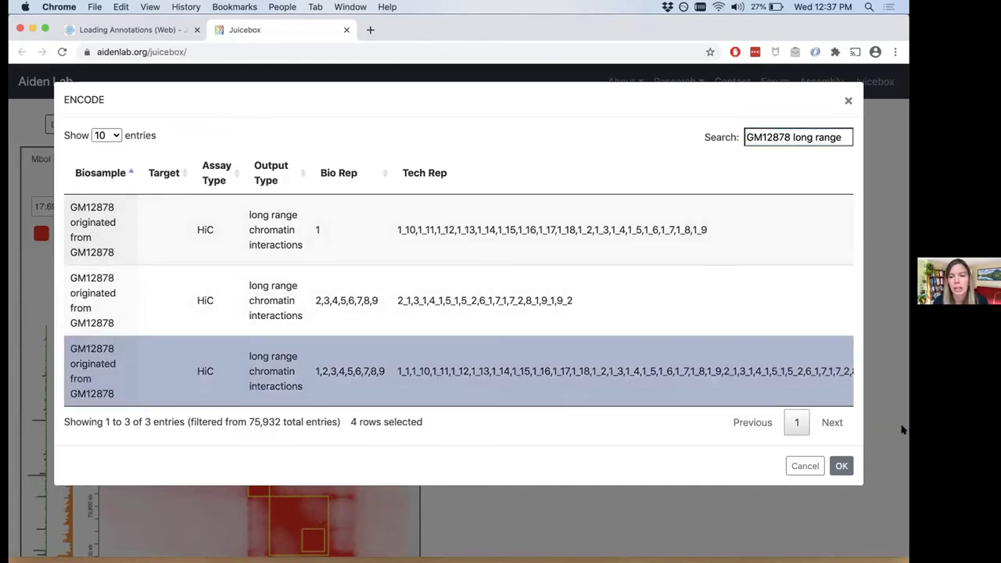
click(841, 465)
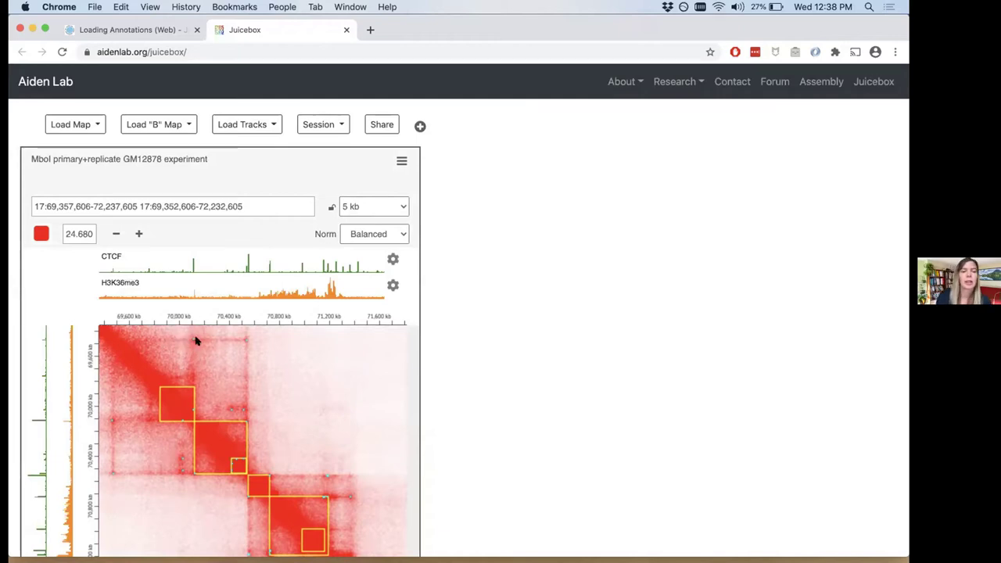
click(155, 31)
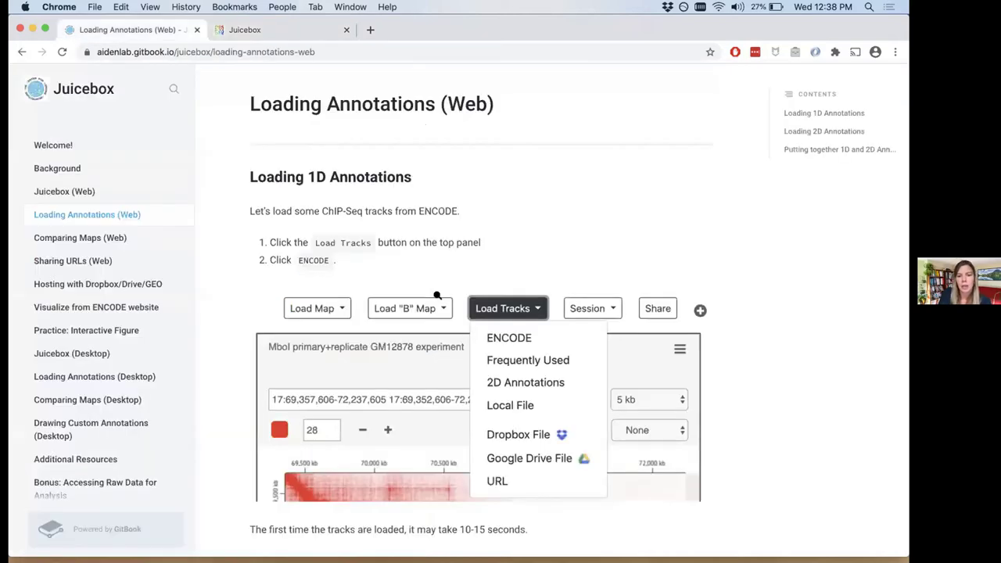
scroll(436, 294, down, 5)
scroll(436, 294, down, 20)
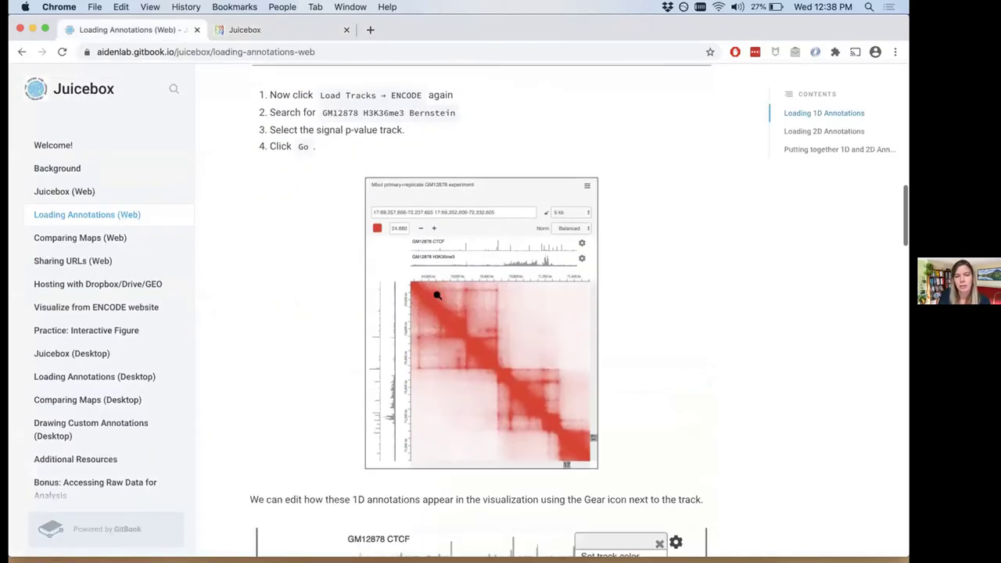
scroll(436, 297, down, 4)
scroll(436, 295, up, 5)
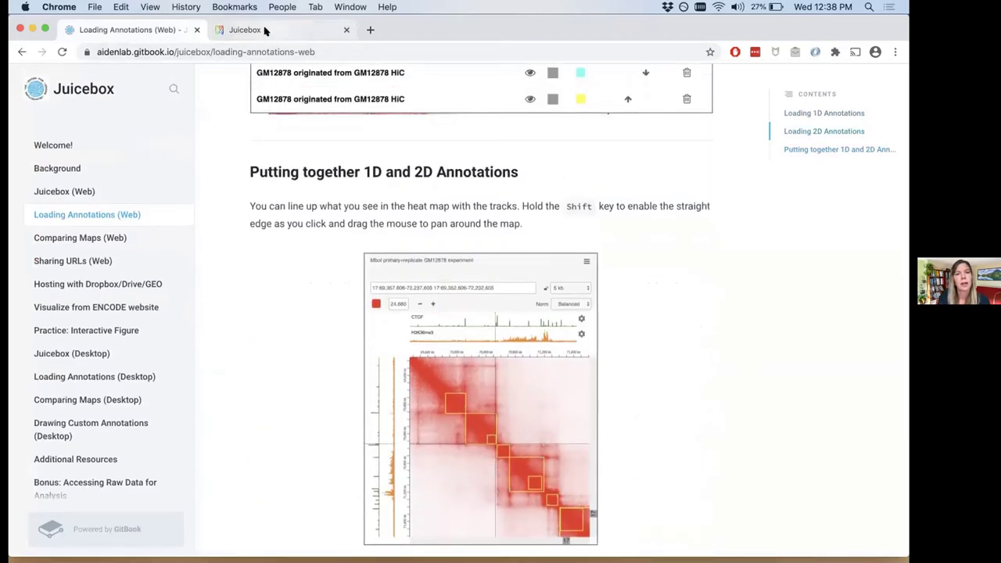
click(264, 29)
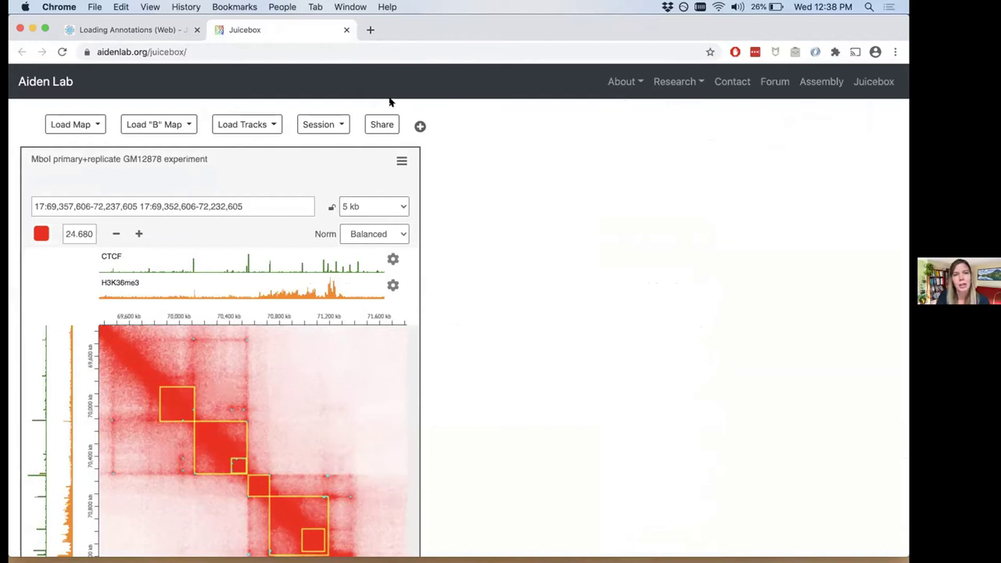
Copy the short tinyurl share link for the current view, then switch to Zoom
scroll(590, 275, down, 2)
scroll(591, 276, up, 2)
click(384, 126)
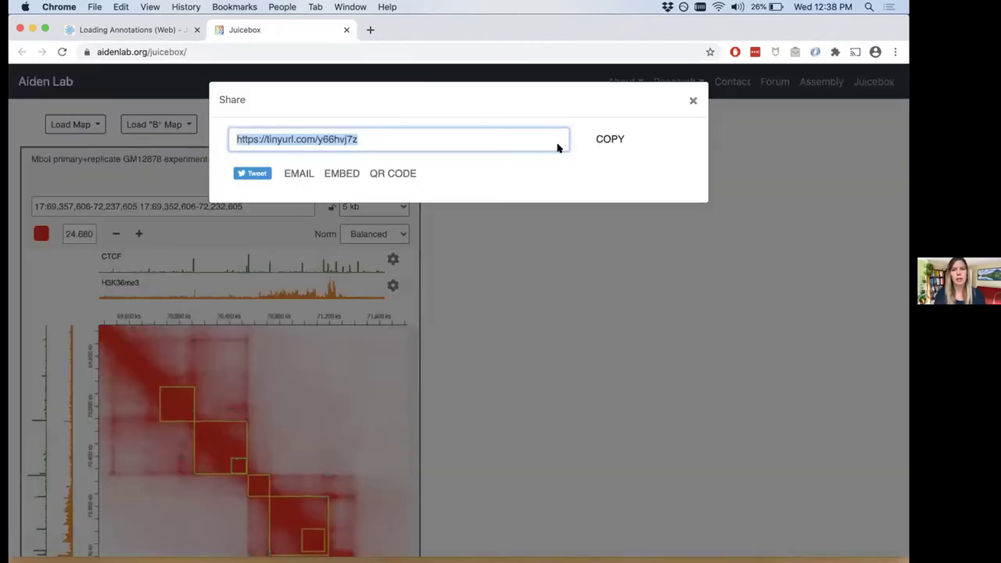
click(613, 139)
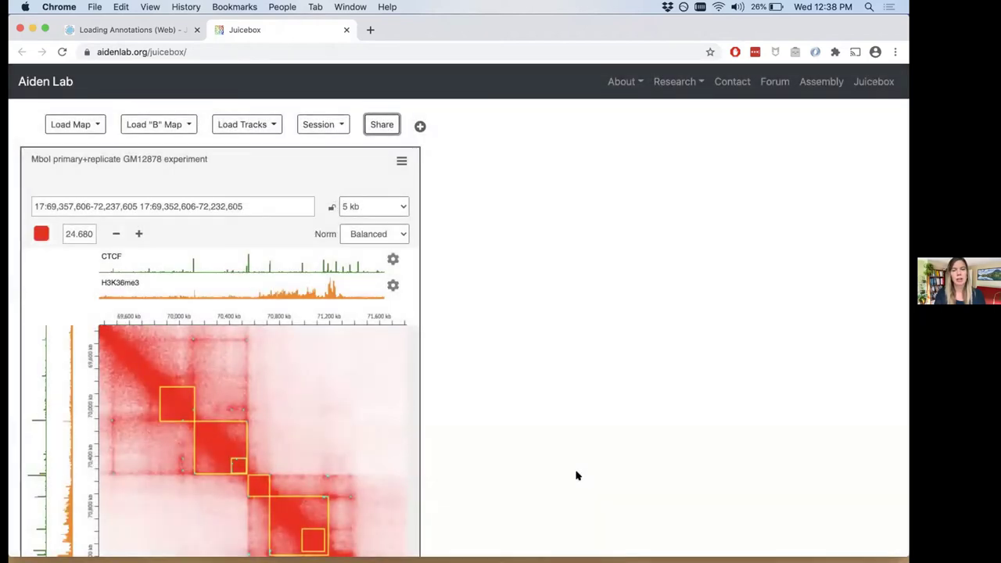
mouse_move(552, 548)
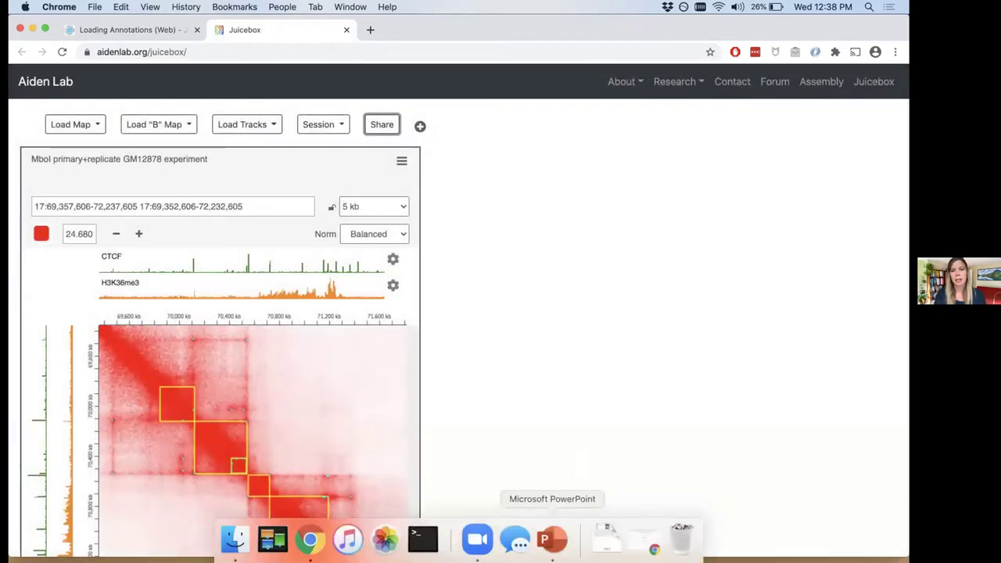
click(471, 532)
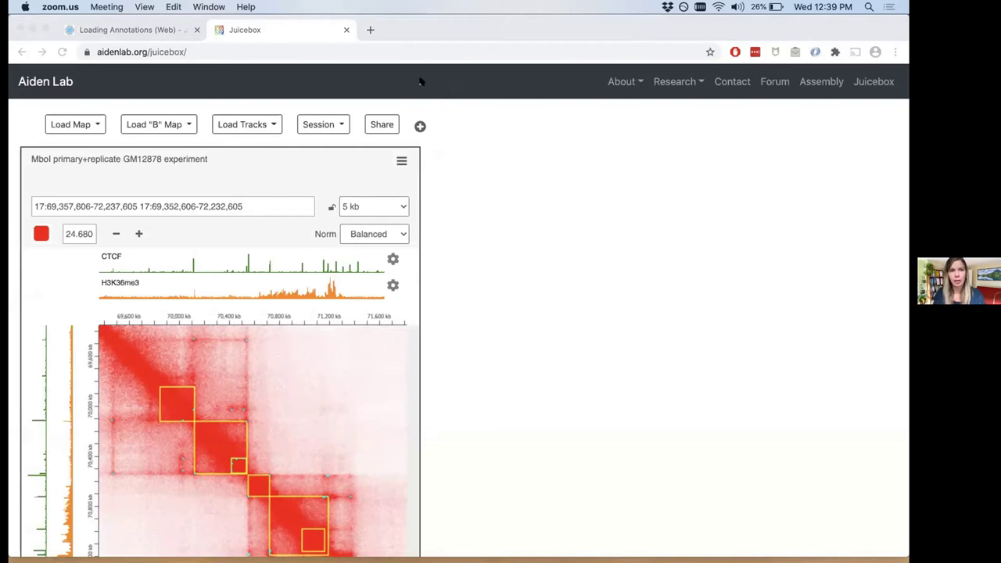
Bring the Chrome window back to the front and scroll the page to the map and tracks
scroll(584, 290, down, 3)
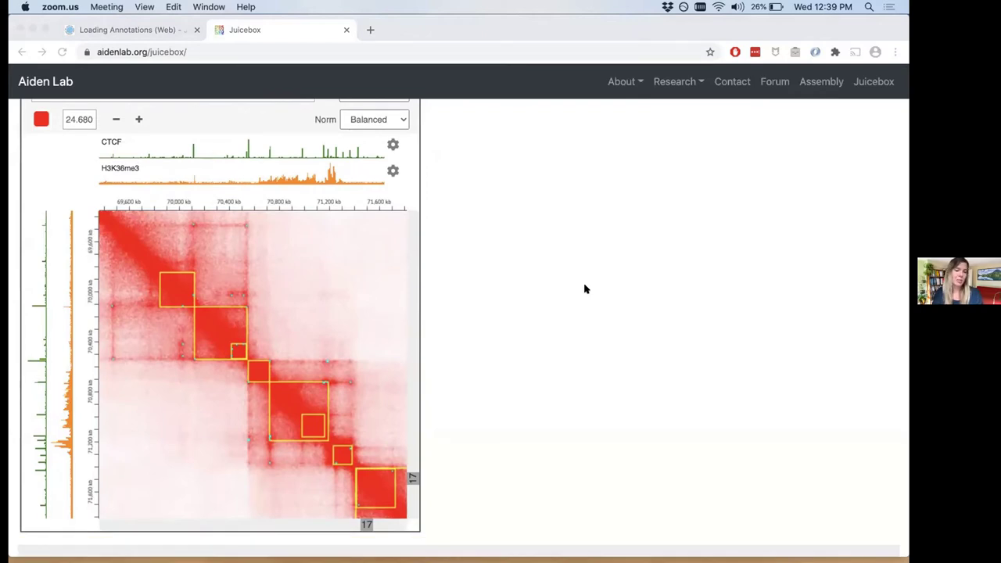
scroll(512, 280, up, 3)
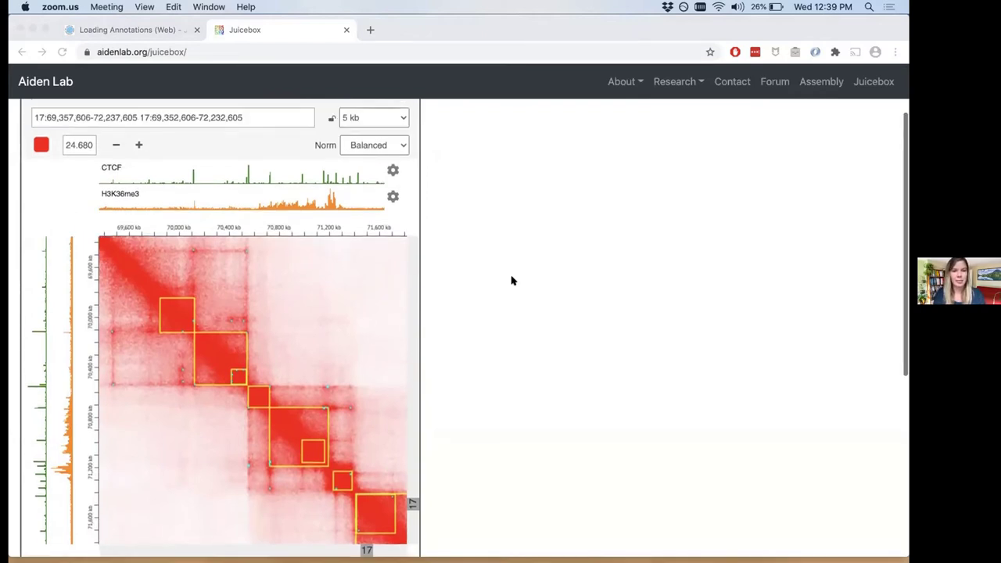
scroll(302, 279, down, 3)
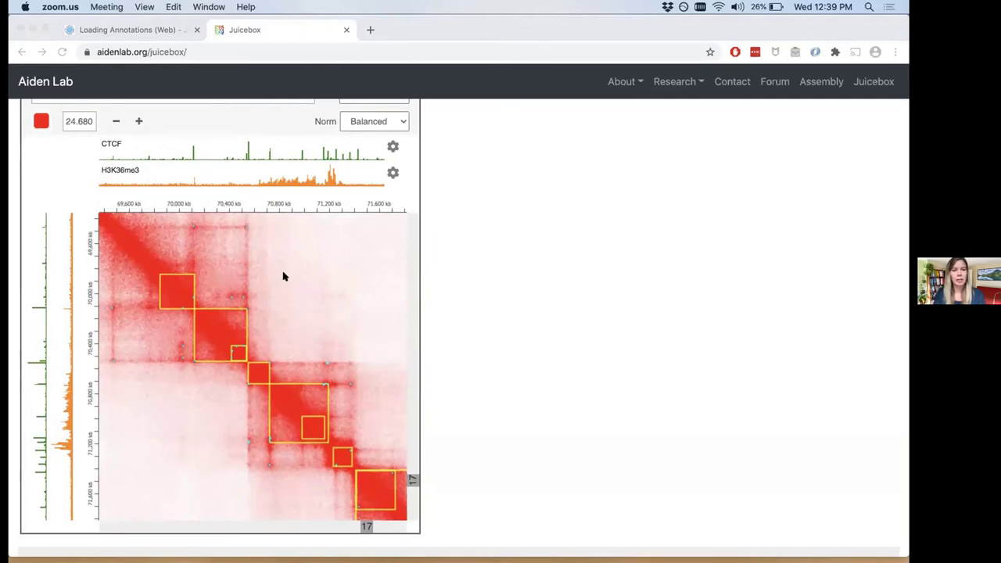
click(284, 276)
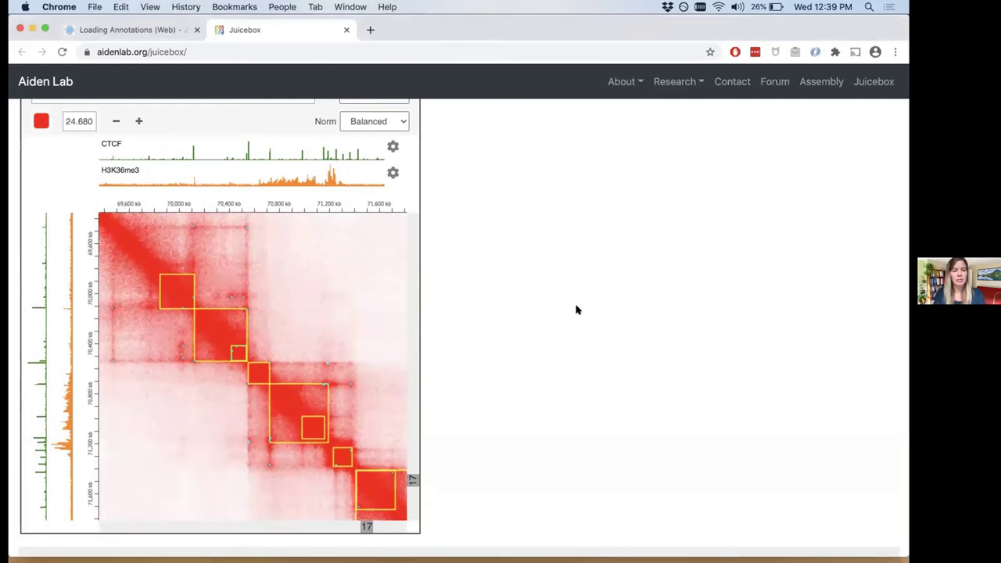
scroll(876, 290, up, 2)
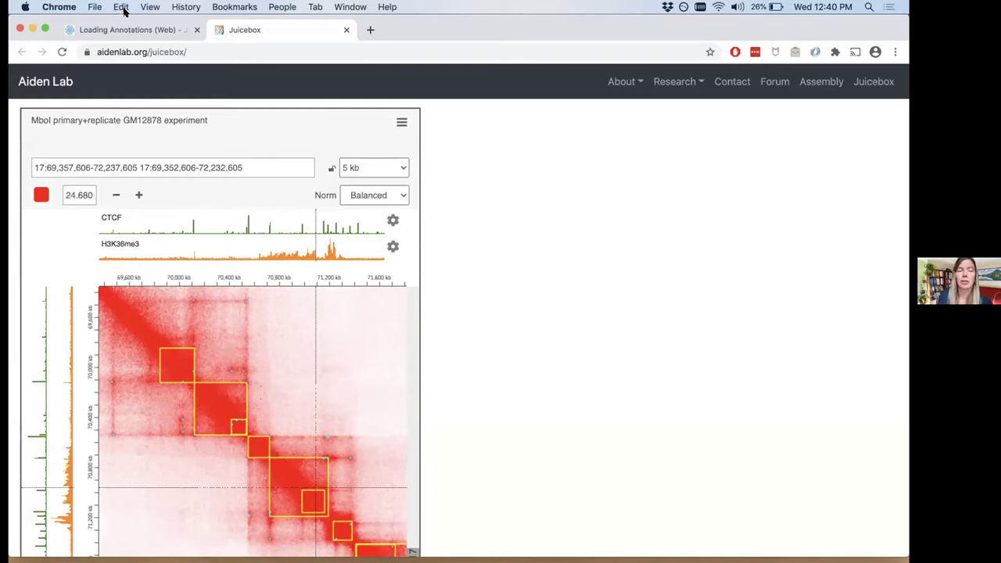
click(132, 30)
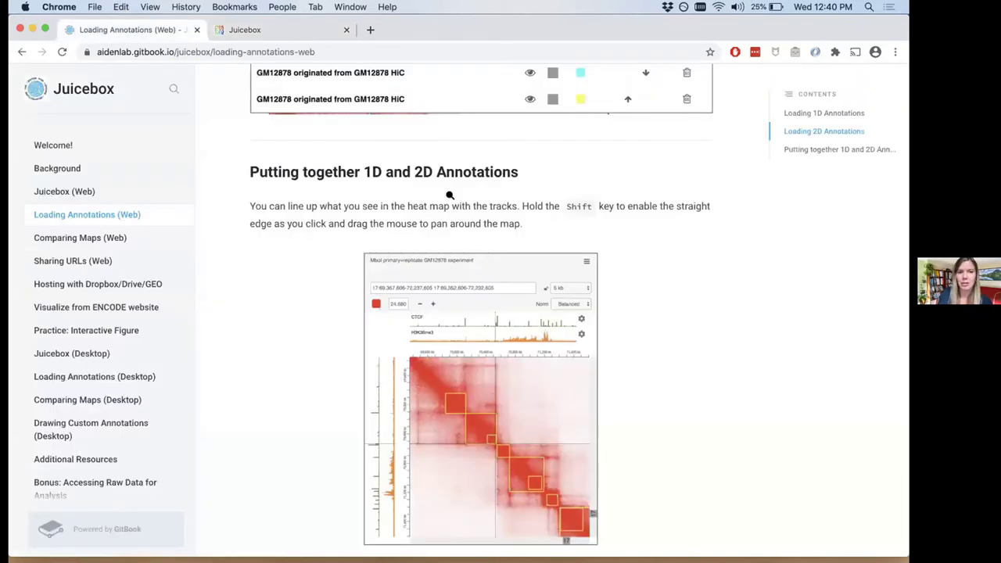
scroll(449, 195, down, 3)
scroll(452, 195, down, 6)
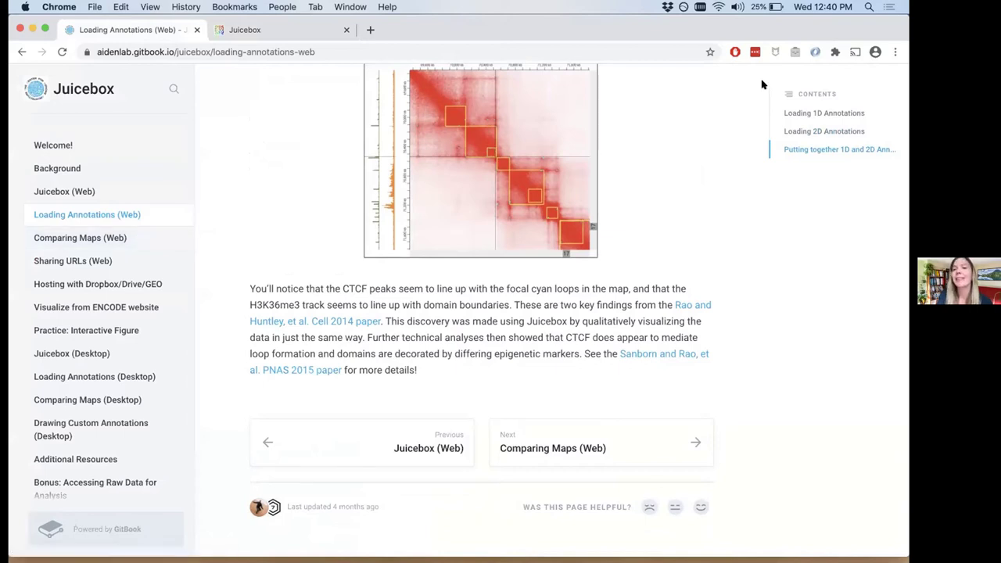
click(270, 34)
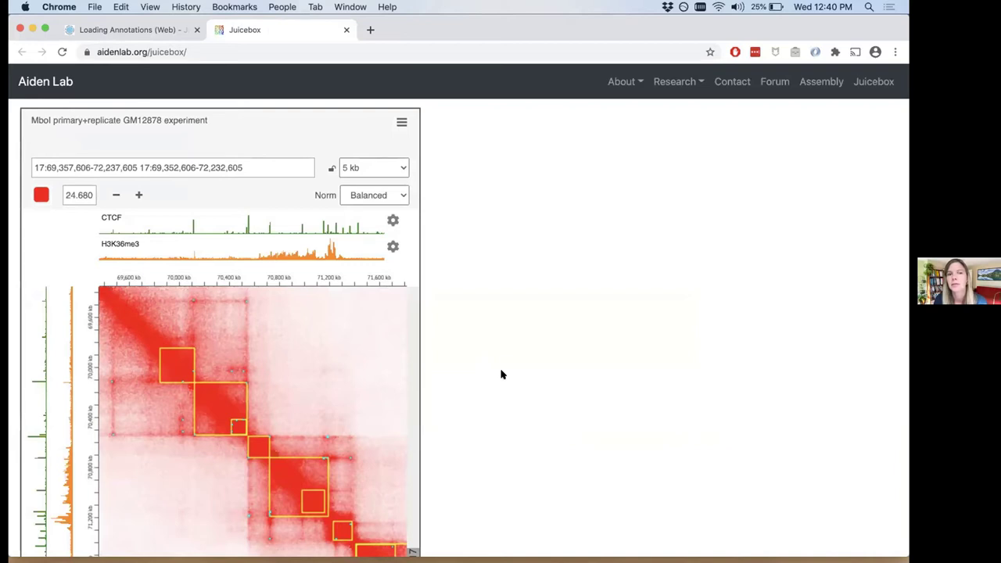
scroll(502, 375, up, 1)
scroll(502, 374, up, 1)
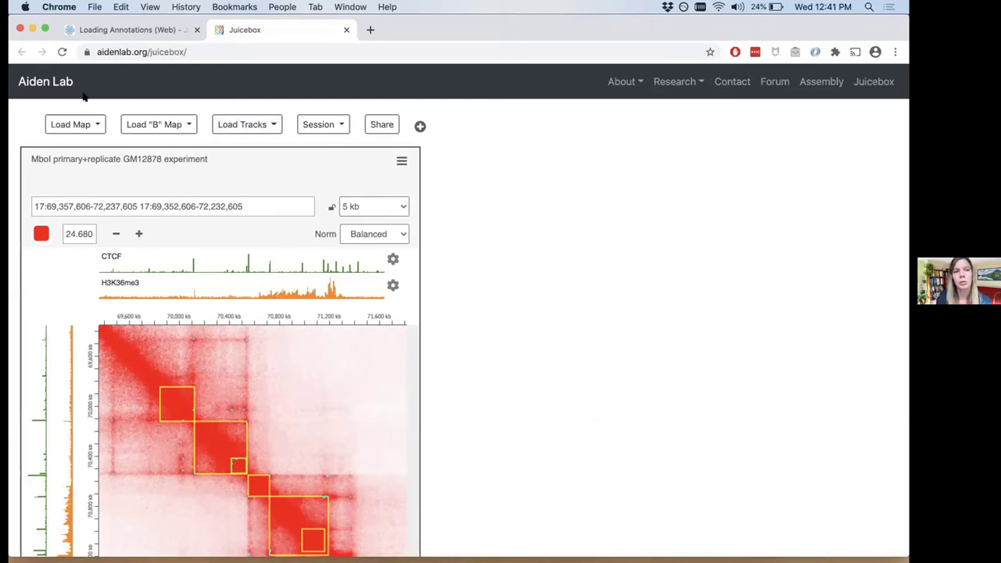
Browse the ENCODE contact map list twice without loading, then bring up the Load Tracks sources
click(76, 122)
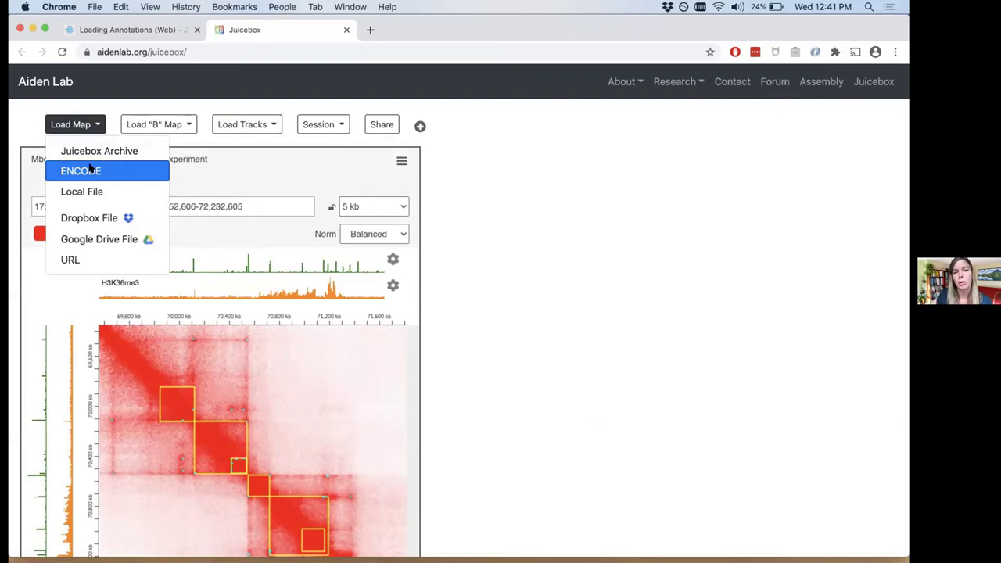
click(88, 167)
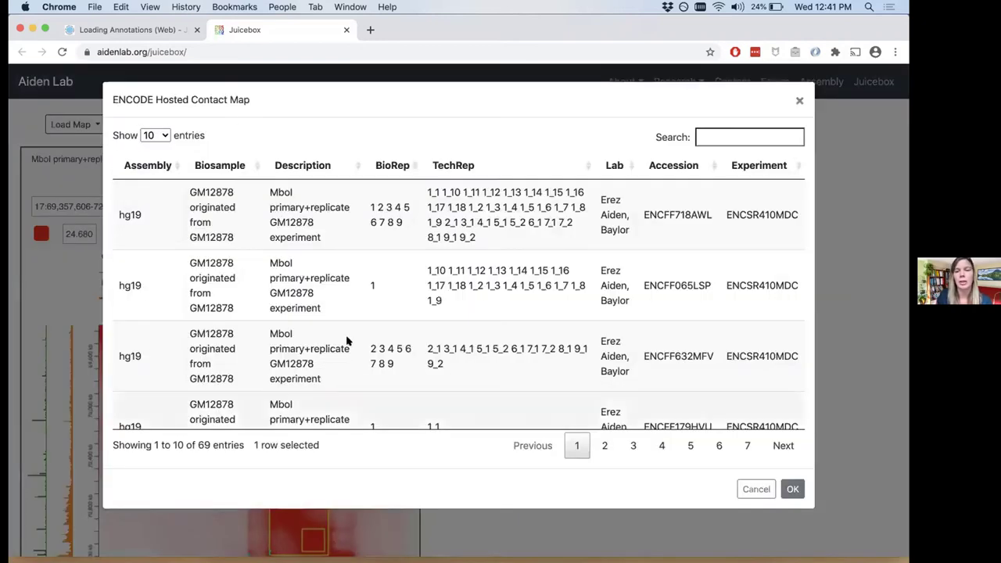
click(798, 101)
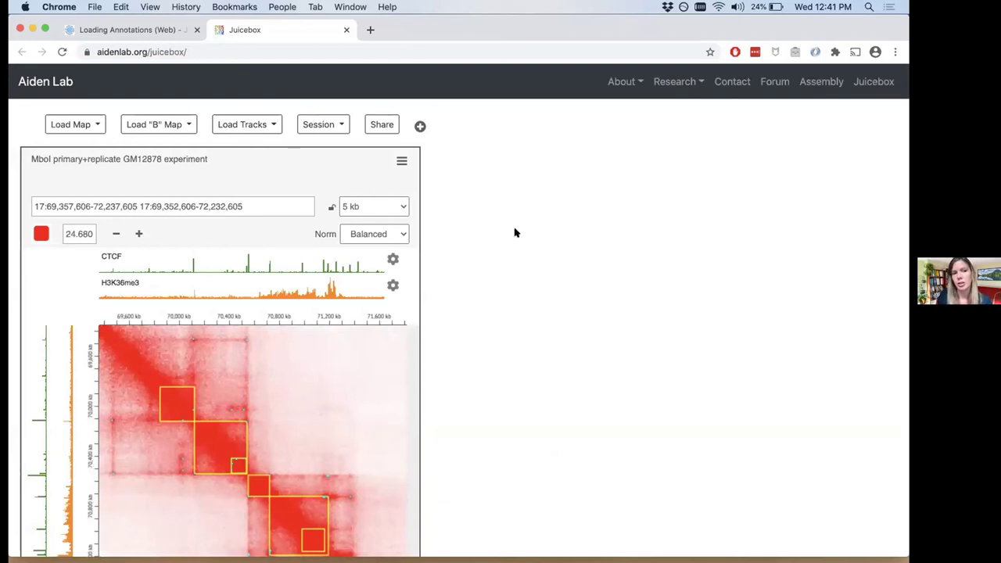
click(62, 127)
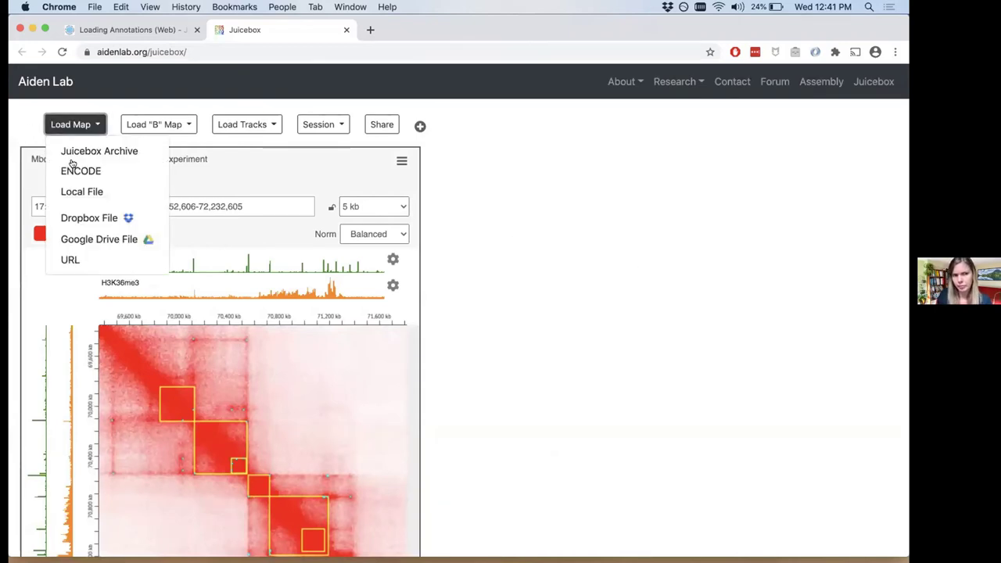
click(73, 166)
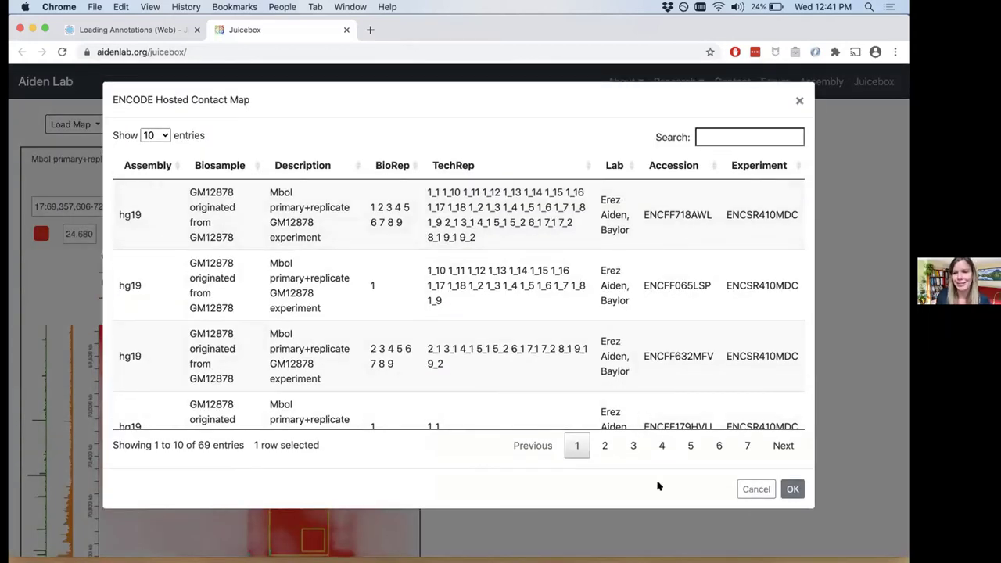
click(747, 489)
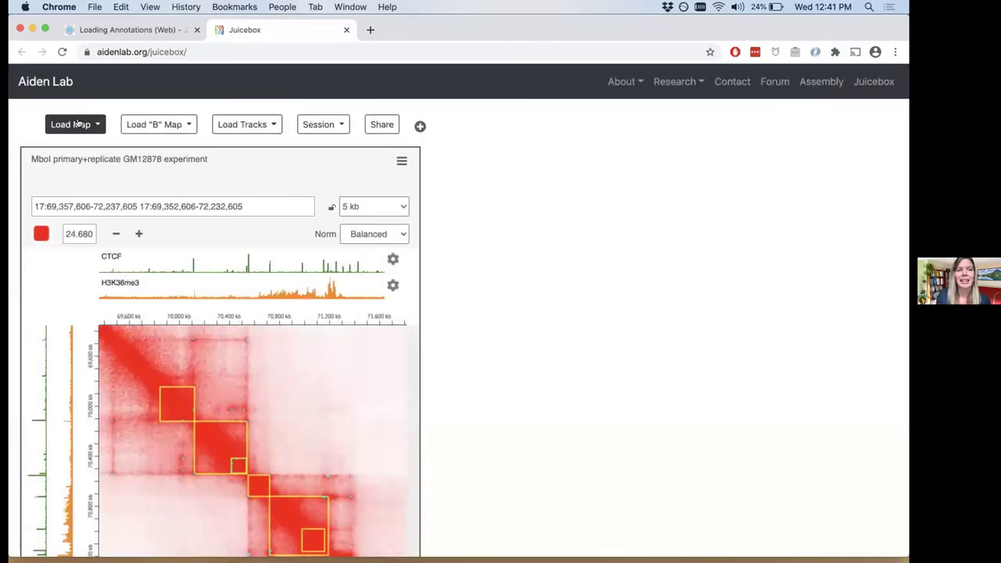
click(265, 123)
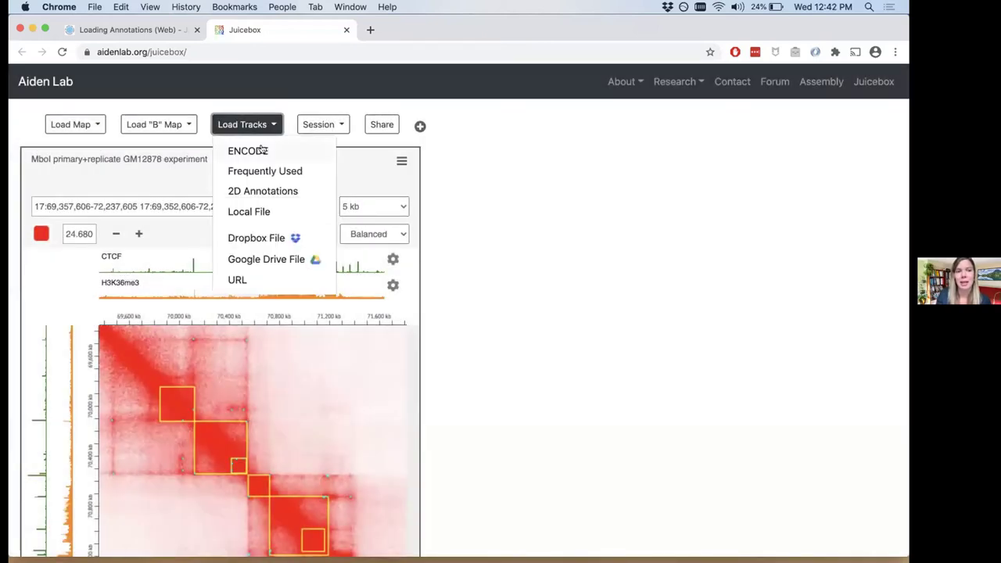
click(247, 150)
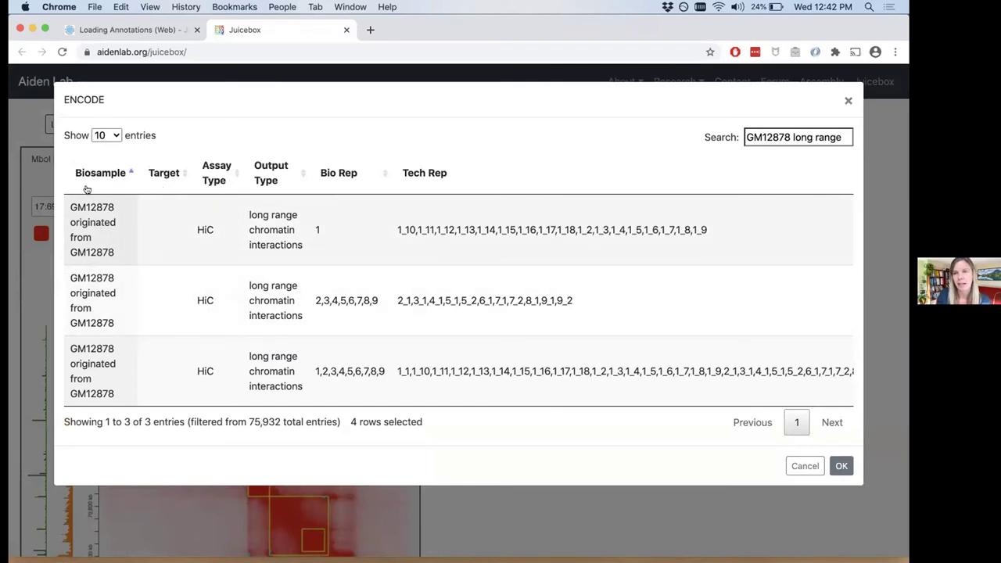
click(805, 465)
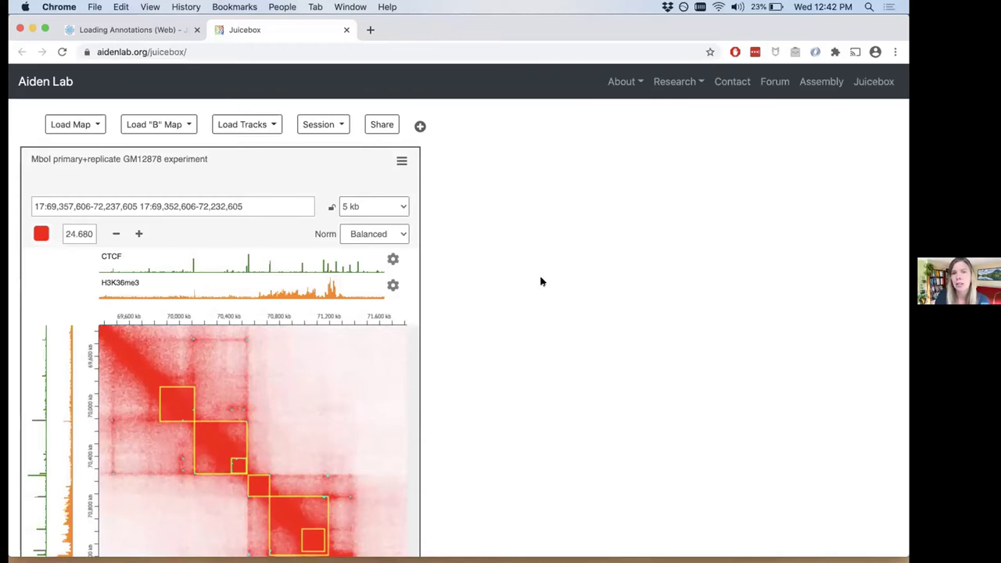
scroll(541, 280, down, 1)
scroll(540, 274, up, 1)
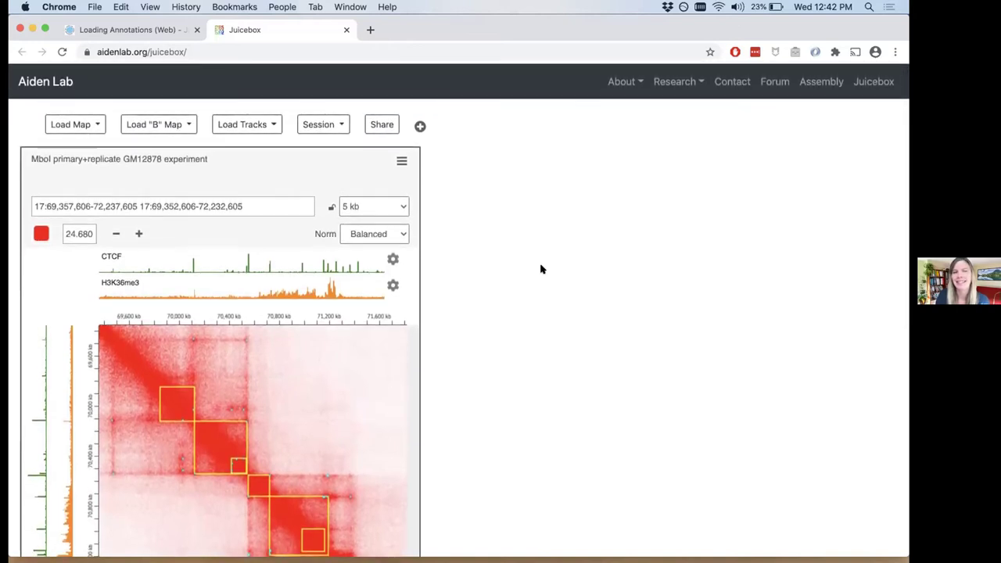
click(327, 125)
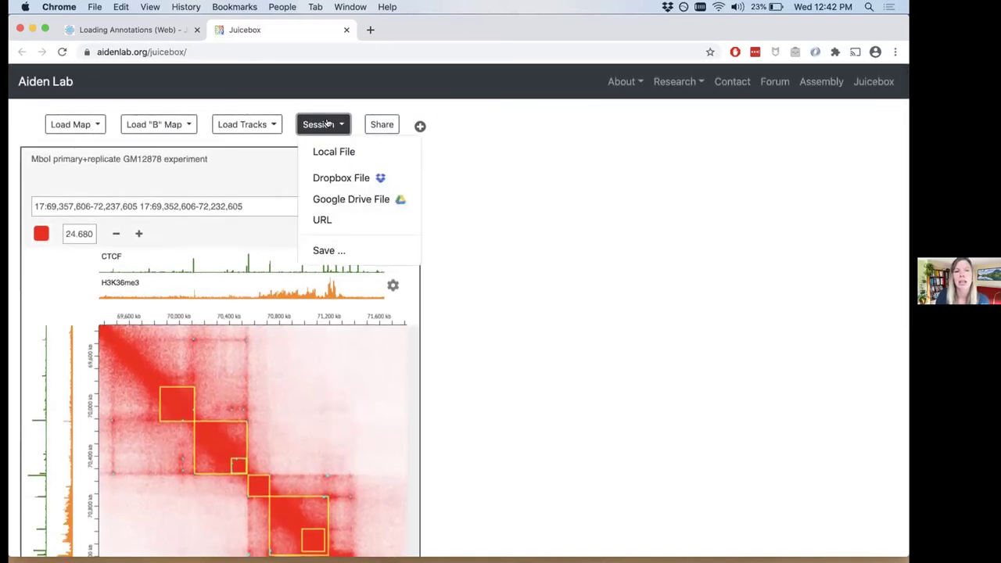
click(327, 124)
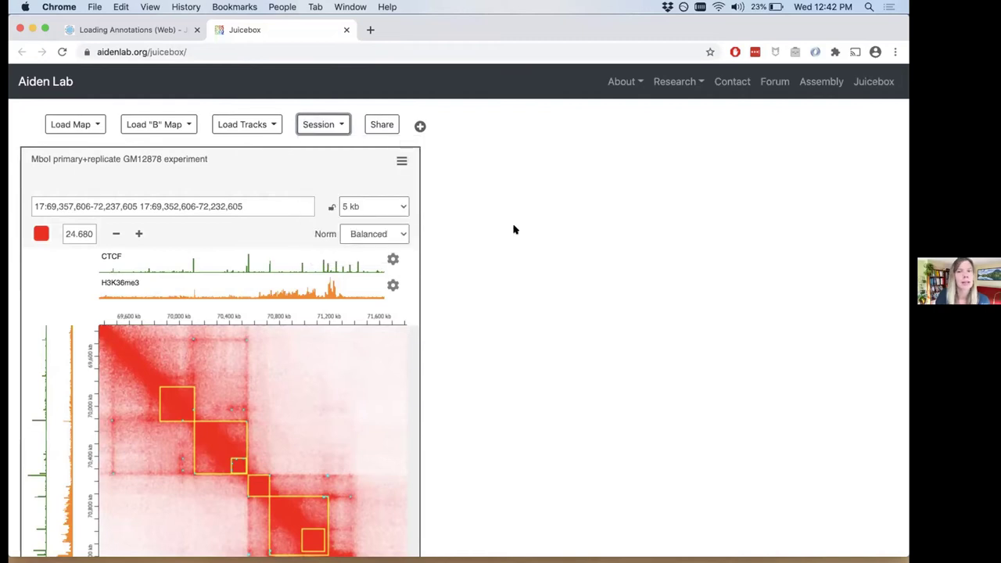
mouse_move(469, 559)
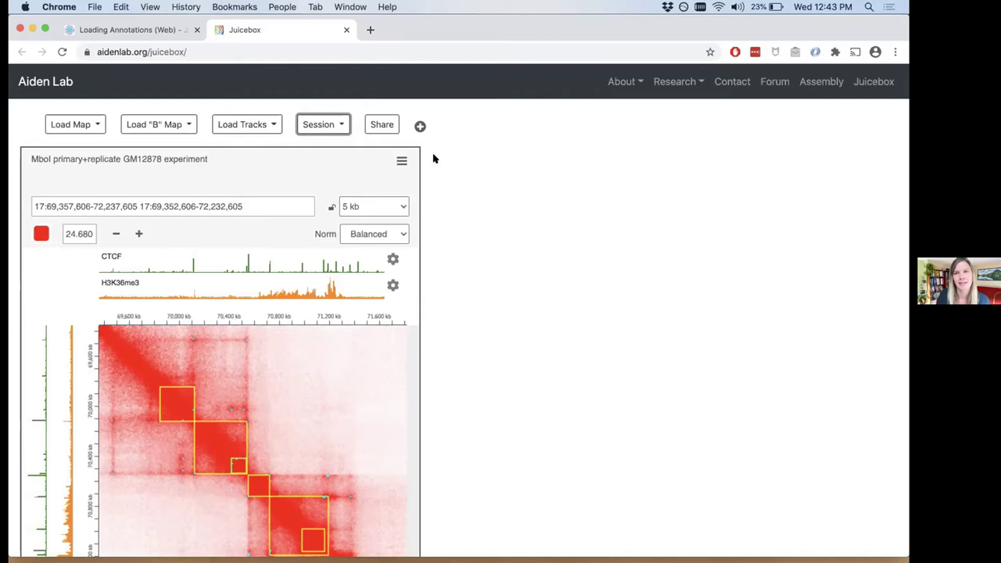
click(339, 129)
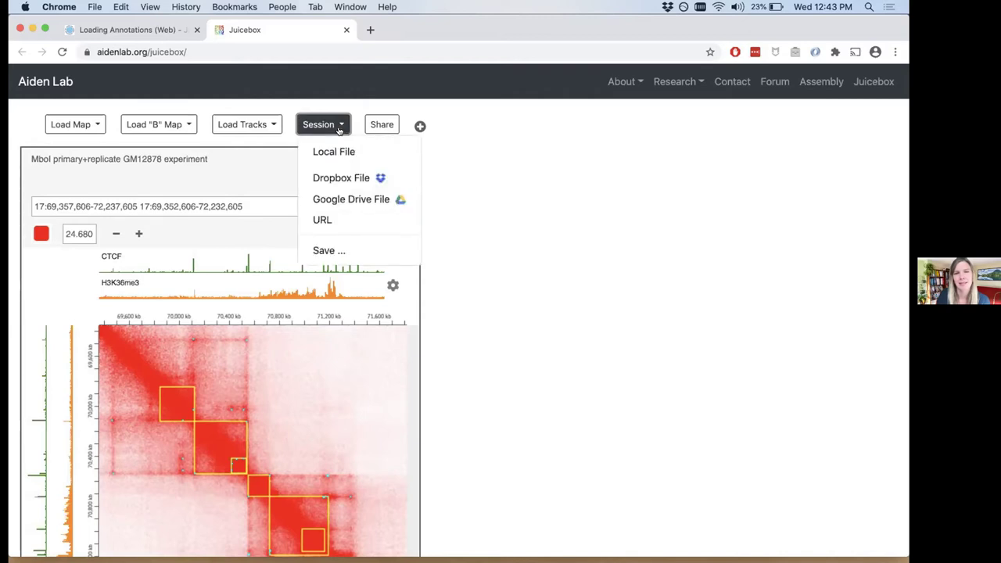
click(339, 129)
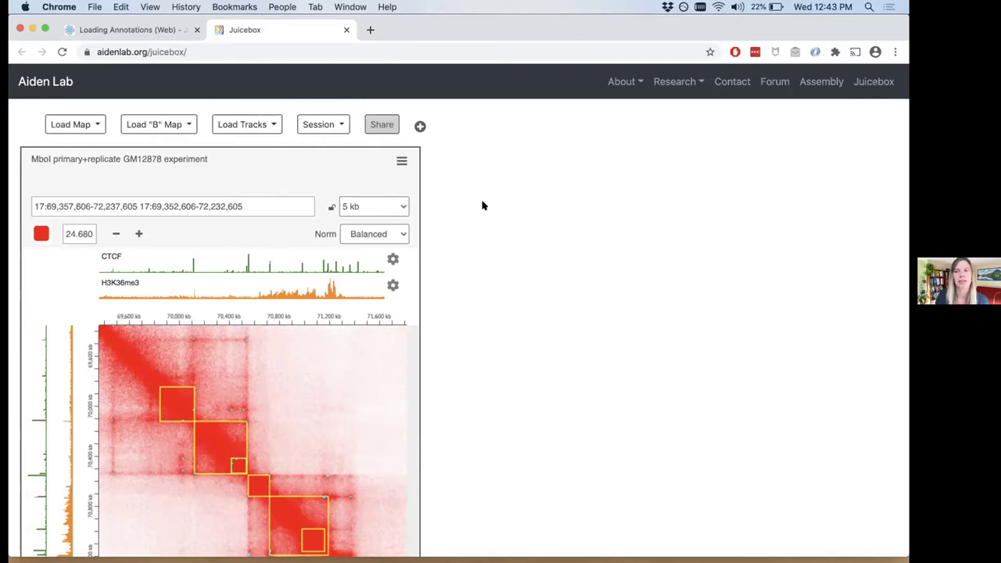
click(247, 126)
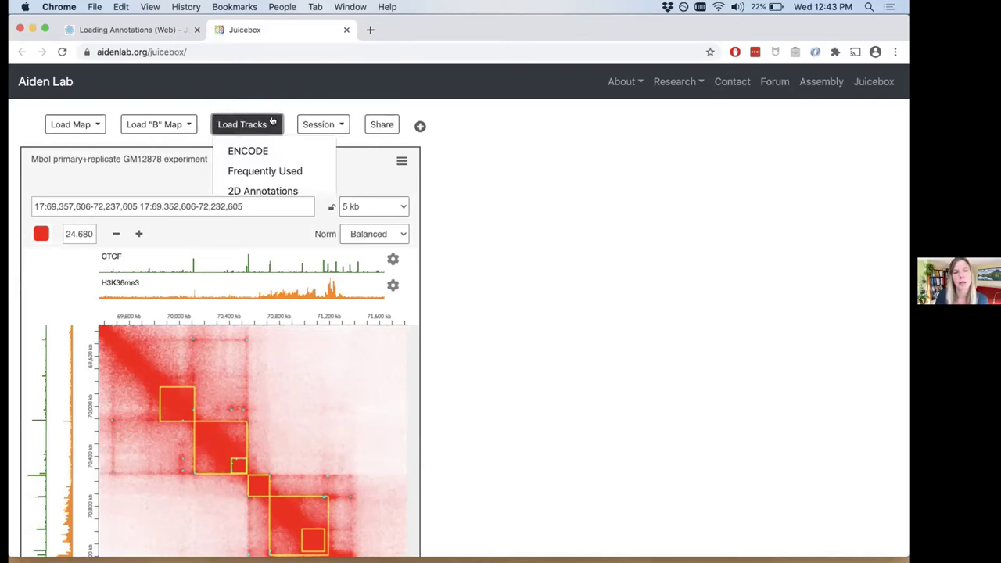
click(261, 171)
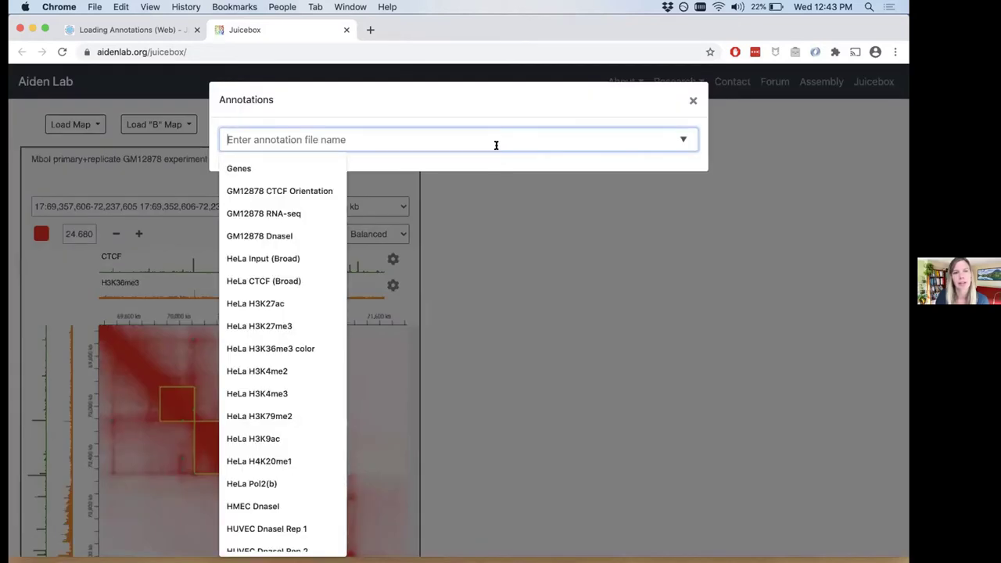
scroll(305, 333, down, 8)
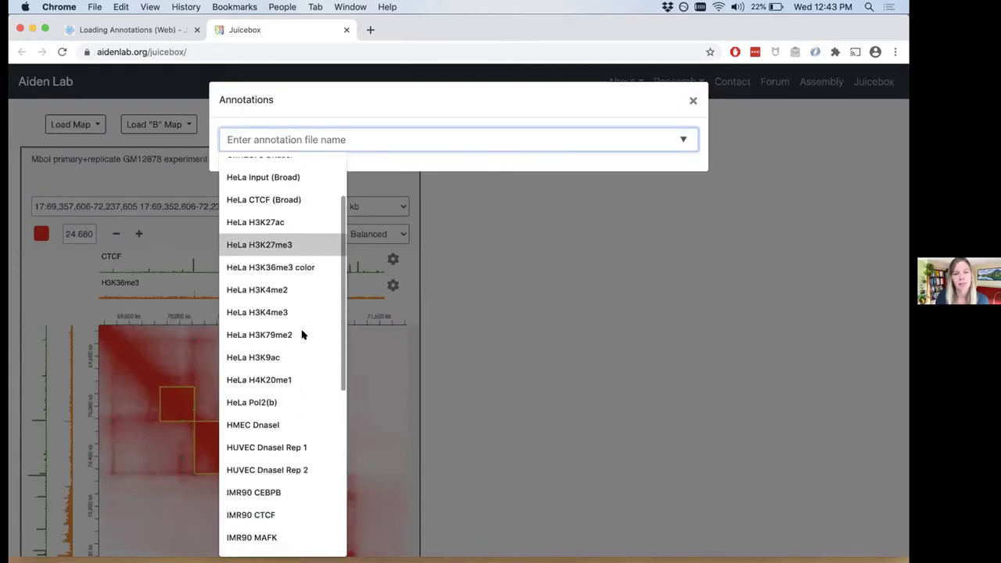
scroll(302, 334, up, 8)
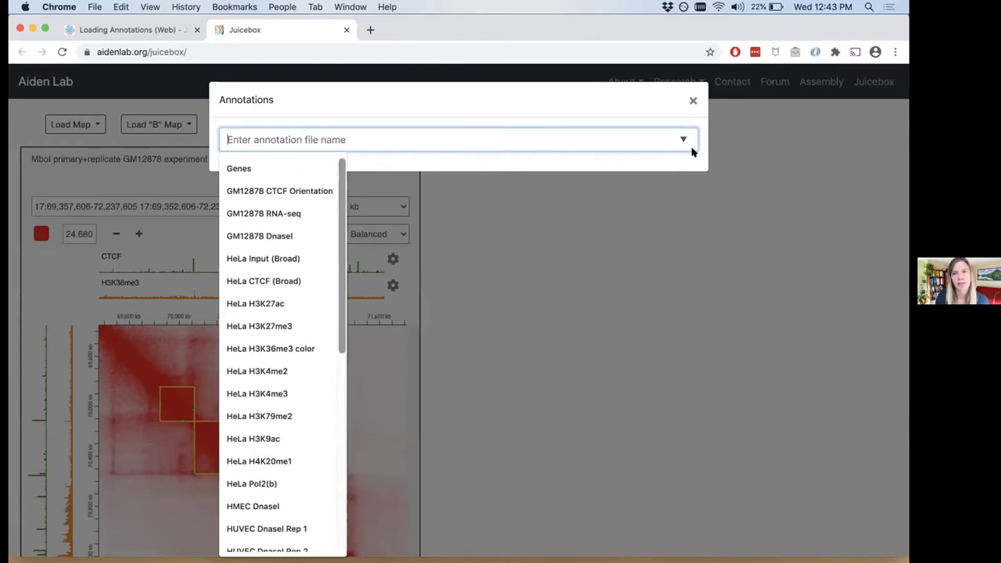
click(307, 128)
click(694, 101)
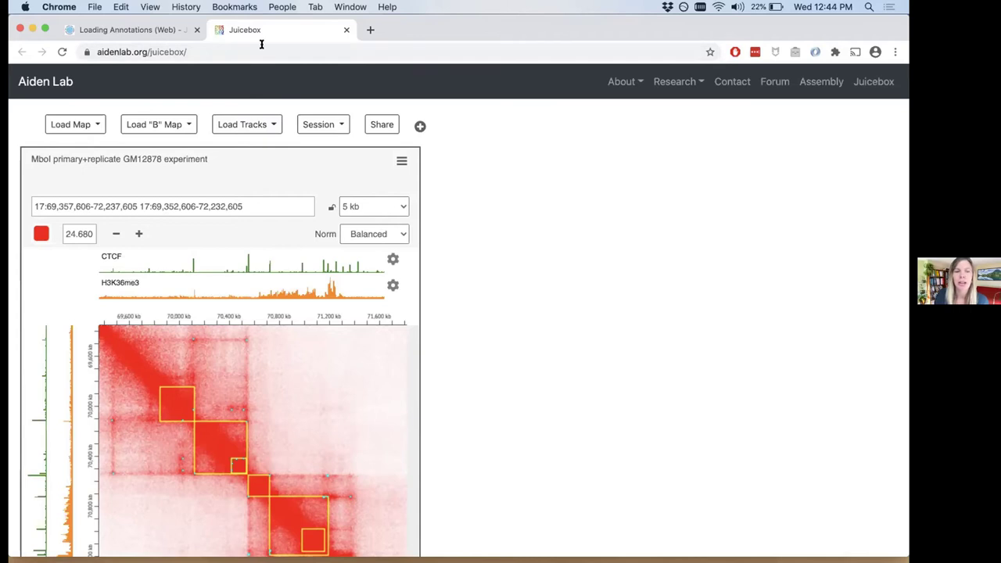
click(271, 123)
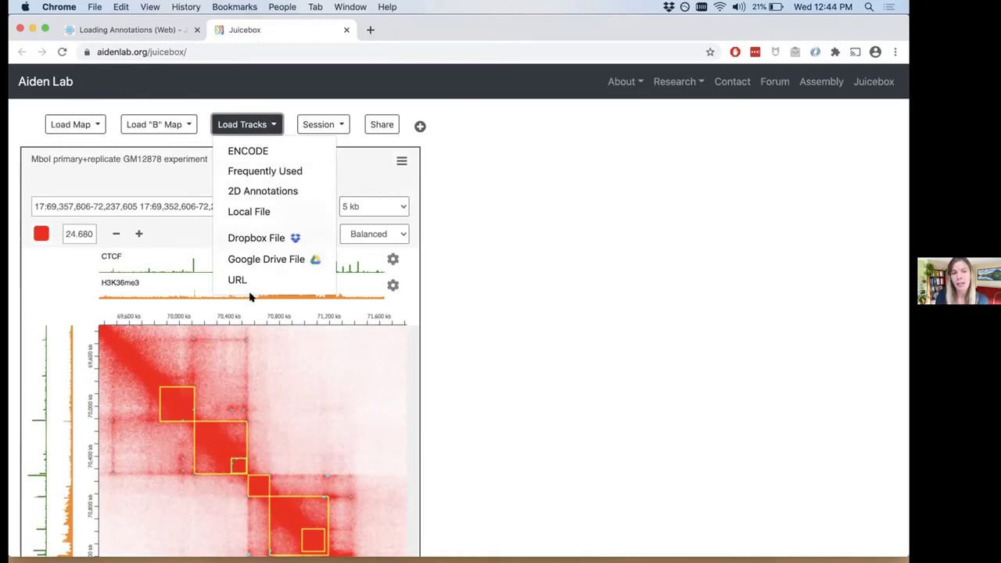
click(272, 122)
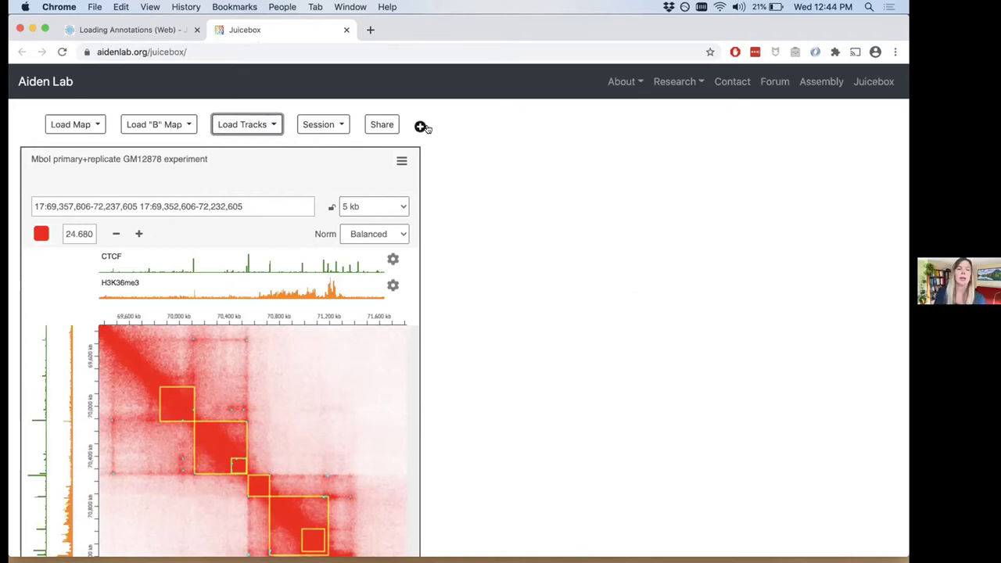
click(337, 124)
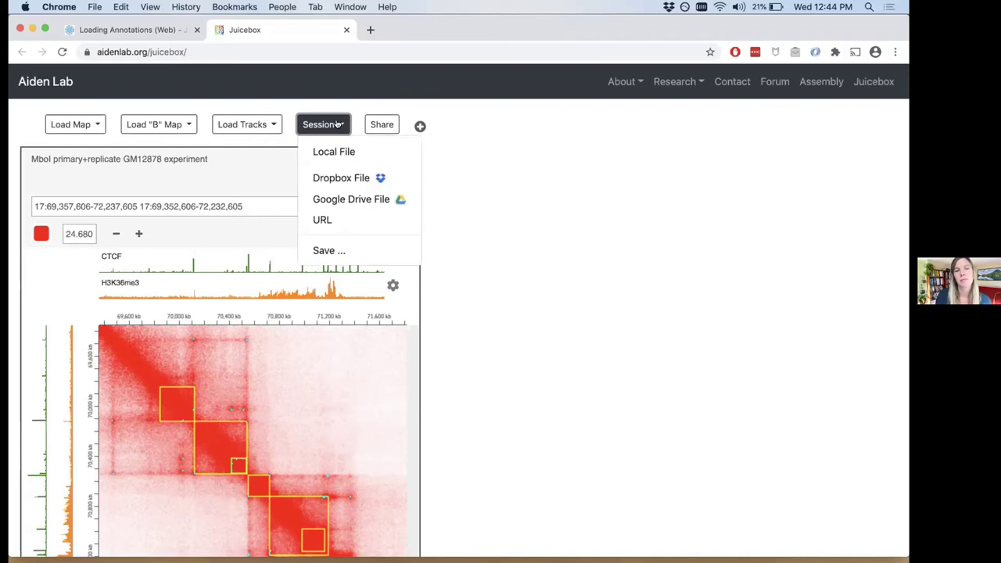
click(337, 125)
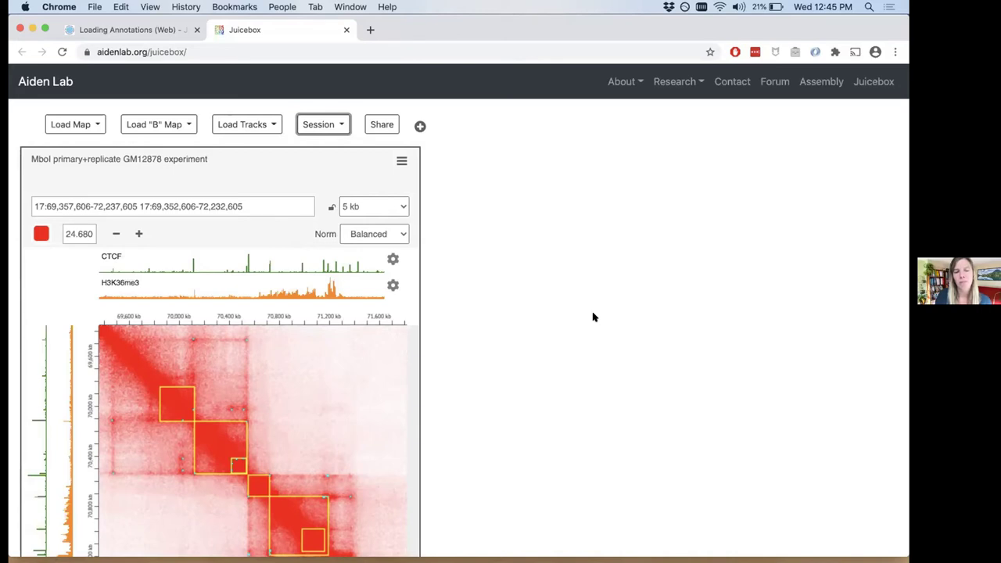
scroll(592, 317, down, 1)
scroll(592, 317, up, 1)
scroll(593, 316, down, 1)
scroll(592, 317, up, 1)
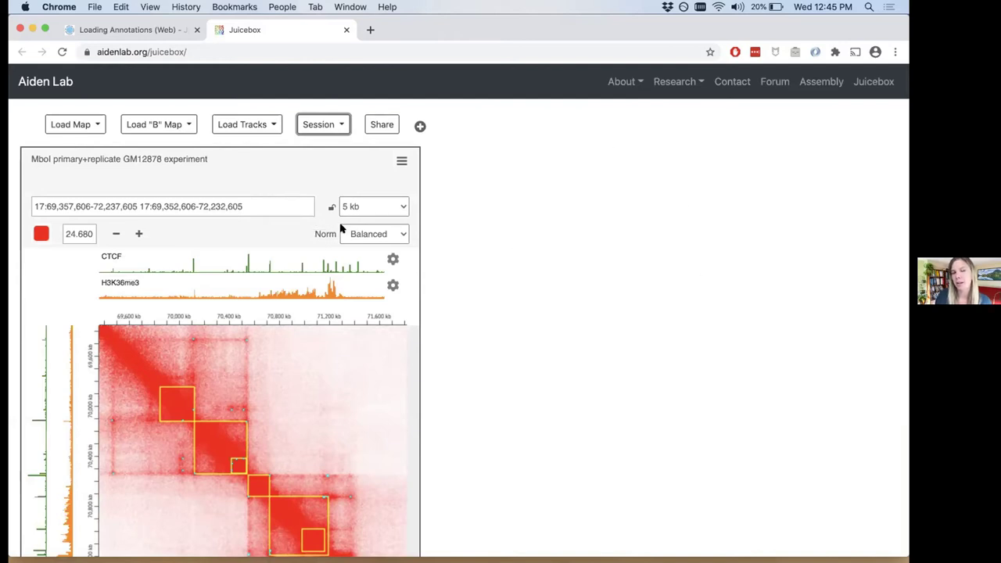
Replace the locus with 21 to show the whole of chromosome 21
triple_click(280, 205)
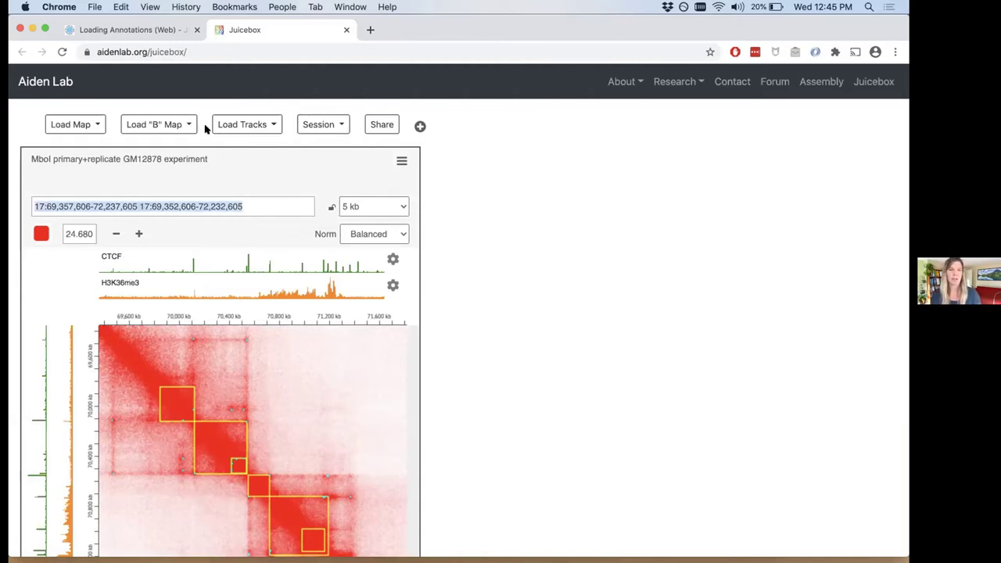
key(BackSpace)
text(21)
key(Return)
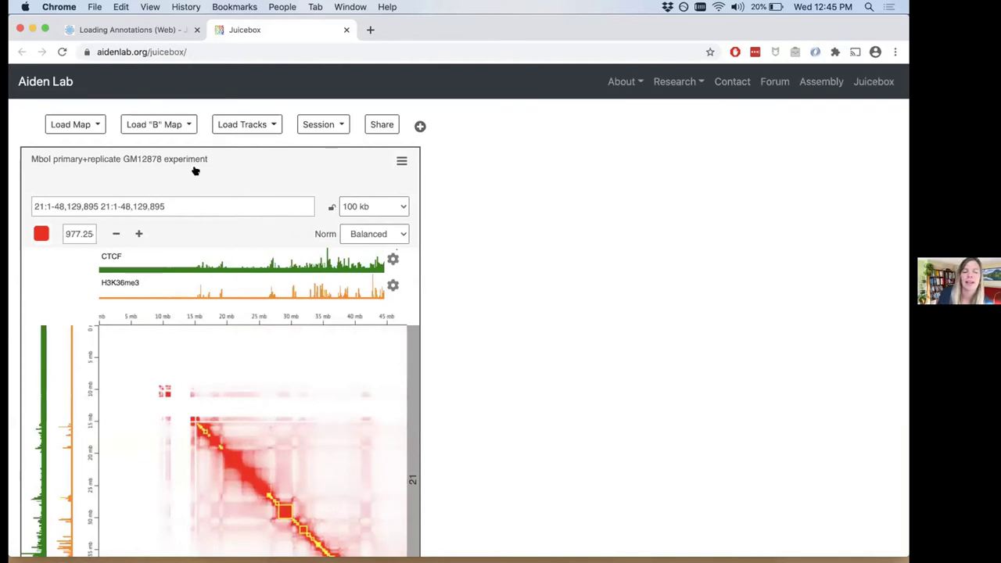
scroll(593, 407, down, 3)
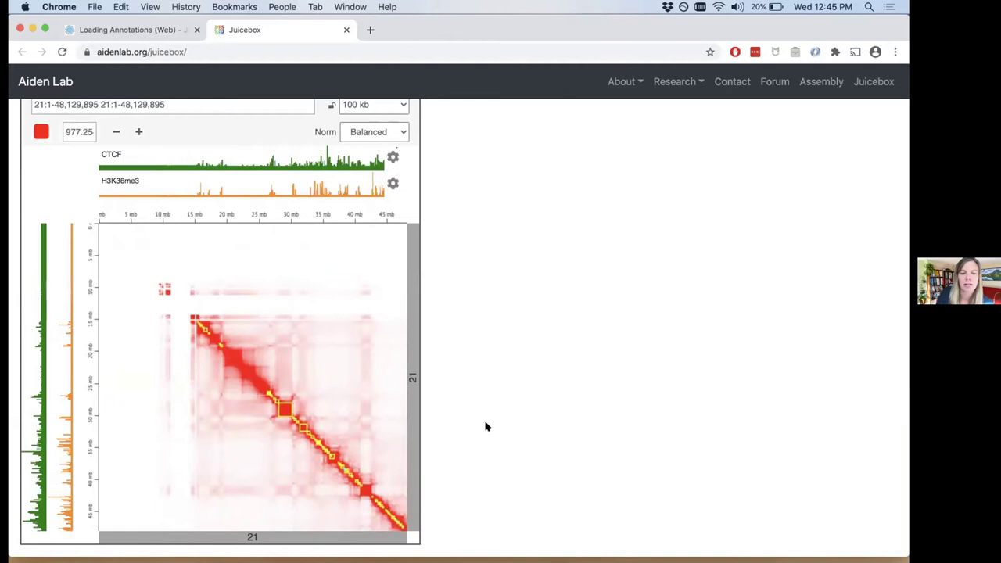
Zoom and pan the chr21 map to 24.75–29.67 Mb at 10 kb resolution
double_click(309, 418)
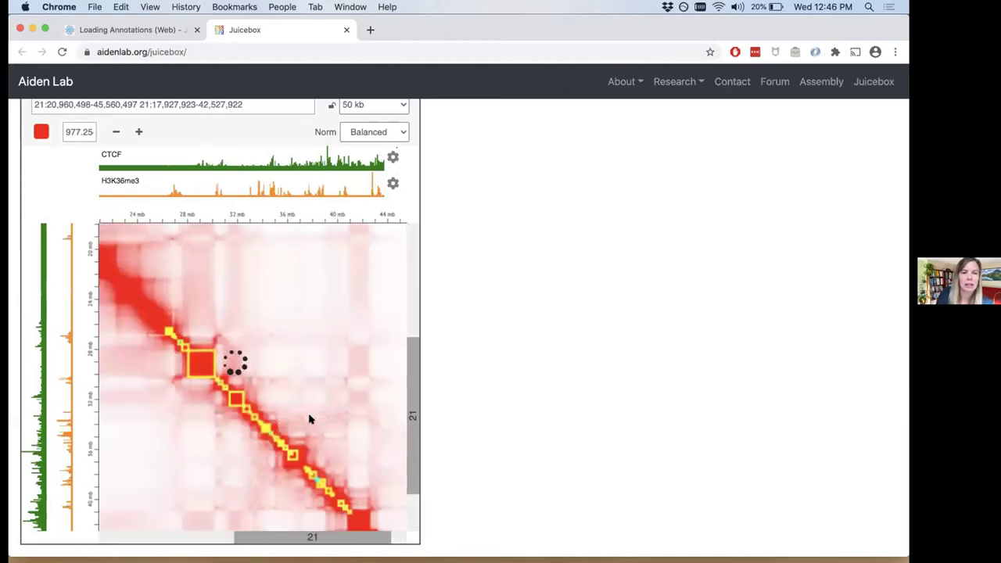
double_click(275, 448)
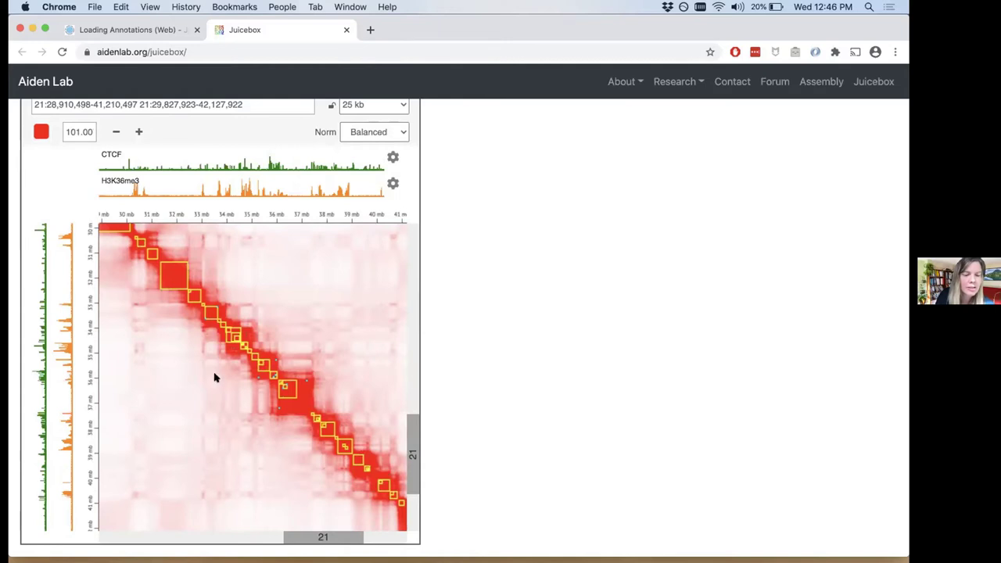
drag(214, 375, 255, 413)
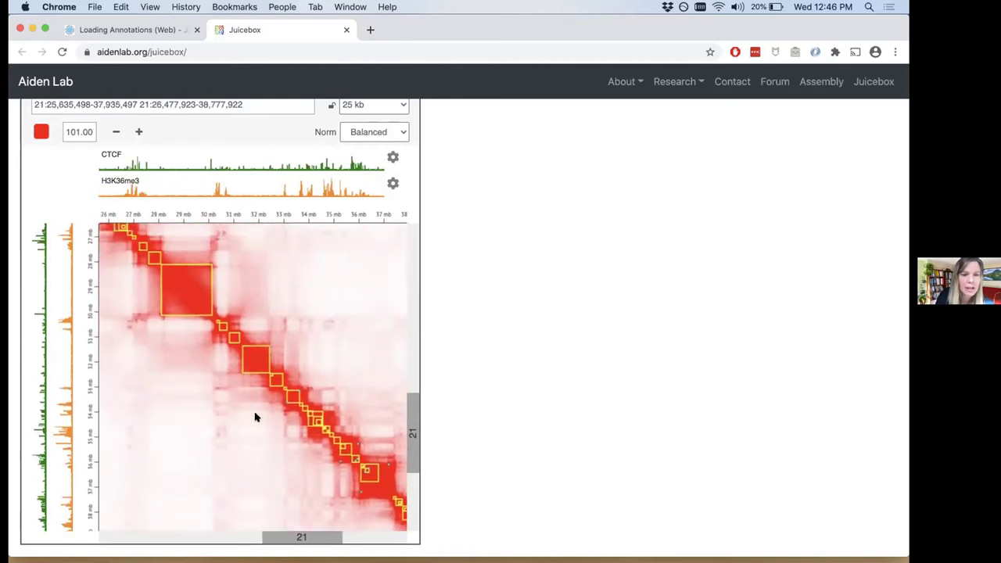
double_click(136, 234)
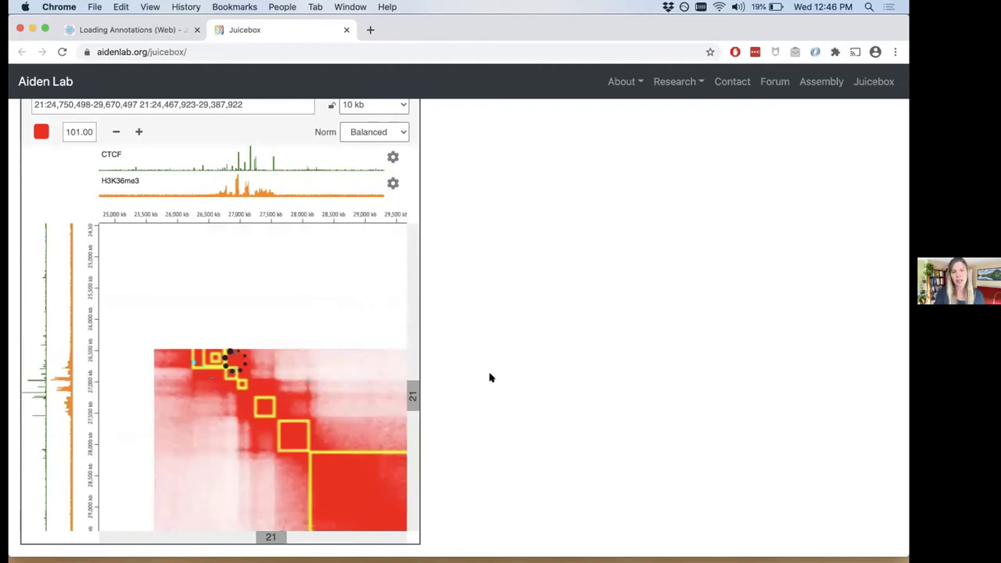
scroll(489, 378, up, 2)
scroll(490, 378, up, 2)
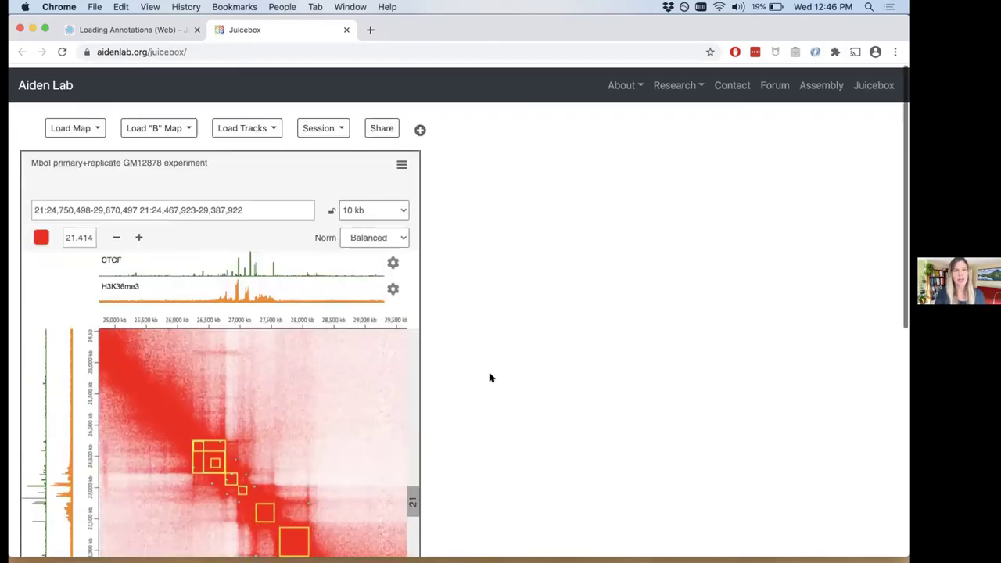
click(277, 154)
key(super+a)
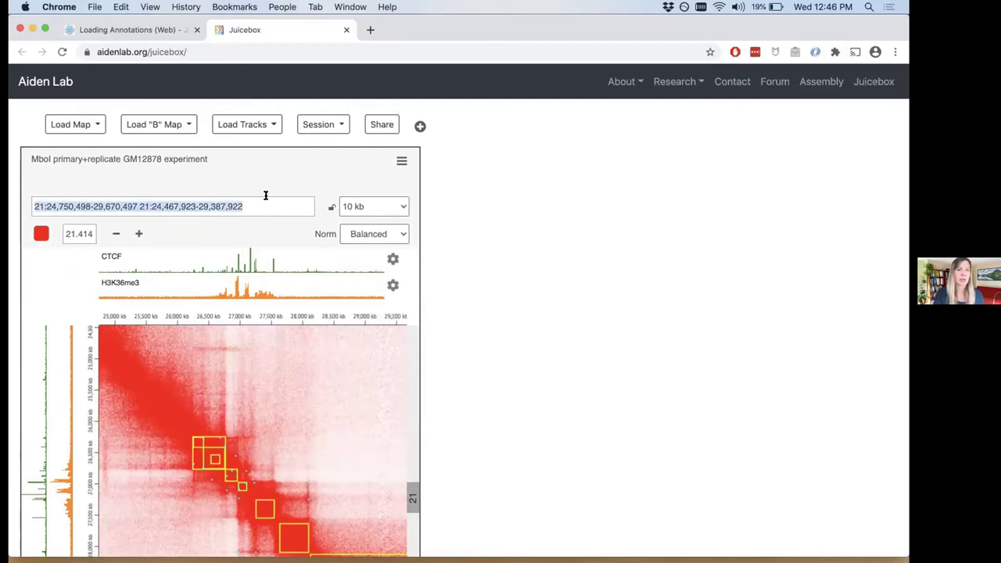
key(BackSpace)
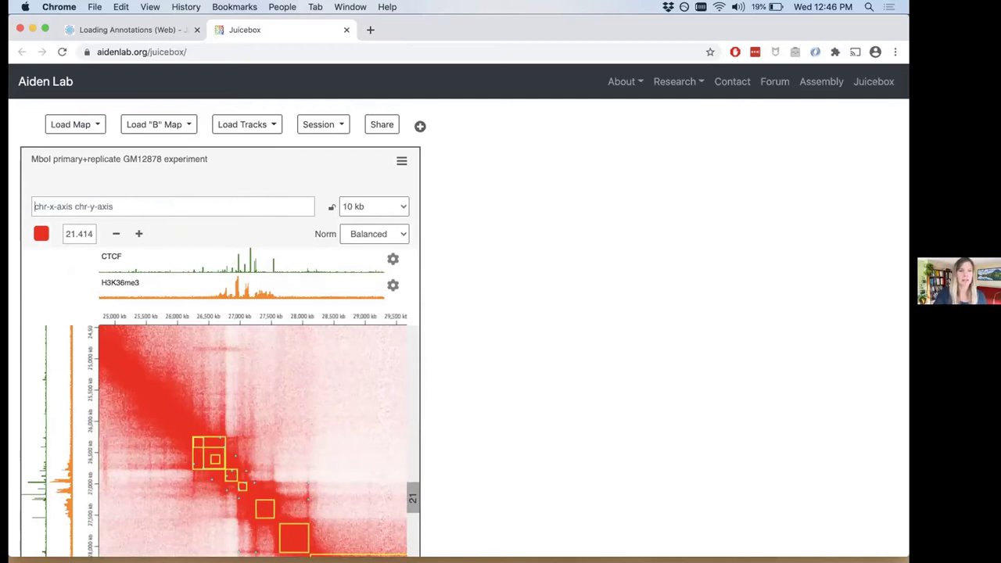
text(ADA)
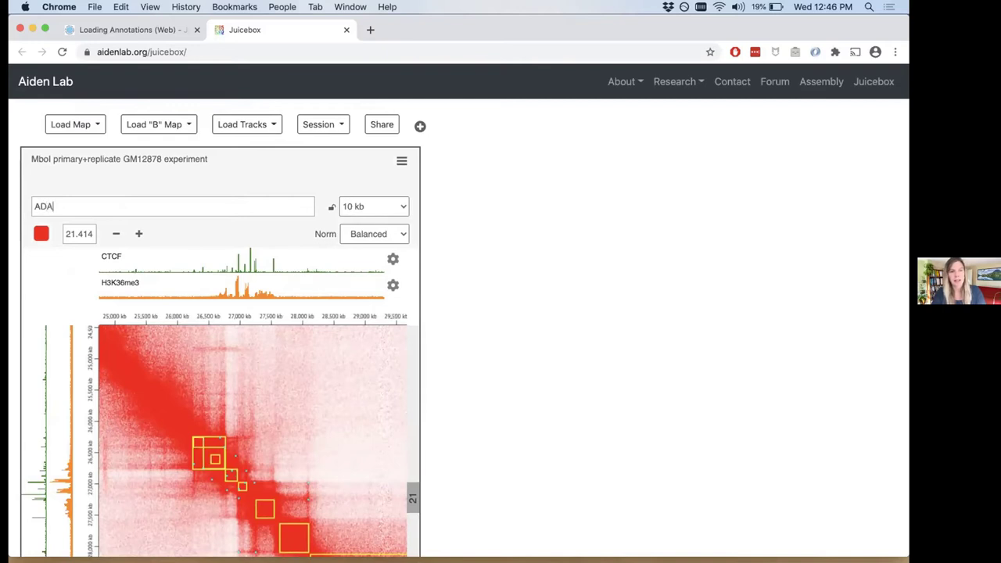
text(MTS1)
key(Return)
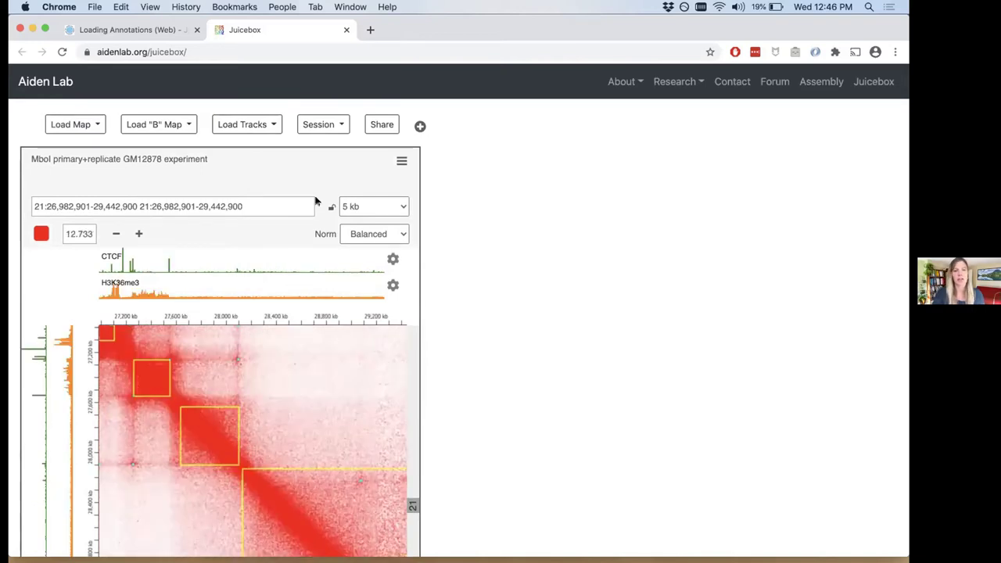
scroll(559, 252, down, 2)
drag(335, 465, 261, 398)
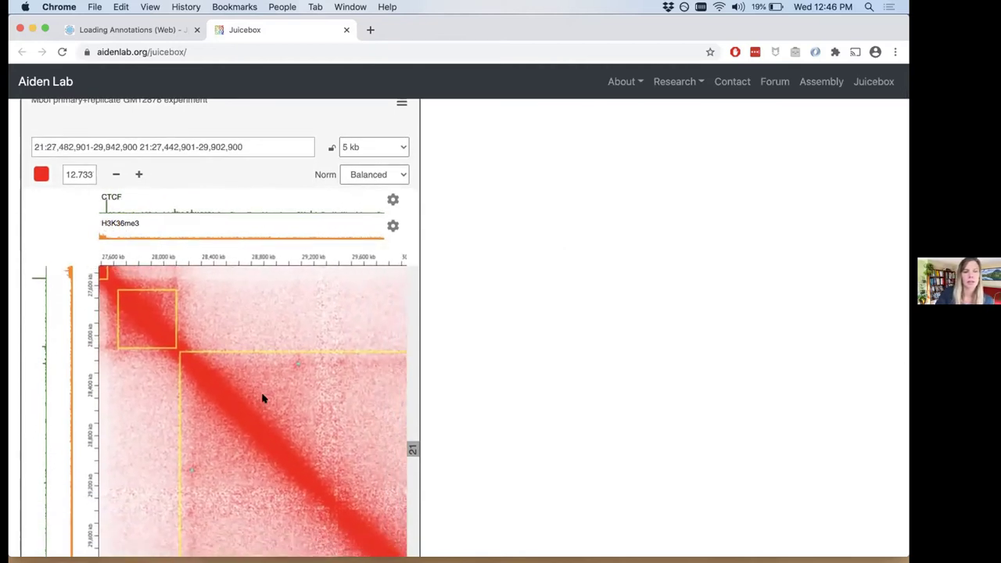
scroll(567, 369, up, 2)
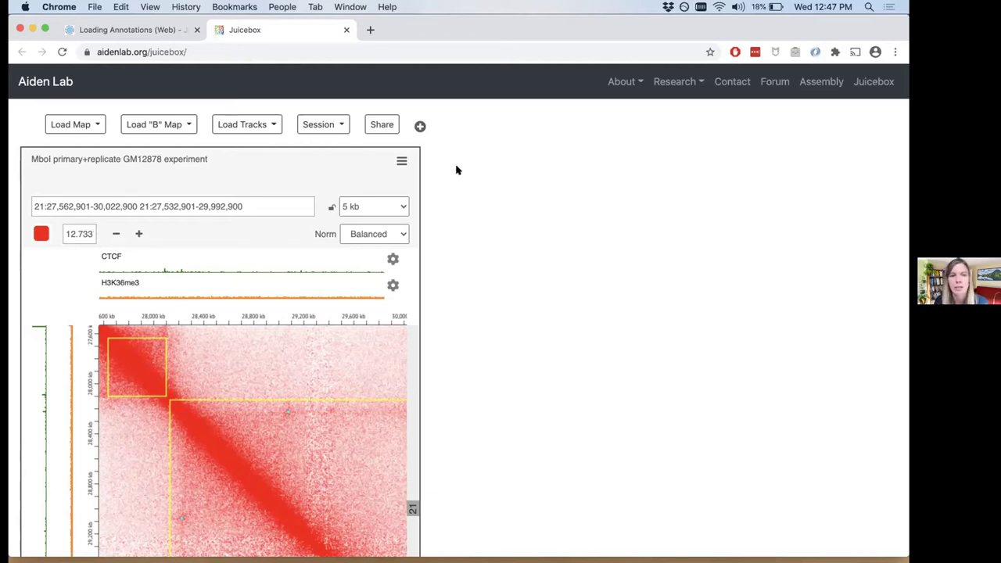
Add a second map panel beside GM12878 and select the new empty right panel
click(419, 126)
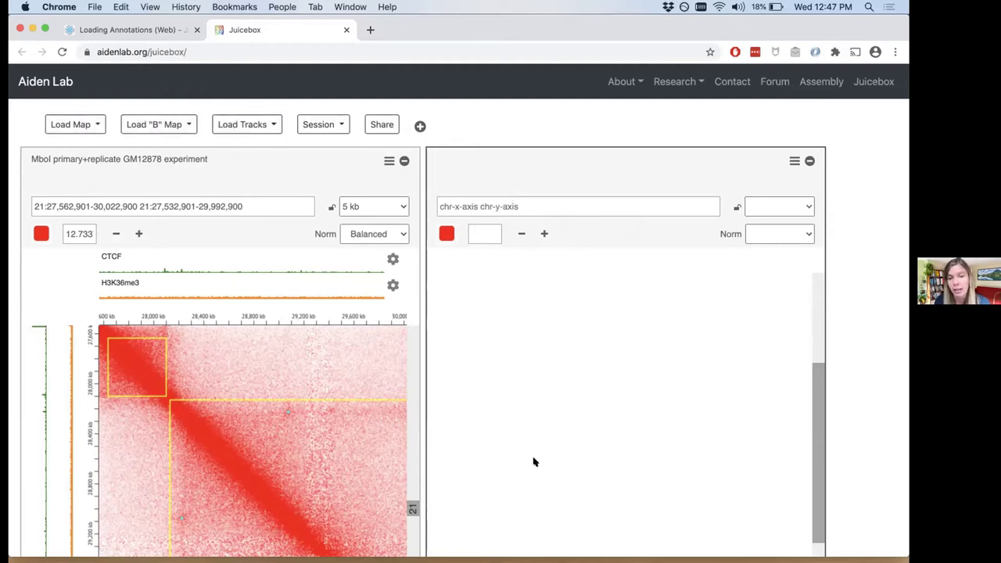
click(275, 179)
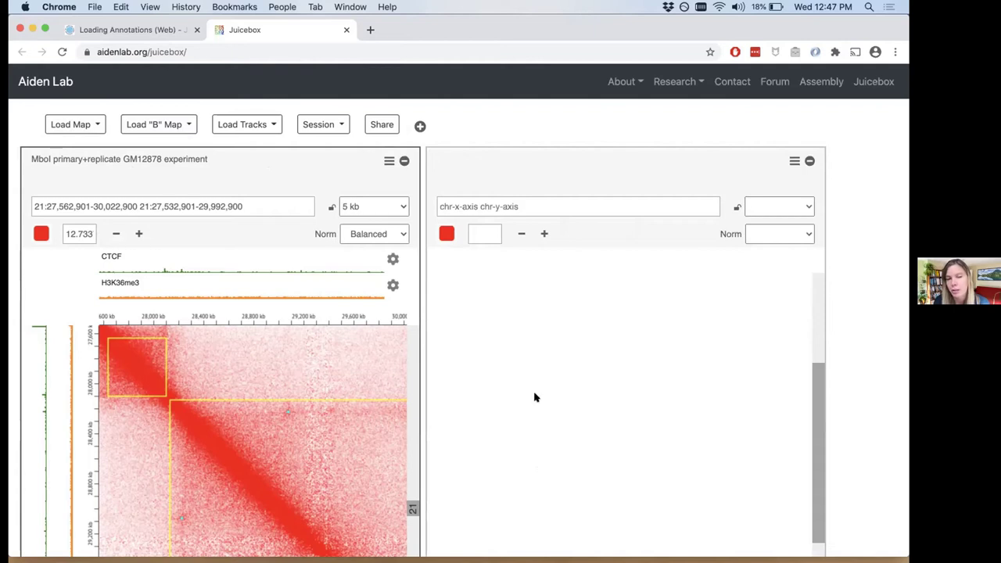
click(537, 168)
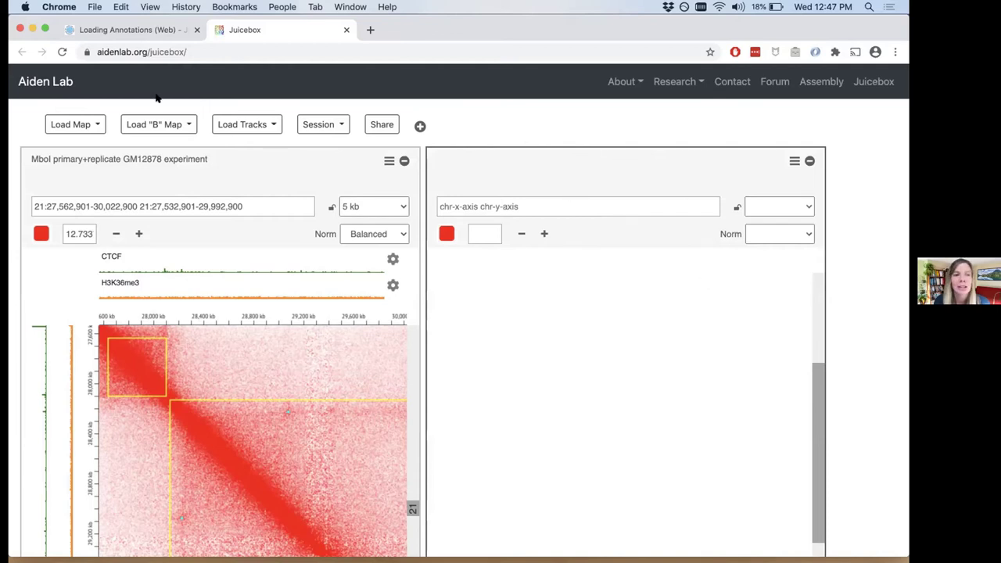
Search ENCODE maps for 'IMR' and load the combined in-situ IMR90 map ENCFF999YXX
click(72, 123)
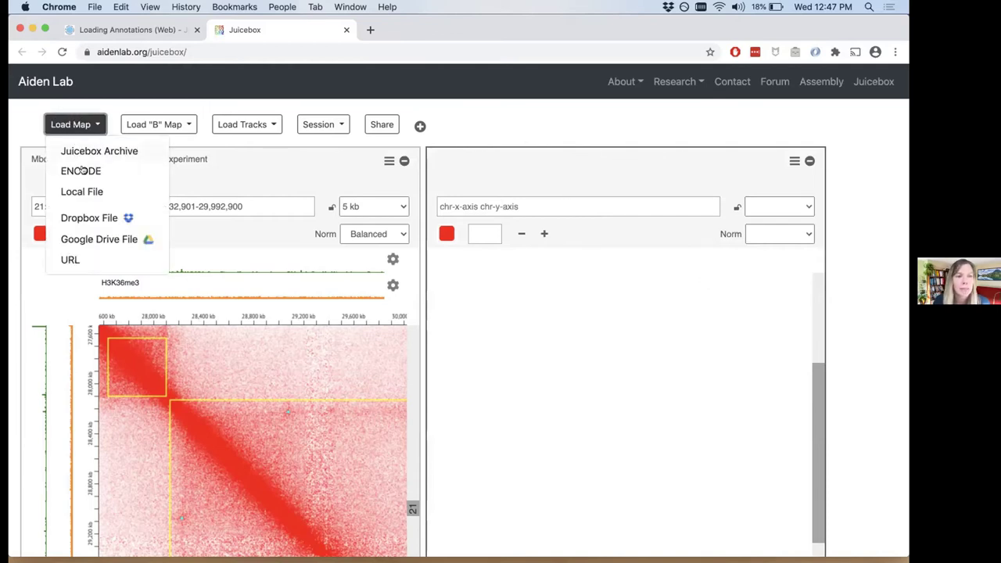
click(85, 172)
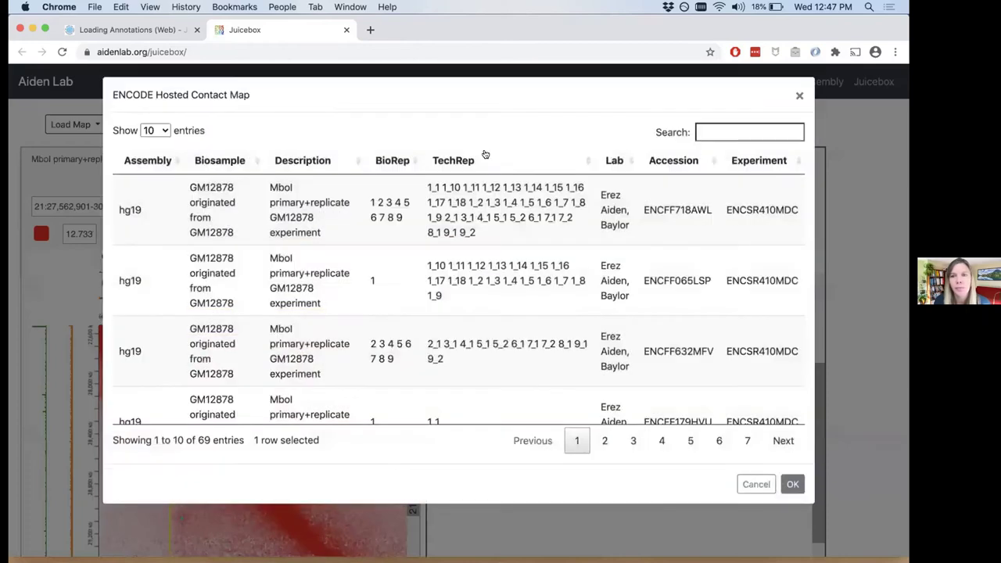
click(726, 138)
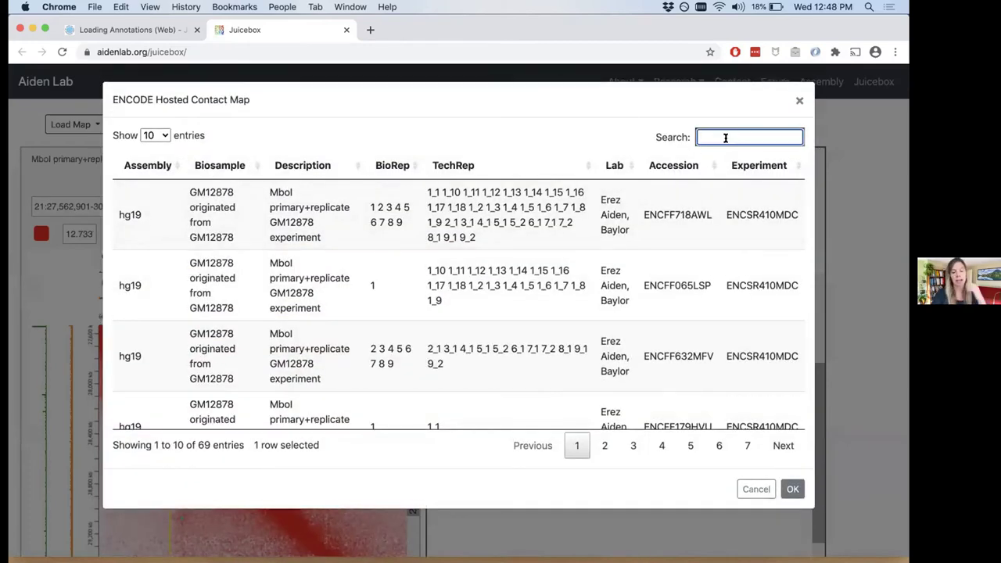
text(IMR-90)
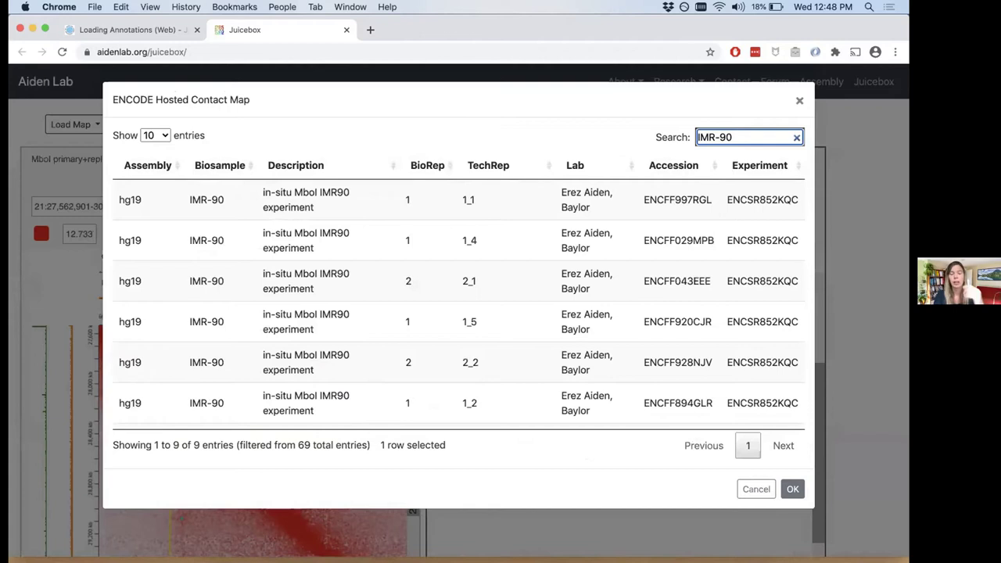
scroll(657, 249, down, 1)
scroll(657, 249, down, 3)
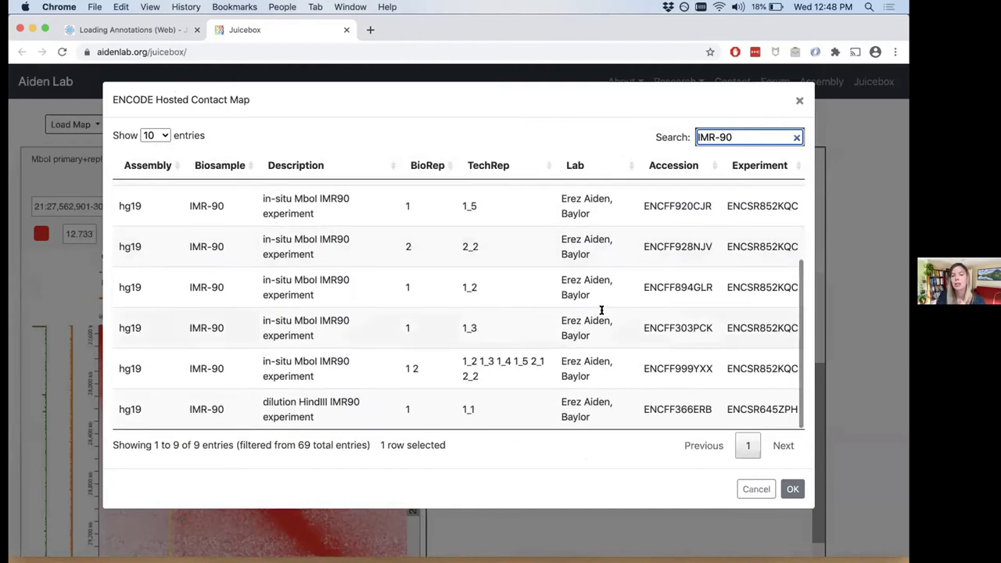
scroll(601, 310, down, 1)
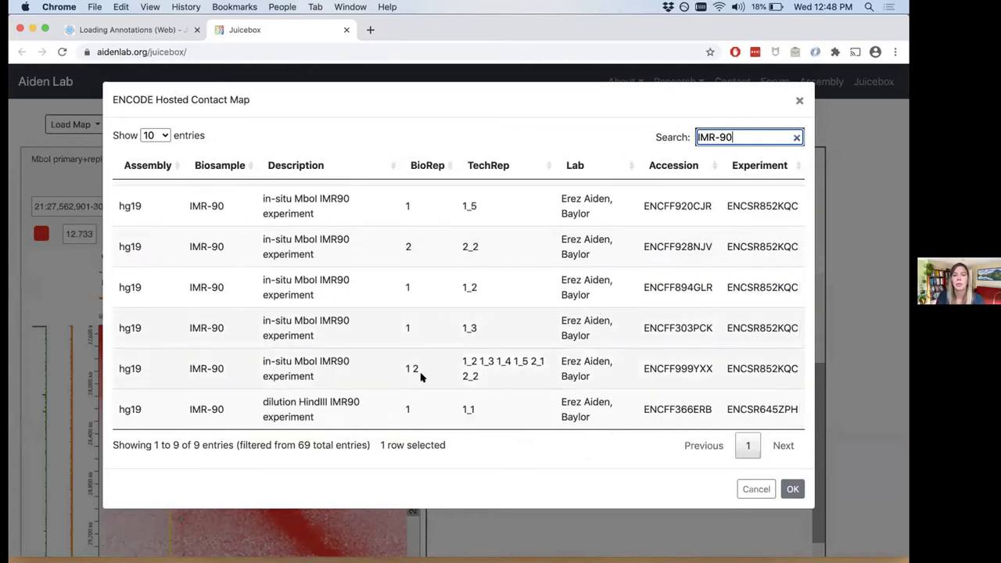
click(351, 367)
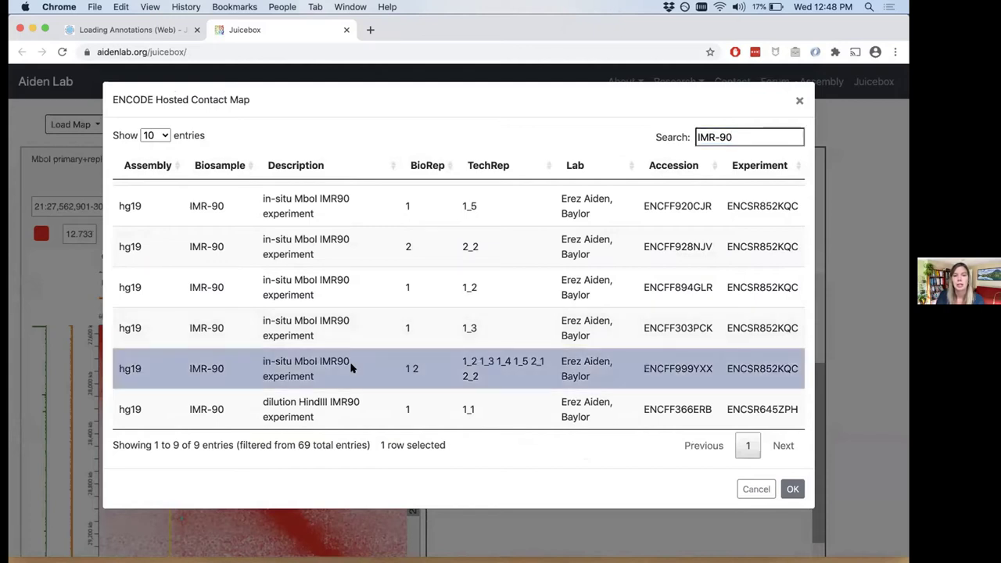
click(788, 487)
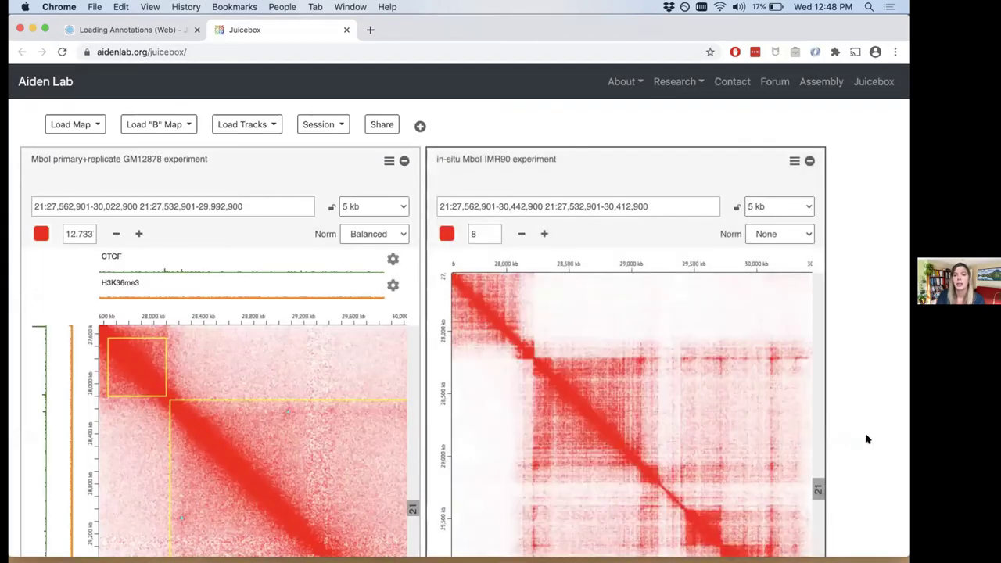
Set the right-hand IMR-90 panel's normalization from None to Balanced
scroll(866, 440, down, 2)
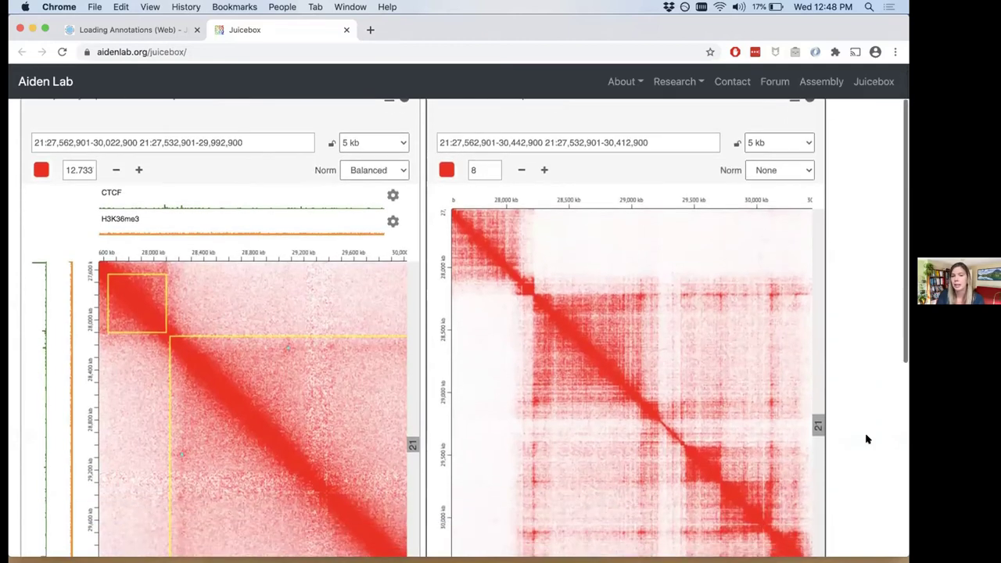
scroll(866, 439, down, 1)
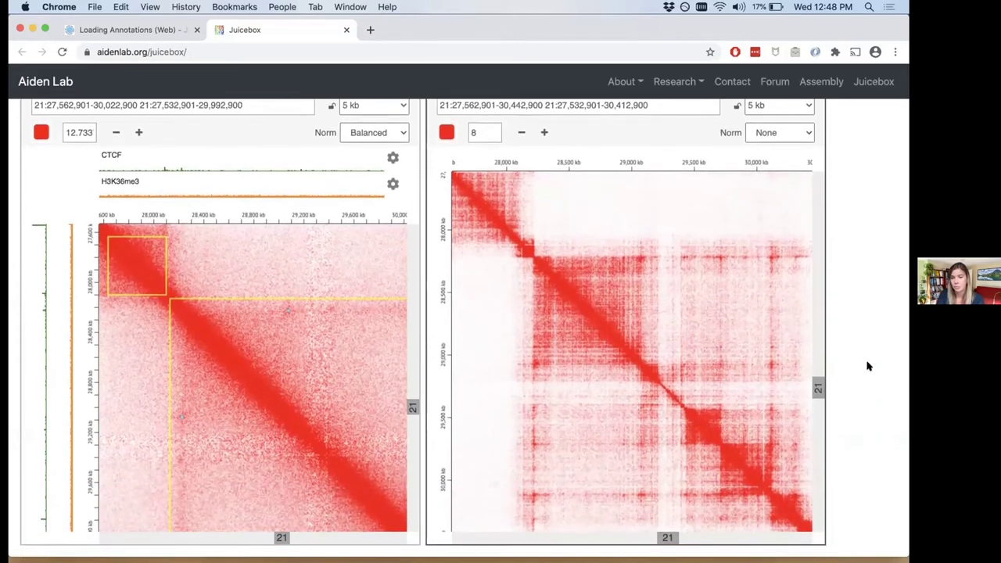
scroll(866, 366, up, 2)
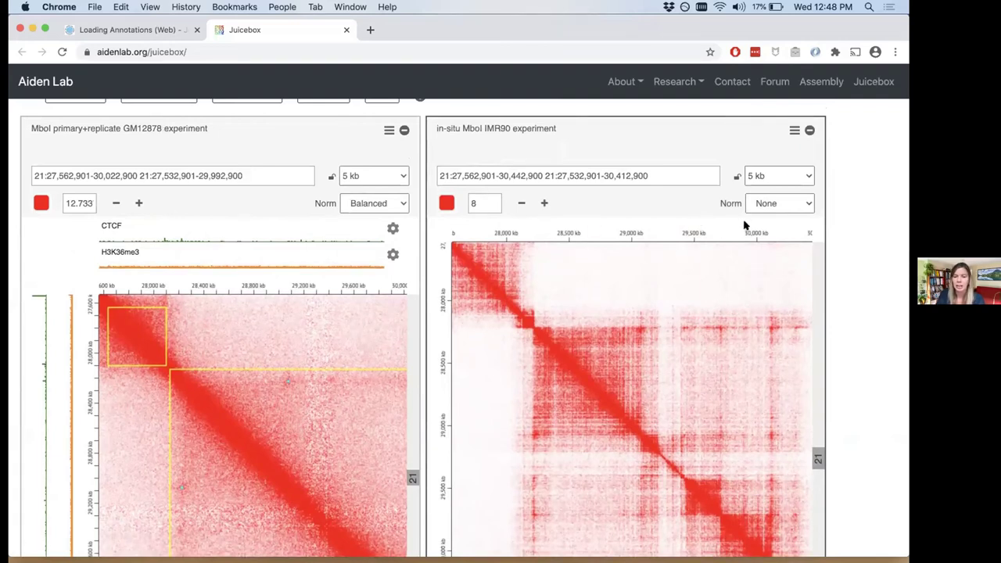
click(778, 203)
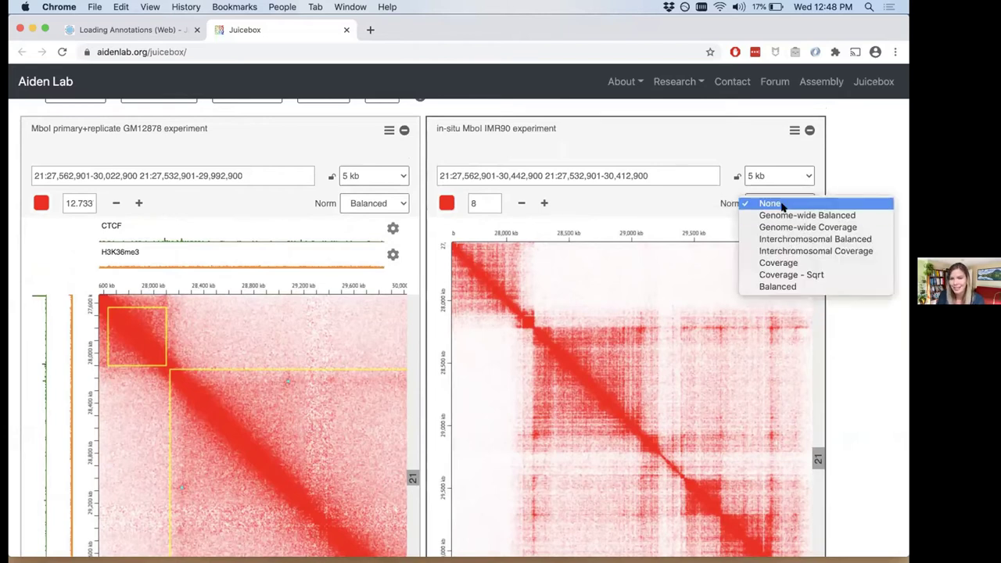
click(788, 287)
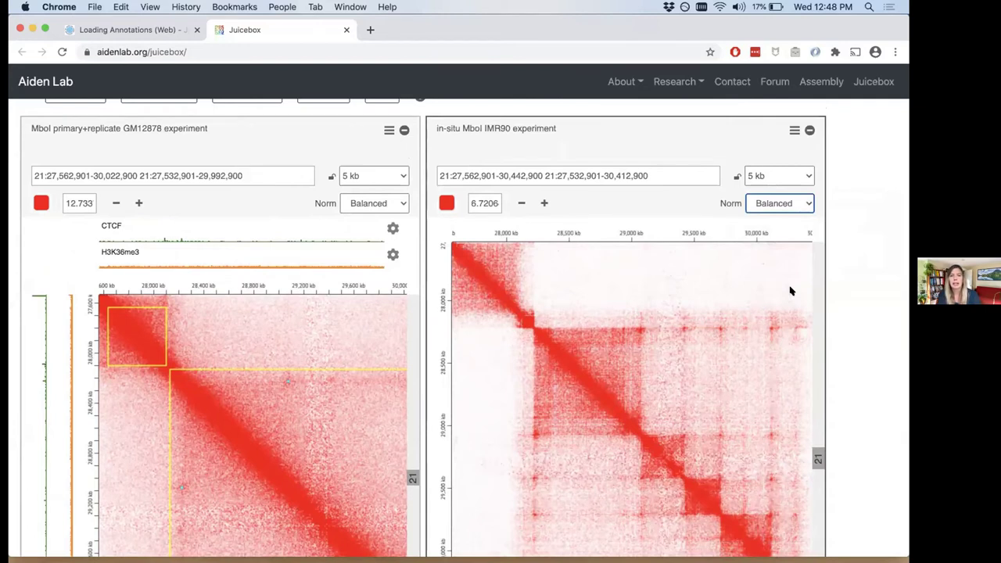
scroll(789, 290, up, 2)
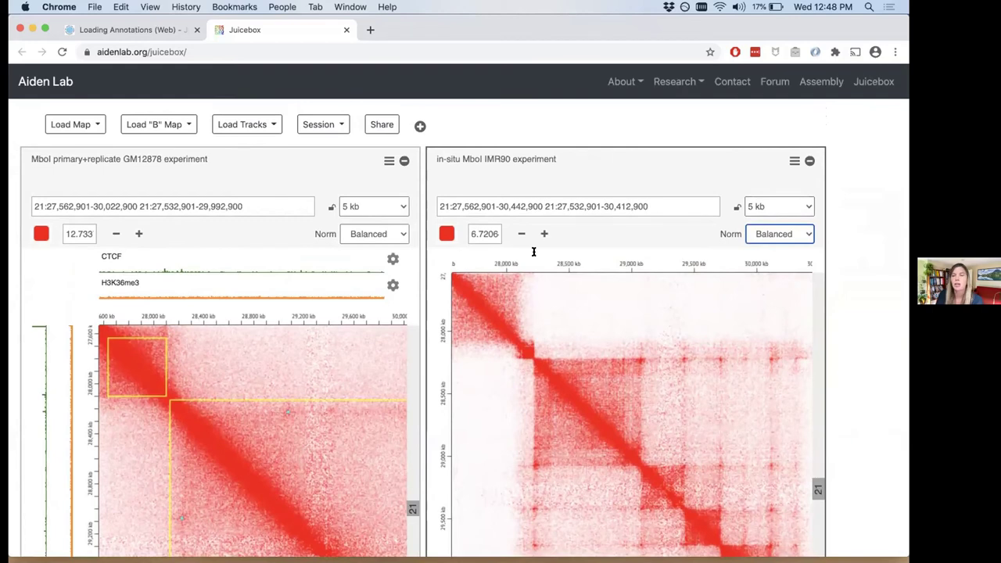
click(264, 127)
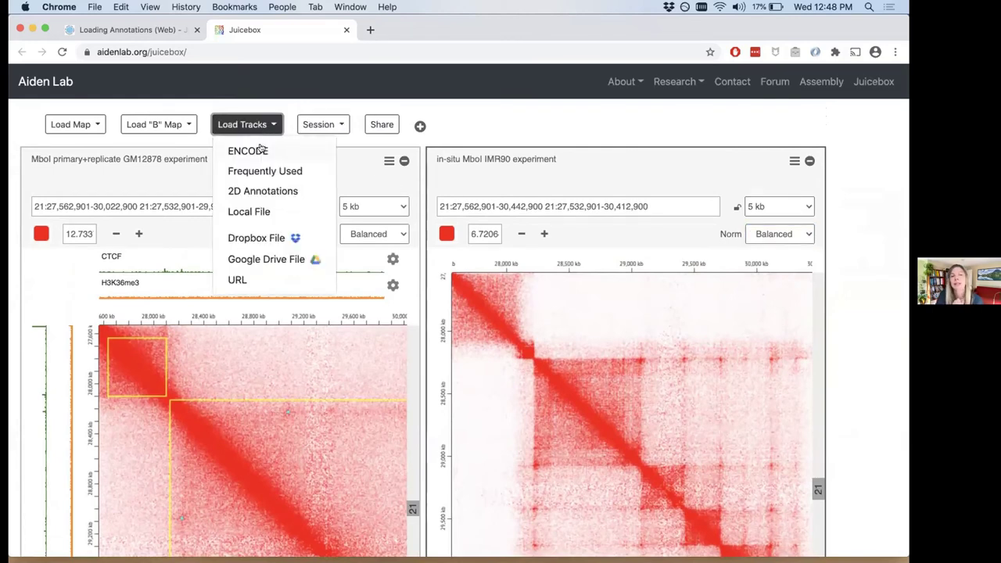
click(261, 148)
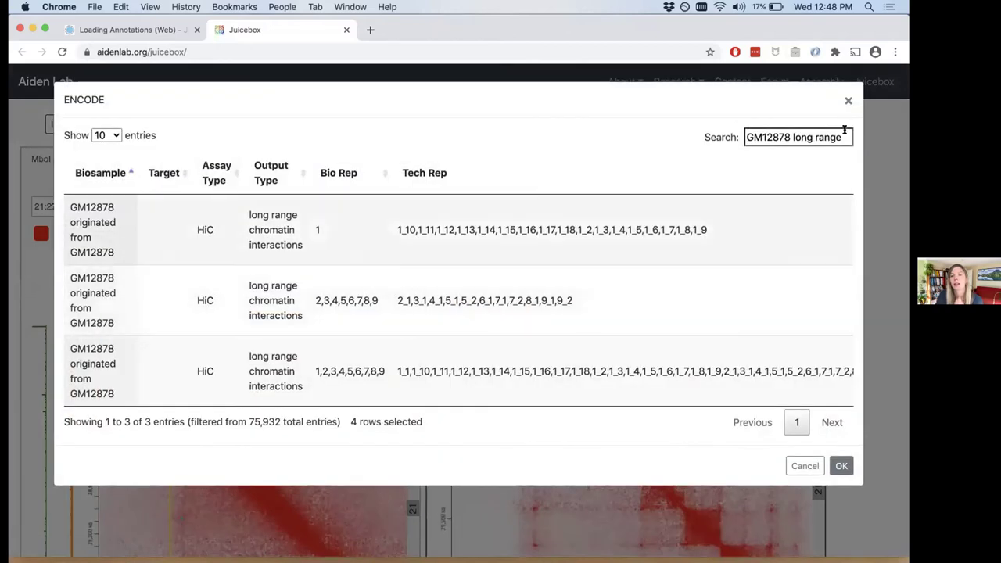
click(844, 137)
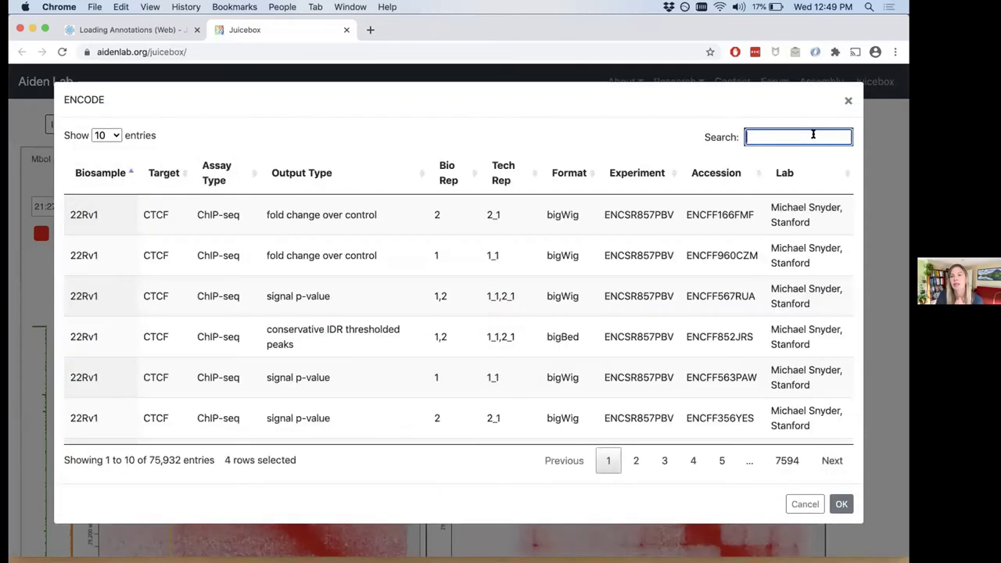
text(I)
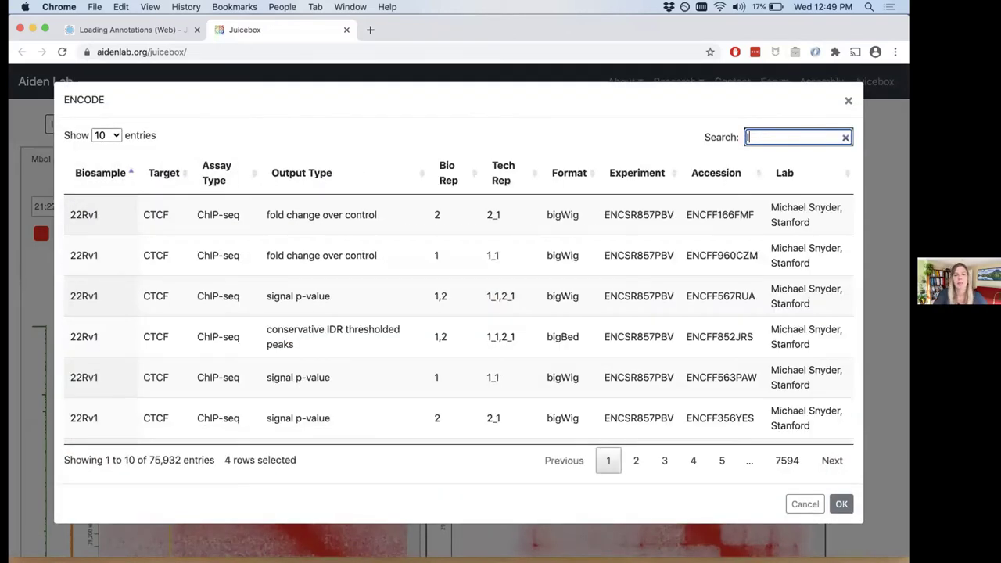
text(MR-)
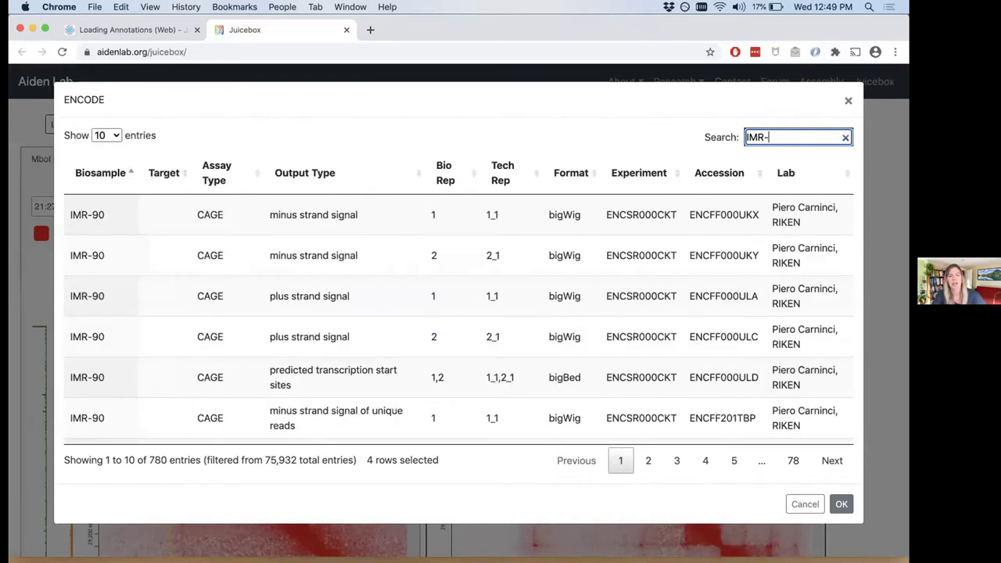
text(90)
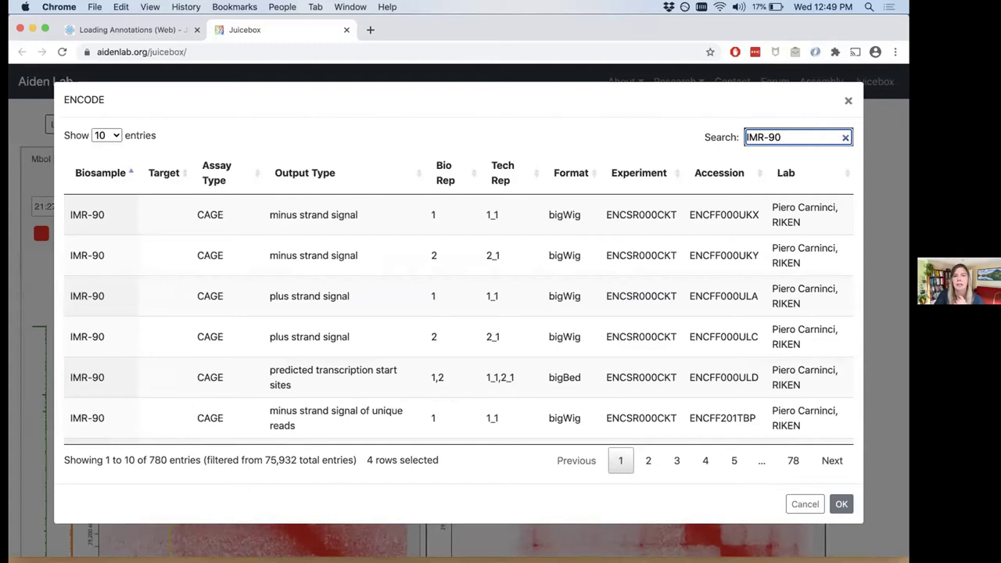
click(841, 503)
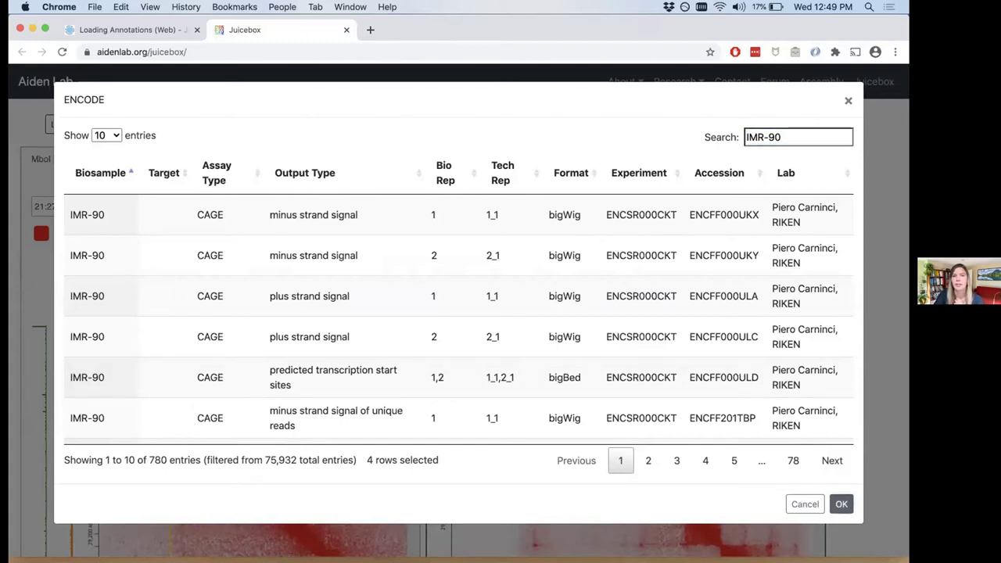
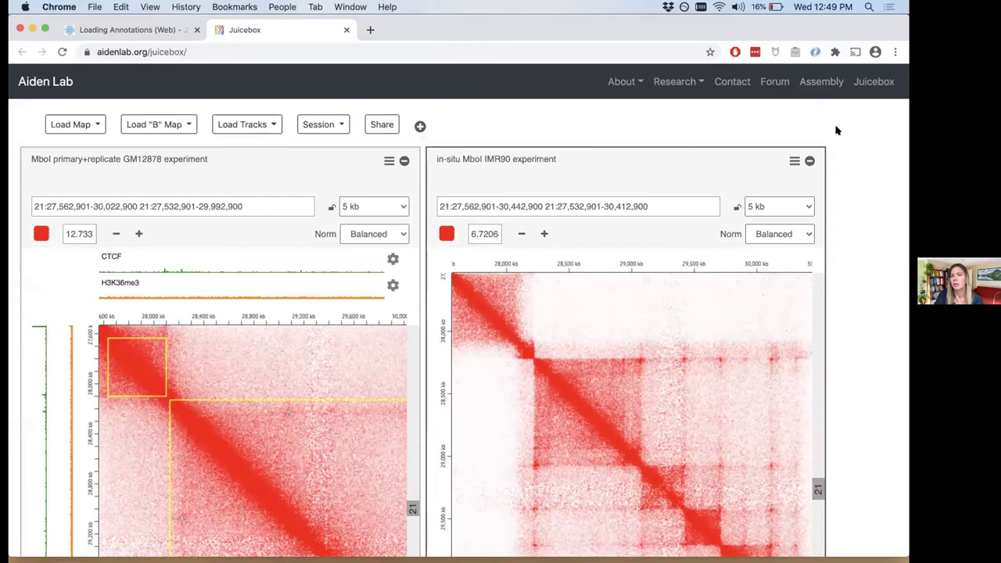
Open the ENCODE track catalogue and narrow the search to IMR-90 CTCF
scroll(864, 159, down, 2)
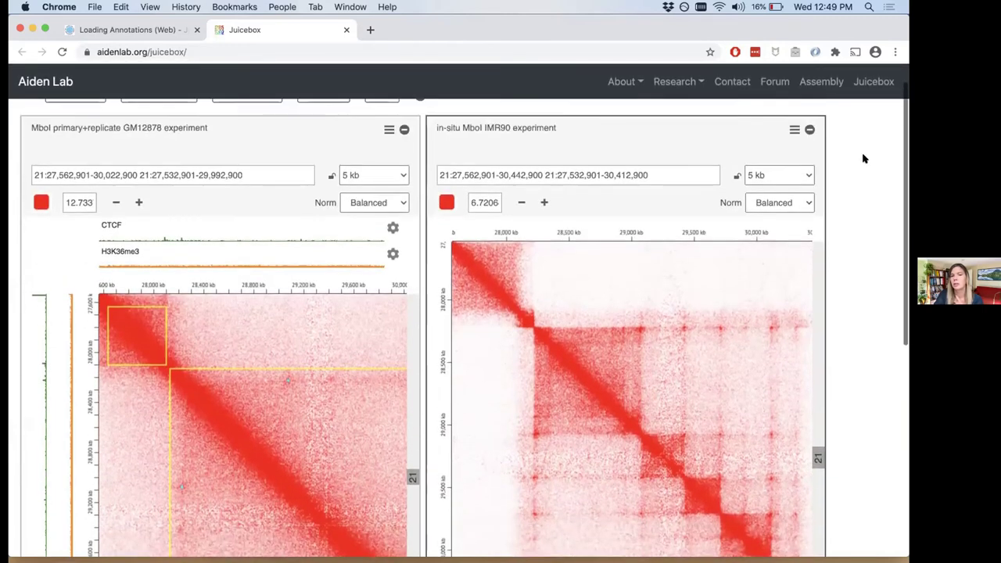
scroll(864, 159, up, 2)
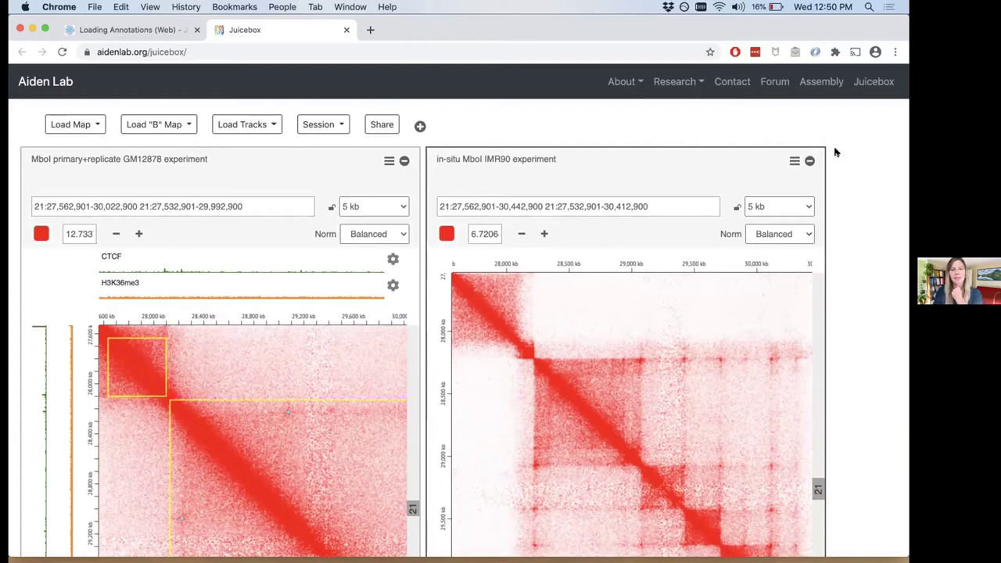
click(259, 121)
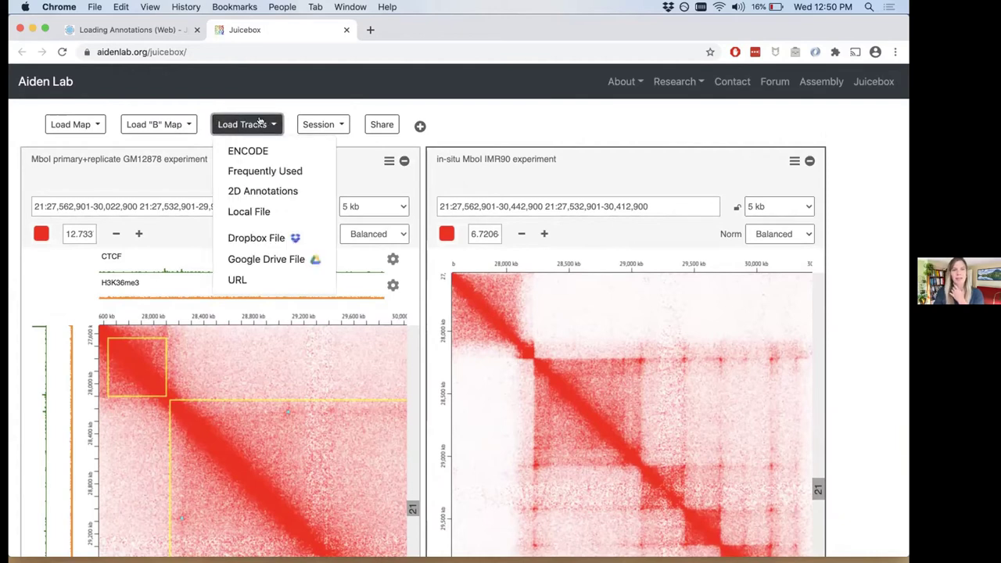
click(262, 122)
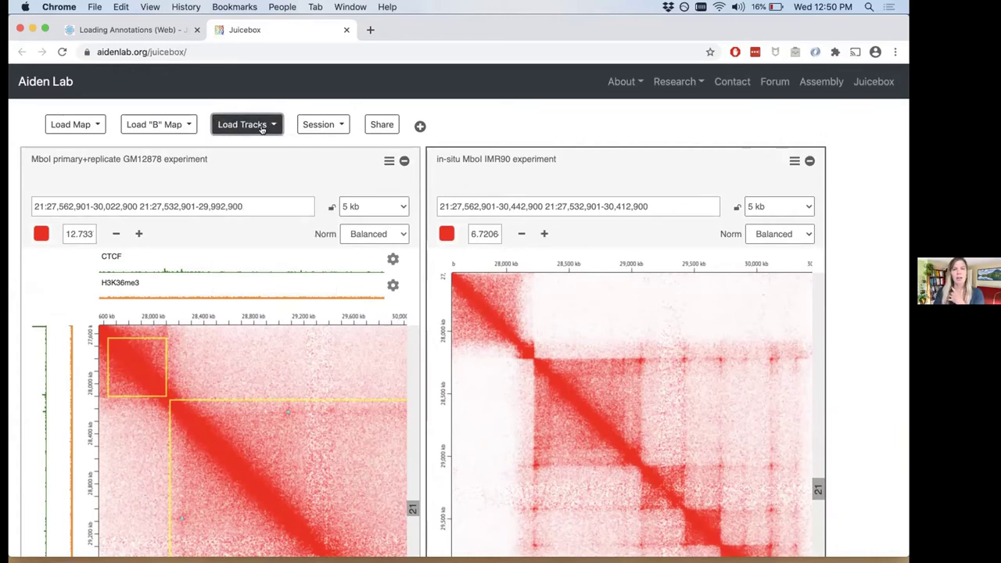
click(263, 129)
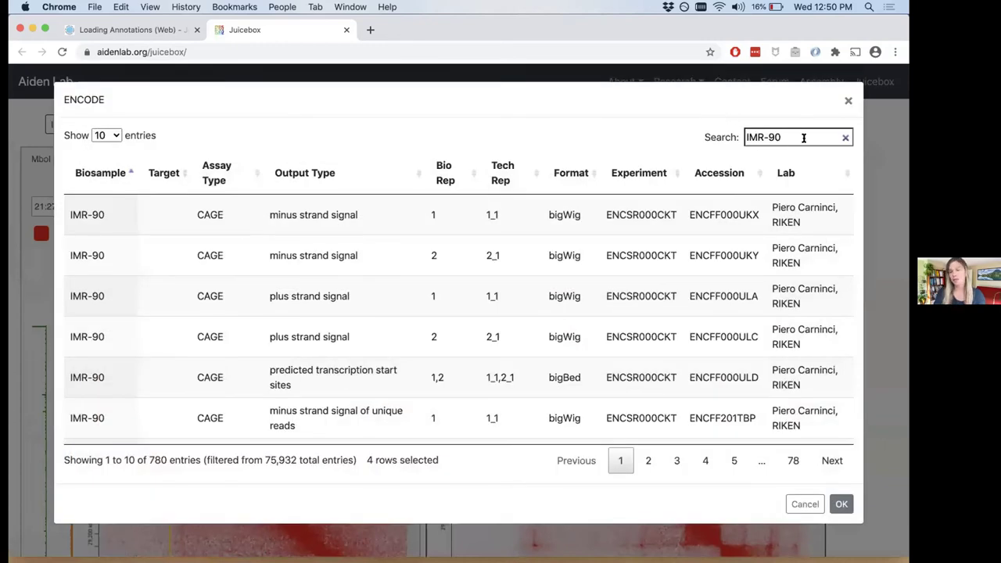
click(802, 138)
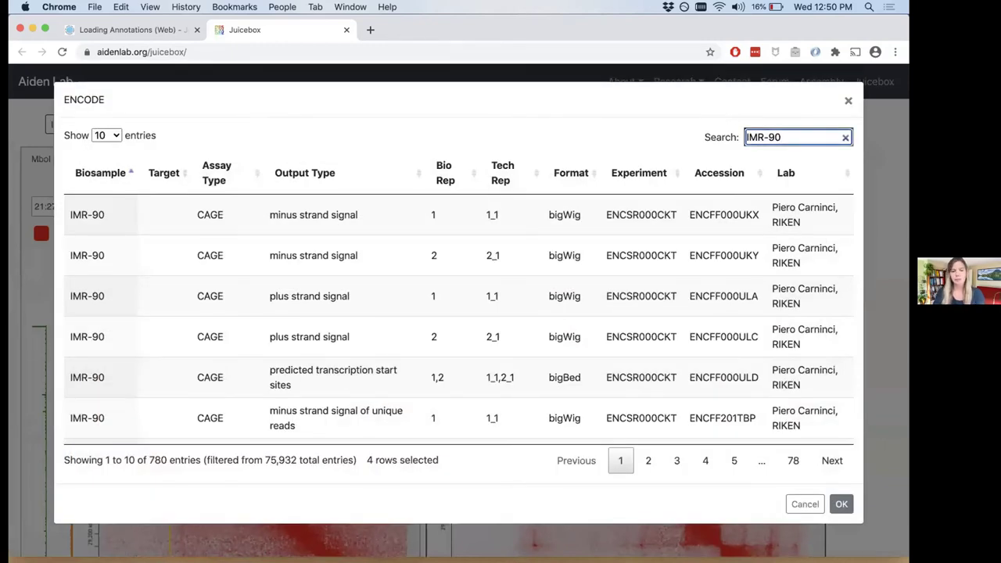
text(CTCF)
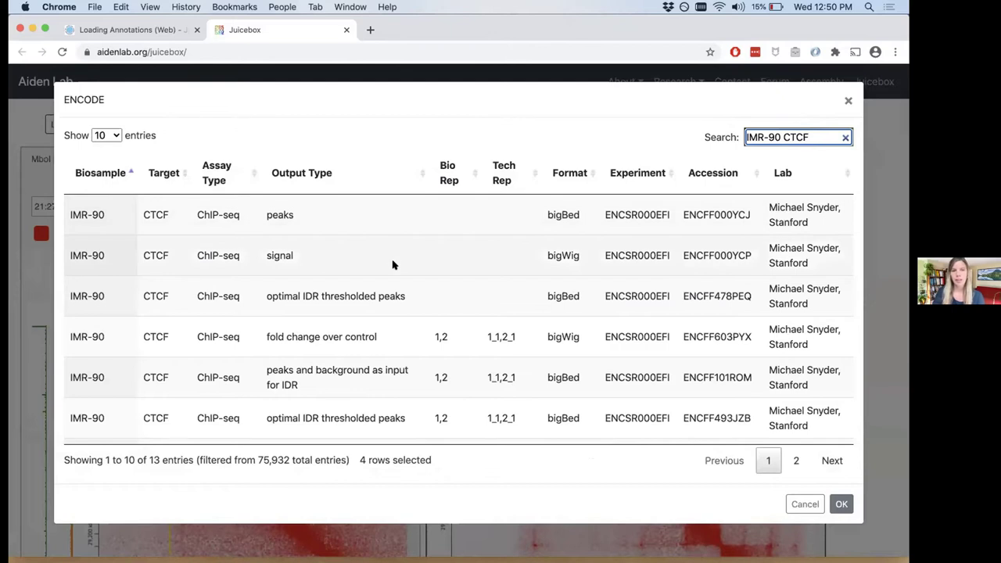
Pick the IMR-90 CTCF signal p-value track on page 2 of the results and load it
scroll(394, 264, down, 3)
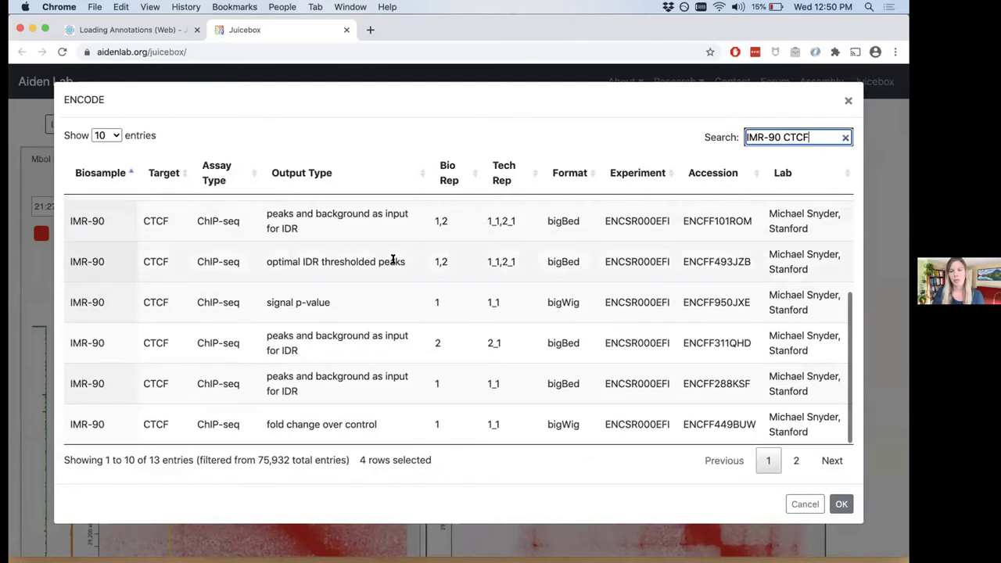
scroll(393, 259, up, 5)
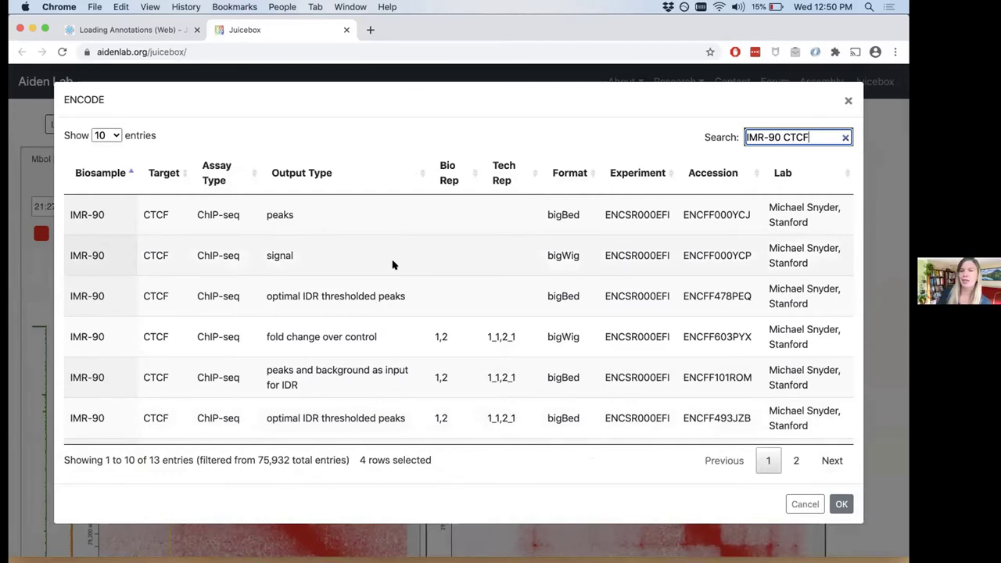
scroll(392, 264, down, 3)
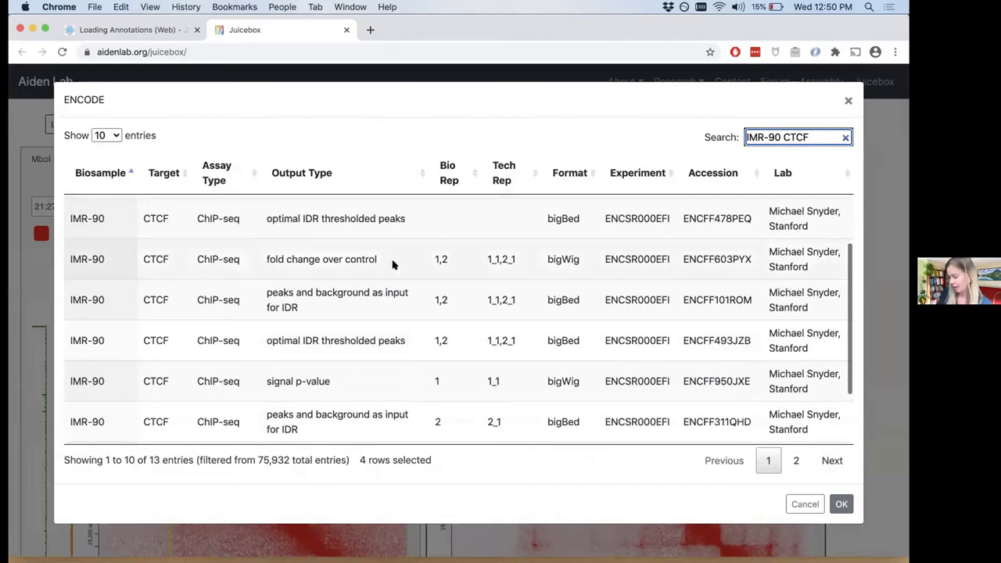
scroll(393, 264, down, 1)
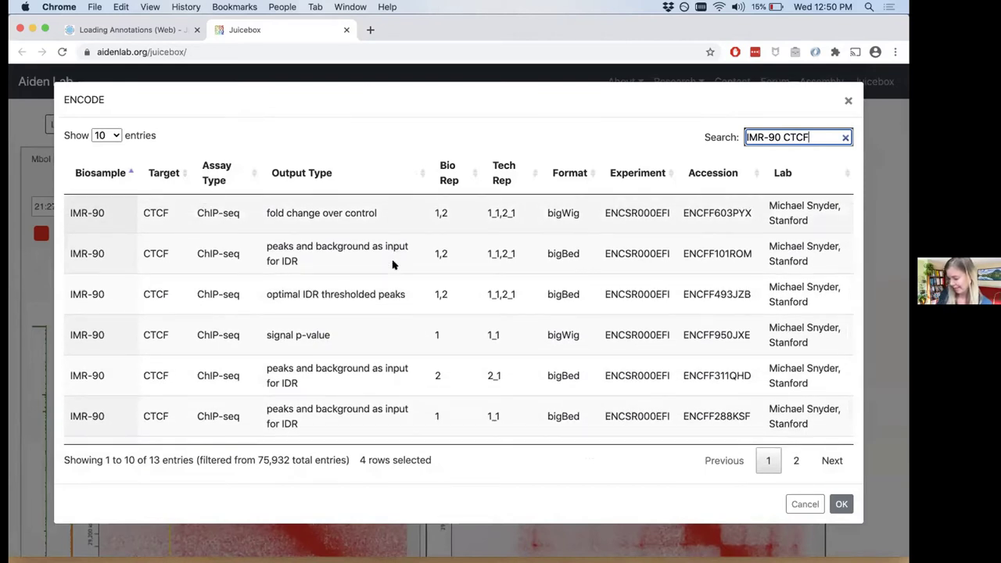
scroll(392, 265, down, 2)
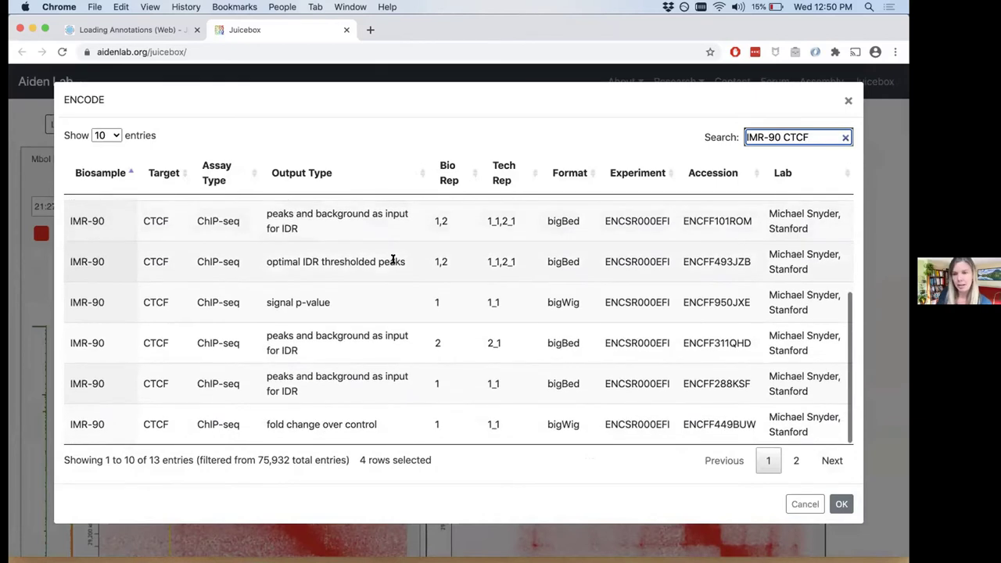
scroll(393, 261, up, 5)
scroll(393, 261, down, 5)
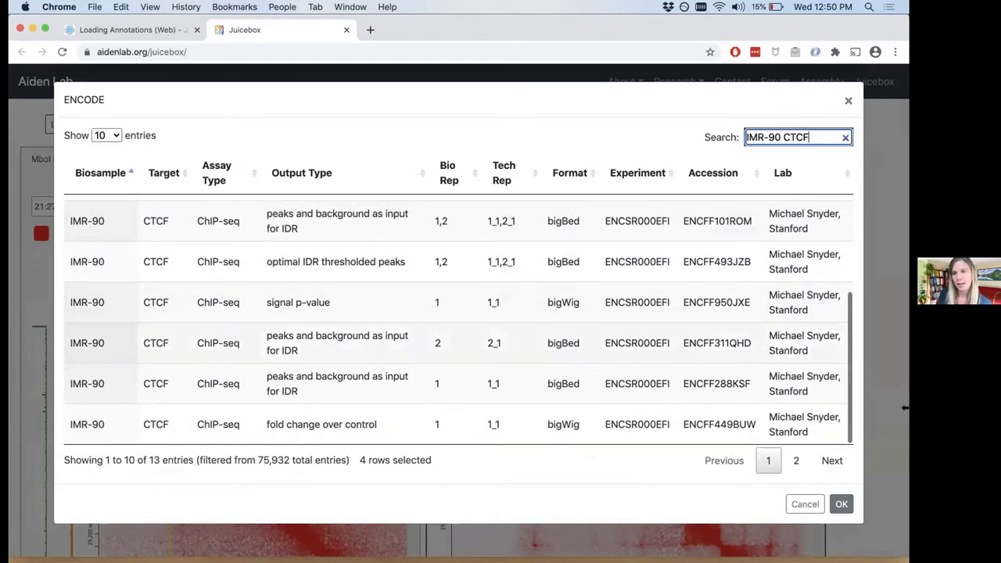
click(797, 462)
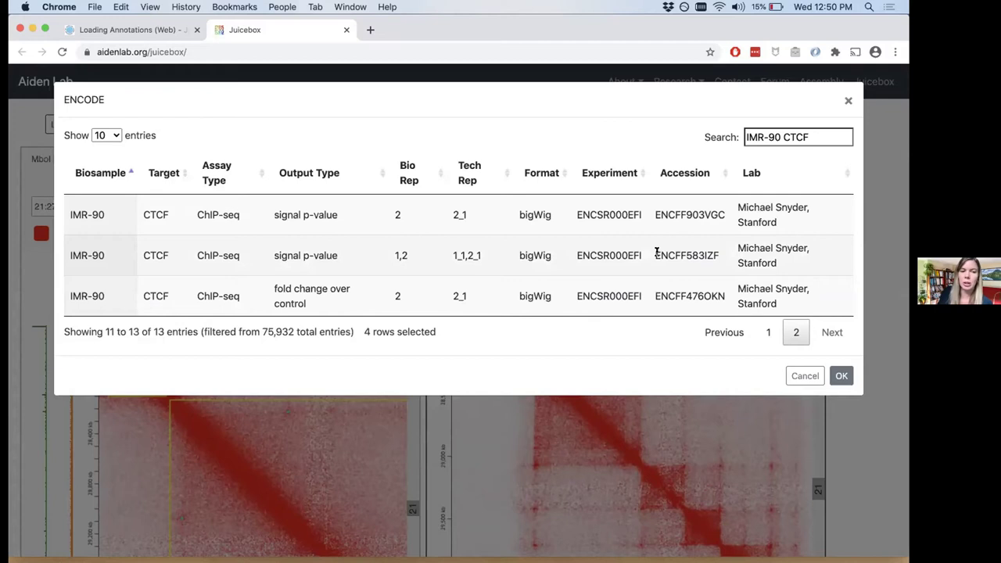
click(373, 251)
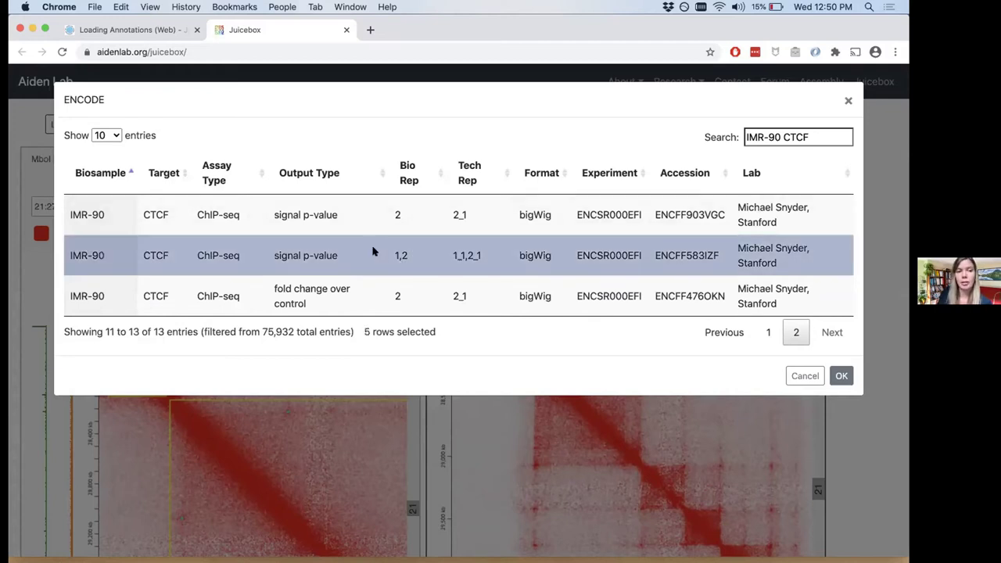
click(841, 376)
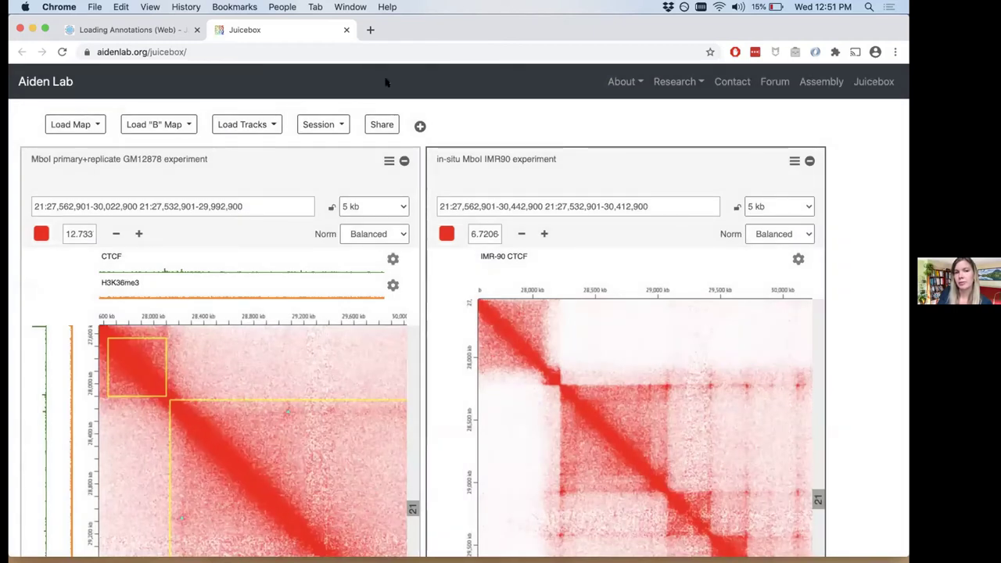
Search ENCODE for 'IMR-90 H3k36me3' and load its signal p-value track
click(242, 125)
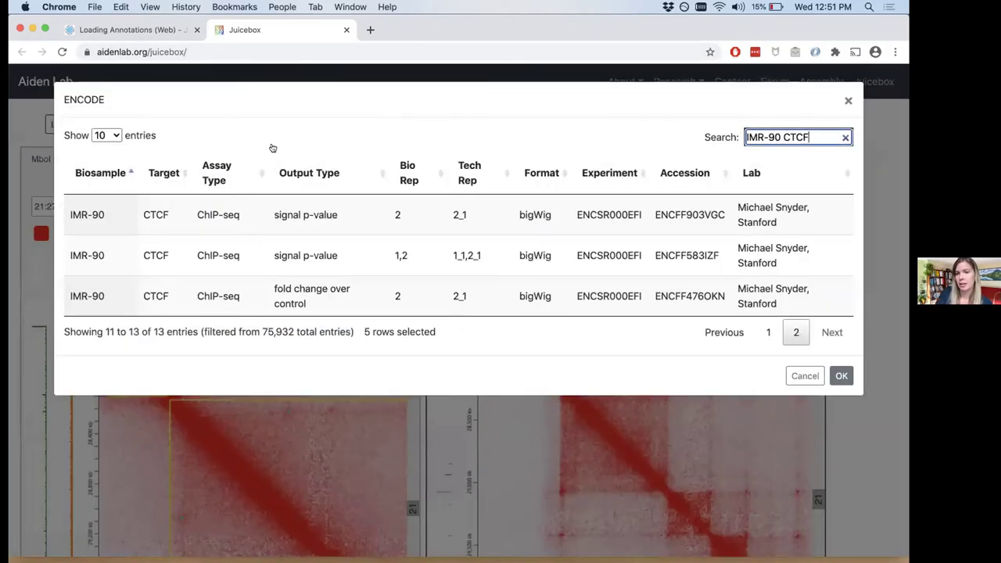
key(BackSpace)
key(BackSpace)
key(BackSpace)
key(BackSpace)
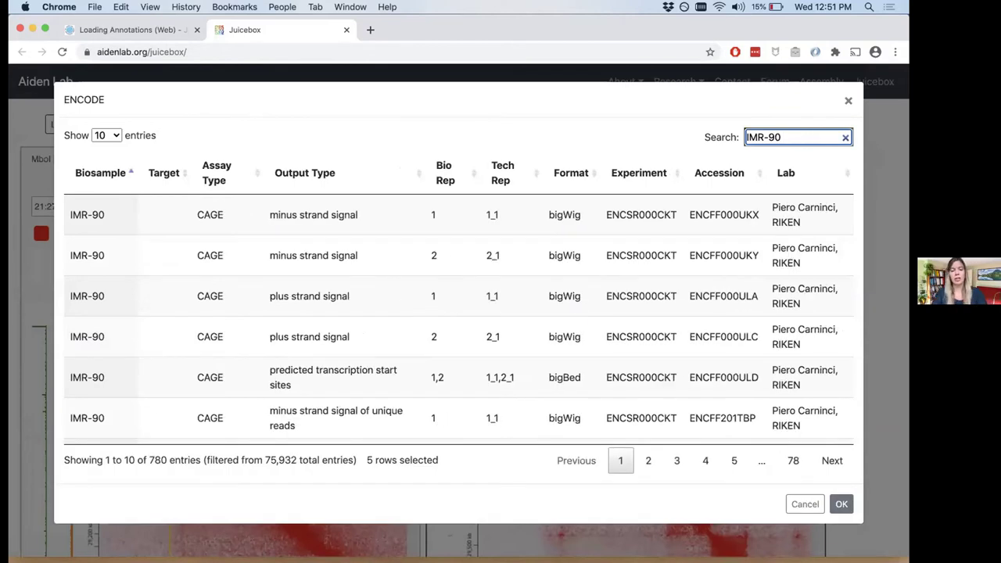
text(H3k)
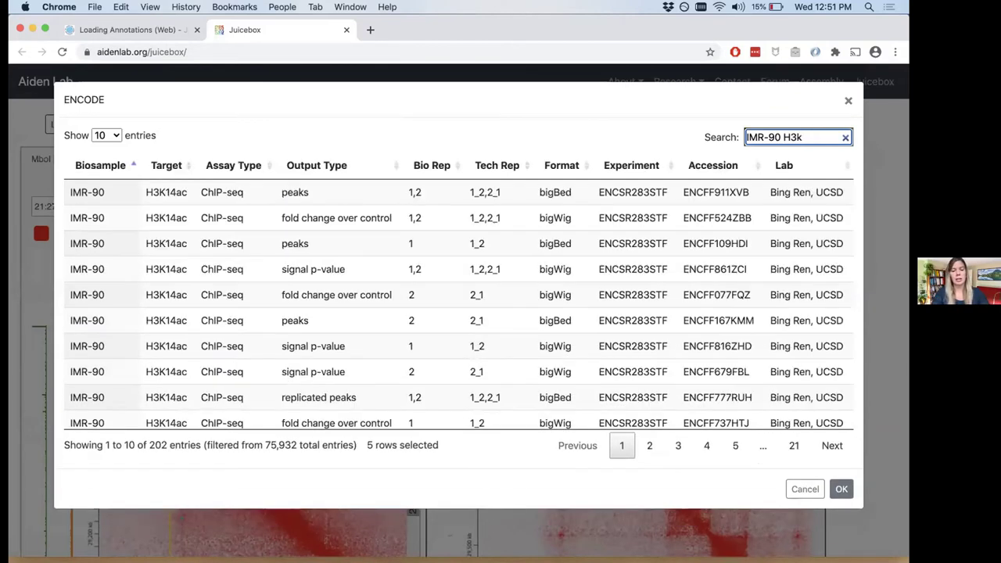
text(36me3)
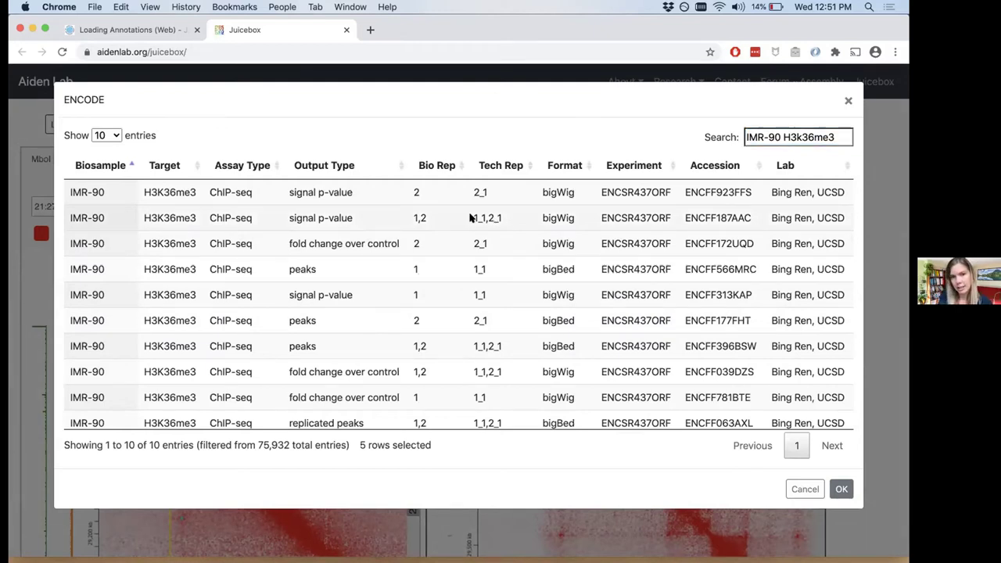
click(432, 226)
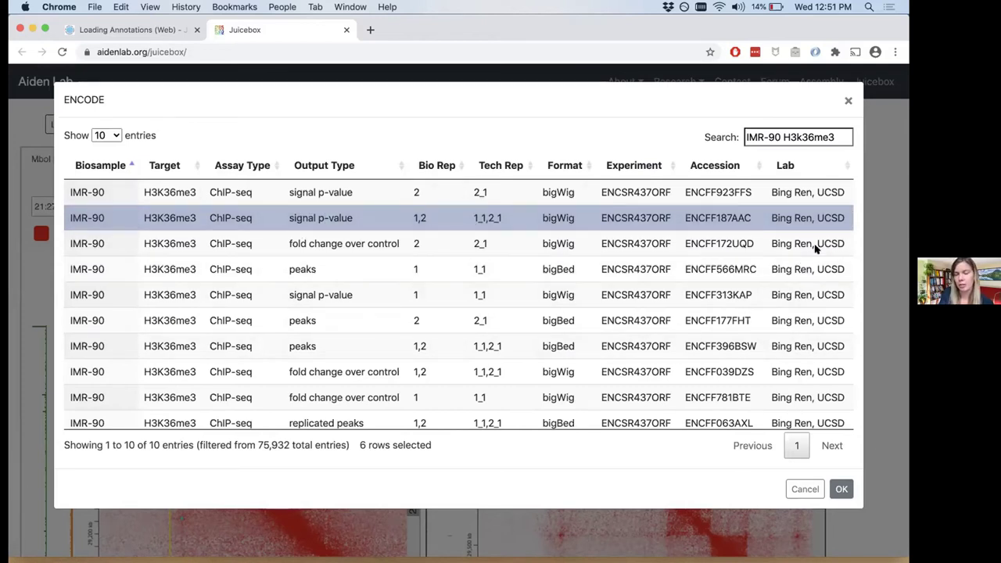
click(841, 488)
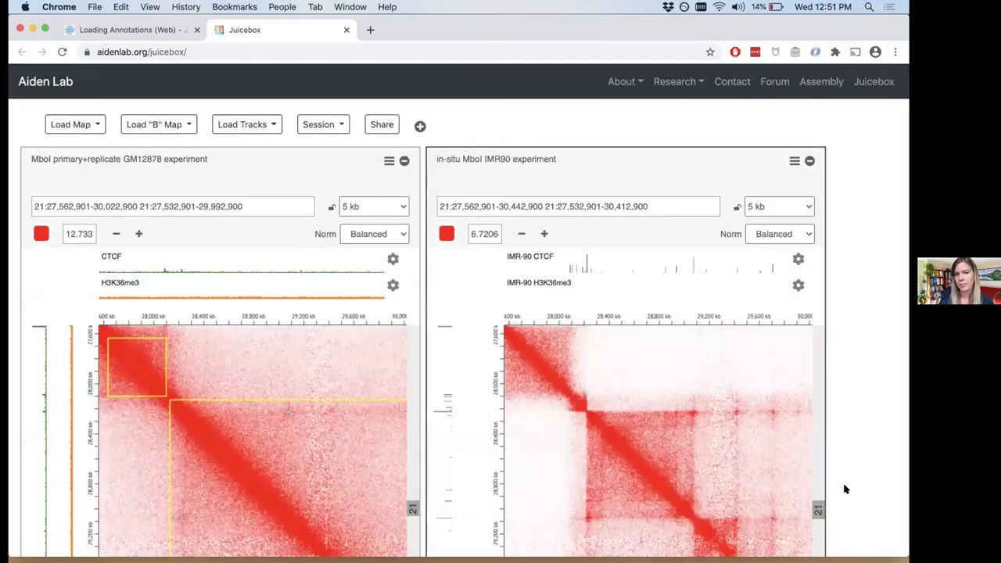
Colour the IMR-90 CTCF track green and the IMR-90 H3K36me3 track orange
click(797, 259)
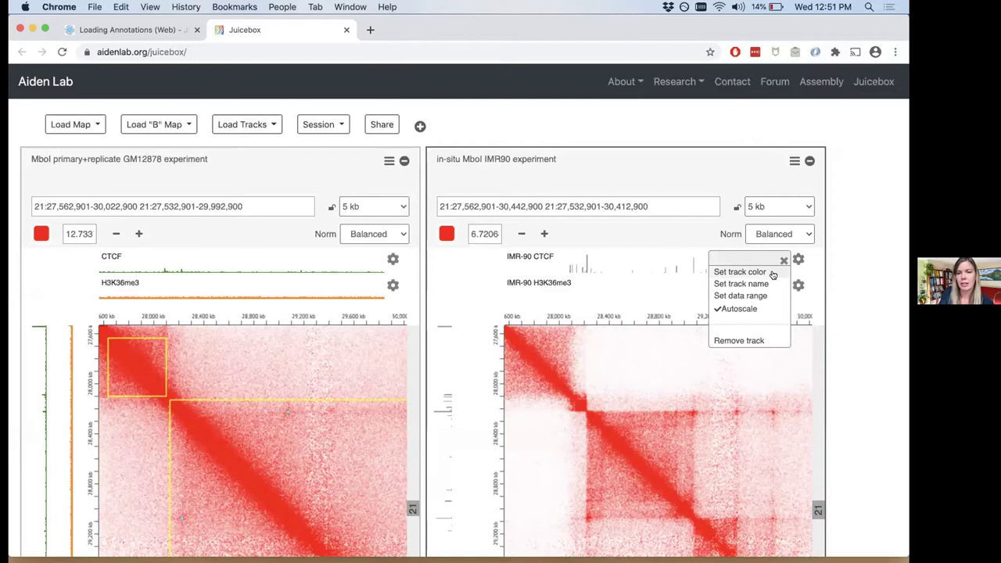
click(740, 272)
click(557, 319)
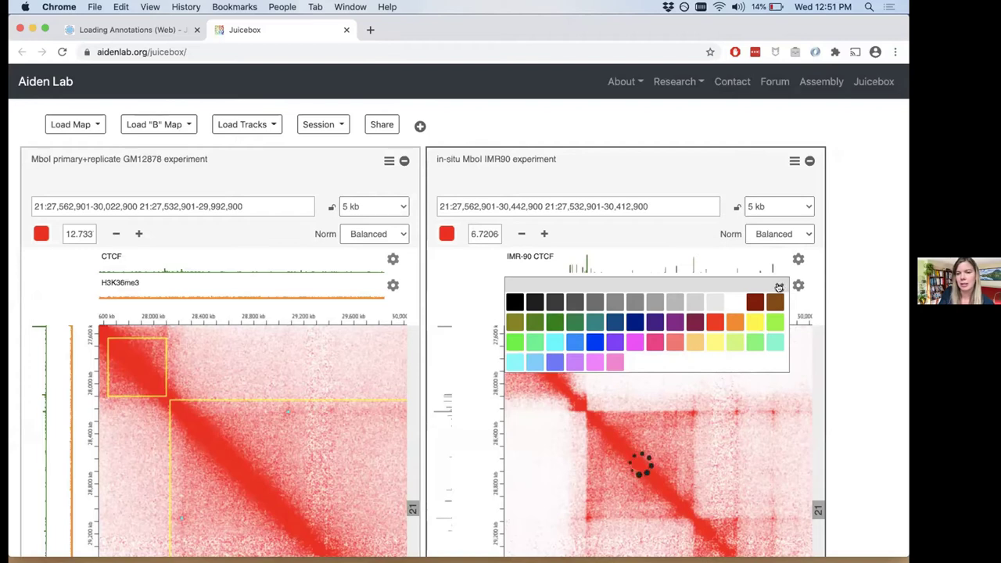
click(779, 288)
click(798, 285)
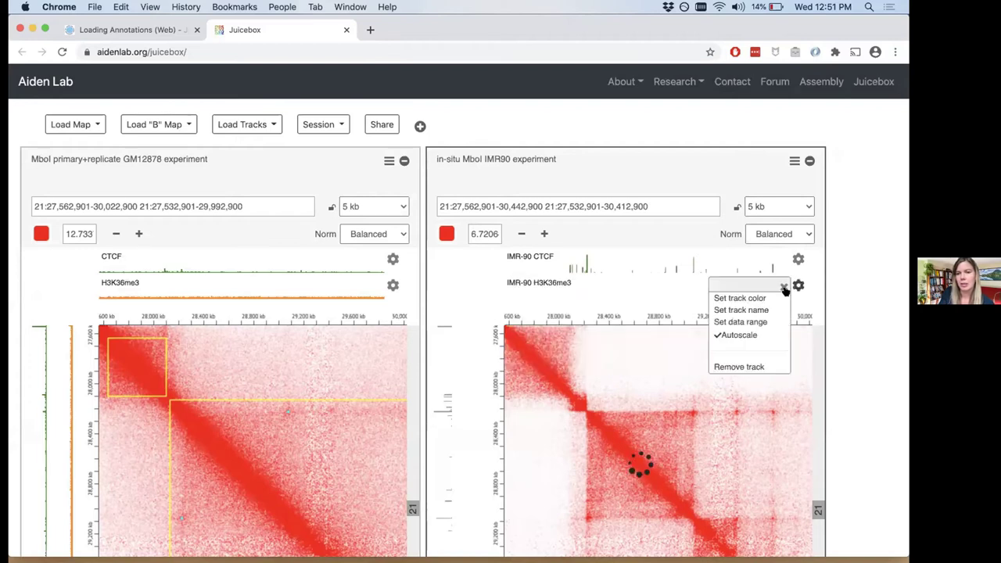
click(774, 297)
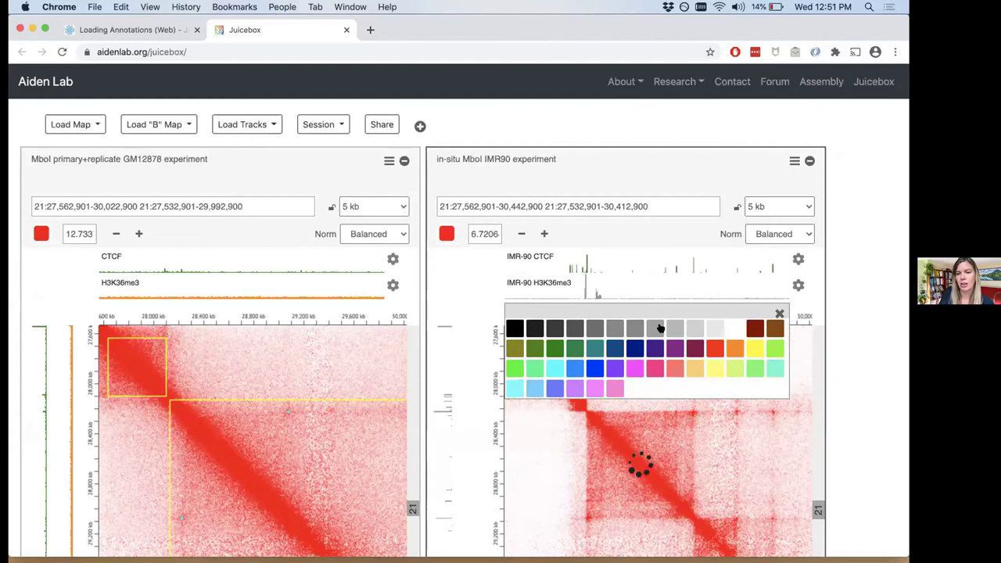
click(733, 351)
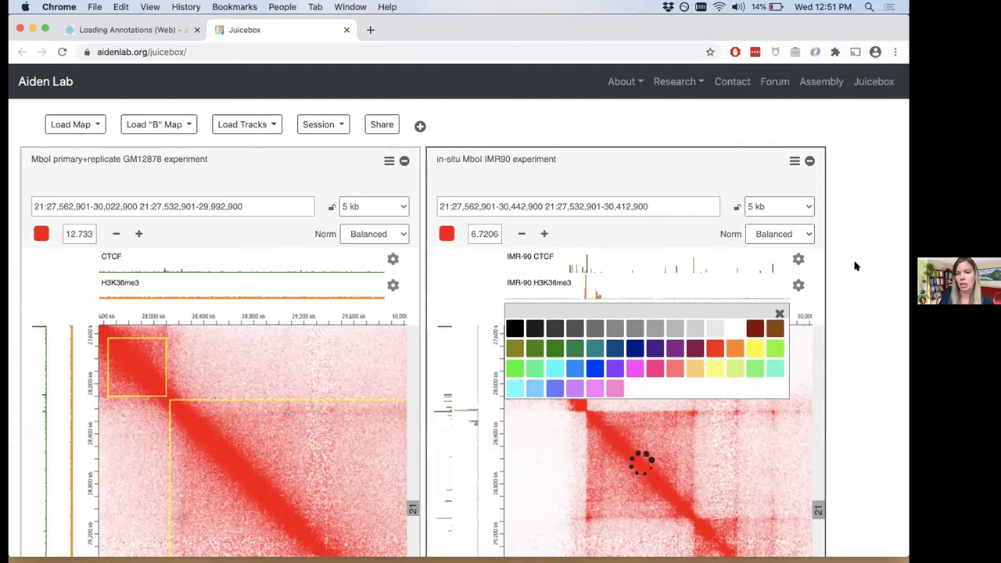
click(779, 315)
Remove the 'IMR-90' prefix so the two tracks are named CTCF and H3K36me3
click(797, 258)
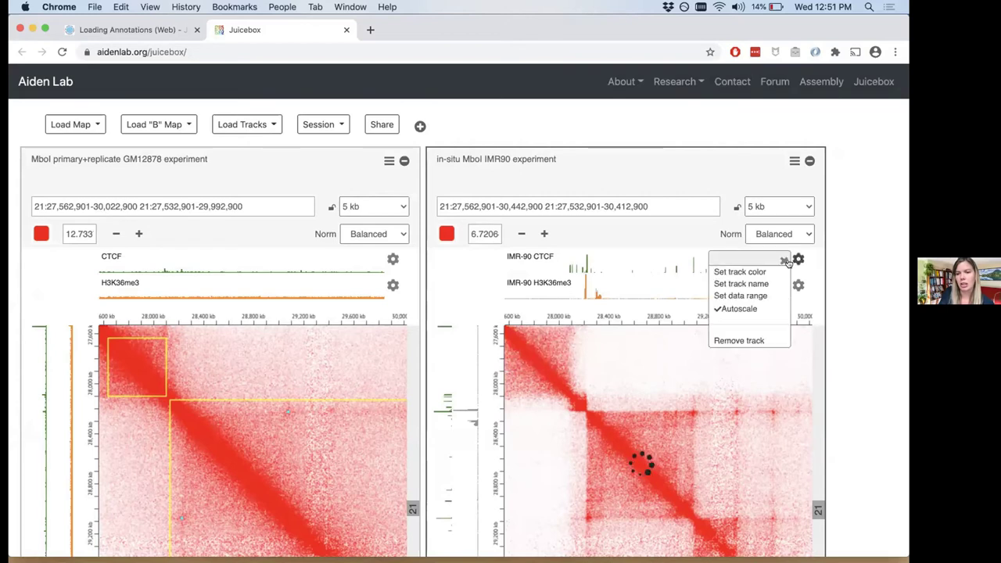
click(743, 284)
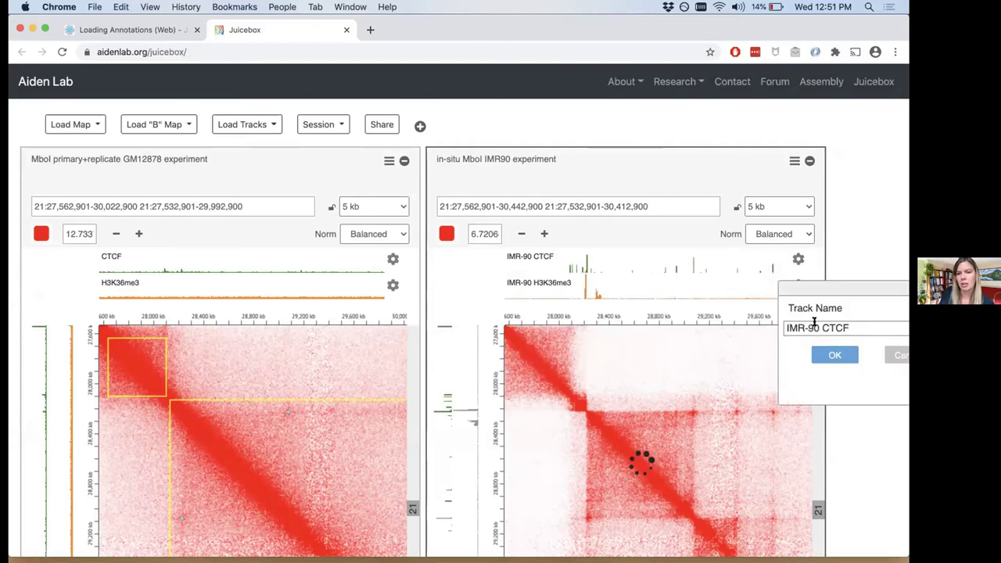
drag(821, 327, 786, 328)
key(BackSpace)
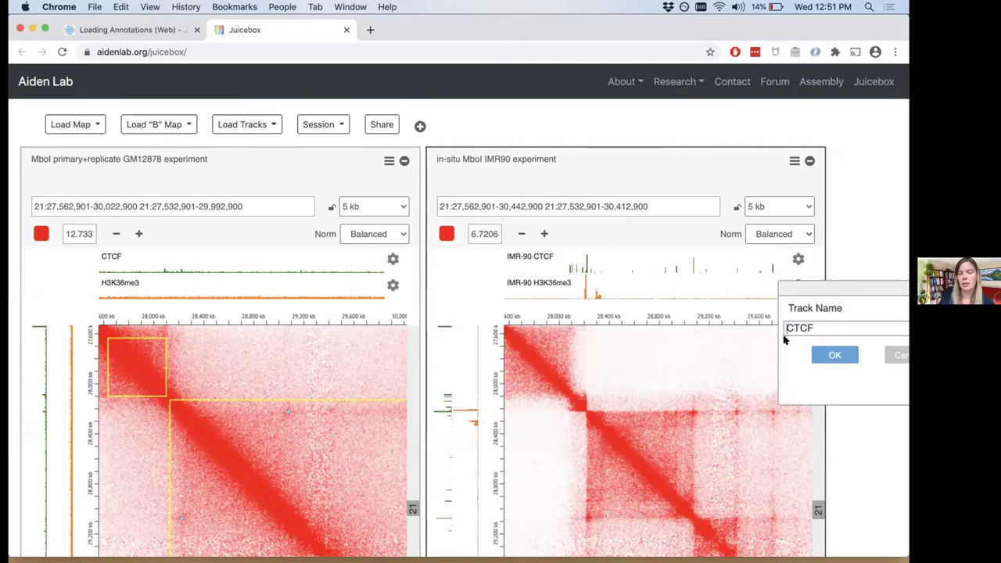
key(Return)
click(798, 284)
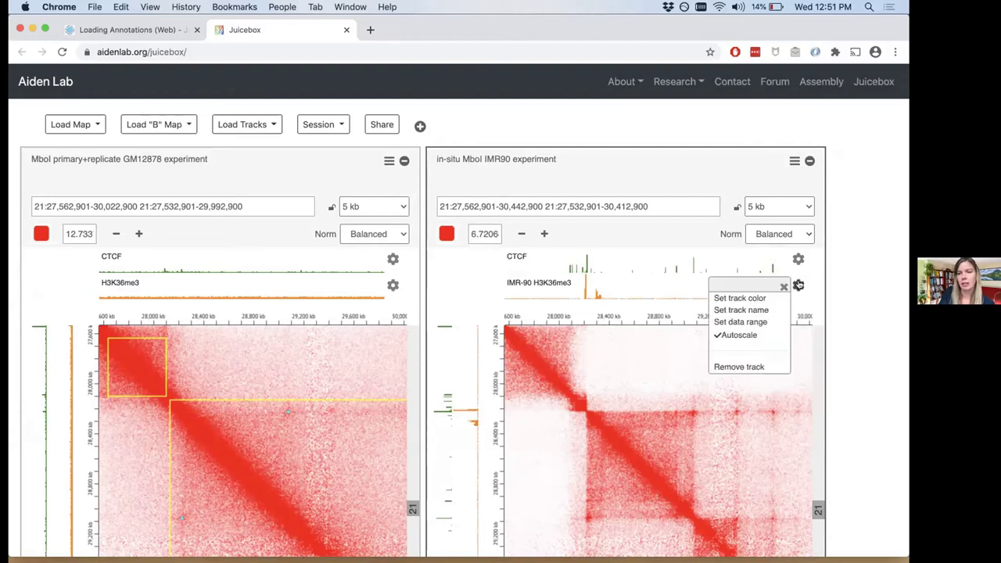
click(750, 310)
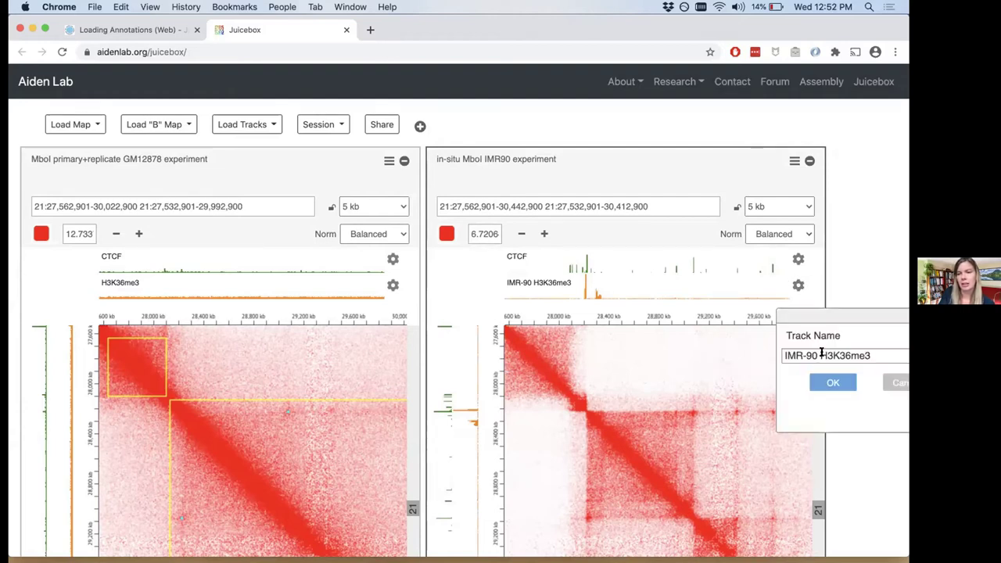
drag(821, 354, 748, 320)
key(BackSpace)
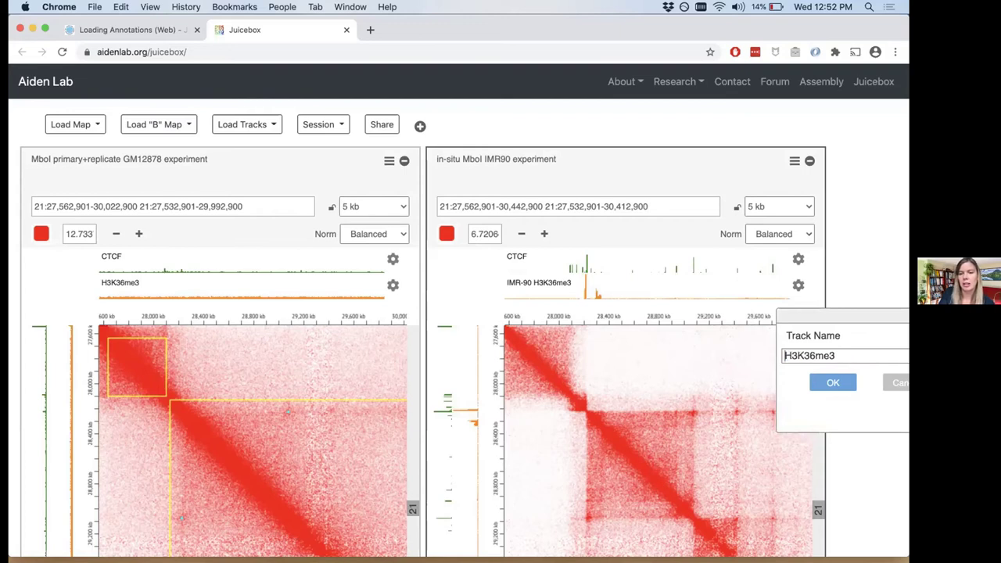
click(833, 382)
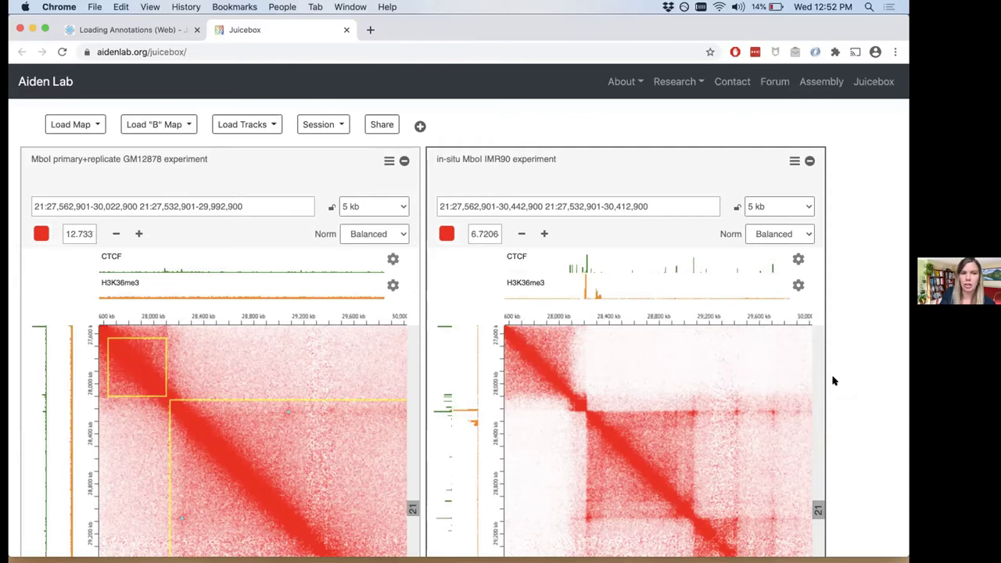
Search ENCODE for 'IMR-90 domains' and load the topologically associated domains onto the IMR90 map
click(247, 124)
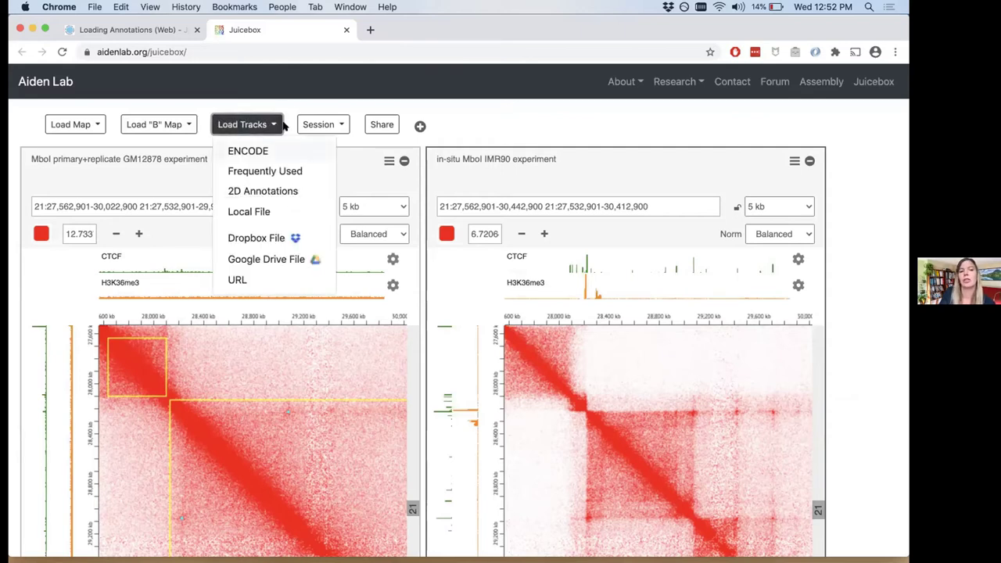
click(263, 149)
click(791, 135)
key(BackSpace)
key(BackSpace)
key(BackSpace)
key(BackSpace)
key(BackSpace)
key(BackSpace)
key(BackSpace)
key(BackSpace)
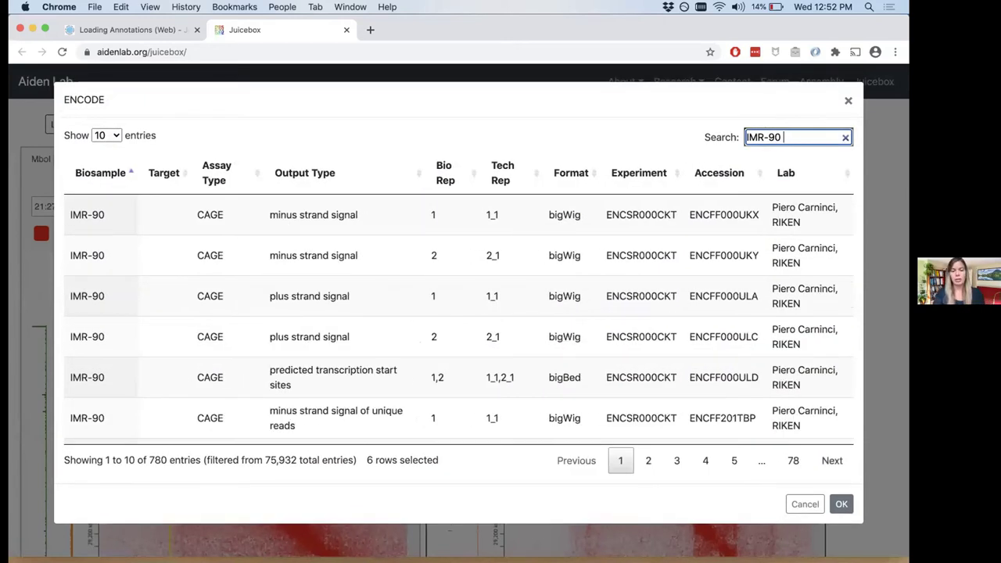
text(domains)
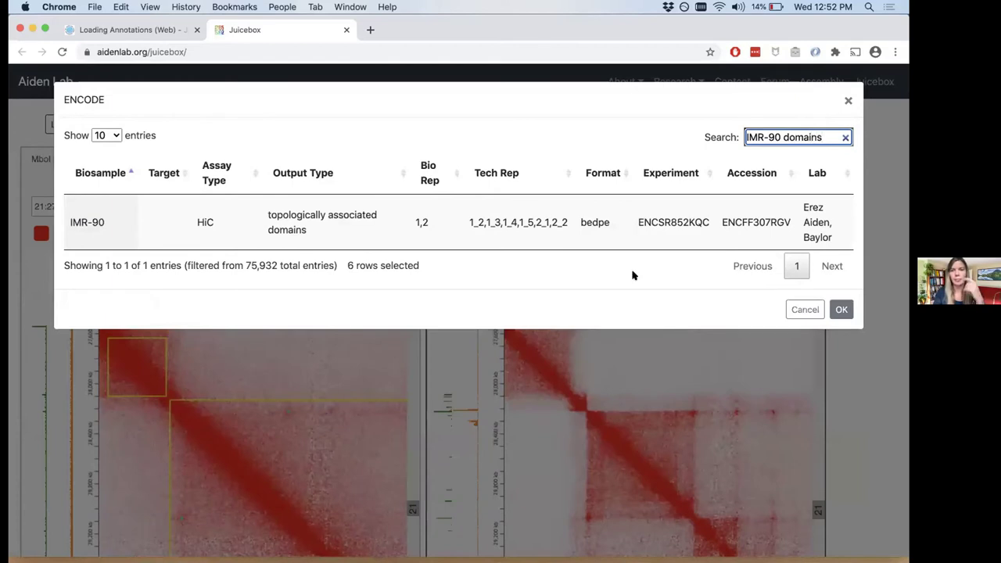
click(443, 216)
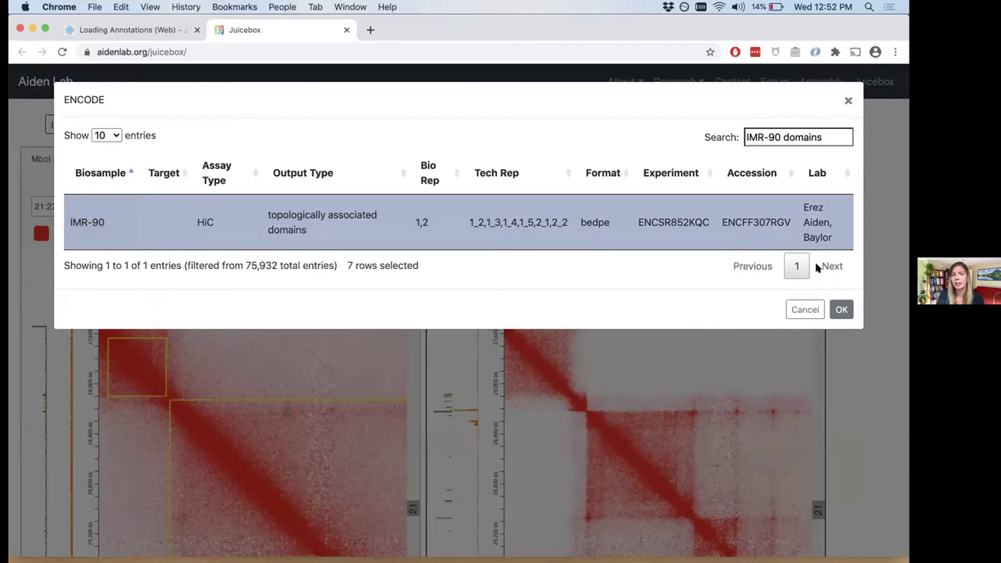
click(833, 310)
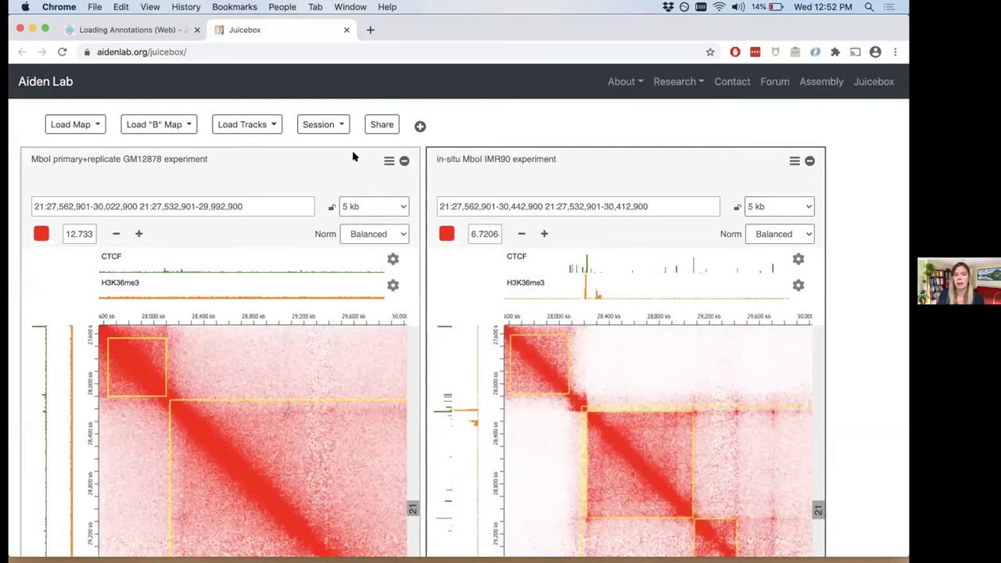
click(257, 126)
Search ENCODE for 'IMR-90 long r' and load the long range chromatin interactions bedpe track
click(248, 150)
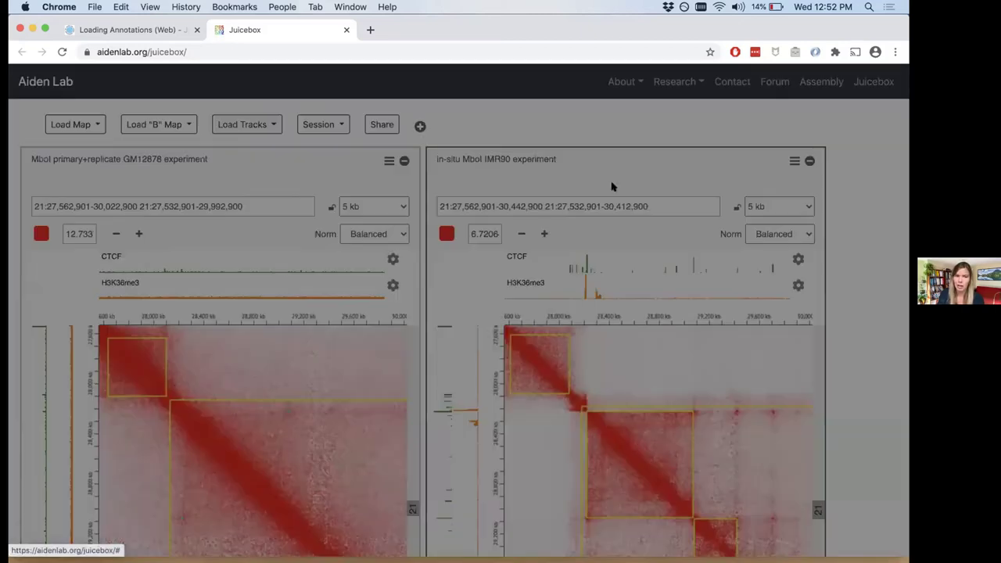
click(816, 135)
key(BackSpace)
key(BackSpace)
key(BackSpace)
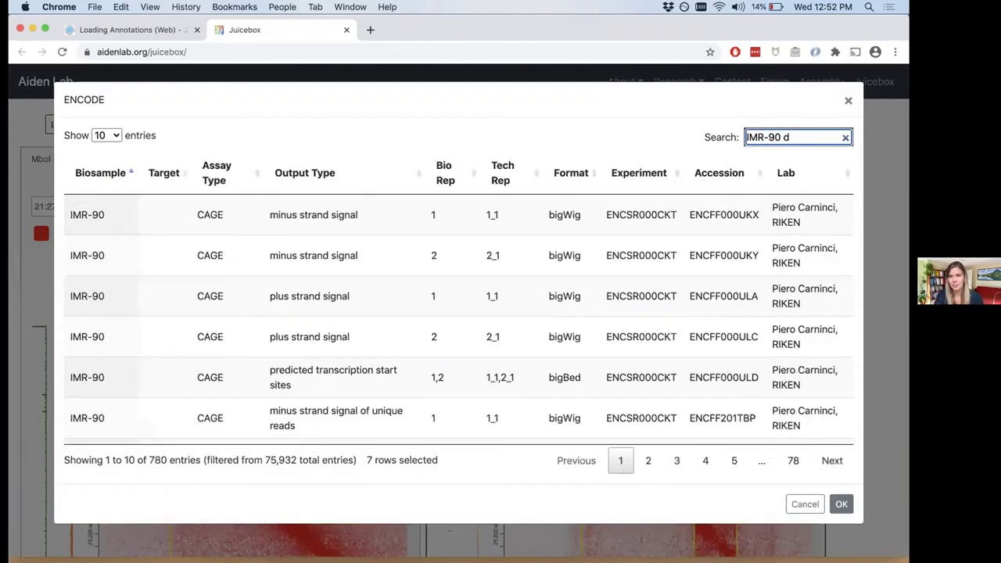
text(l)
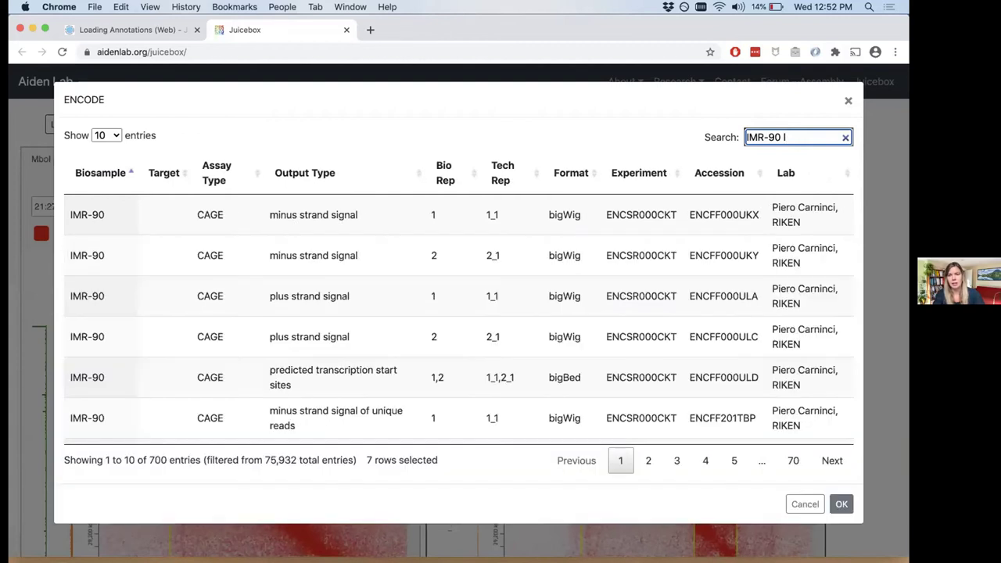
text(ong ta)
key(BackSpace)
key(BackSpace)
text(r)
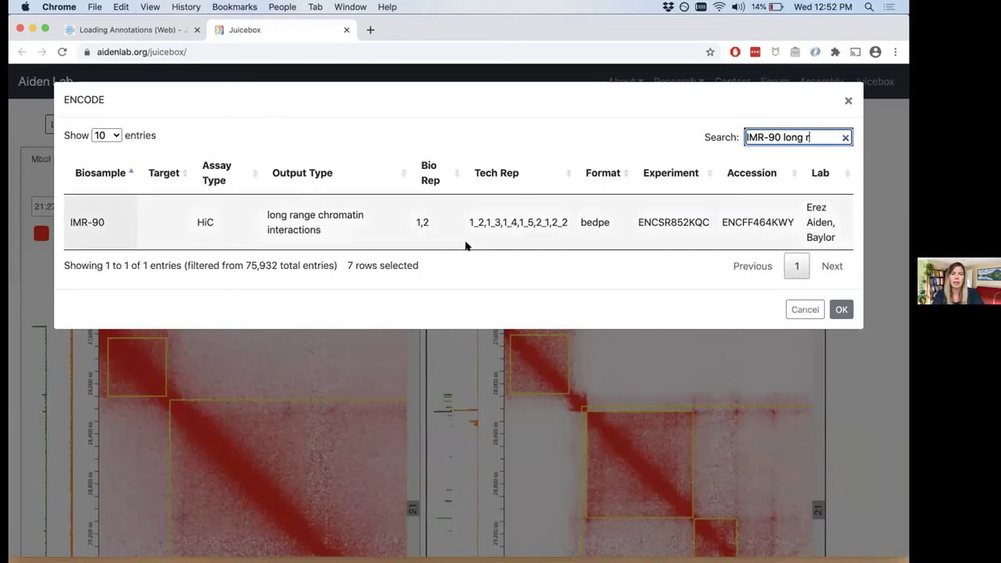
click(357, 208)
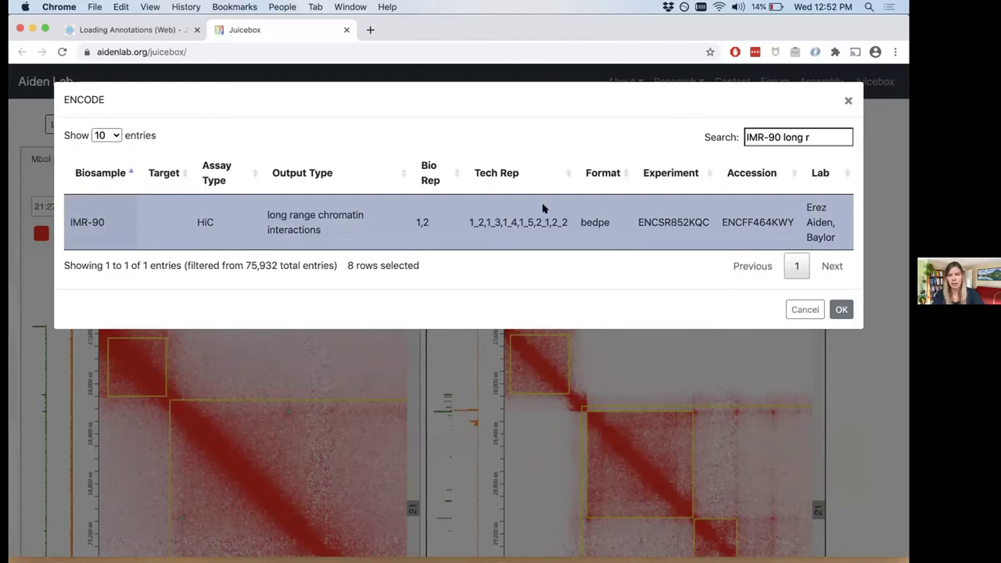
click(842, 311)
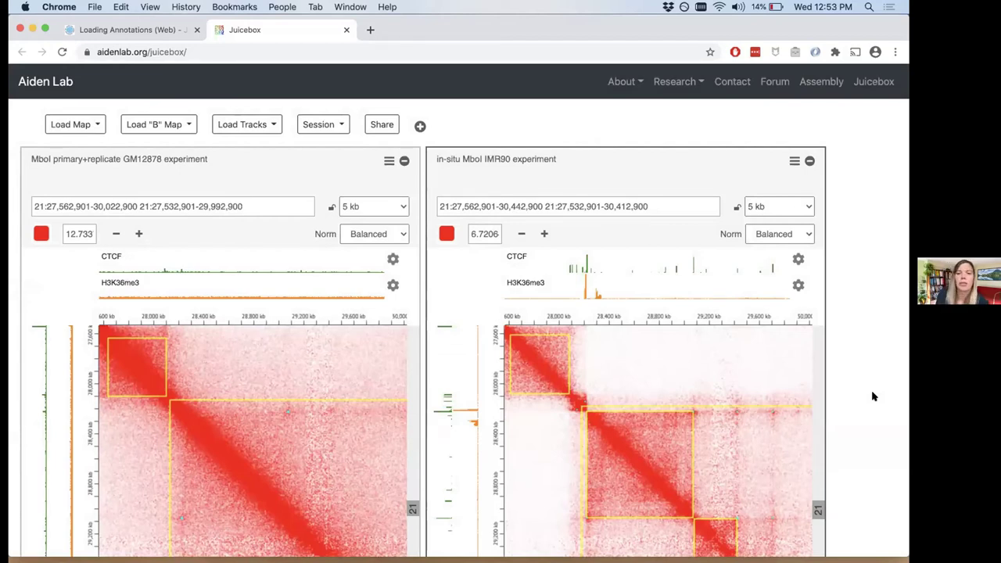
Add the Genes annotation from the Frequently Used tracks to the IMR90 map
click(265, 120)
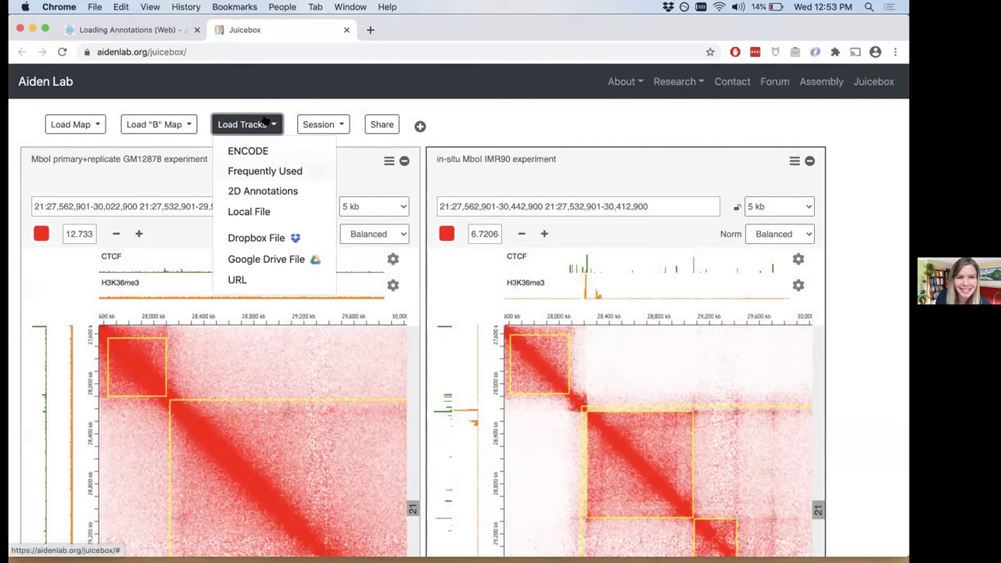
click(270, 170)
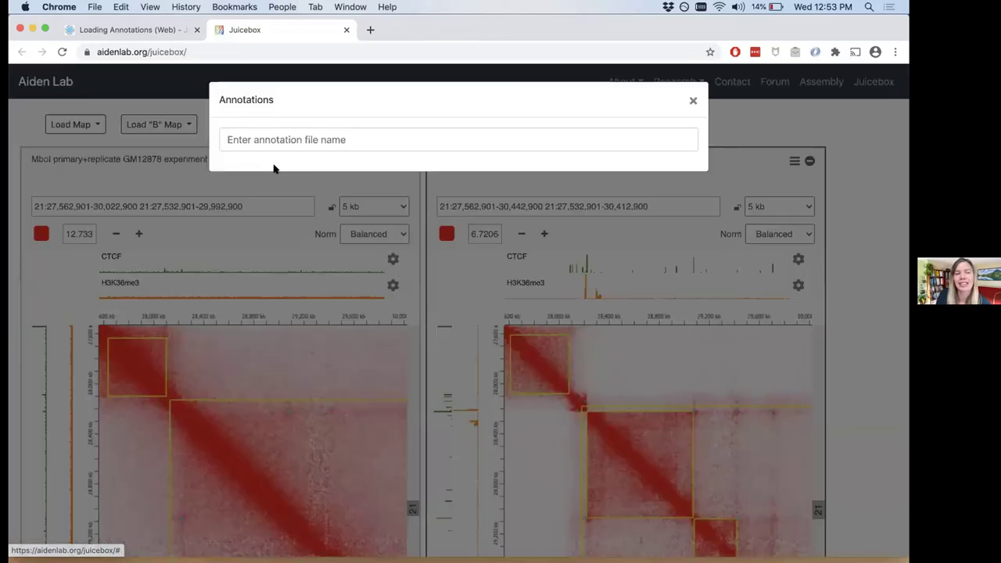
click(277, 140)
click(258, 168)
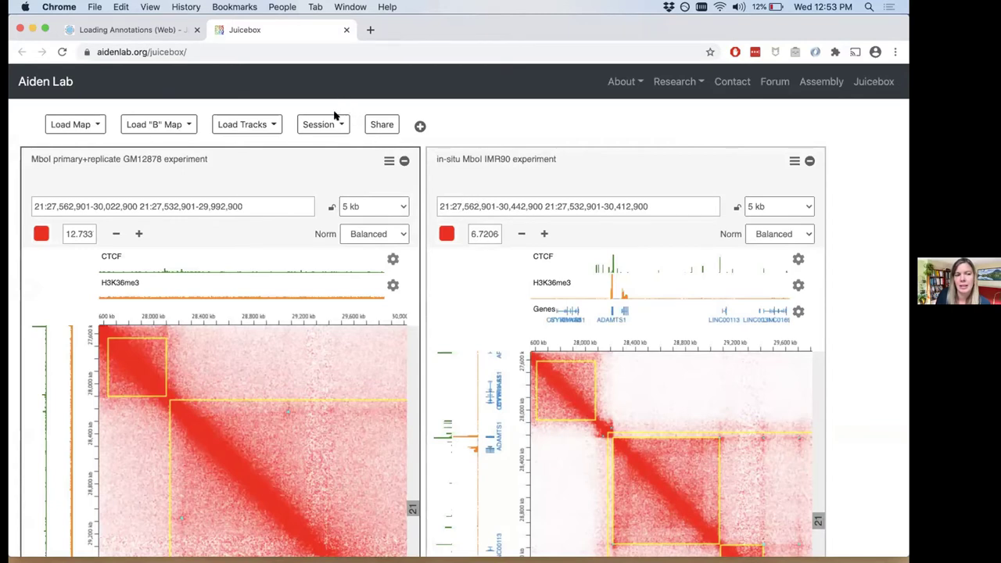
Add the Frequently Used Genes track to the GM12878 map and bring up the 'Comparing Maps (Web)' guide
click(272, 125)
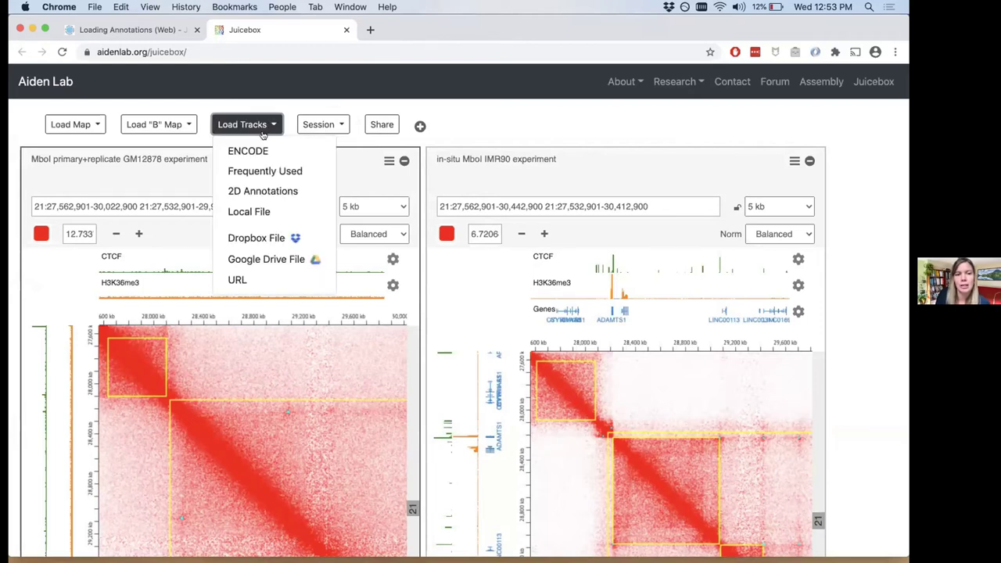
click(263, 171)
click(466, 136)
click(266, 167)
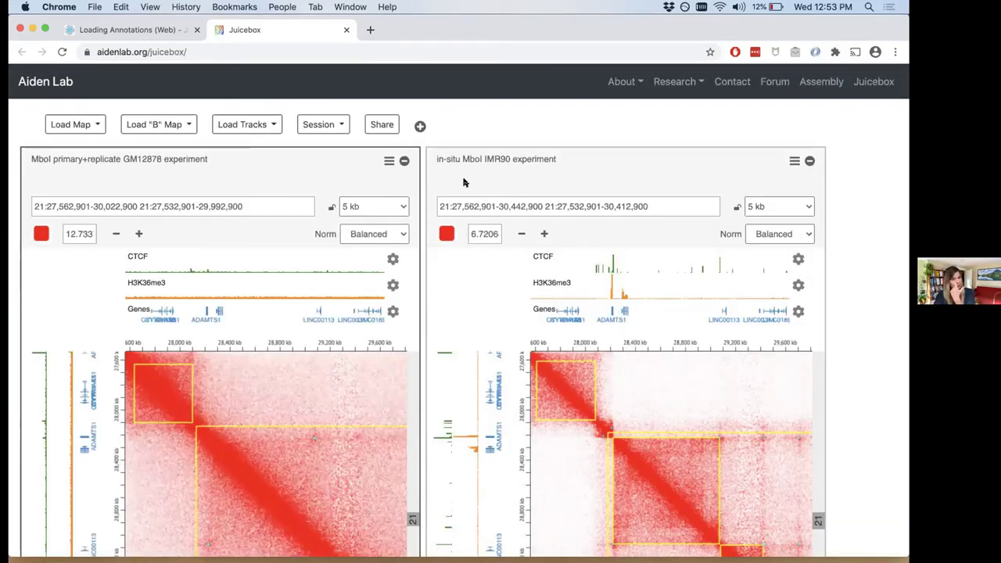
click(121, 29)
click(102, 240)
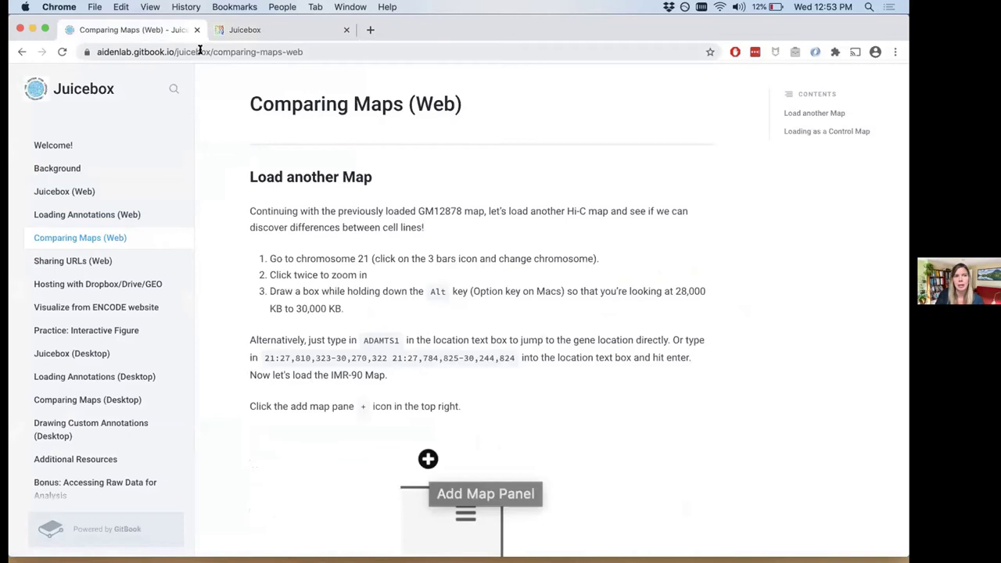
Read down the Comparing Maps (Web) page to the map-annotation steps, then go back to Juicebox
scroll(361, 275, down, 4)
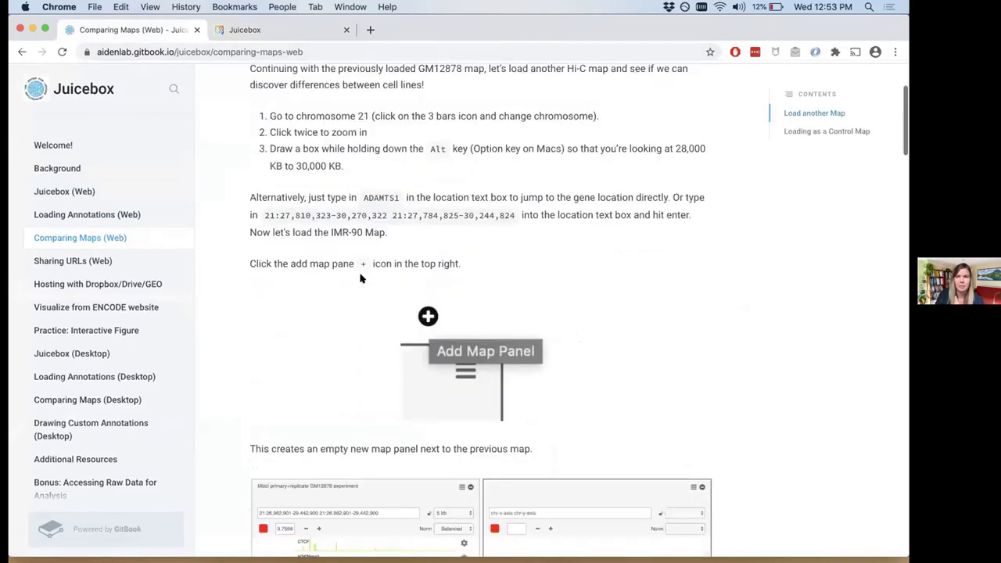
scroll(361, 279, down, 10)
scroll(360, 275, down, 4)
scroll(360, 276, down, 7)
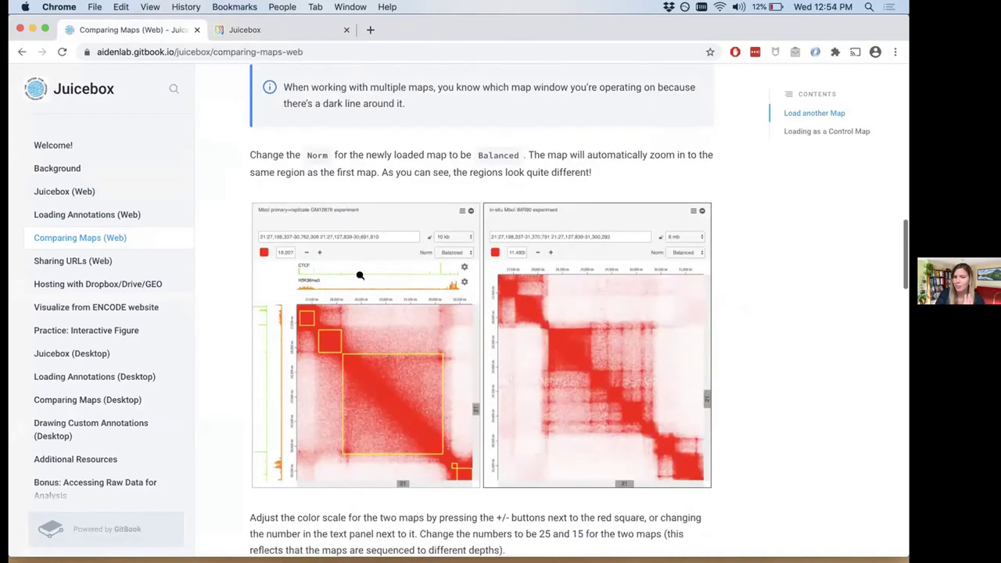
scroll(359, 275, down, 6)
scroll(359, 275, up, 6)
scroll(359, 275, down, 8)
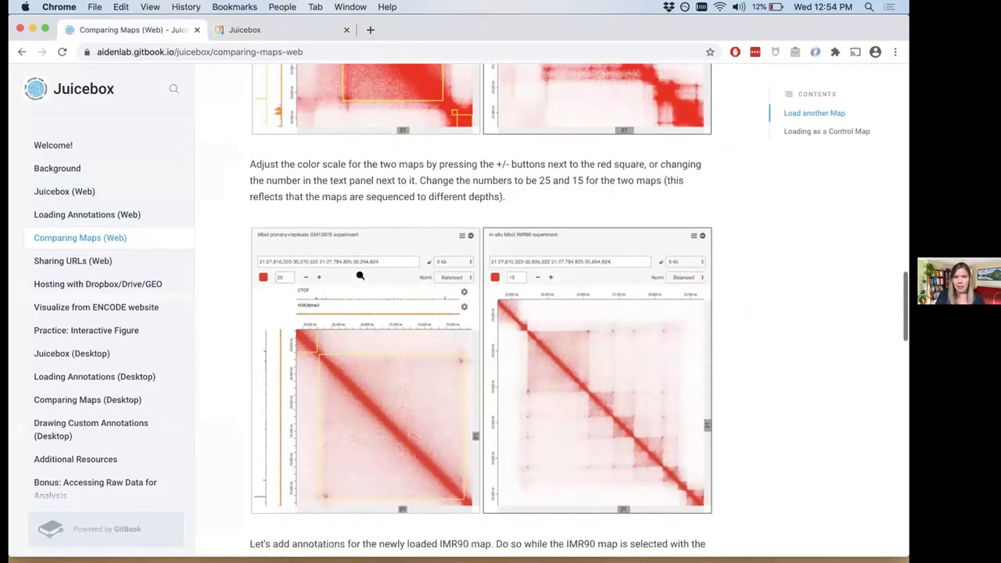
scroll(359, 275, down, 2)
scroll(360, 275, down, 3)
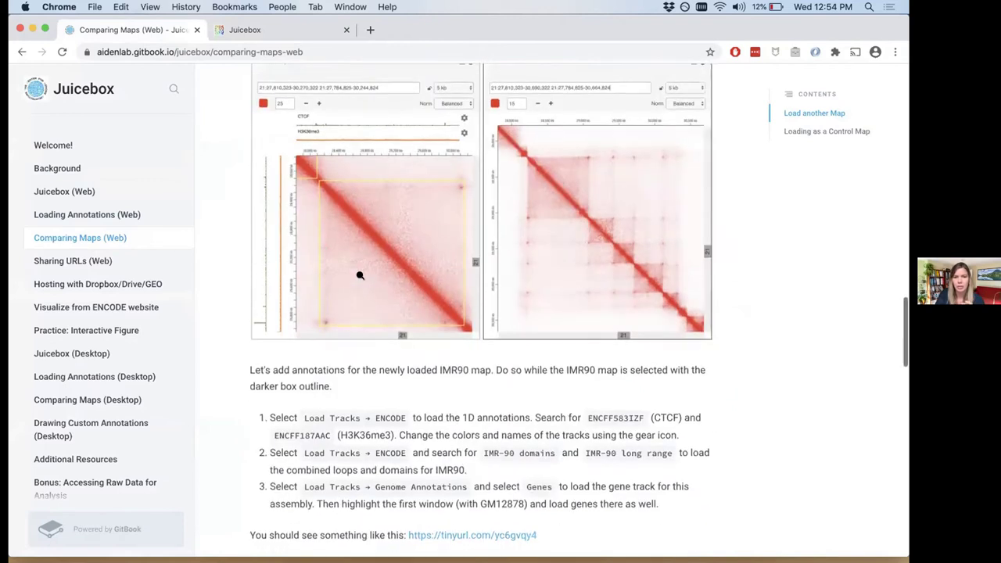
scroll(360, 275, up, 3)
scroll(360, 275, down, 5)
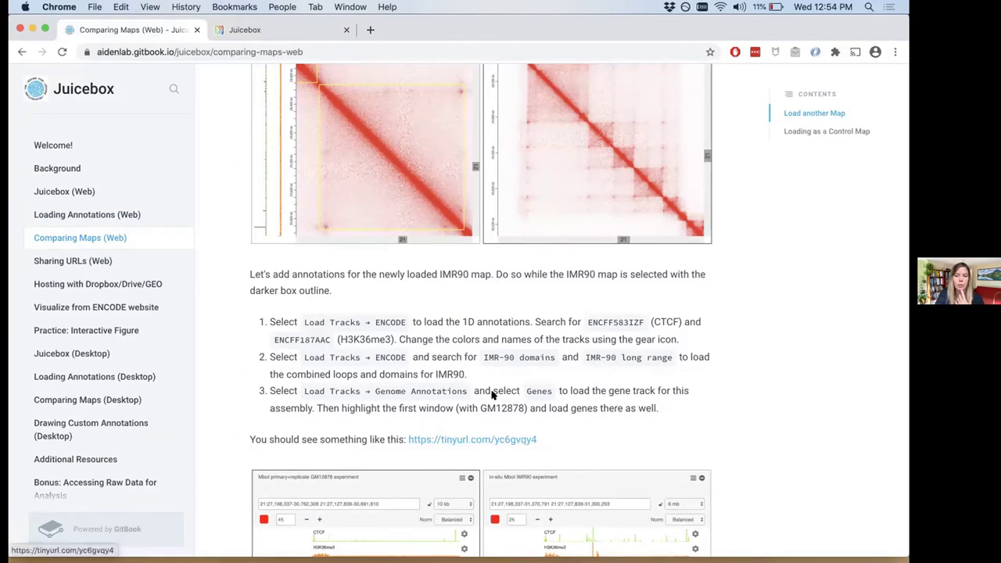
scroll(490, 398, down, 2)
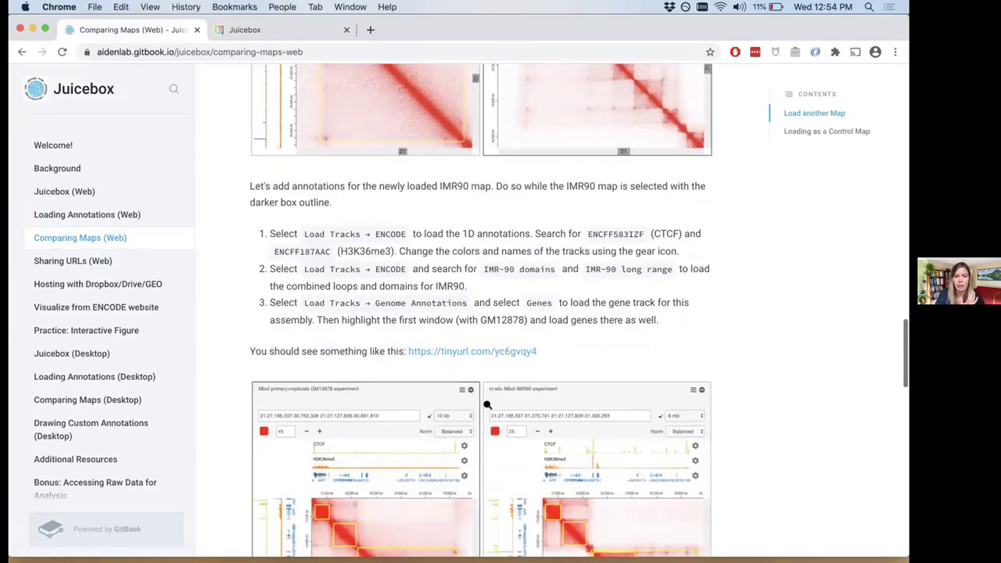
scroll(486, 404, down, 1)
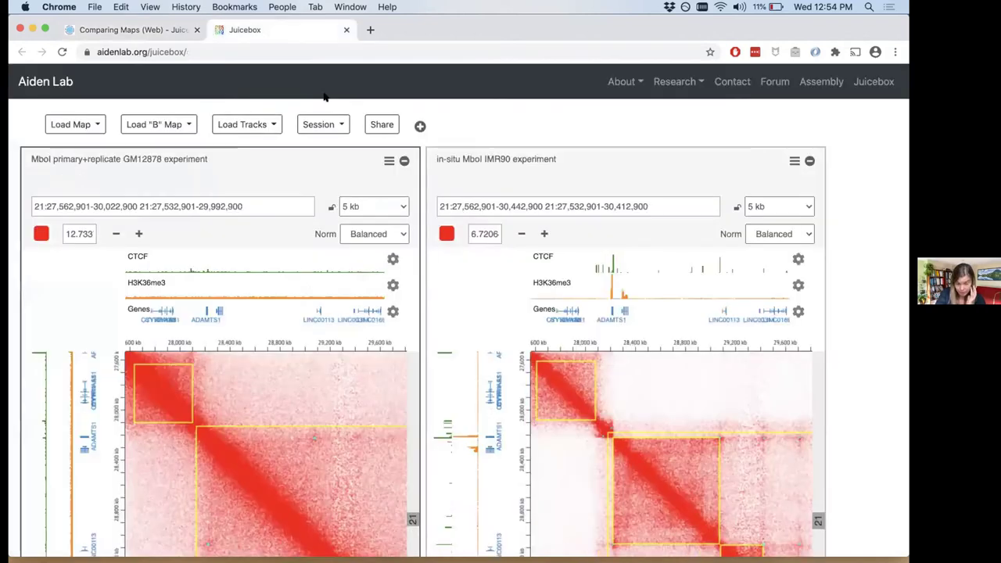
click(288, 33)
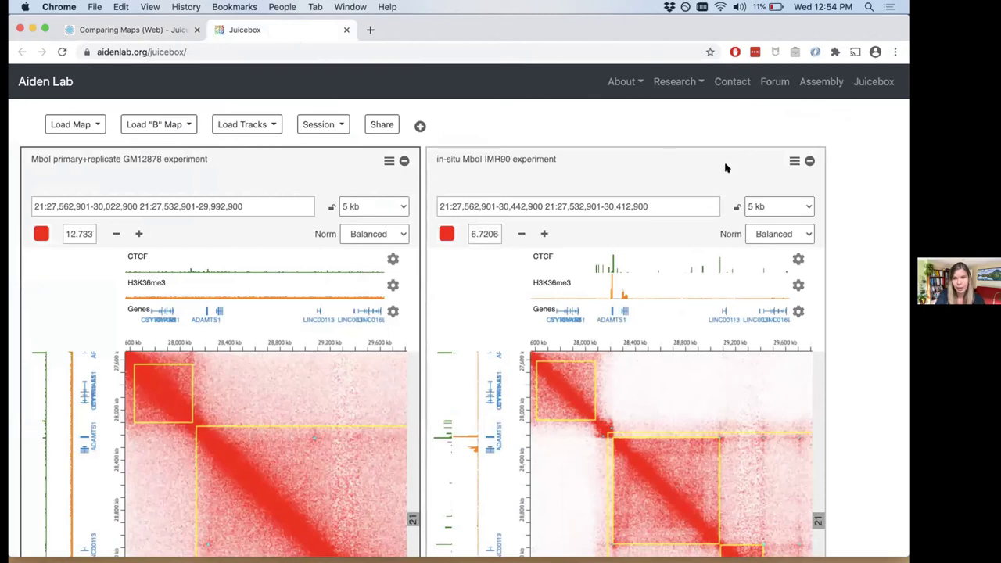
scroll(852, 271, down, 5)
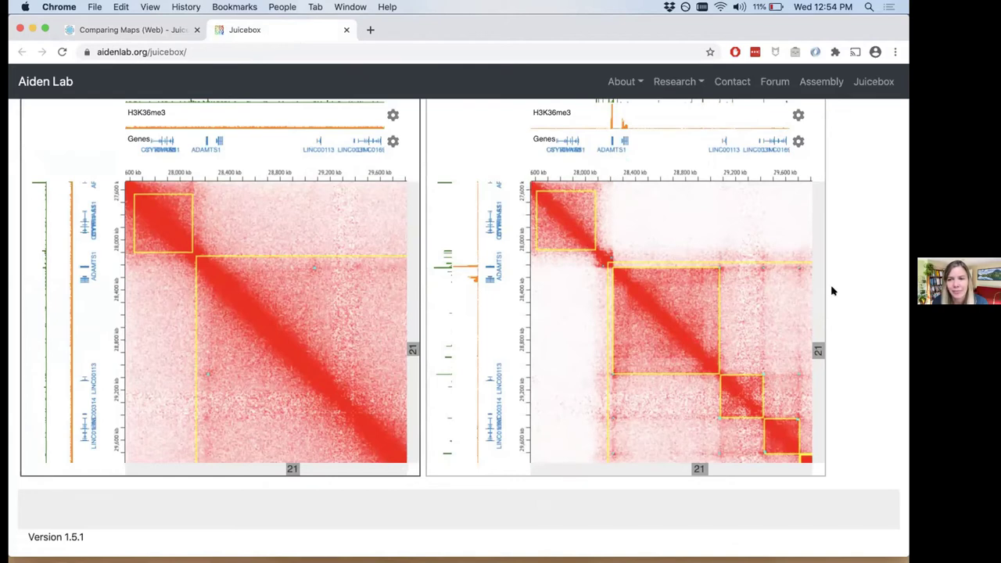
scroll(832, 291, up, 3)
scroll(832, 291, up, 2)
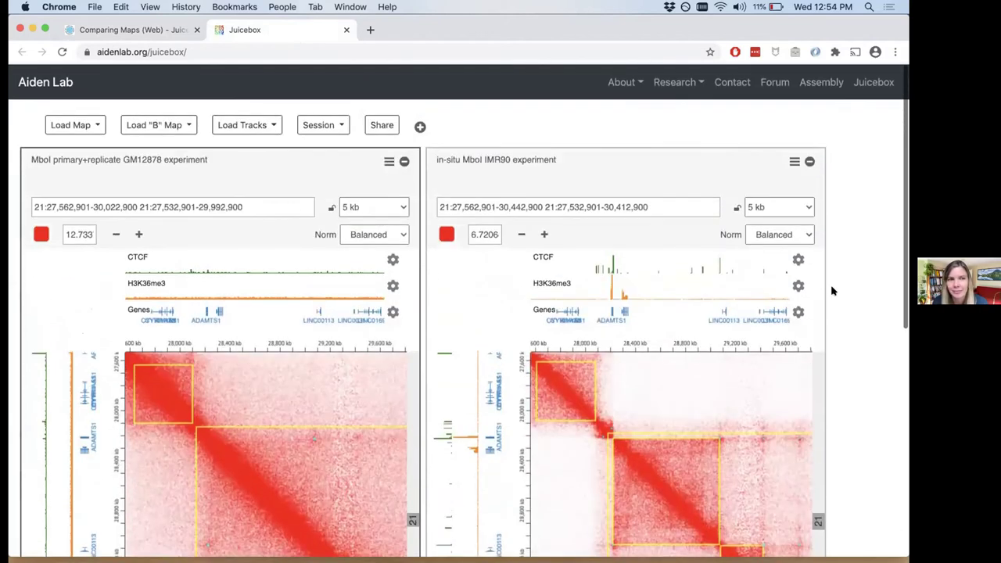
scroll(831, 289, down, 1)
scroll(831, 288, down, 3)
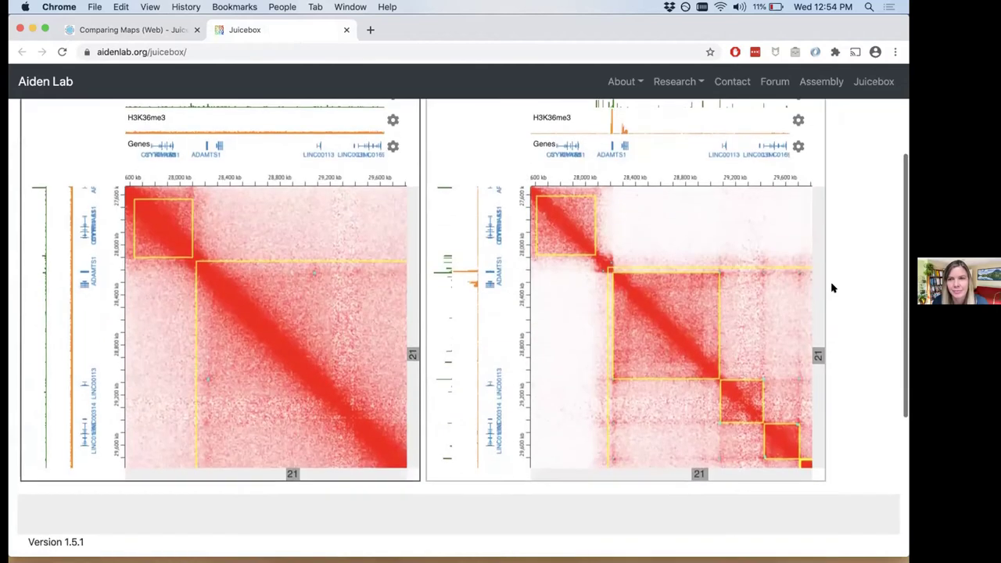
scroll(831, 288, up, 2)
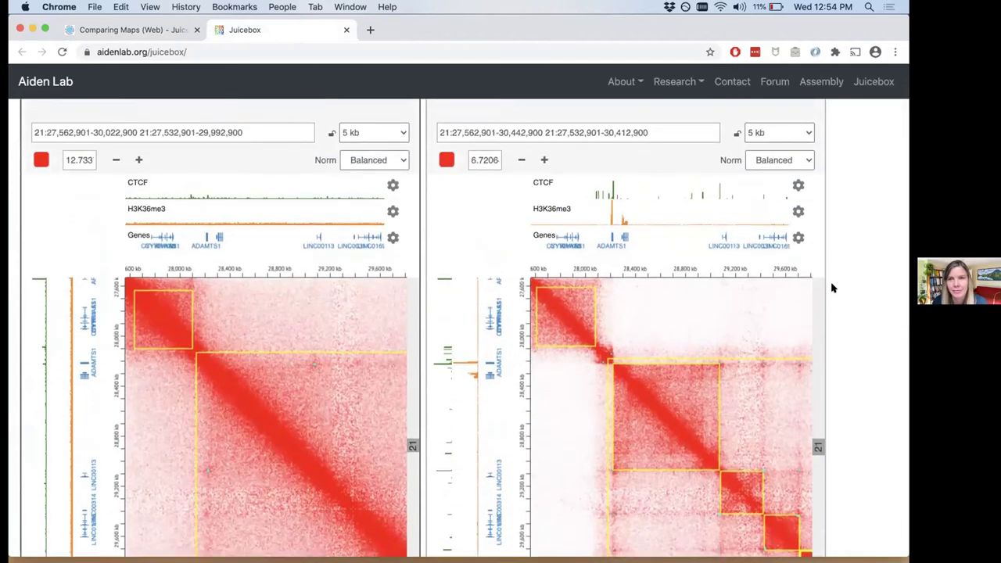
scroll(832, 288, up, 2)
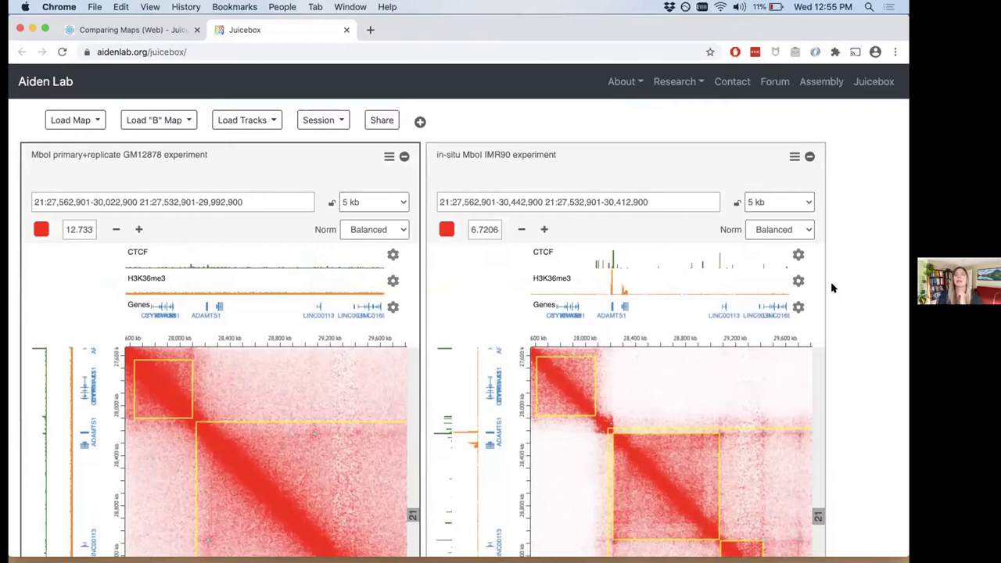
scroll(832, 289, up, 1)
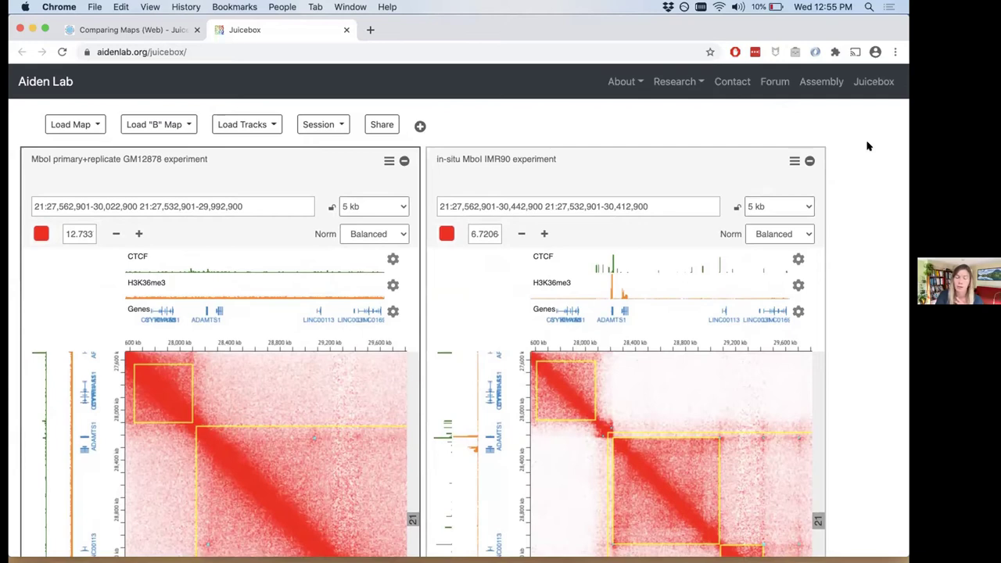
scroll(866, 147, down, 1)
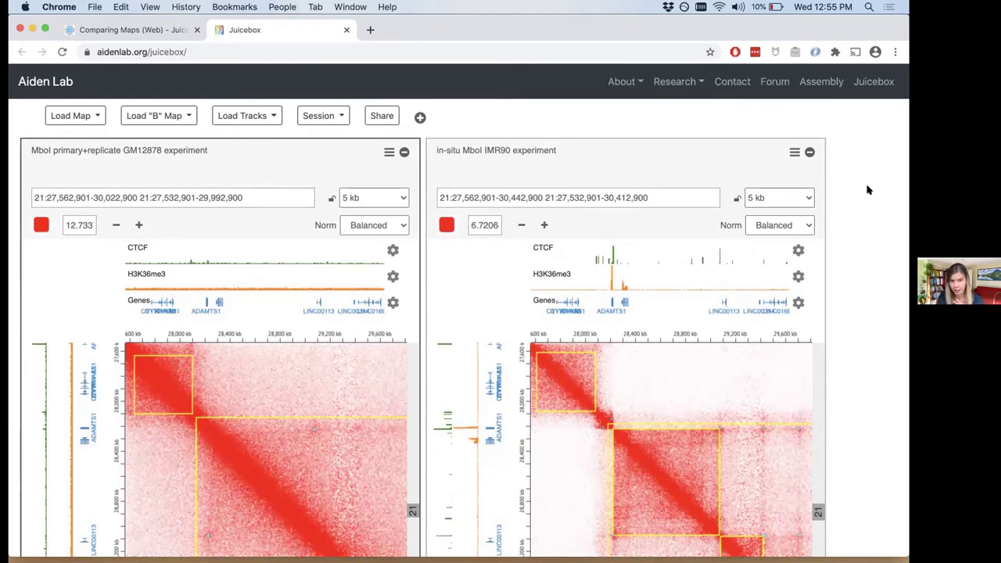
scroll(866, 190, down, 1)
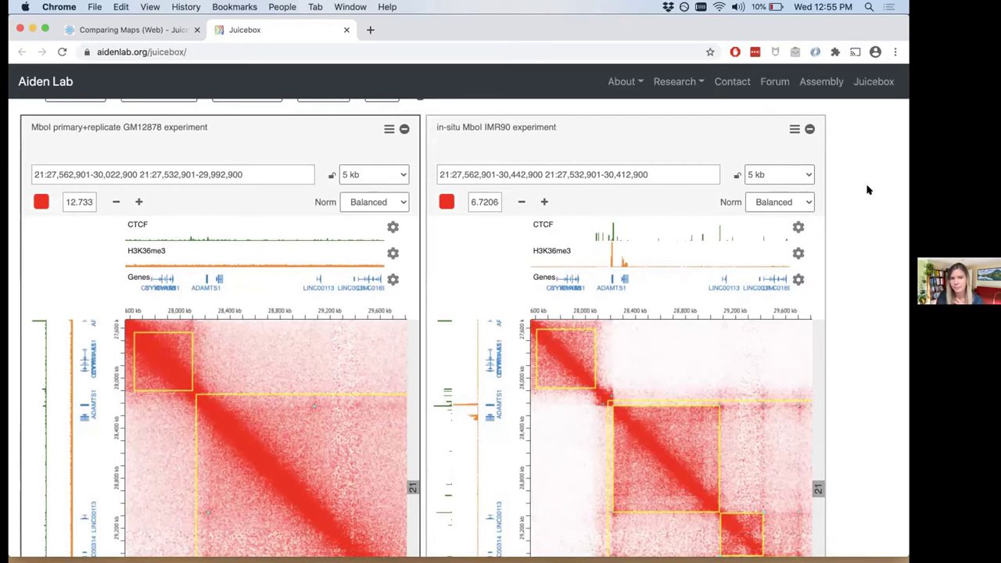
scroll(866, 190, down, 1)
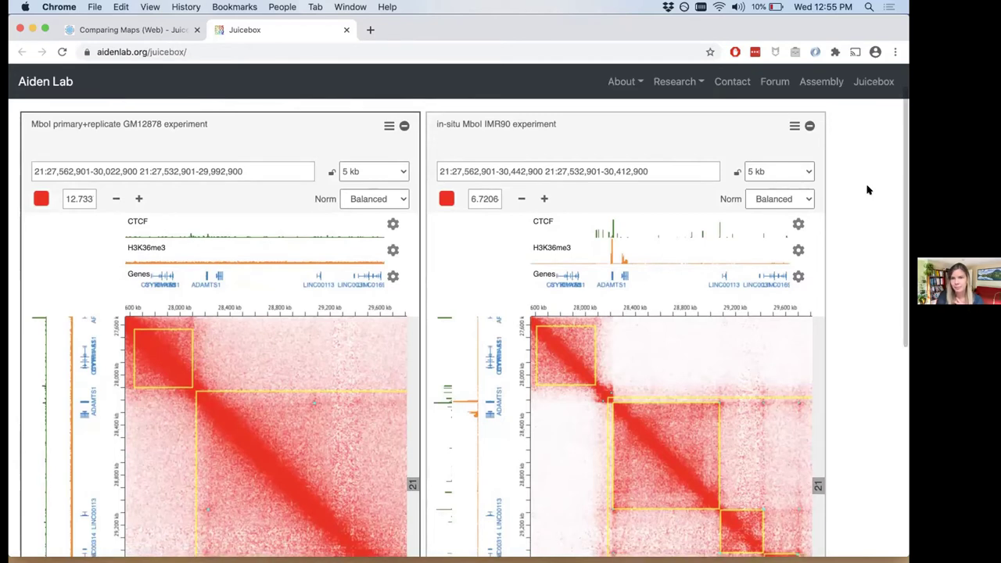
scroll(866, 190, down, 3)
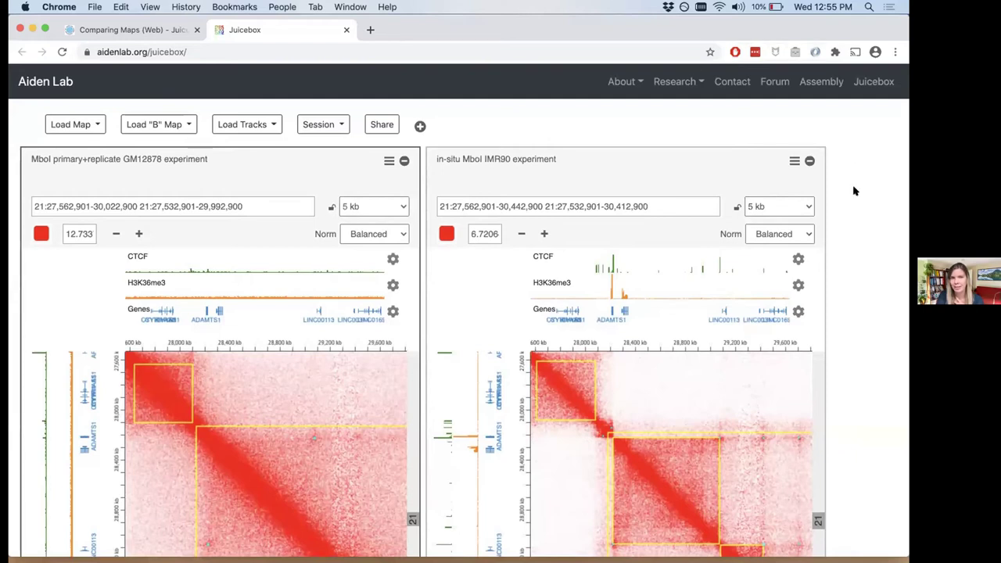
mouse_move(794, 559)
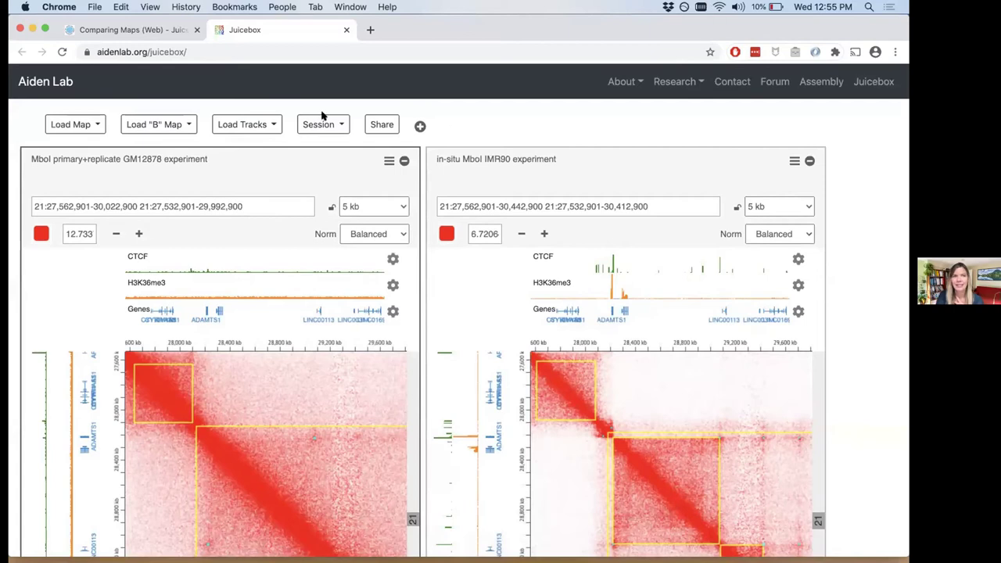
click(271, 125)
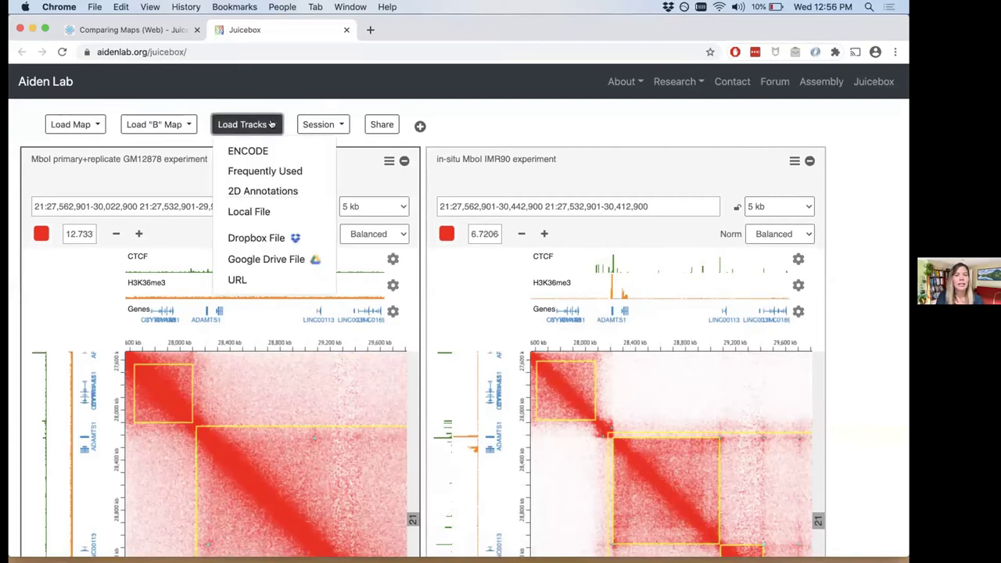
click(270, 170)
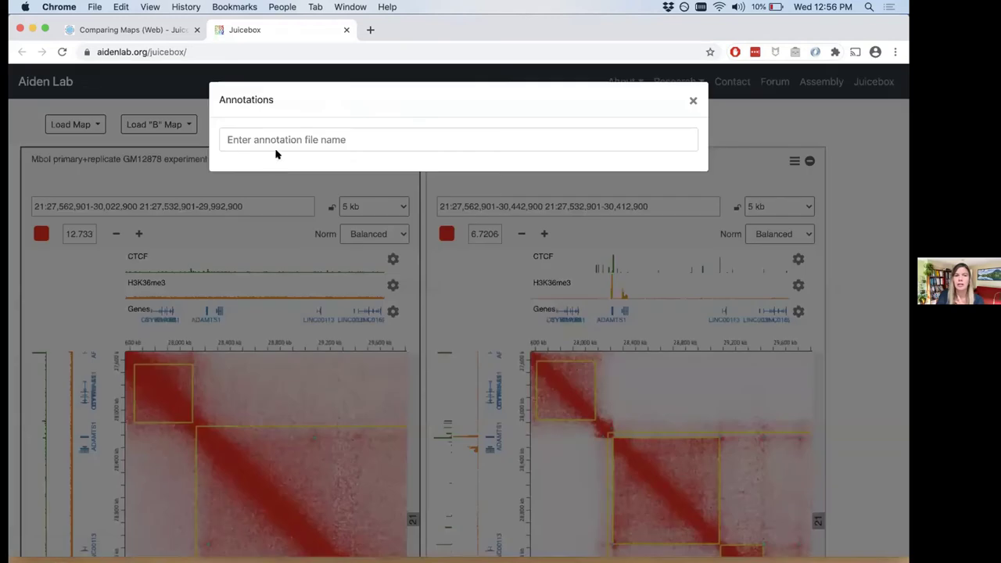
click(287, 139)
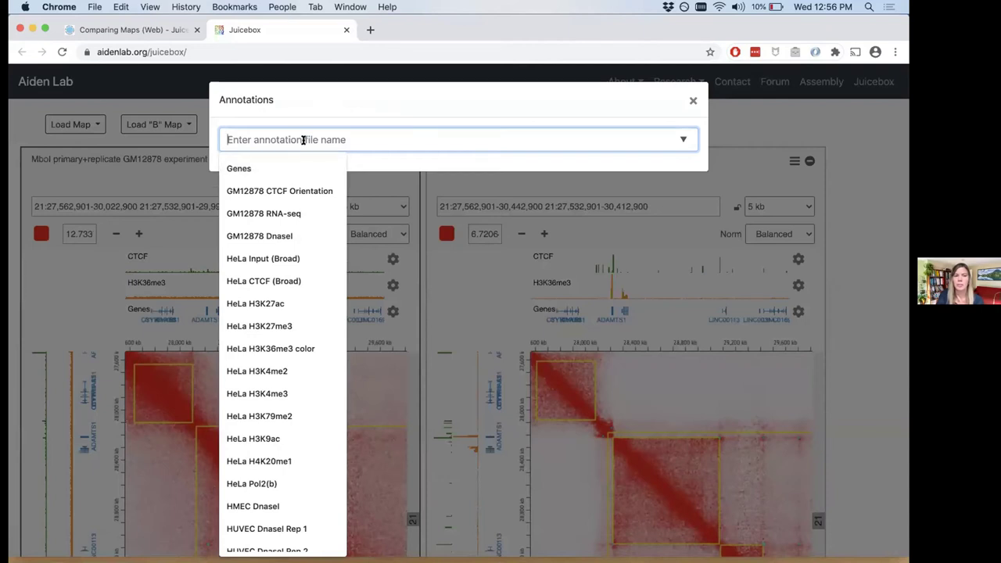
click(547, 169)
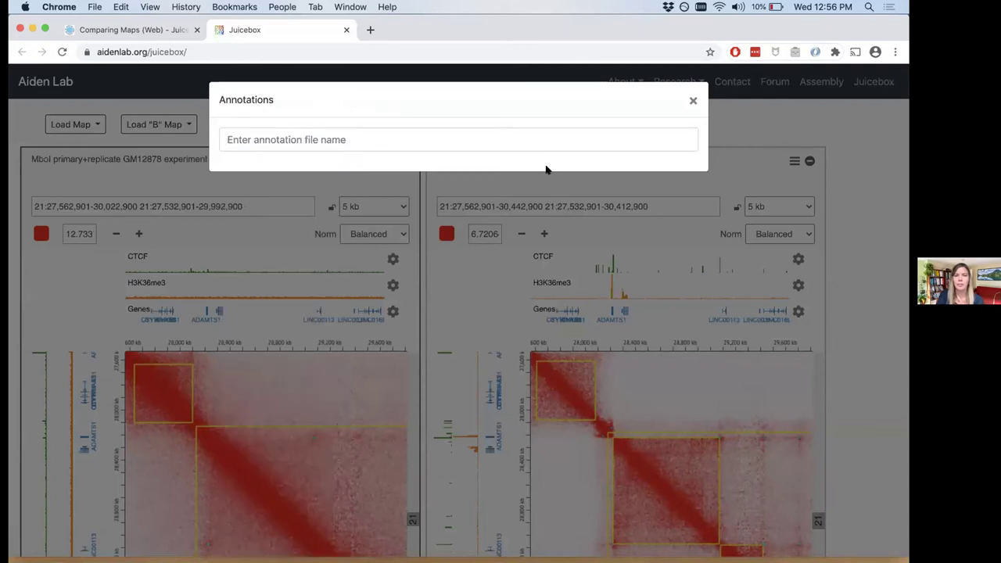
click(485, 141)
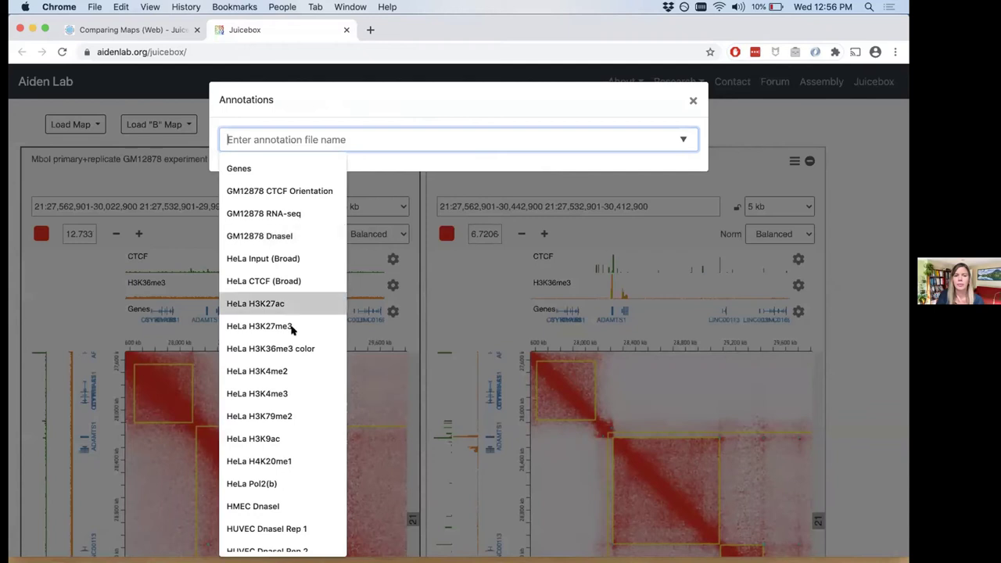
scroll(290, 331, down, 4)
scroll(290, 332, down, 2)
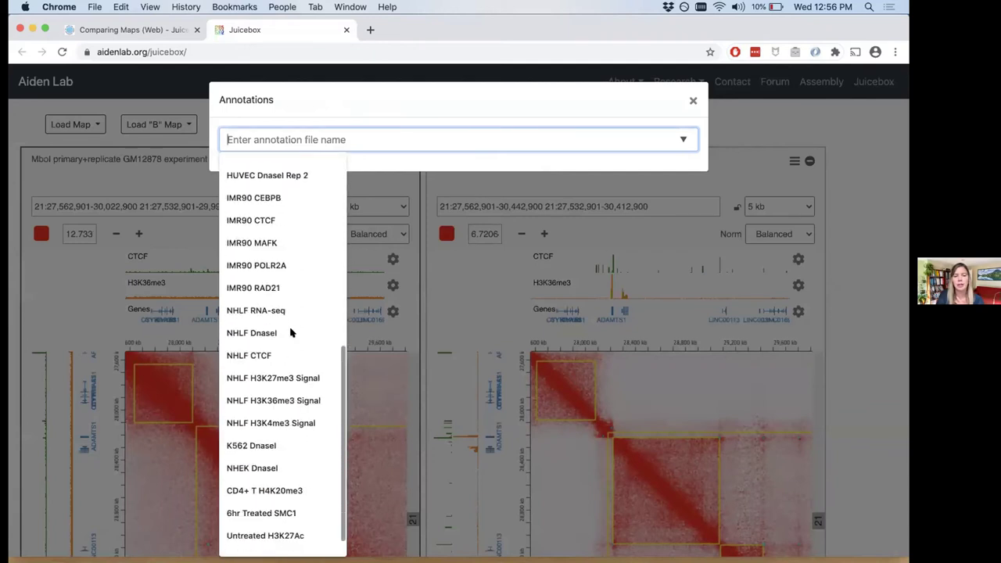
scroll(290, 332, up, 6)
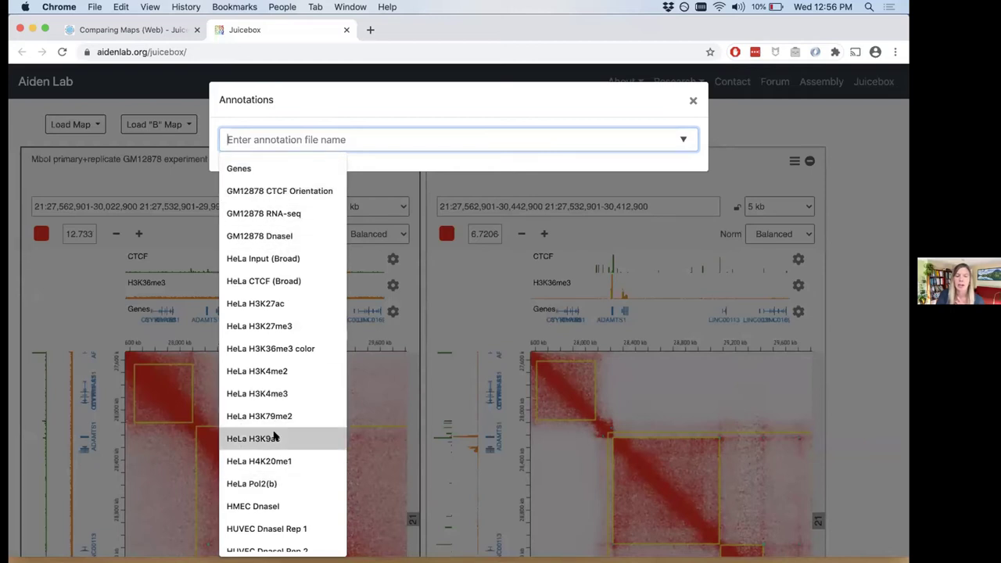
scroll(274, 436, down, 5)
scroll(273, 437, down, 3)
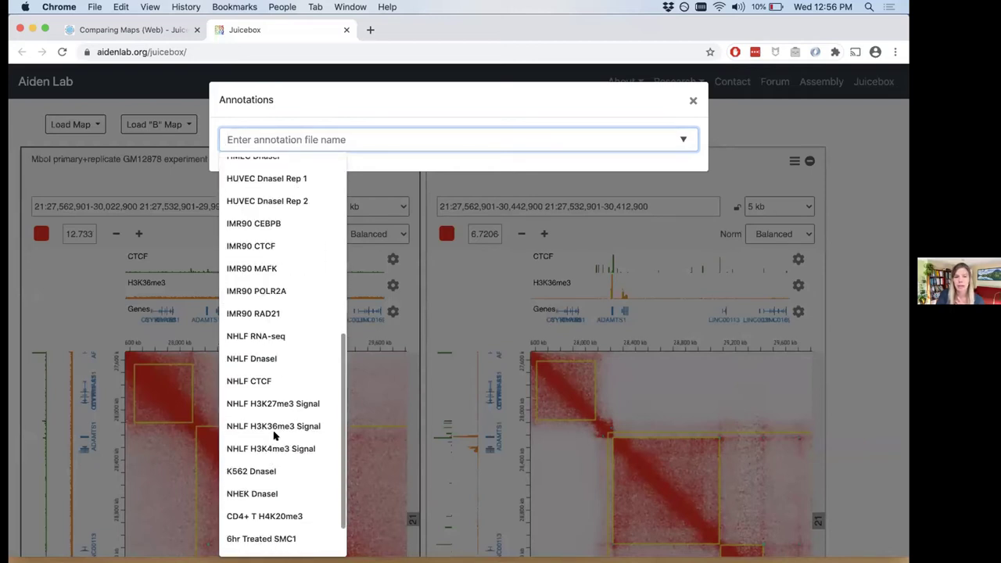
scroll(313, 352, up, 10)
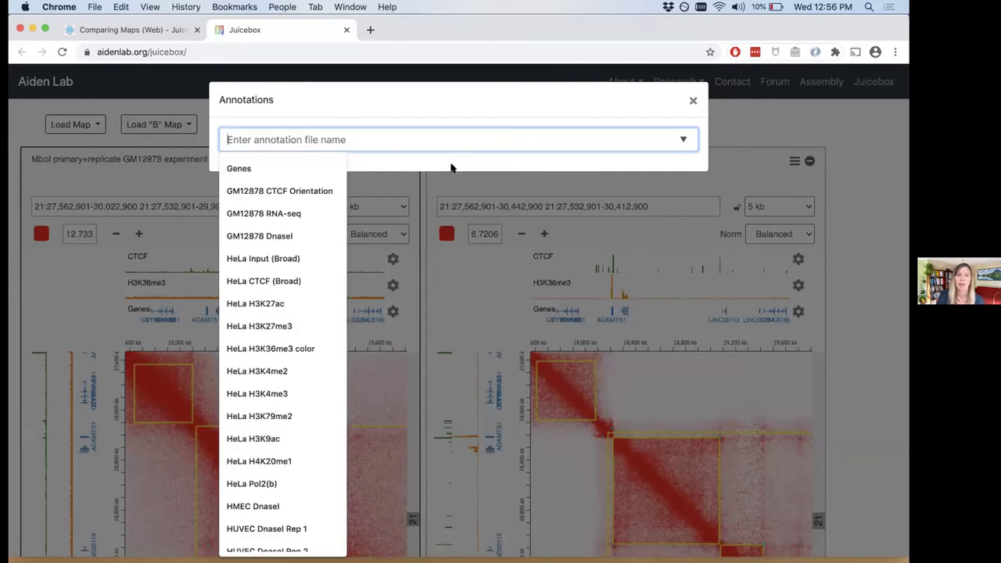
click(453, 161)
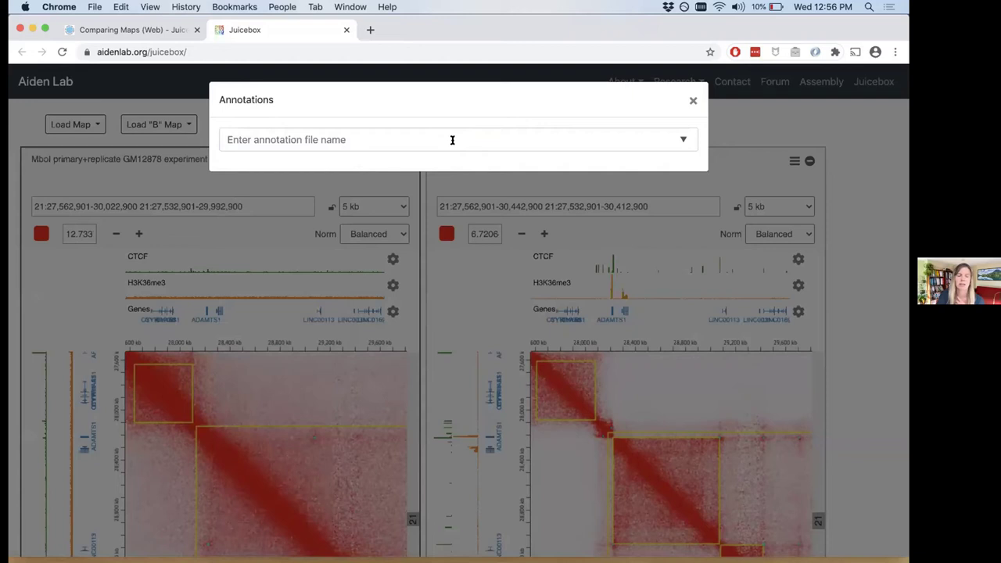
click(451, 140)
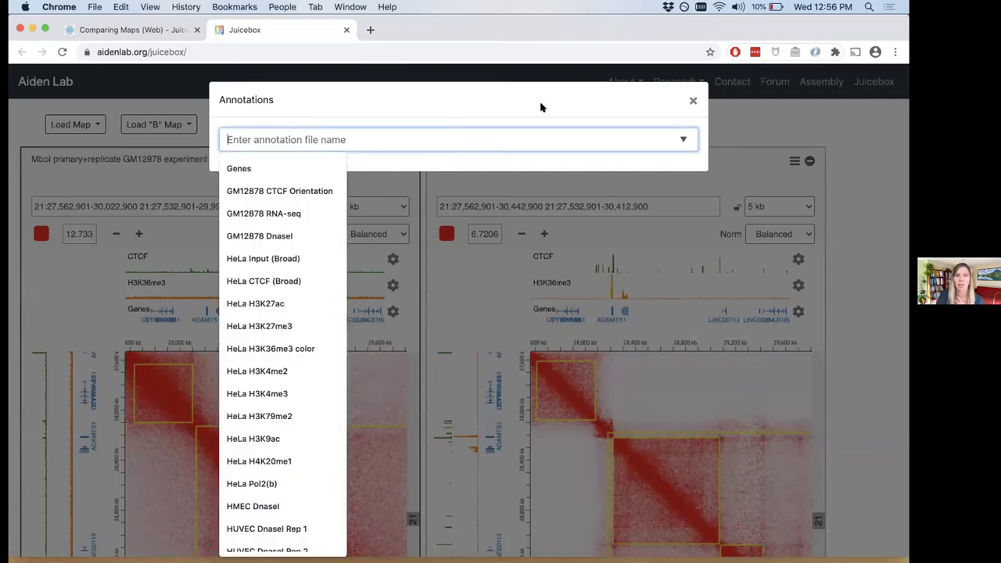
click(618, 108)
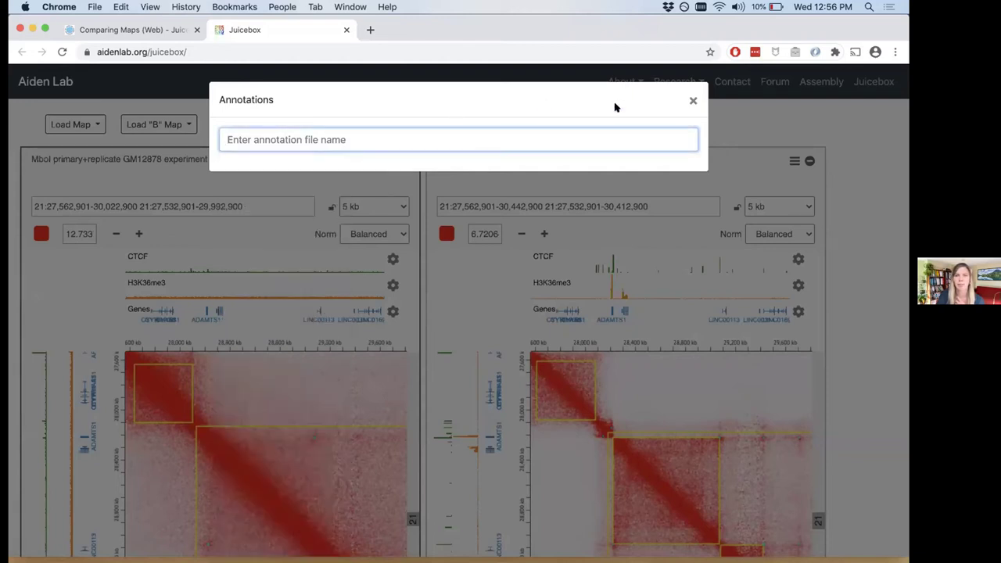
click(693, 101)
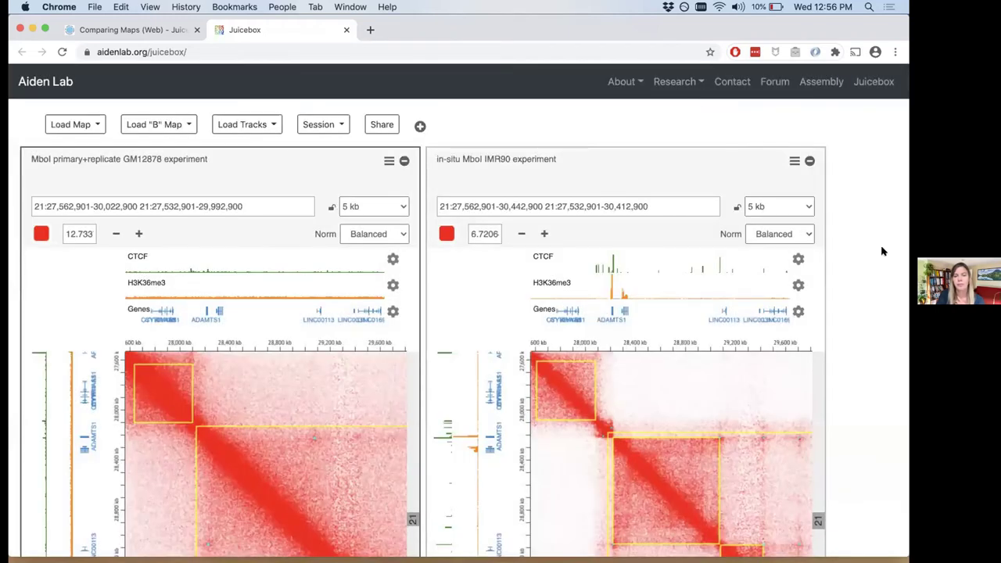
scroll(882, 251, down, 2)
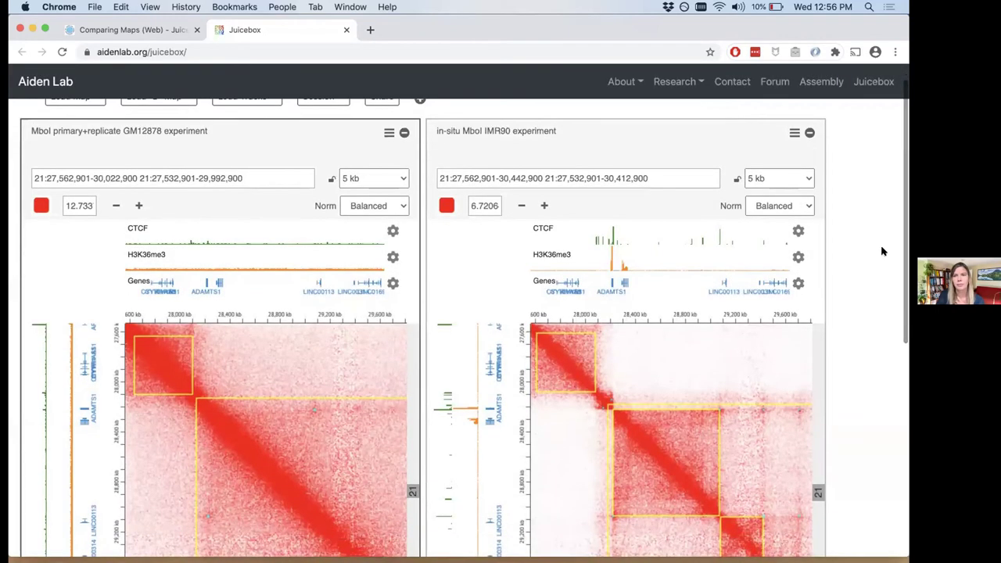
scroll(881, 251, down, 1)
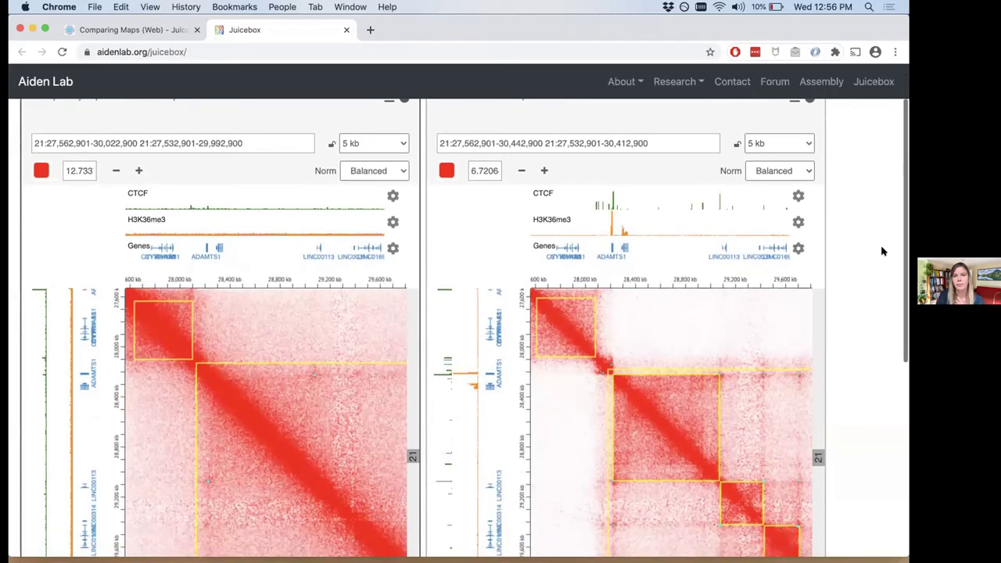
scroll(882, 251, down, 2)
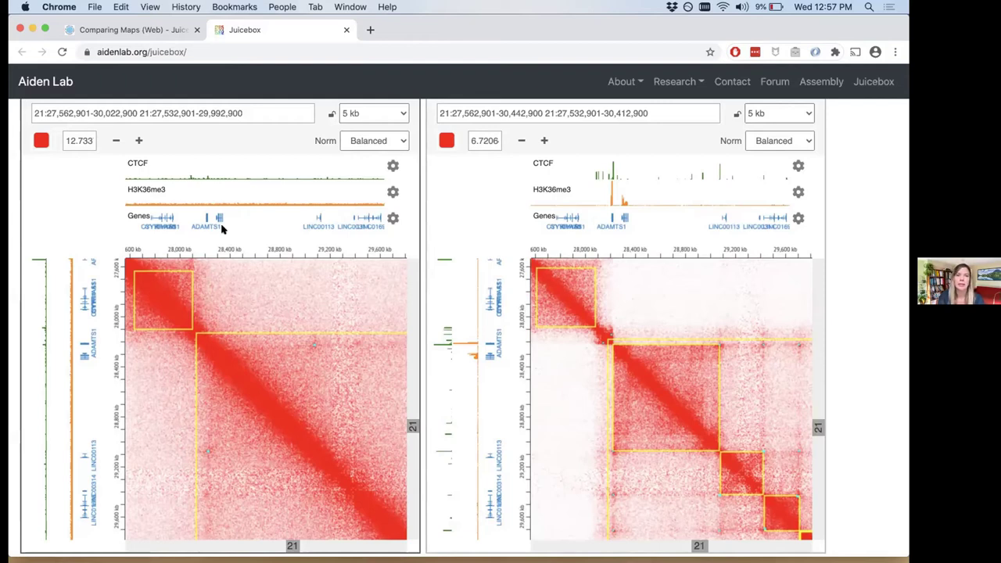
scroll(146, 201, up, 2)
scroll(146, 201, up, 1)
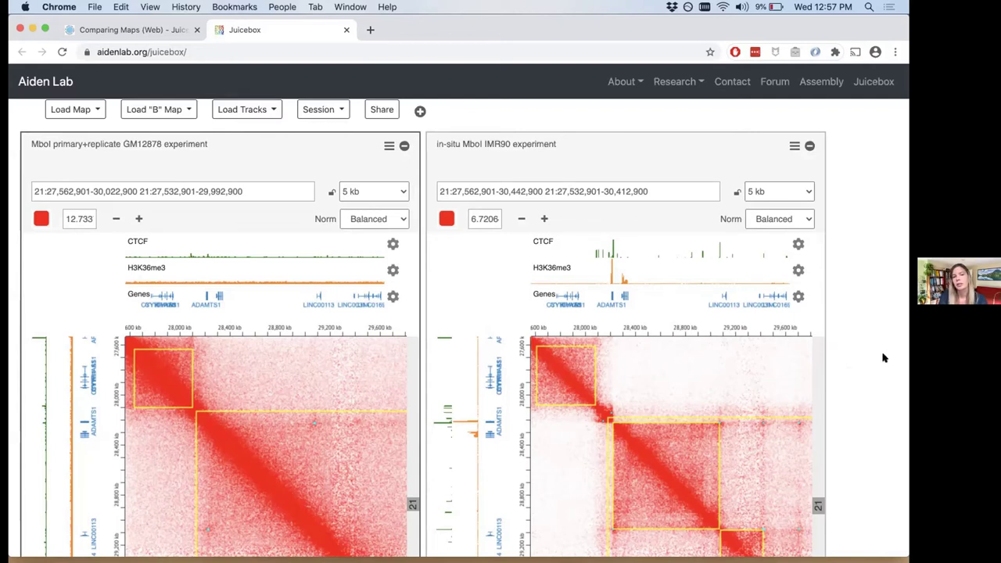
Scroll the page to compare domains and tracks of the GM12878 and IMR90 chr21 panels
scroll(883, 358, down, 1)
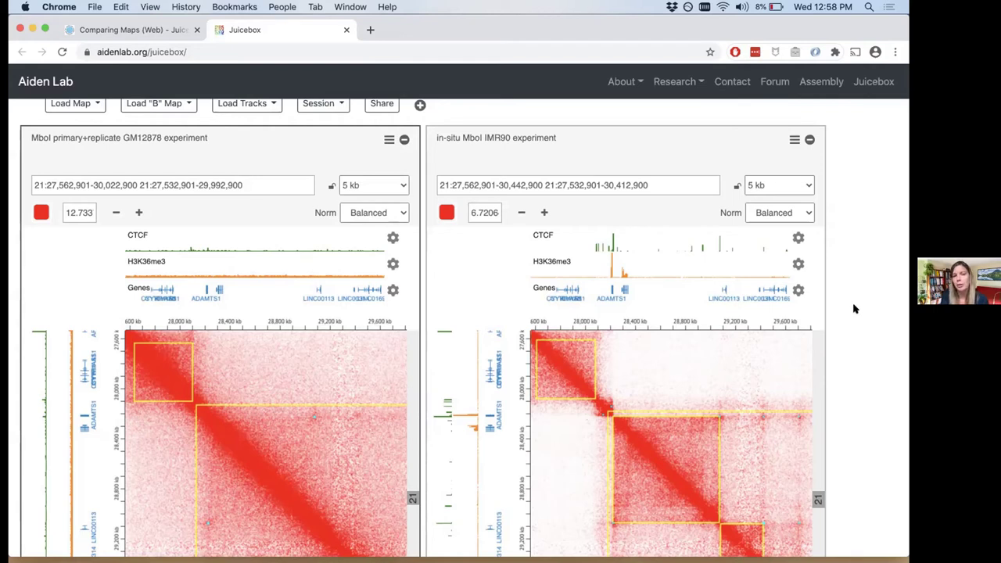
scroll(853, 308, down, 2)
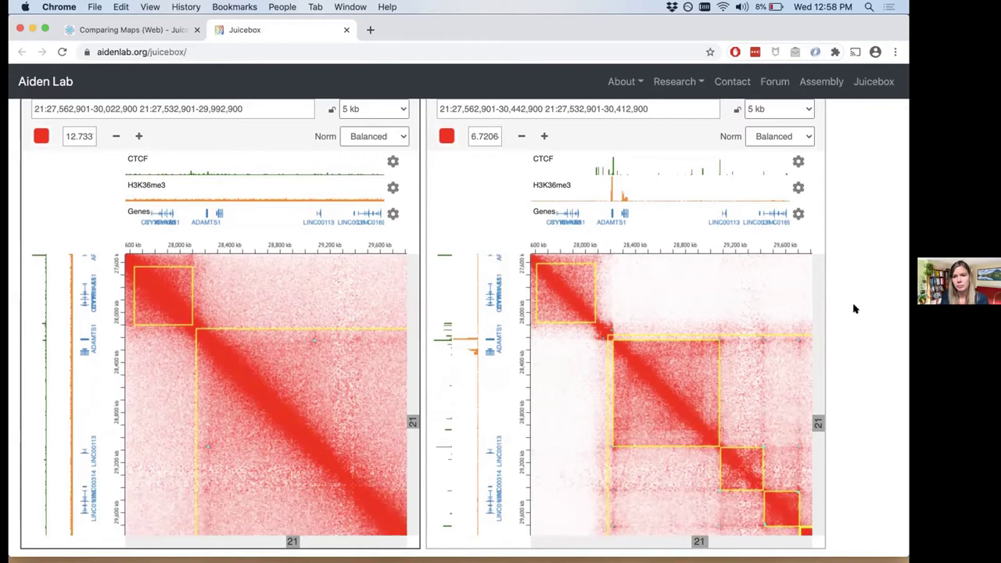
scroll(854, 309, up, 1)
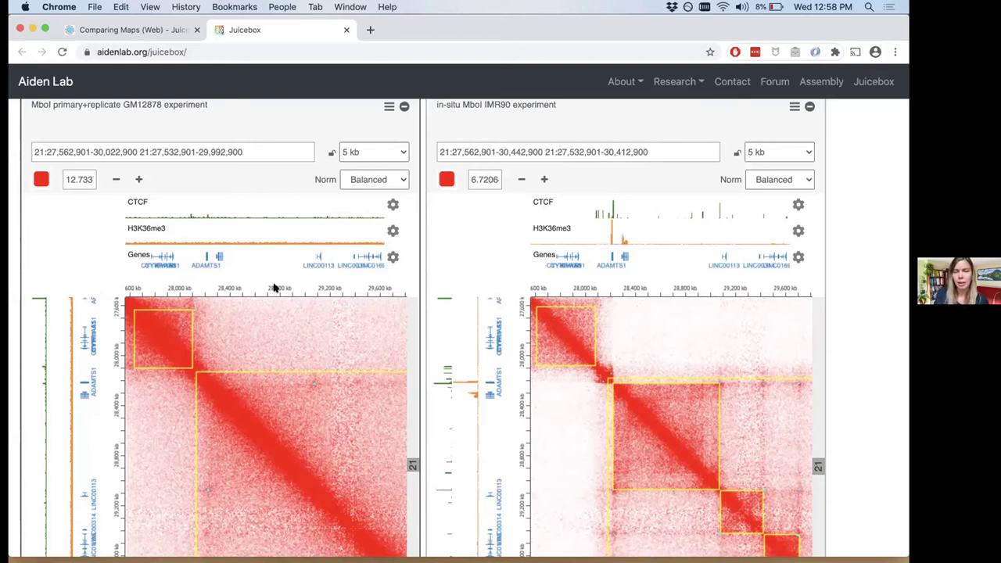
scroll(294, 273, down, 1)
scroll(295, 273, up, 1)
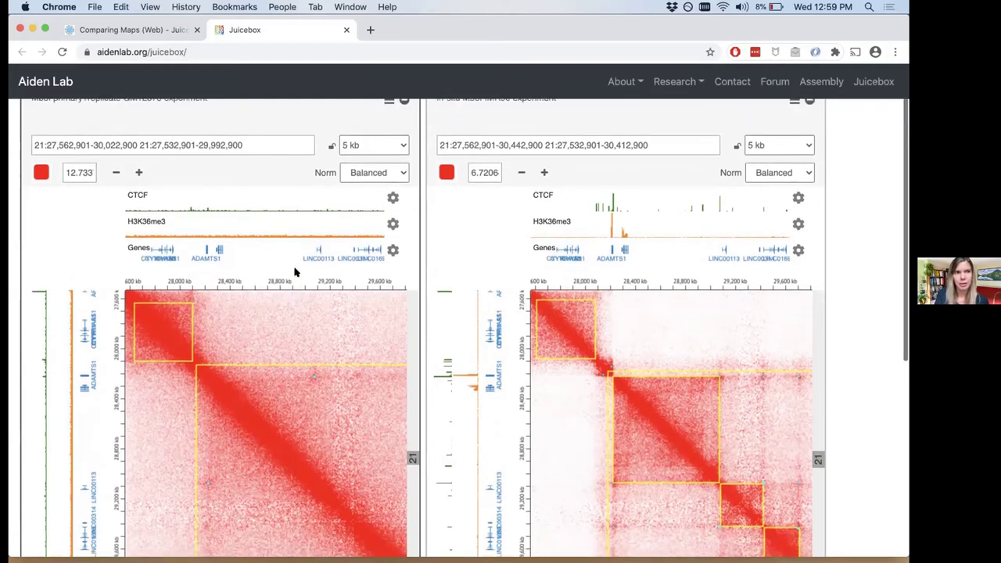
scroll(293, 273, down, 2)
scroll(293, 273, up, 1)
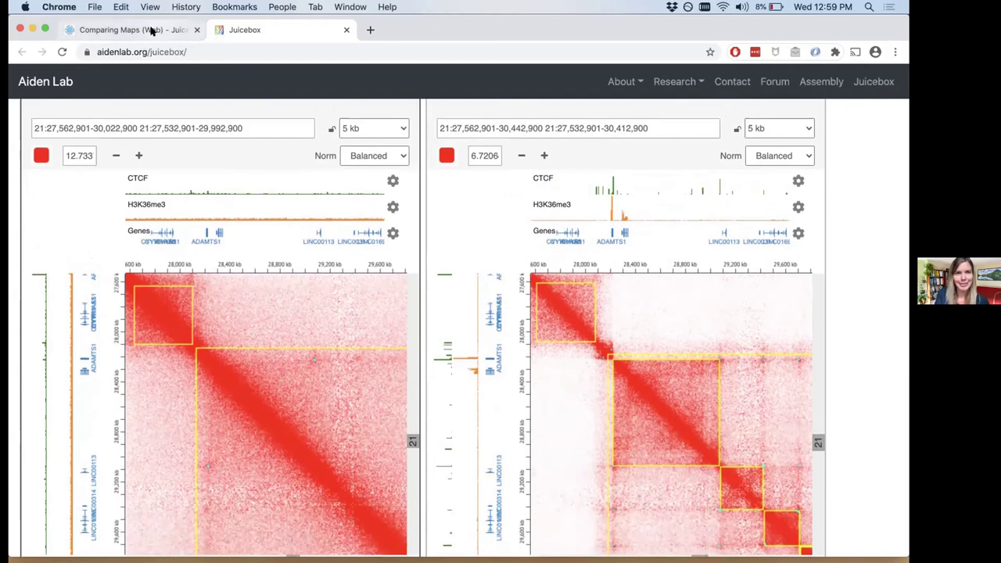
click(151, 29)
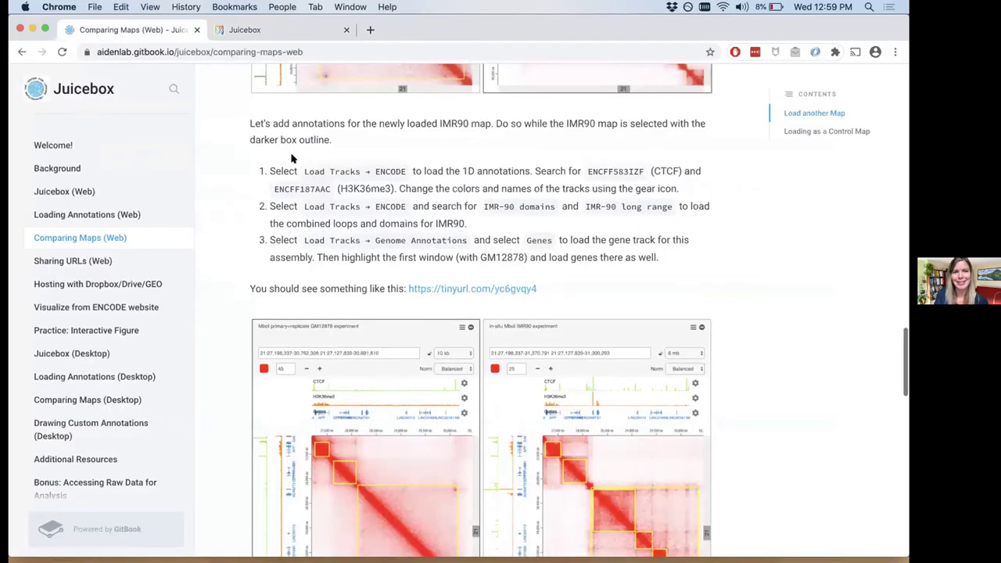
scroll(293, 157, down, 1)
scroll(291, 156, down, 5)
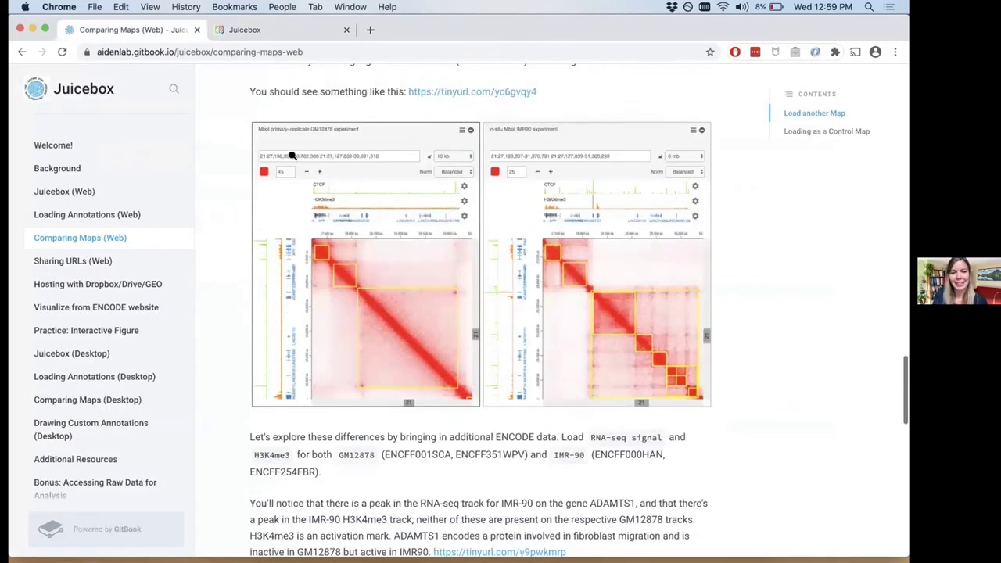
scroll(292, 155, down, 4)
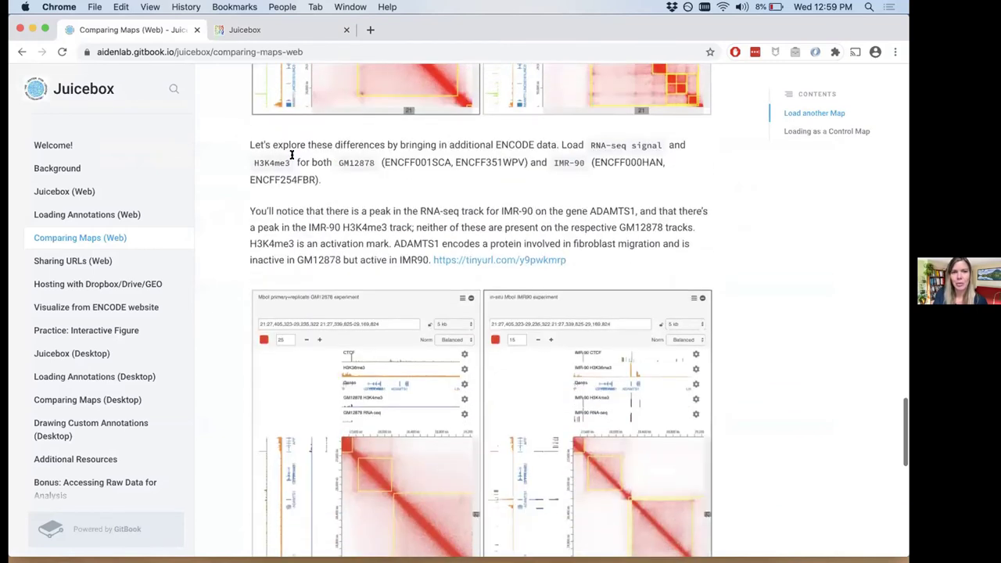
scroll(291, 154, up, 1)
scroll(292, 154, down, 1)
scroll(291, 155, up, 1)
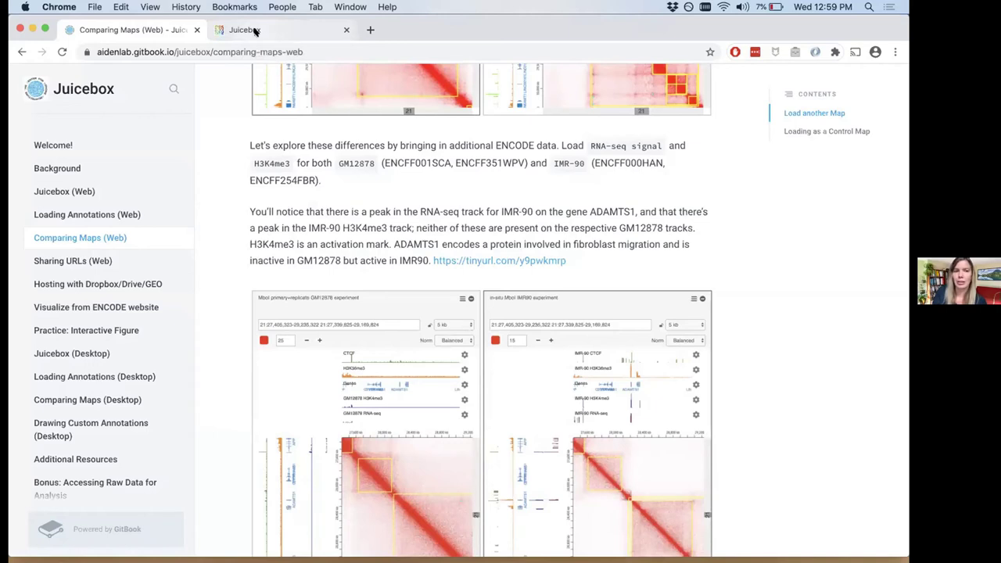
click(255, 31)
scroll(294, 154, up, 3)
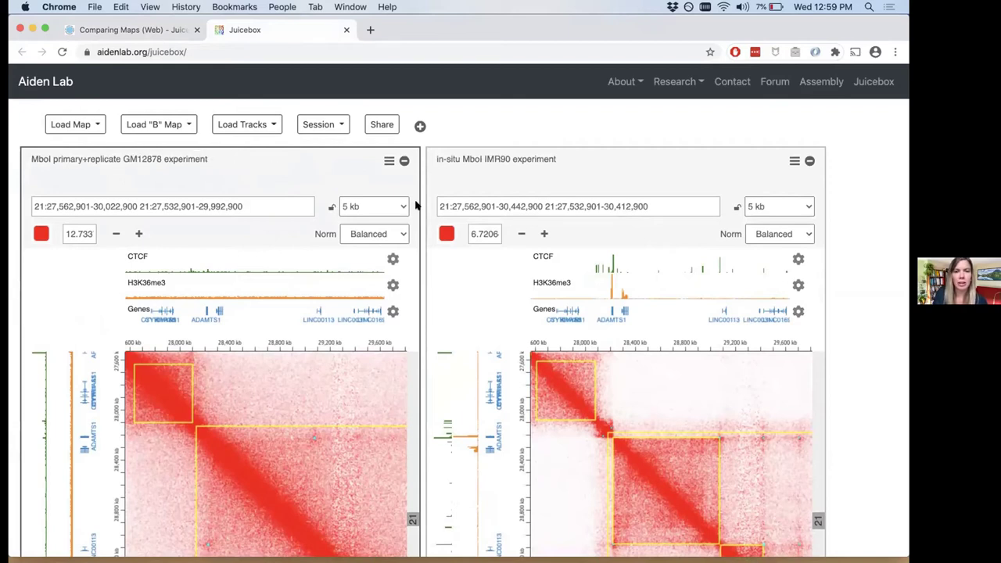
Open the ENCODE catalogue and replace the old search with 'GM12878 RNA-seq signal'
click(275, 124)
click(271, 151)
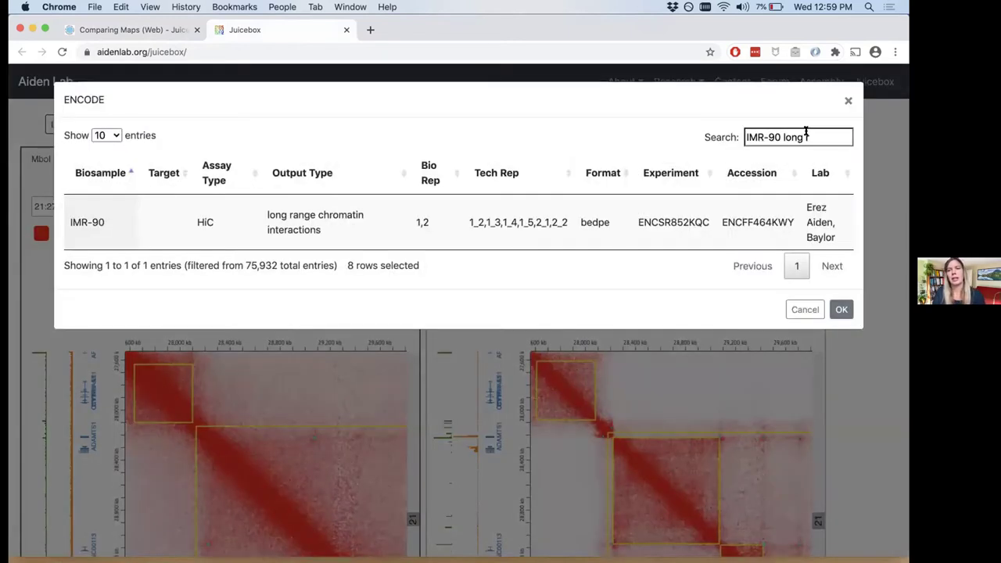
click(806, 137)
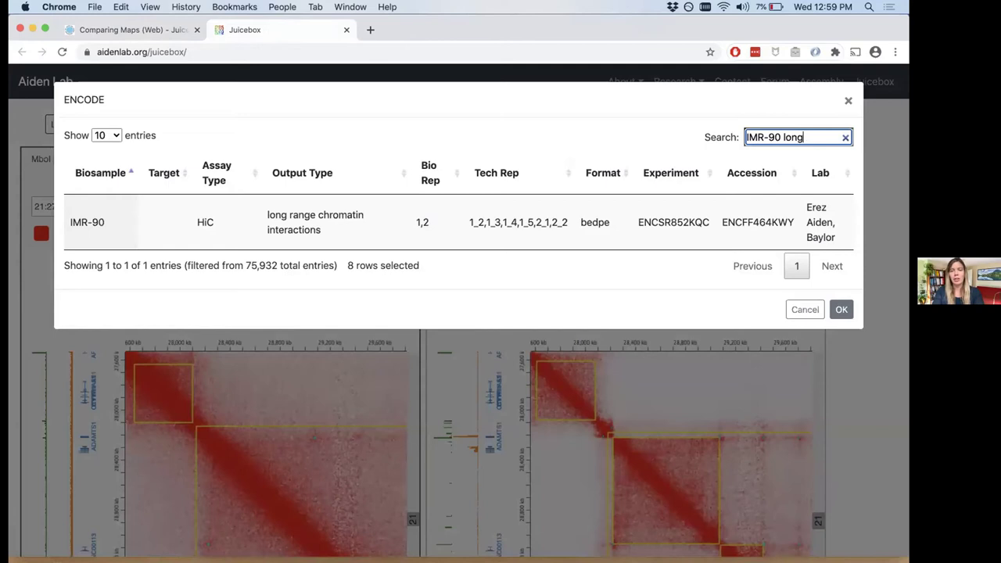
key(super+a)
key(BackSpace)
text(GM)
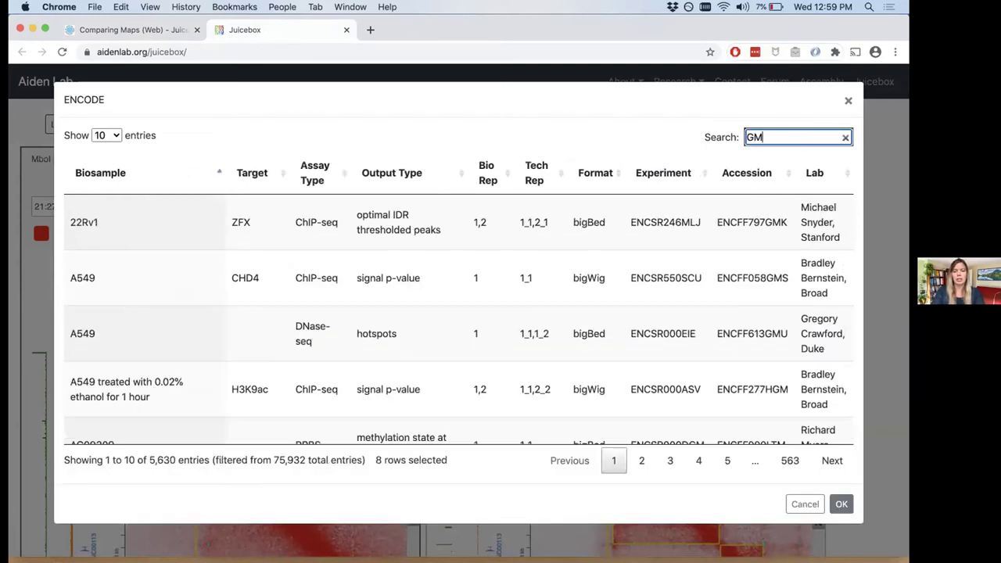
text(12878 )
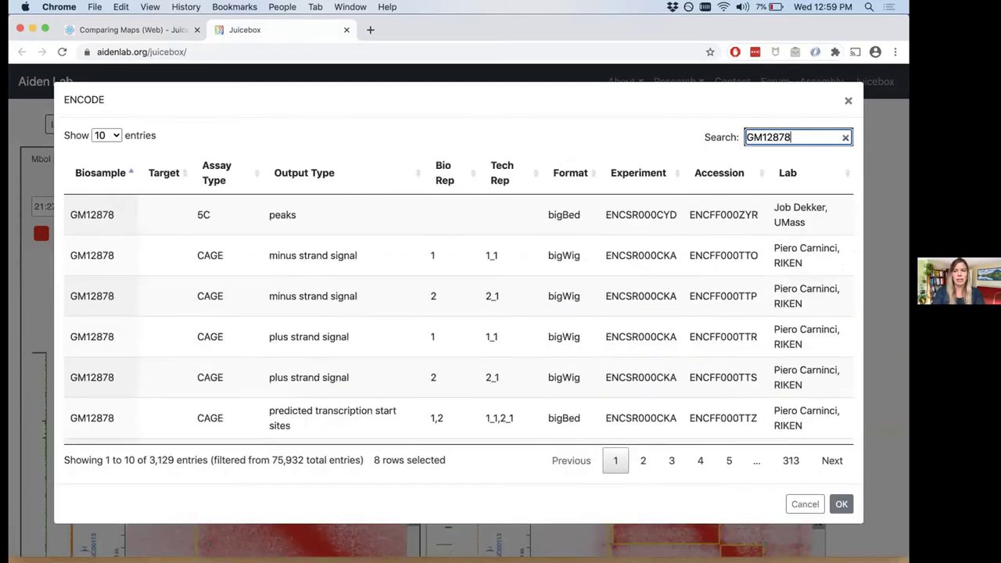
text(RNA)
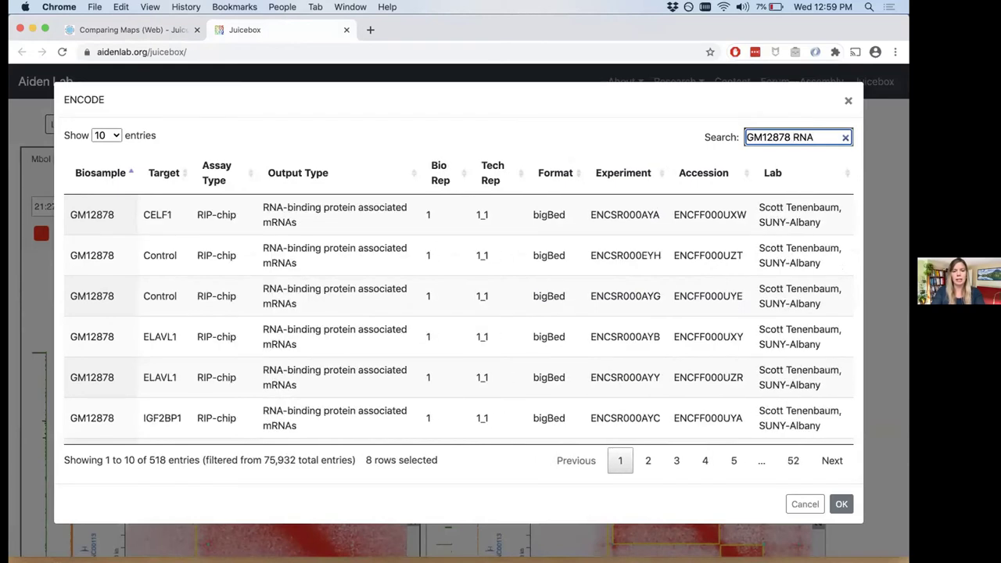
text(-S)
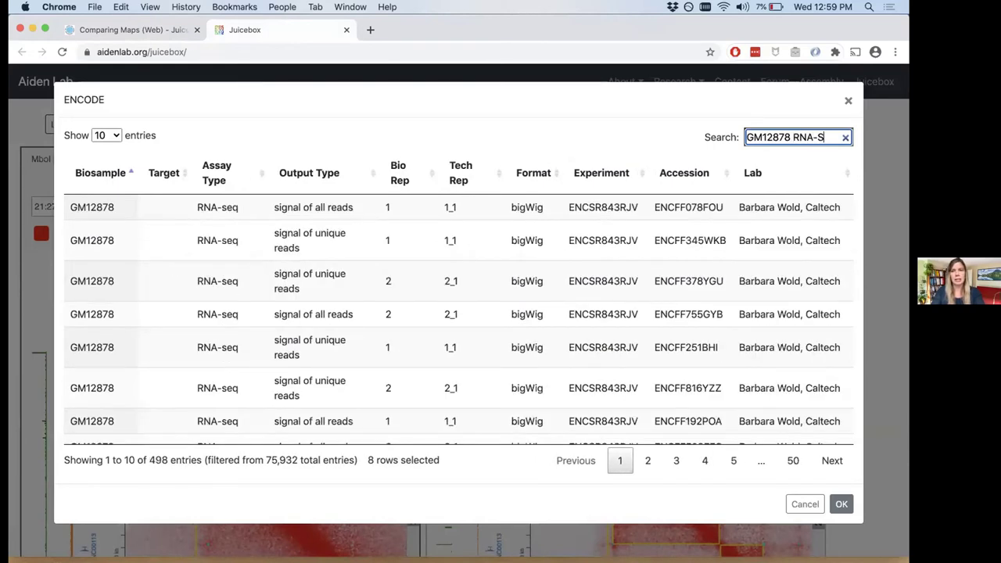
key(BackSpace)
text(seq)
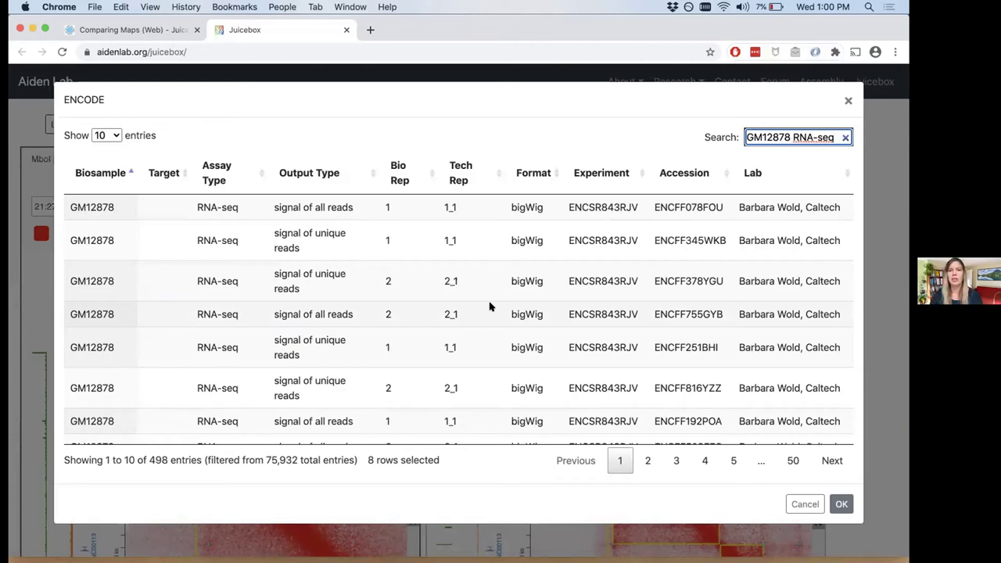
text(ignal)
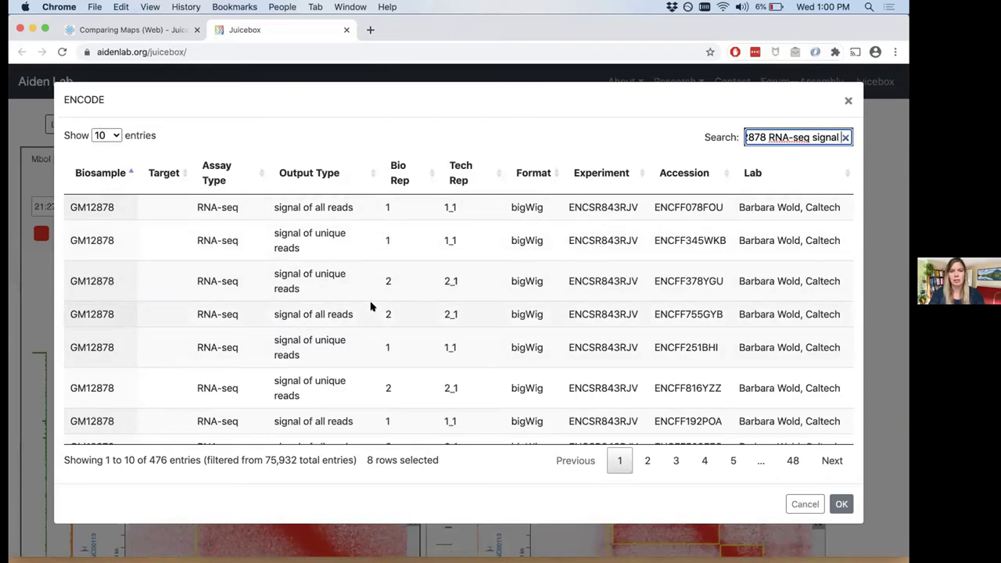
Scroll through the 476 GM12878 RNA-seq signal results to review the bigWig tracks
scroll(371, 305, down, 3)
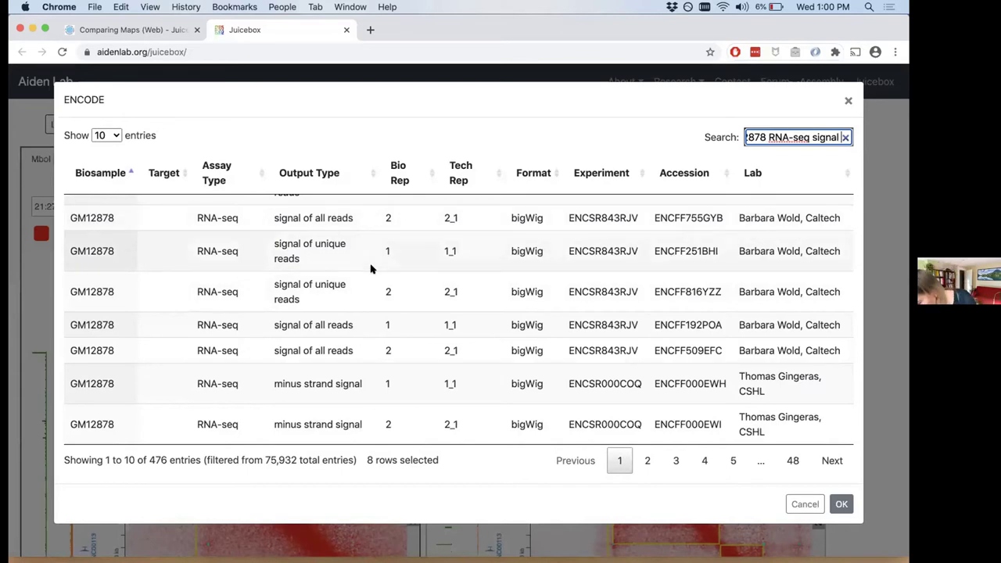
scroll(370, 268, up, 3)
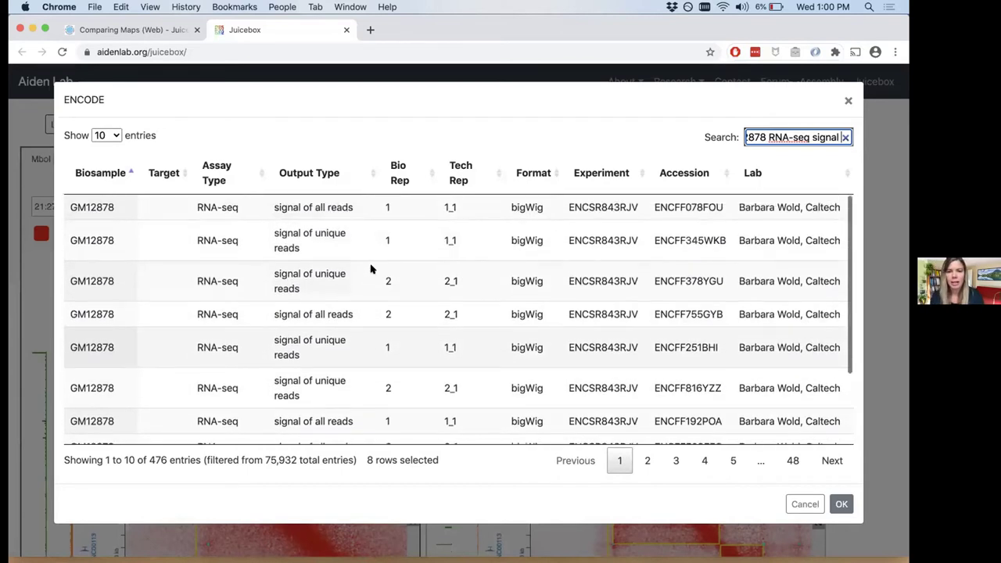
scroll(714, 286, down, 4)
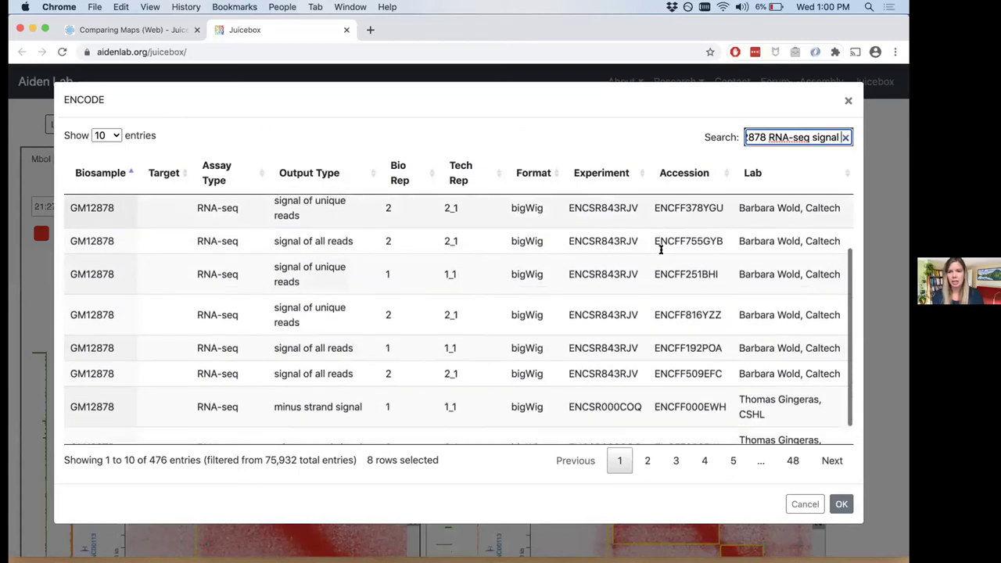
scroll(714, 286, up, 4)
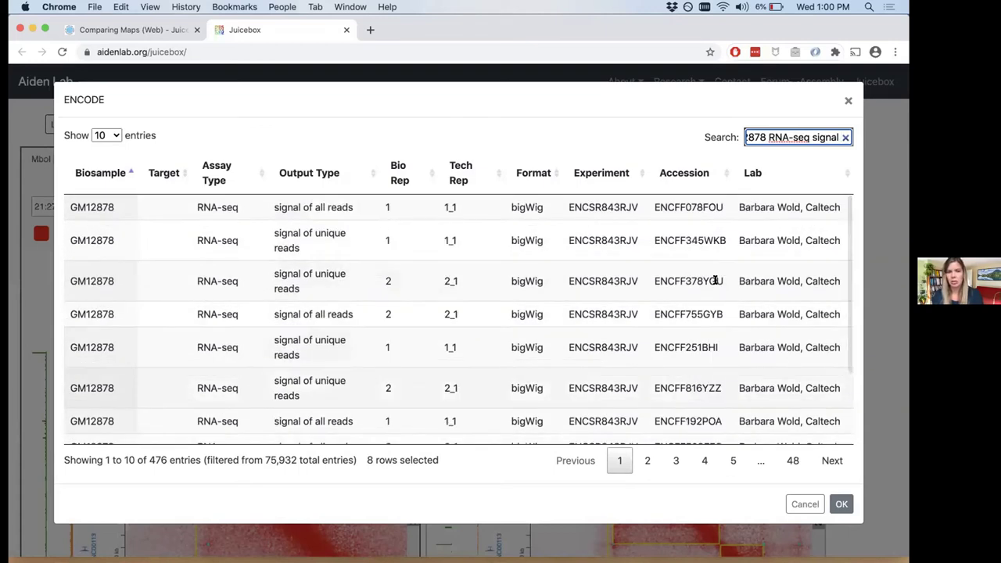
scroll(714, 280, down, 4)
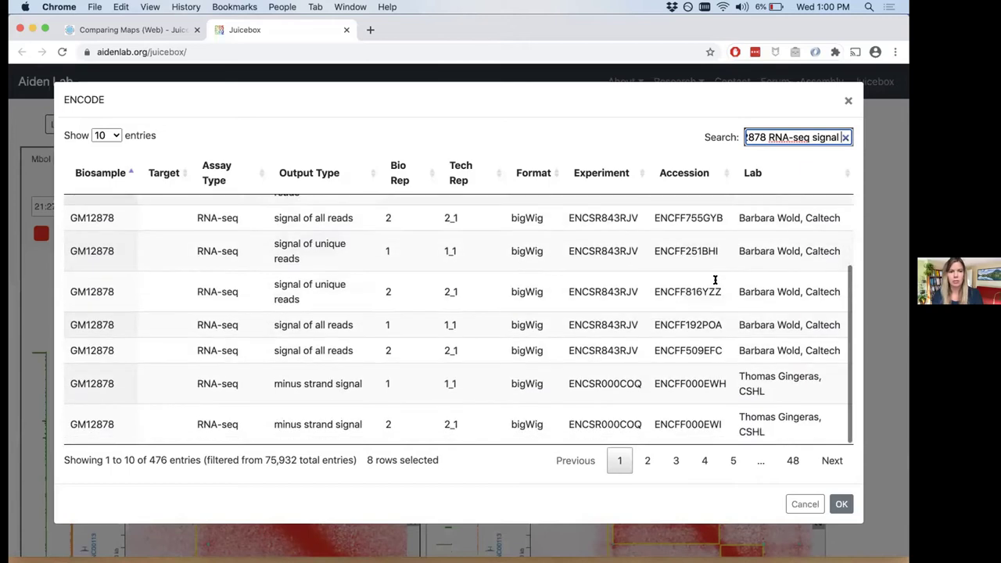
scroll(714, 279, up, 3)
scroll(715, 279, down, 2)
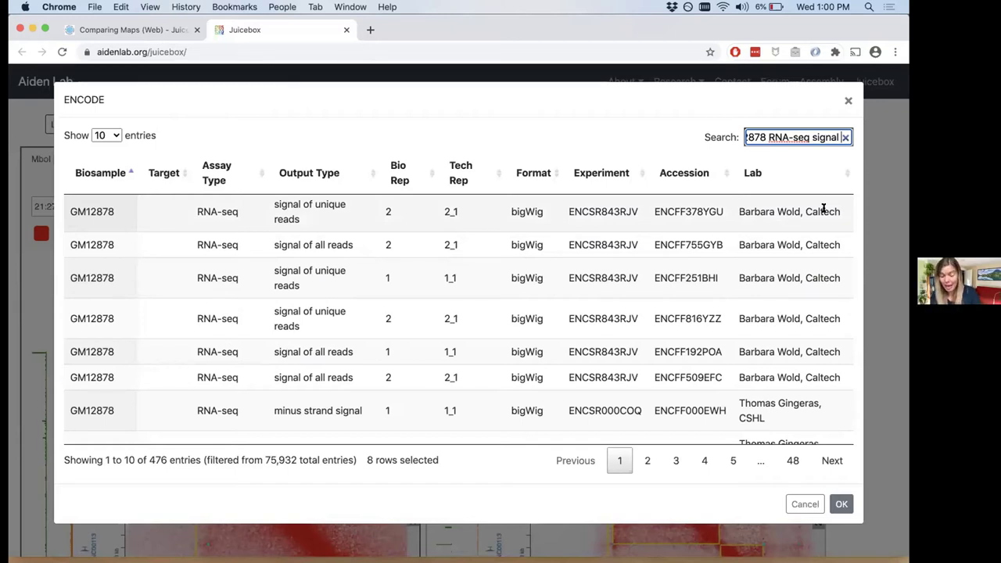
scroll(823, 208, up, 2)
Search ENCODE for ENCFF001SCA and load the GM12878 RNA-seq signal track onto the GM12878 map
text(ENCFF00)
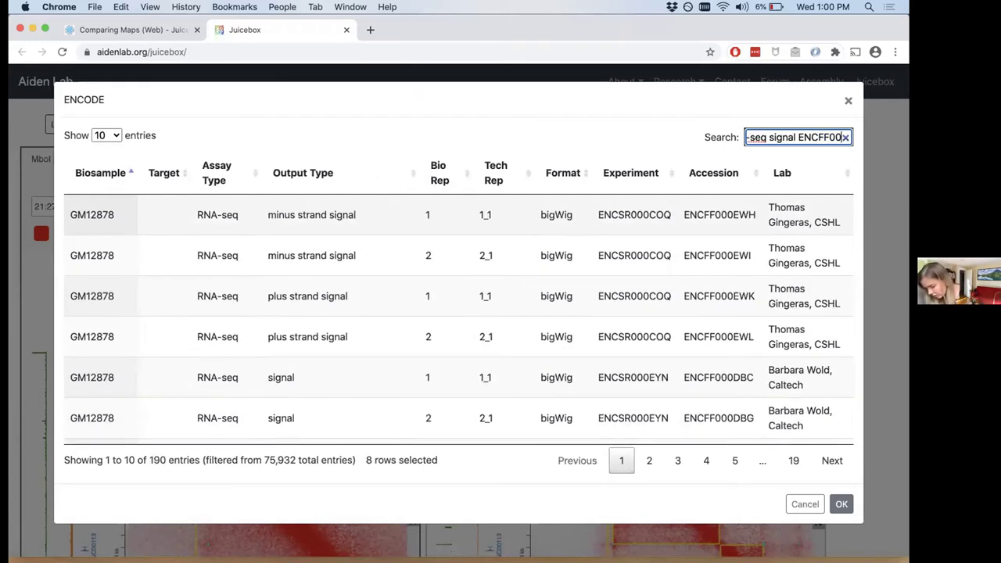
text(1SCA)
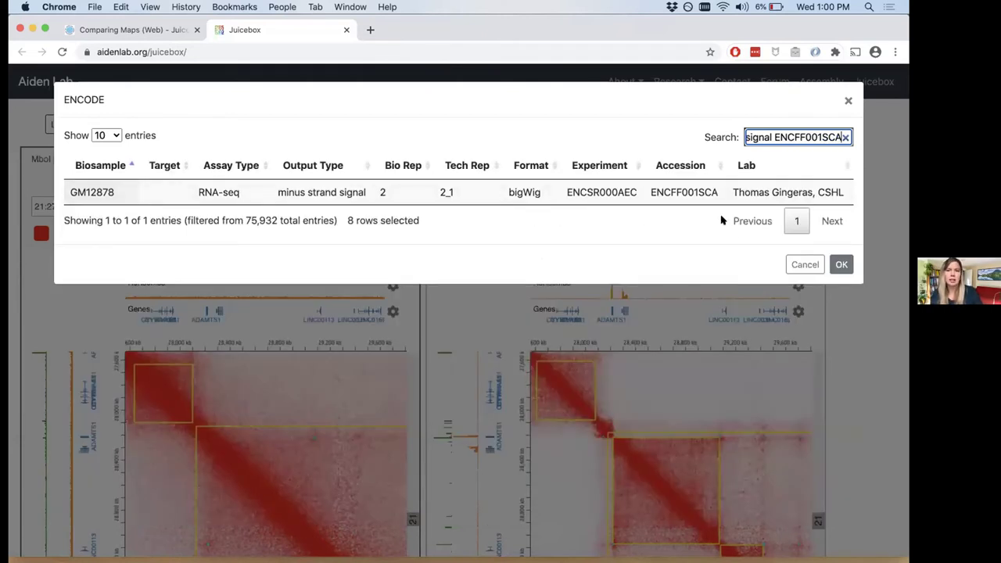
click(672, 191)
click(673, 191)
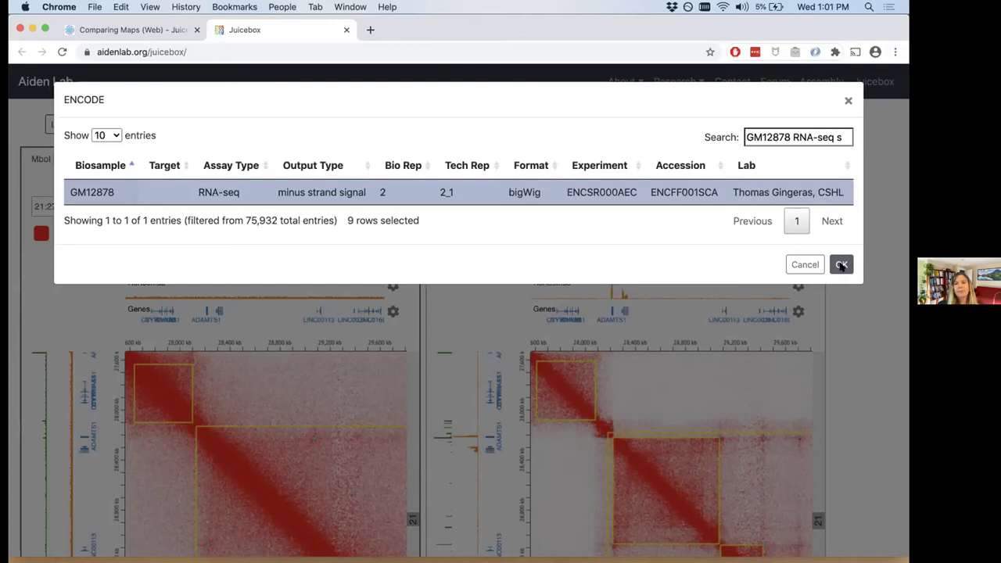
click(841, 265)
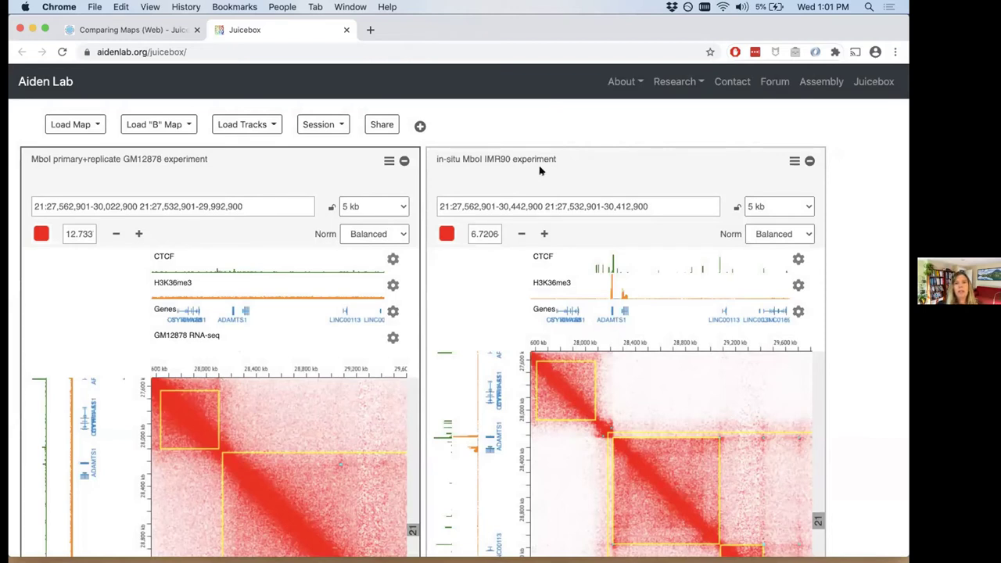
Reopen the ENCODE track list and change its search to IMR-90, removing the leftover accession fragment
click(250, 123)
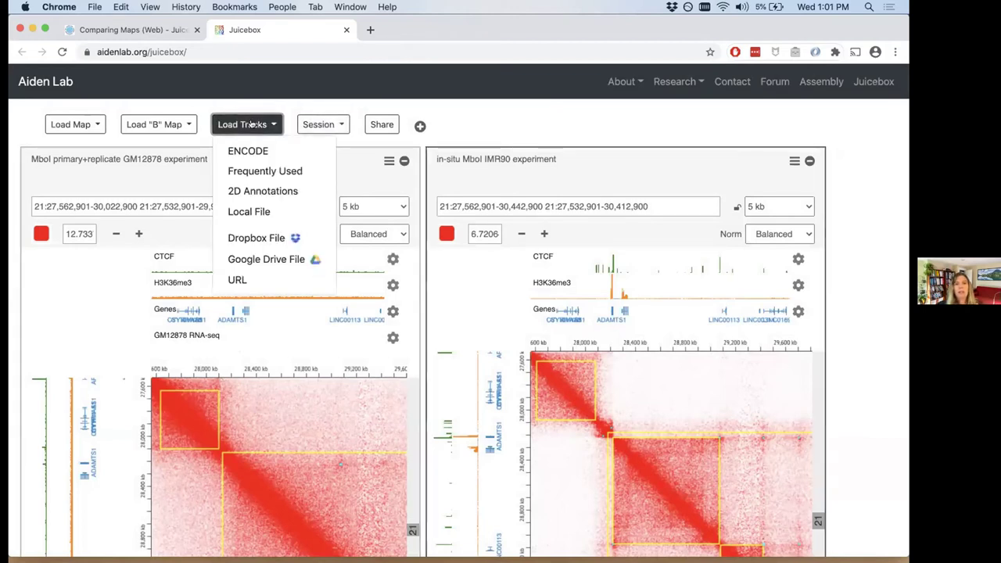
click(248, 150)
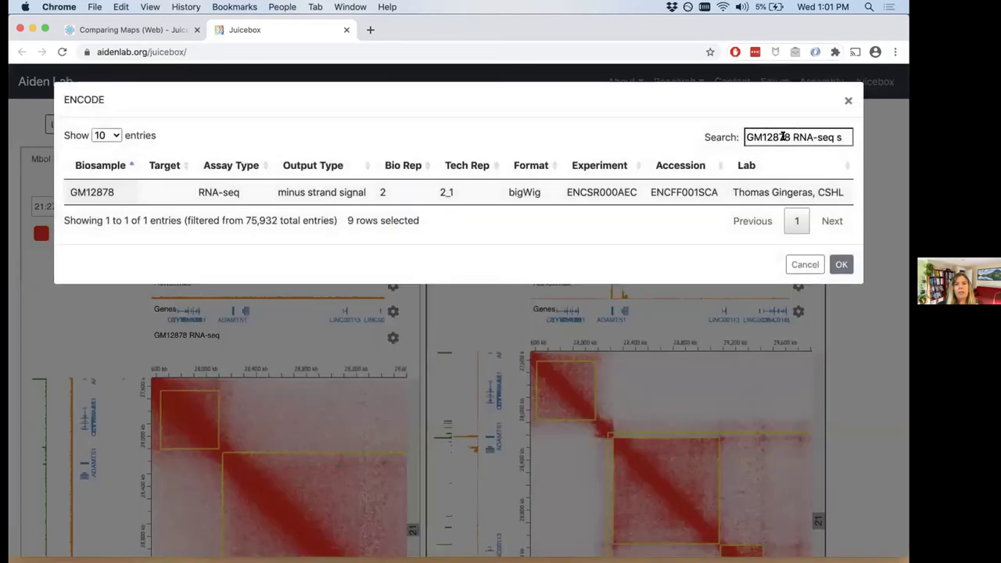
triple_click(784, 135)
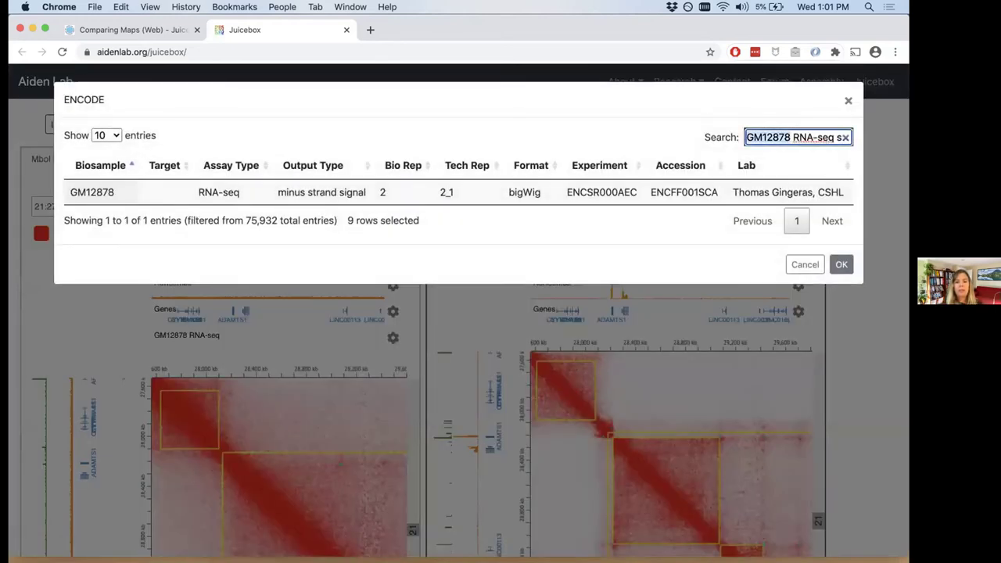
text(imr-90)
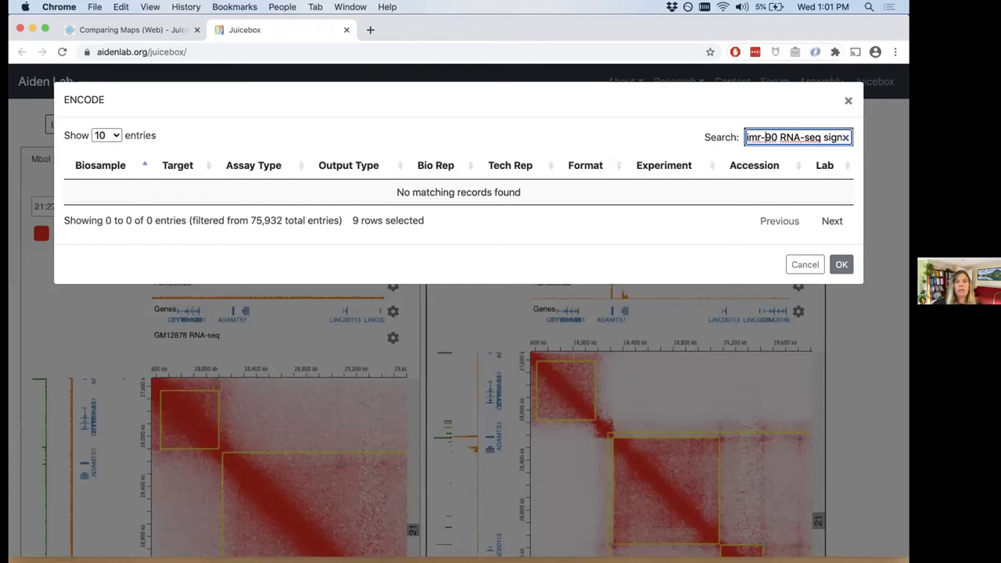
key(Right)
key(Right)
key(Right)
key(Right)
key(Right)
key(Right)
key(Right)
key(Right)
key(Right)
key(Right)
key(Right)
key(Right)
key(Right)
key(Right)
key(Right)
key(Right)
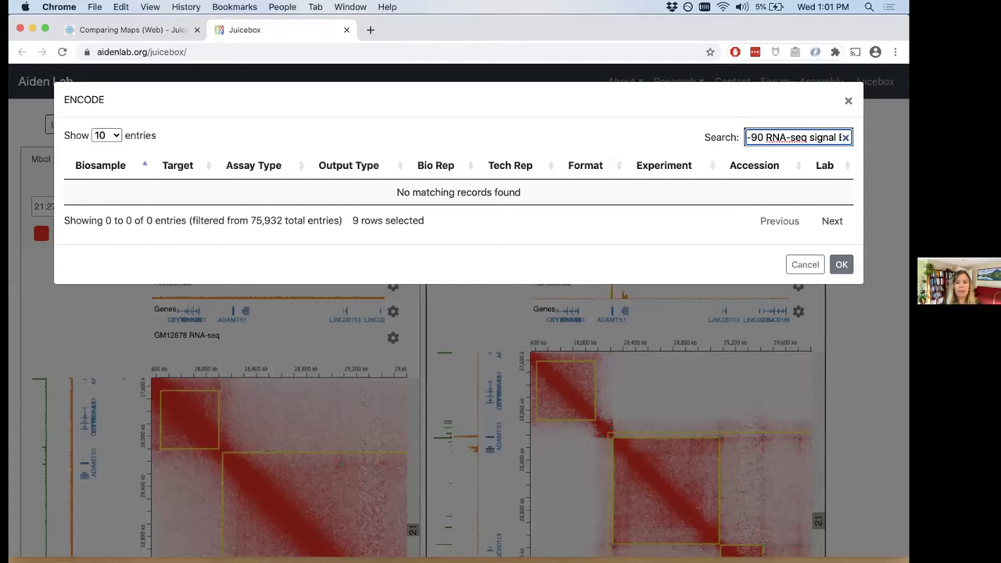
key(super+Left)
key(Delete)
key(Delete)
key(Delete)
text(IMR)
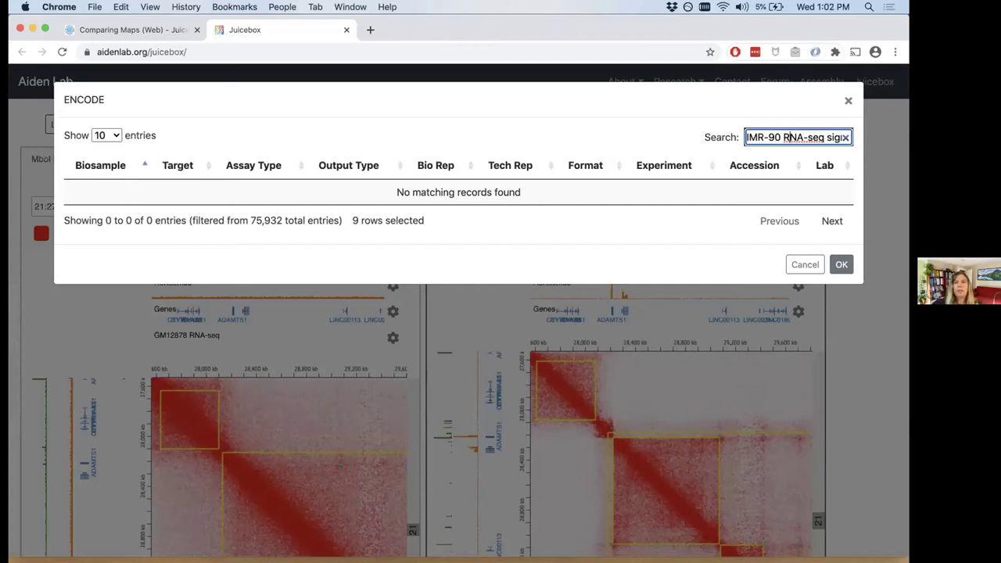
click(833, 136)
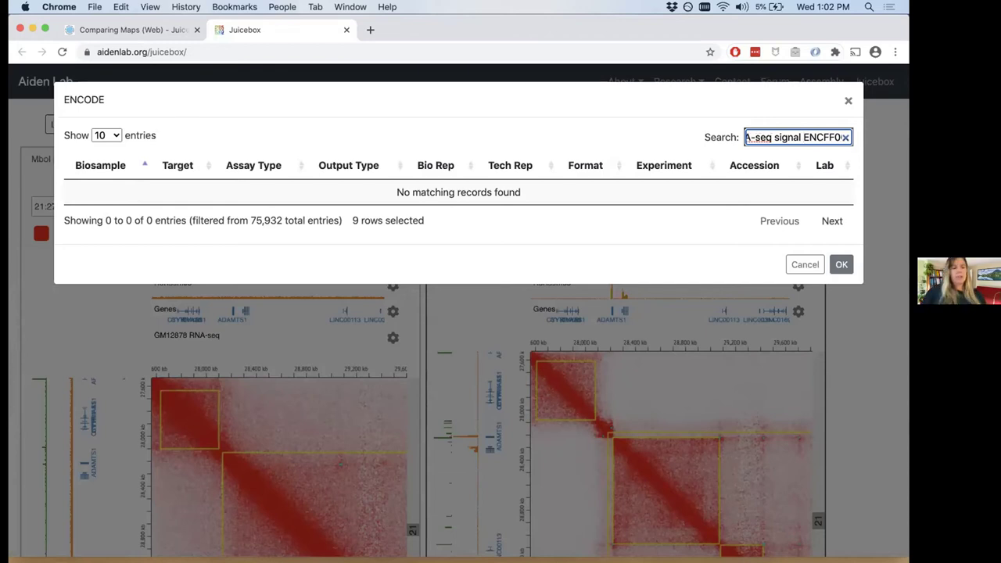
drag(803, 137, 848, 137)
key(BackSpace)
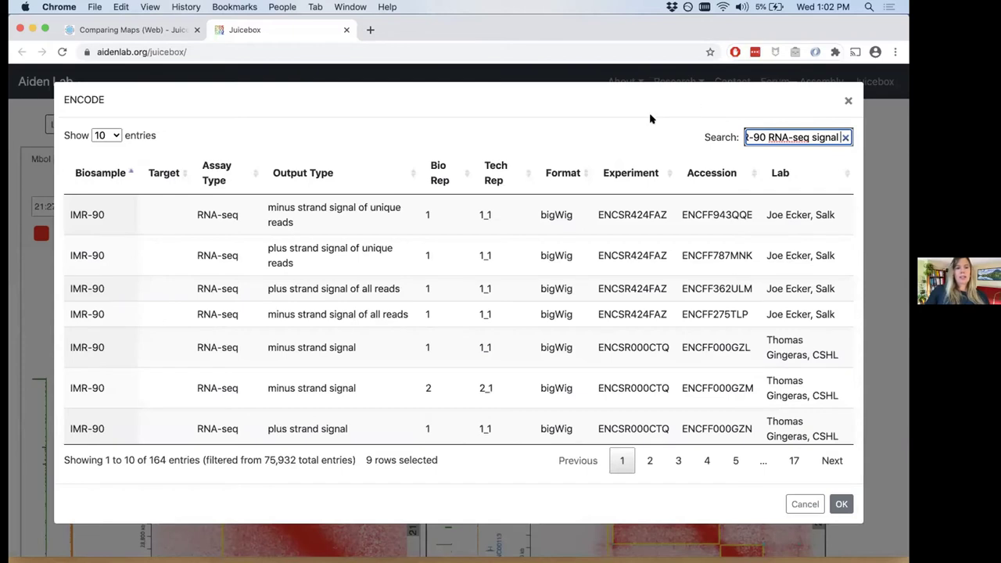
Highlight and copy the IMR-90 RNA-seq accession ENCFF000HAN on the Comparing Maps page
click(176, 30)
scroll(345, 283, down, 1)
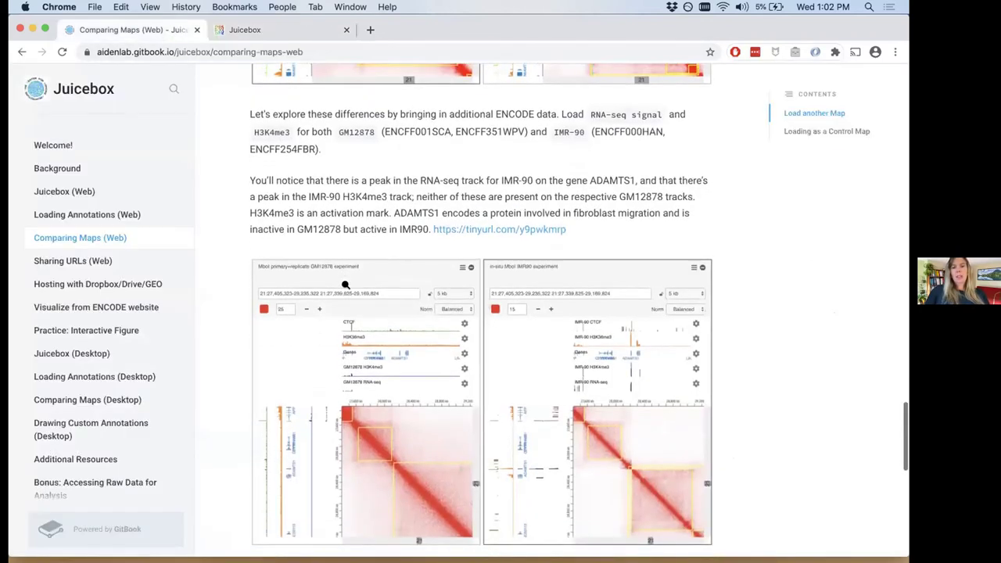
scroll(384, 276, up, 1)
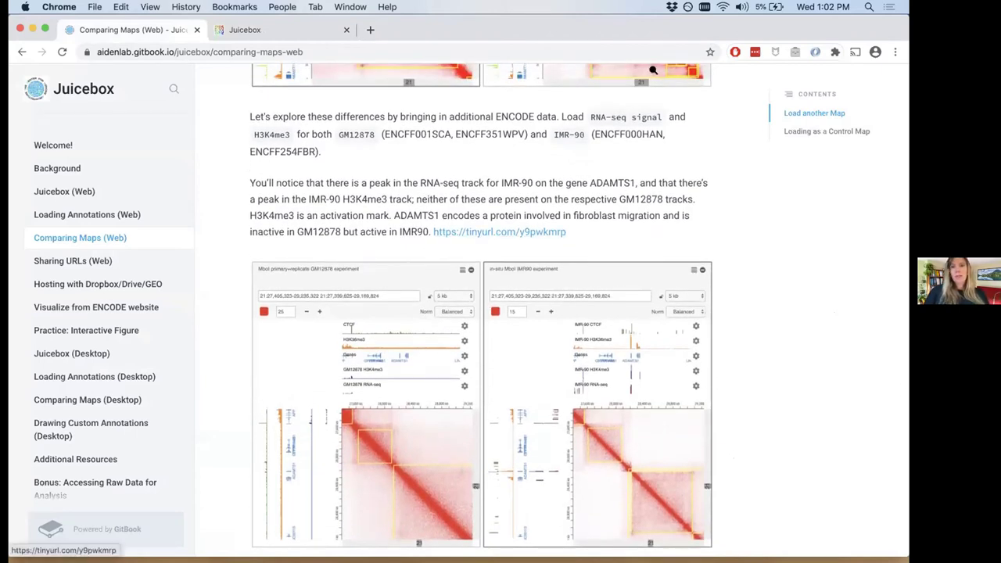
drag(593, 131, 664, 135)
key(super+c)
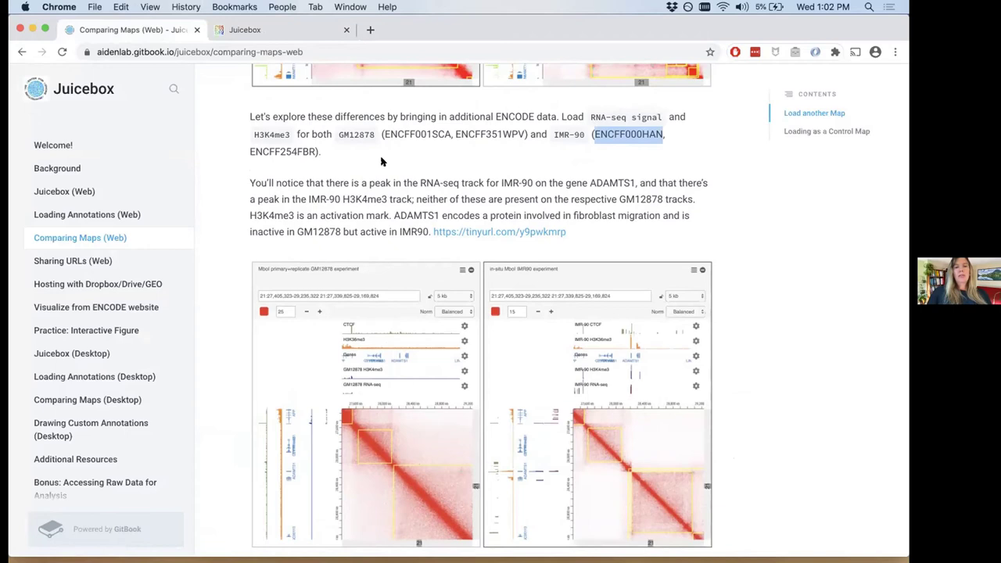
scroll(382, 161, down, 2)
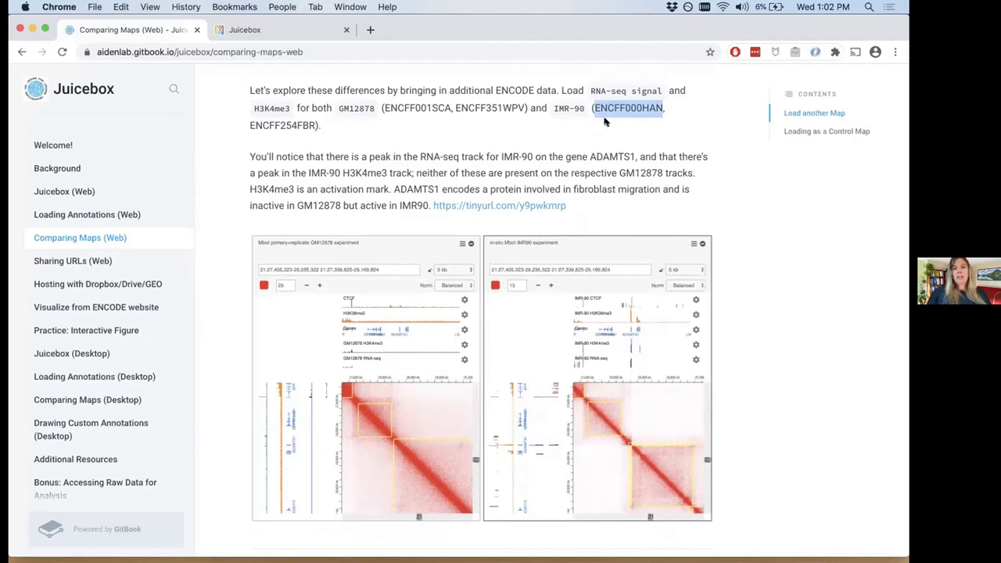
Paste ENCFF000HAN into the ENCODE search, select the IMR-90 RNA-seq row, then clear the search
click(306, 30)
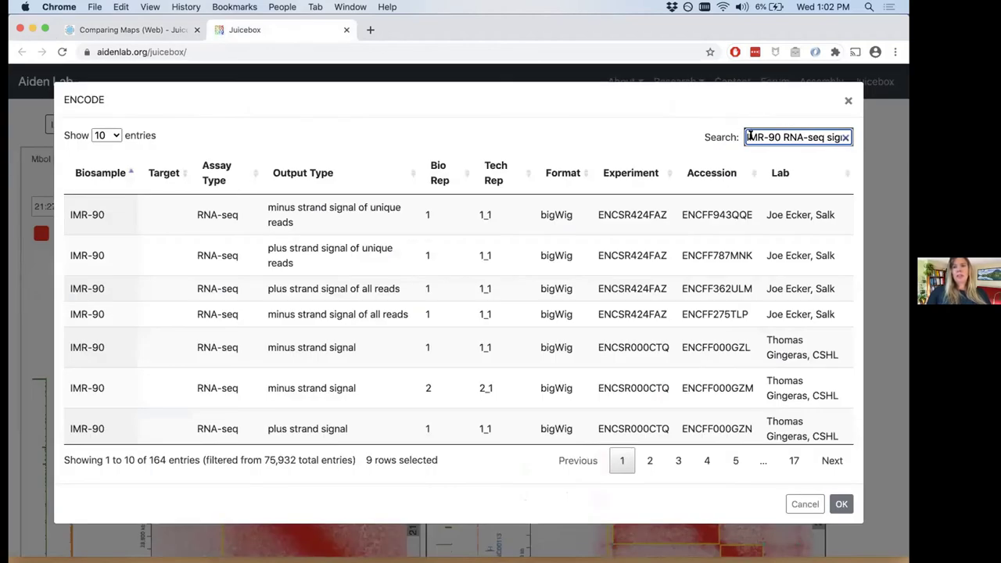
drag(747, 137, 880, 145)
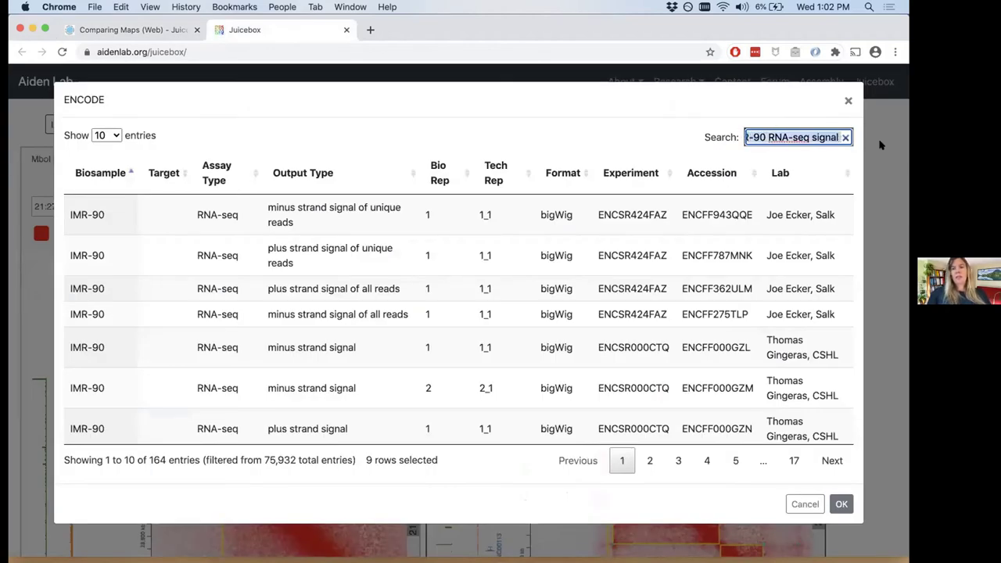
key(BackSpace)
key(super+v)
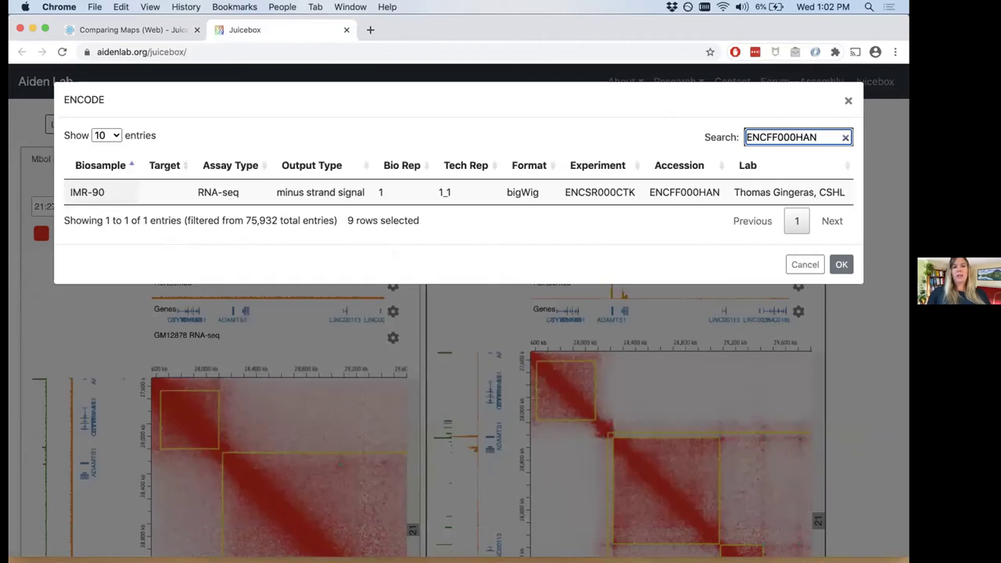
click(514, 193)
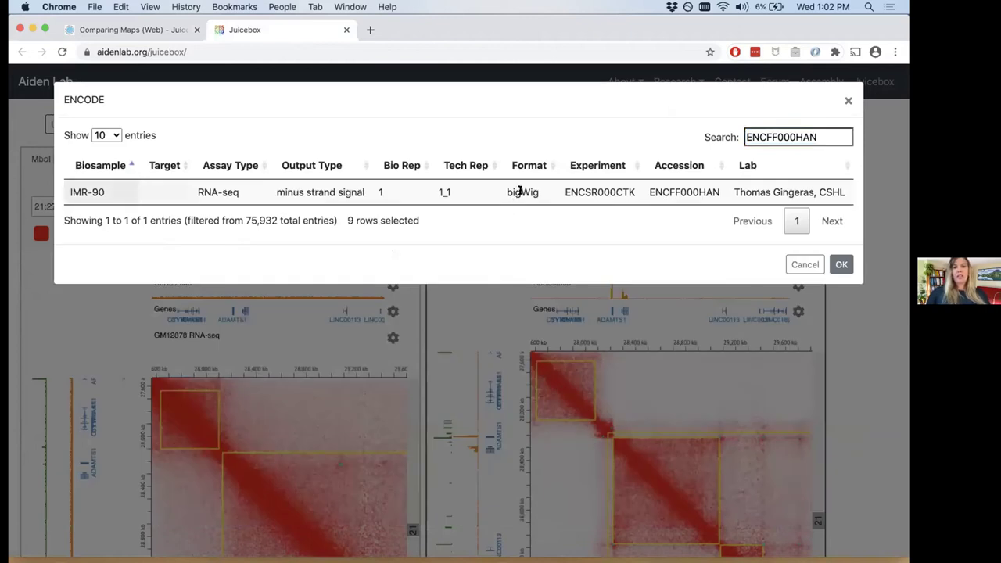
double_click(820, 136)
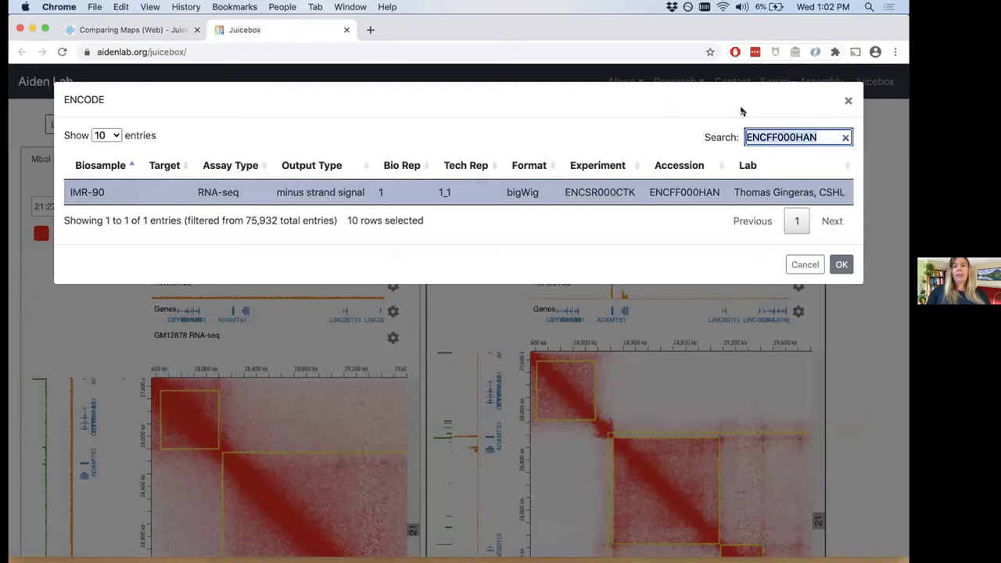
key(BackSpace)
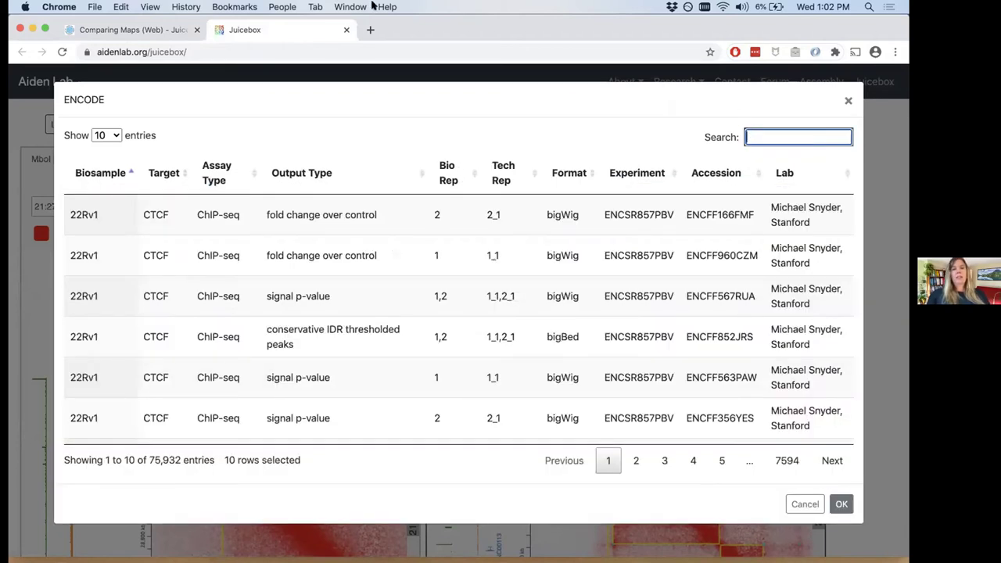
Copy ENCFF254FBR from the guide, select the IMR-90 H3K4me3 row, and load both tracks
click(157, 30)
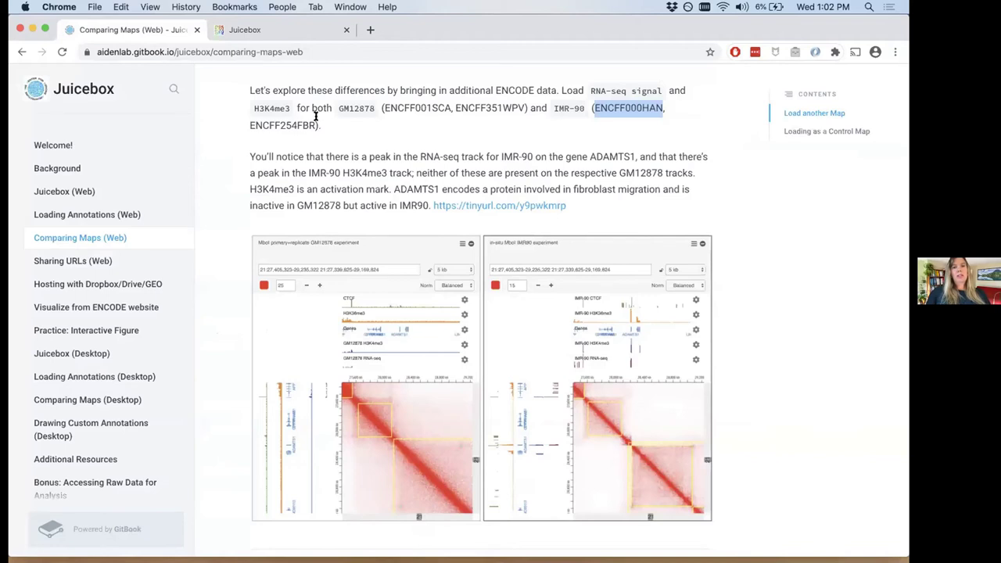
drag(250, 121, 310, 122)
key(super+c)
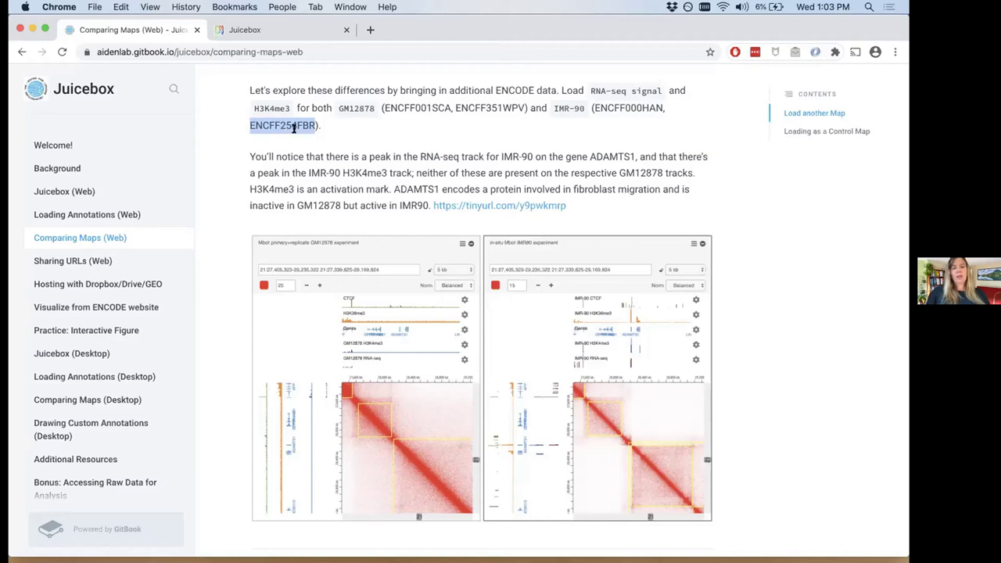
click(287, 29)
key(super+v)
click(612, 196)
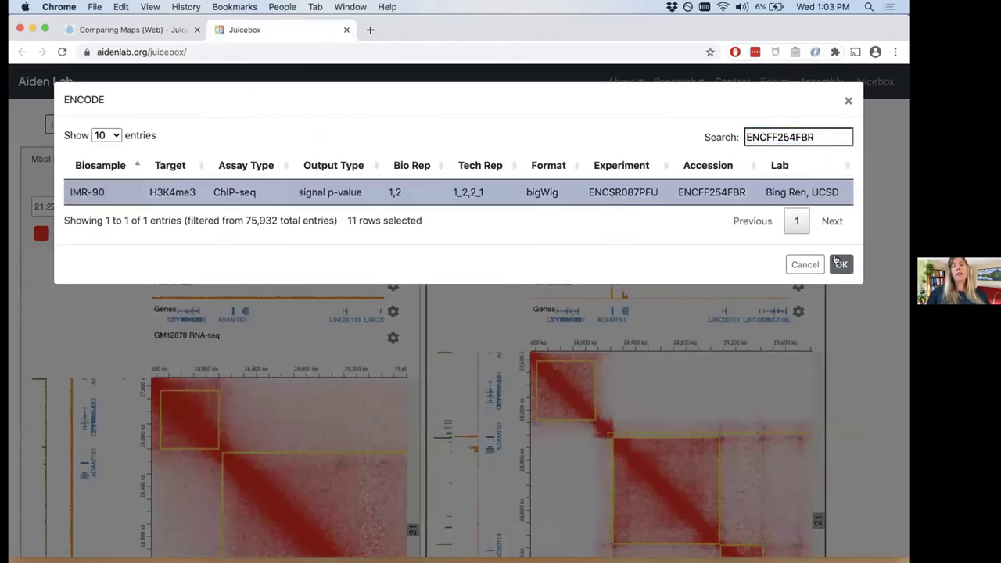
click(840, 264)
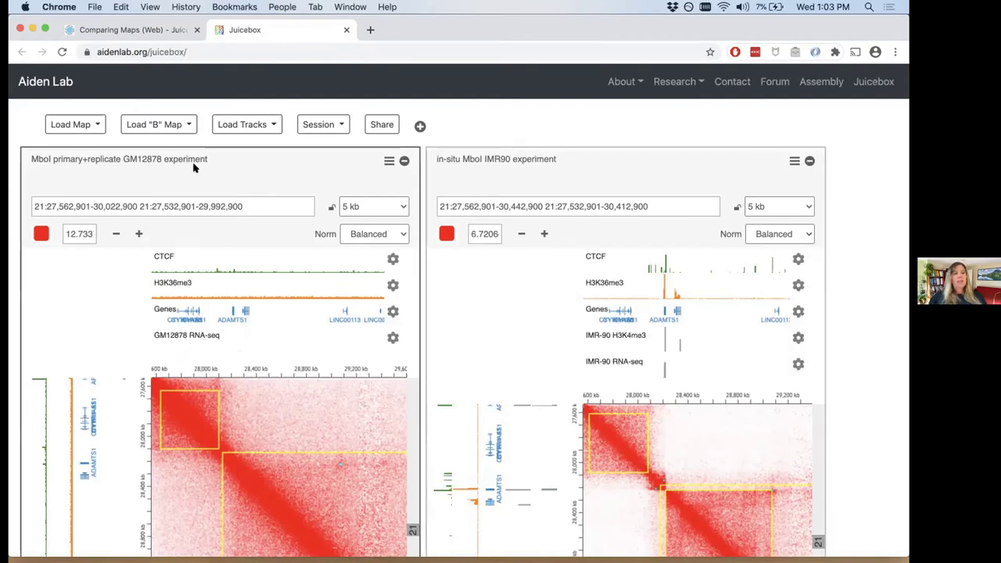
Reopen the ENCODE track list and delete the ENCFF254FBR search to list all 75,932 entries
click(269, 129)
click(269, 129)
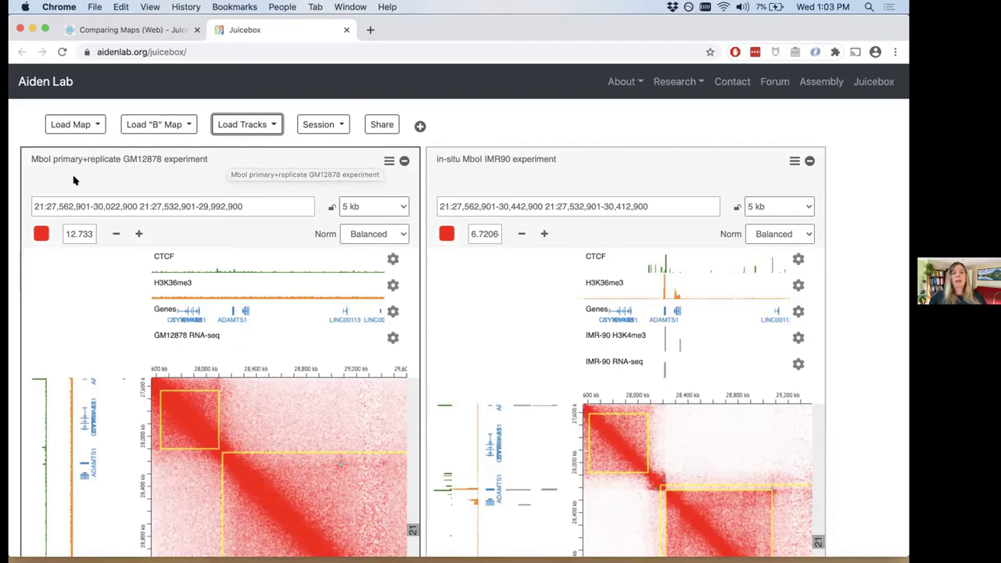
click(251, 124)
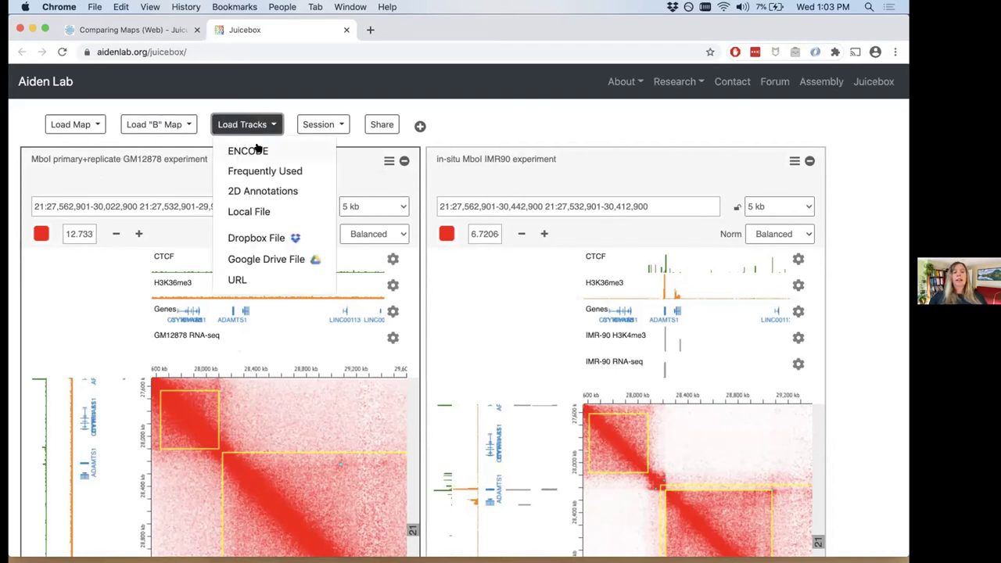
click(256, 149)
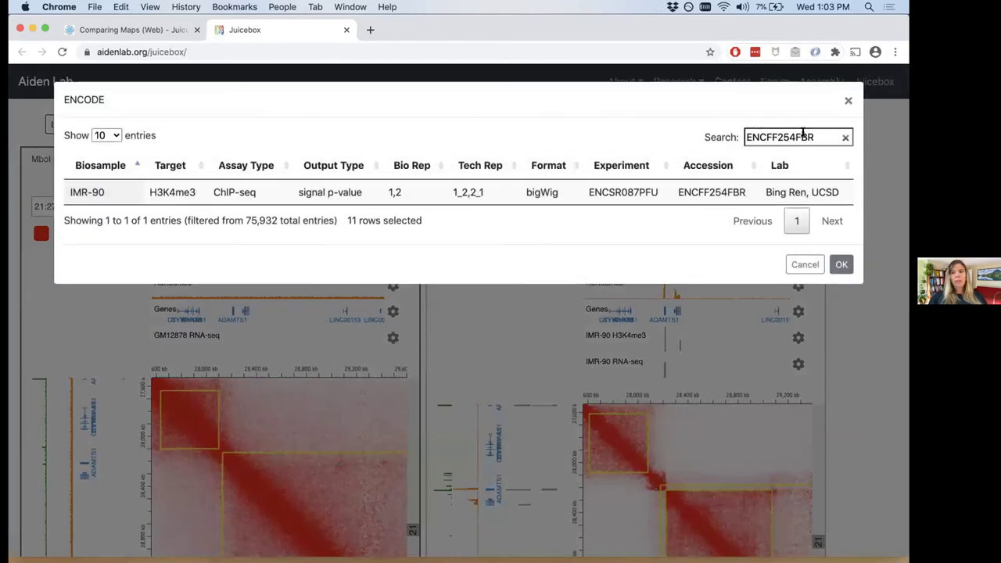
double_click(804, 137)
key(BackSpace)
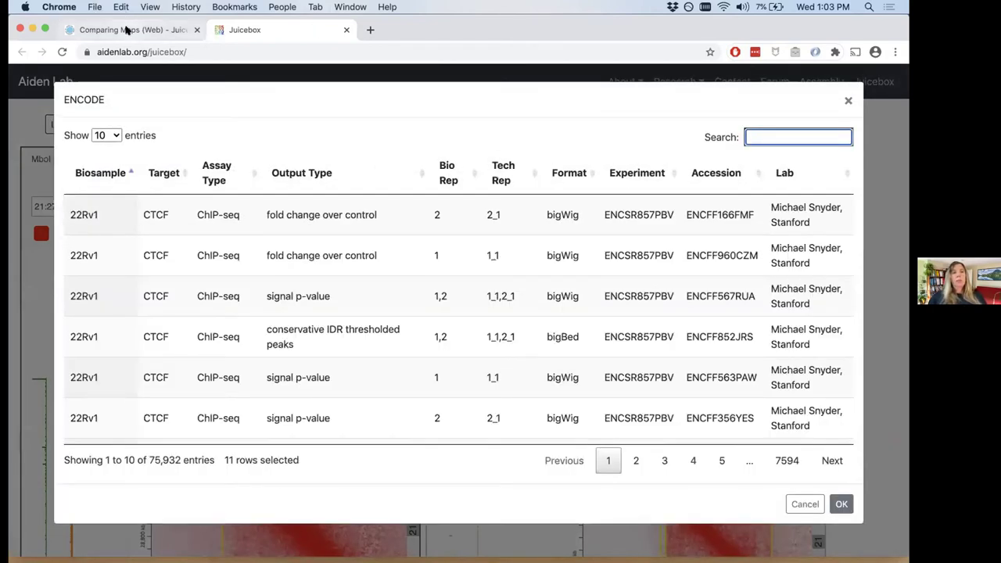
click(126, 30)
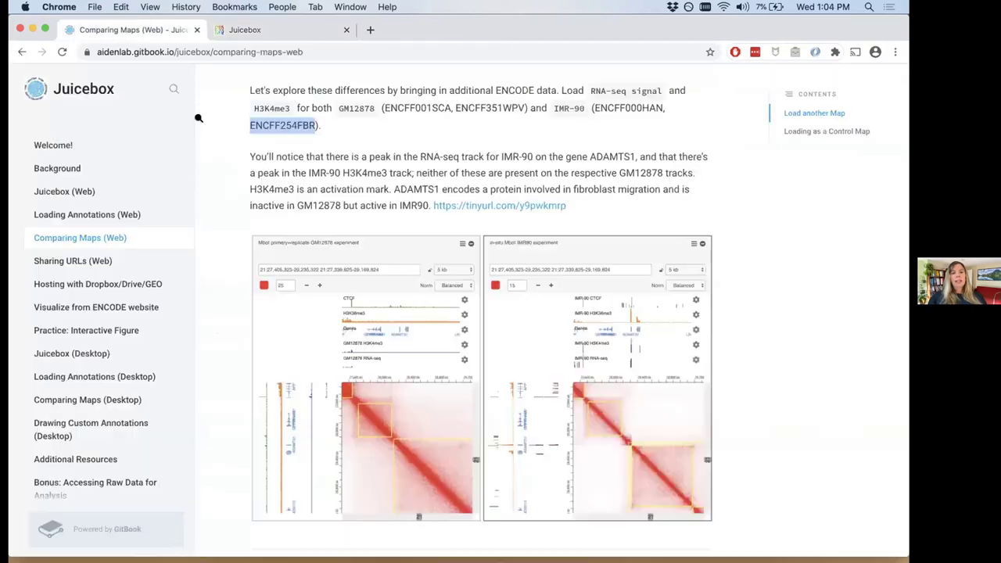
Copy ENCFF351WPV from the guide and load the GM12878 H3K4me3 track onto the GM12878 map
click(405, 145)
scroll(393, 136, up, 1)
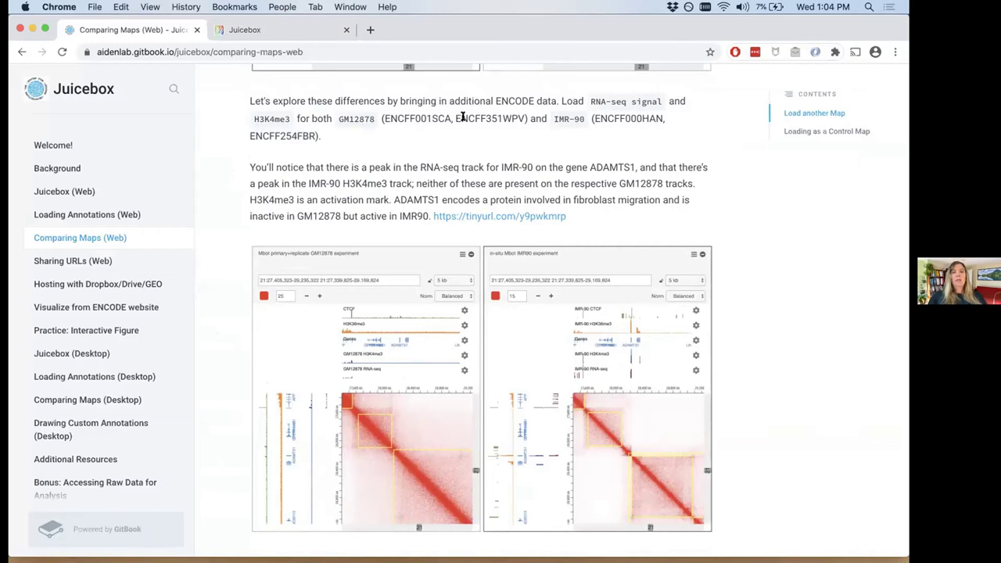
drag(456, 118, 525, 118)
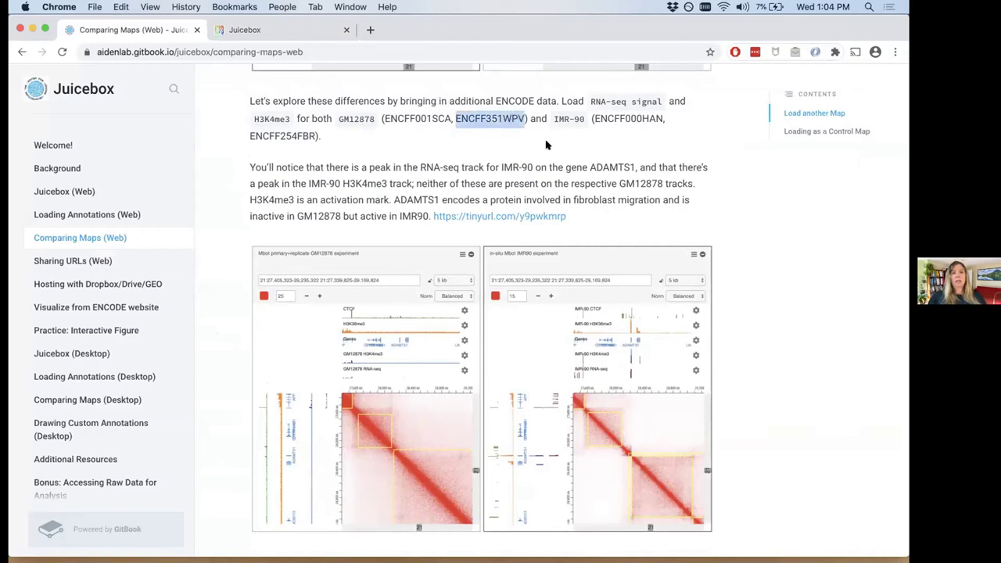
click(274, 30)
key(super+v)
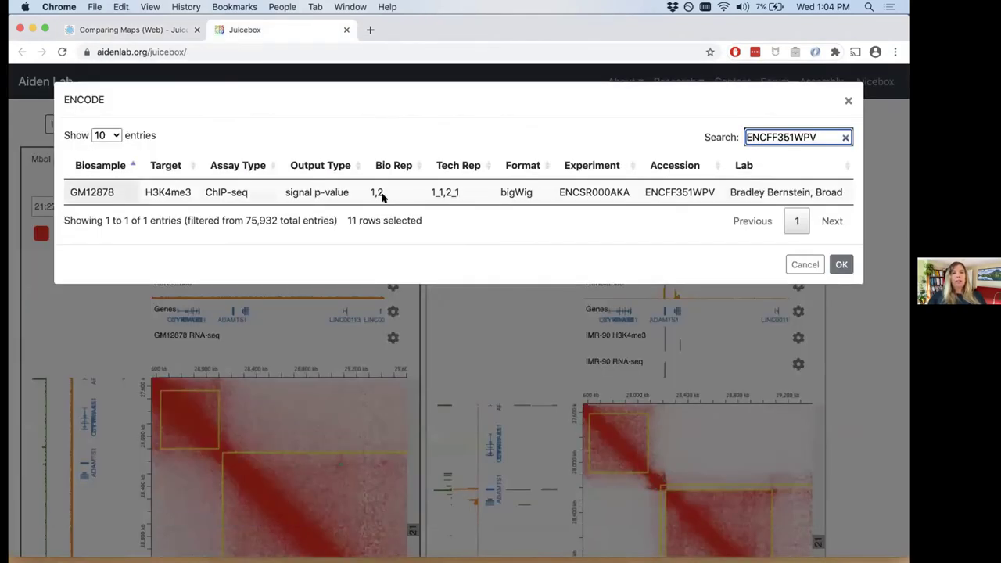
click(667, 191)
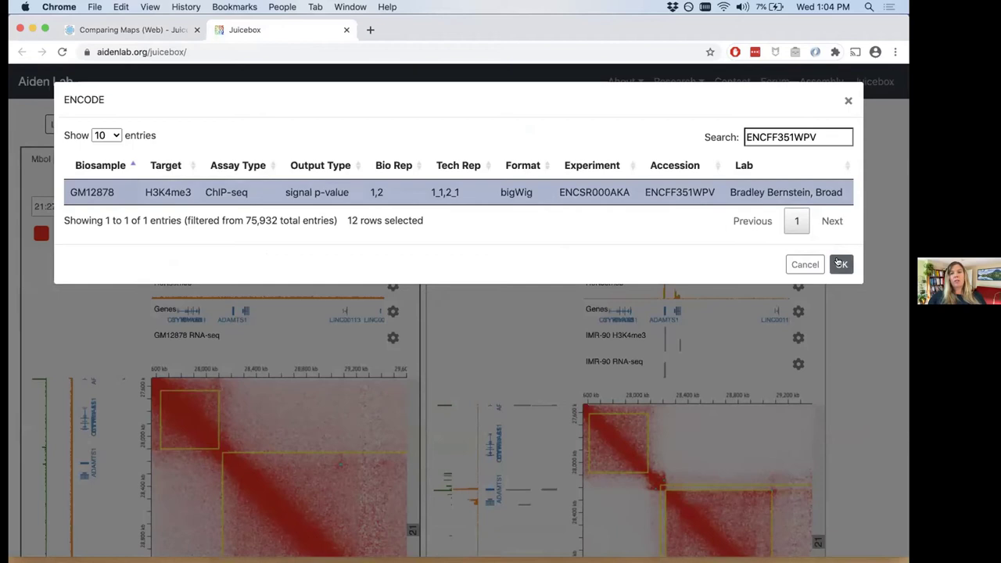
click(839, 264)
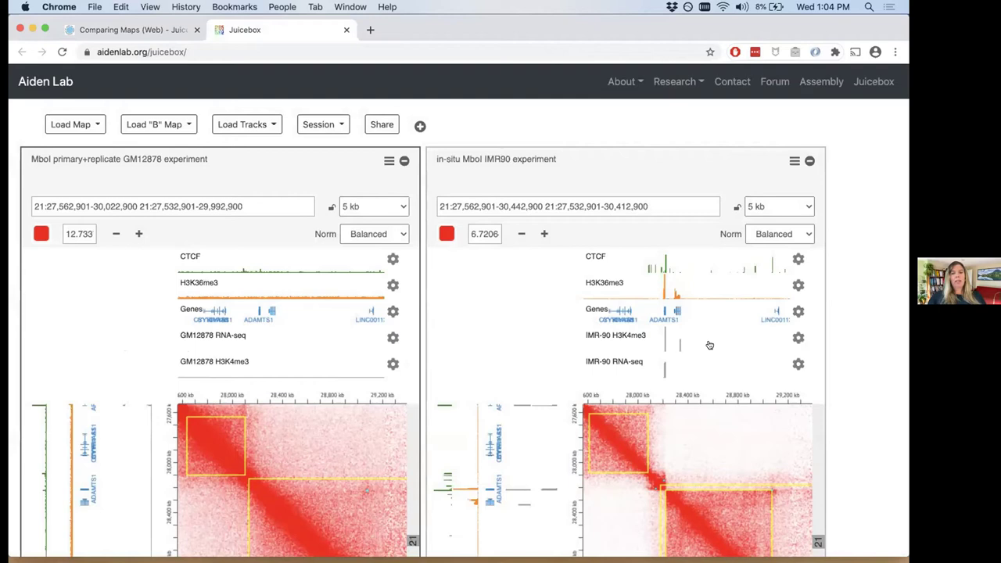
Pan the synced maps back and forth to settle on chr21 27,882,901–29,712,900 at 5 kb
scroll(852, 357, down, 2)
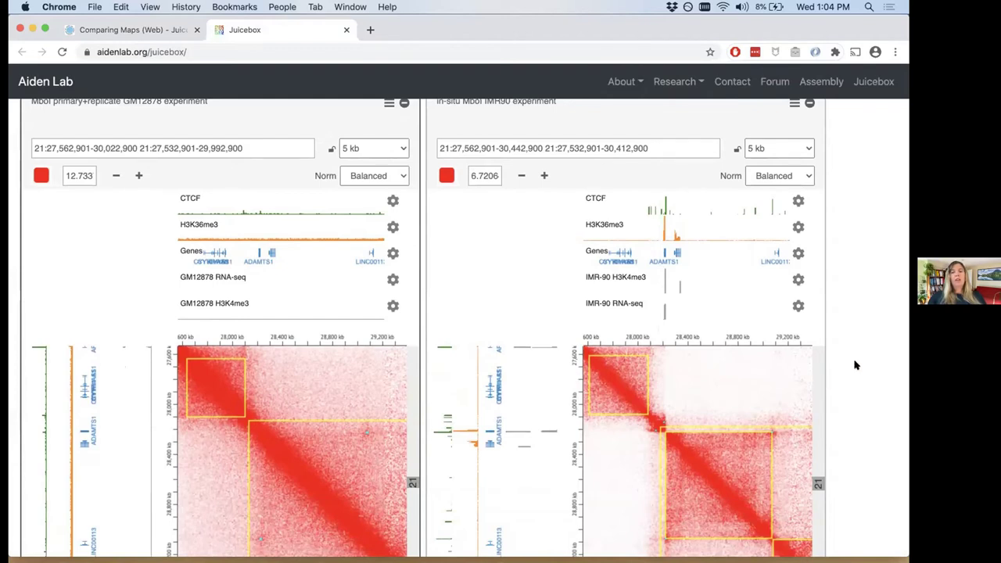
scroll(855, 365, down, 2)
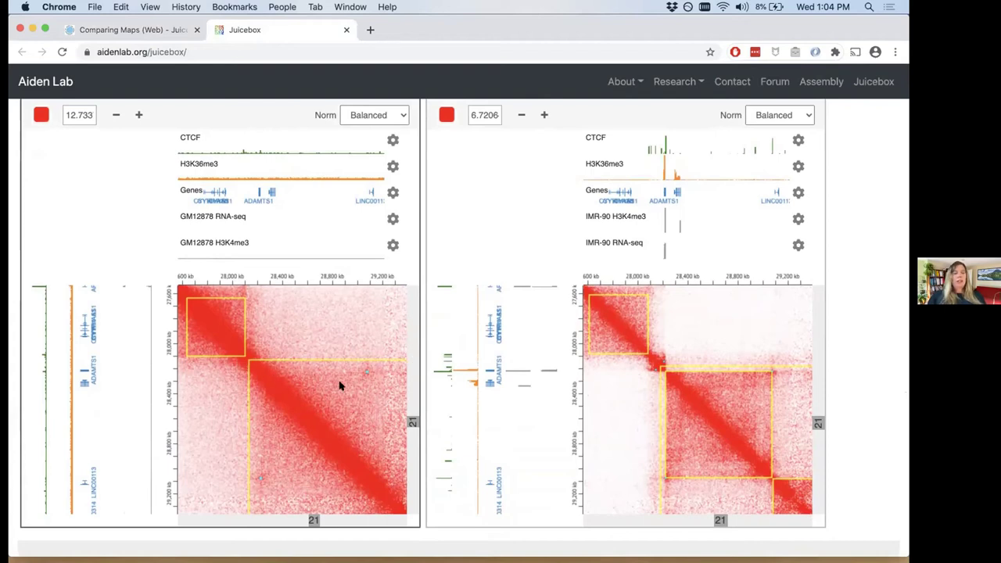
drag(745, 418, 685, 347)
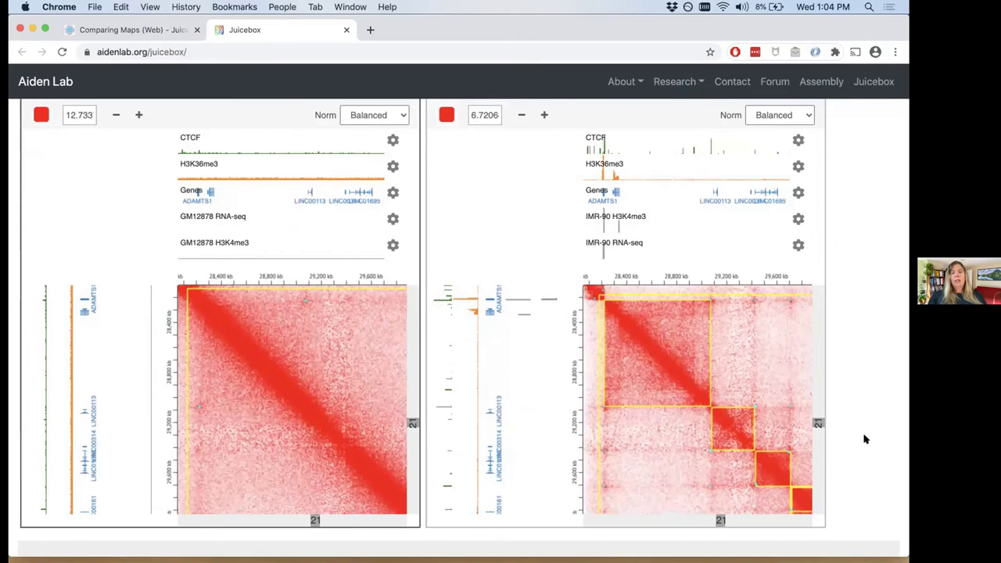
scroll(865, 438, down, 1)
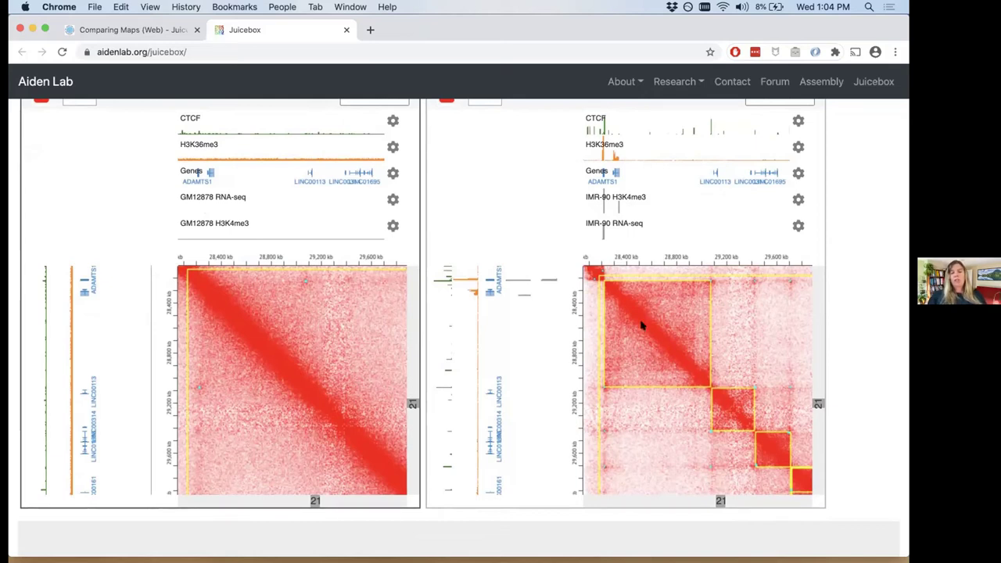
drag(749, 376, 703, 340)
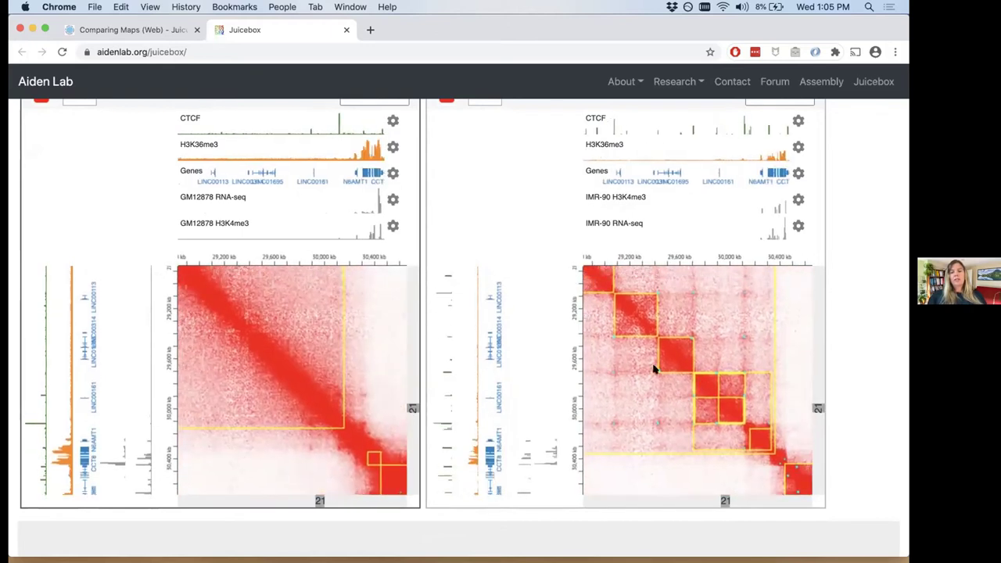
drag(693, 342, 821, 436)
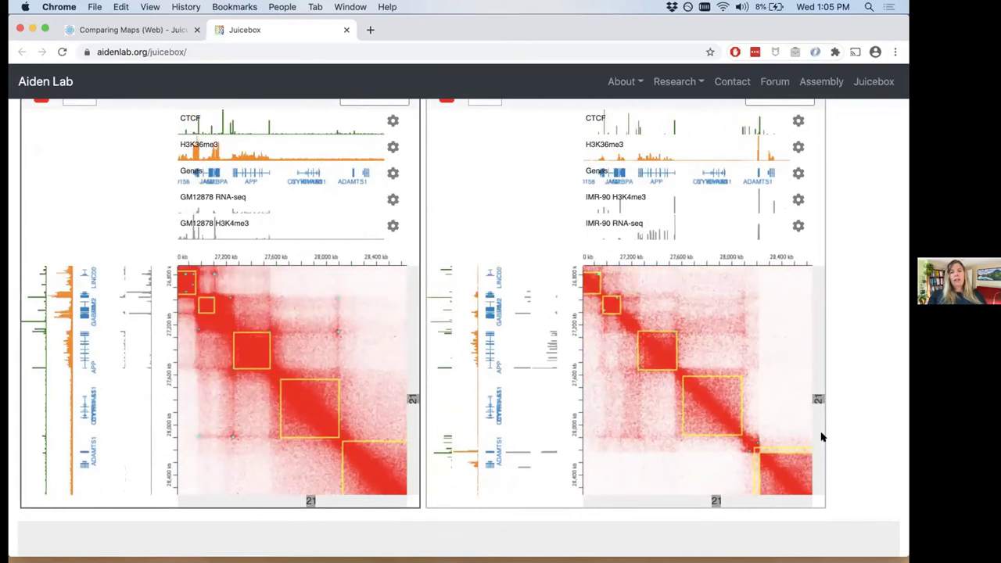
drag(771, 415, 663, 284)
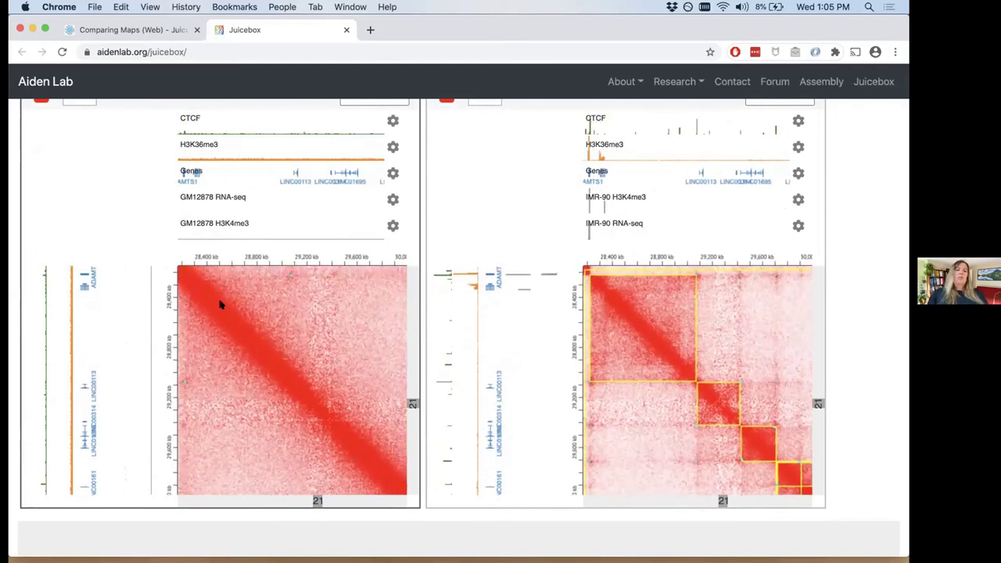
drag(655, 372, 876, 350)
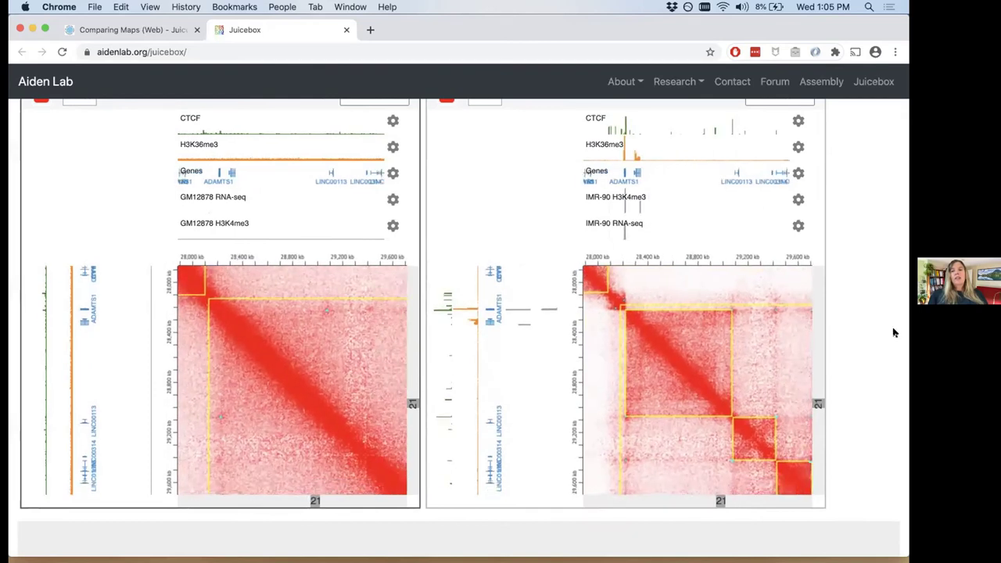
scroll(893, 331, up, 3)
scroll(893, 331, up, 1)
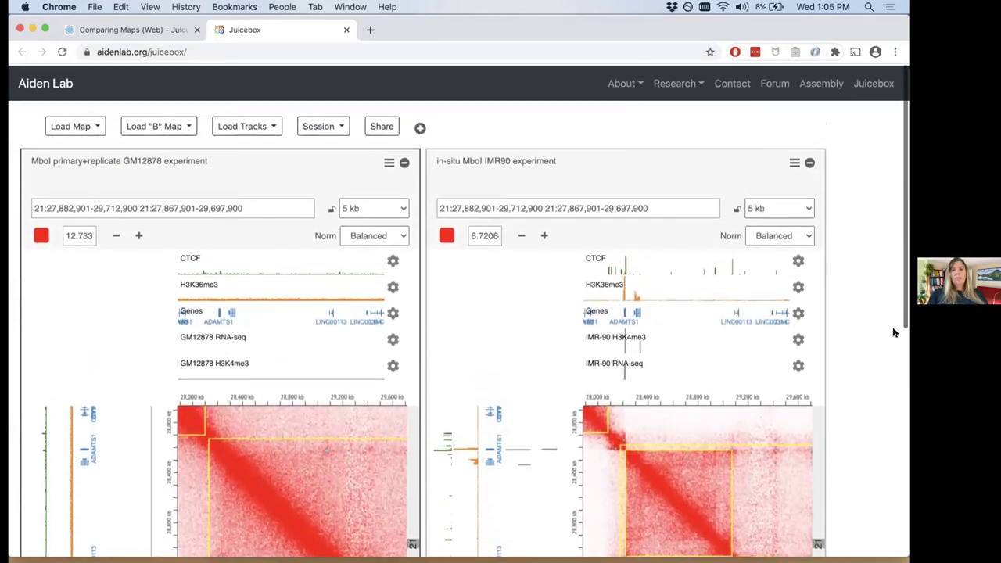
click(129, 30)
scroll(649, 239, down, 2)
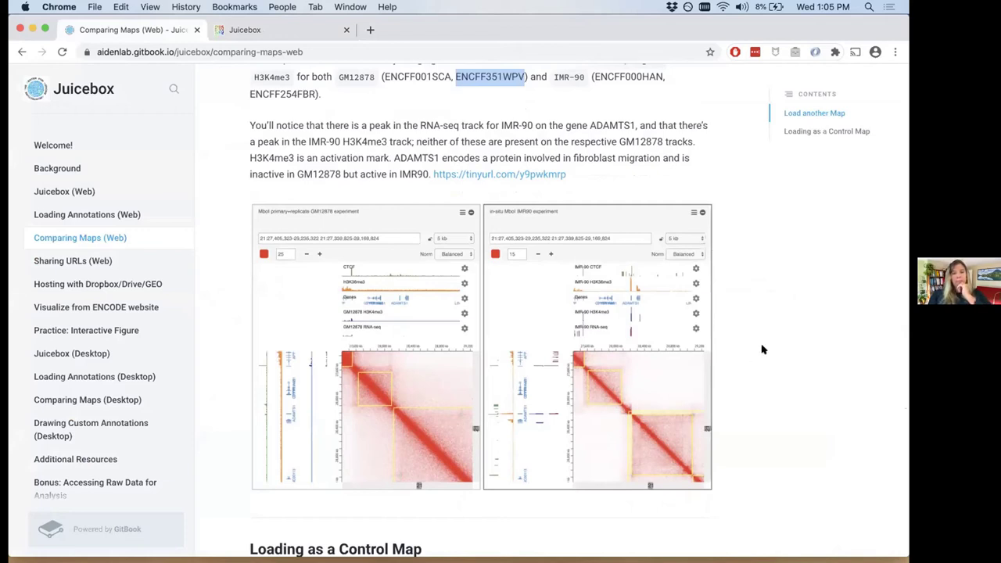
scroll(762, 350, down, 1)
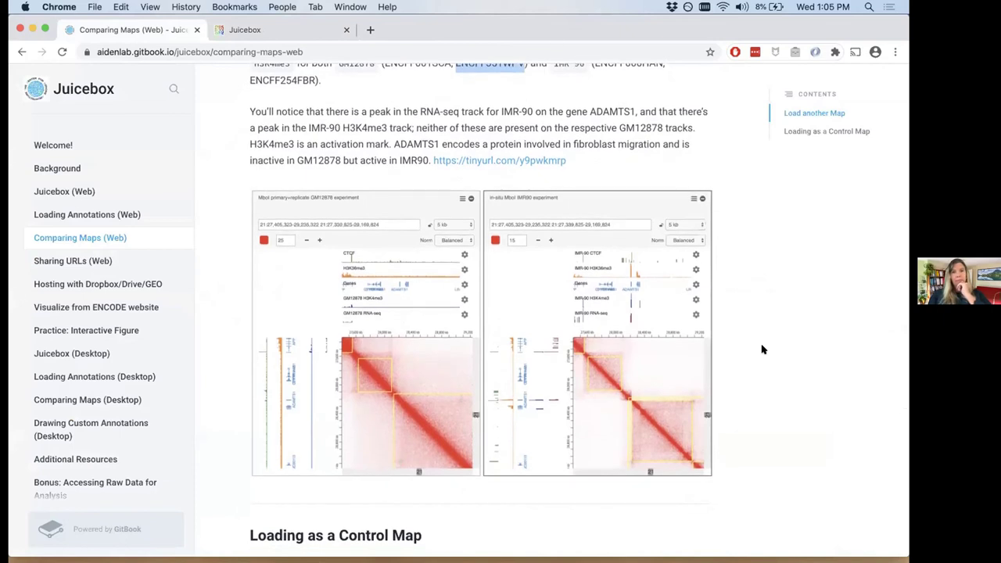
scroll(762, 349, down, 2)
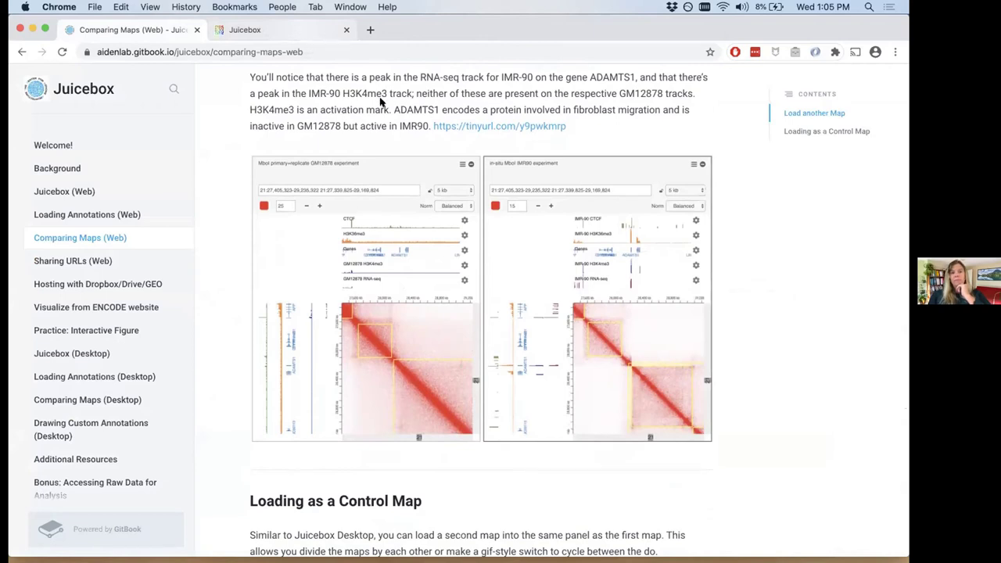
key(ctrl+Tab)
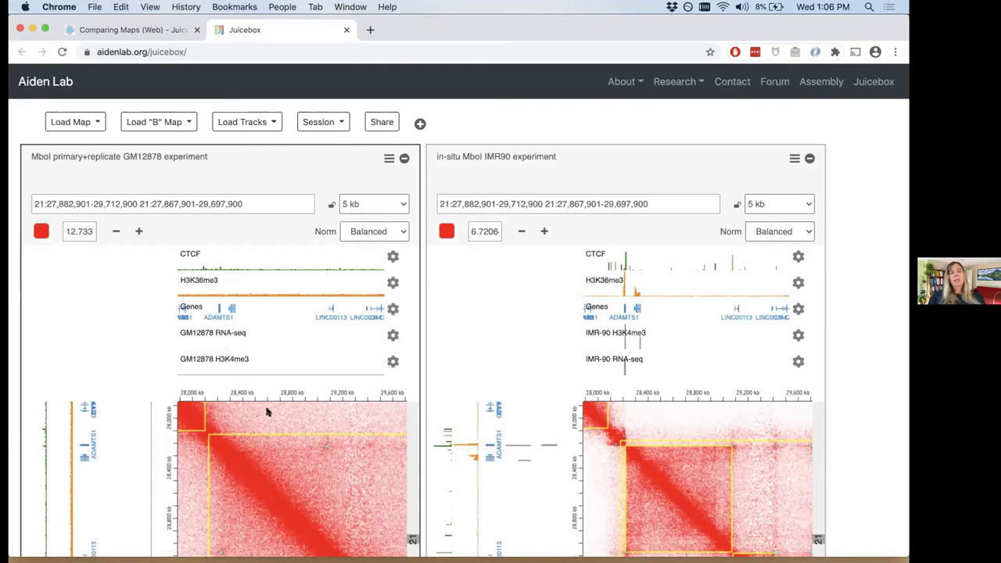
Drag the left heatmap so both maps show chr21 27,667,901–29,497,900 with ADAMTS1 in view
drag(213, 426, 195, 426)
drag(285, 442, 324, 446)
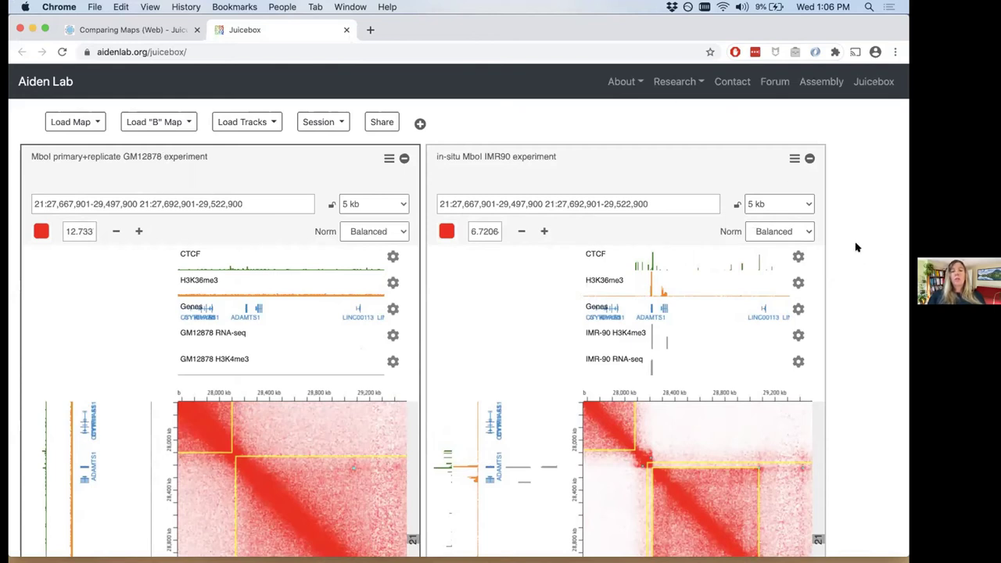
scroll(851, 235, down, 1)
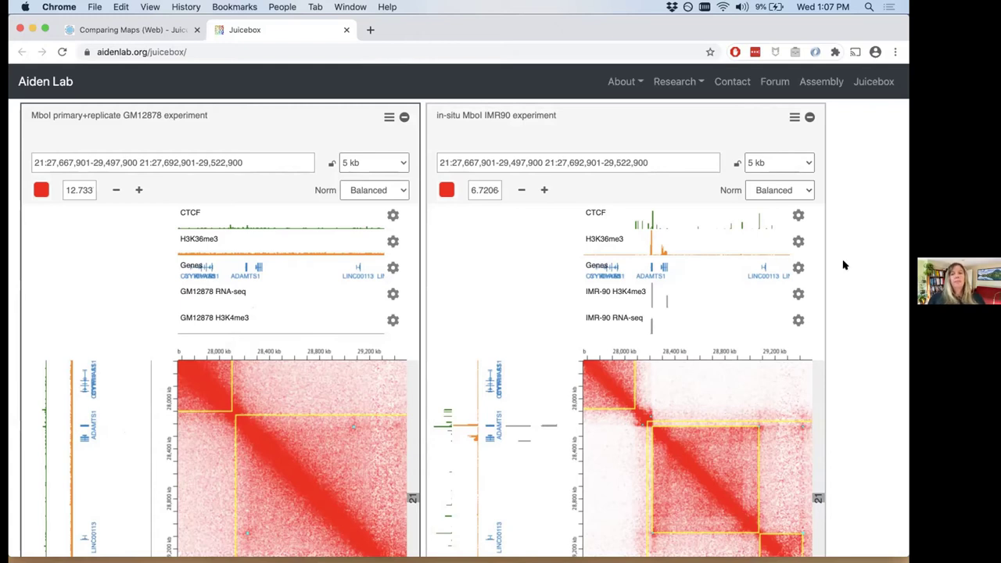
scroll(843, 265, up, 2)
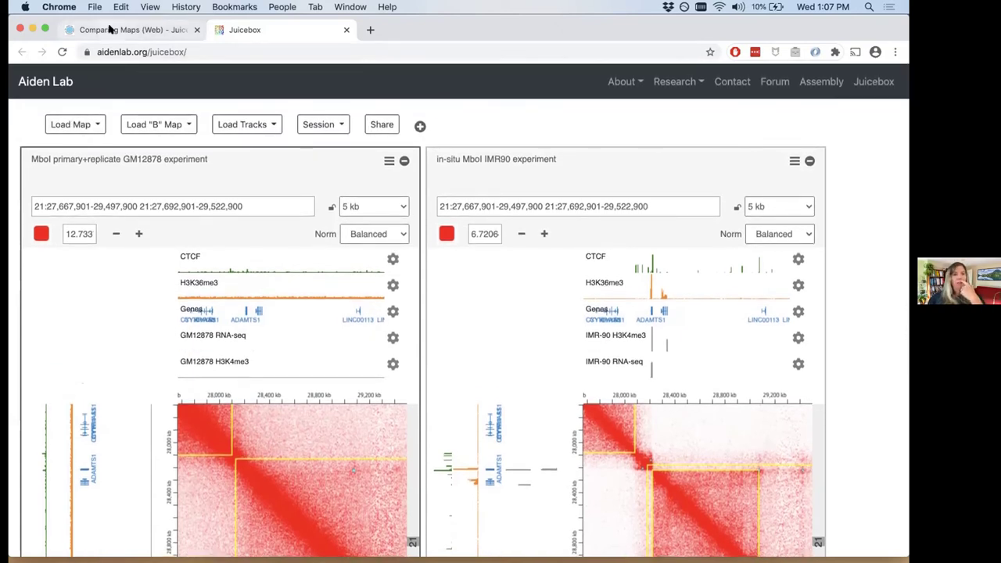
Open aidenlab.org/juicebox in a new third Chrome tab
click(112, 30)
scroll(243, 246, down, 3)
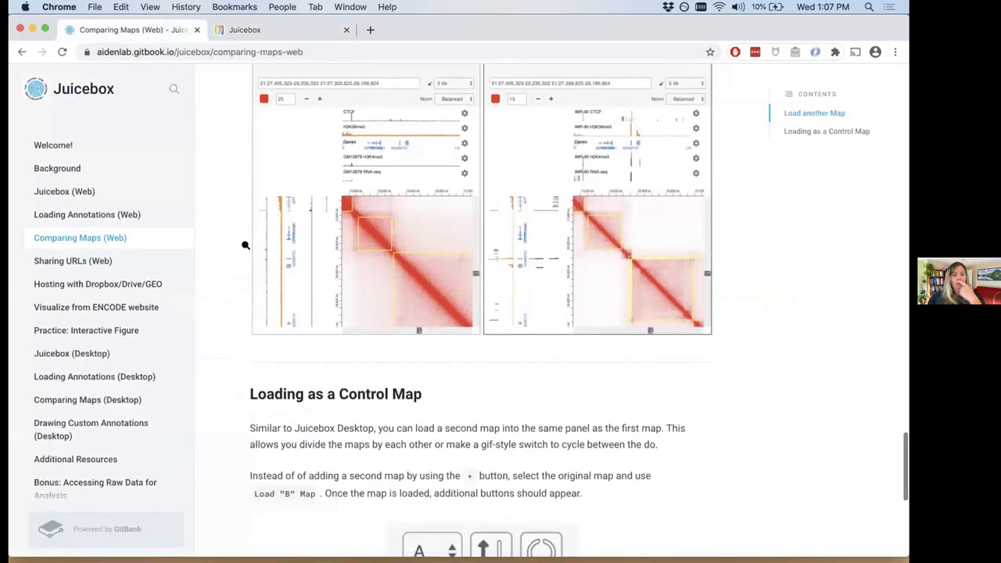
click(313, 30)
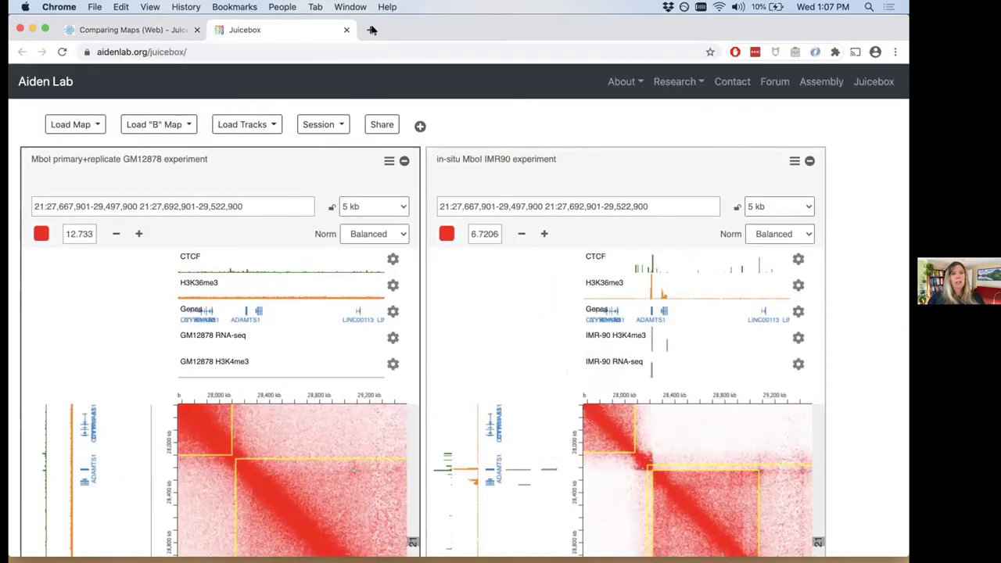
click(372, 29)
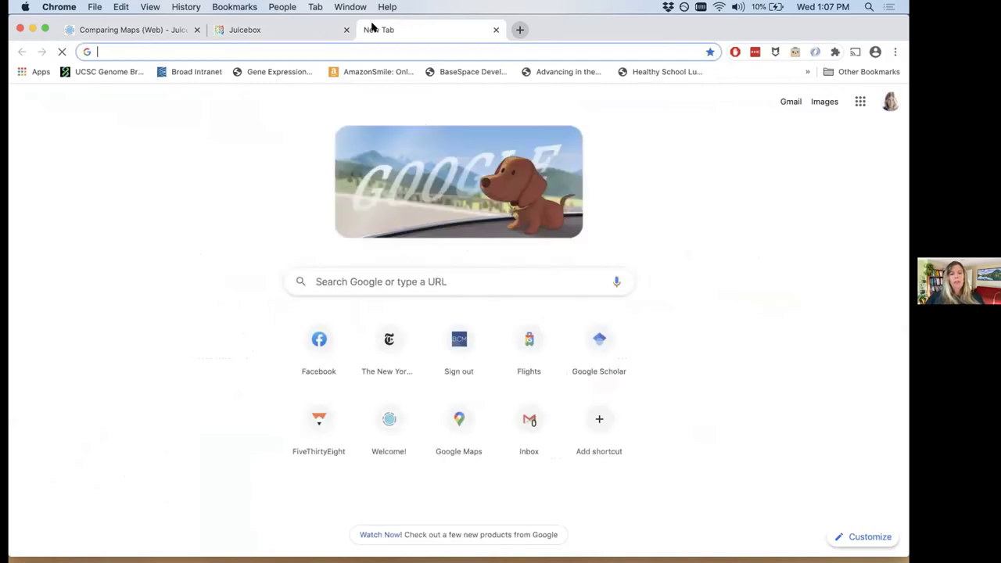
text(aiden)
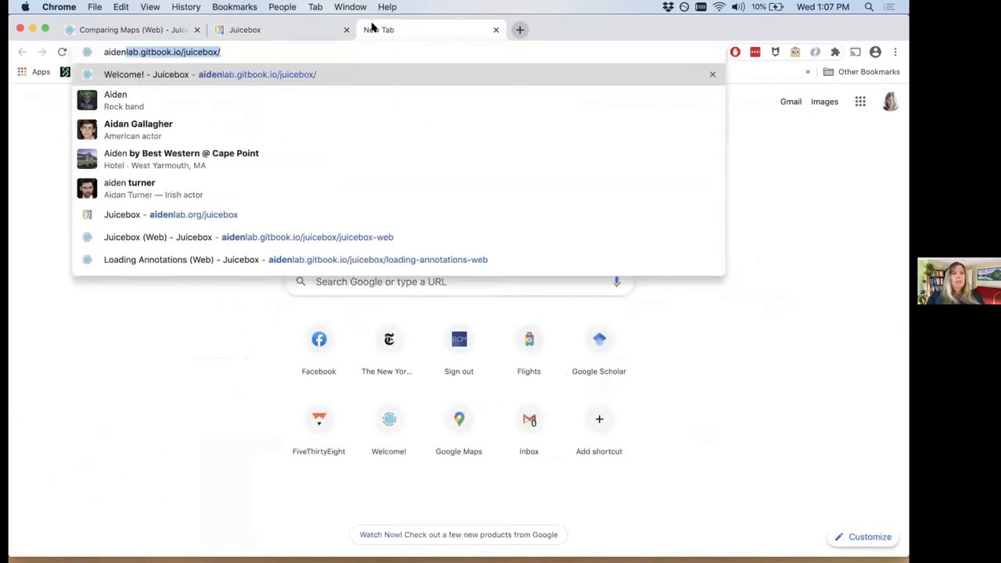
text(lB.)
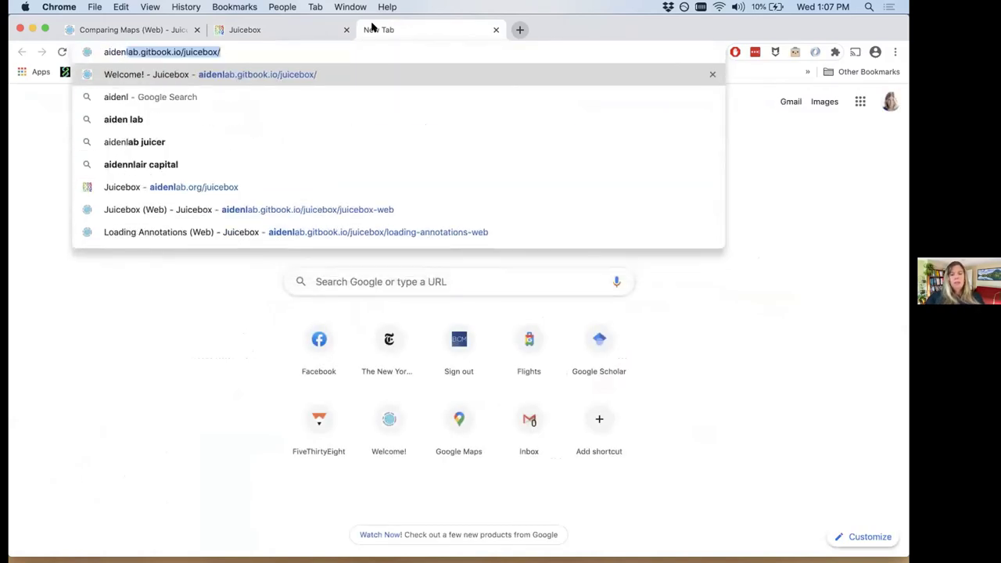
key(BackSpace)
key(BackSpace)
key(BackSpace)
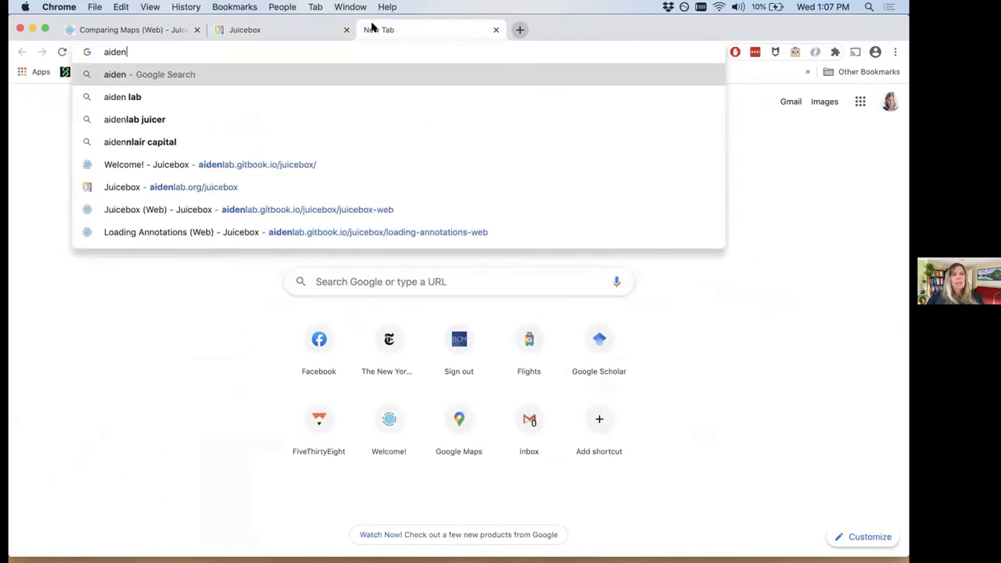
text(lab)
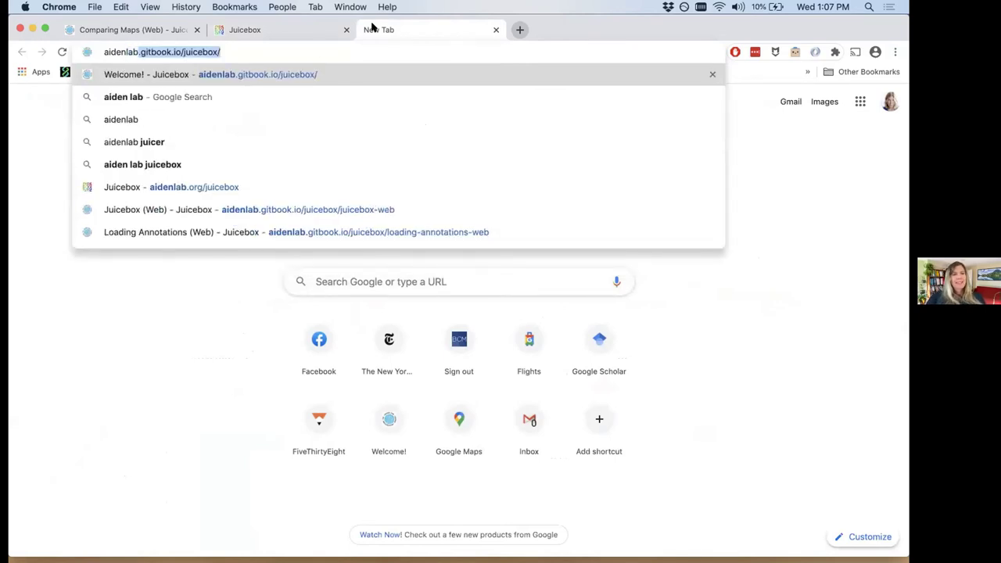
text(.org)
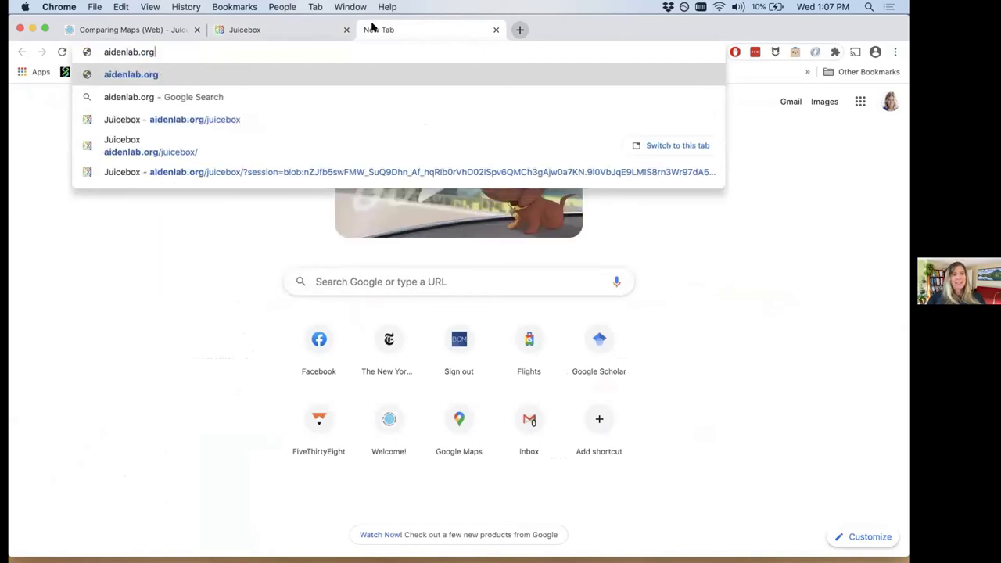
key(Down)
key(Down)
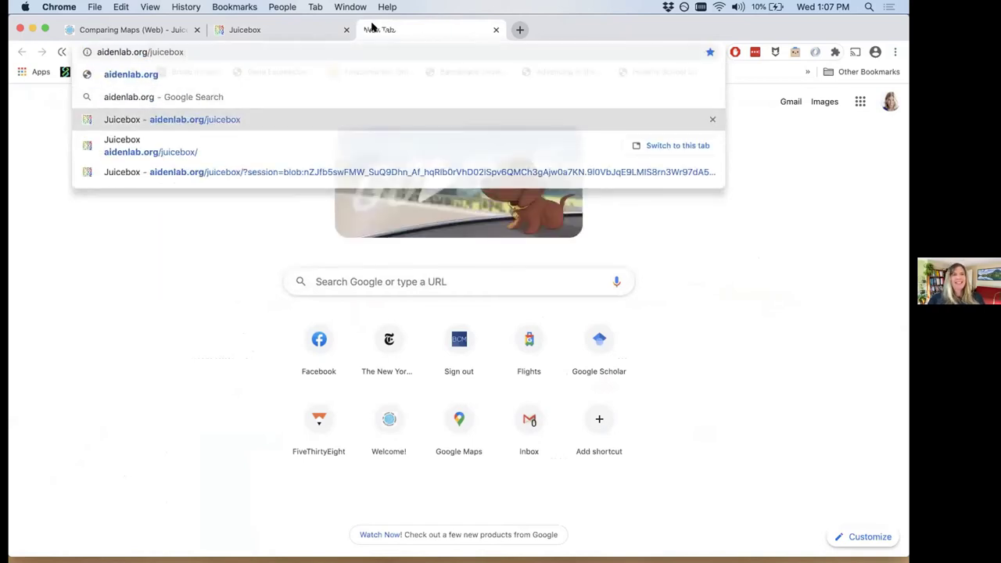
key(Return)
Return to the Comparing Maps (Web) guide at its tinyurl example link
key(super+1)
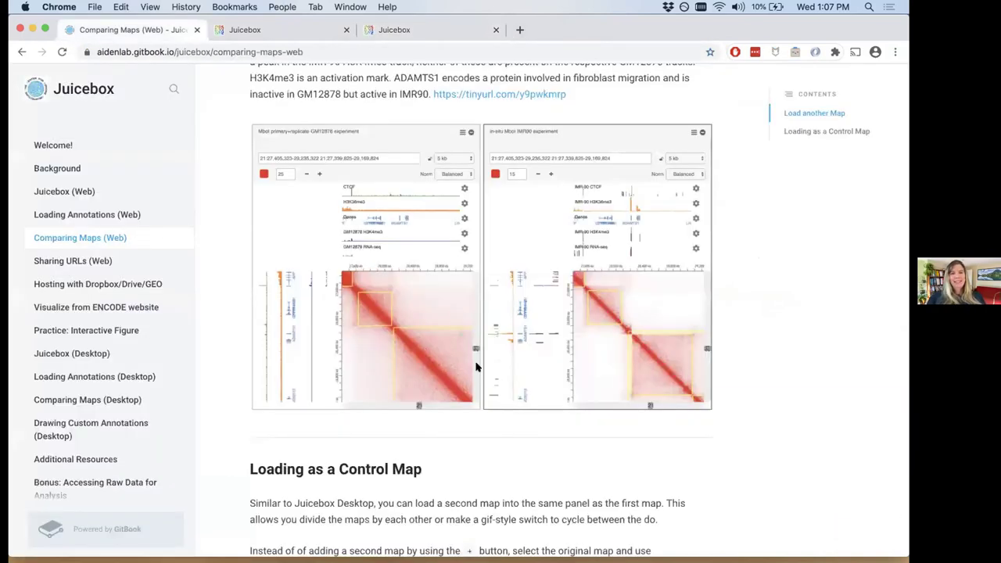
scroll(504, 334, up, 1)
drag(568, 115, 432, 104)
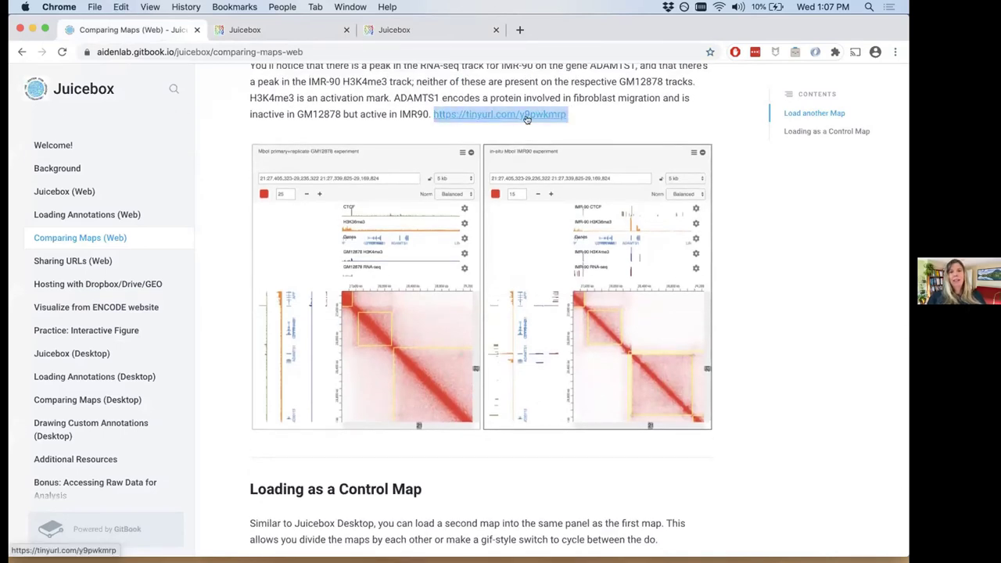
Switch to the third tab holding the fresh, empty Juicebox session
click(364, 32)
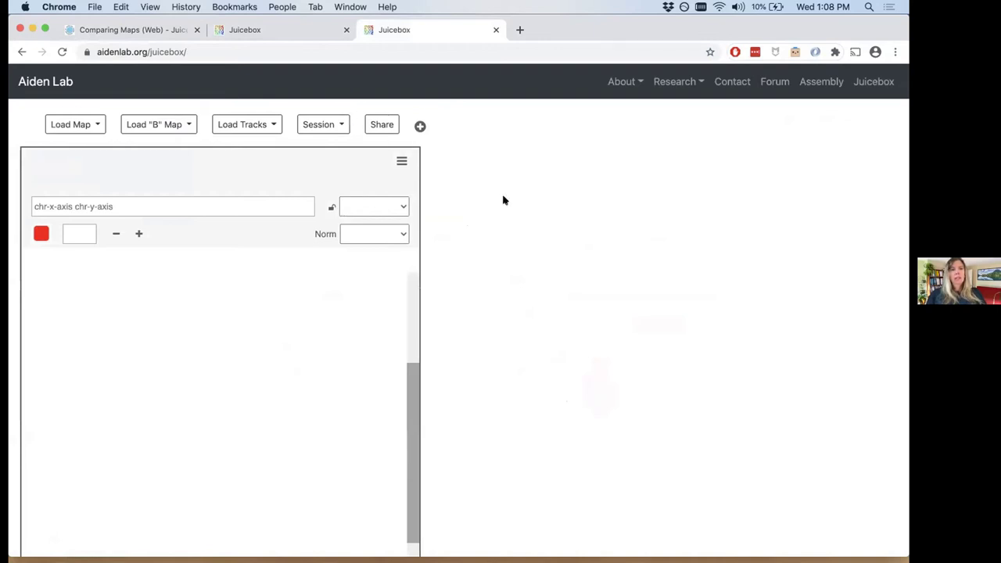
Load the ENCODE GM12878 hg19 map ENCFF718AWL, showing chr6 against chr14 at 500 kb
click(92, 125)
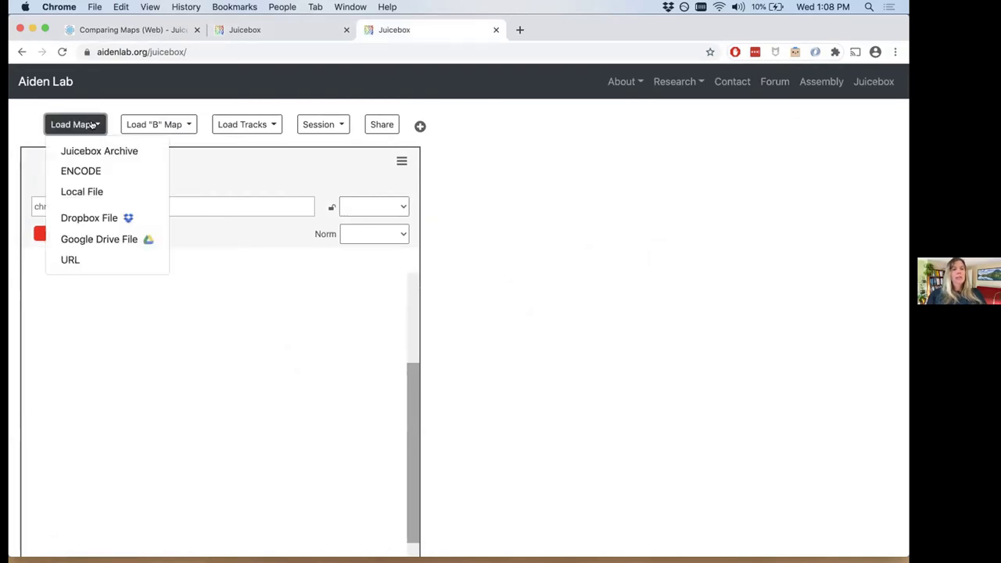
click(93, 171)
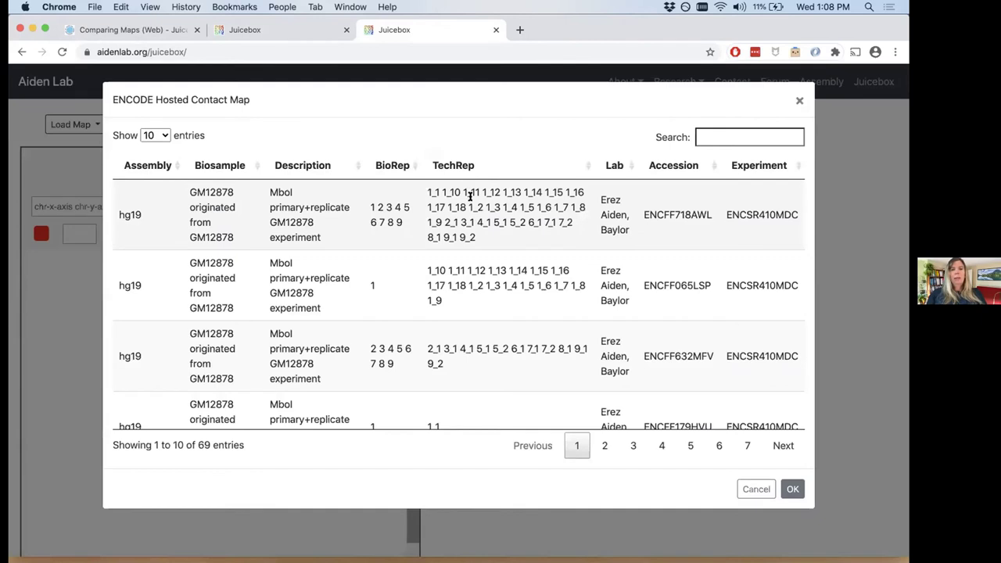
click(470, 195)
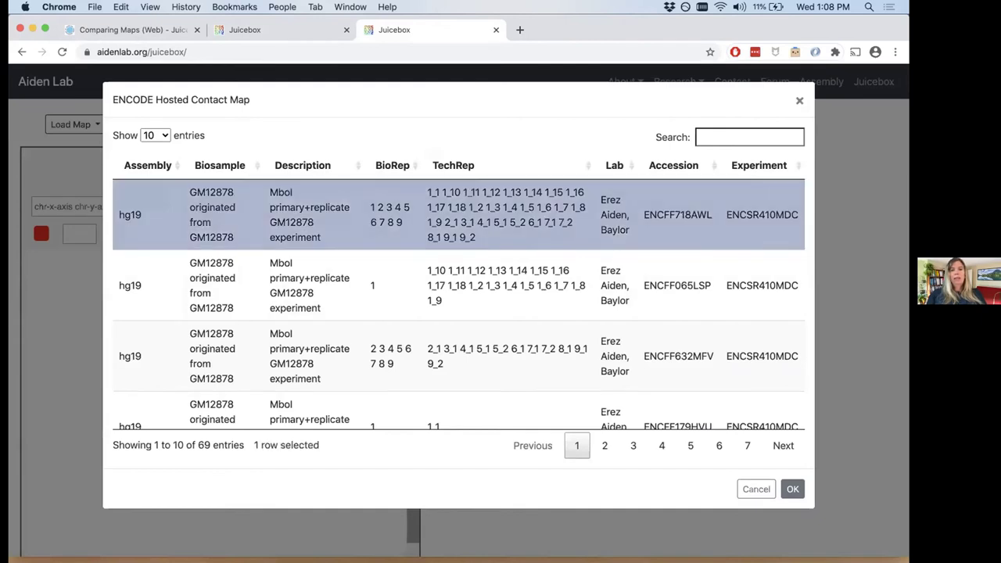
click(792, 488)
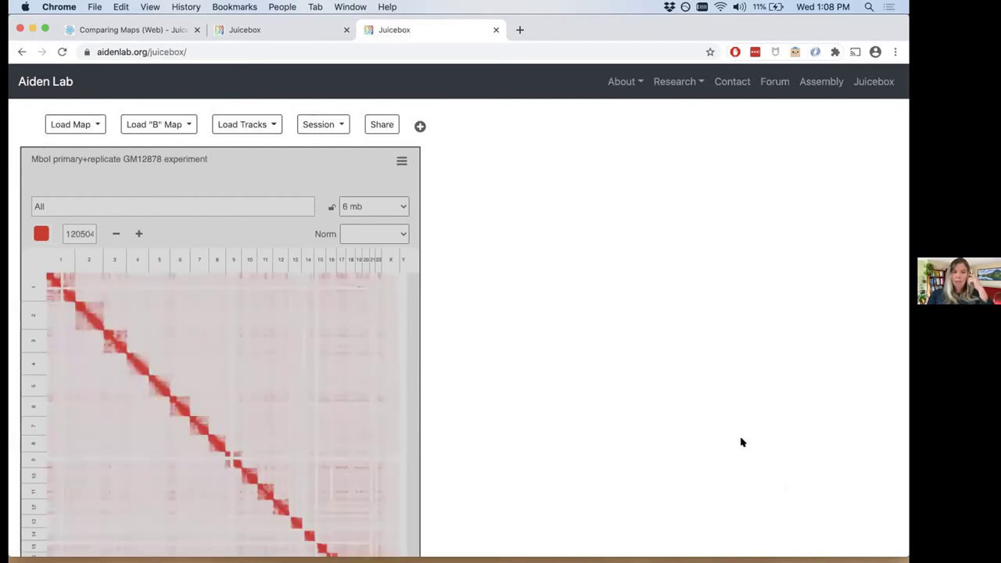
scroll(742, 442, down, 3)
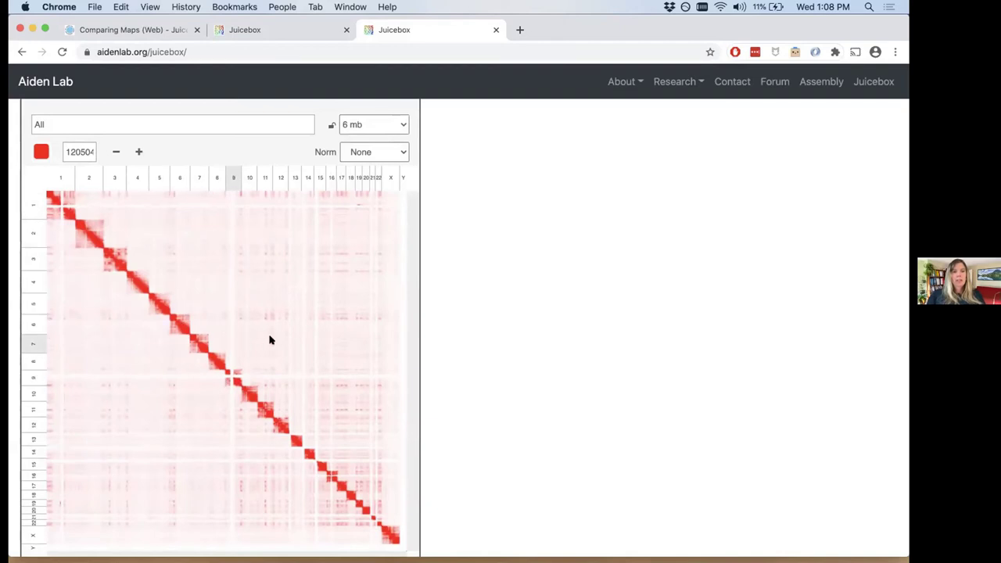
click(305, 332)
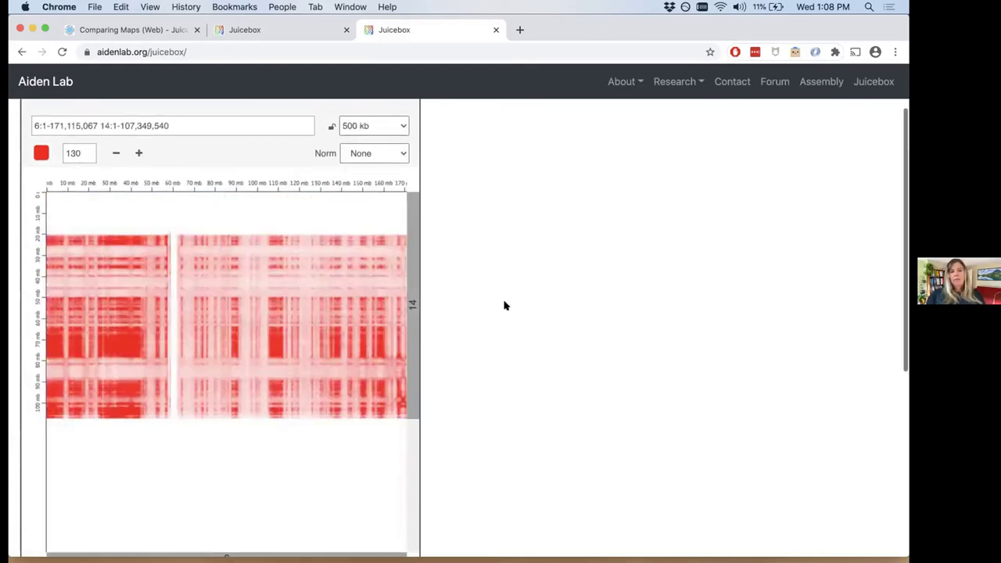
scroll(504, 305, up, 2)
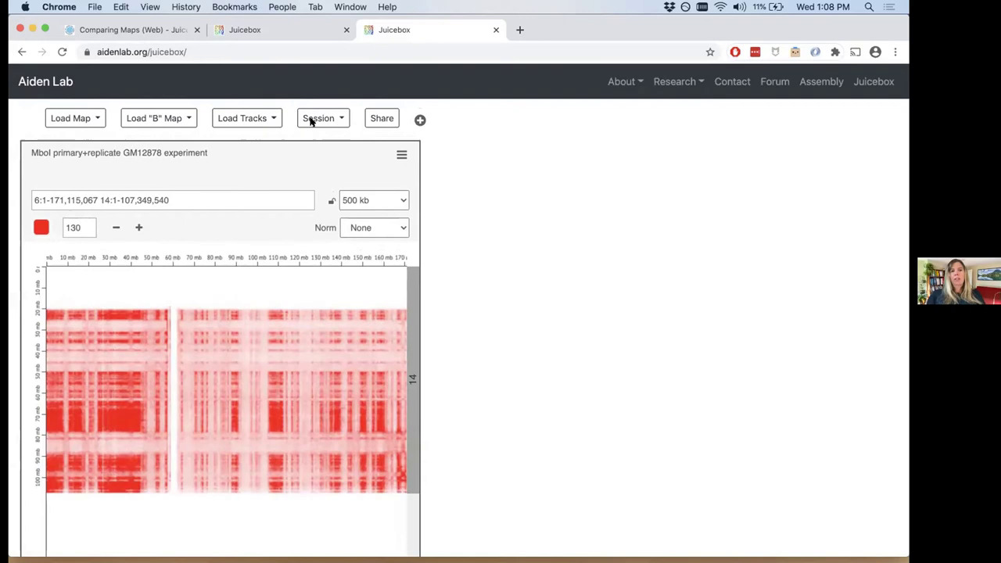
Add a second panel with the ENCODE in-situ MboI IMR90 map, found by filtering on 'imr-90'
click(419, 119)
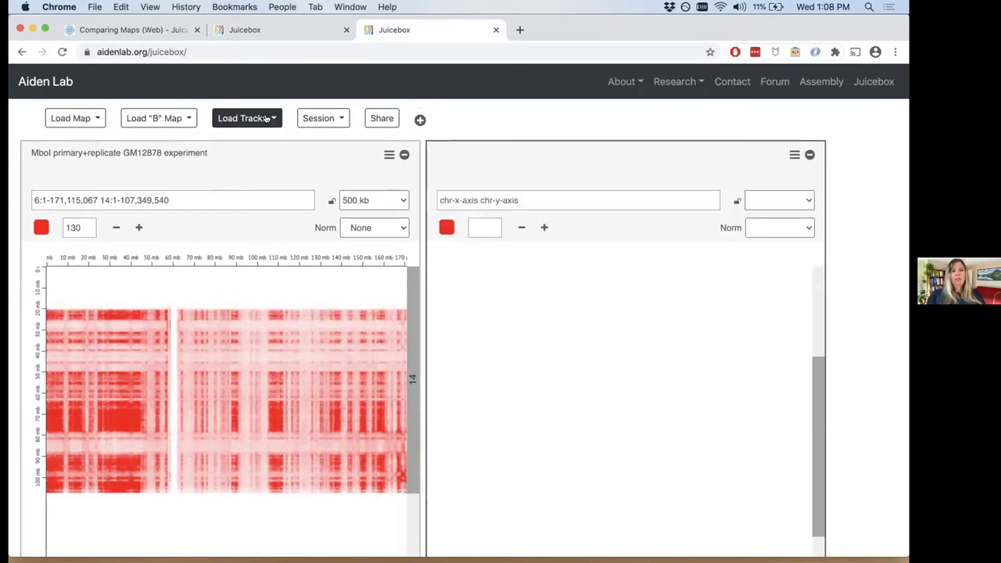
scroll(383, 187, up, 1)
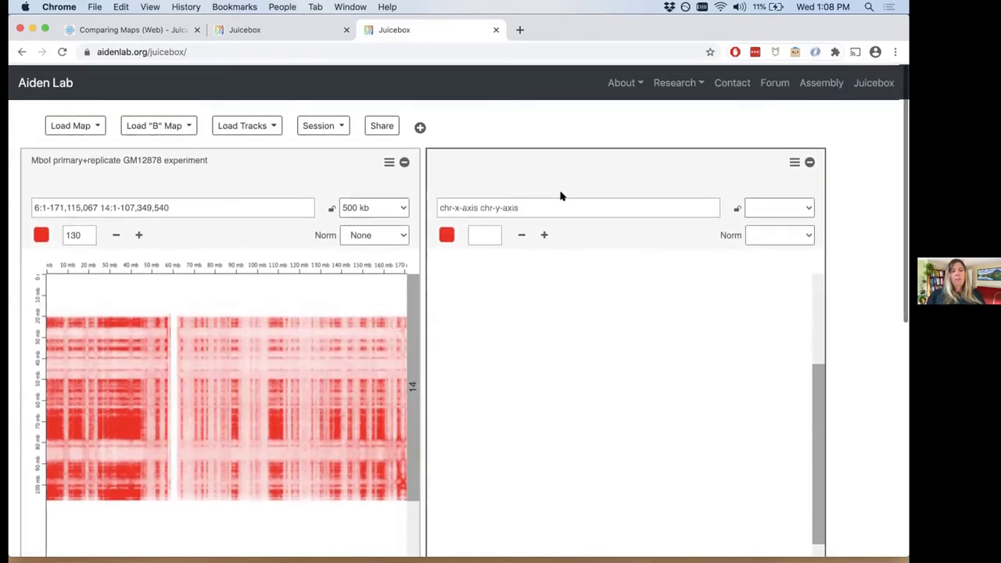
click(99, 124)
click(96, 165)
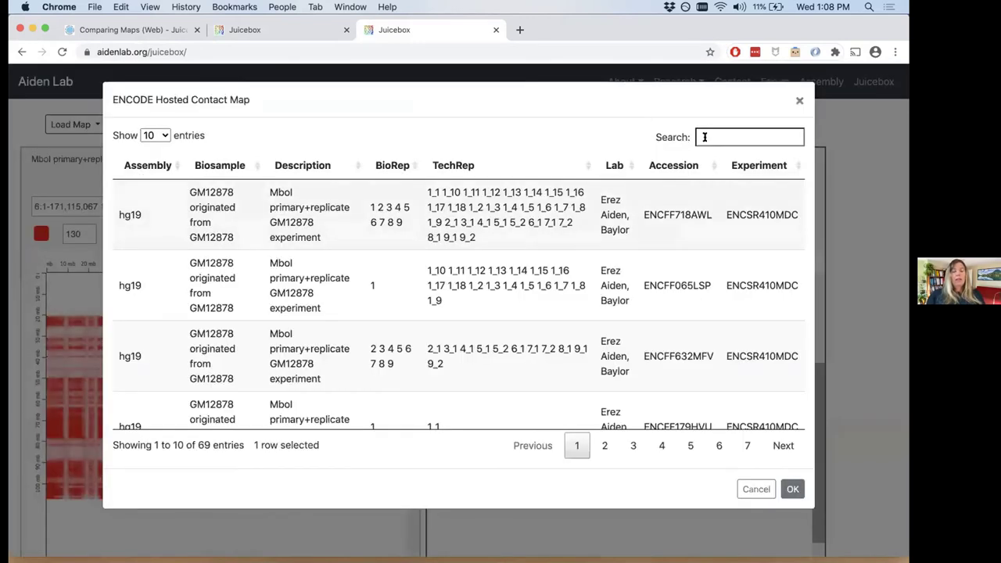
click(712, 137)
text(imr)
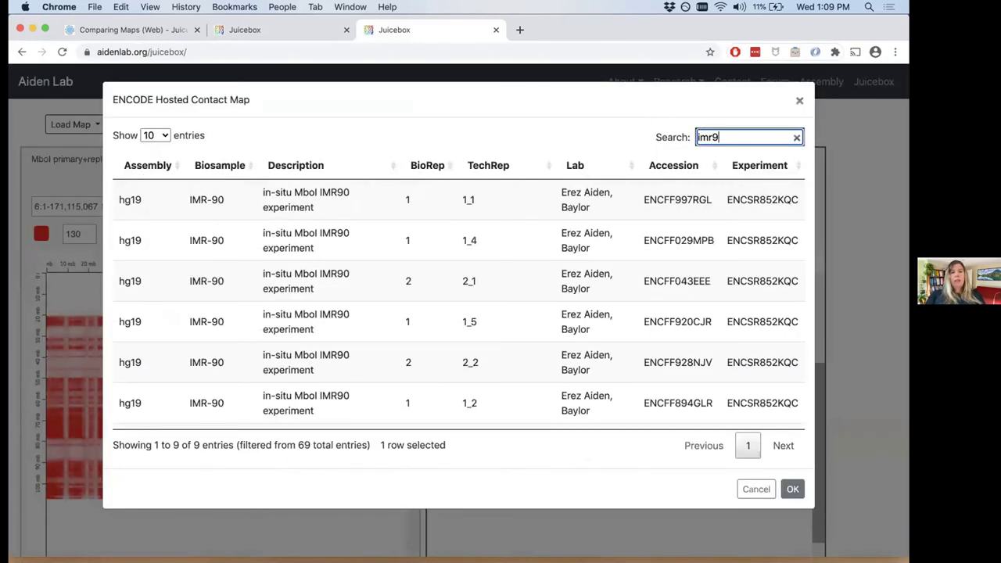
text(-90)
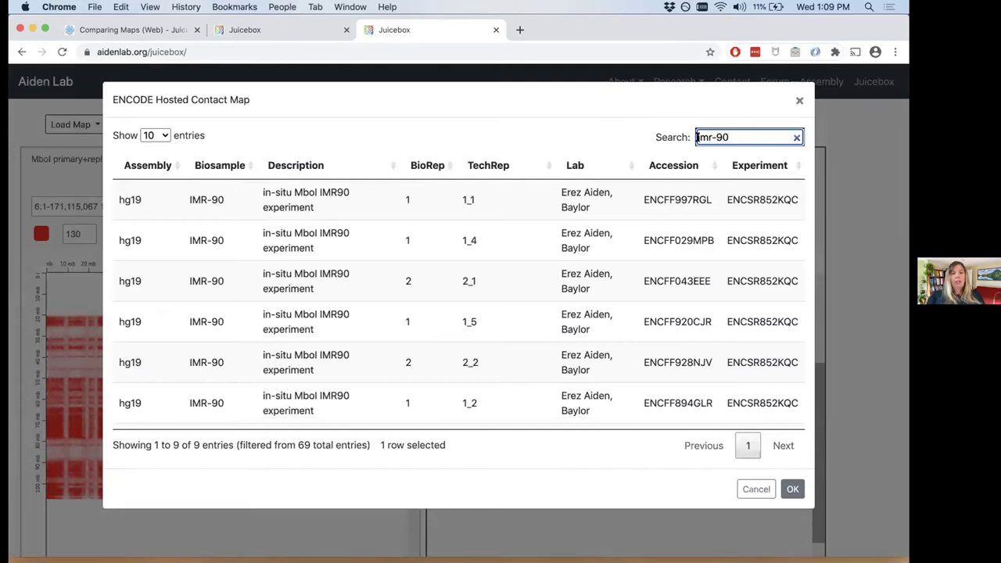
scroll(467, 258, down, 3)
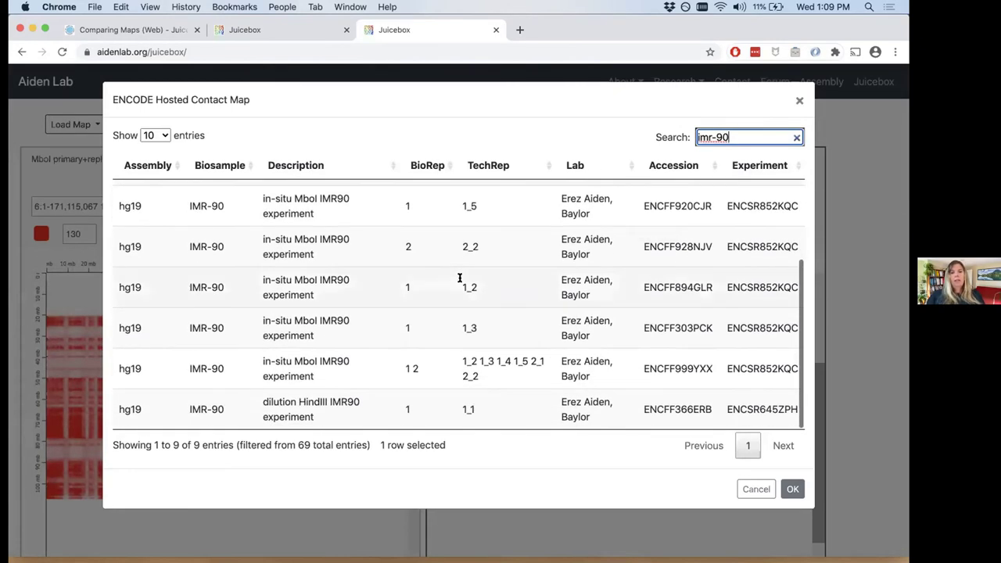
click(792, 489)
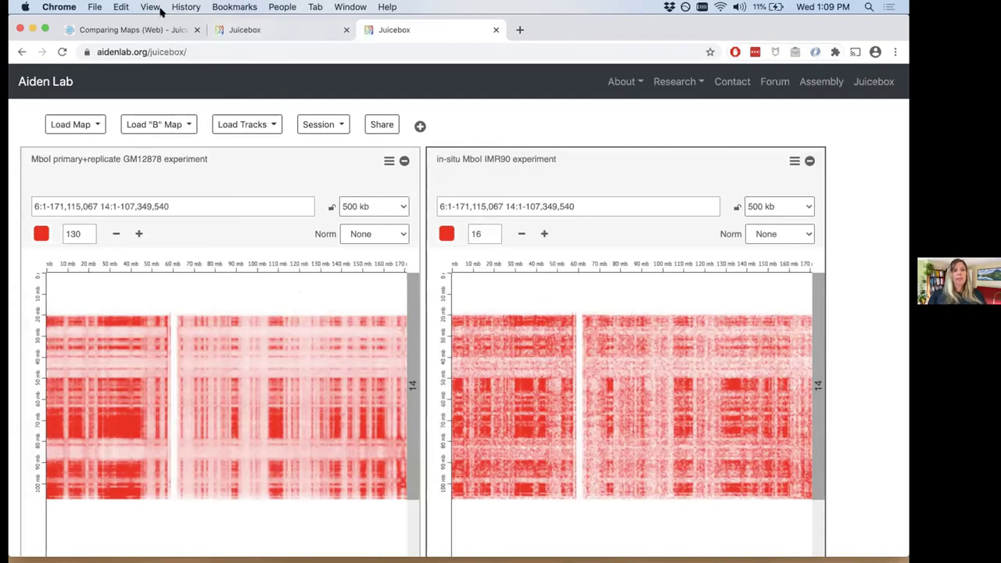
Read the docs' Loading as a Control Map section, then close the duplicate Juicebox tab
click(136, 29)
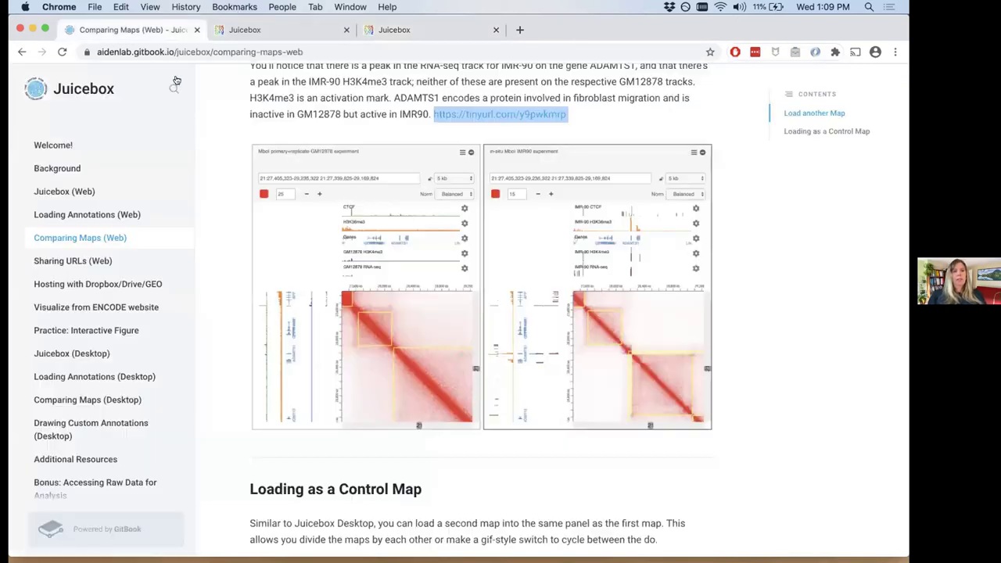
scroll(264, 261, down, 5)
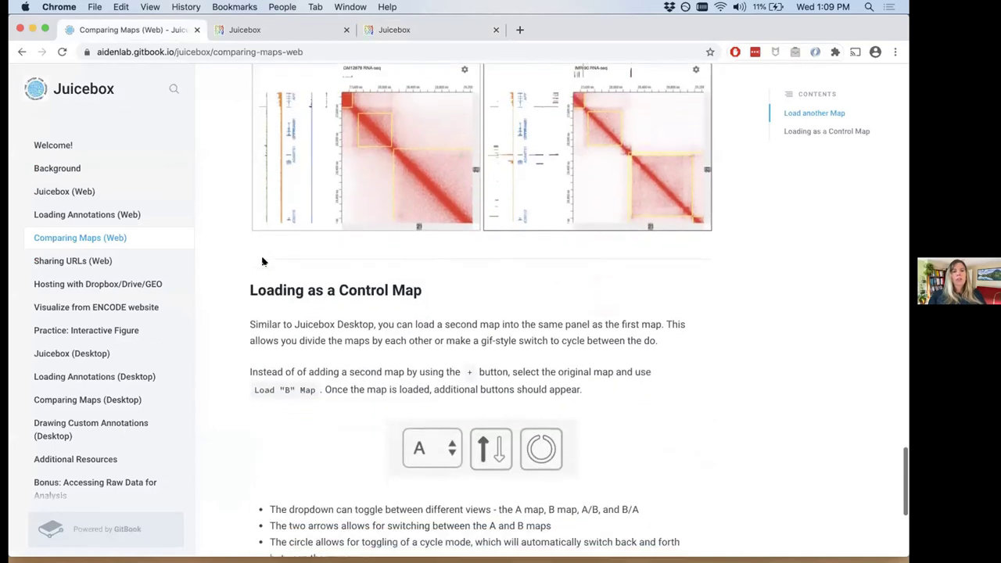
scroll(262, 259, down, 2)
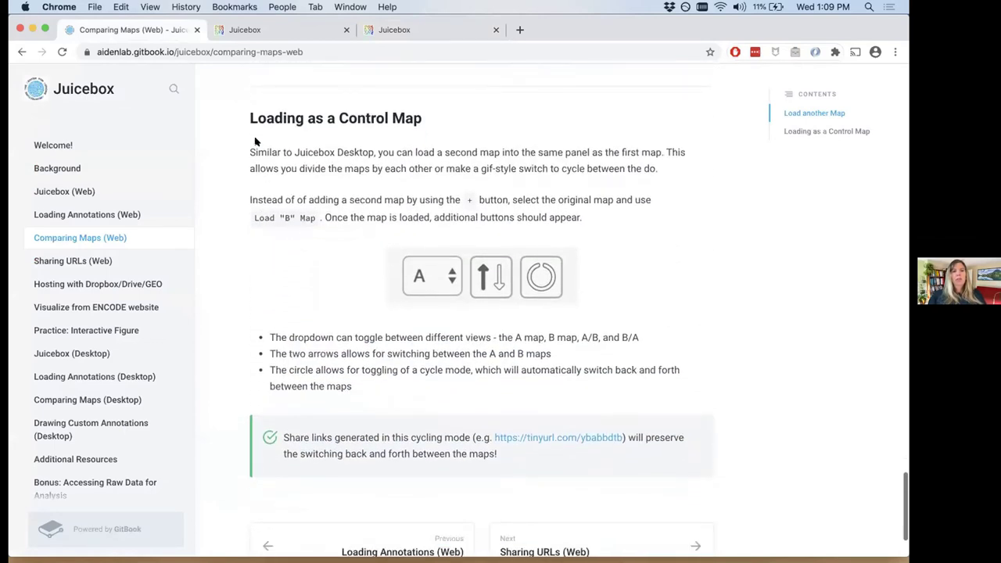
click(485, 30)
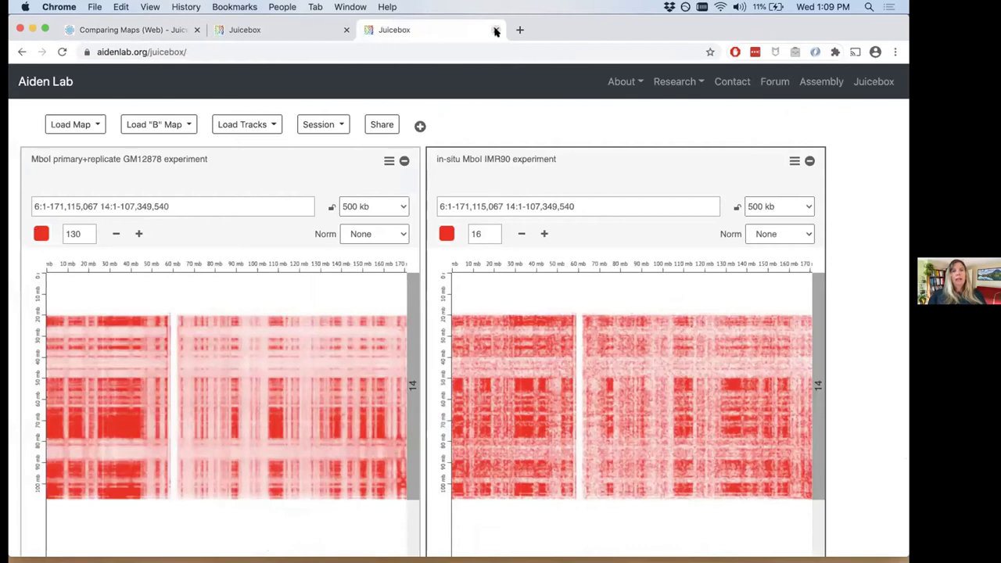
click(496, 30)
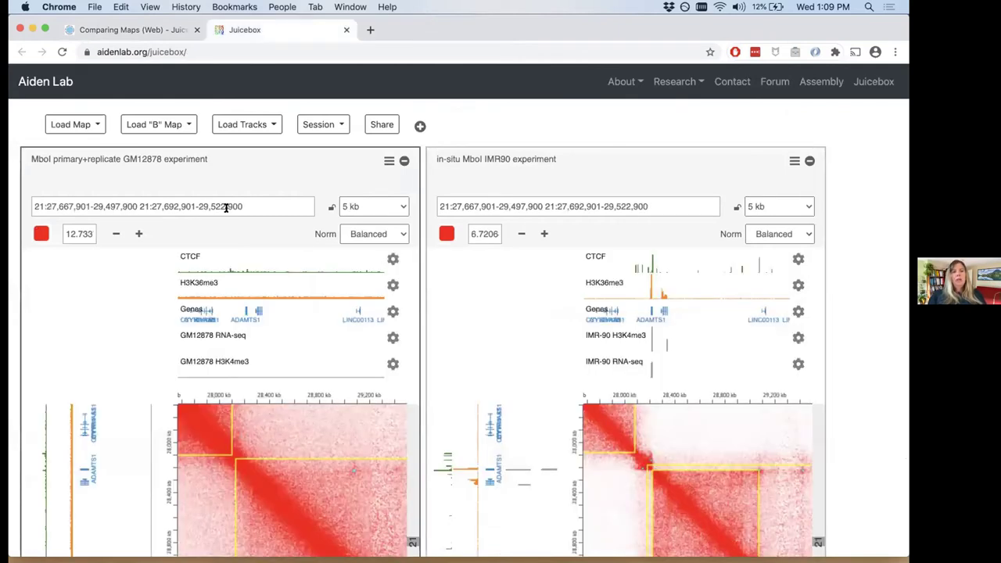
Glance over the control map instructions in the Comparing Maps documentation
click(117, 31)
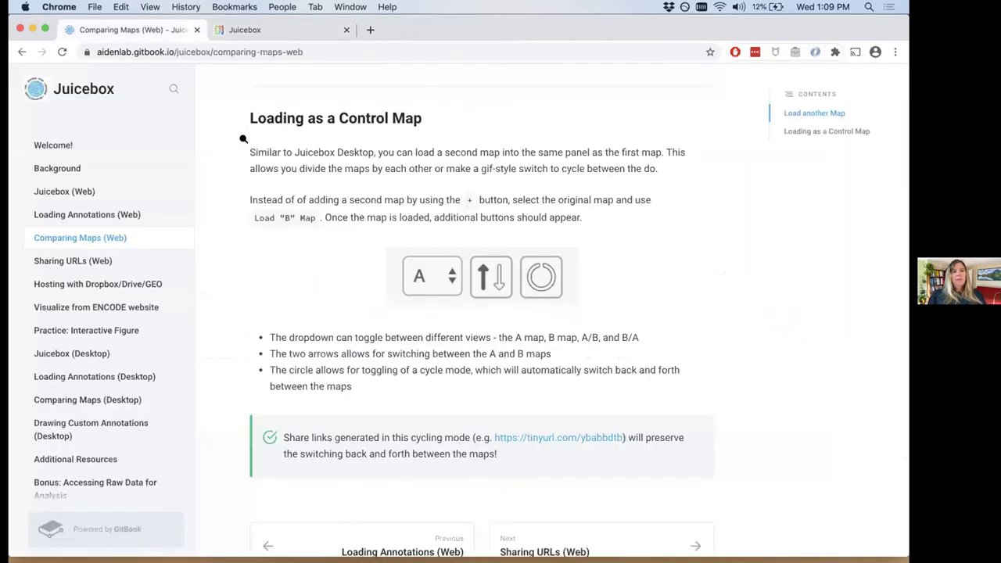
scroll(243, 139, up, 1)
scroll(419, 301, down, 1)
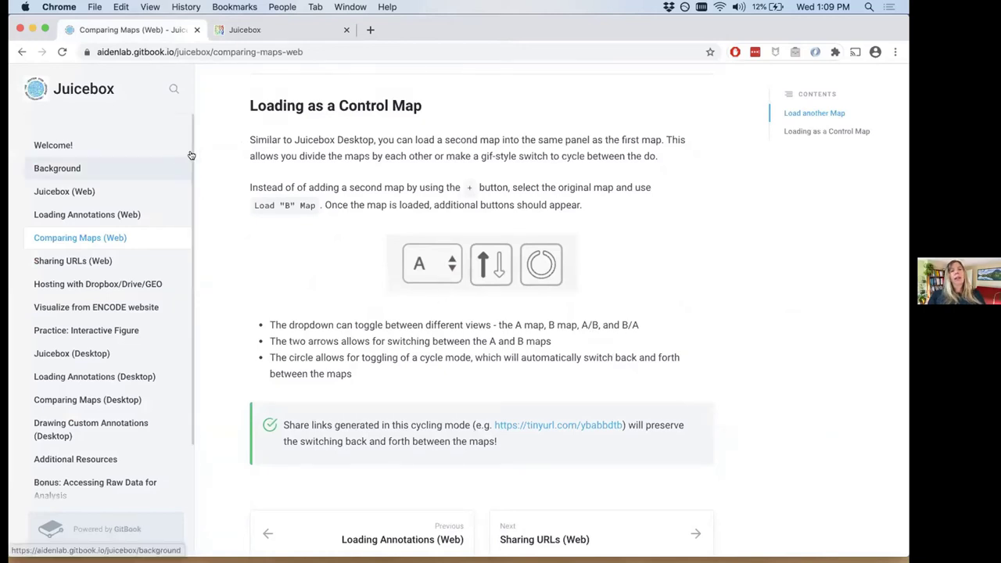
Pan both linked chr21 maps so the view starts around 28,027,901 at 5 kb
click(266, 29)
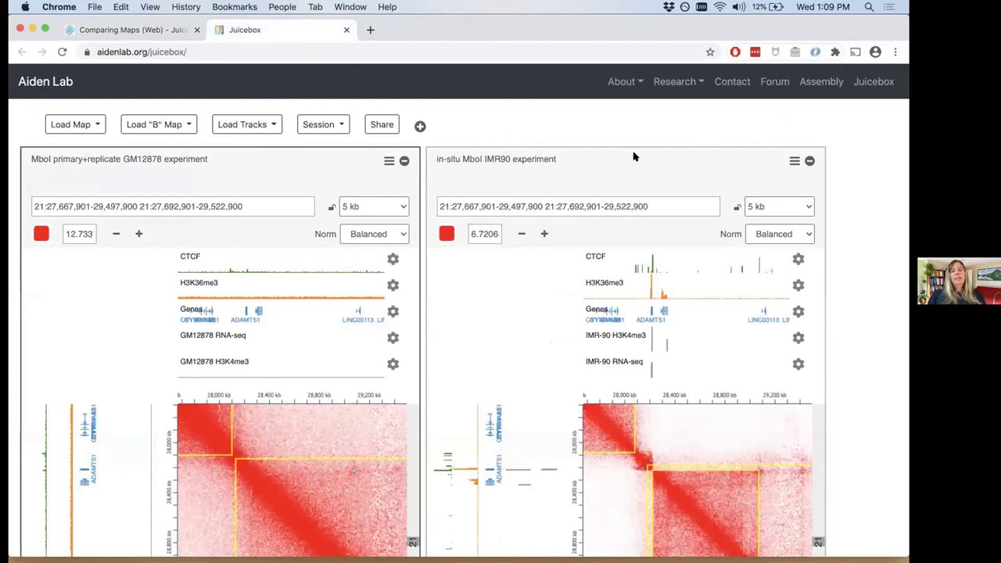
scroll(856, 266, down, 2)
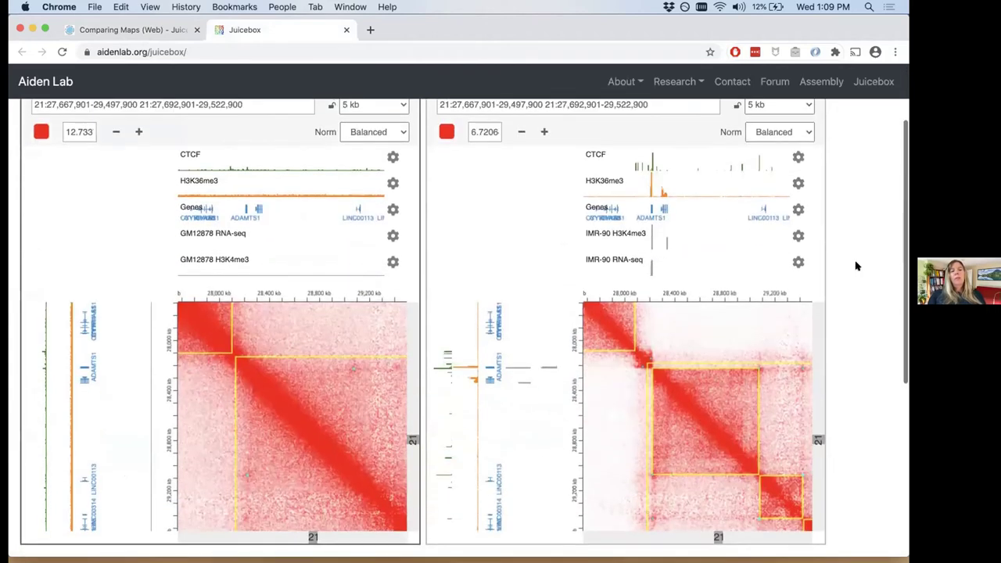
drag(327, 415, 287, 369)
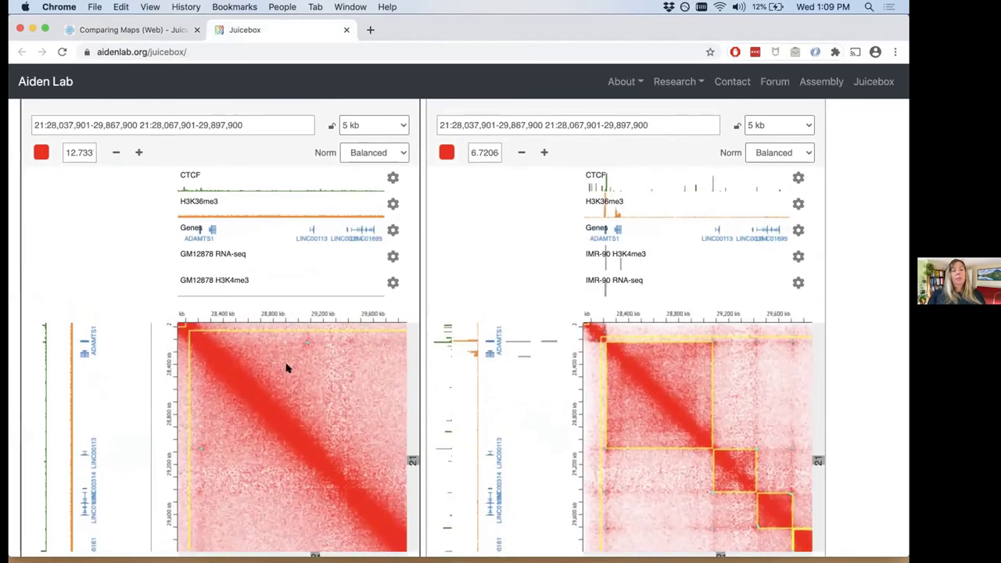
scroll(75, 211, up, 2)
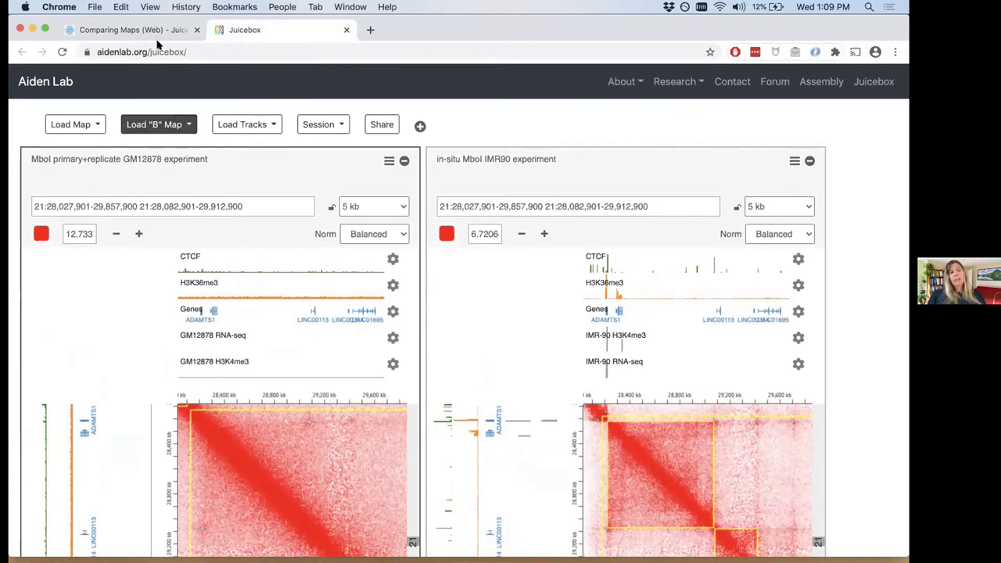
Load the combined-replicate IMR-90 ENCODE map ENCFF999YXX as the GM12878 panel's B map
click(129, 30)
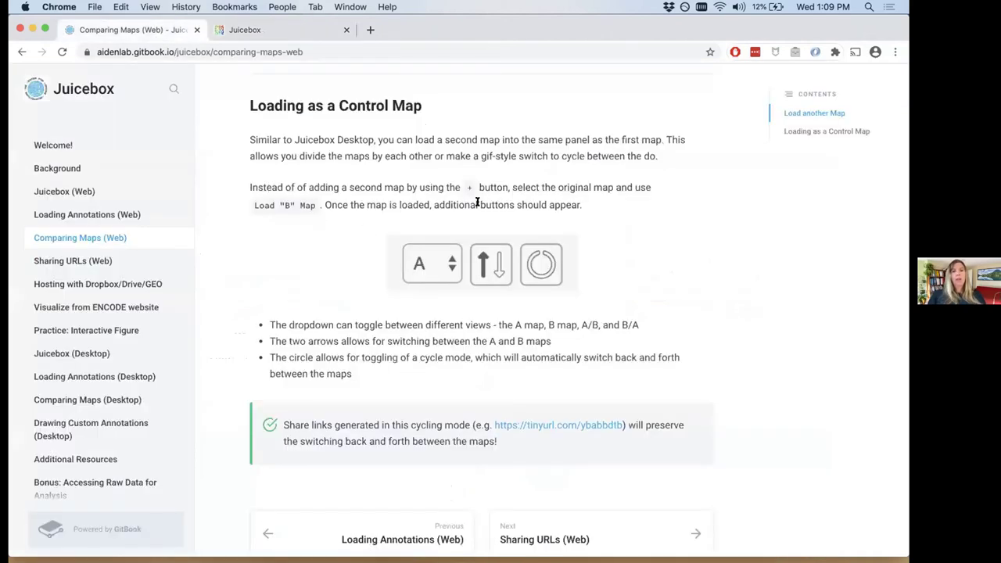
click(277, 33)
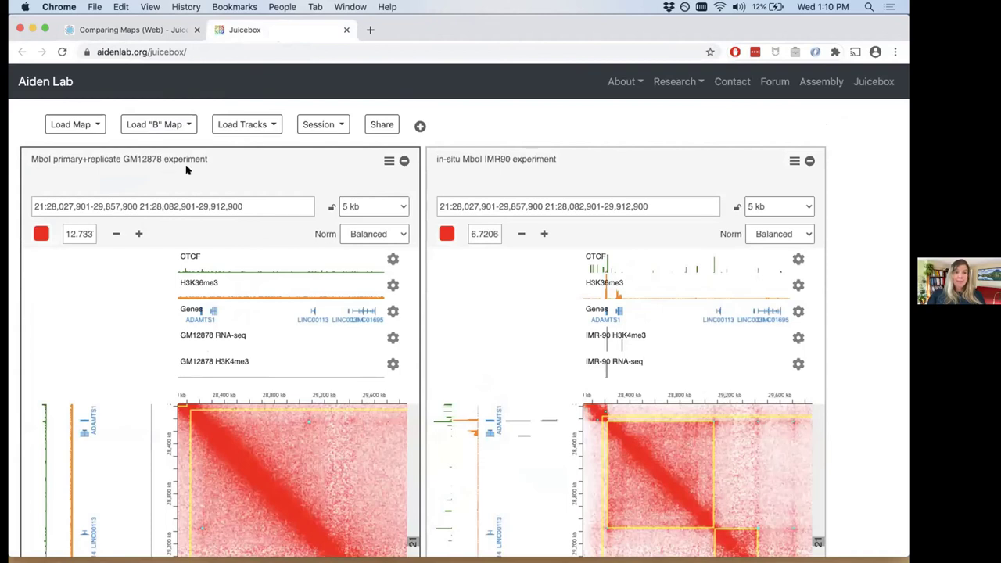
click(180, 126)
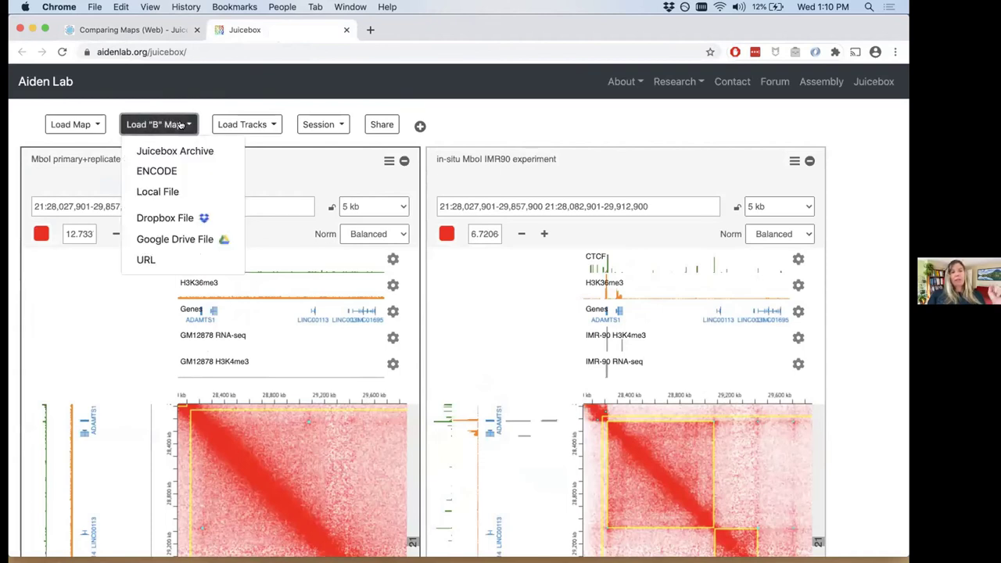
click(183, 171)
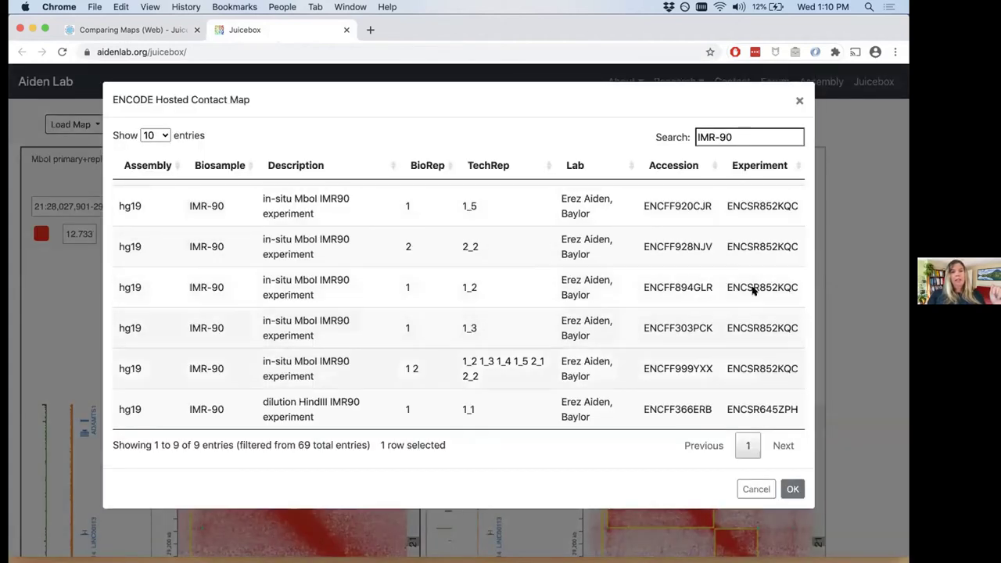
click(377, 368)
click(392, 367)
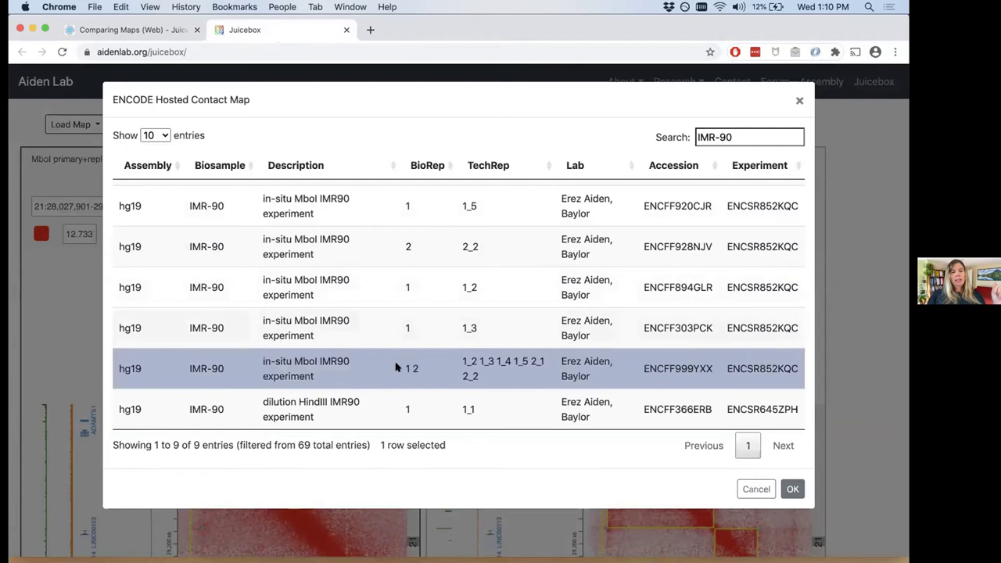
click(792, 491)
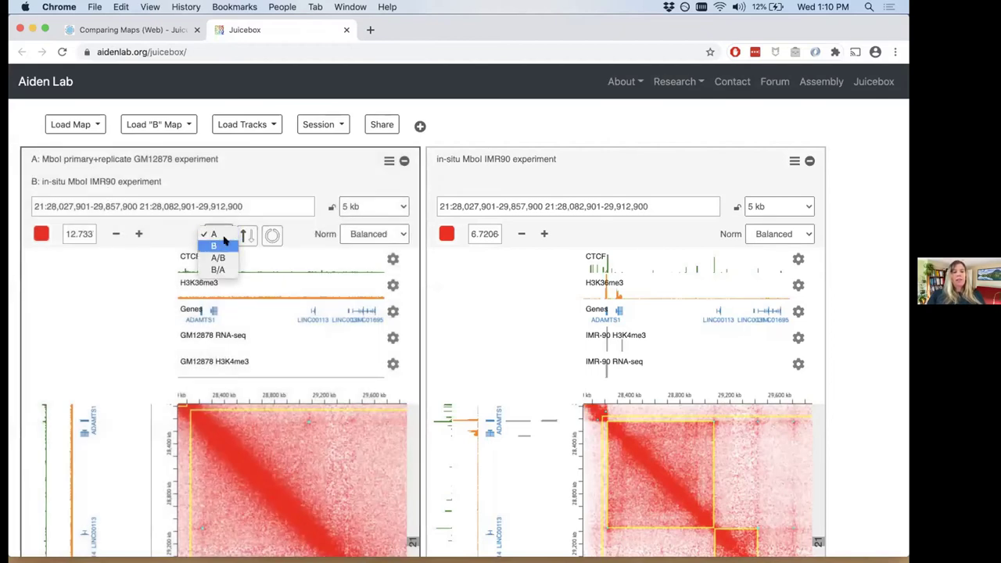
Show the IMR90 B map in the left panel, switch back to A, then to B again
click(223, 244)
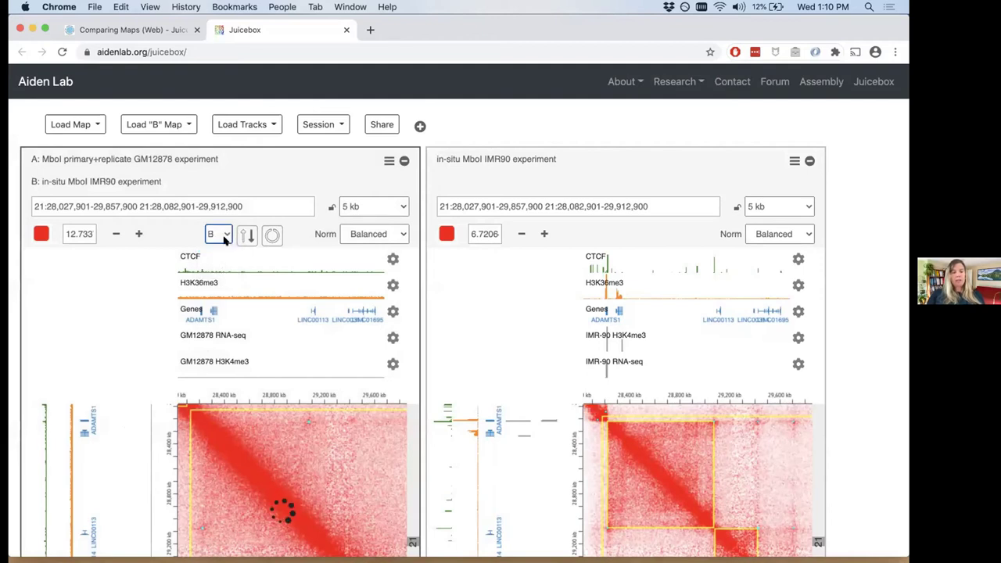
scroll(378, 369, down, 3)
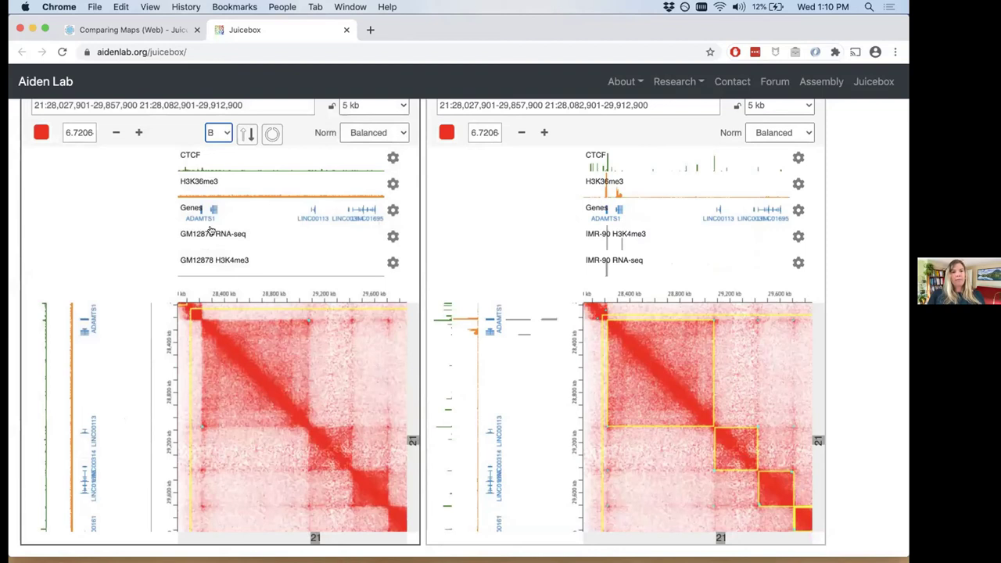
click(217, 125)
click(217, 122)
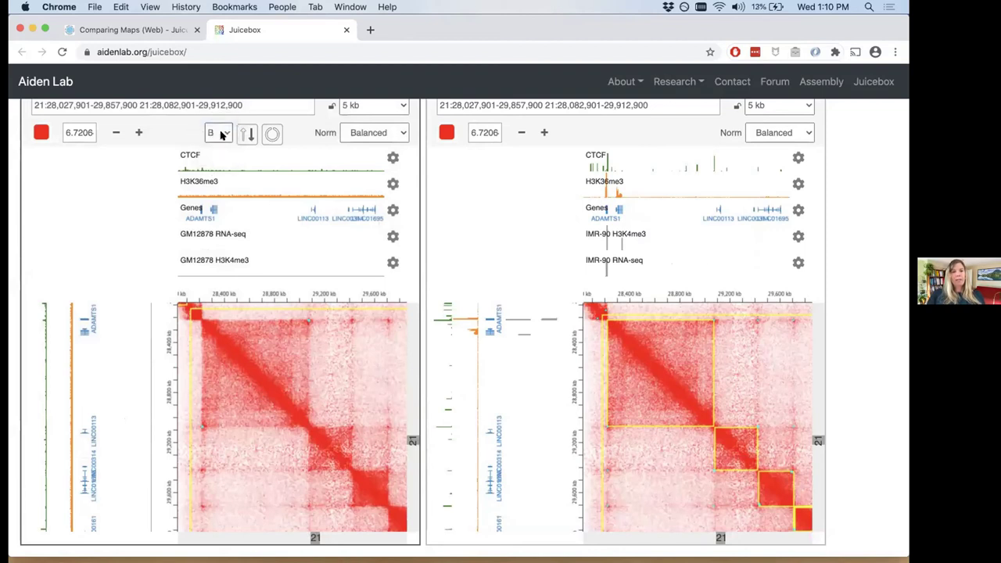
click(222, 133)
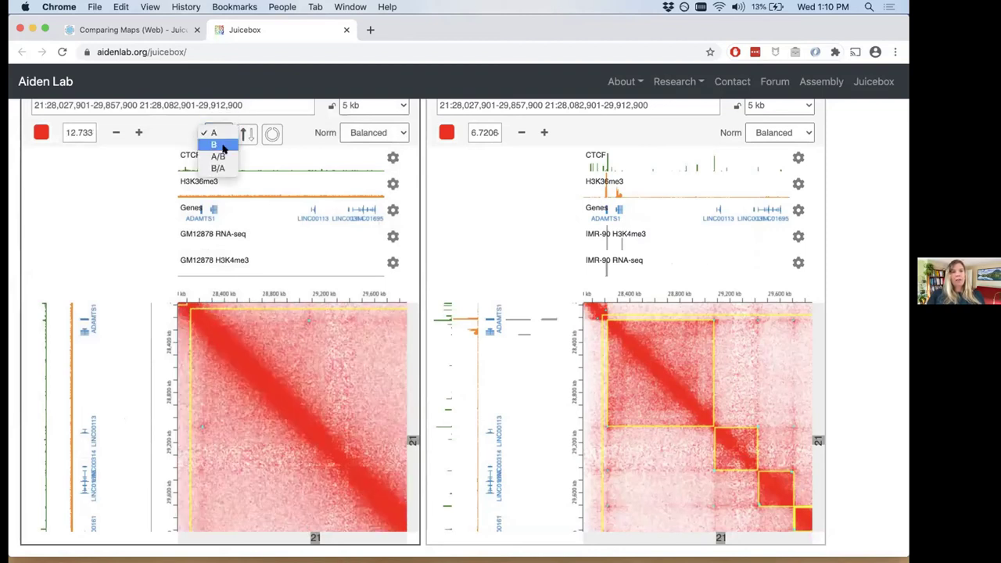
click(223, 147)
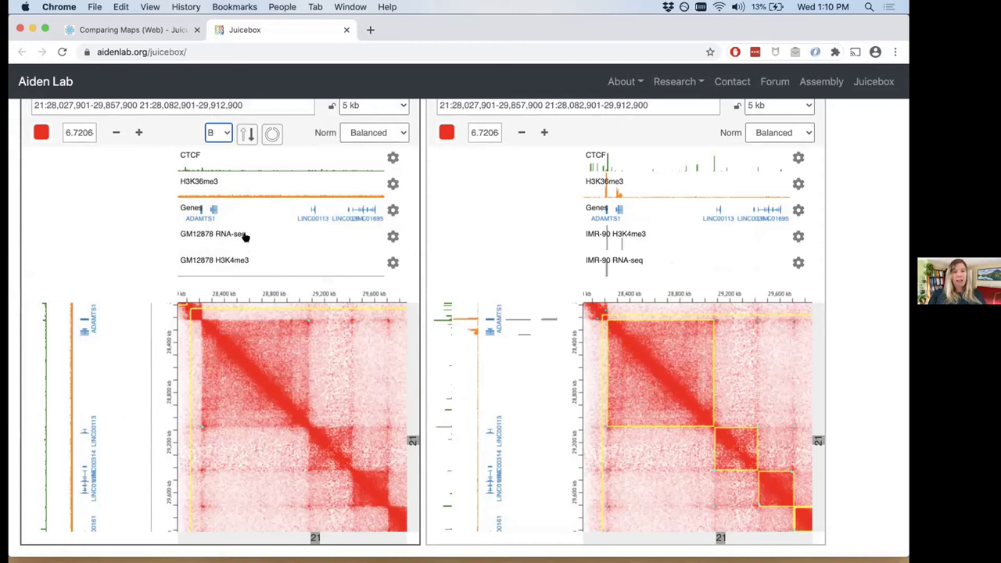
Flip the left panel repeatedly between the GM12878 A and IMR90 B maps, ending on A
scroll(274, 165, up, 1)
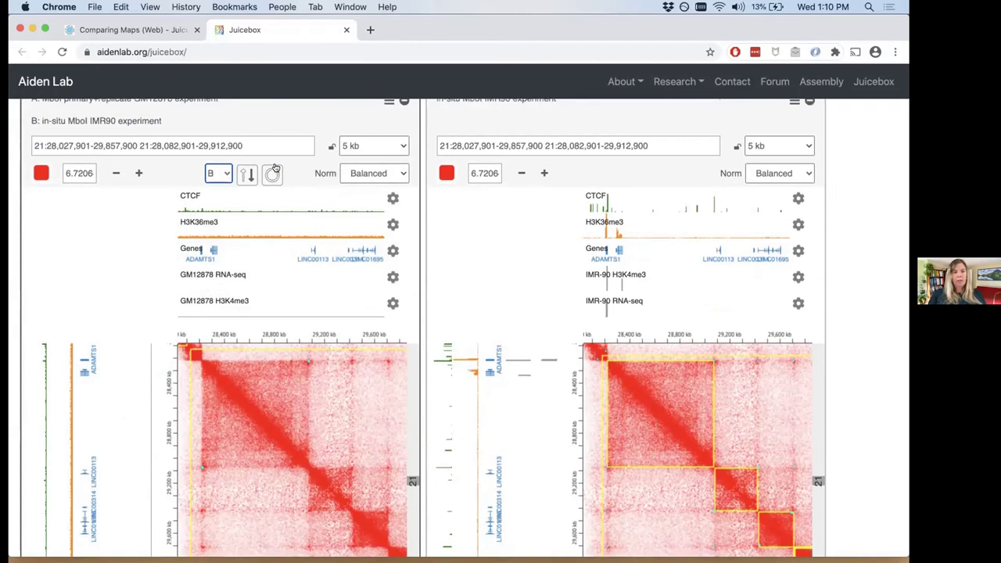
click(246, 174)
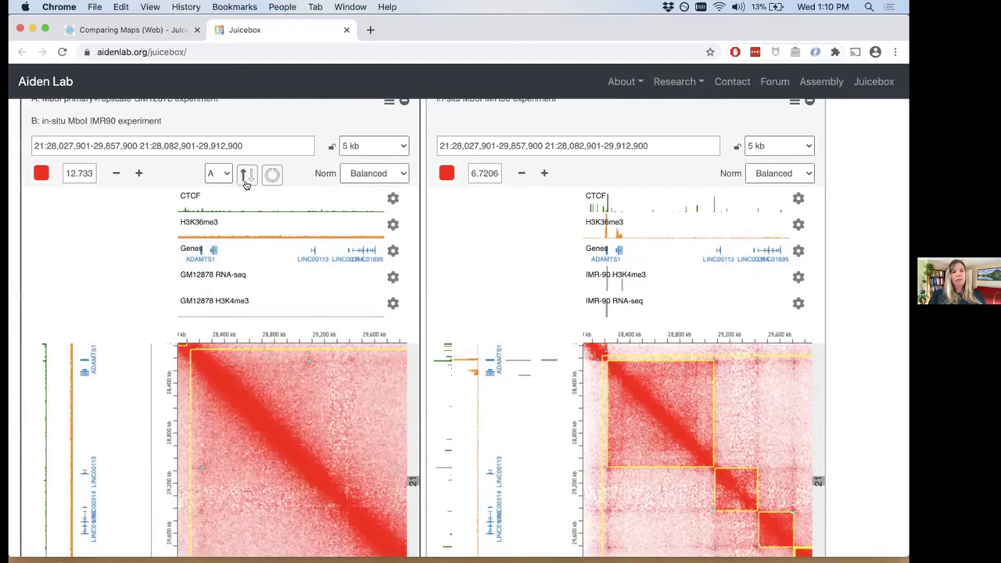
click(246, 177)
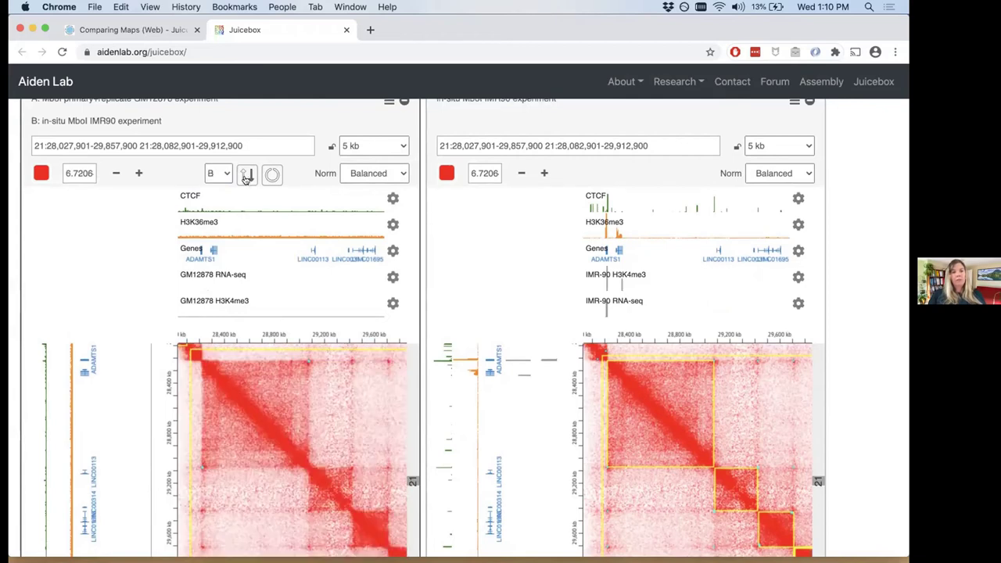
click(246, 177)
click(245, 177)
click(245, 177)
Let the left panel auto-cycle between IMR90 and GM12878, then stop cycling on GM12878
click(246, 176)
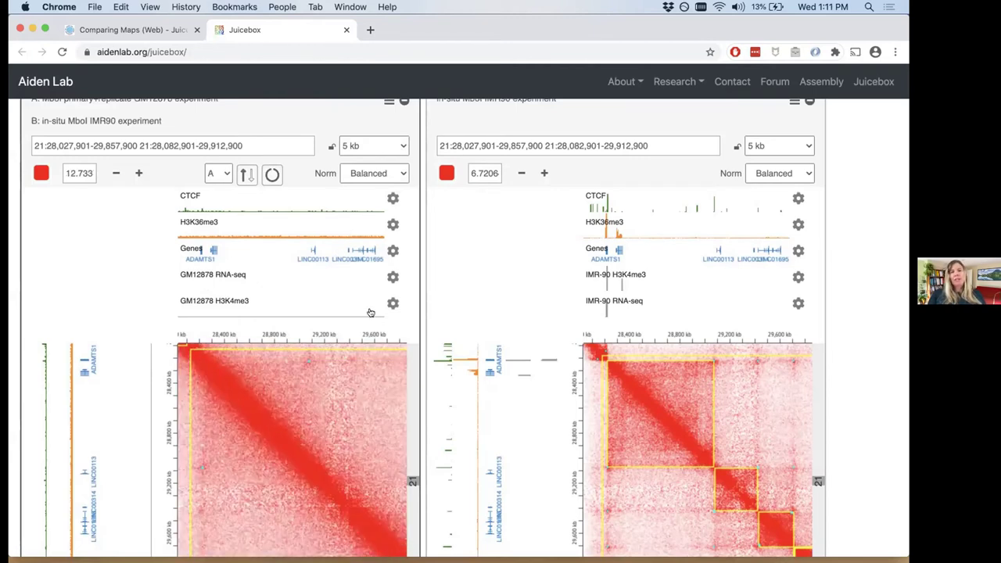
scroll(371, 313, down, 1)
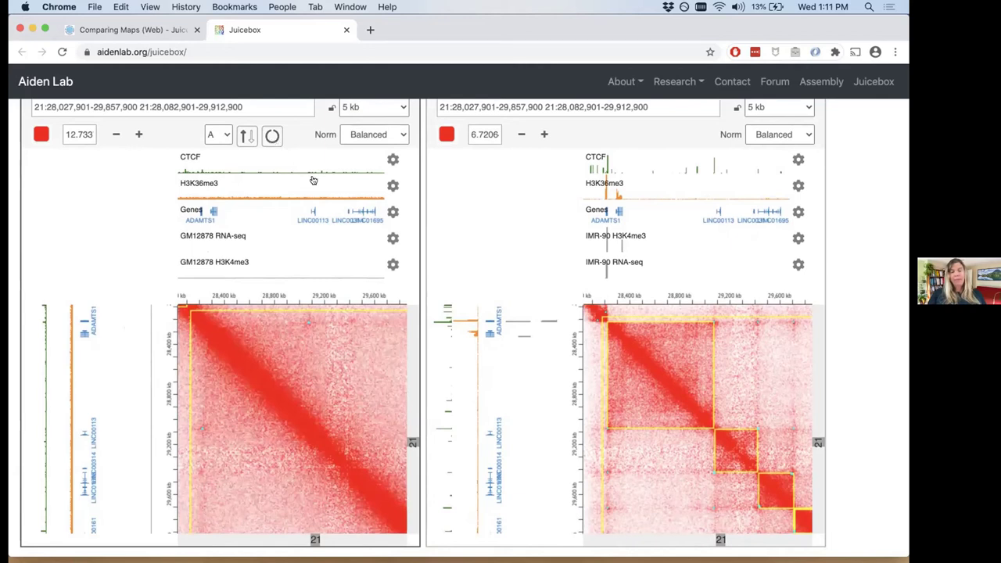
click(272, 136)
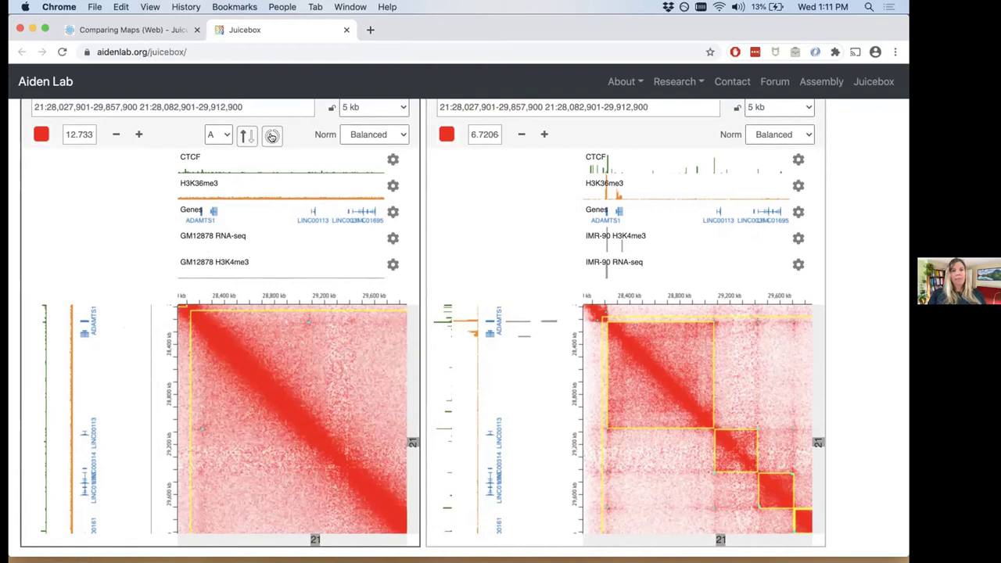
scroll(286, 145, up, 3)
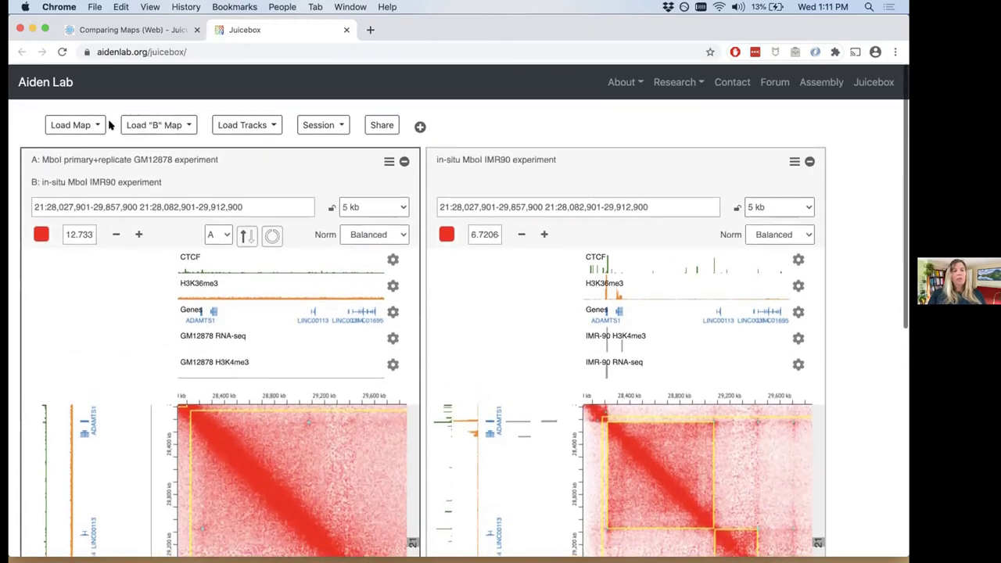
click(86, 124)
click(88, 125)
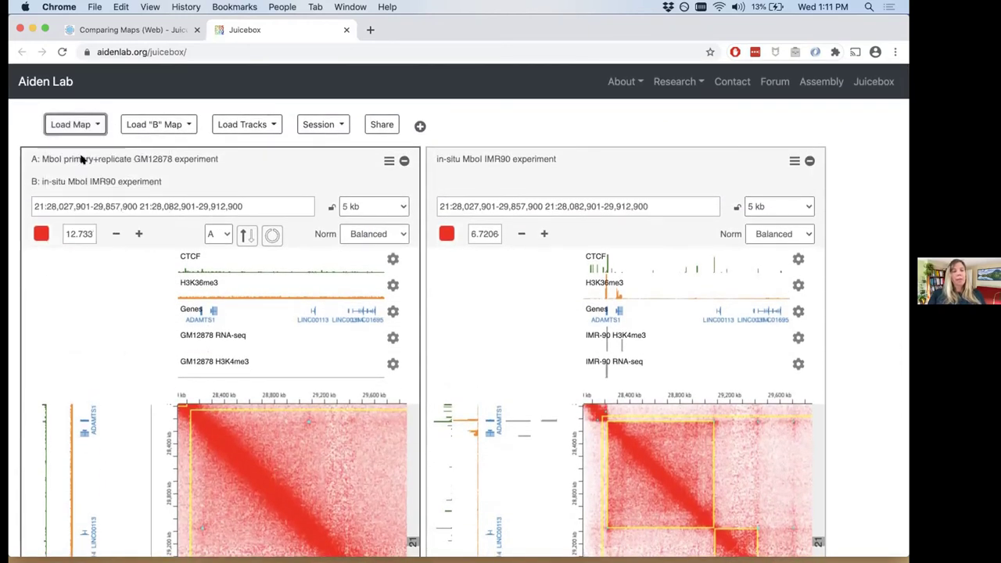
click(88, 125)
click(87, 125)
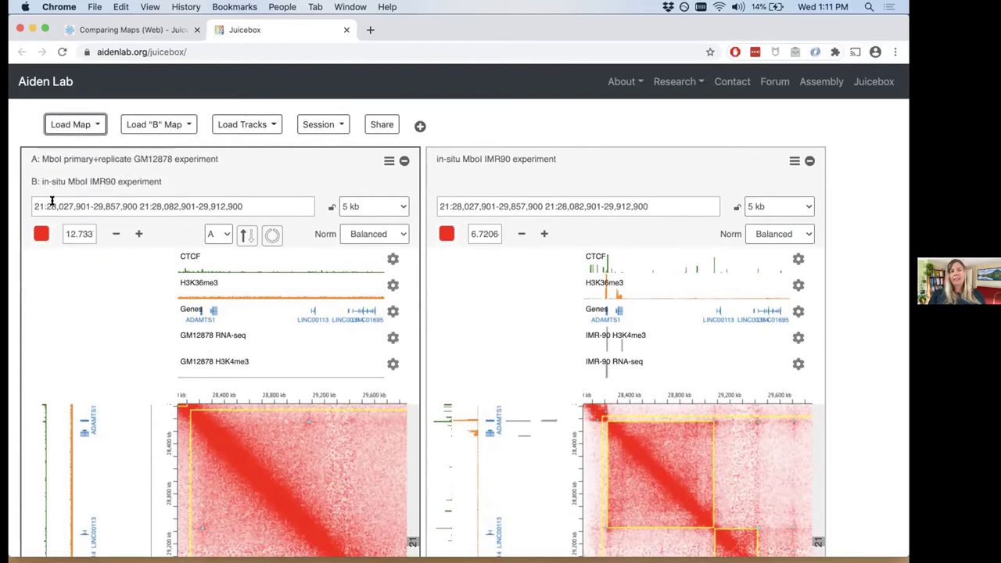
click(91, 125)
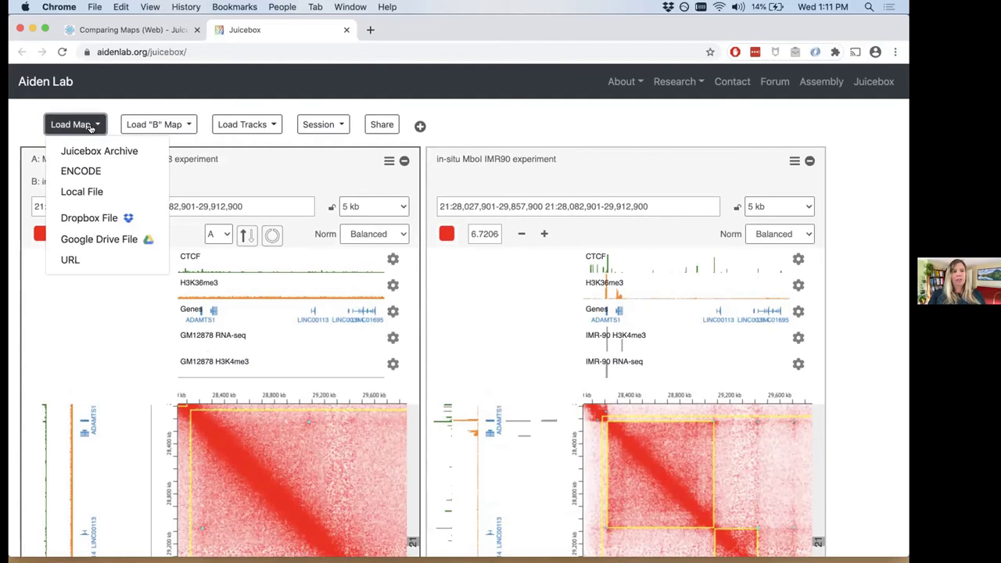
click(90, 125)
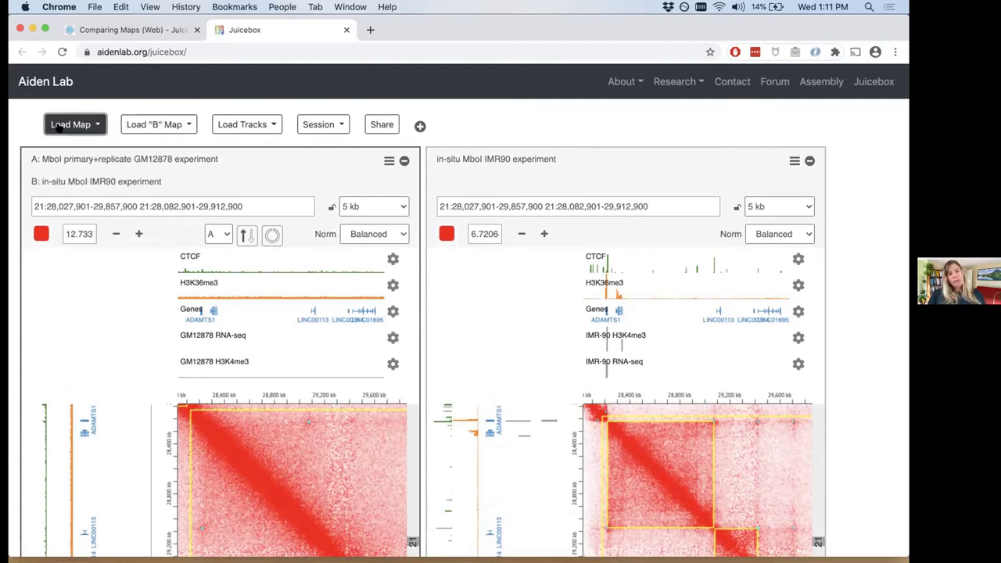
click(181, 124)
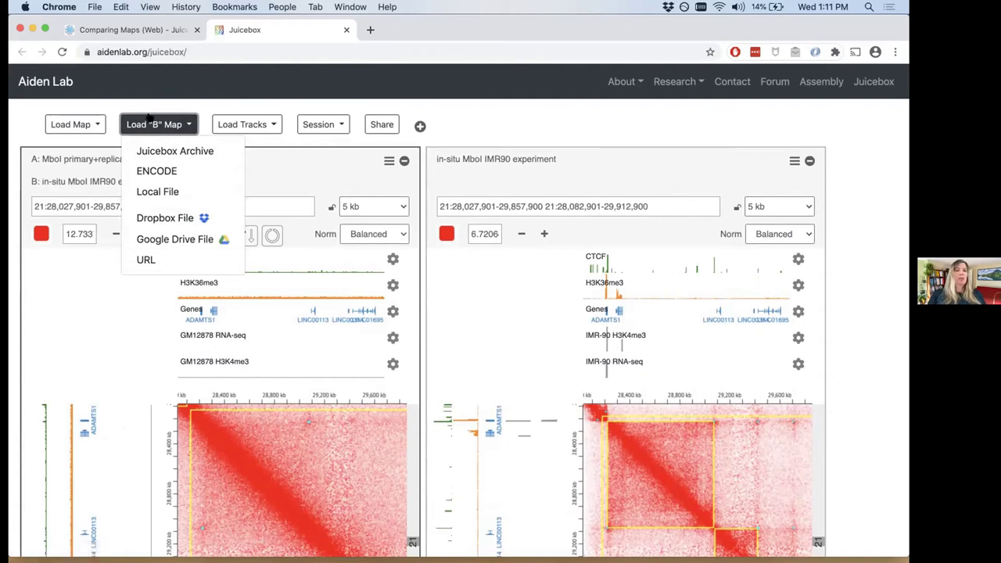
click(166, 111)
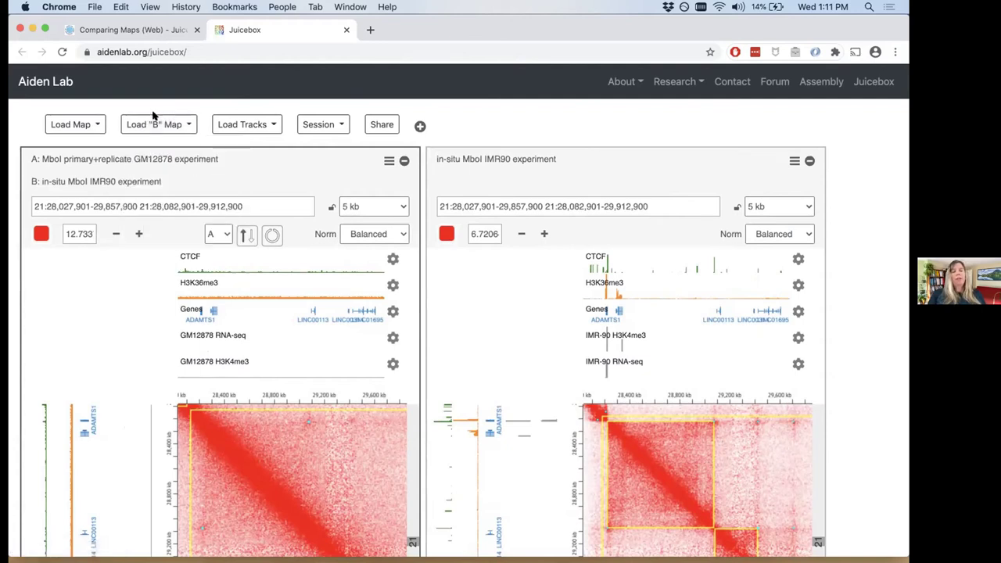
click(95, 125)
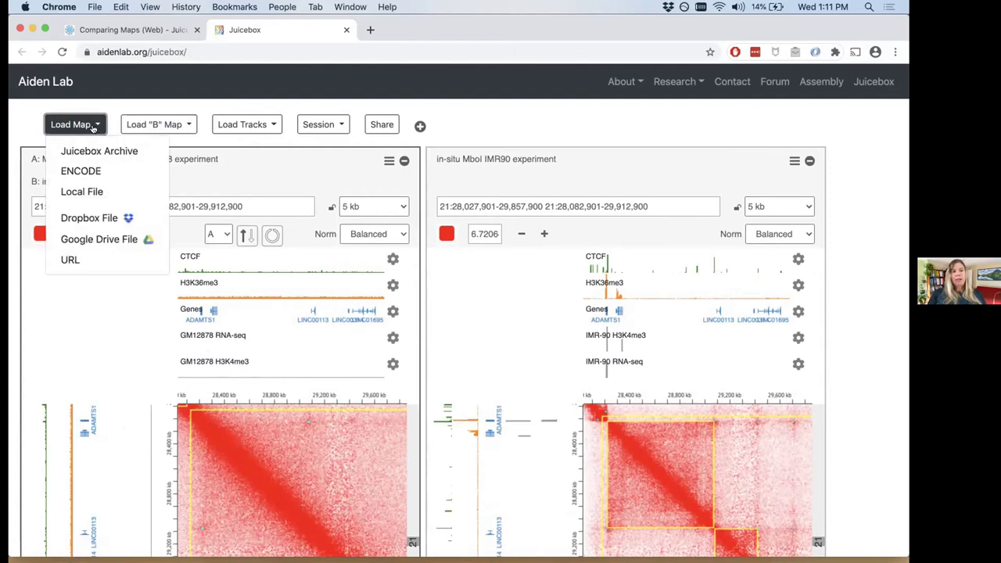
click(93, 127)
click(175, 125)
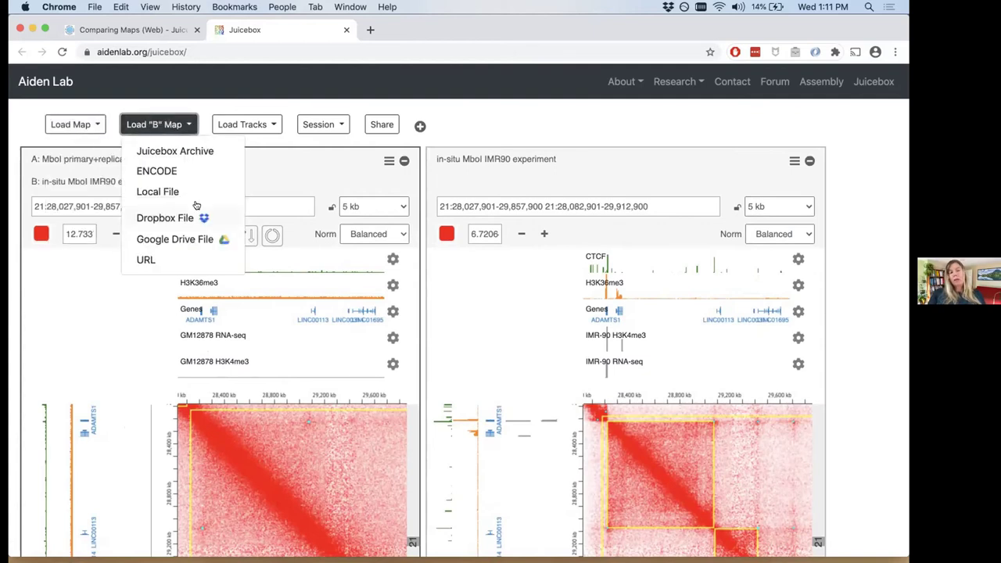
click(171, 124)
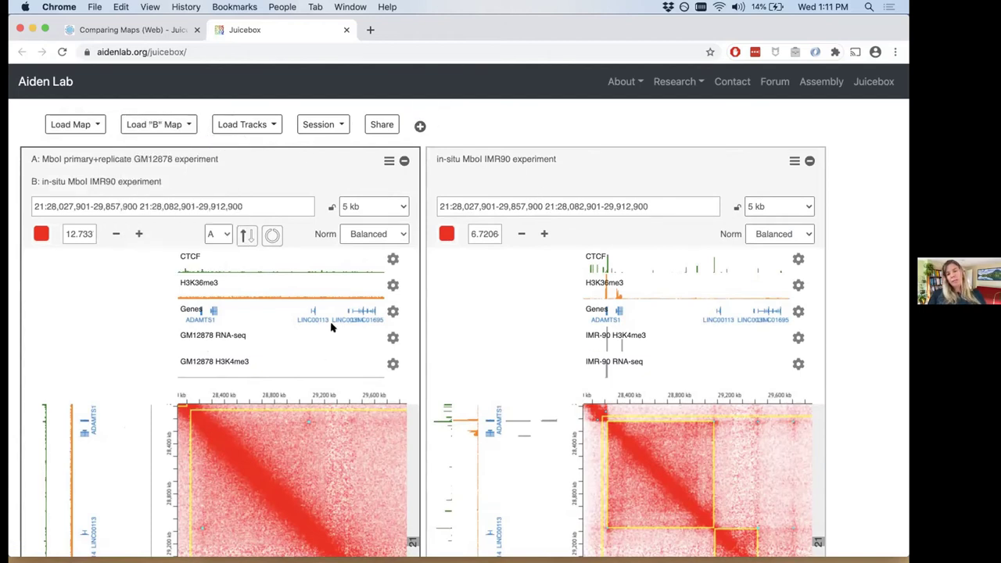
click(167, 125)
click(174, 169)
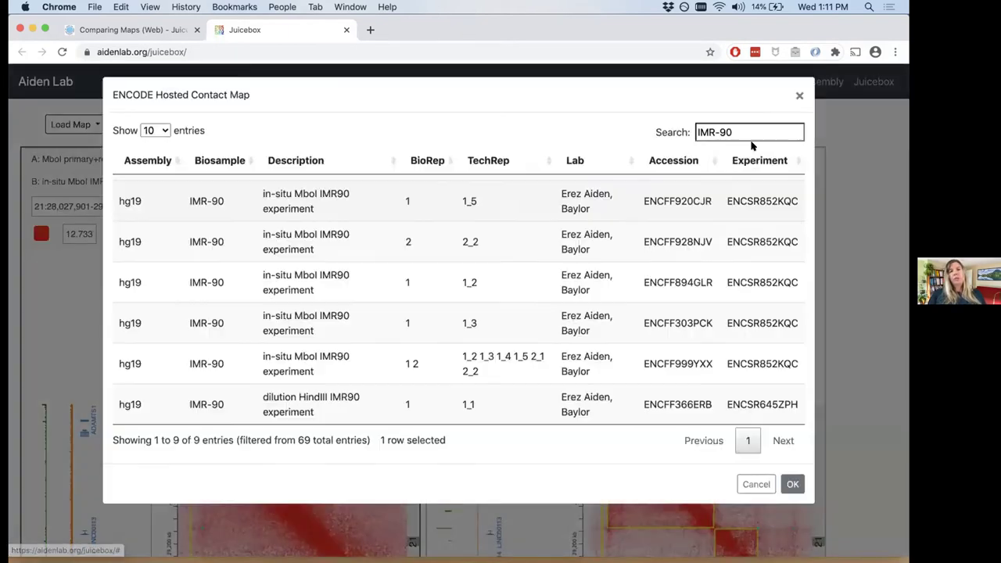
click(740, 137)
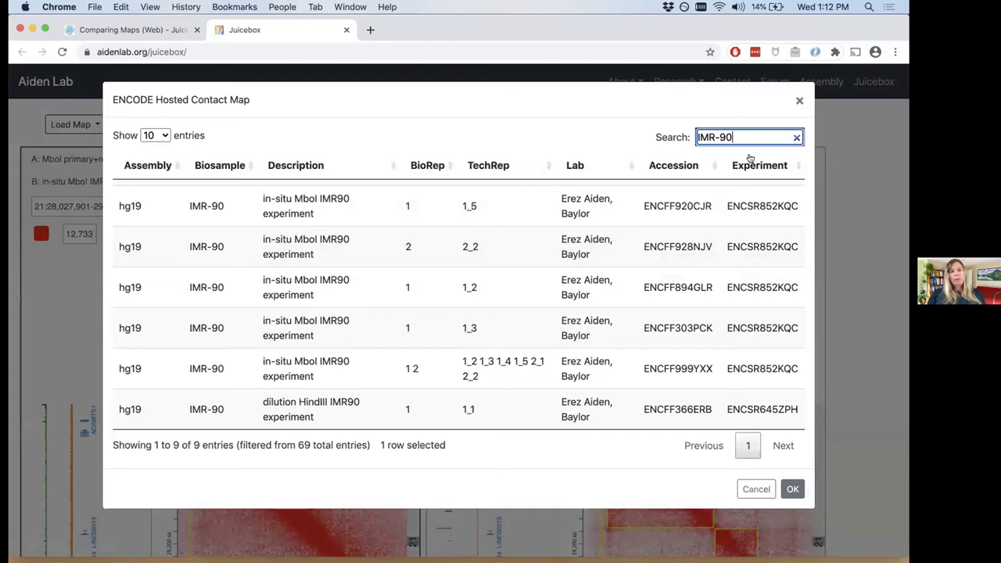
click(472, 370)
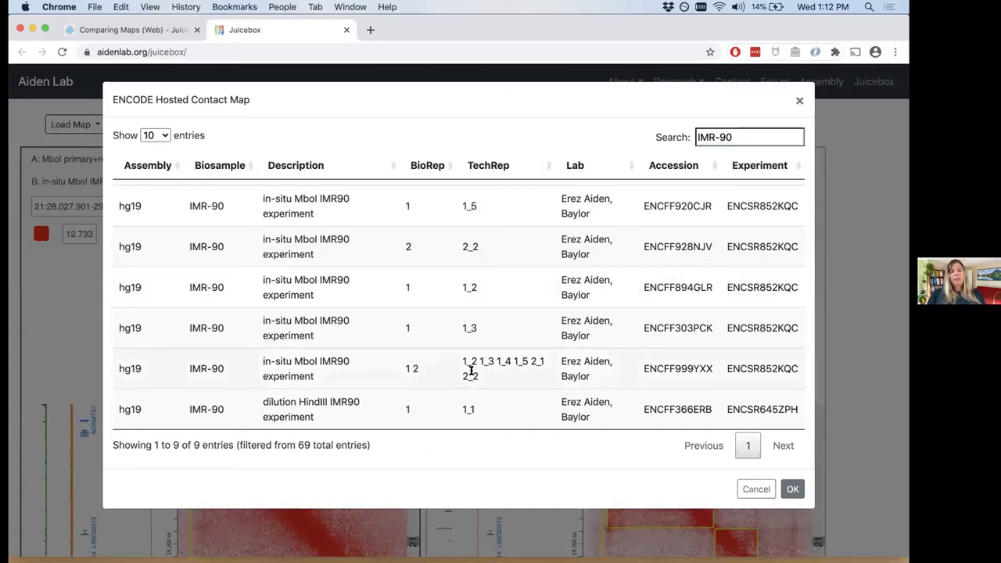
click(758, 485)
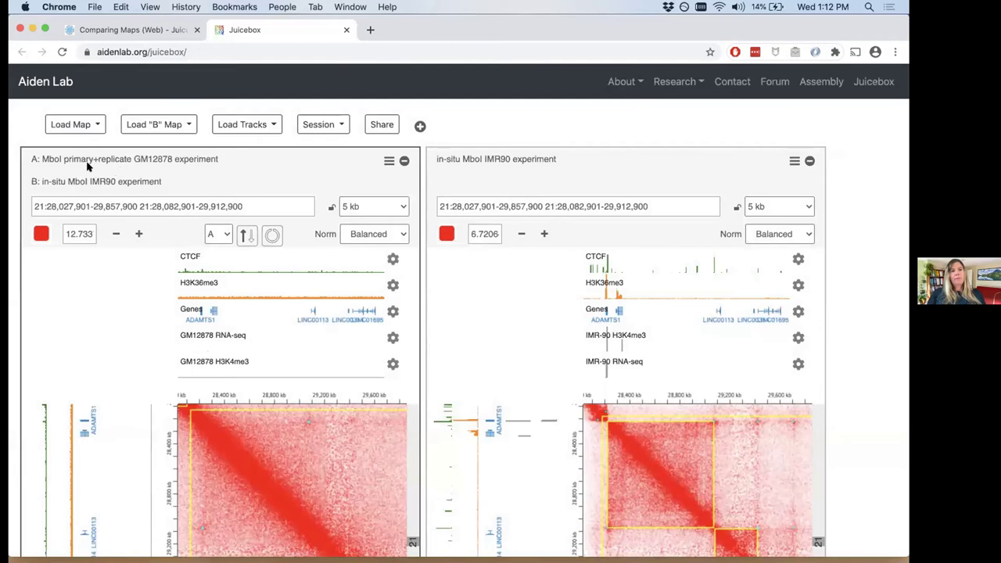
Bring up the Comparing Maps (Web) docs at the Loading as a Control Map section
scroll(112, 294, down, 3)
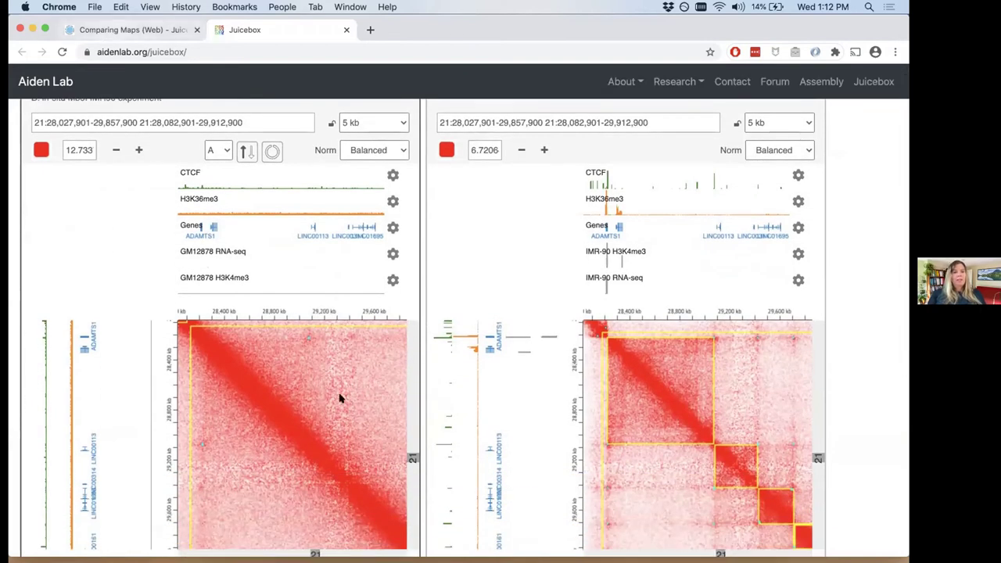
key(ctrl+shift+Tab)
scroll(339, 399, down, 3)
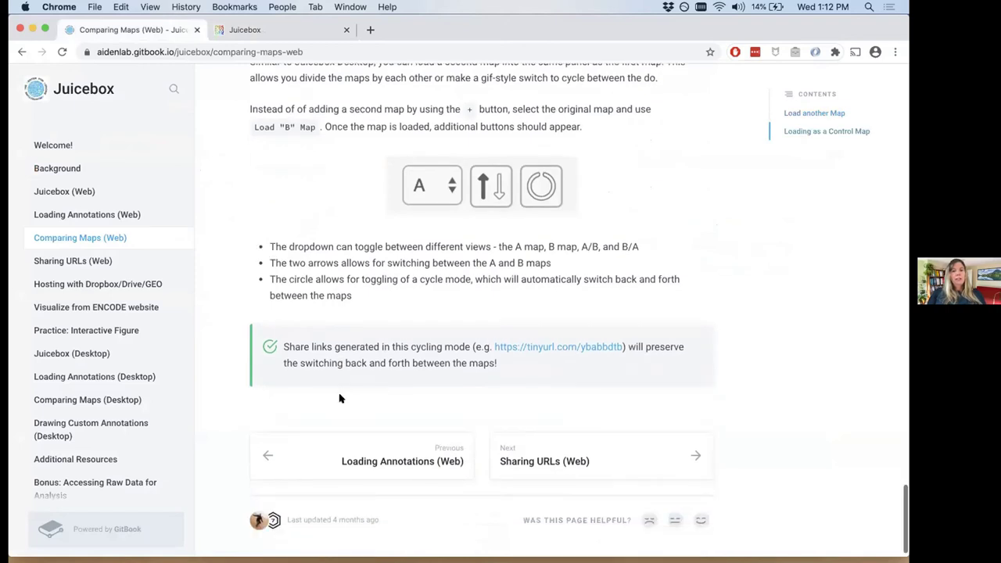
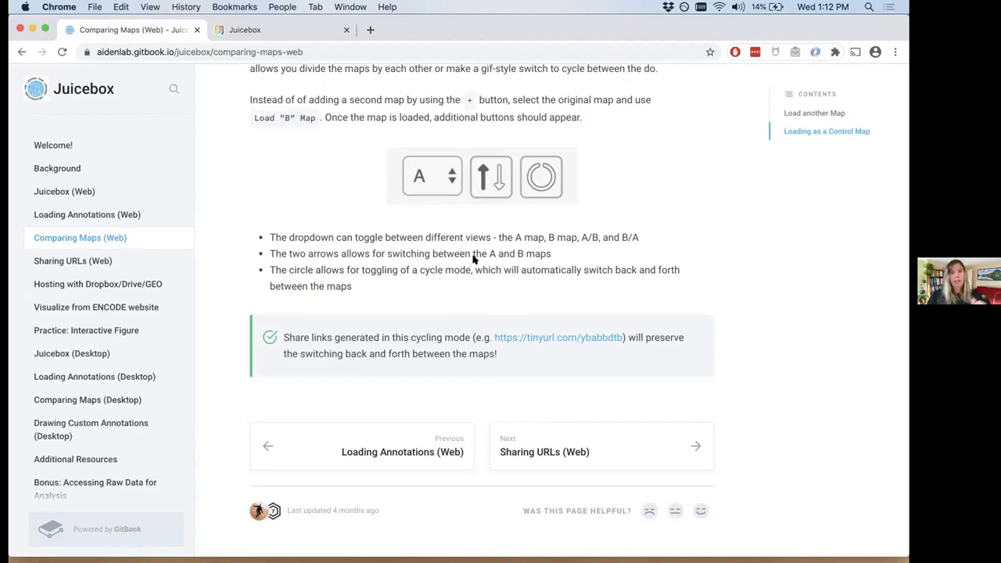
Open the Sharing URLs (Web) page from the Juicebox GitBook sidebar
mouse_move(644, 557)
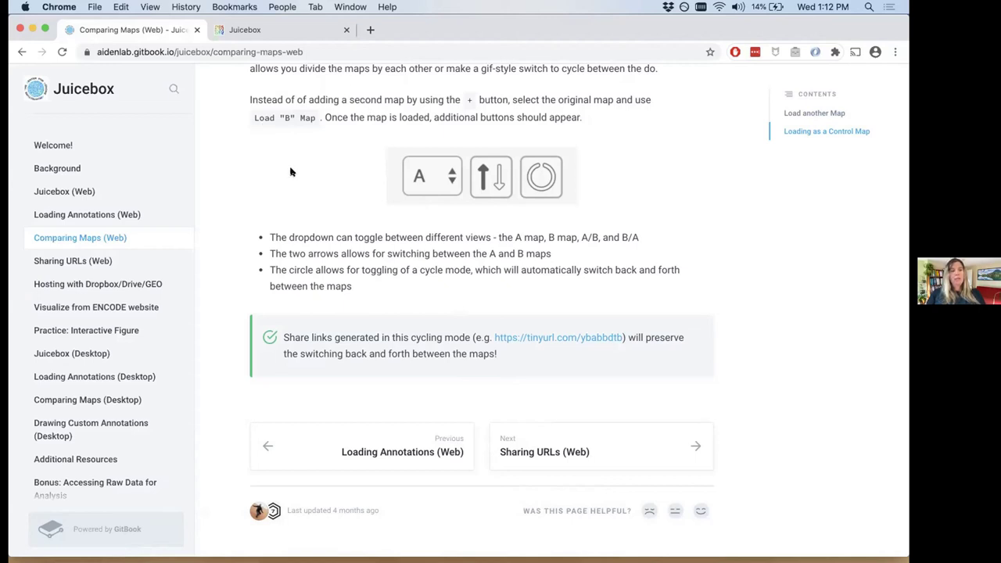
click(108, 260)
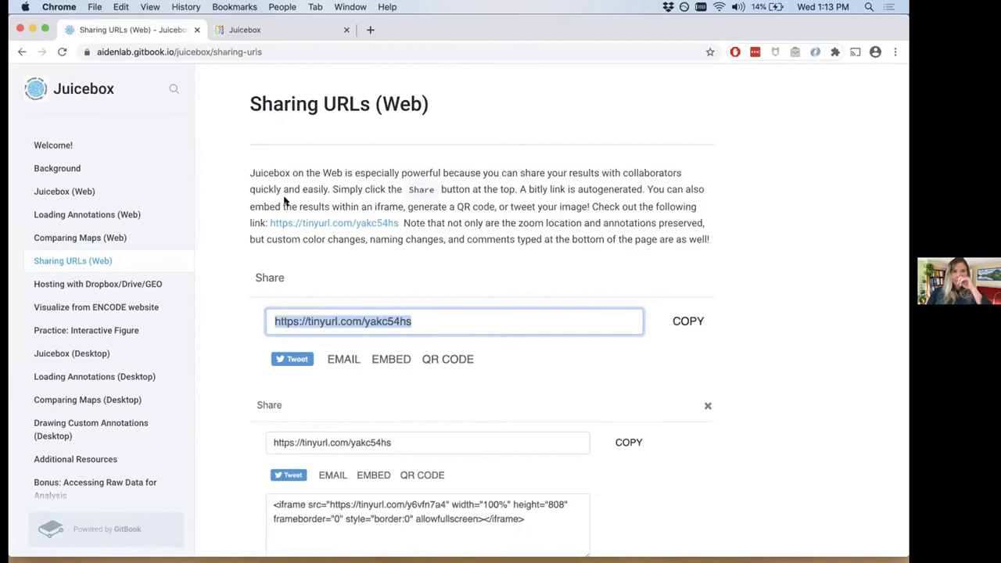
Compare the sharing docs with the viewer, then generate a tinyurl share link for the two-map view
click(258, 29)
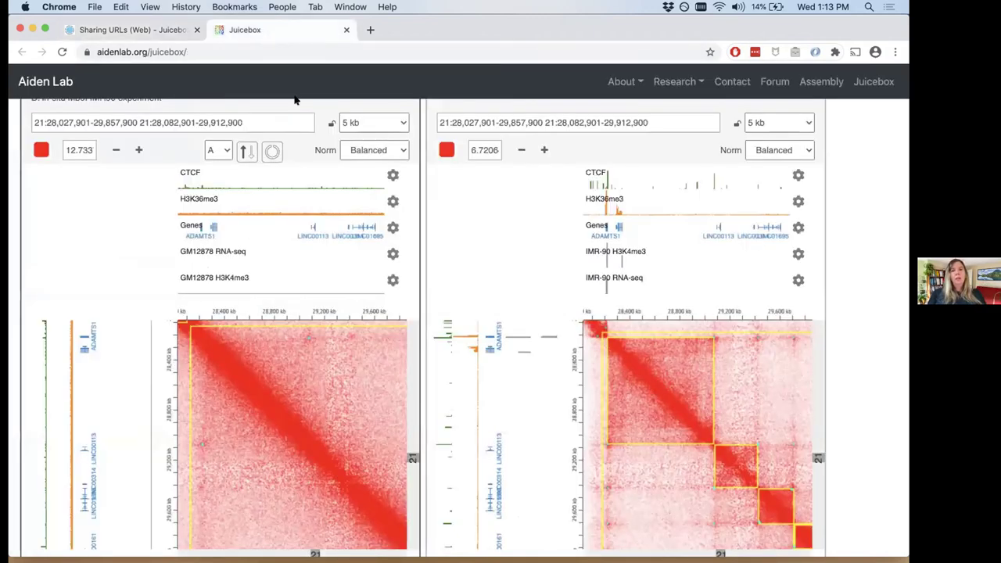
scroll(296, 100, up, 2)
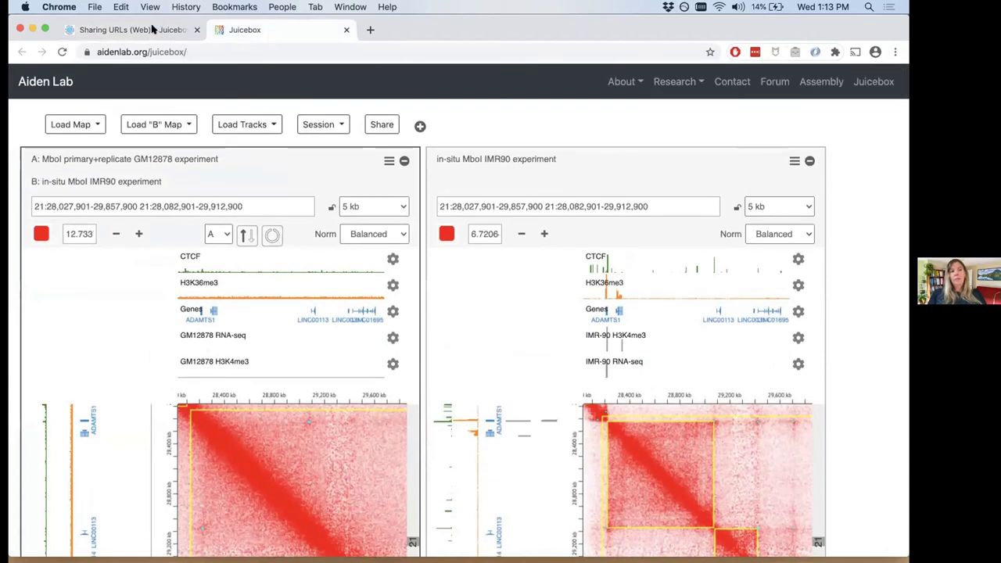
click(152, 29)
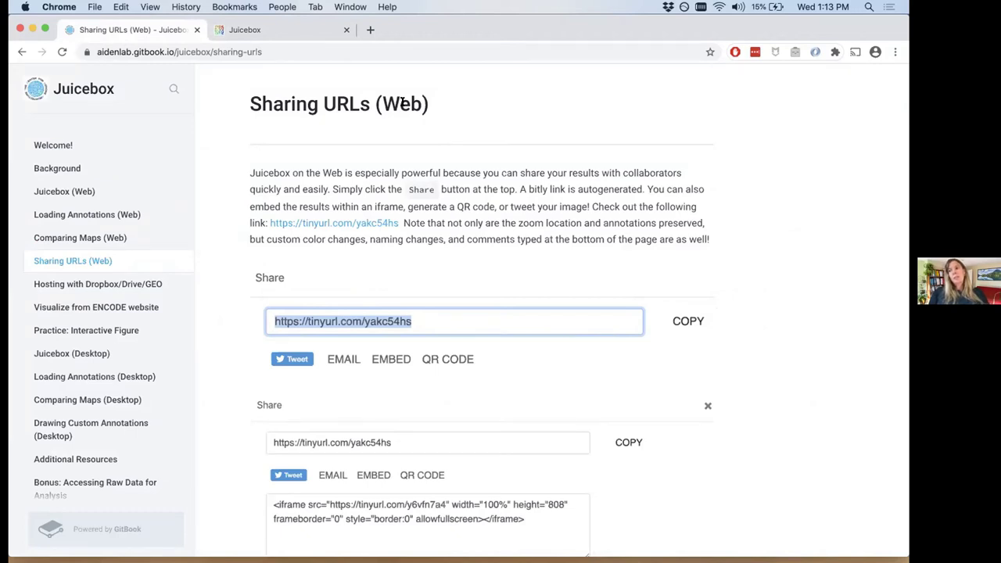
click(296, 32)
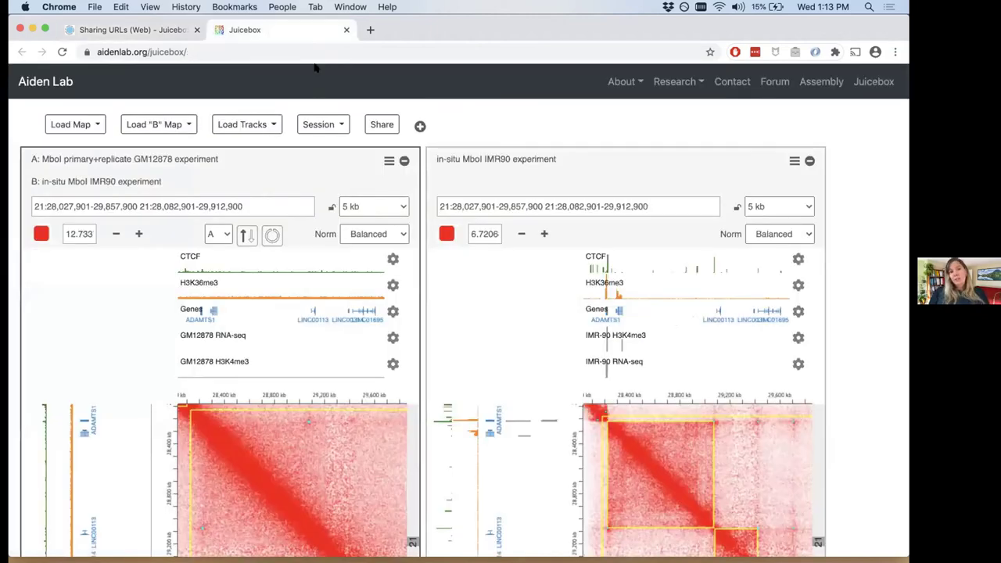
click(145, 29)
scroll(391, 104, down, 2)
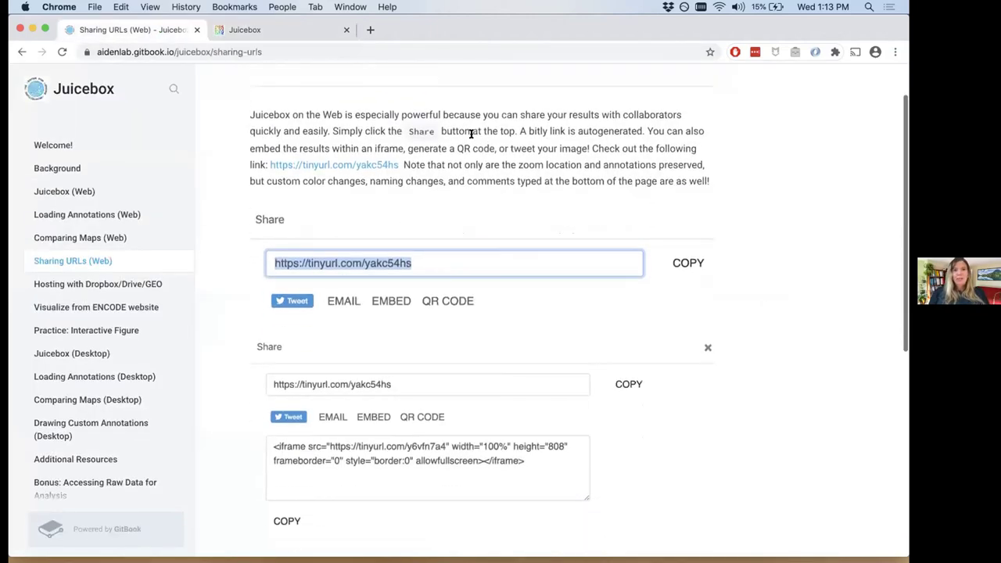
key(ctrl+Tab)
click(383, 122)
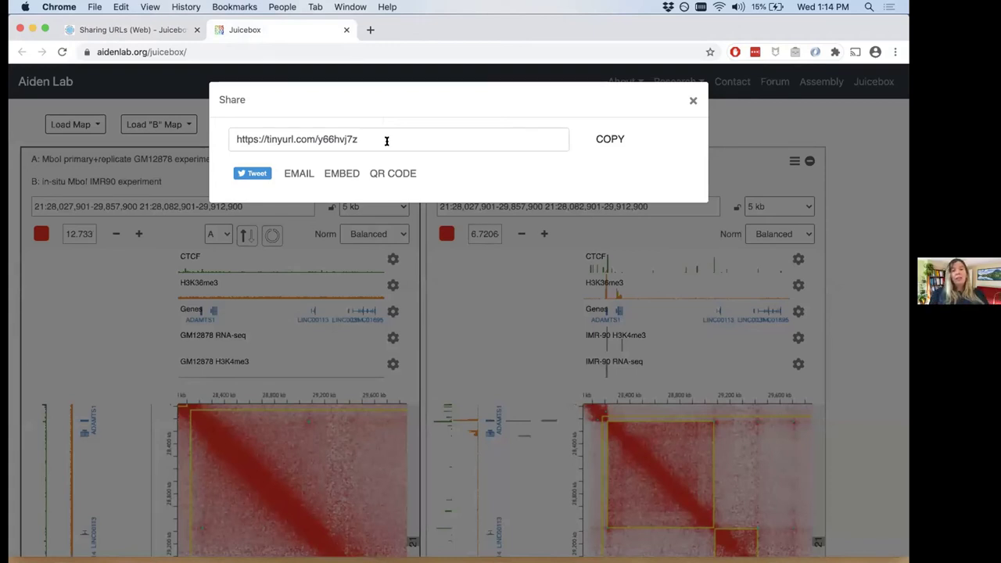
Close the share window, then try loading a Local File track and cancel the file chooser
click(692, 100)
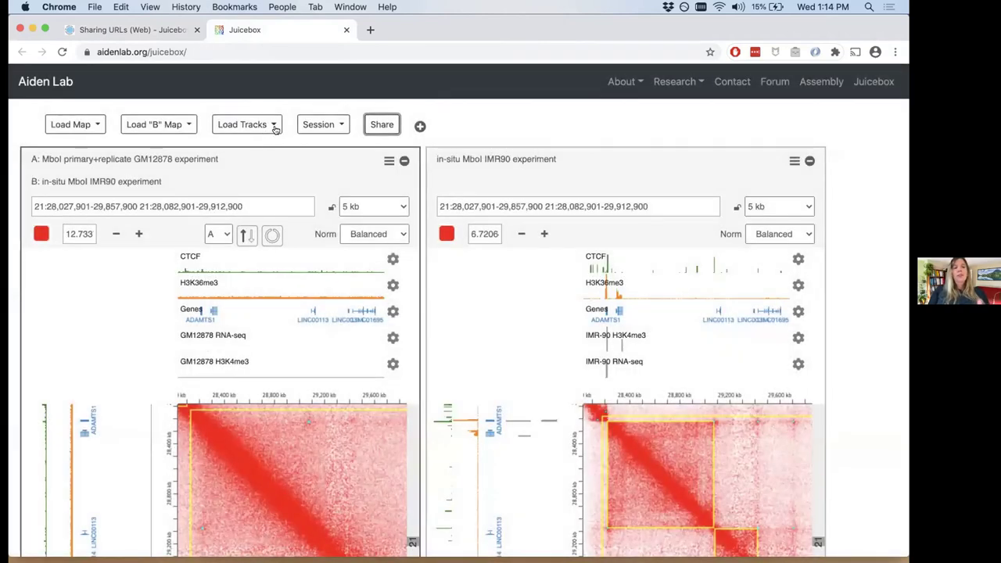
click(275, 126)
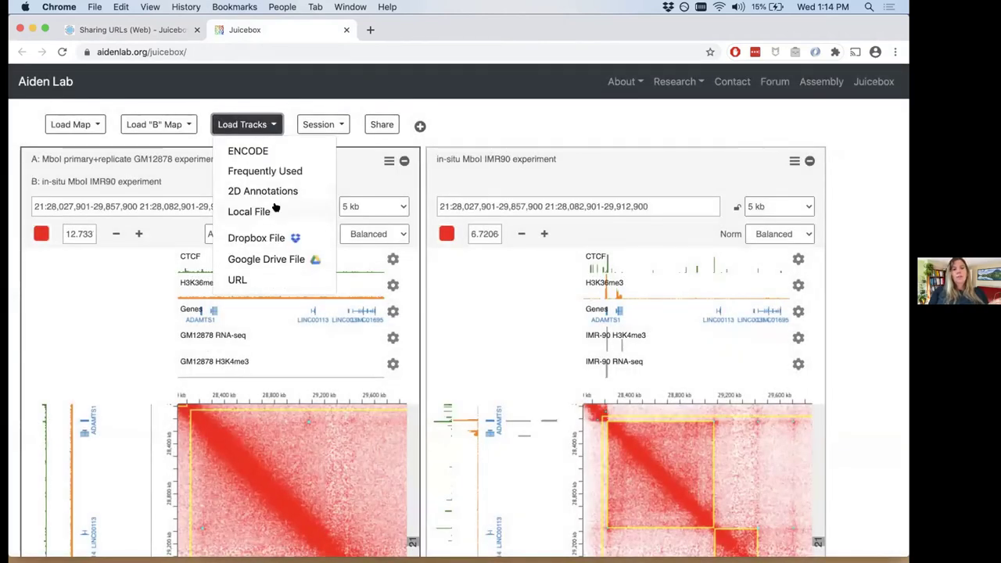
click(249, 211)
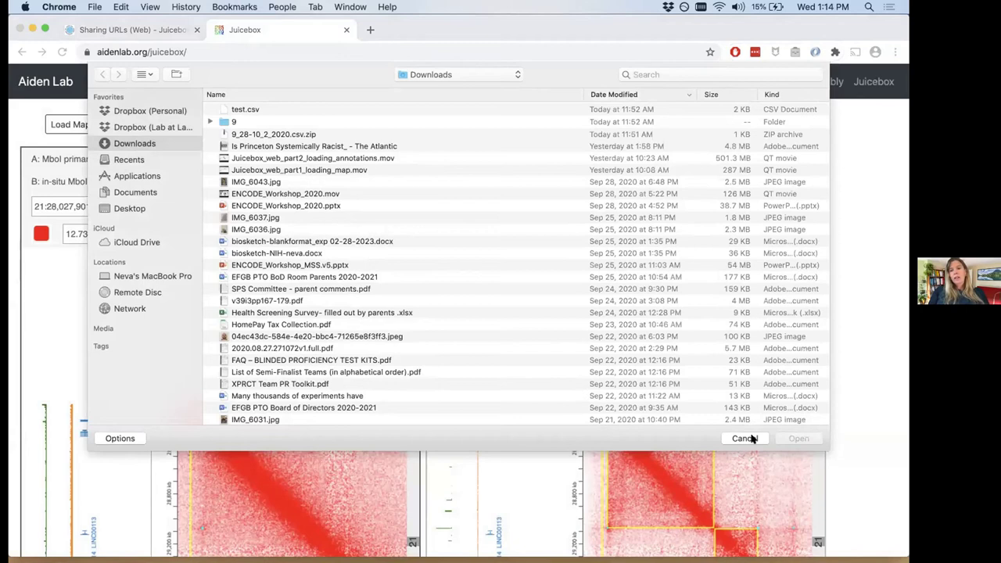
key(Escape)
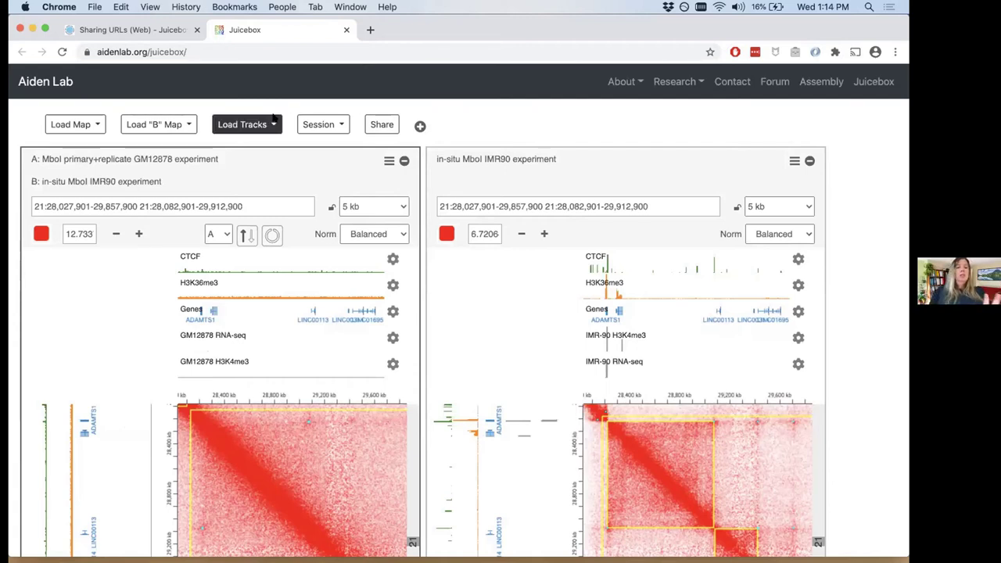
Show the QR code for the current view's share link, close it, and return to the docs
click(382, 126)
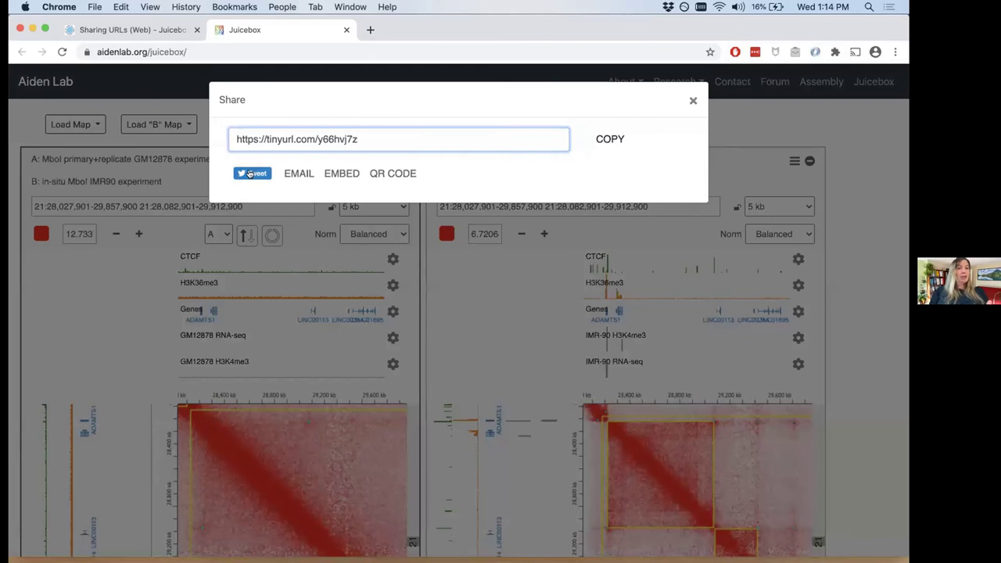
click(398, 175)
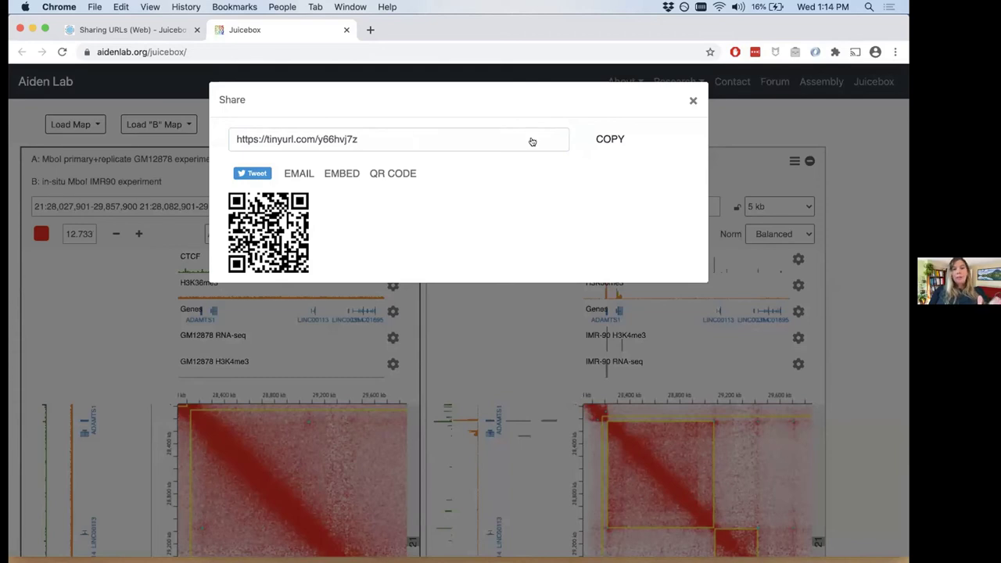
click(693, 100)
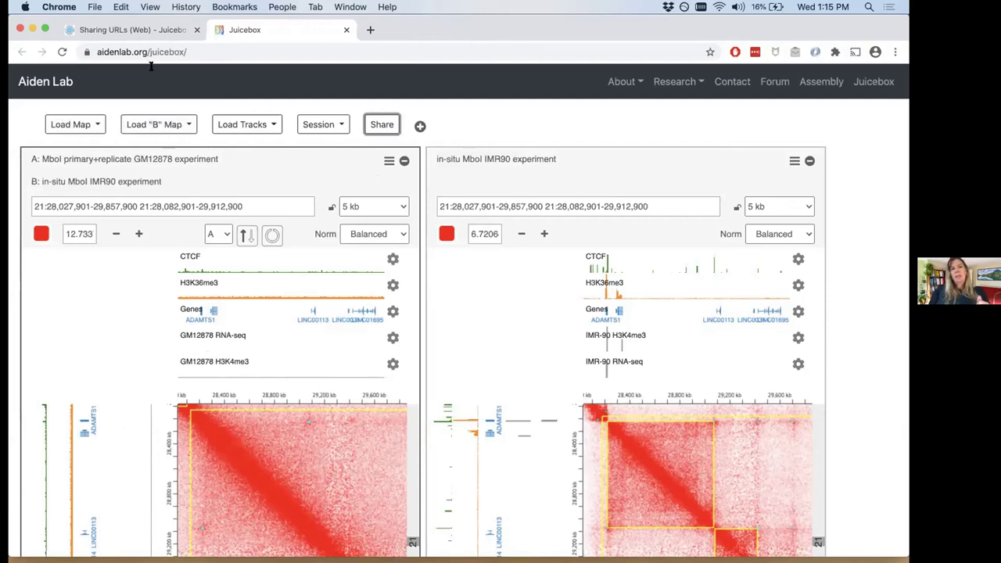
click(129, 30)
Reveal the QR code in the last example share box, then open Hosting with Dropbox/Drive/GEO
scroll(407, 236, down, 1)
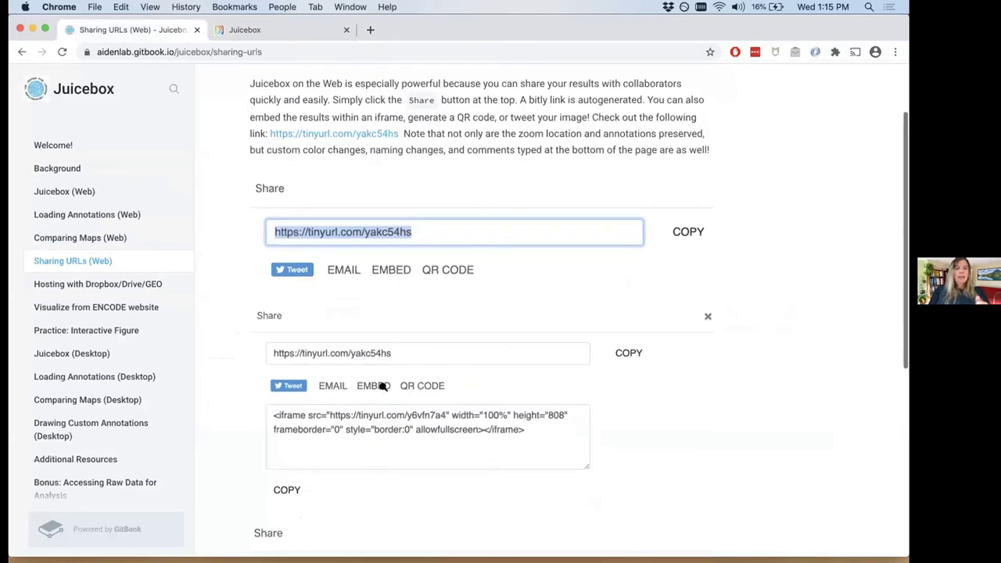
scroll(383, 387, down, 2)
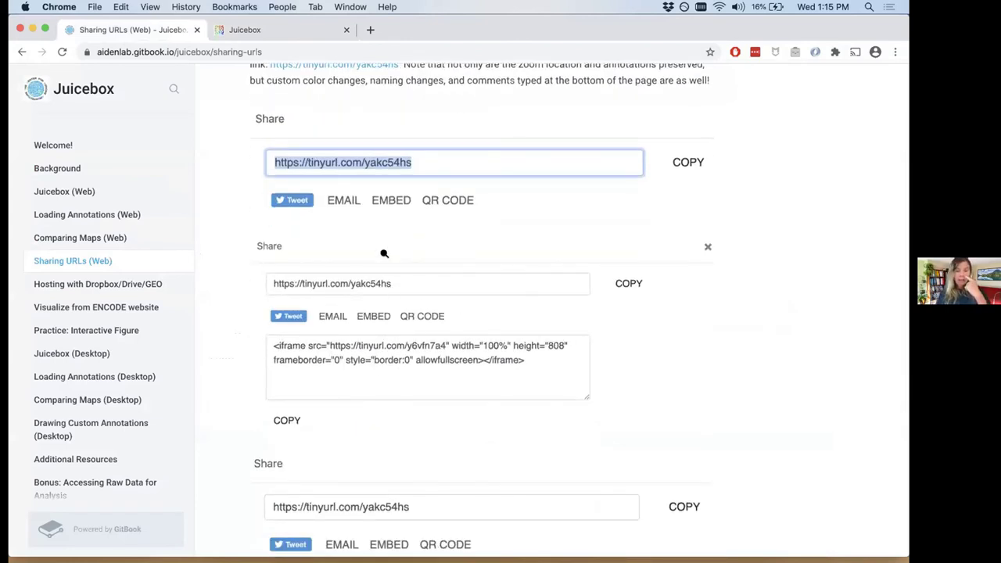
scroll(438, 348, down, 5)
click(439, 356)
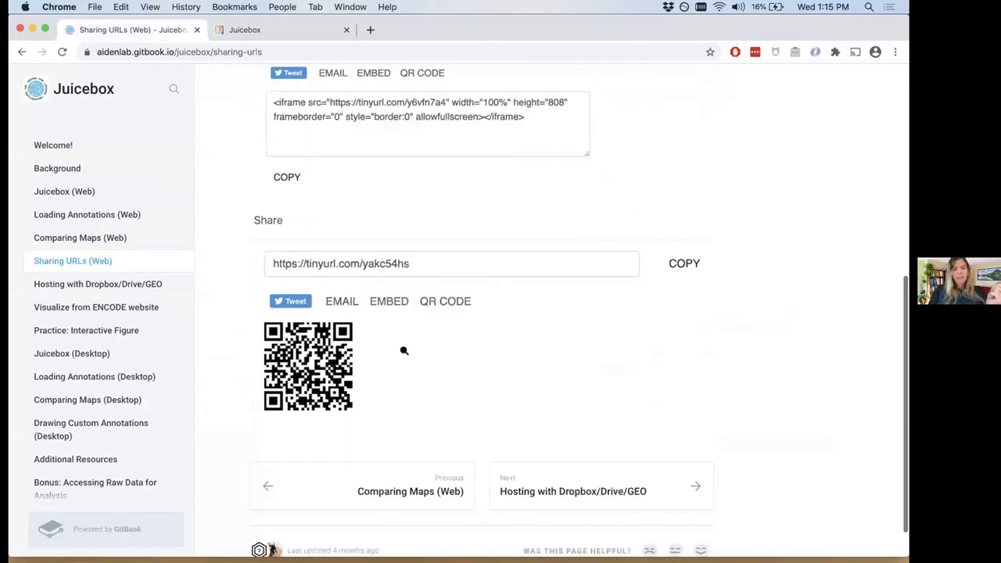
scroll(404, 350, down, 1)
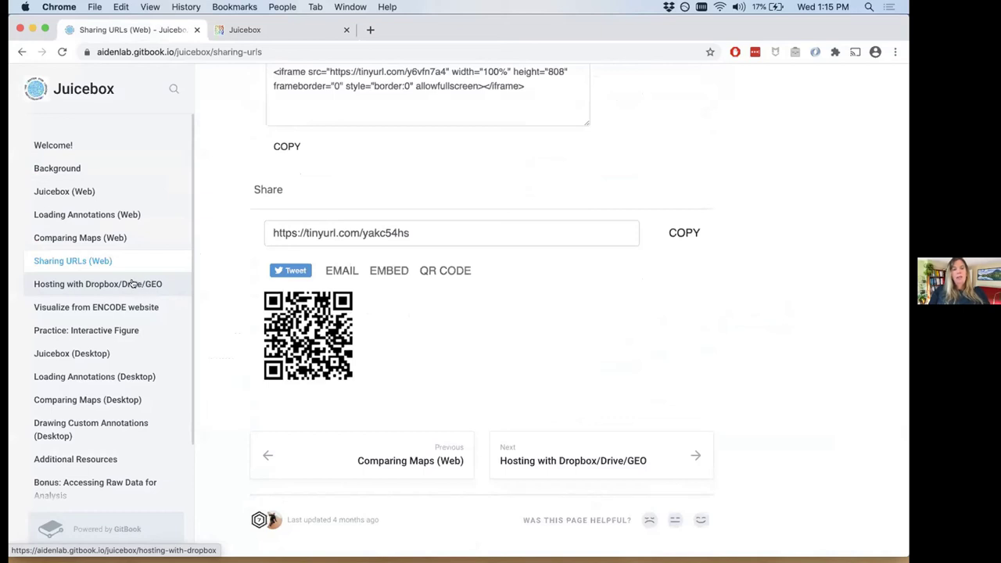
click(132, 283)
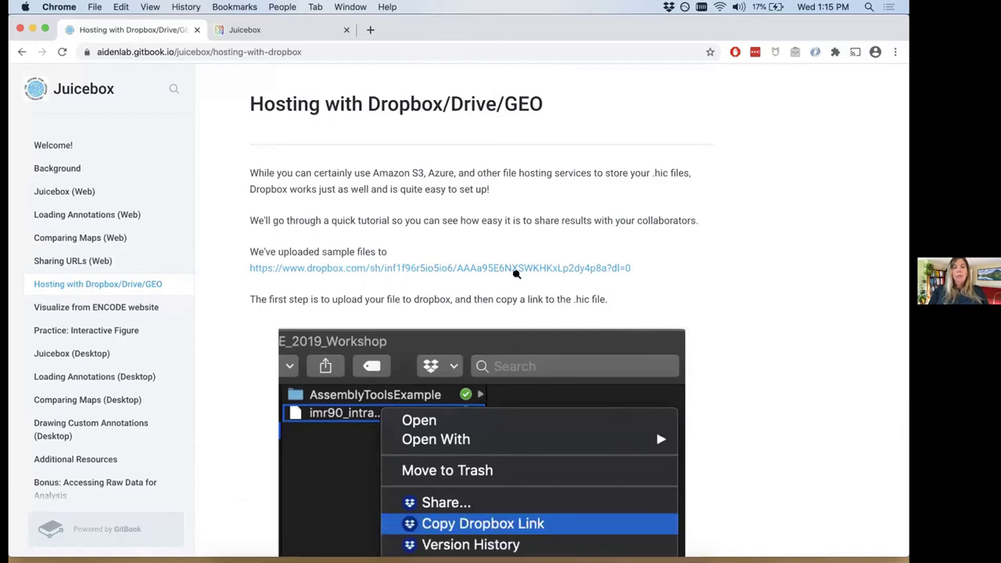
Scroll the hosting page down toward the Loading files from GEO instructions
scroll(516, 276, down, 1)
scroll(516, 277, down, 2)
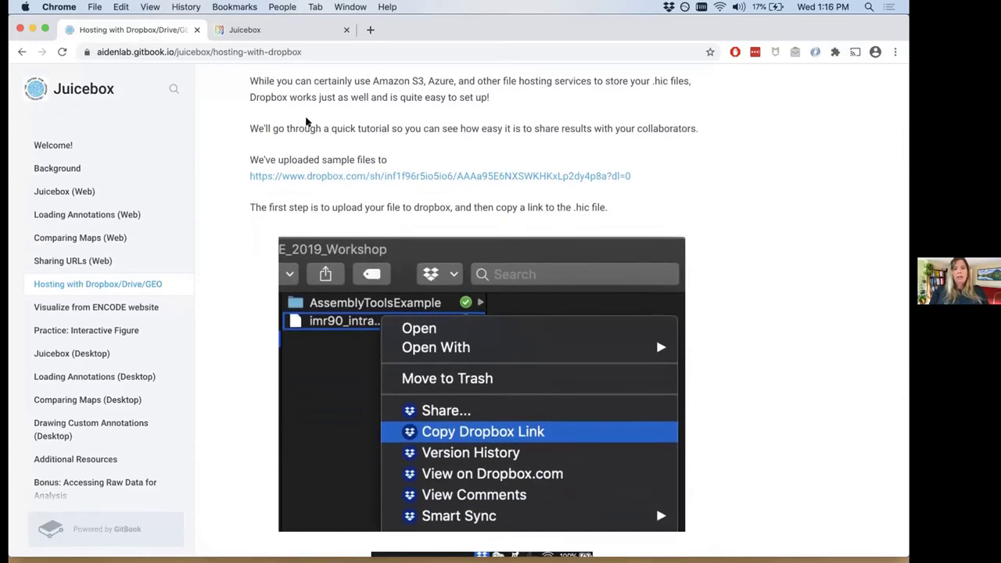
scroll(309, 119, down, 2)
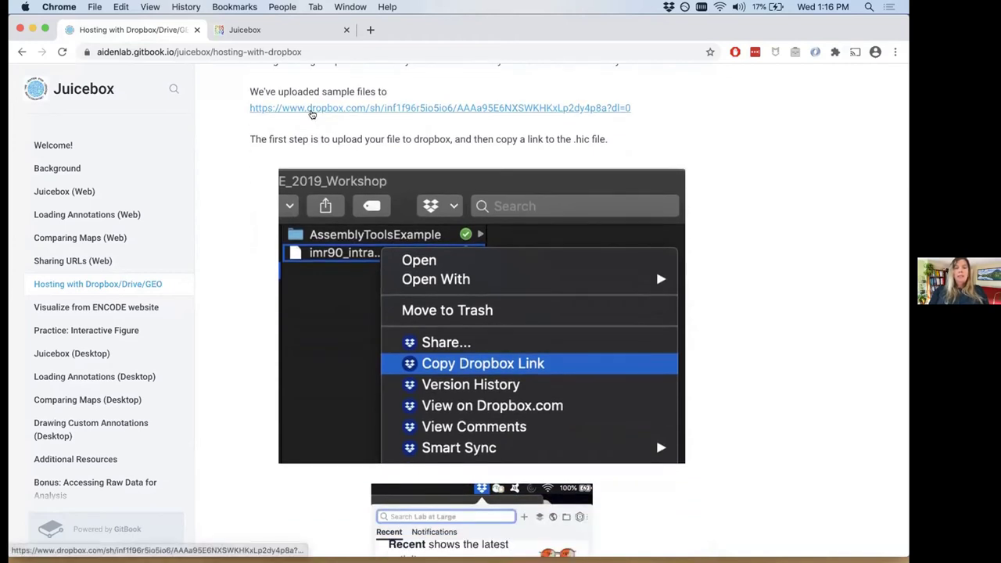
scroll(310, 111, up, 2)
scroll(311, 110, down, 1)
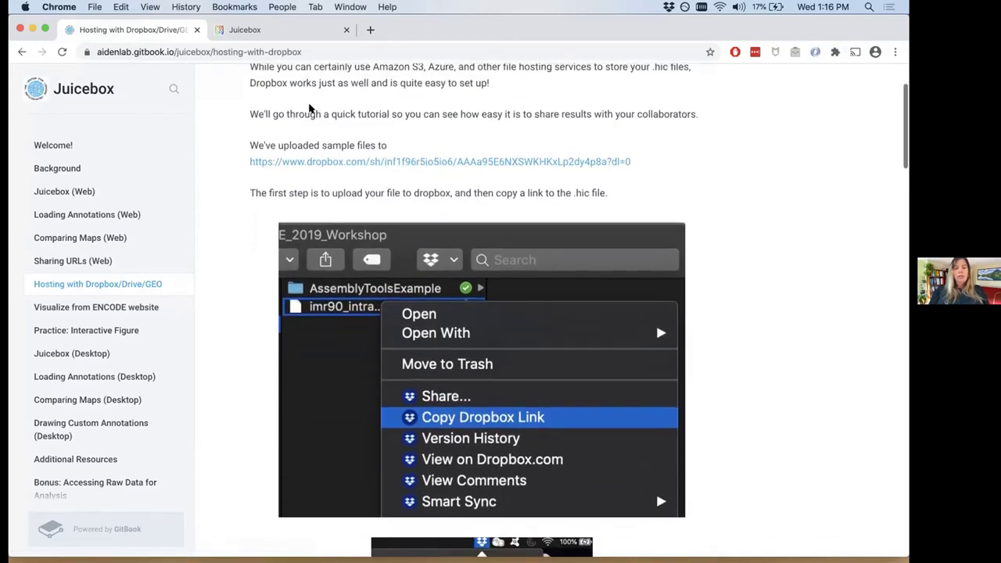
scroll(311, 109, down, 2)
scroll(311, 110, down, 1)
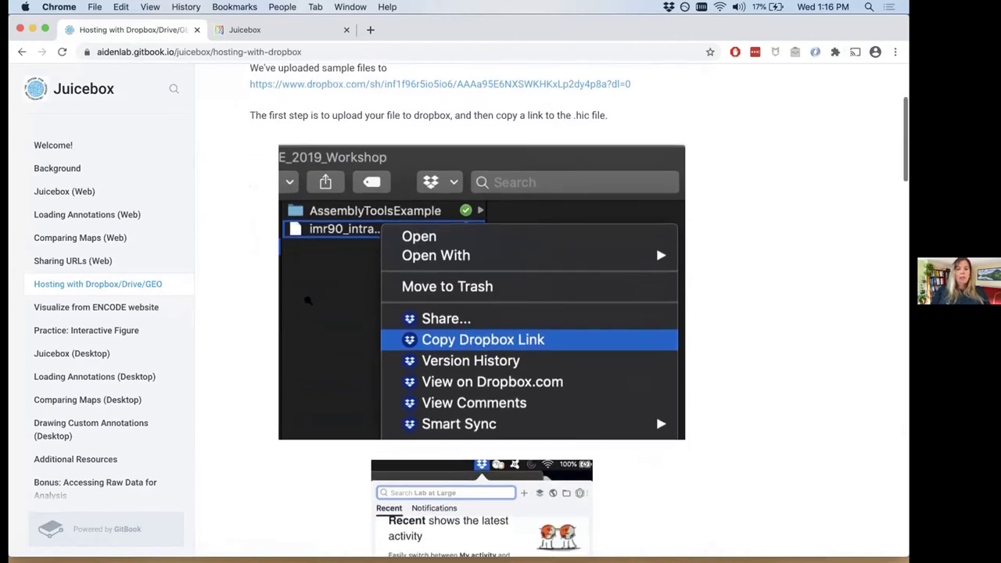
scroll(306, 299, down, 10)
scroll(307, 303, down, 2)
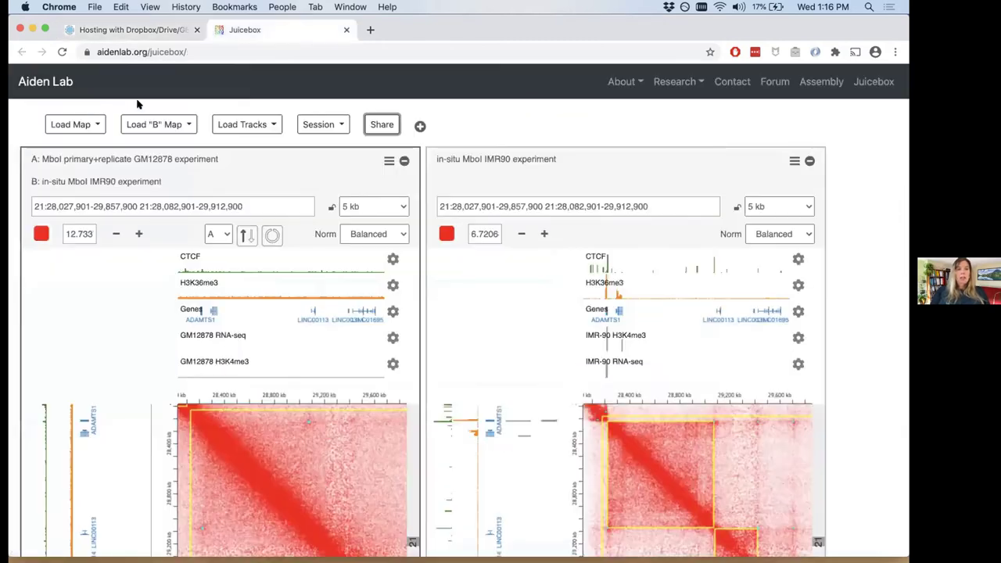
Check Juicebox's Load Map from URL window, then keep reading the Dropbox hosting instructions
click(279, 29)
click(90, 123)
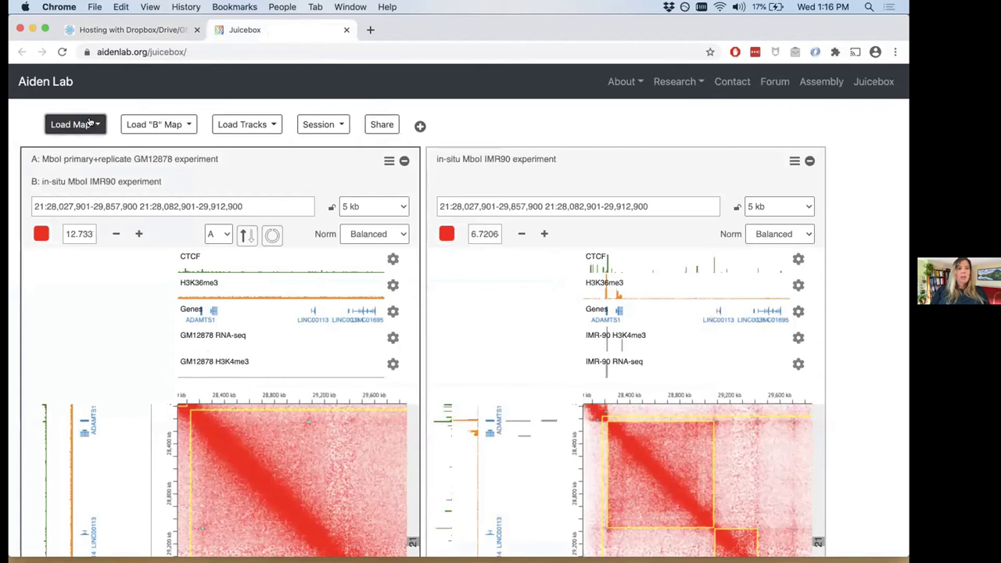
key(Return)
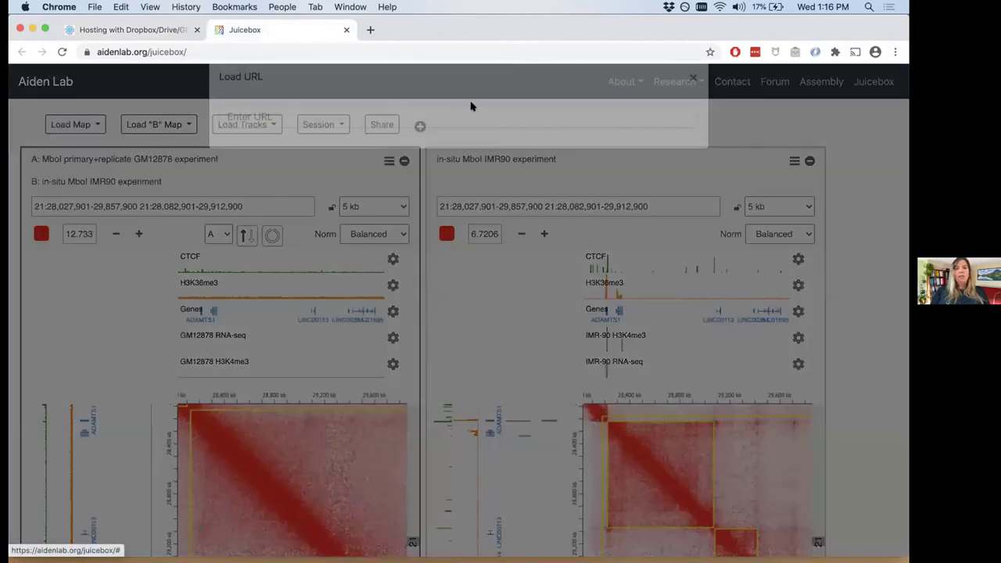
click(691, 102)
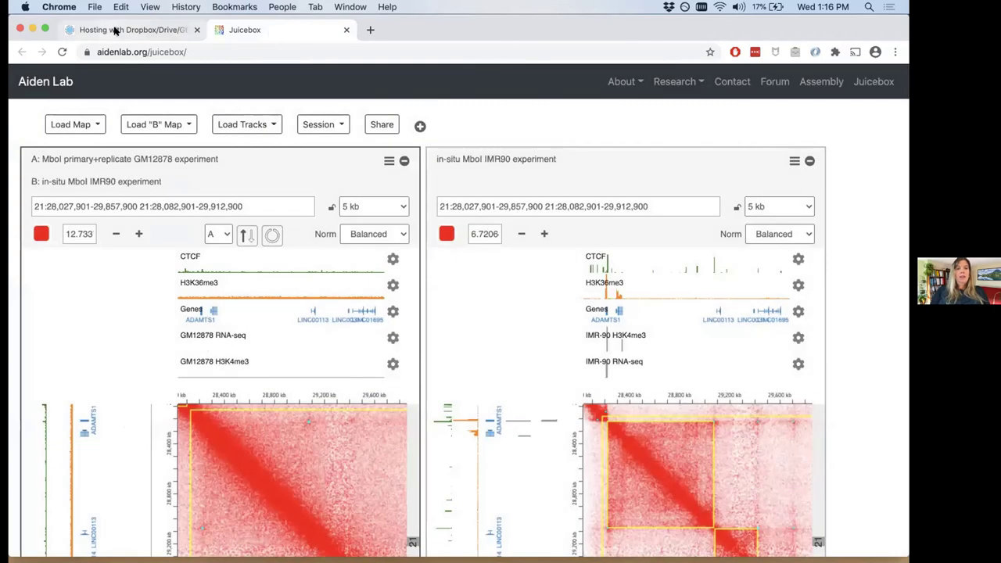
click(115, 30)
scroll(363, 397, down, 5)
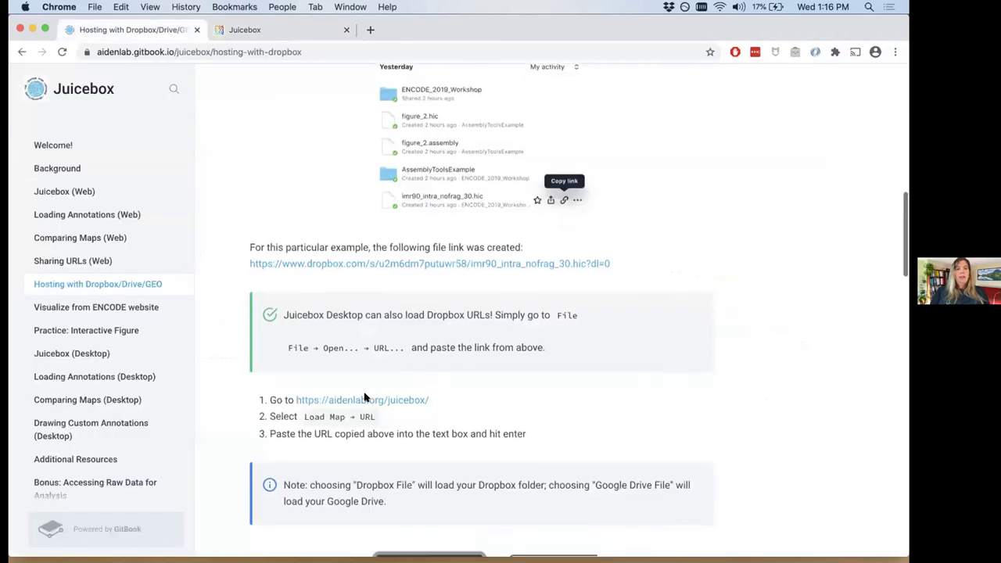
scroll(365, 394, down, 4)
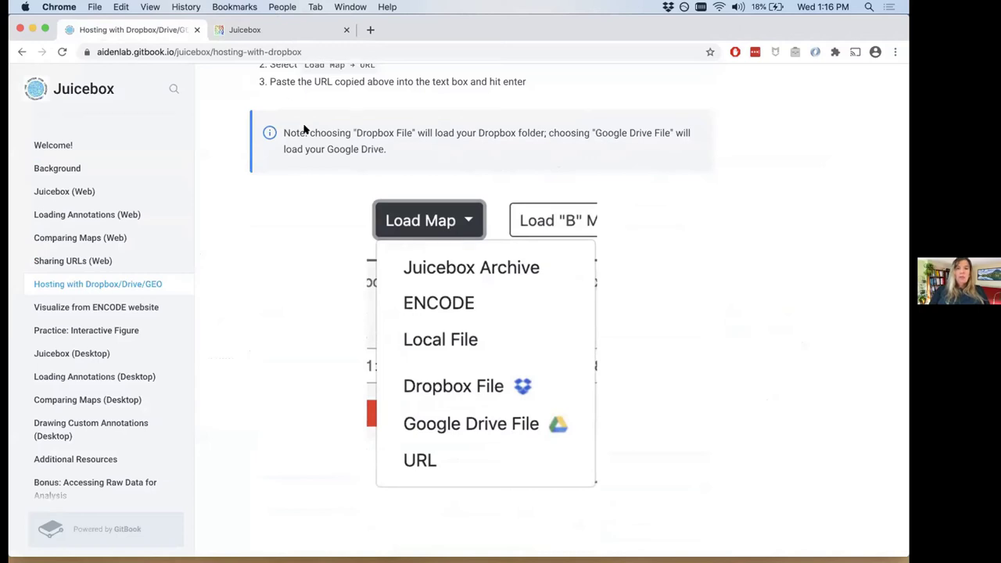
scroll(305, 129, down, 1)
scroll(305, 129, down, 3)
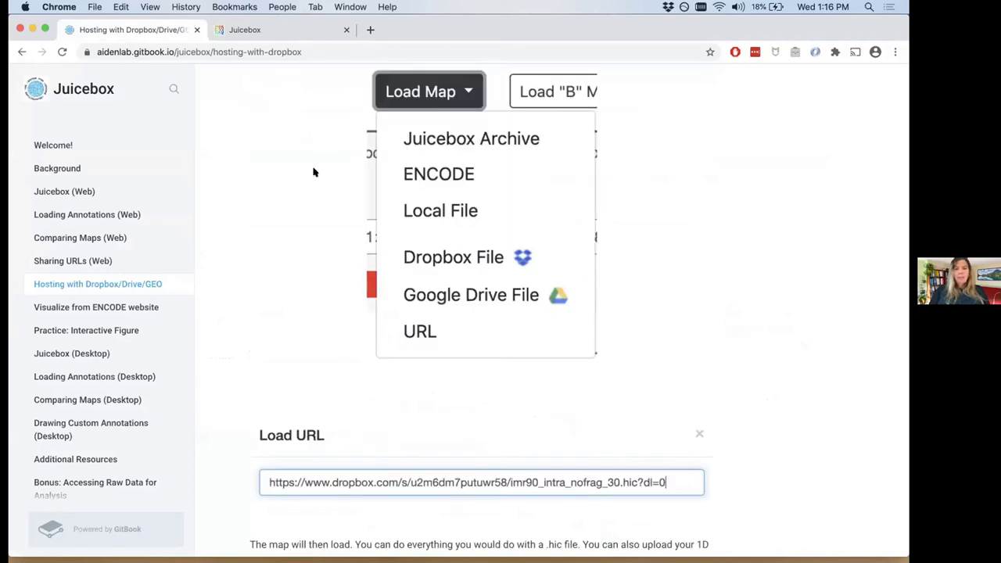
scroll(312, 171, down, 2)
scroll(313, 171, down, 4)
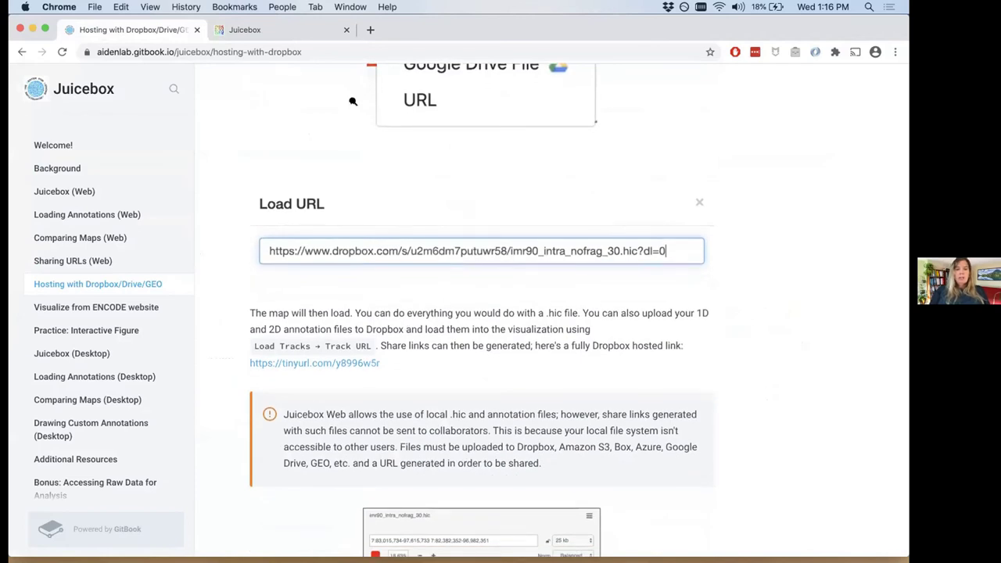
scroll(640, 306, down, 2)
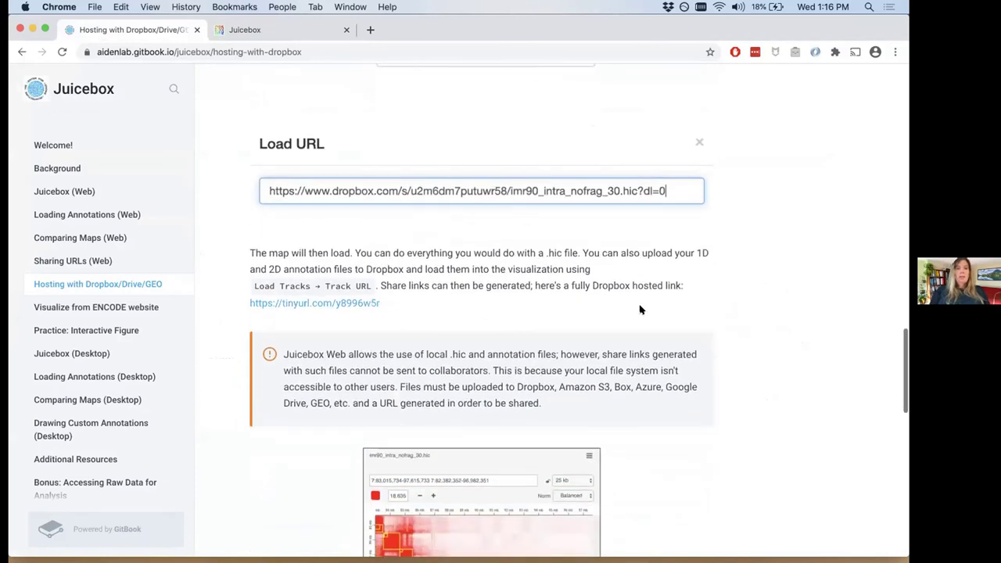
Glance at Juicebox's Load Tracks options and continue down the hosting documentation
click(303, 30)
click(247, 124)
click(246, 124)
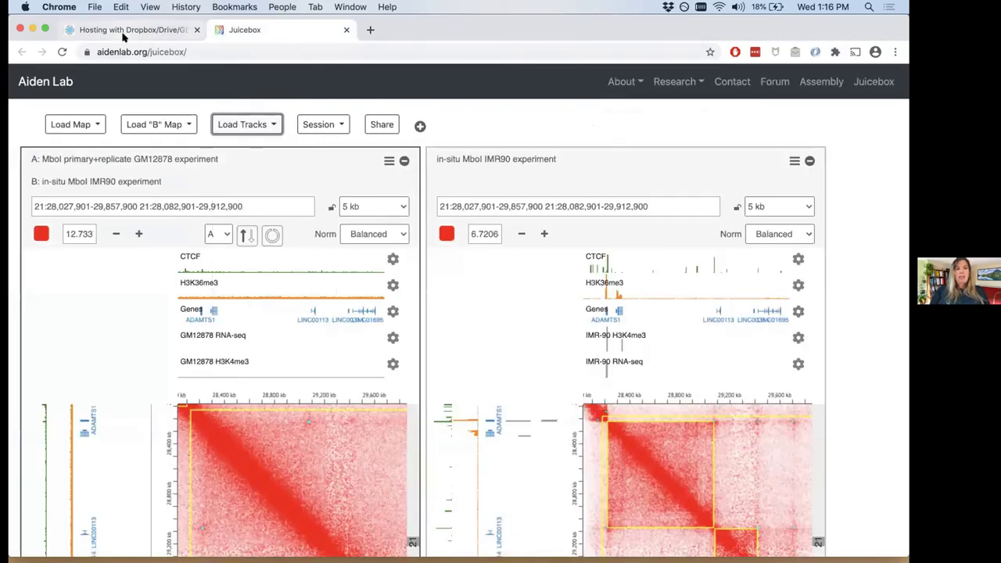
click(123, 31)
scroll(396, 214, down, 7)
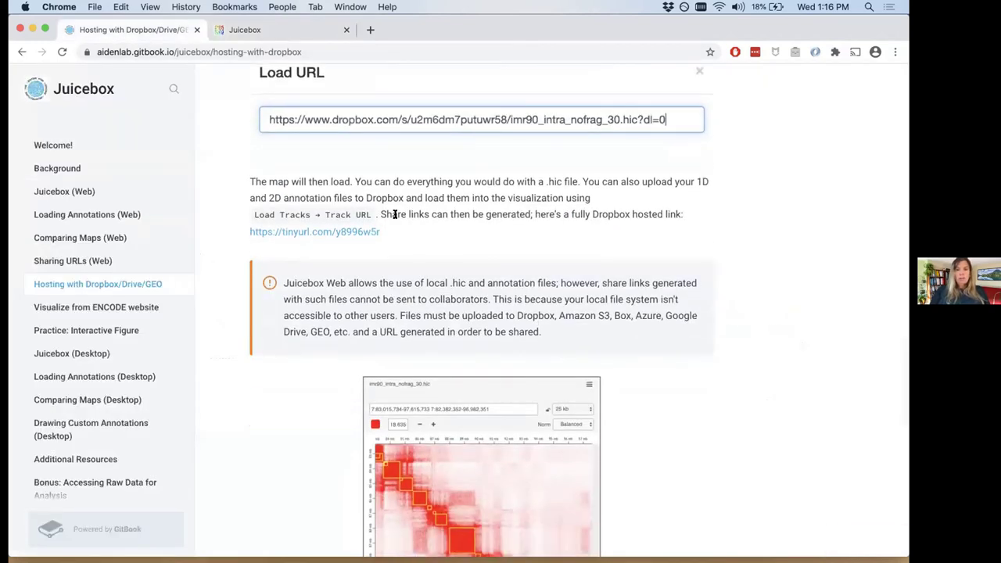
scroll(396, 215, down, 8)
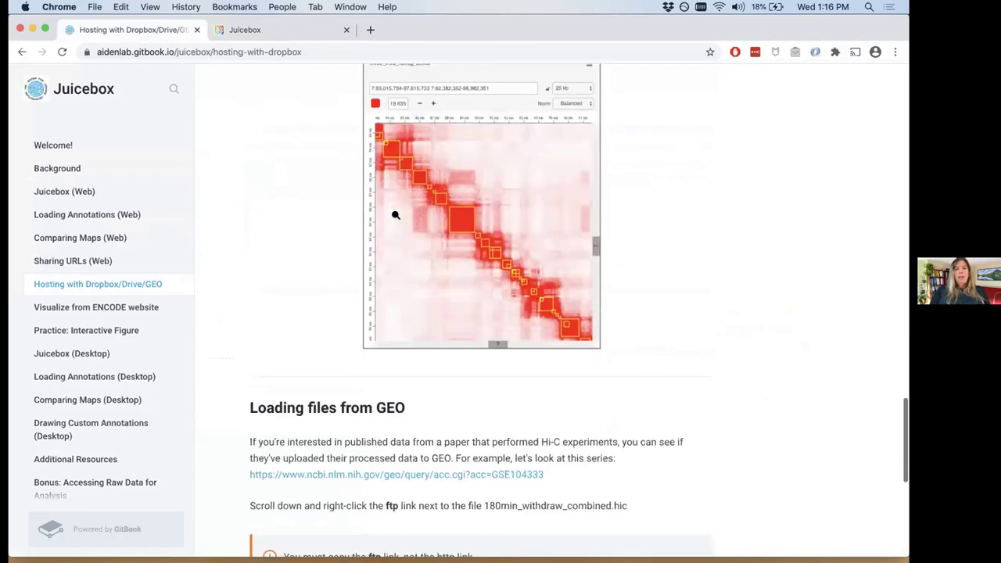
scroll(395, 216, down, 2)
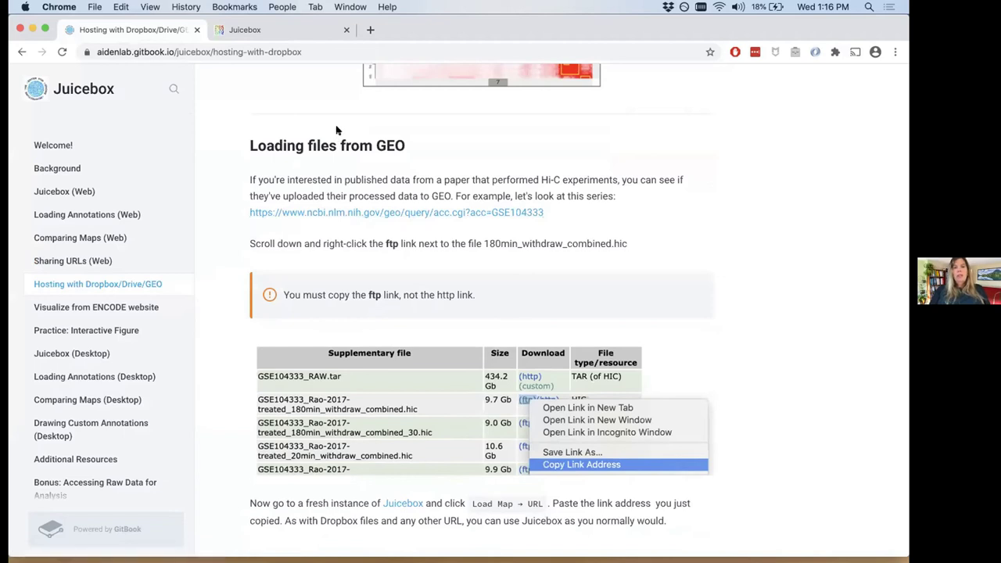
scroll(375, 121, down, 1)
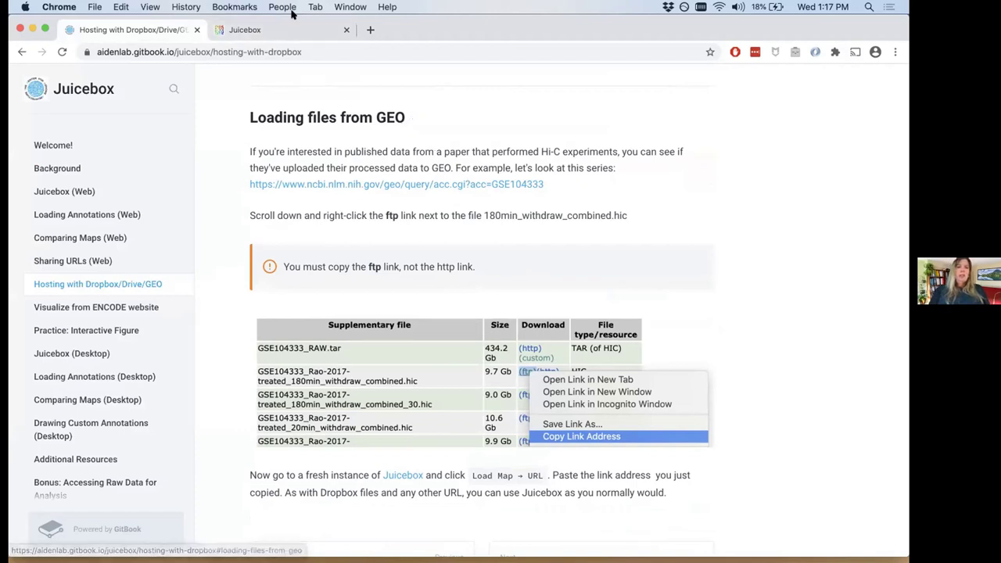
Open aidenlab.org/juicebox in a new tab for a fresh Juicebox viewer
click(372, 29)
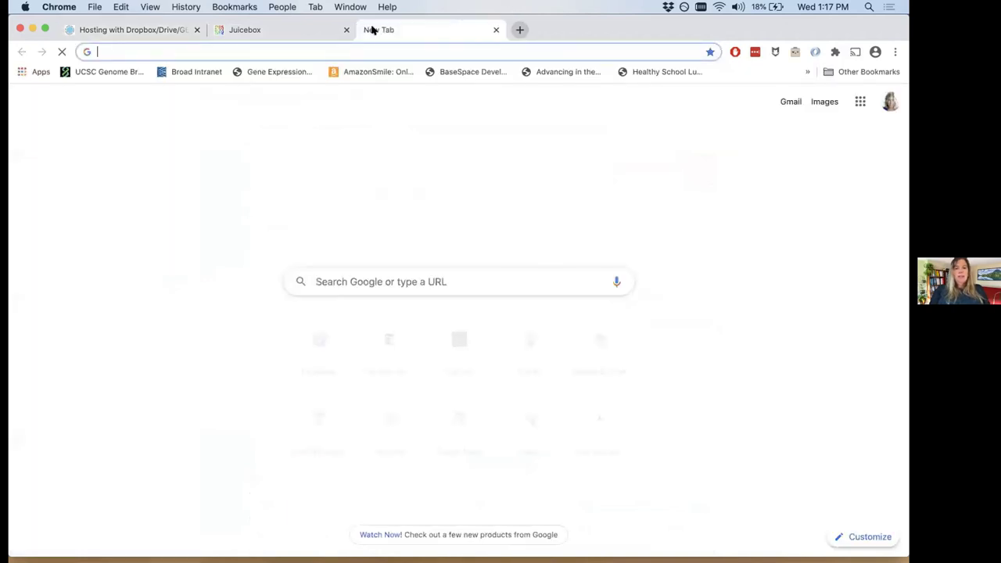
text(aid)
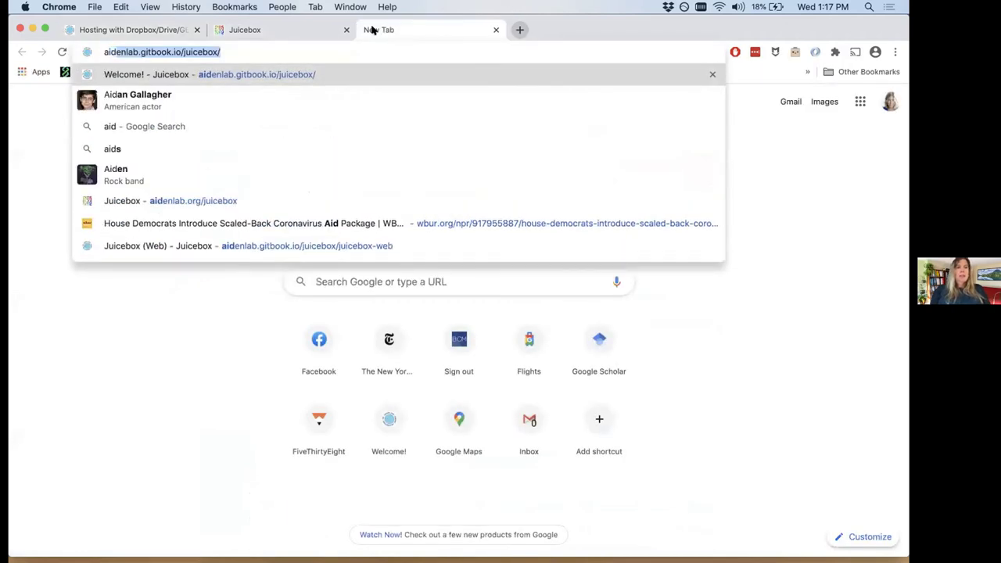
text(enla)
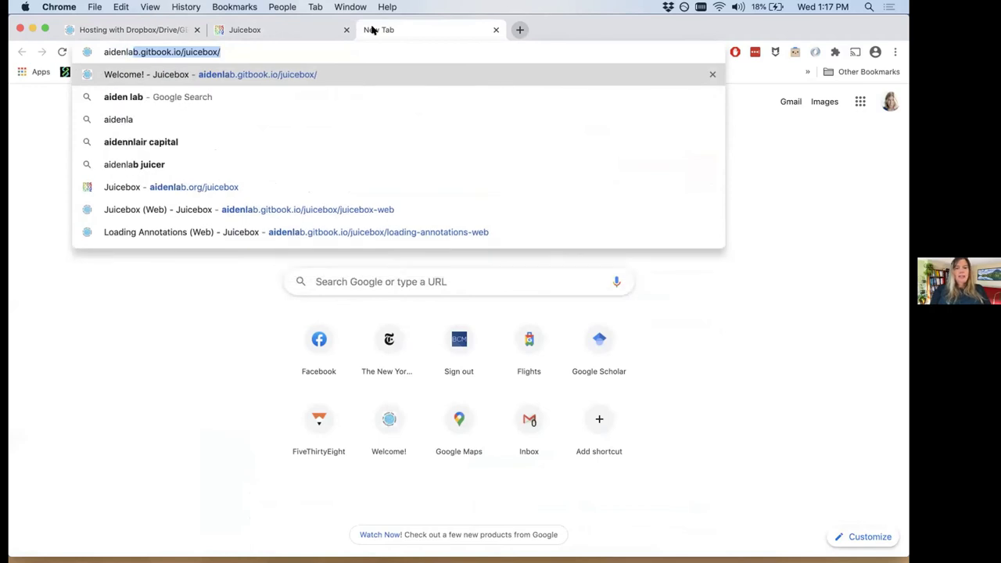
text(b.org/)
key(Return)
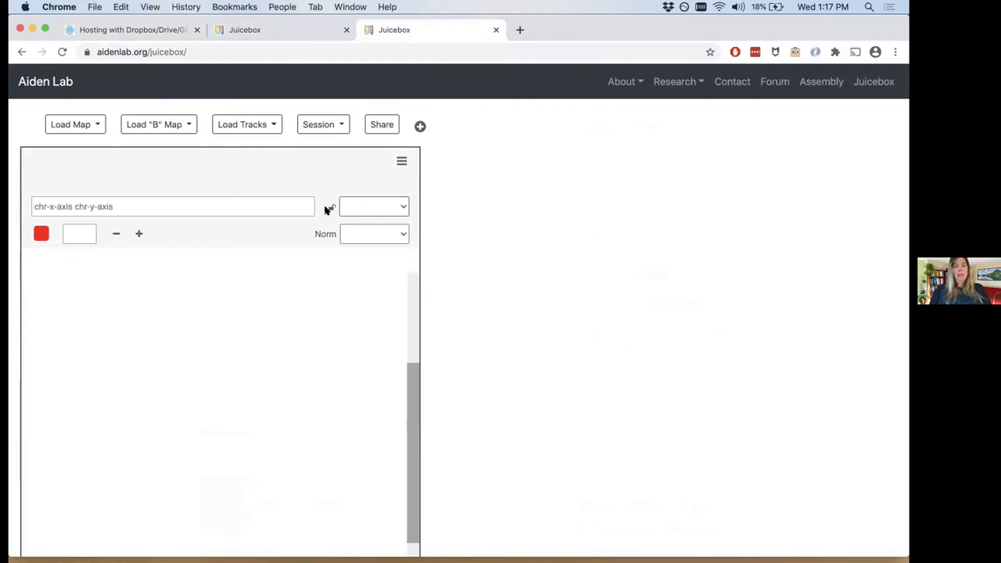
Compare the docs with the existing map view and the fresh, empty Juicebox page
click(127, 31)
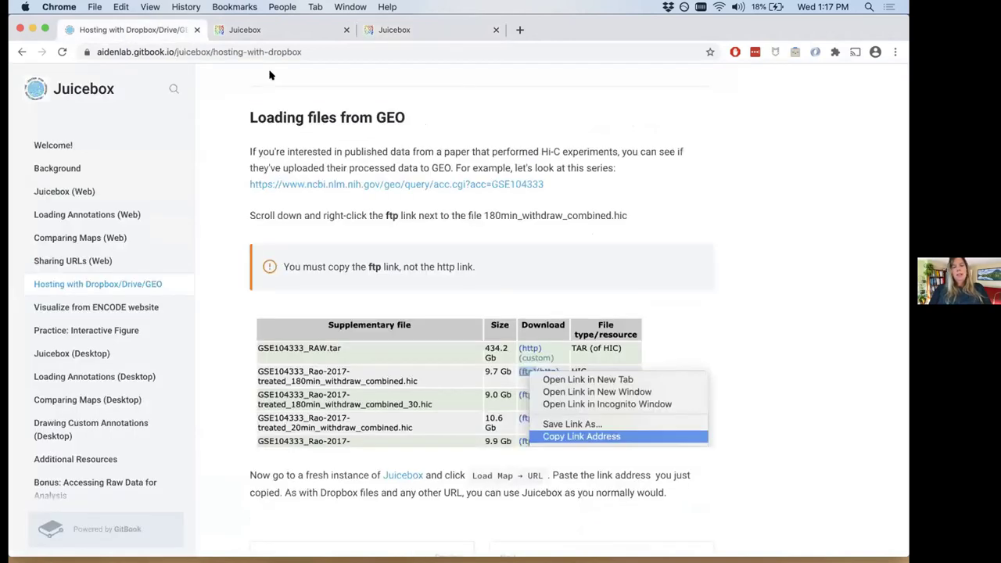
scroll(495, 217, down, 1)
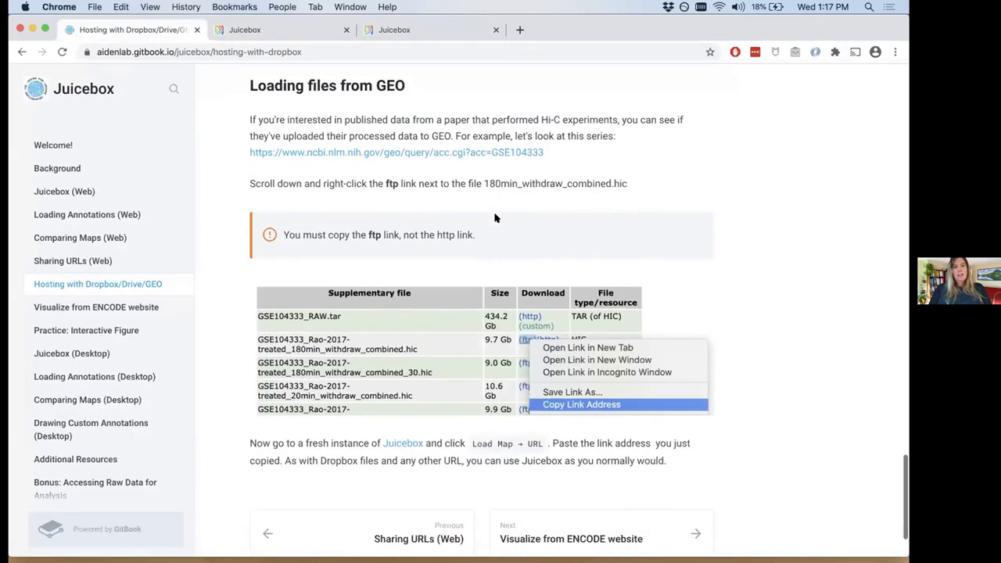
click(311, 31)
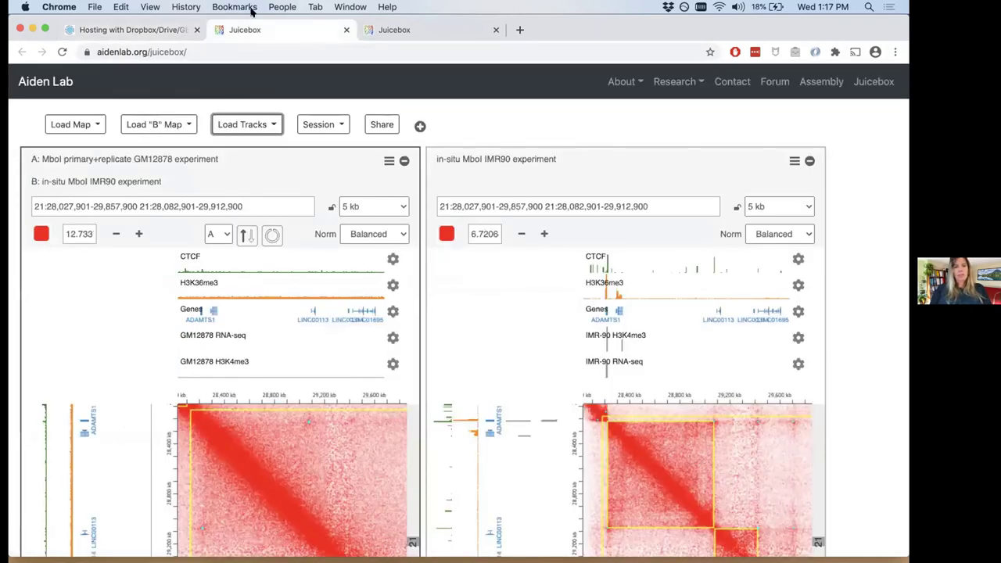
click(364, 30)
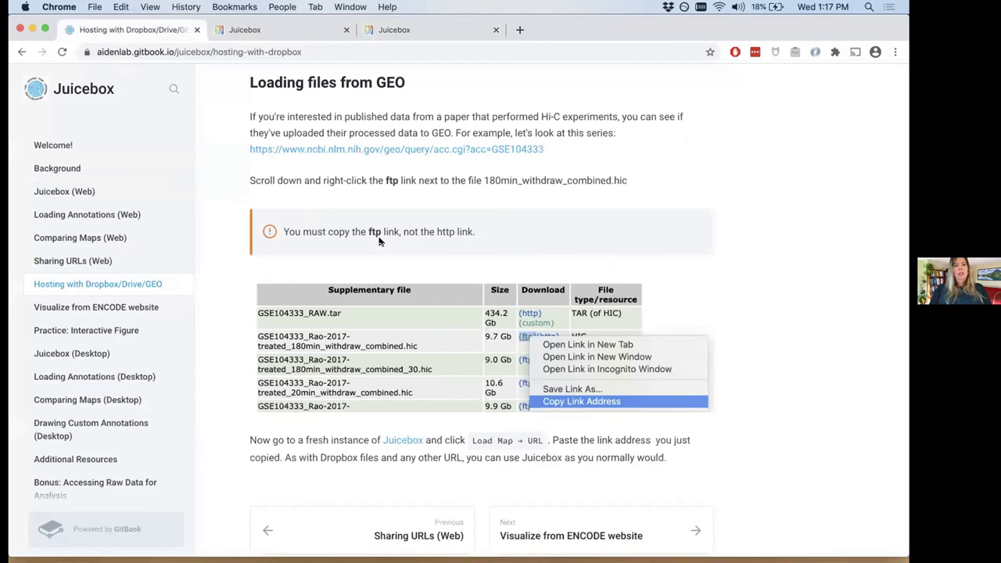
scroll(379, 242, down, 1)
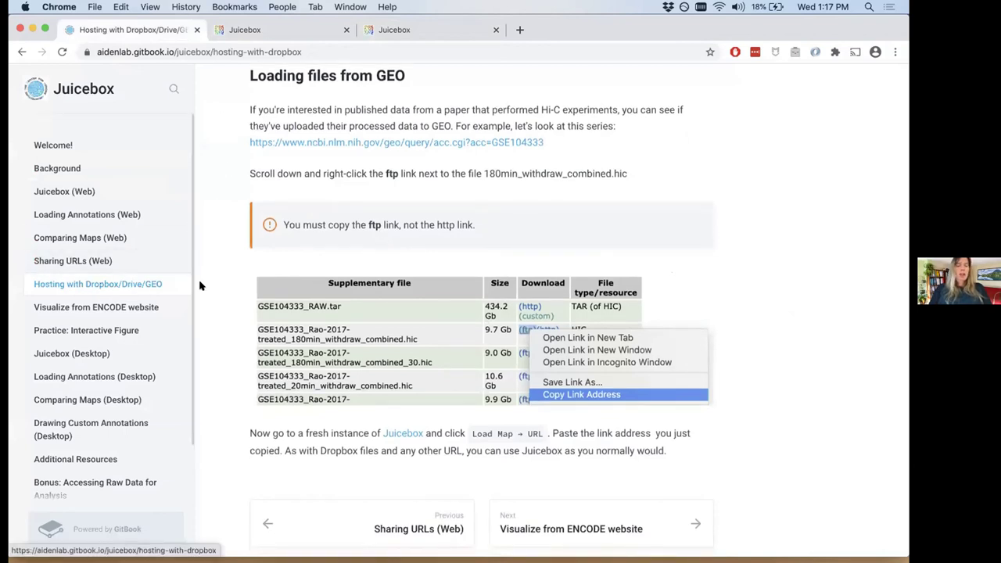
scroll(302, 79, up, 1)
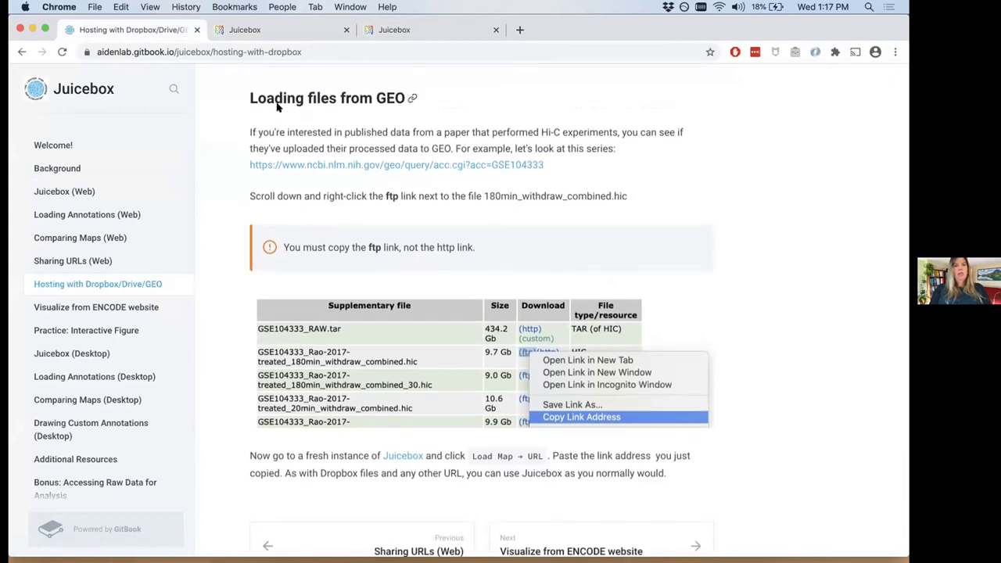
Jump to the Loading files from GEO anchor and open the GSE104333 series in a new tab
click(412, 98)
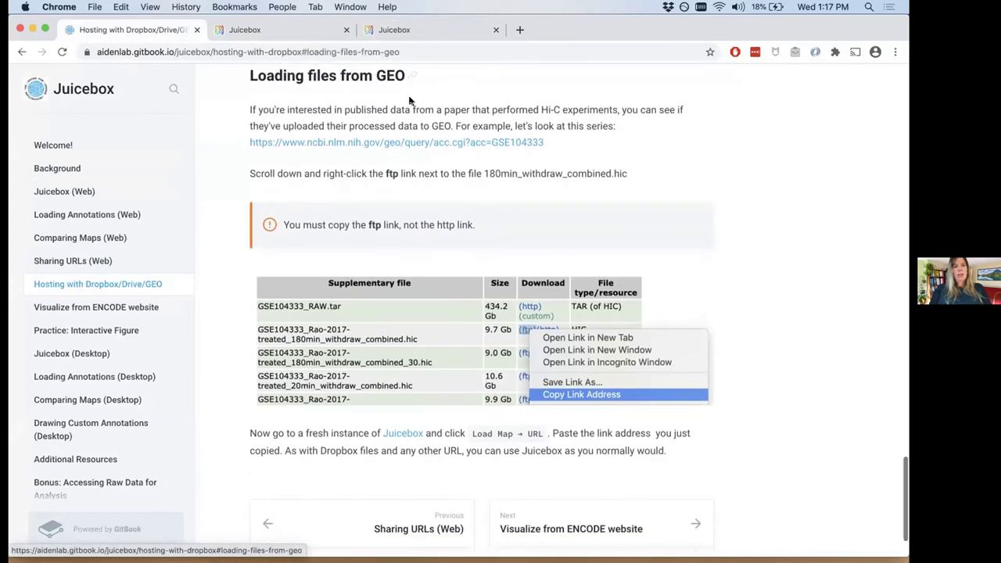
click(398, 51)
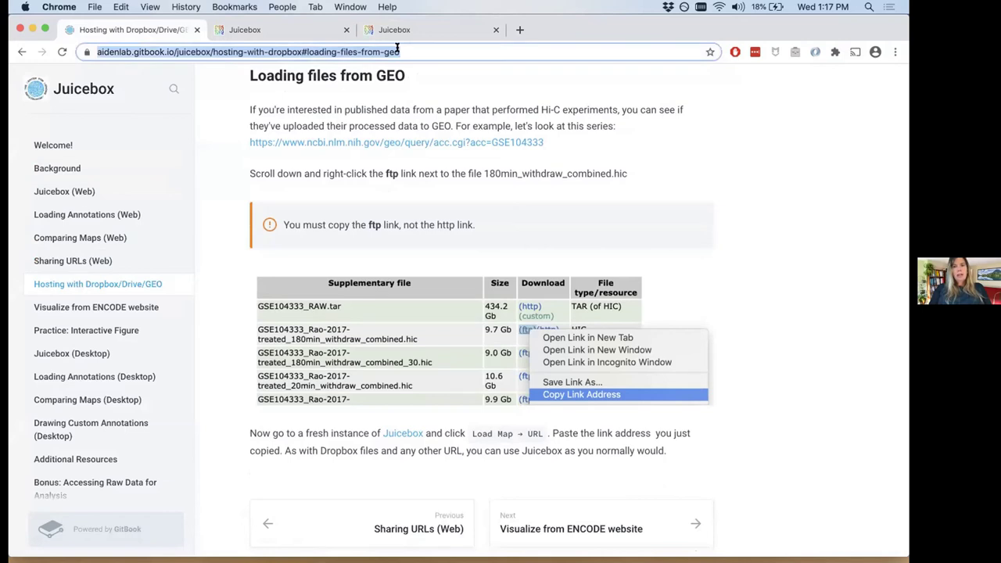
click(477, 540)
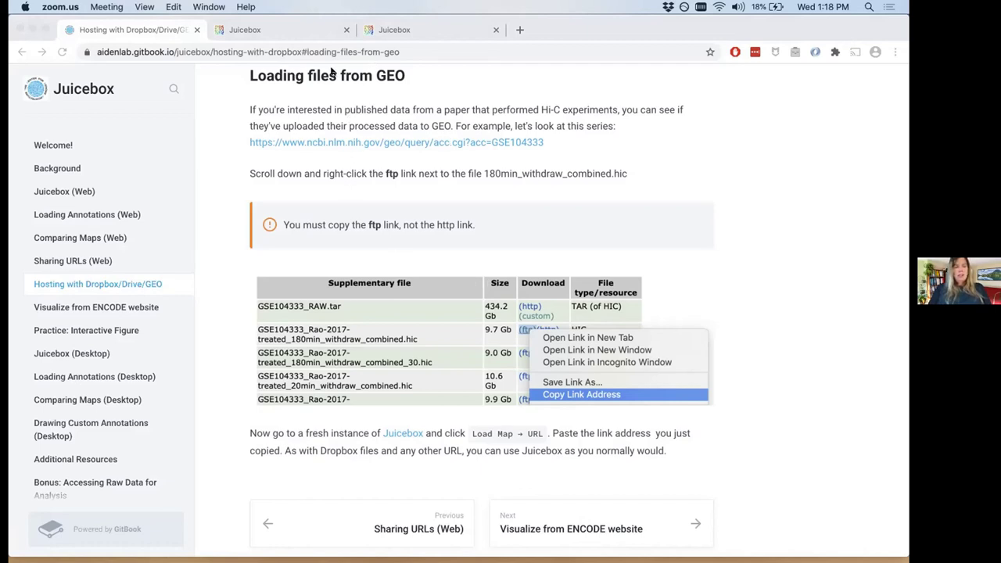
click(510, 167)
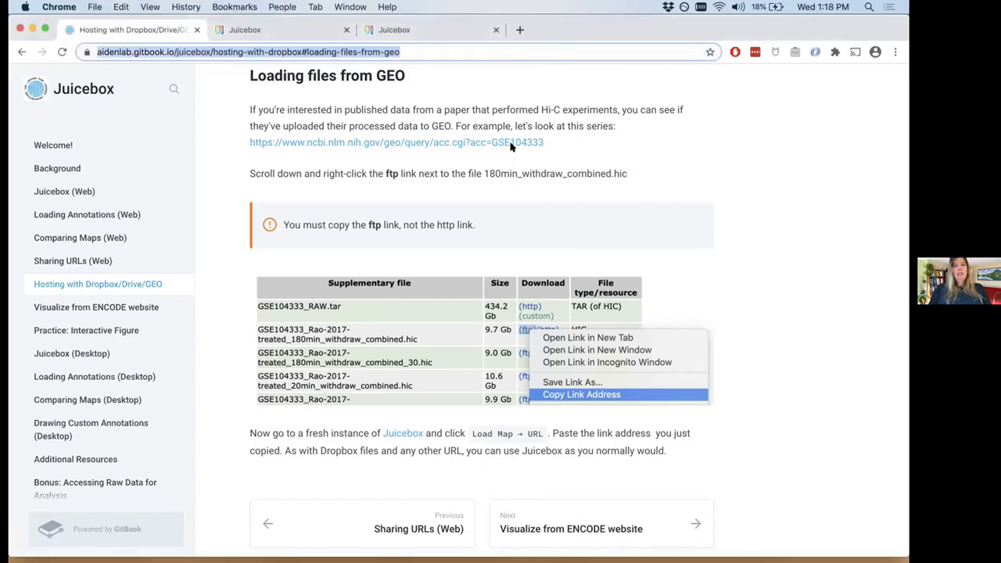
super+click(510, 143)
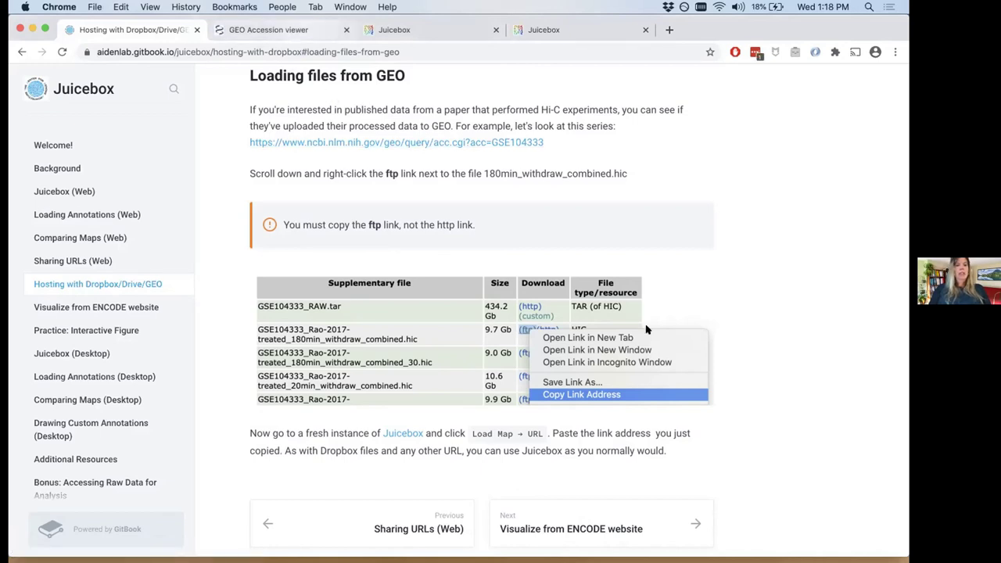
Browse the GSE104333 page, briefly expanding the samples list, down to the supplementary files
key(ctrl+Tab)
scroll(646, 329, down, 2)
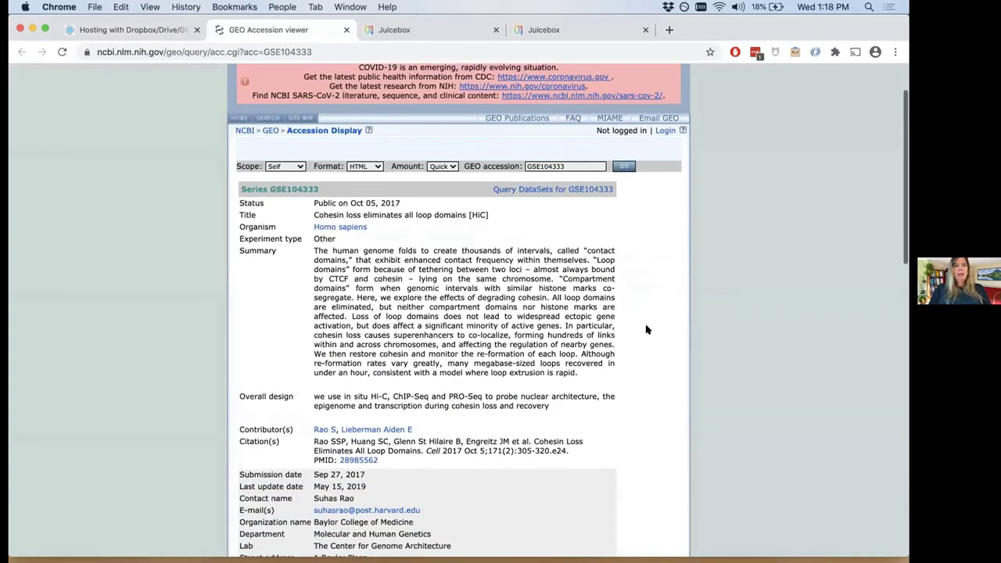
scroll(646, 329, down, 1)
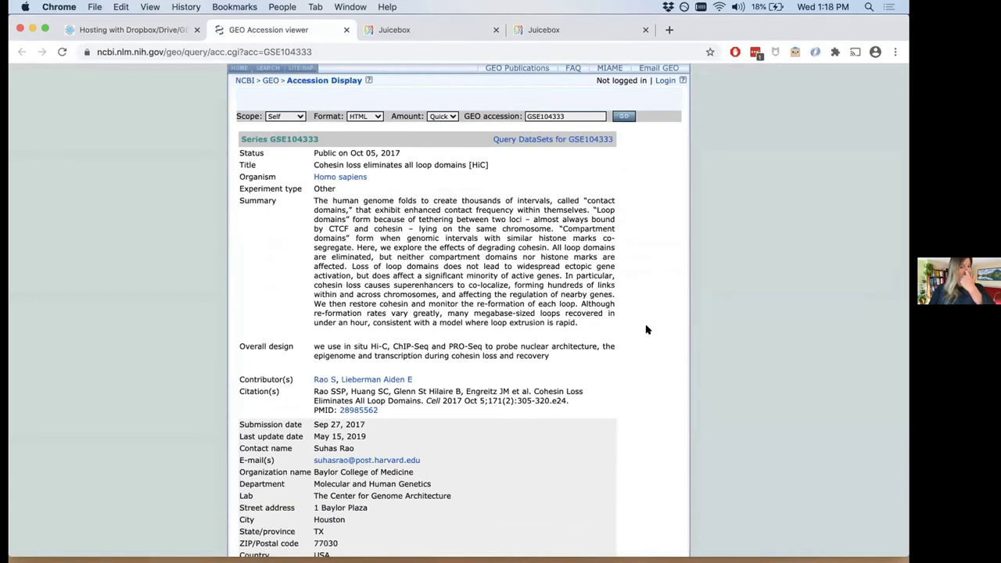
scroll(646, 330, down, 5)
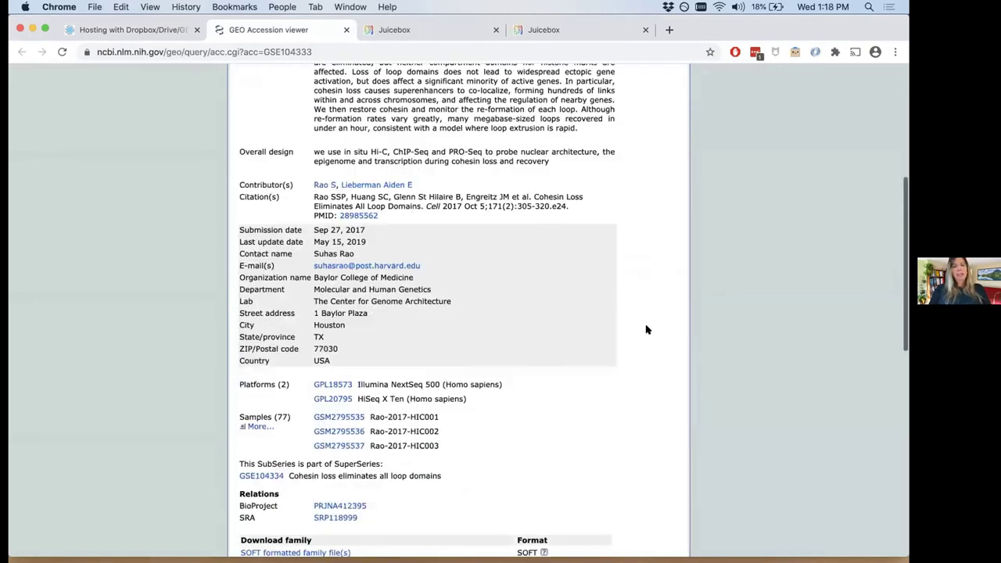
scroll(645, 329, down, 3)
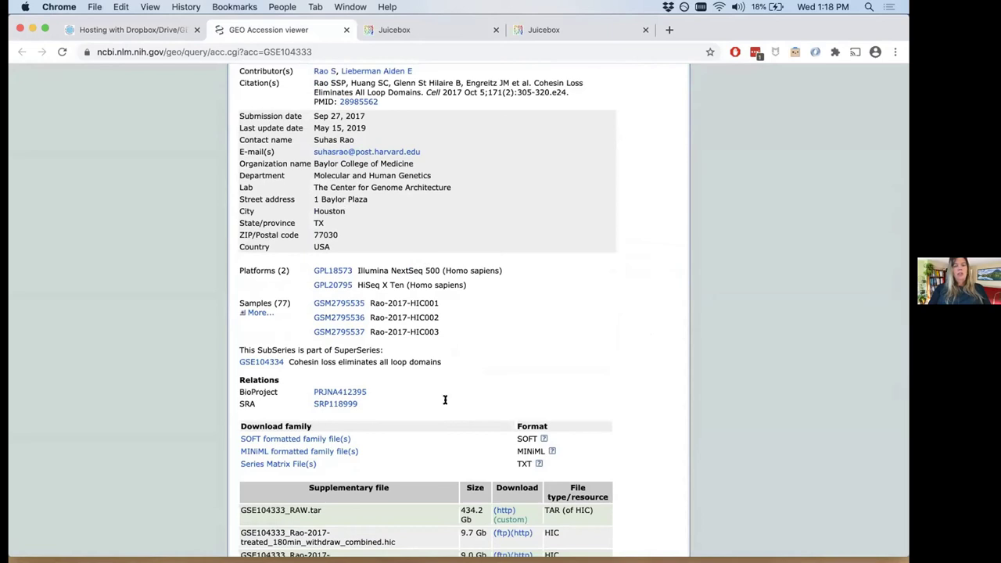
scroll(427, 257, down, 5)
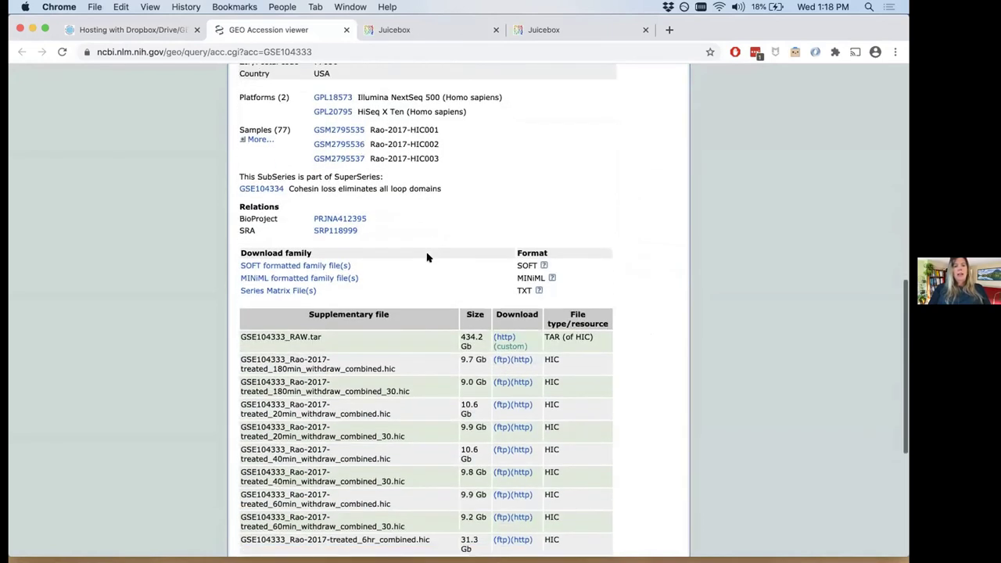
scroll(414, 297, up, 1)
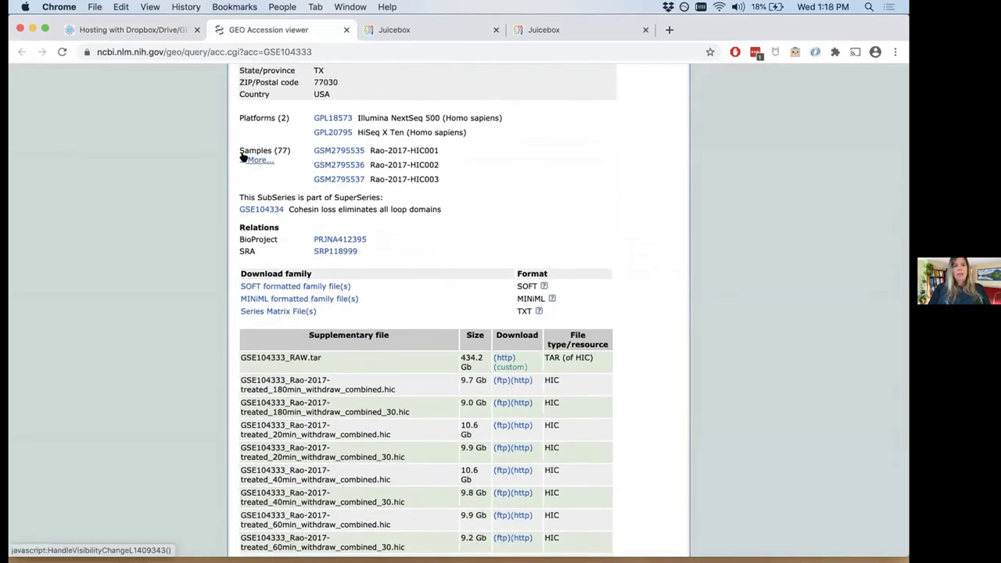
click(242, 157)
click(242, 157)
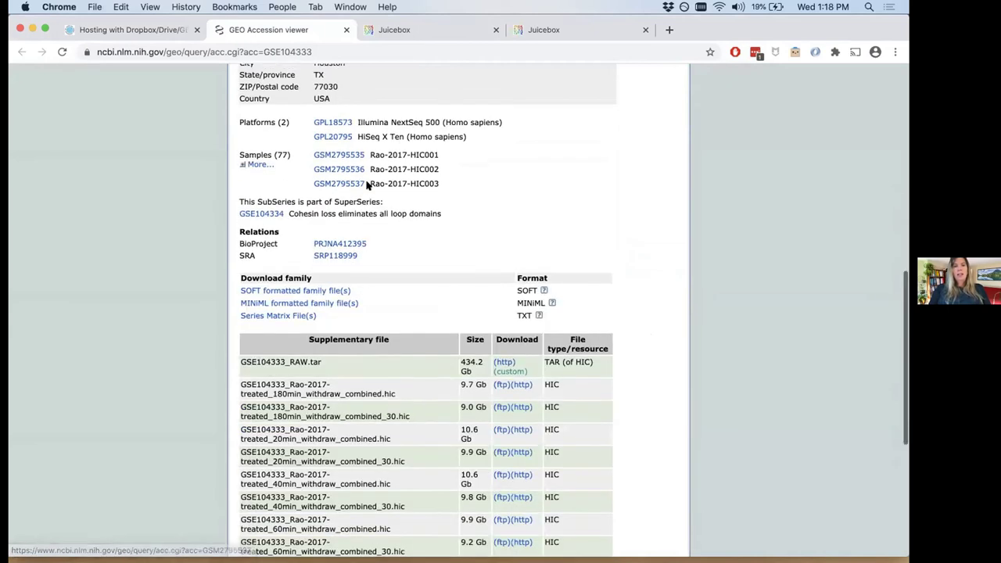
scroll(380, 190, up, 2)
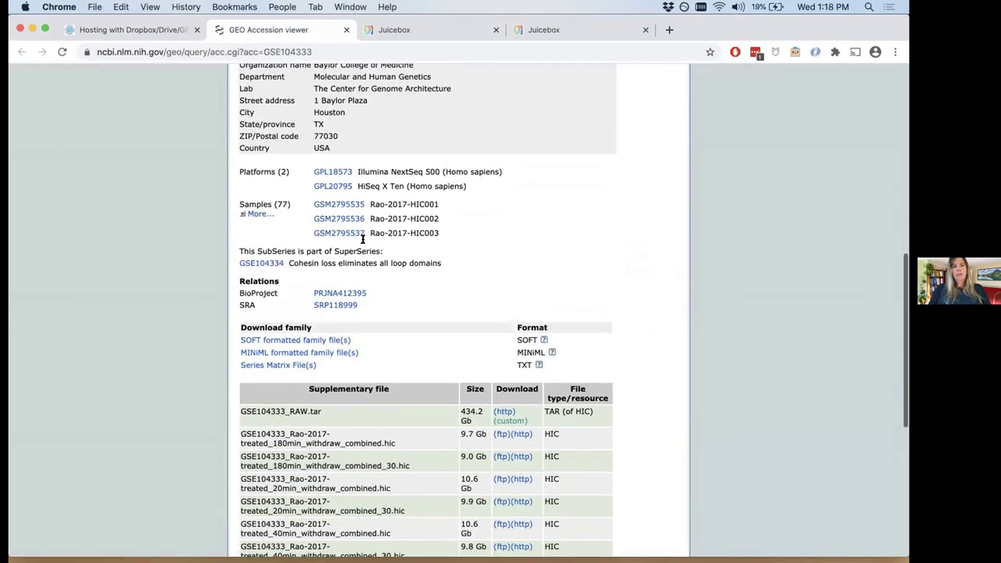
scroll(362, 239, down, 6)
scroll(360, 252, down, 2)
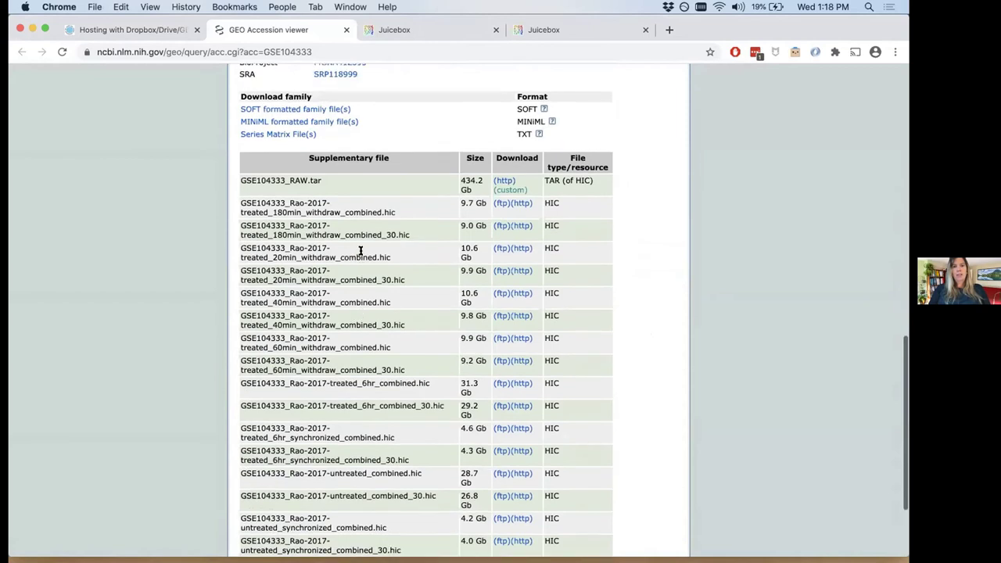
scroll(360, 253, down, 1)
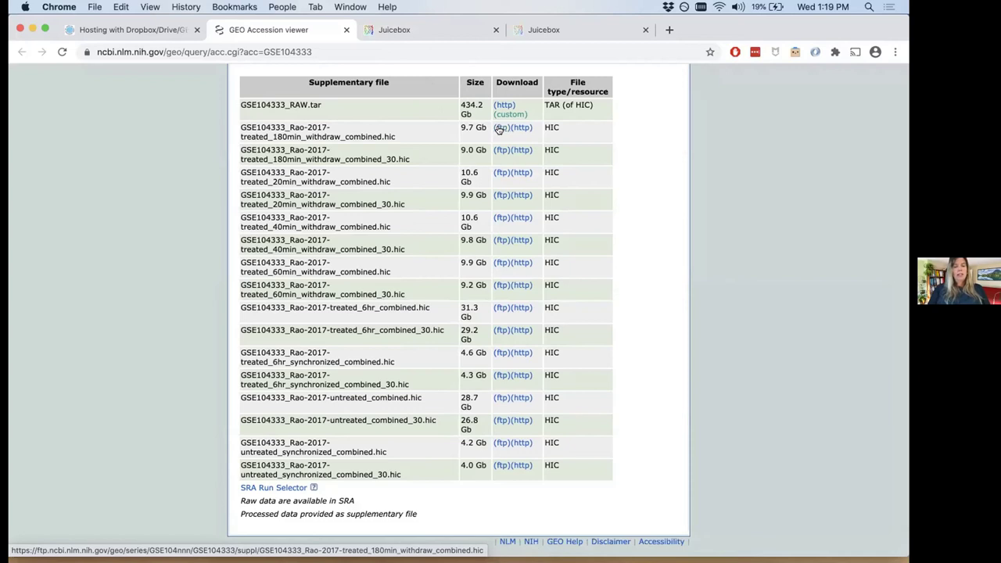
Copy the 180min_withdraw_combined.hic ftp link and reload the empty Juicebox tab
right_click(499, 129)
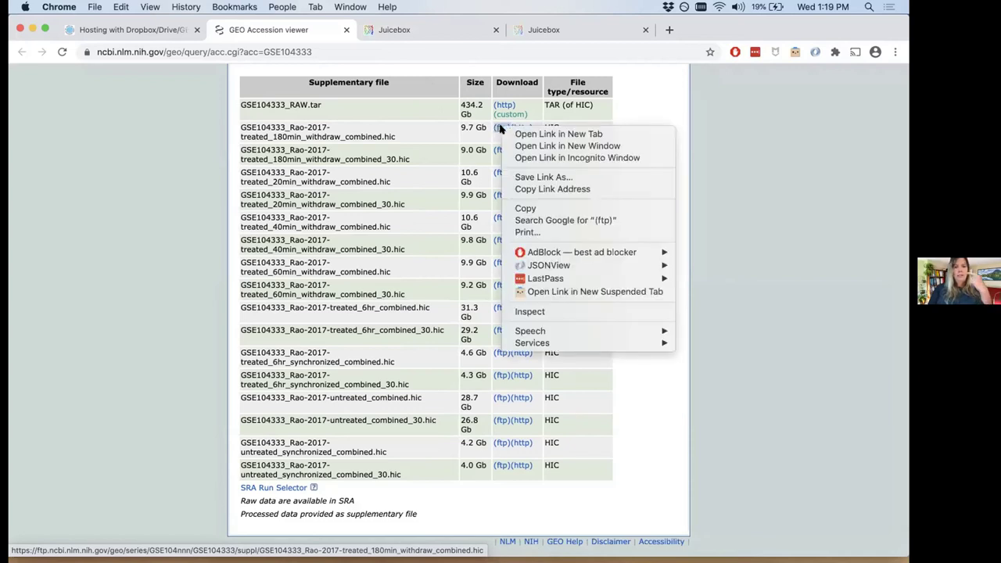
click(516, 190)
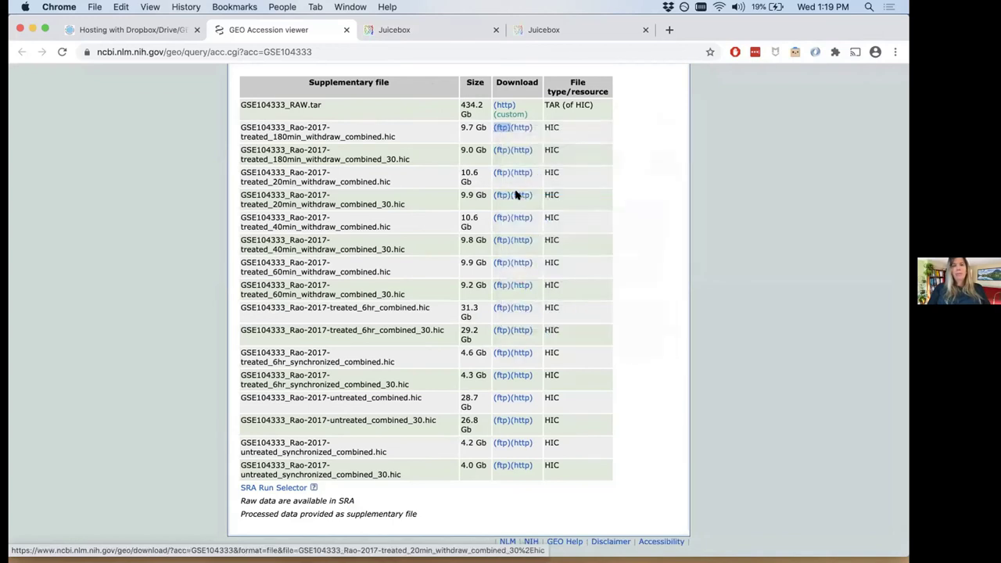
key(super+4)
click(516, 191)
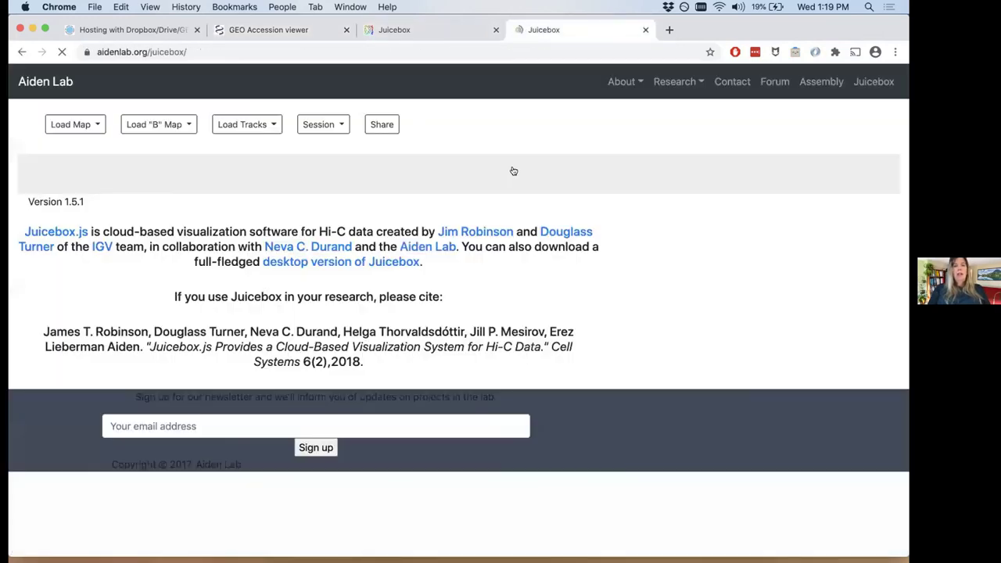
Load the 180min_withdraw_combined.hic map from the pasted GEO ftp URL
click(93, 126)
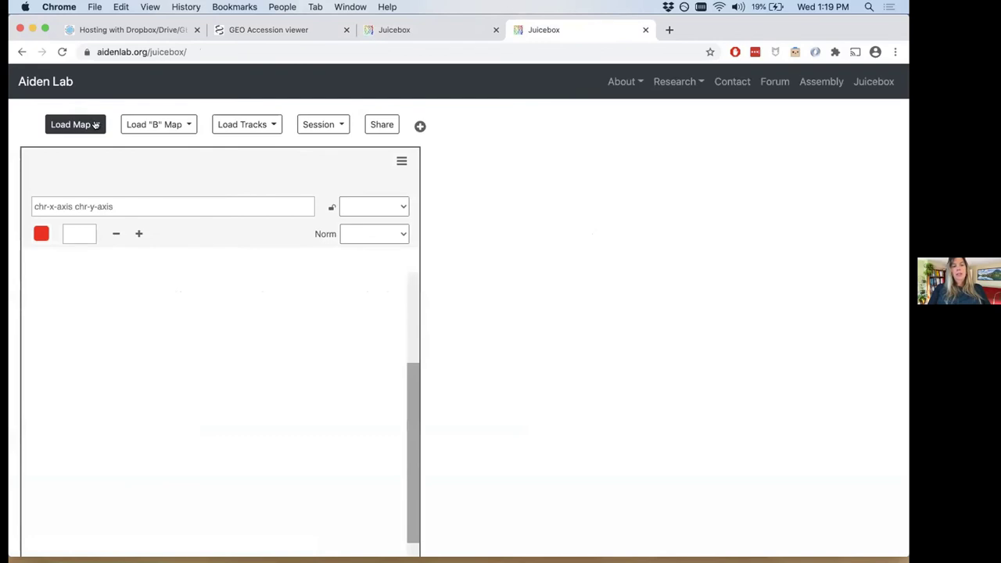
click(96, 260)
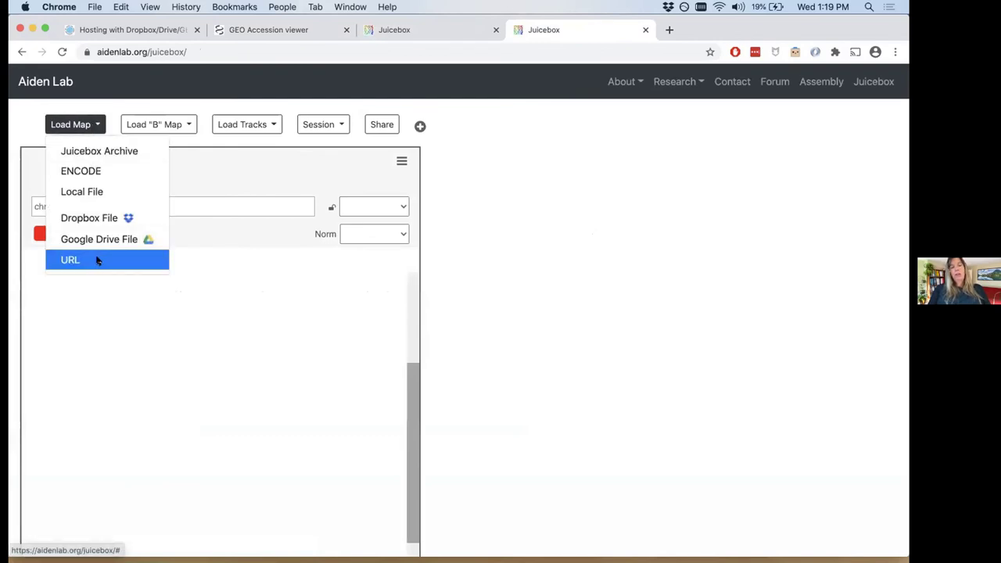
click(465, 148)
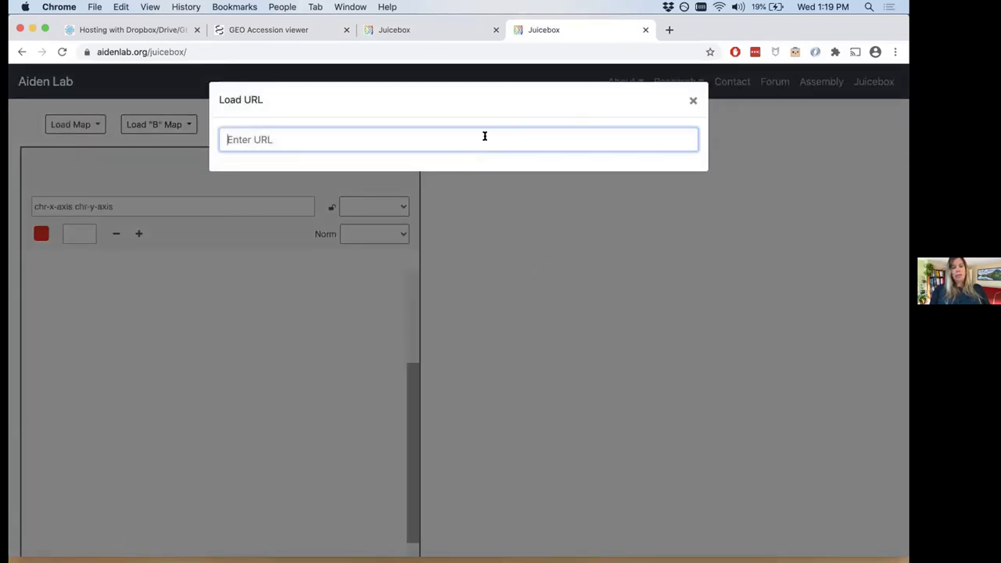
key(super+v)
key(Return)
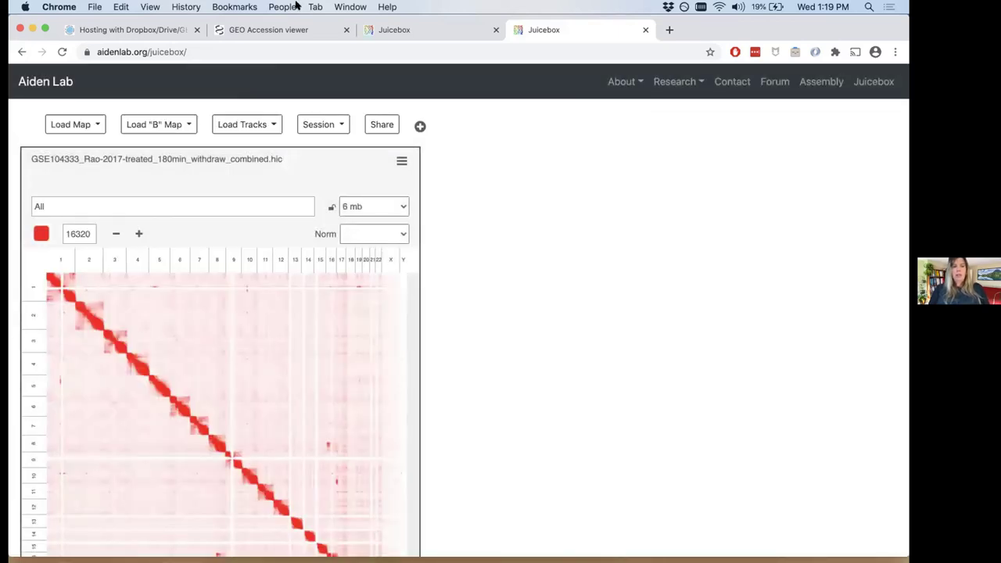
Zoom into chromosome 1 at 250 kb resolution
scroll(116, 325, down, 2)
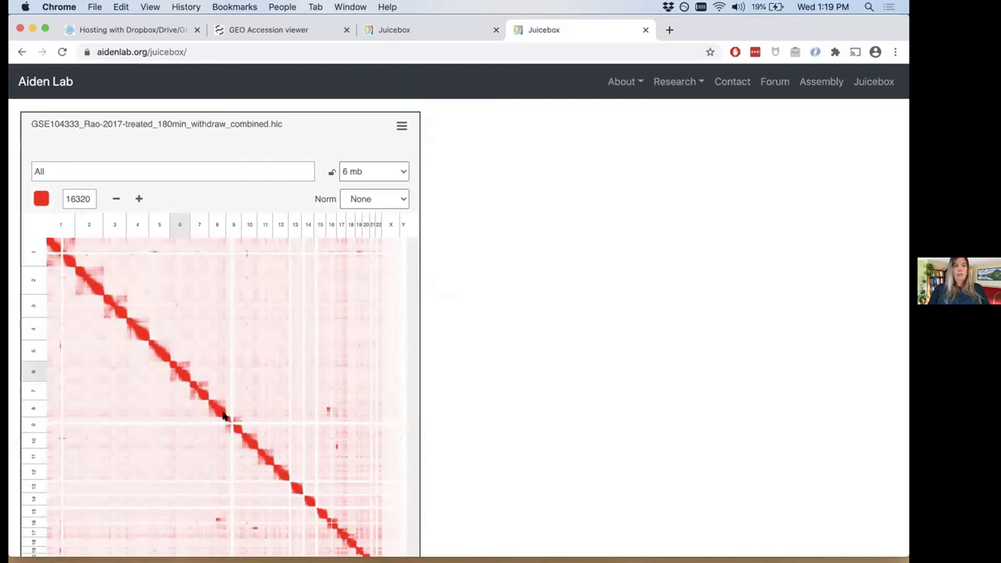
click(56, 251)
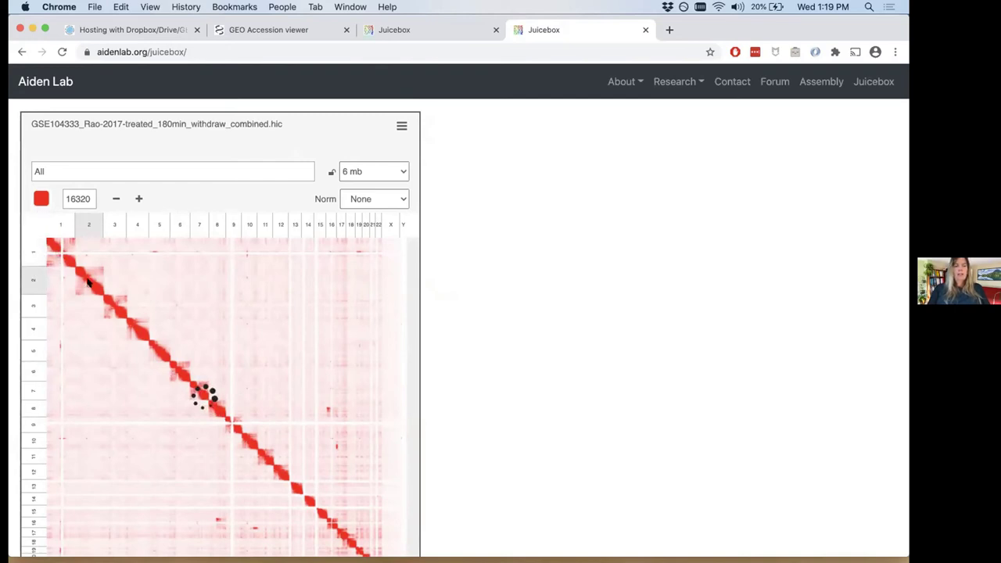
double_click(145, 347)
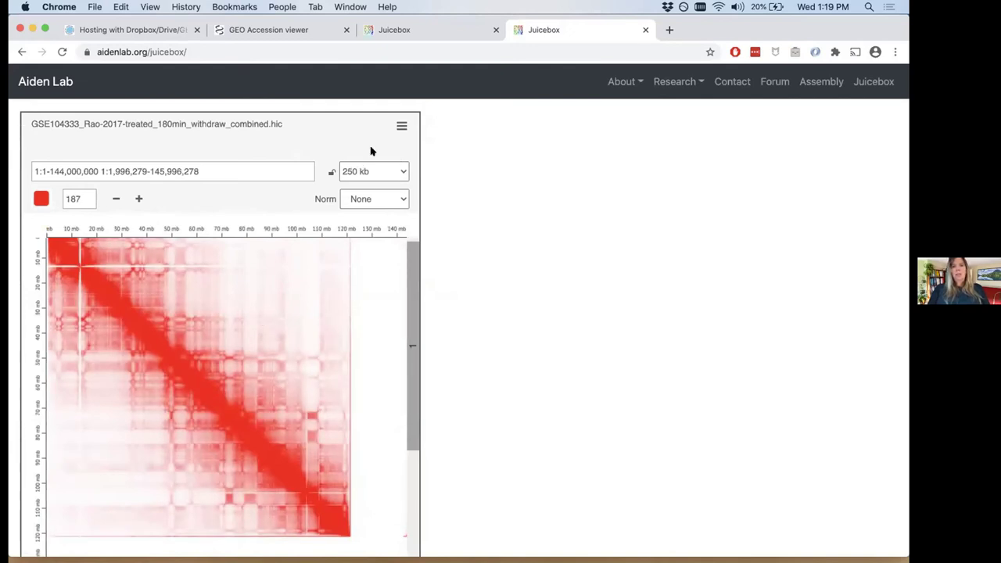
Set the chromosome 1 map's normalization to Balanced
click(372, 201)
click(375, 236)
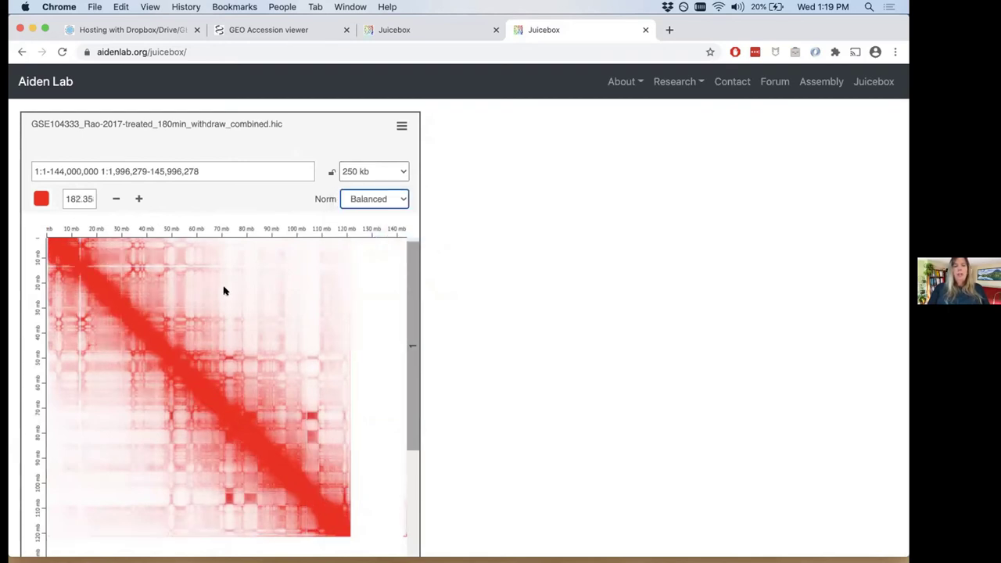
scroll(197, 209, up, 1)
Open and close Load Tracks, then go back to the Loading files from GEO guide
click(245, 122)
click(243, 121)
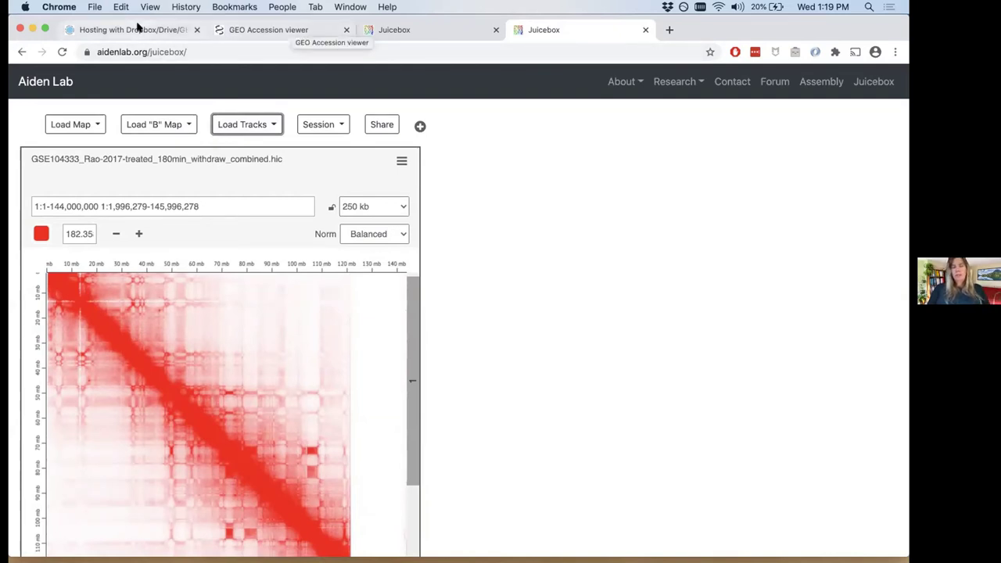
click(156, 29)
scroll(450, 319, down, 2)
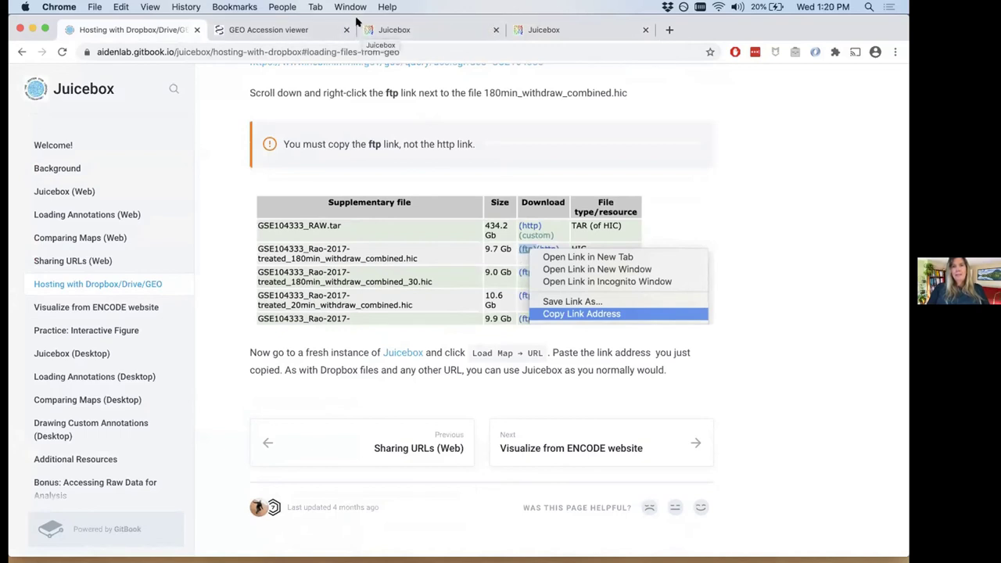
Switch between the GEO file table and the single-map Juicebox page
click(297, 28)
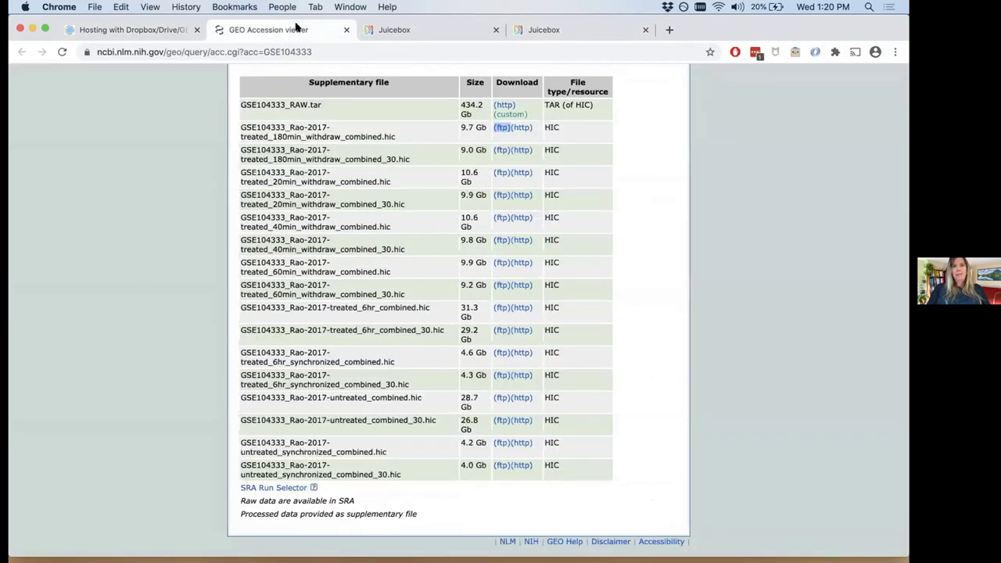
click(547, 30)
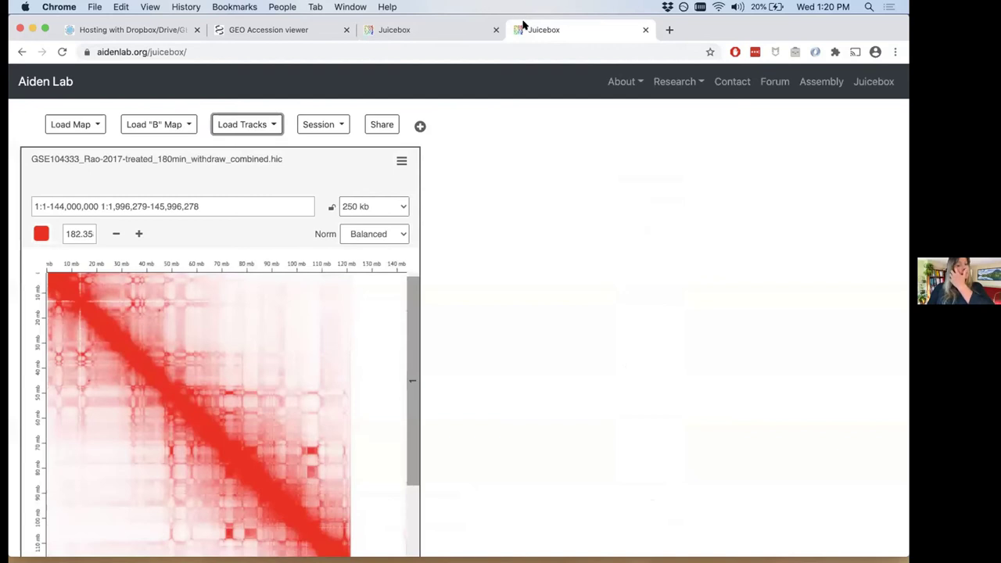
scroll(588, 237, down, 1)
scroll(587, 236, down, 2)
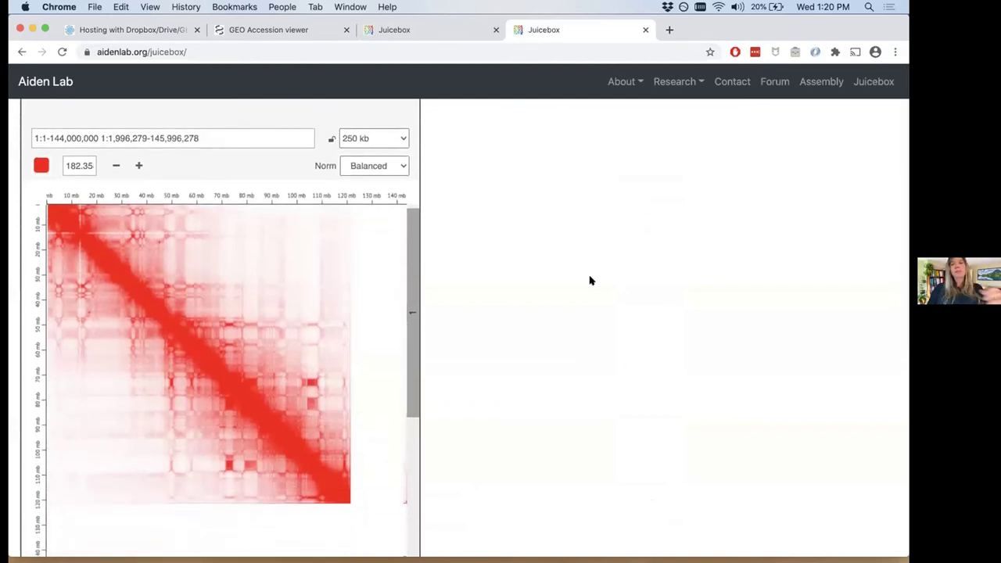
scroll(306, 121, up, 3)
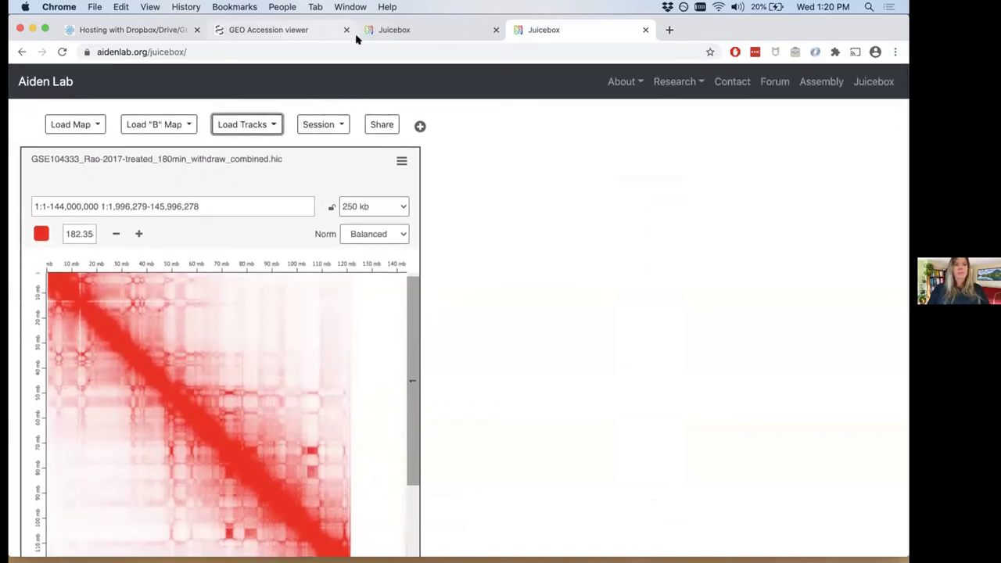
View the two-panel comparison, then right-click the 180min_withdraw_combined.hic ftp link on GEO
click(393, 30)
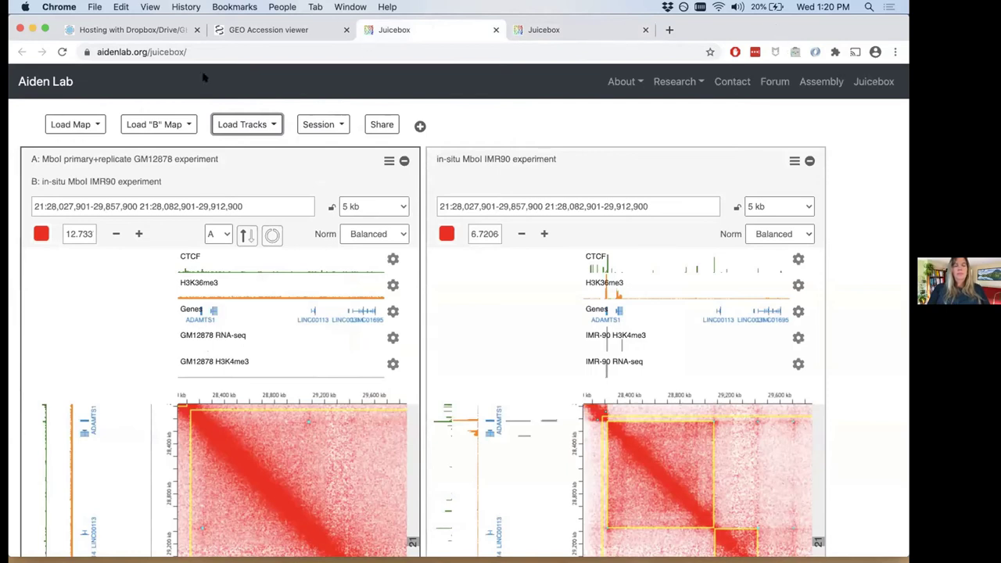
click(536, 29)
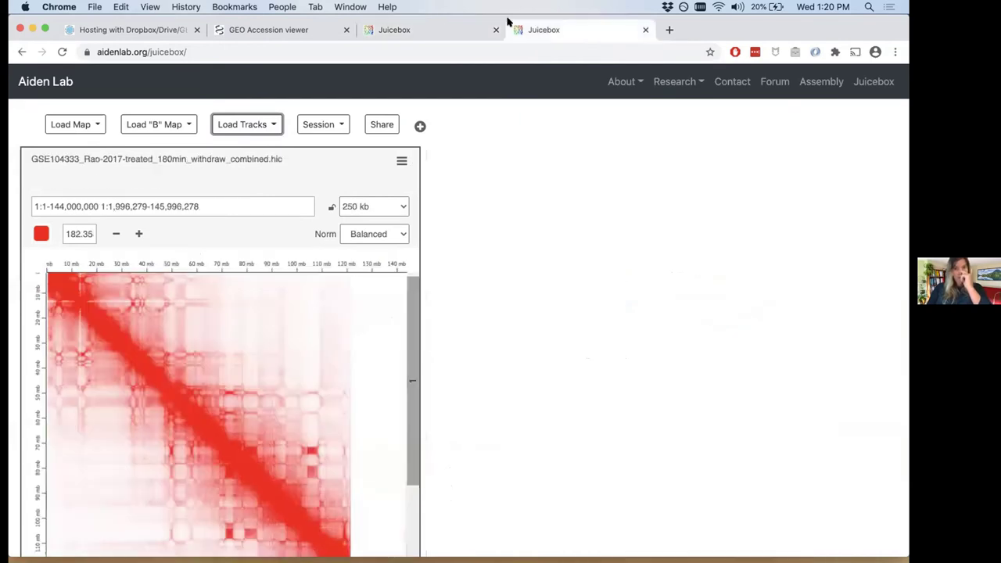
click(282, 29)
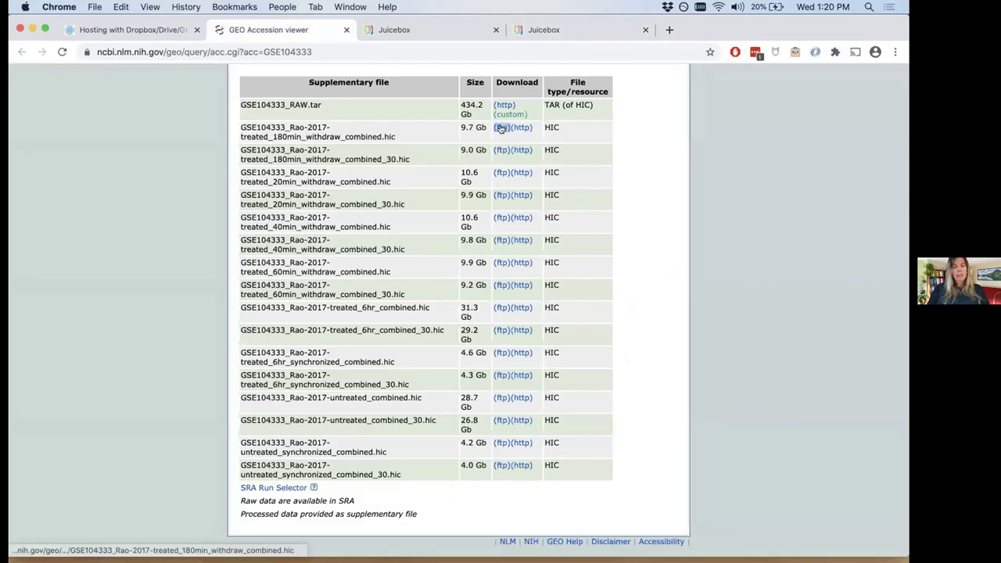
right_click(501, 128)
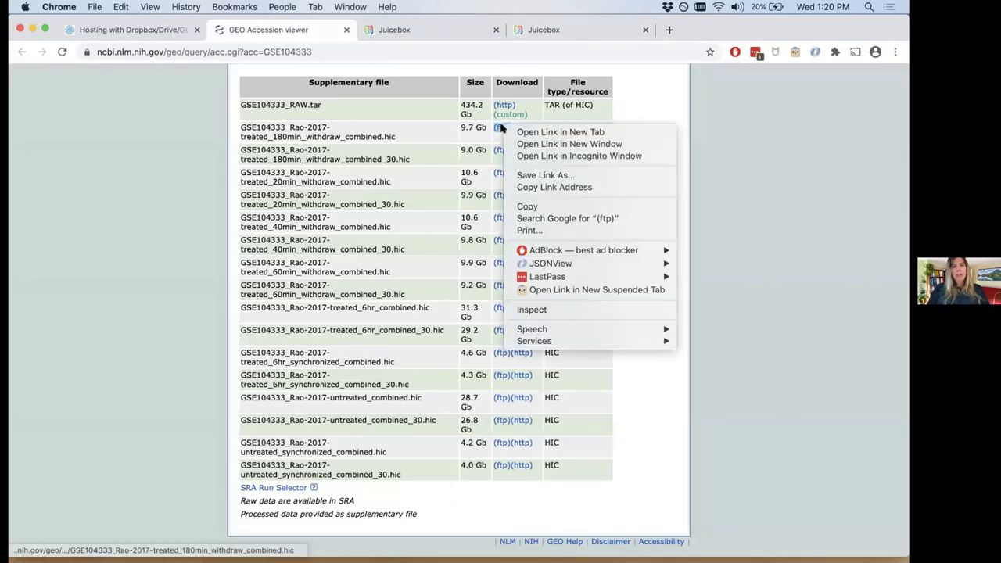
Load the GEO 180min_withdraw_combined map into Juicebox from its copied ftp link, then show the two-panel session
click(539, 187)
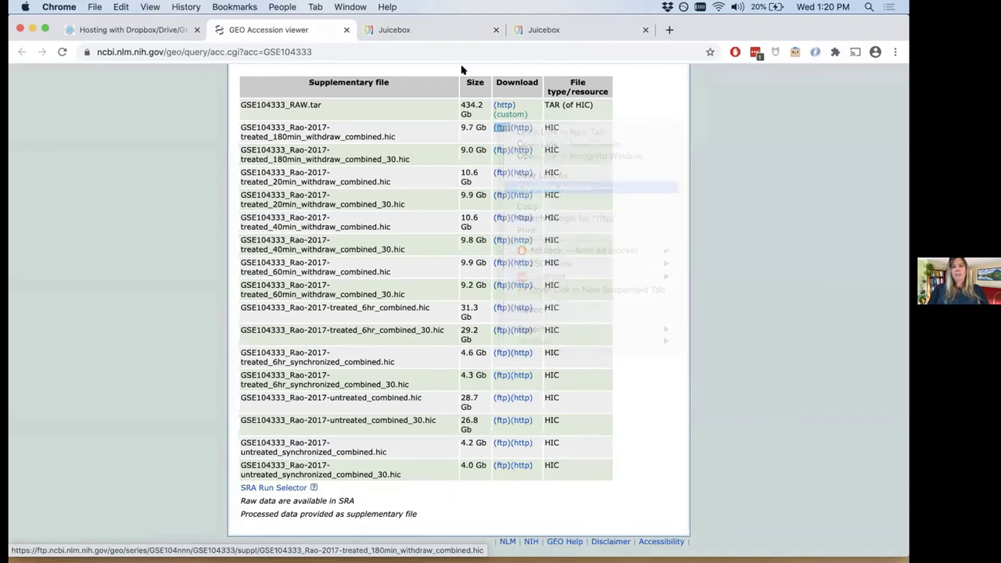
click(544, 29)
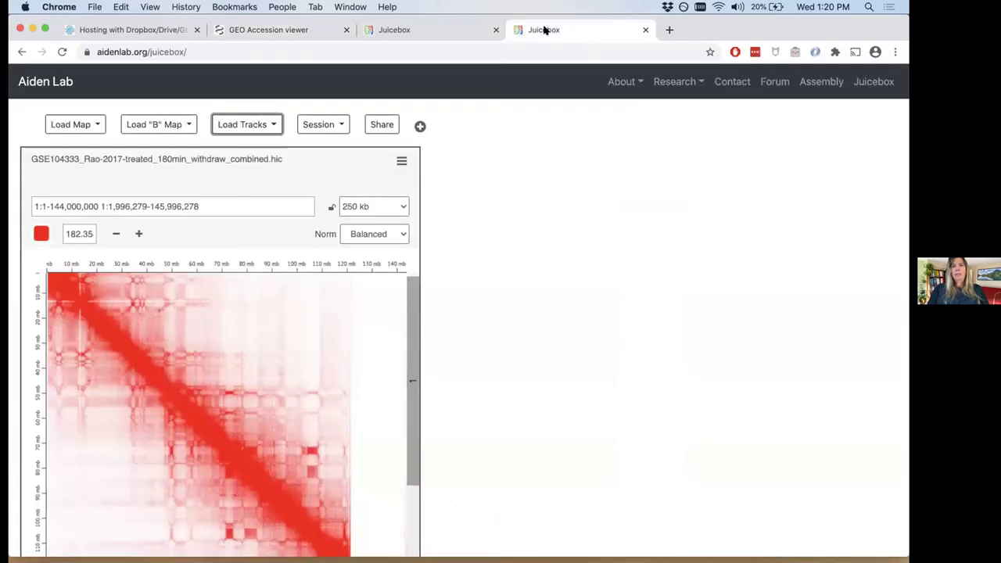
click(91, 125)
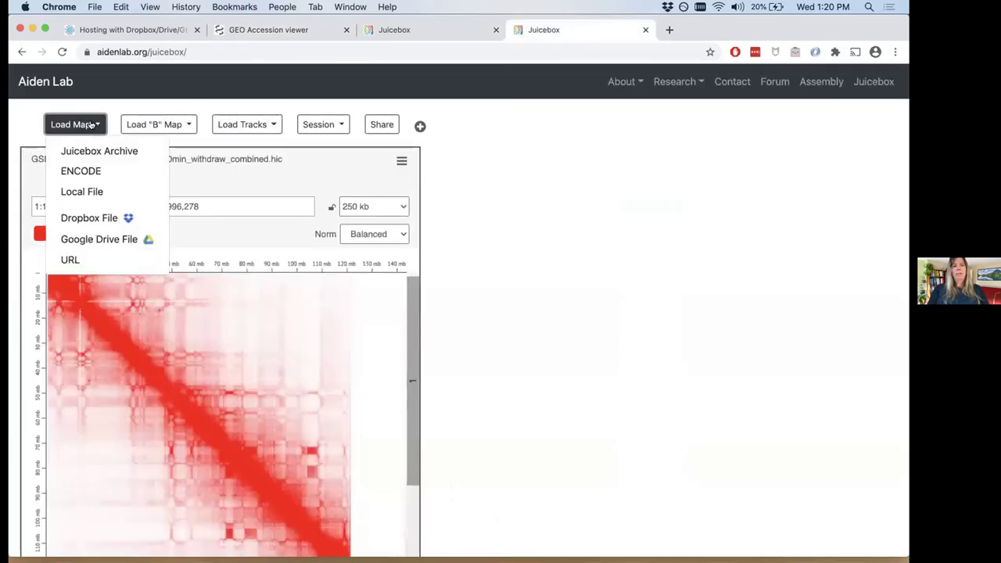
click(70, 260)
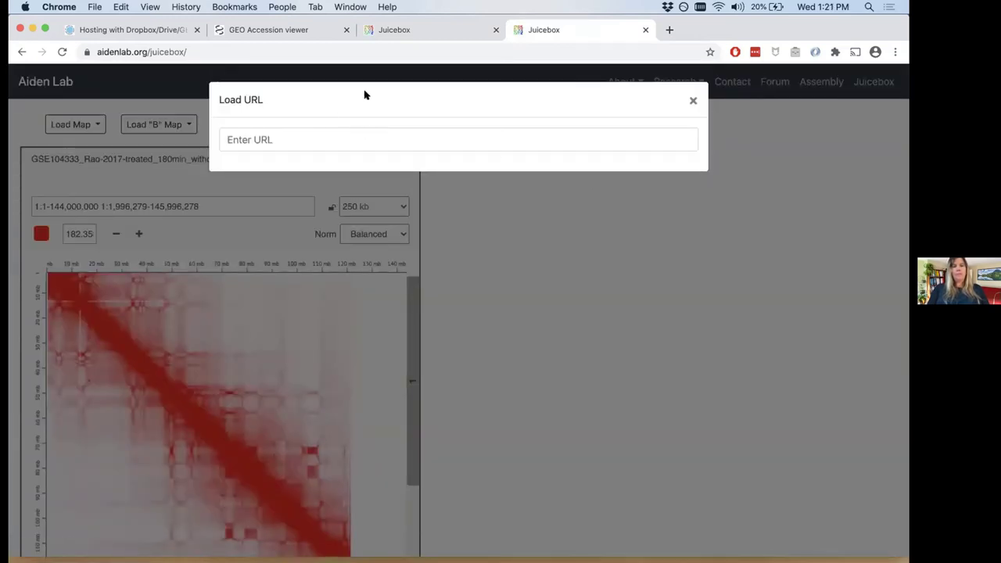
key(super+v)
key(Return)
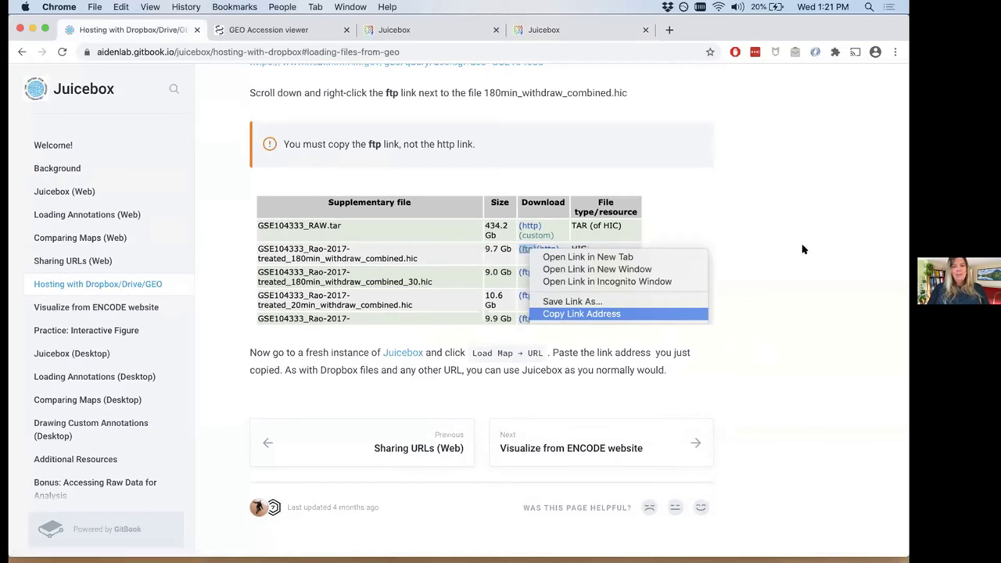
click(458, 35)
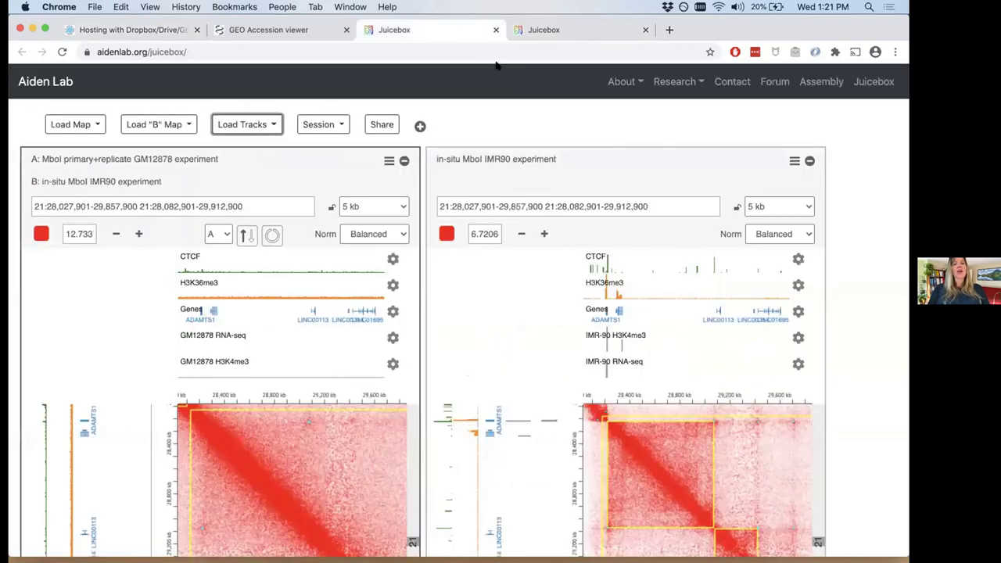
Compare the genome-wide GSE104333 180min_withdraw_combined map with the two-panel session and GEO docs, ending on the map
click(579, 30)
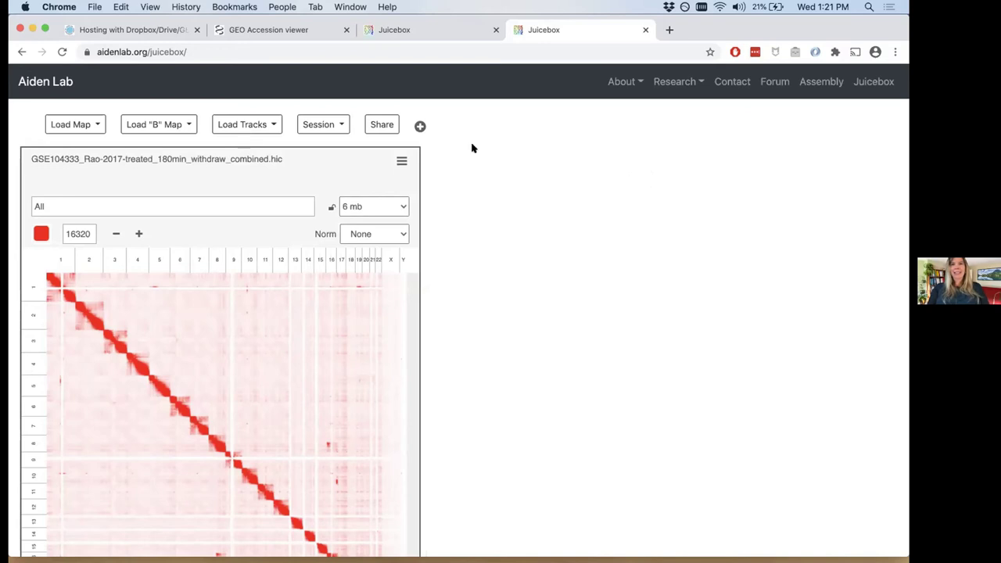
click(475, 29)
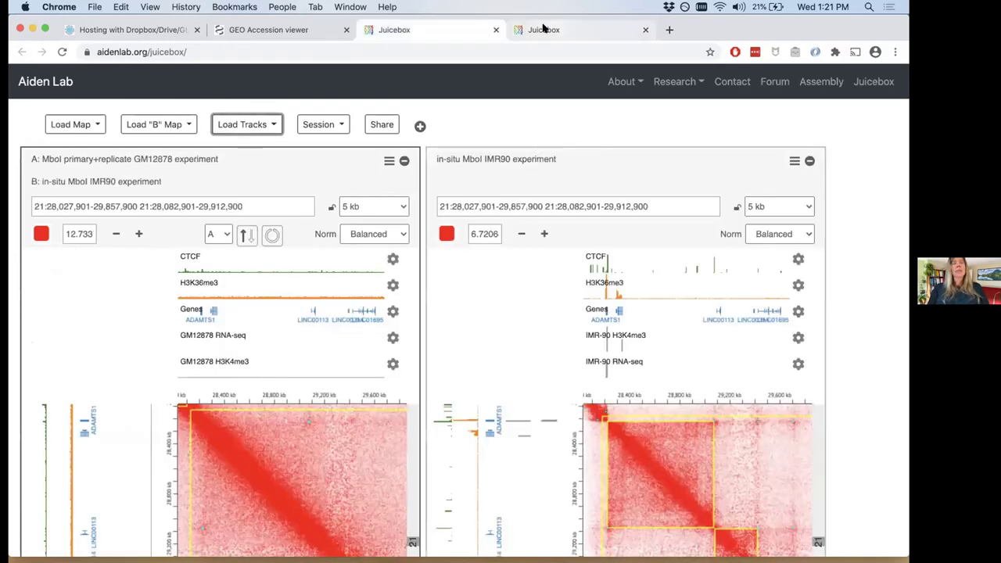
click(543, 29)
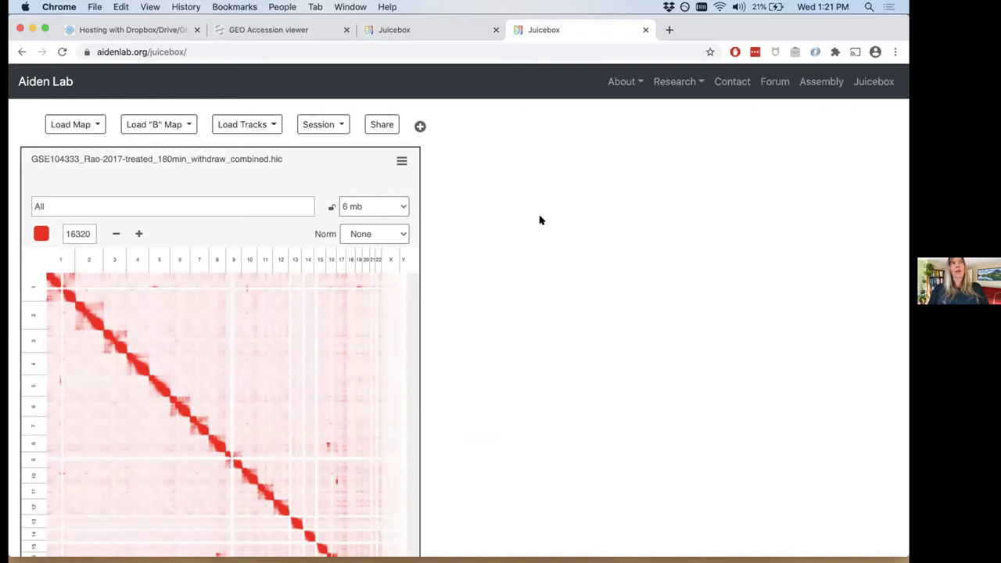
click(382, 123)
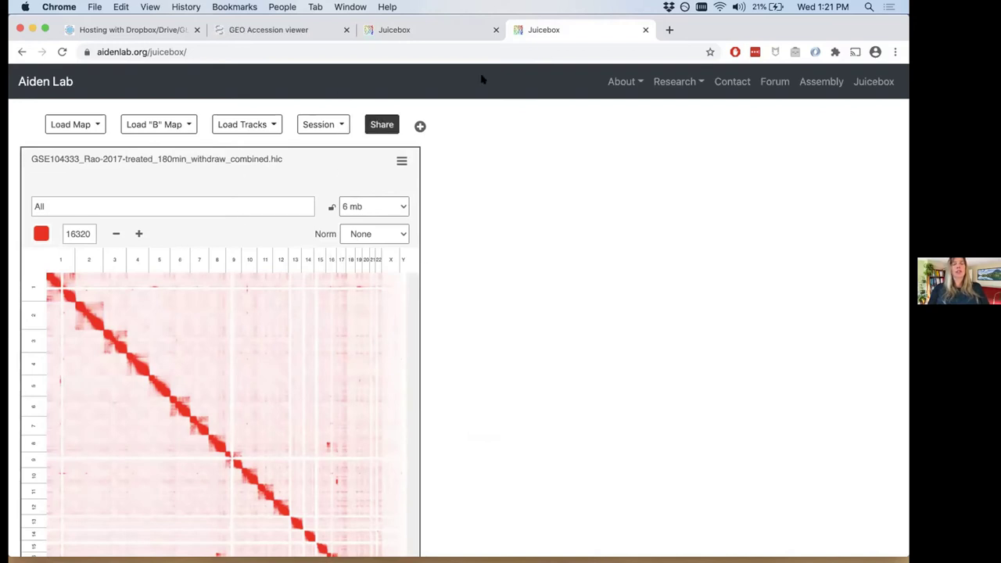
click(417, 28)
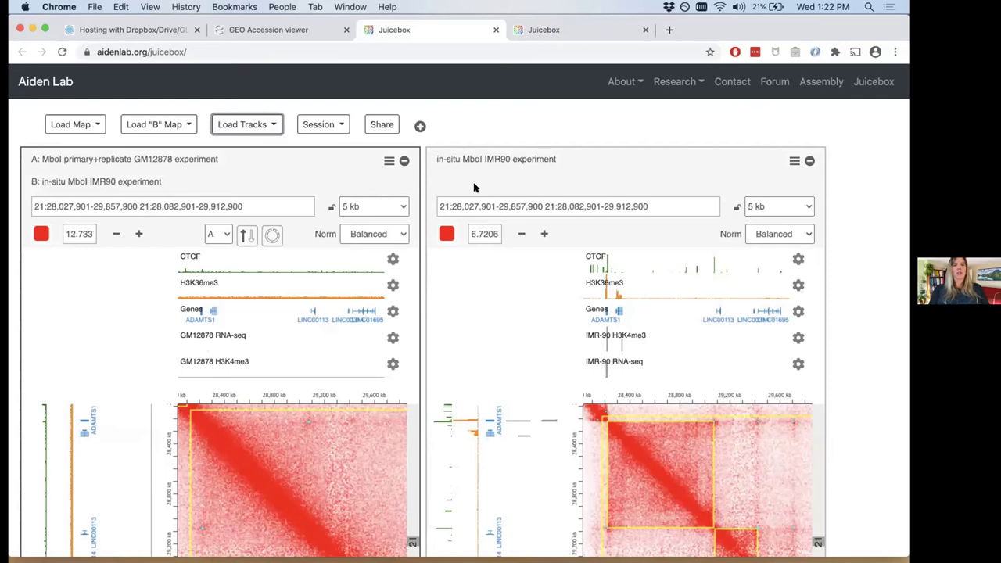
click(558, 33)
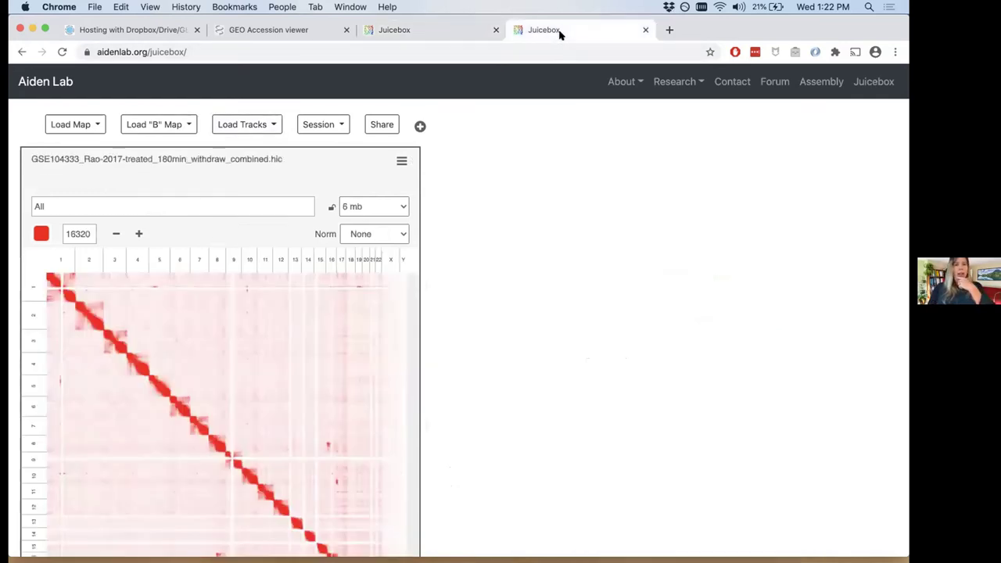
click(135, 29)
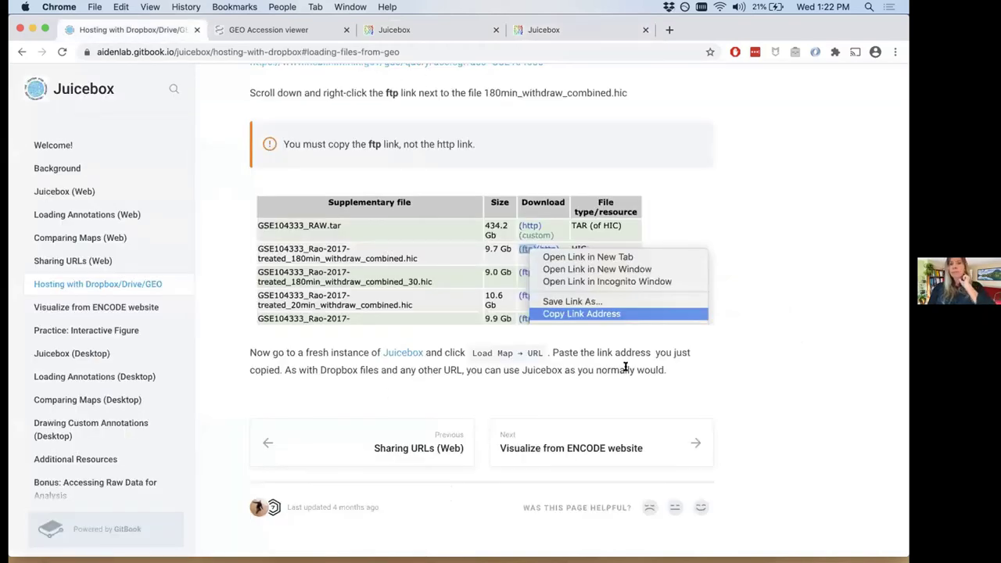
click(450, 34)
click(531, 29)
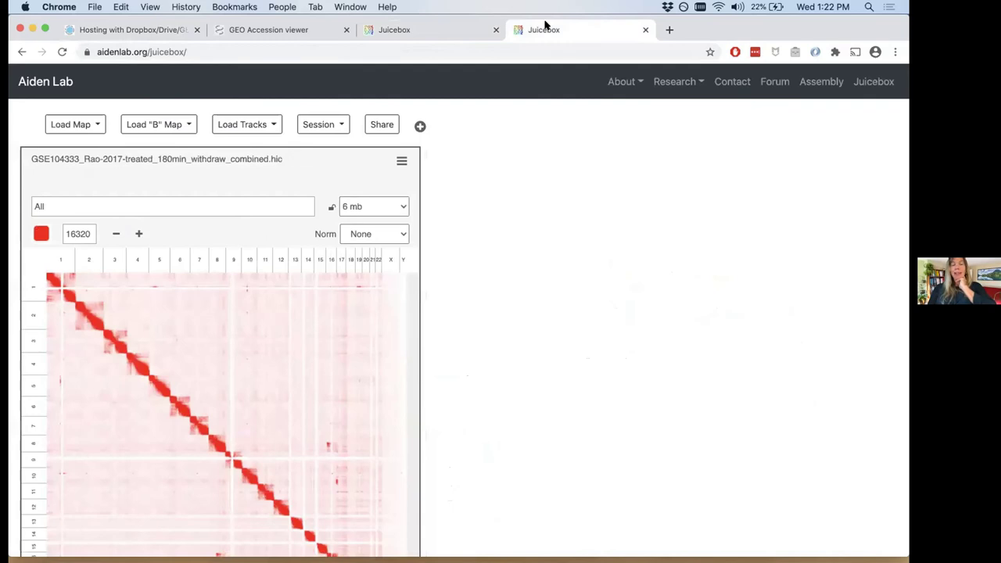
Review the GM12878 versus IMR90 chromosome 21 comparison maps with their CTCF and histone tracks
click(420, 32)
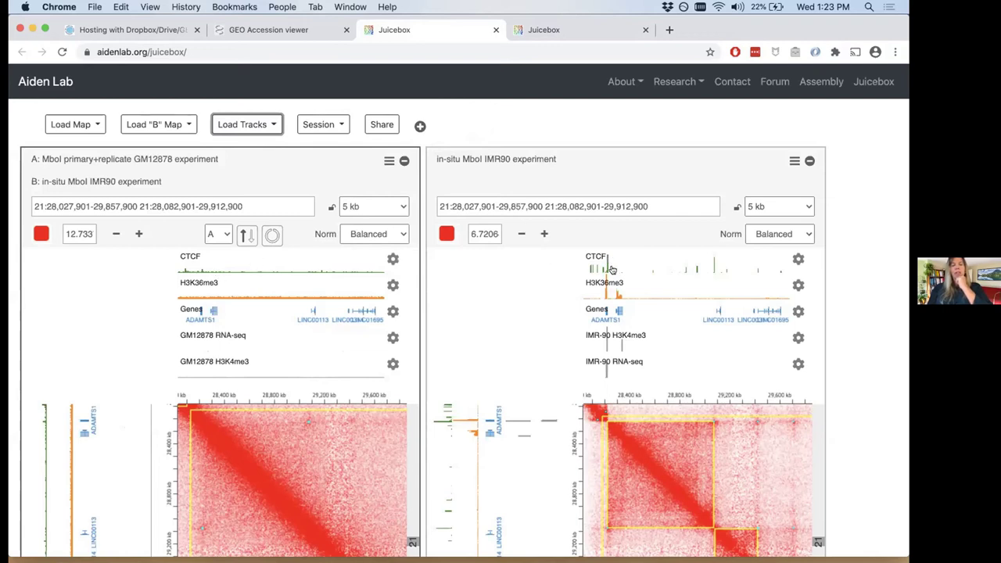
scroll(609, 265, down, 2)
scroll(612, 269, up, 2)
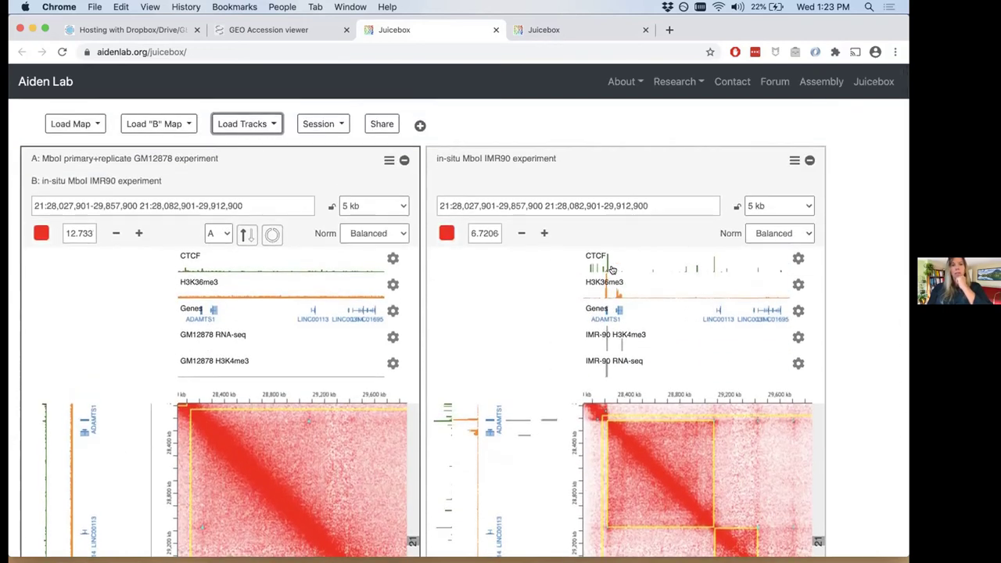
scroll(612, 269, down, 1)
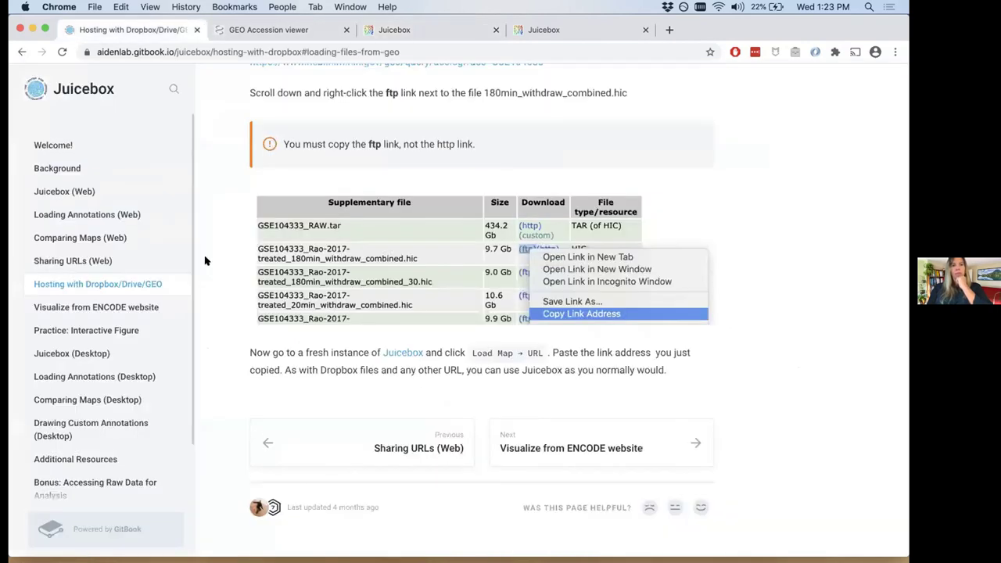
Open the Visualize from ENCODE website guide and follow its encodeproject.org link to the ENCODE portal
click(149, 308)
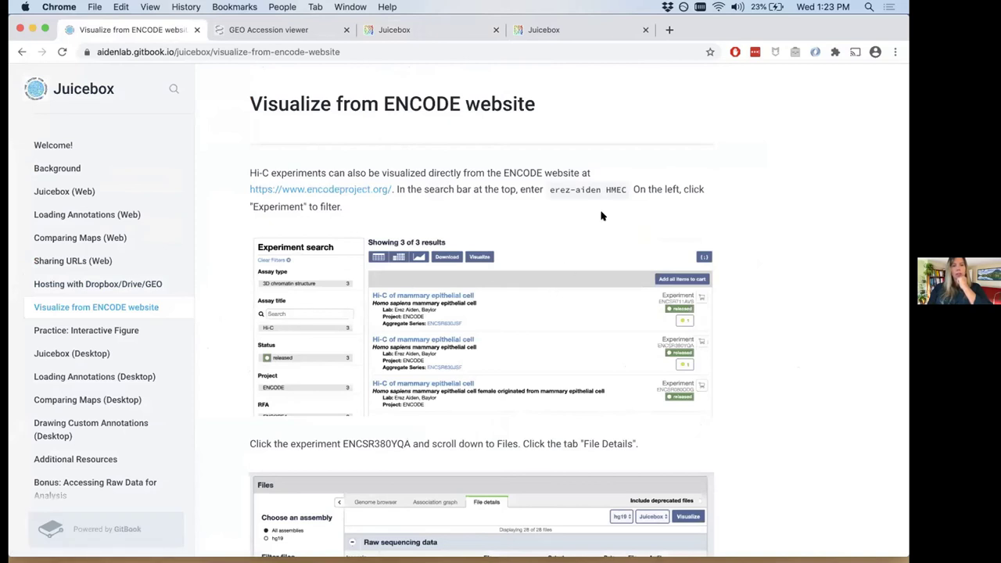
scroll(602, 216, down, 1)
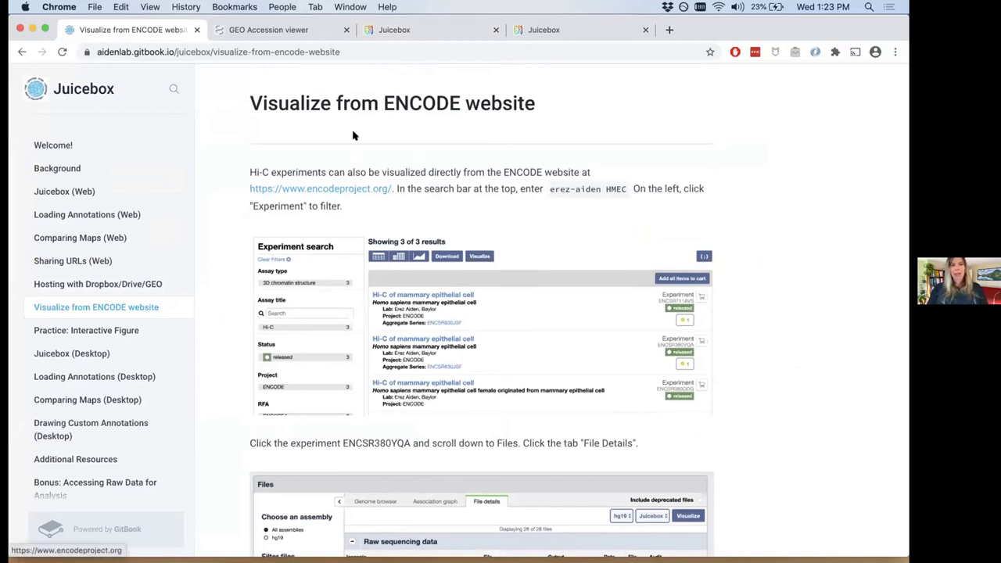
super+click(362, 188)
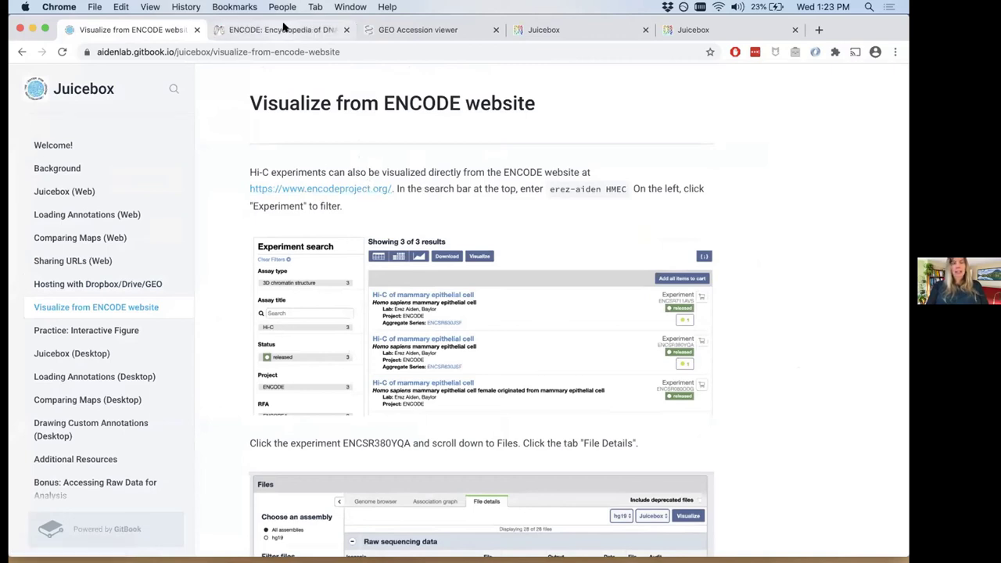
click(283, 30)
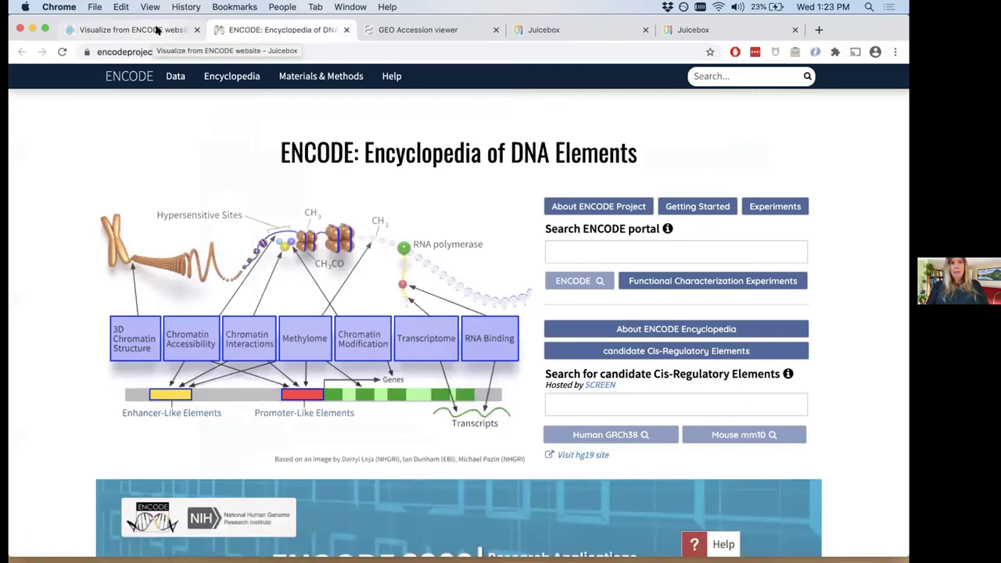
Open the ENCODE Experiment Matrix of 16053 released experiments from the Data menu and select the assay title search
click(156, 30)
scroll(461, 185, down, 1)
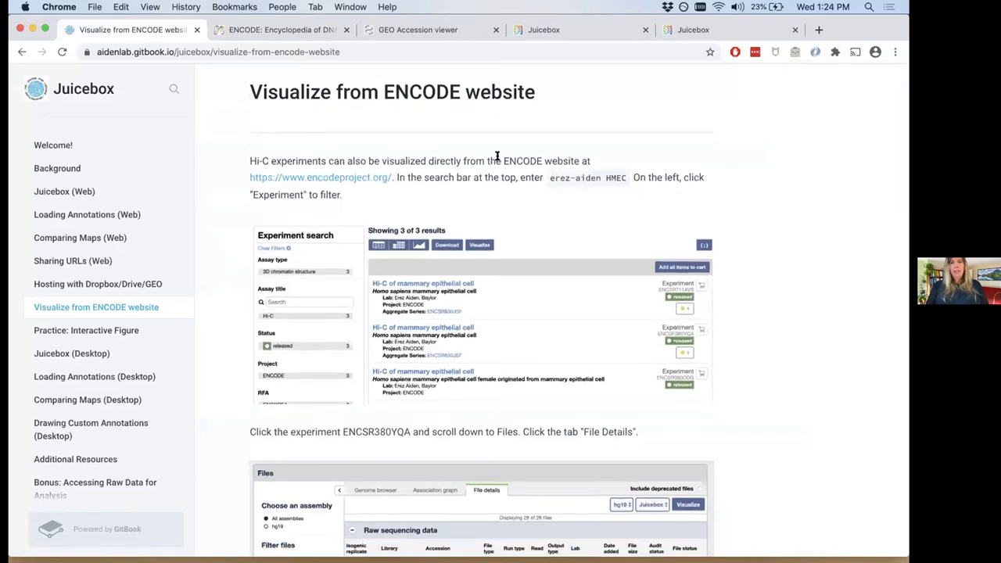
click(320, 29)
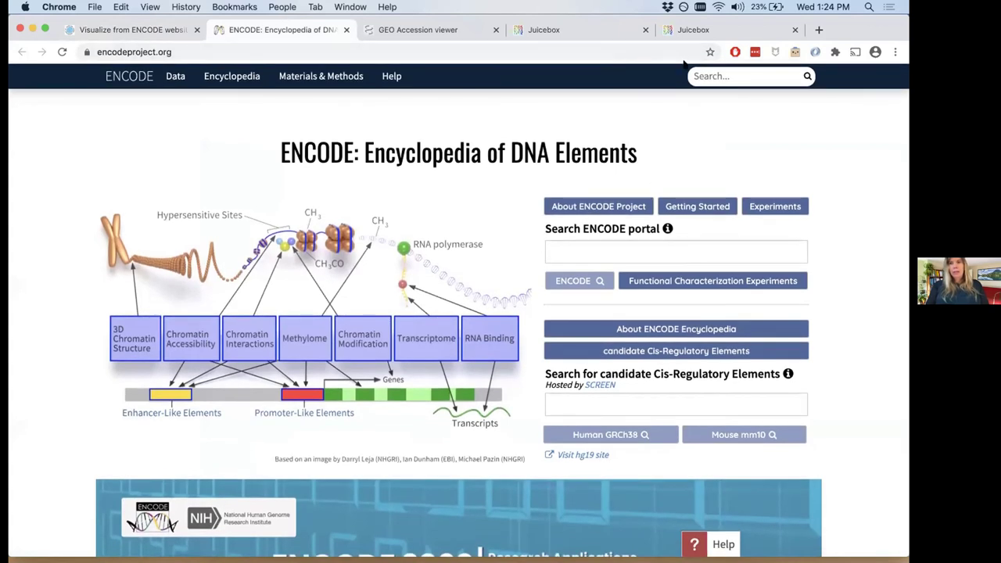
click(705, 76)
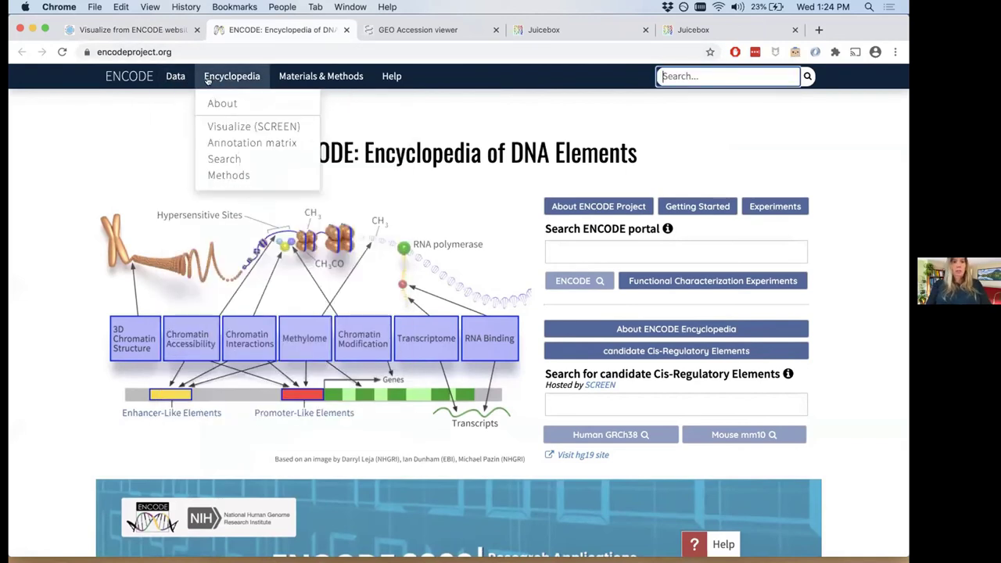
click(172, 78)
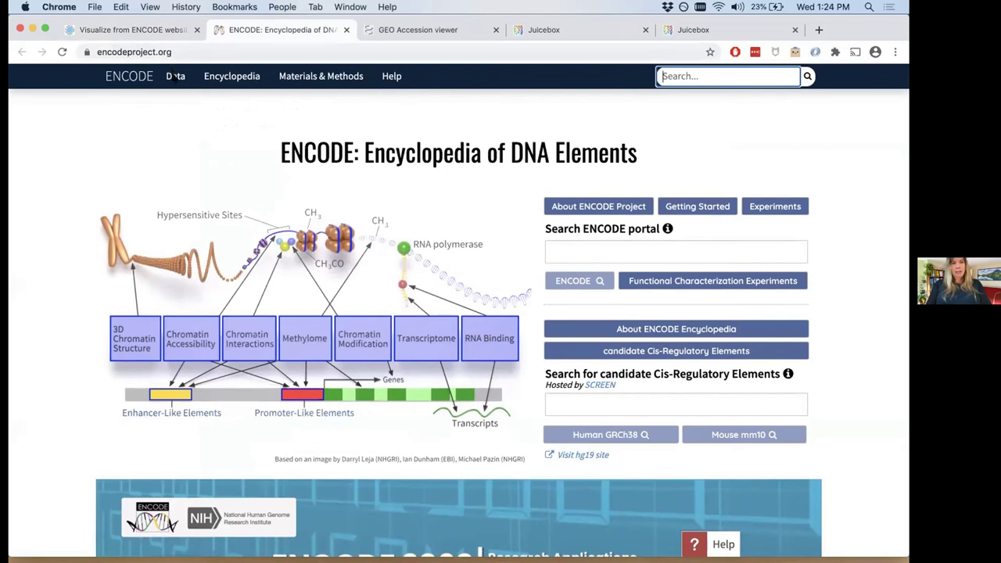
click(172, 78)
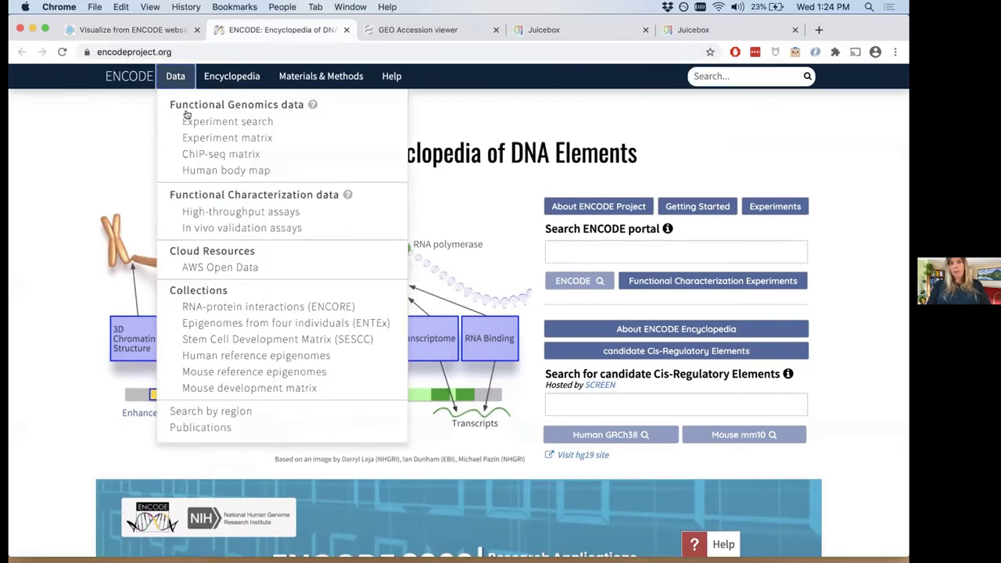
click(188, 135)
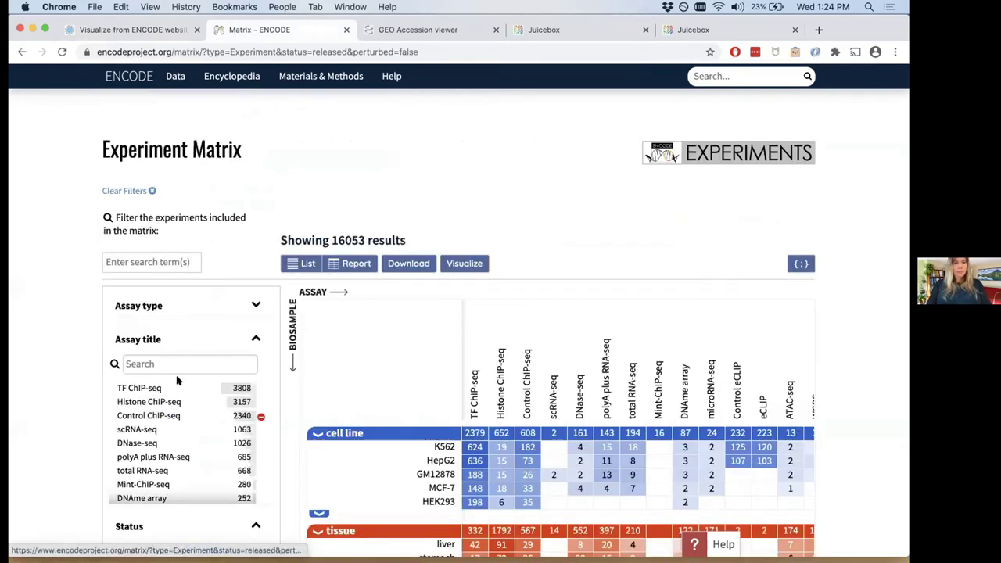
click(180, 364)
Filter the matrix to Hi-C by searching 'hi-c' and expand the full cell line list
text(hi-c)
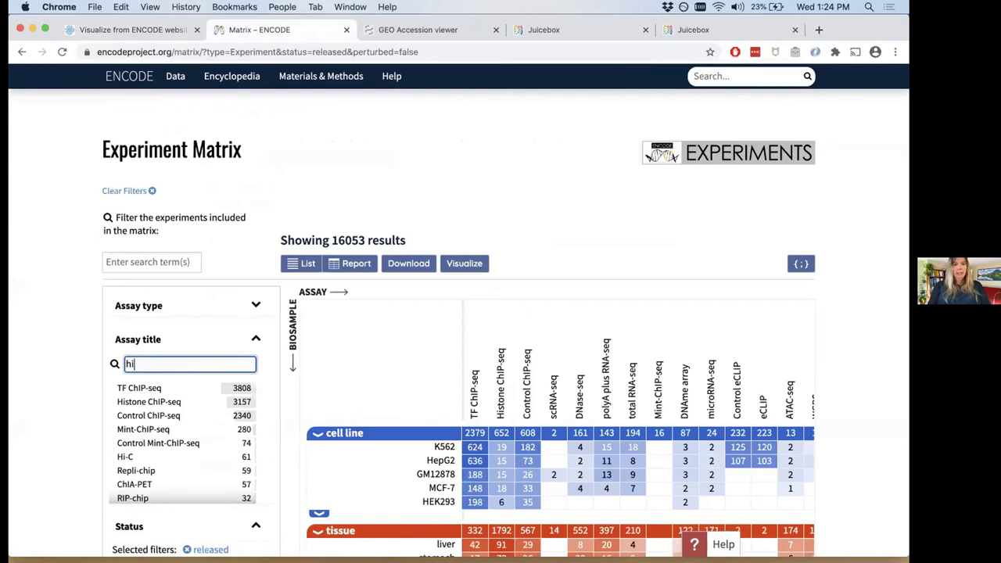
click(157, 389)
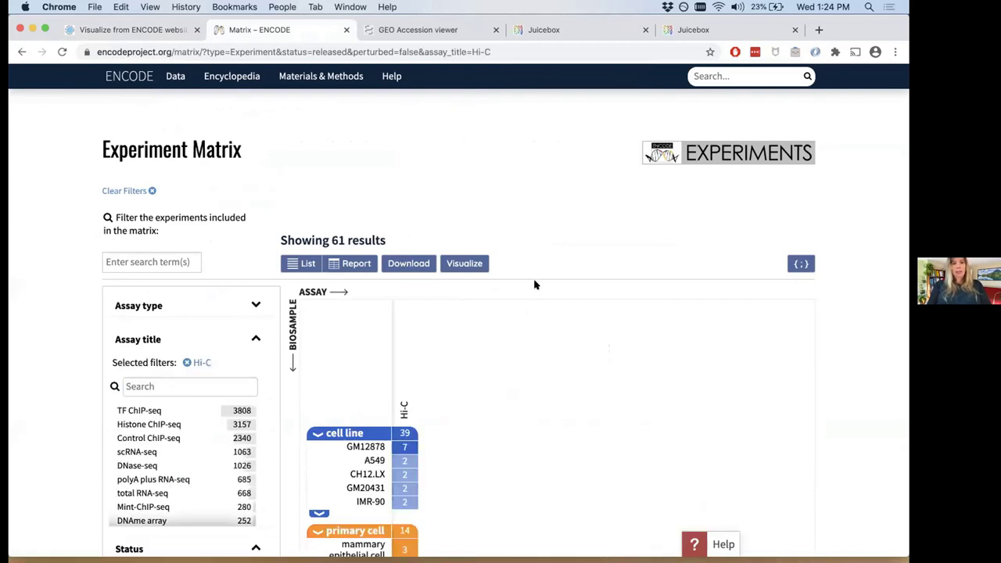
scroll(535, 285, down, 4)
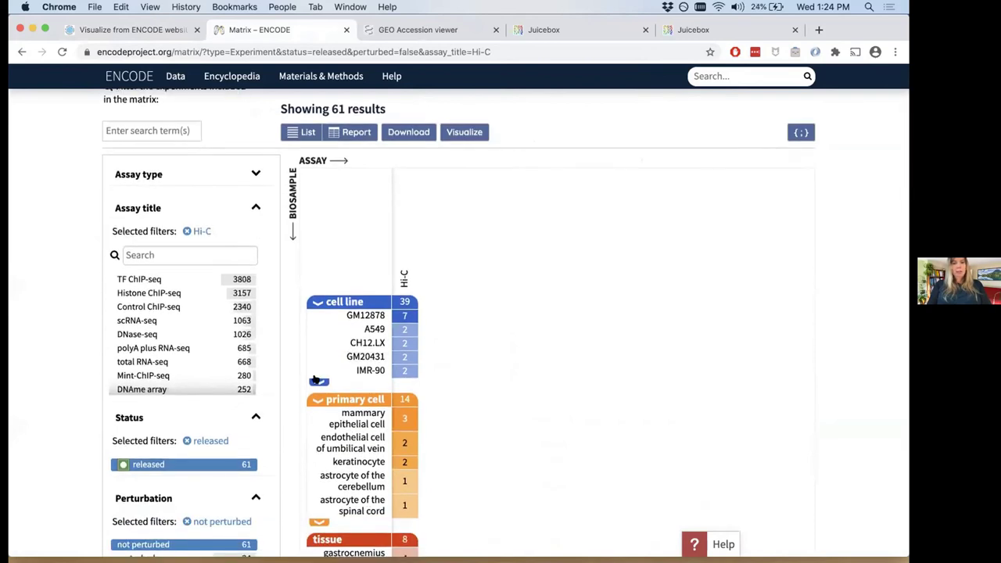
click(318, 381)
Browse the 61 Hi-C experiments and expand the Available file types facet
scroll(557, 398, down, 5)
scroll(557, 398, down, 2)
scroll(556, 398, down, 4)
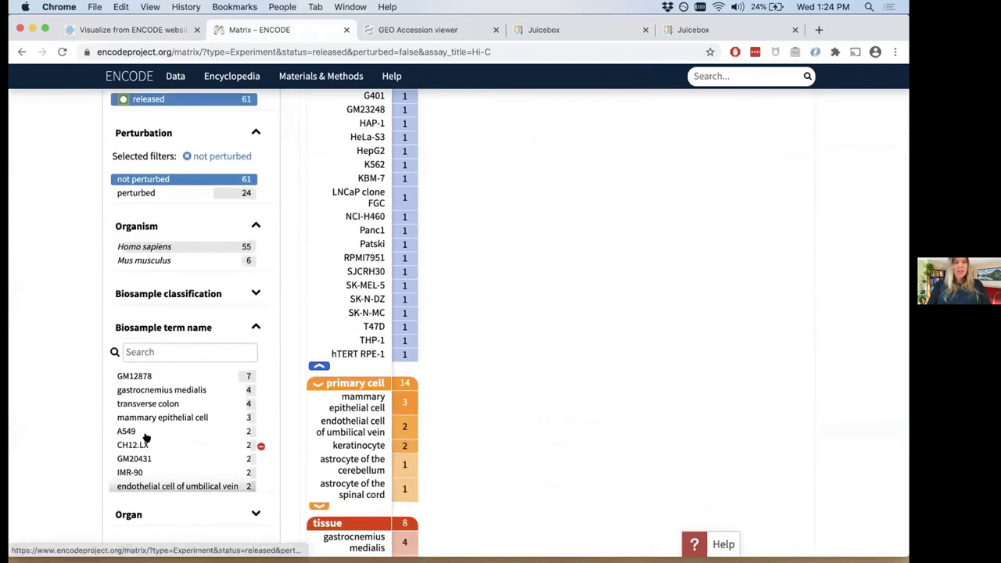
scroll(208, 375, up, 8)
scroll(208, 375, up, 4)
scroll(208, 373, down, 6)
scroll(46, 431, down, 12)
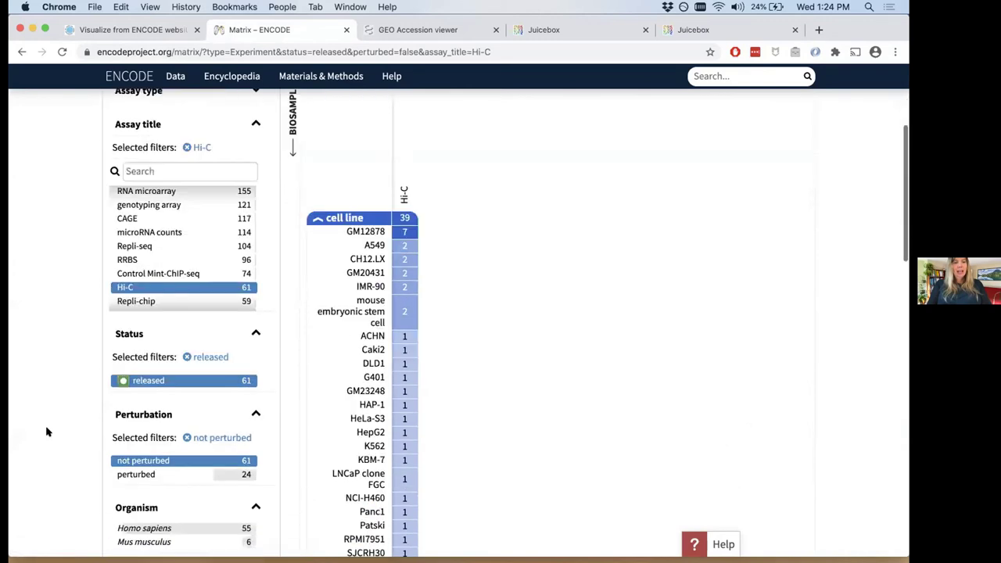
scroll(47, 432, down, 5)
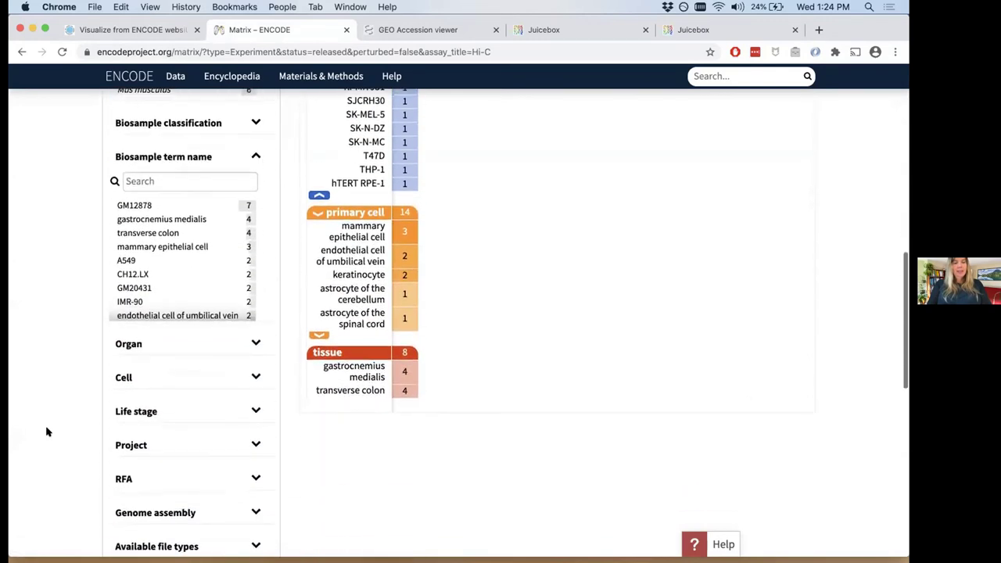
scroll(83, 387, up, 9)
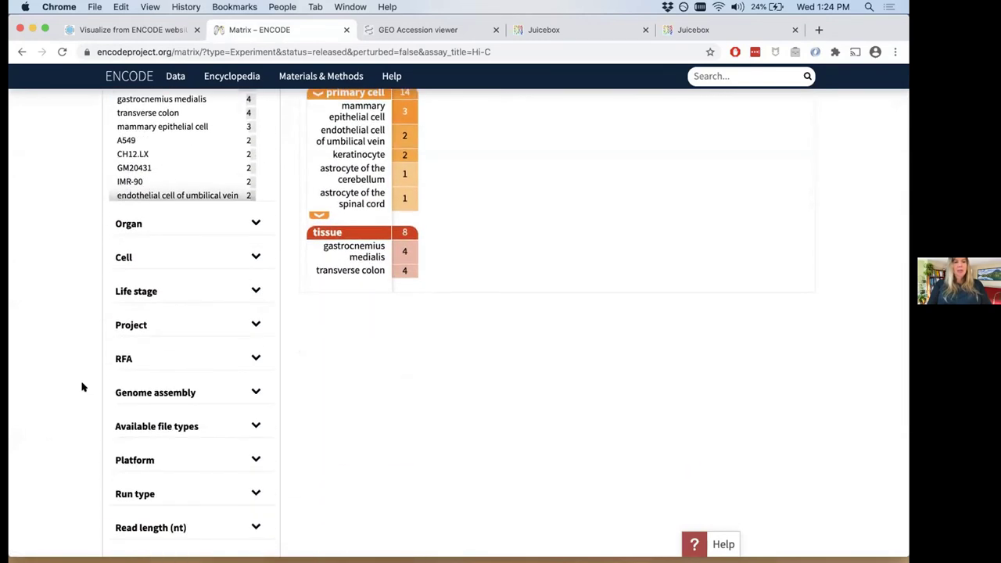
scroll(83, 386, up, 10)
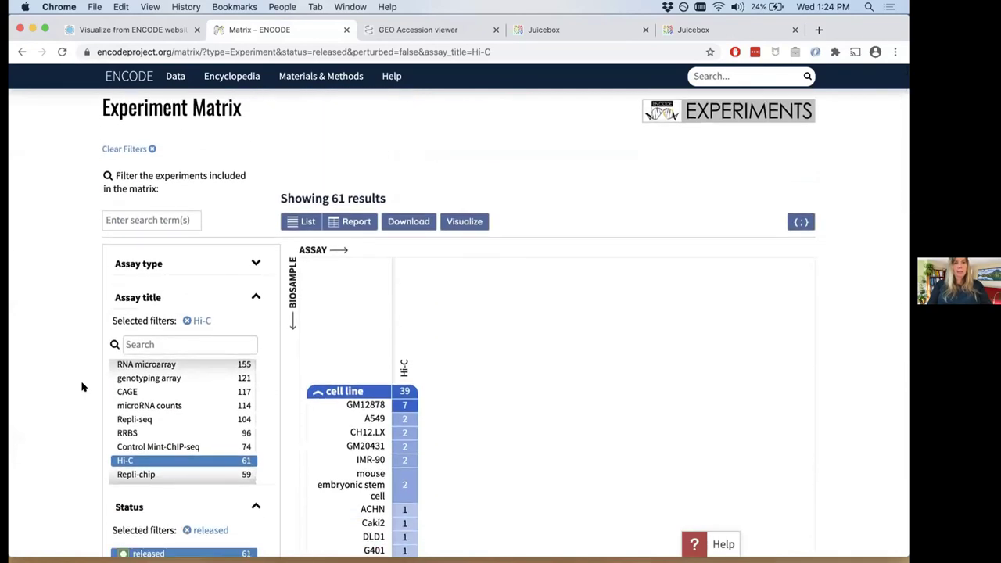
scroll(83, 386, down, 6)
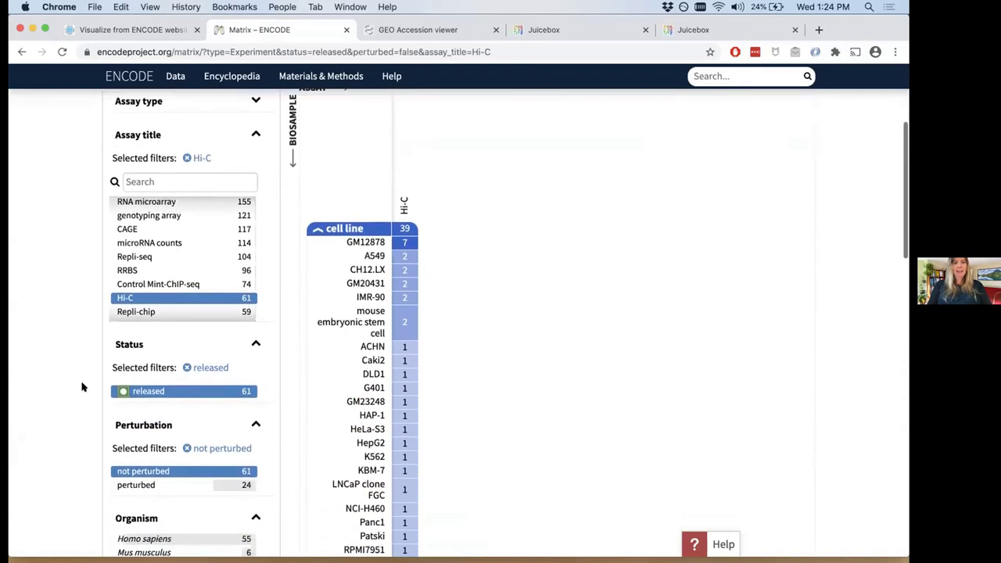
scroll(83, 386, down, 5)
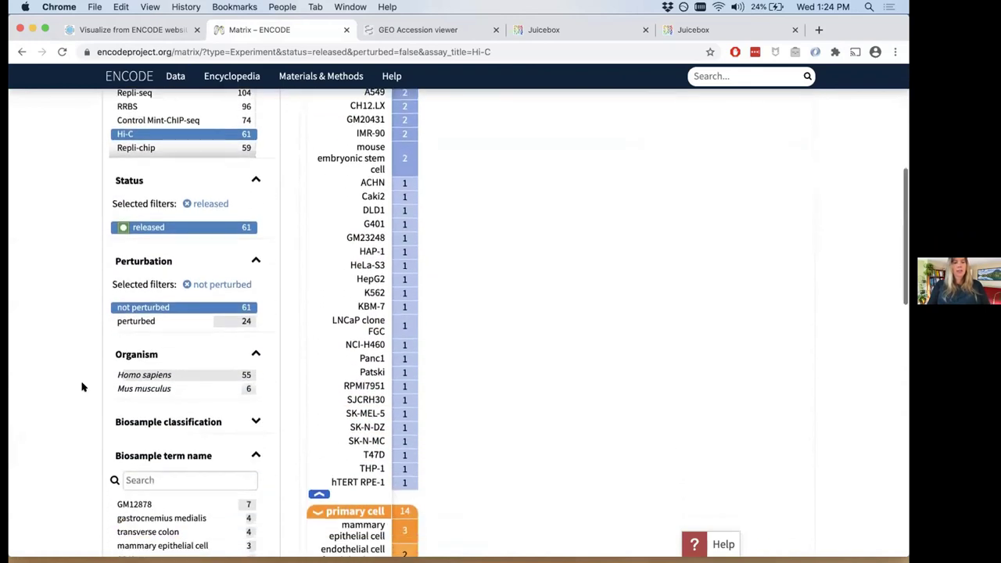
scroll(83, 386, down, 1)
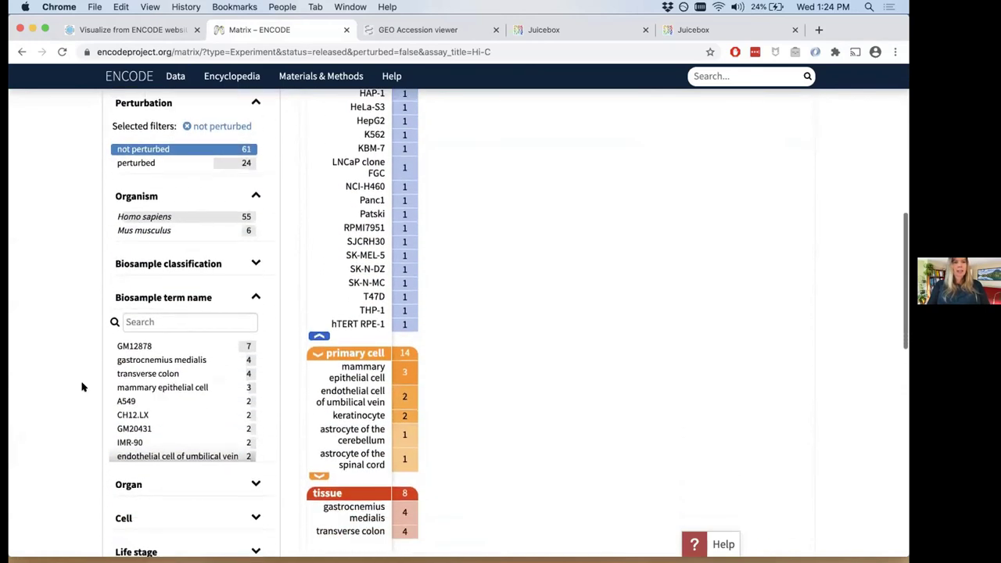
scroll(82, 386, up, 1)
scroll(82, 386, down, 2)
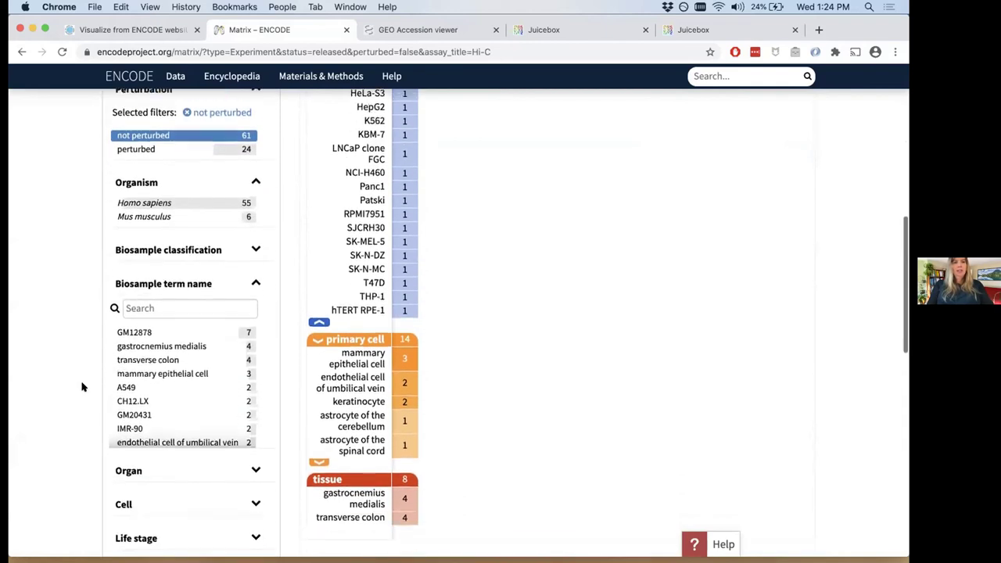
scroll(82, 387, down, 2)
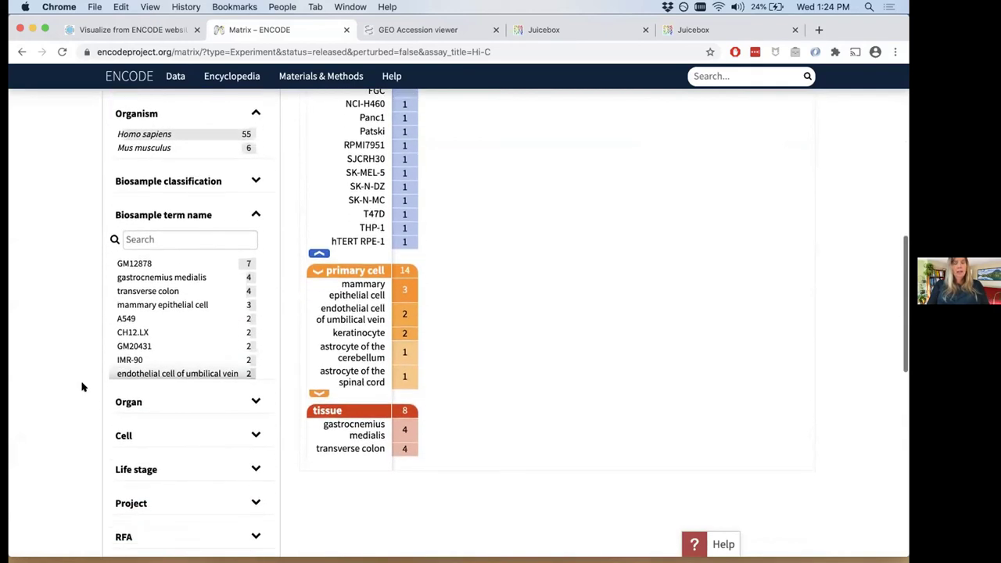
scroll(82, 386, down, 5)
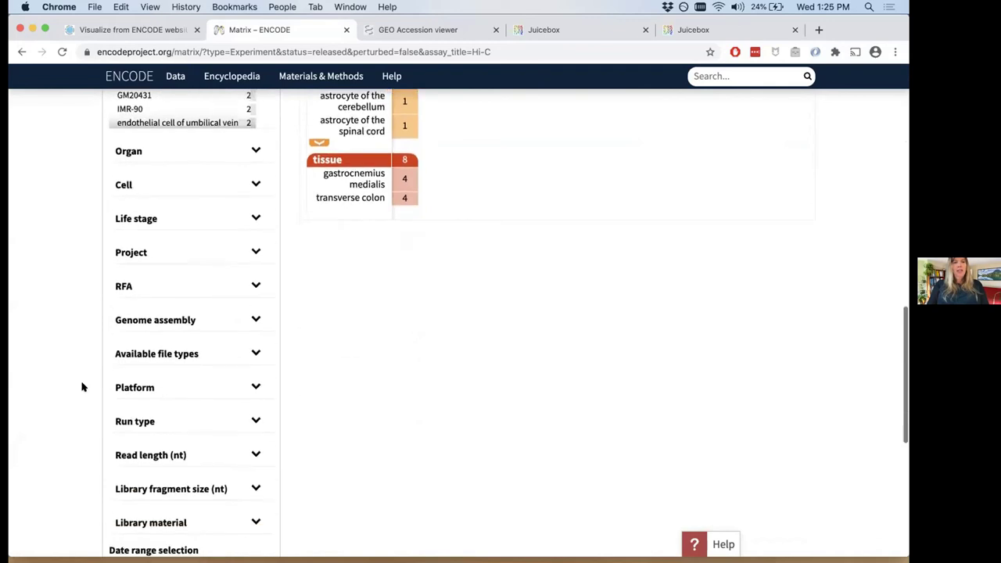
click(190, 351)
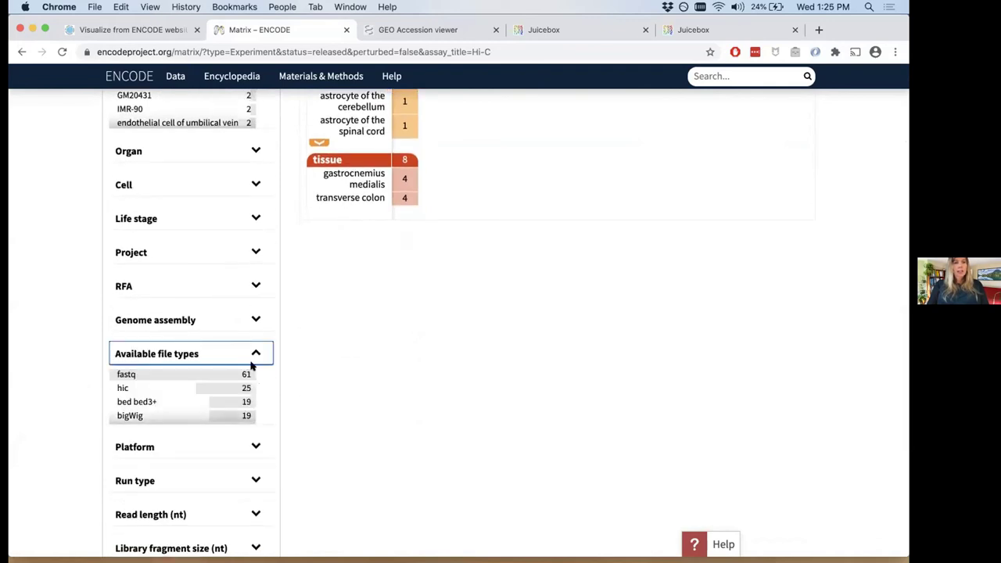
Restrict the Hi-C matrix to the 25 experiments with hic files and list every cell line
click(156, 389)
scroll(156, 388, down, 3)
scroll(156, 389, down, 2)
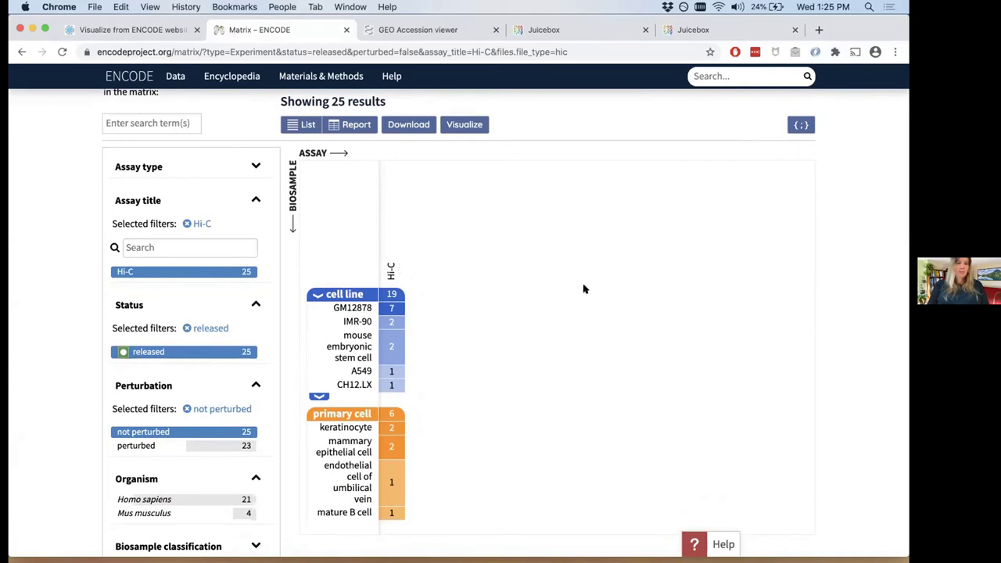
scroll(583, 289, down, 1)
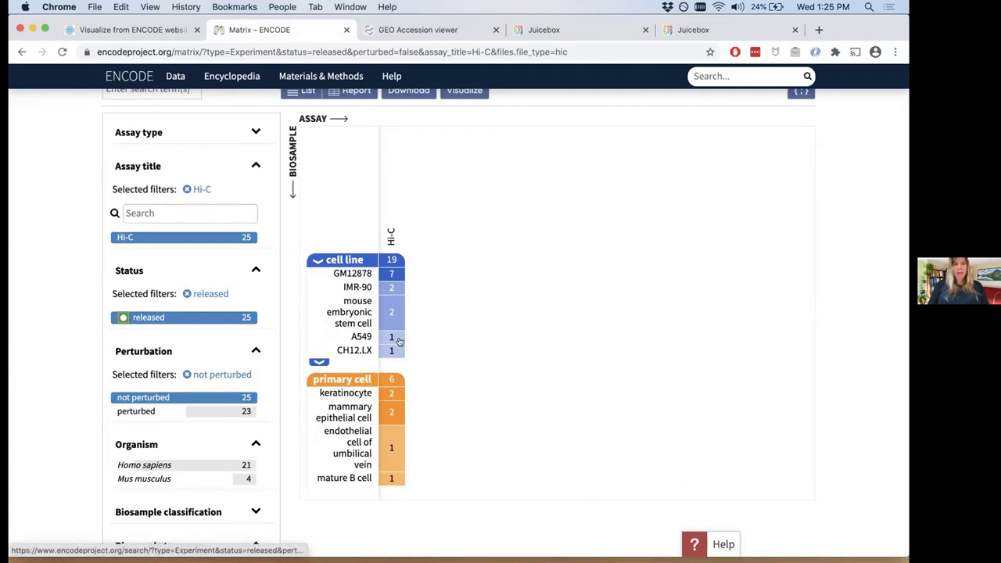
scroll(461, 347, down, 1)
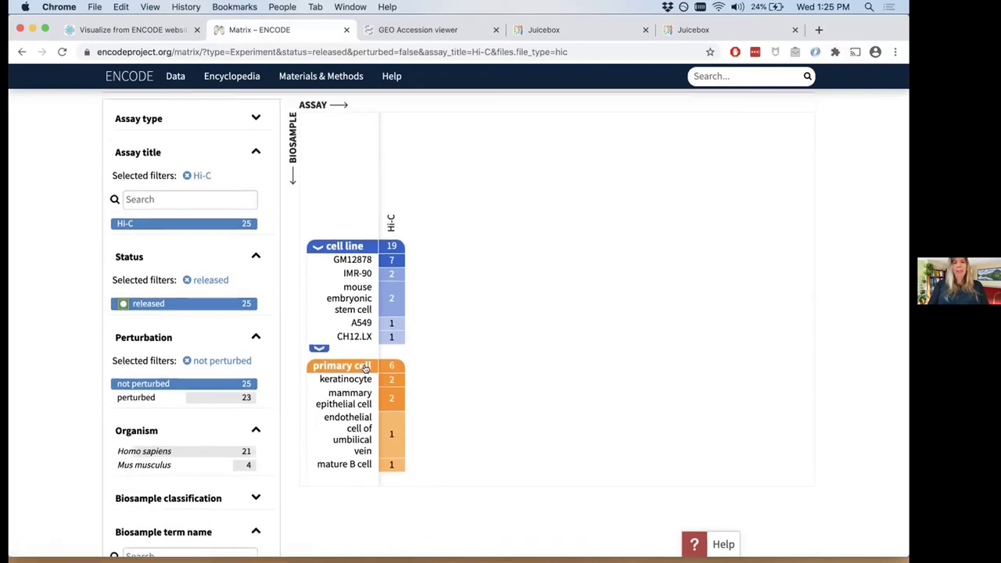
click(319, 348)
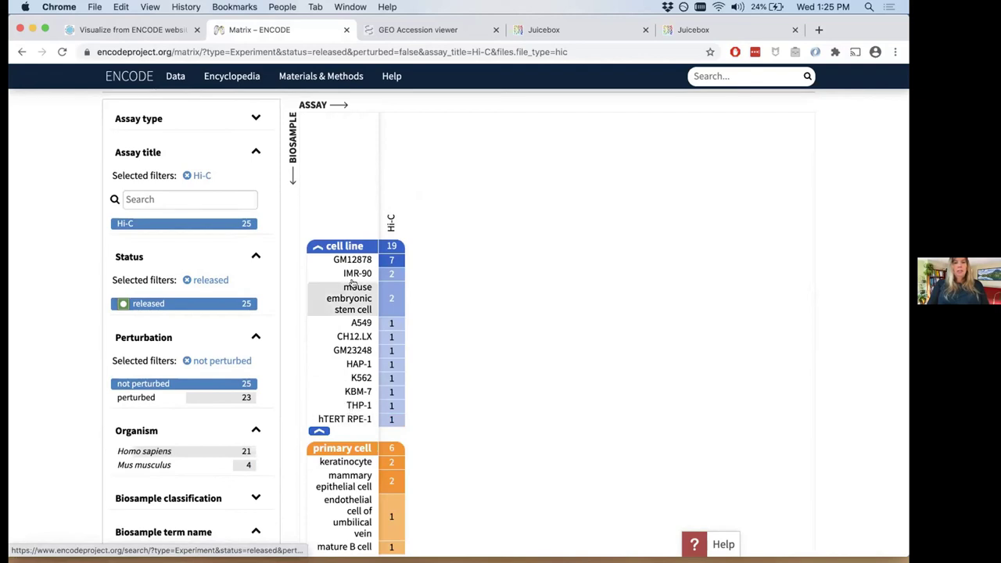
scroll(494, 366, down, 1)
scroll(493, 366, down, 3)
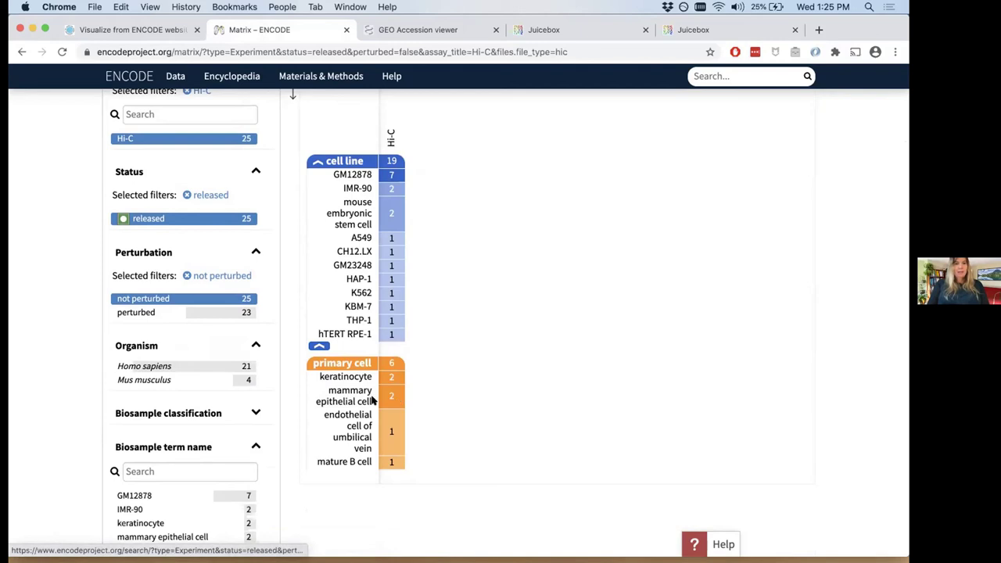
Open ENCSR080ODG, the first mammary epithelial cell Hi-C experiment, and read its summary
click(362, 400)
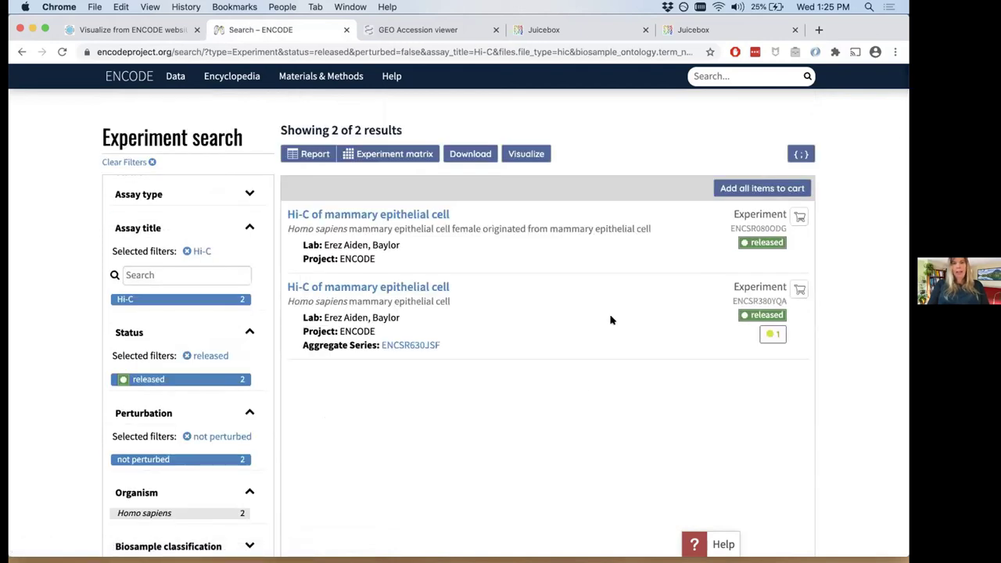
click(452, 218)
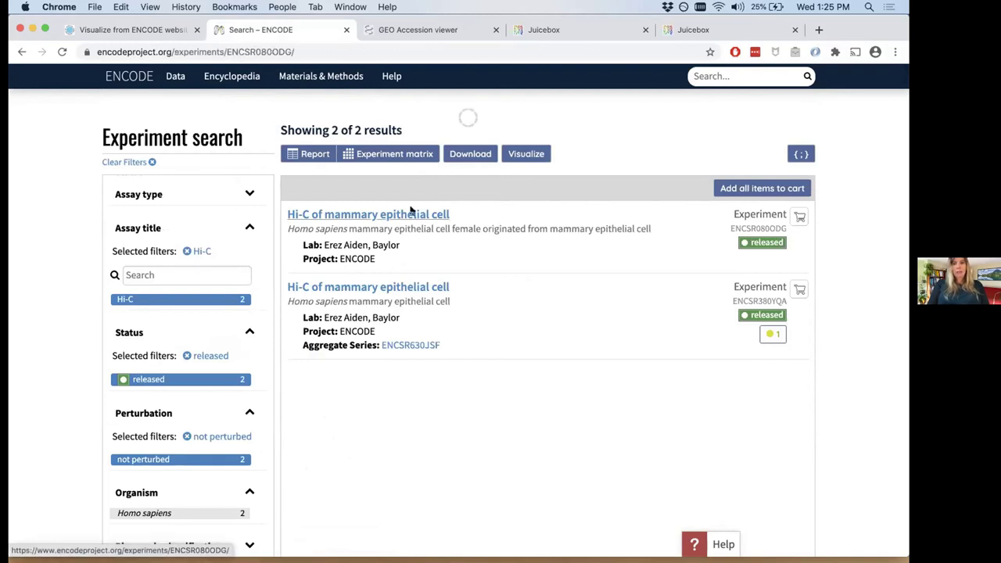
scroll(401, 341, down, 5)
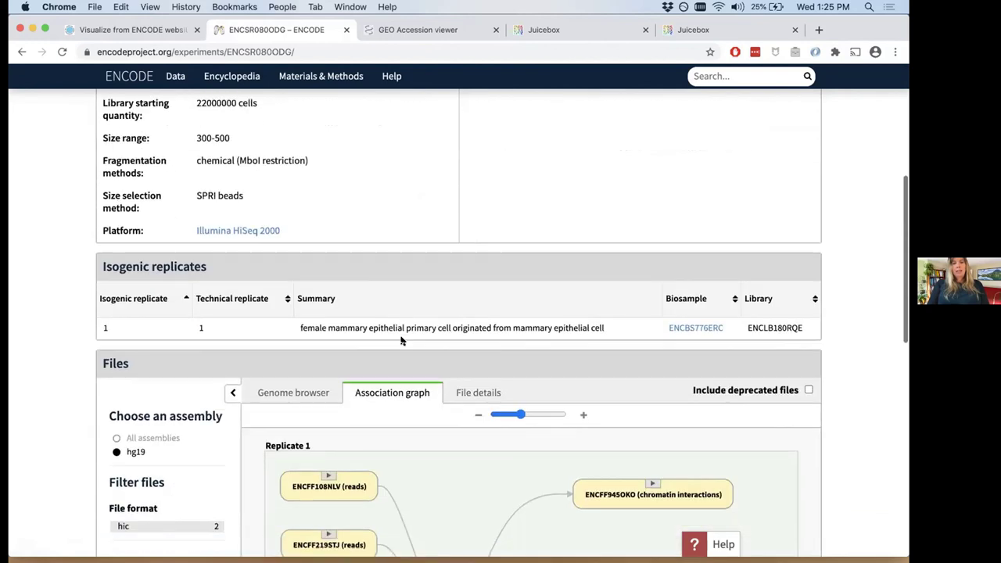
scroll(401, 341, down, 2)
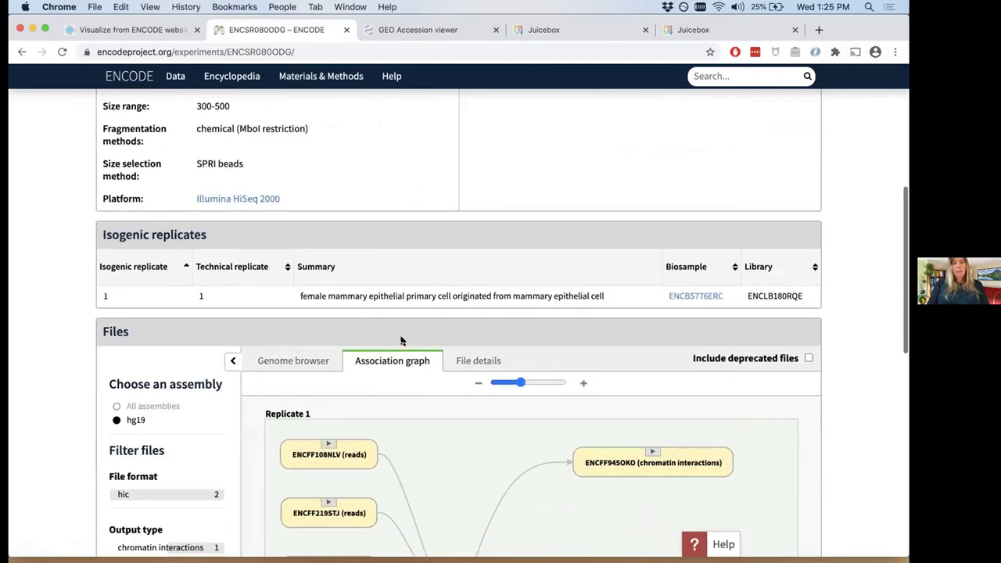
scroll(401, 341, up, 2)
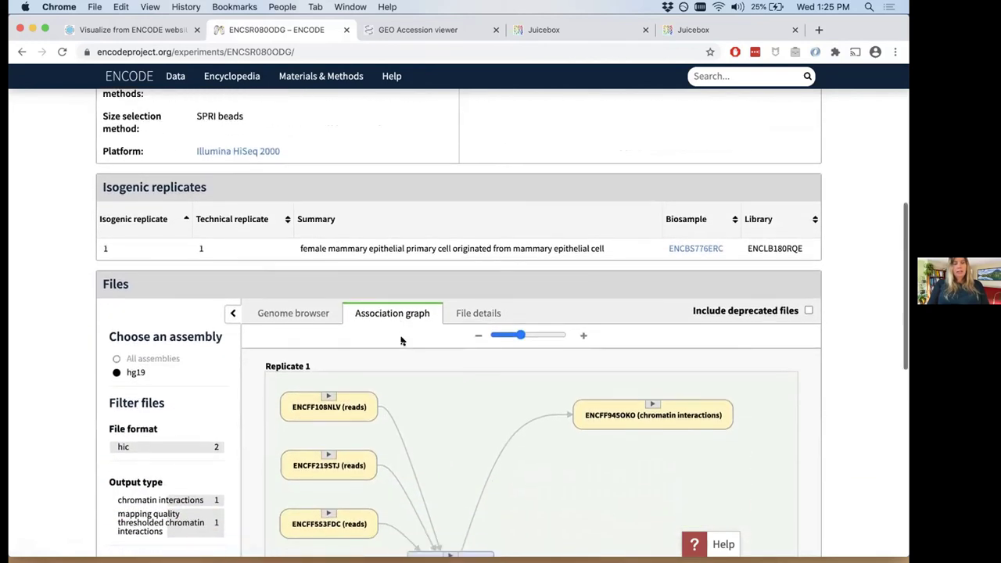
scroll(401, 341, up, 5)
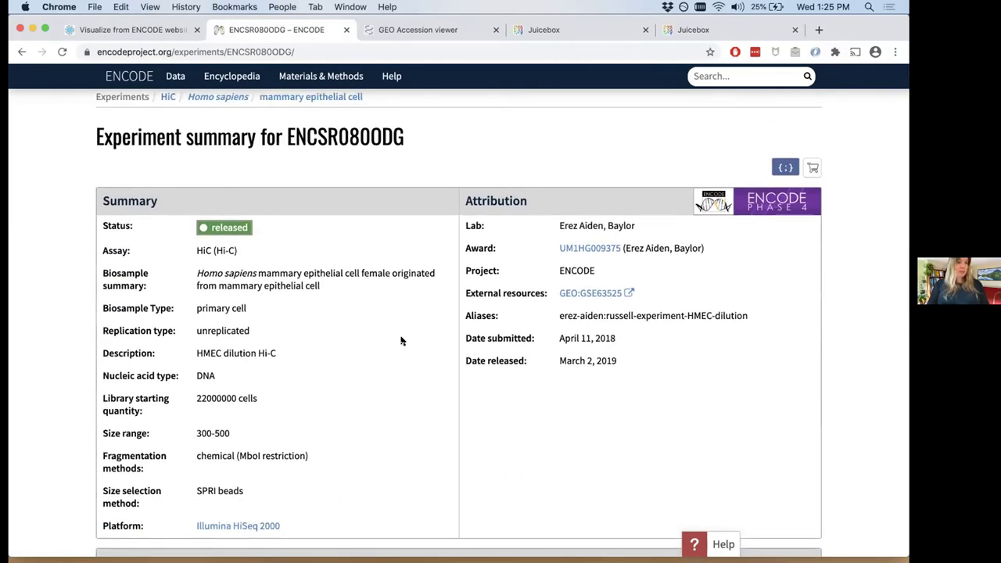
Review the association graph linking the reads to two hg19 hic files
scroll(401, 341, down, 1)
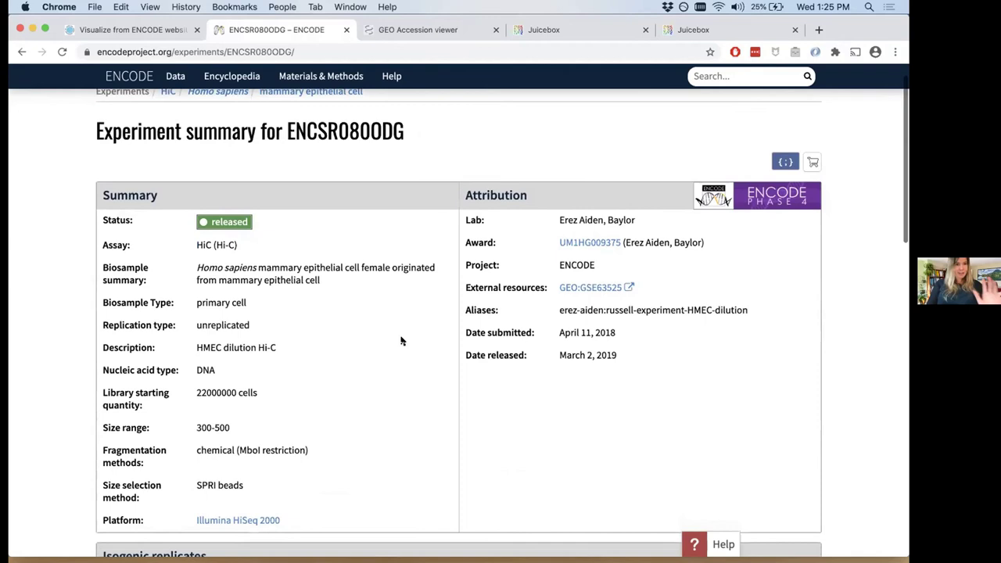
scroll(401, 341, up, 1)
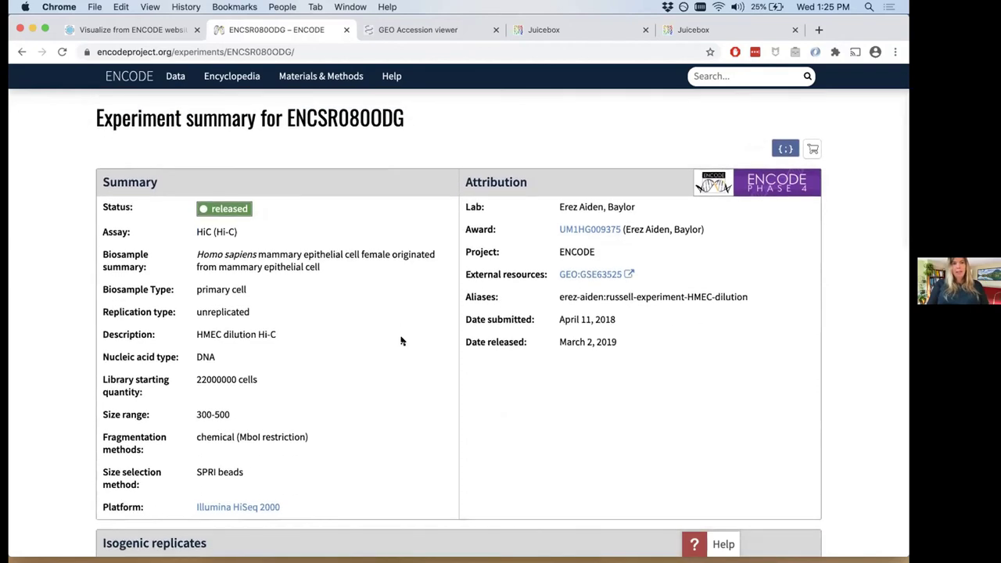
scroll(401, 341, down, 8)
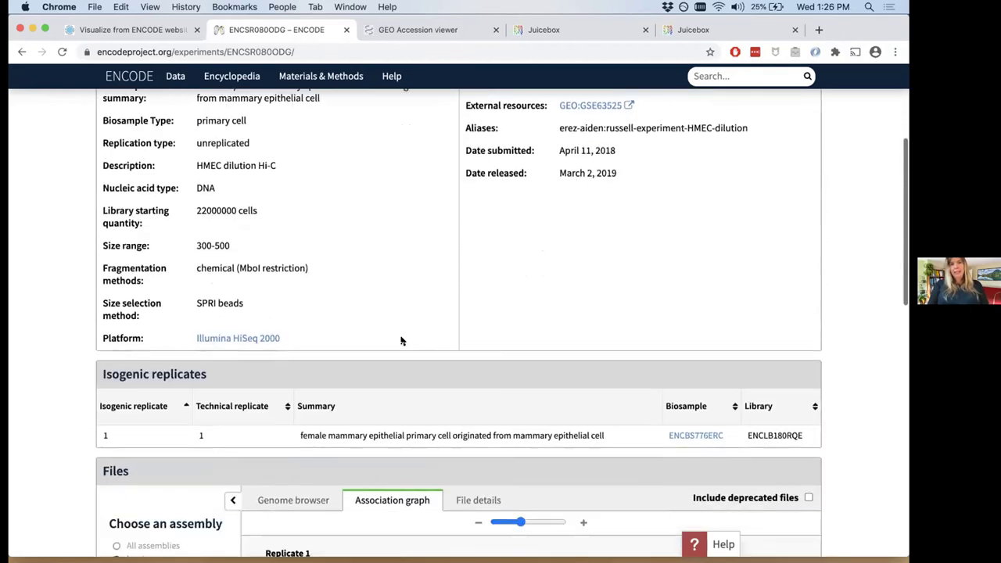
scroll(401, 341, down, 3)
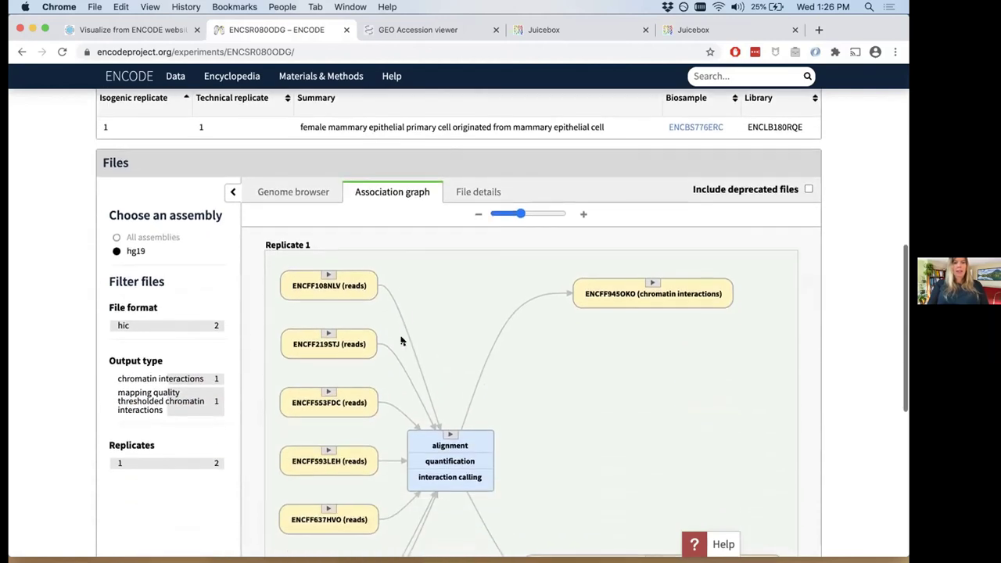
scroll(401, 341, down, 3)
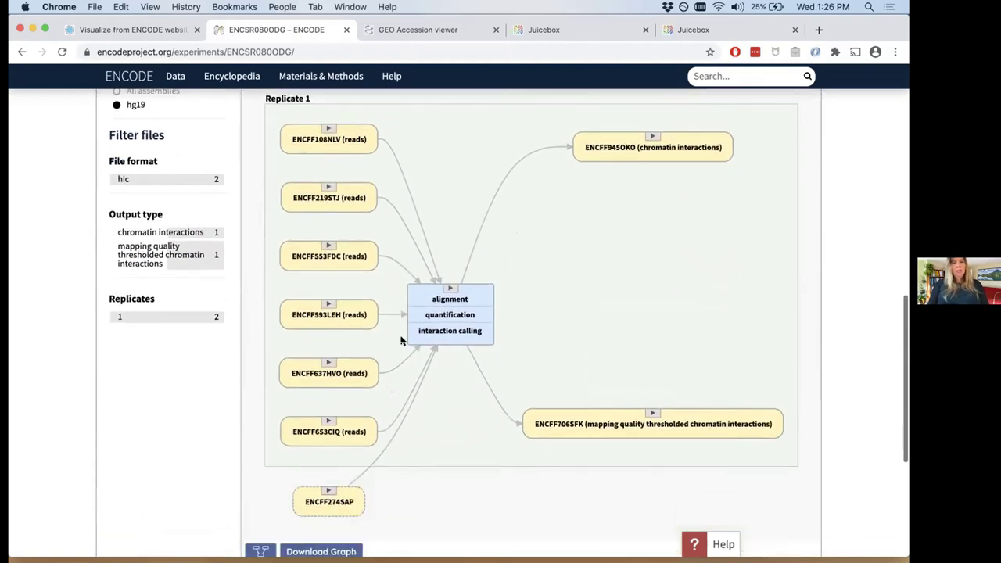
scroll(401, 341, up, 2)
scroll(401, 341, up, 1)
scroll(401, 341, down, 5)
scroll(402, 341, up, 1)
scroll(401, 341, up, 5)
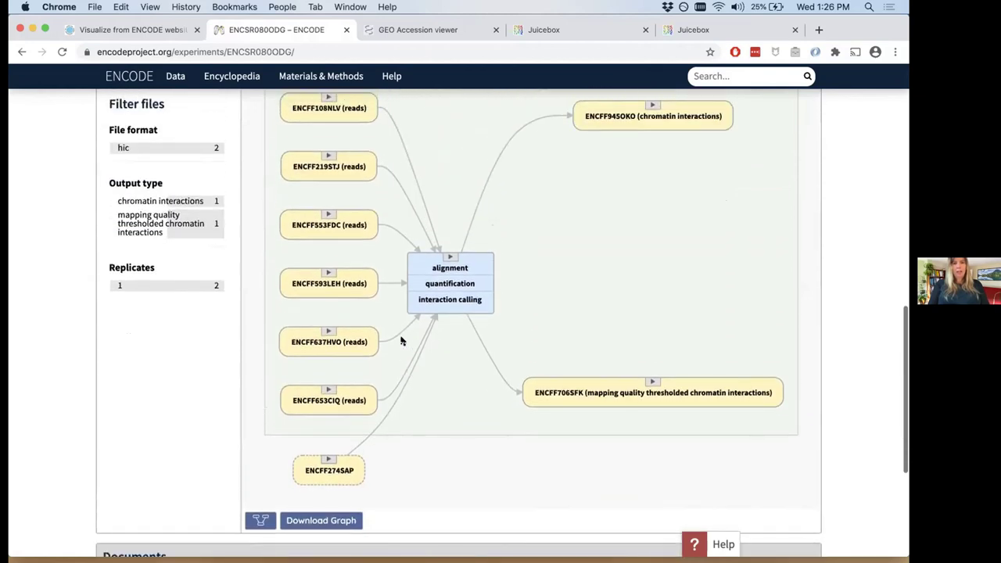
scroll(401, 341, down, 1)
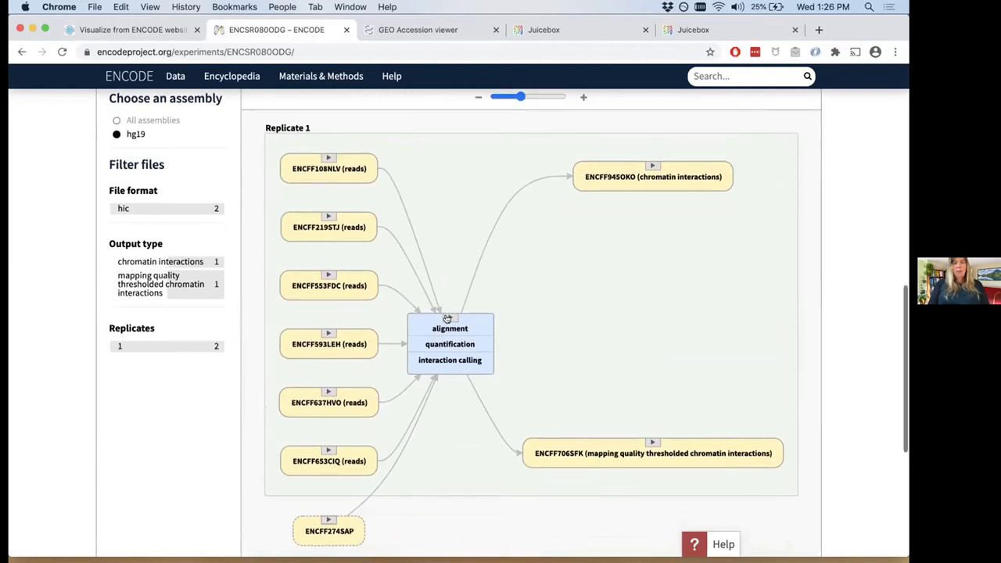
scroll(447, 317, up, 3)
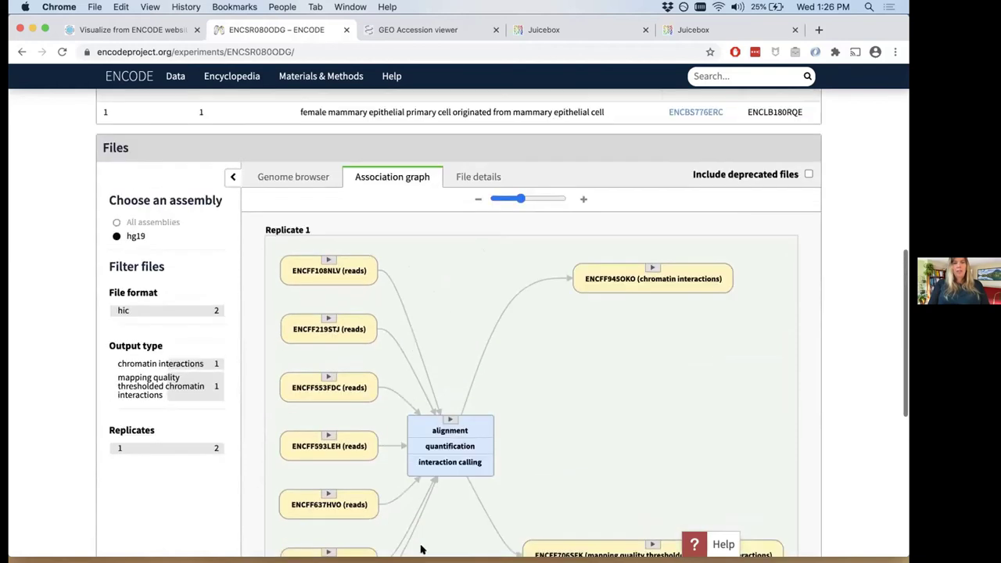
List ENCSR080ODG's file details: six raw fastq read files and two processed hg19 hic files
click(475, 177)
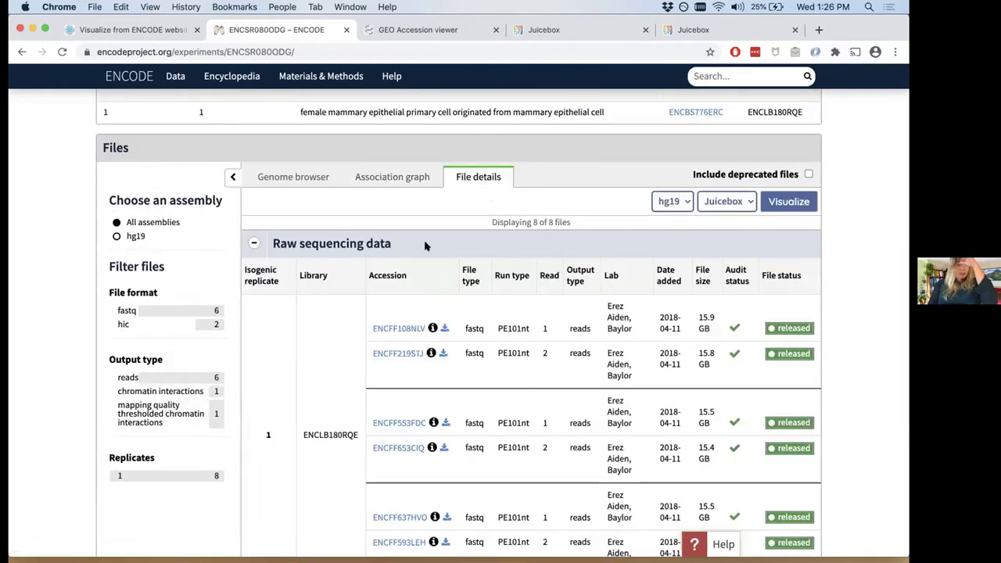
scroll(374, 266, down, 1)
scroll(374, 266, down, 3)
scroll(377, 269, up, 2)
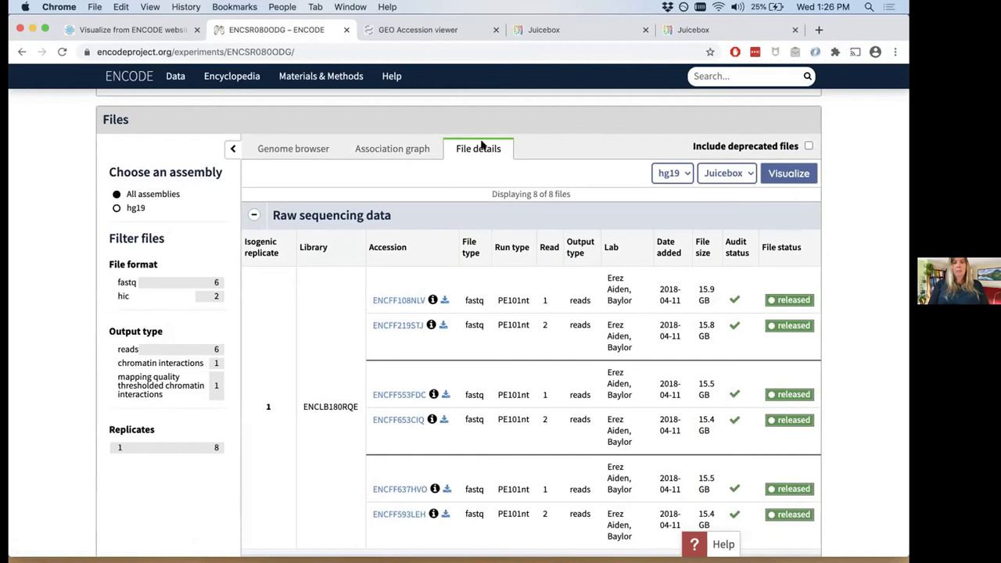
scroll(482, 145, down, 2)
scroll(481, 145, up, 1)
scroll(482, 145, down, 2)
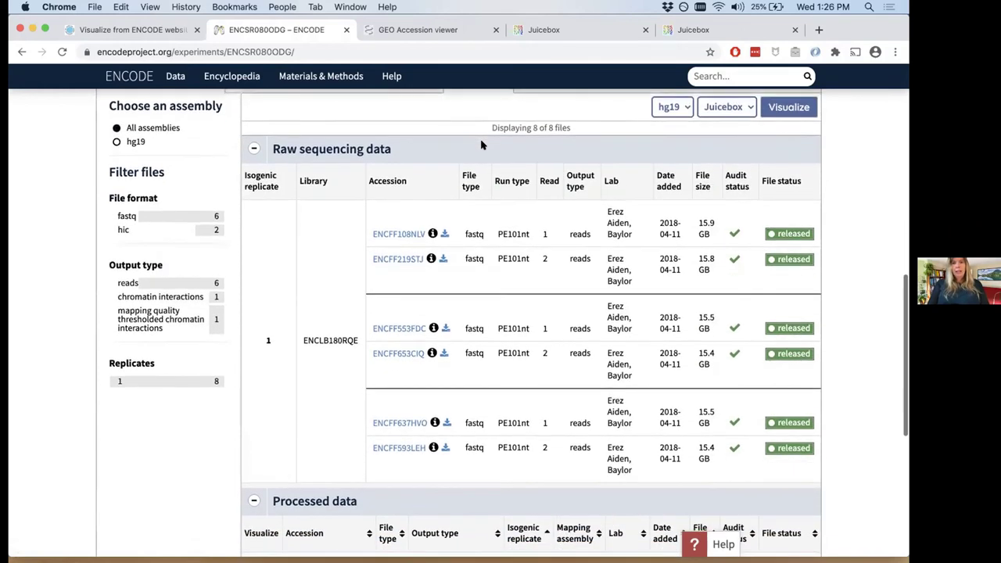
scroll(482, 145, down, 10)
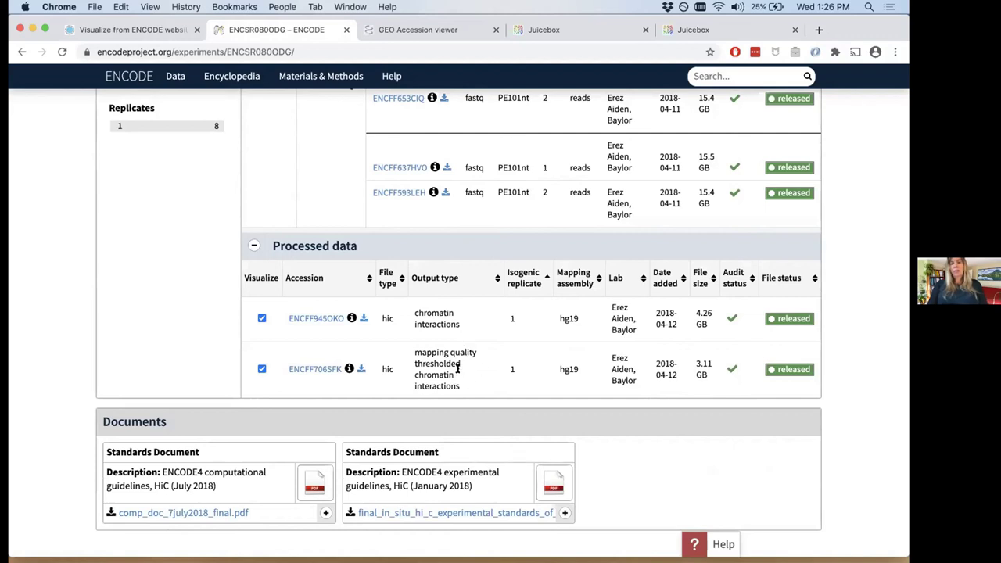
scroll(616, 305, up, 5)
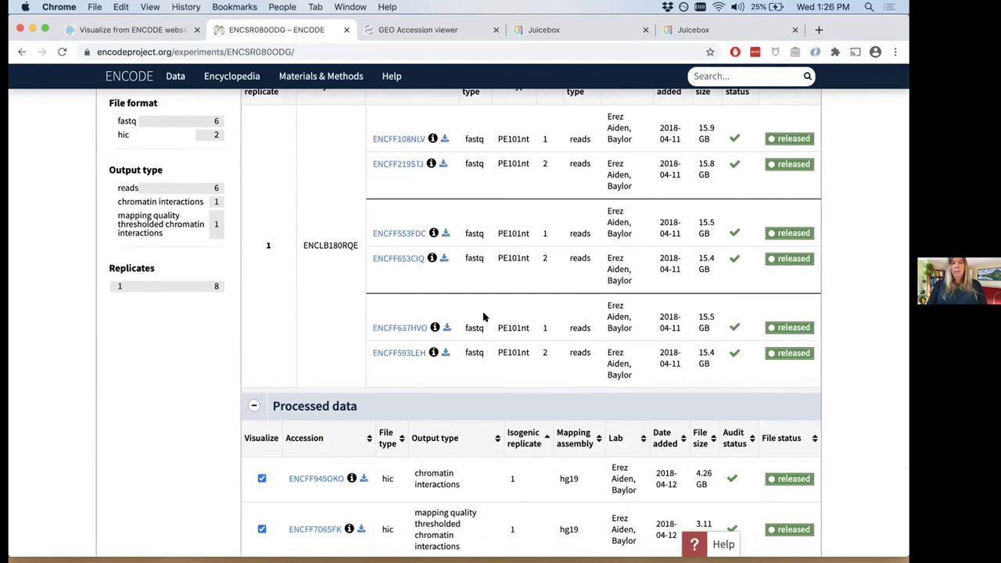
scroll(436, 374, up, 5)
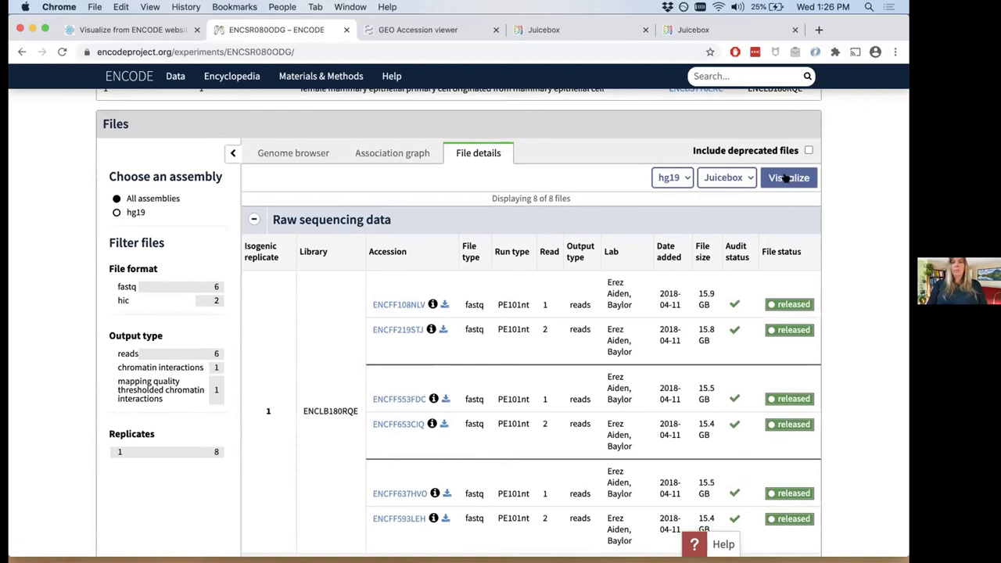
scroll(483, 167, up, 1)
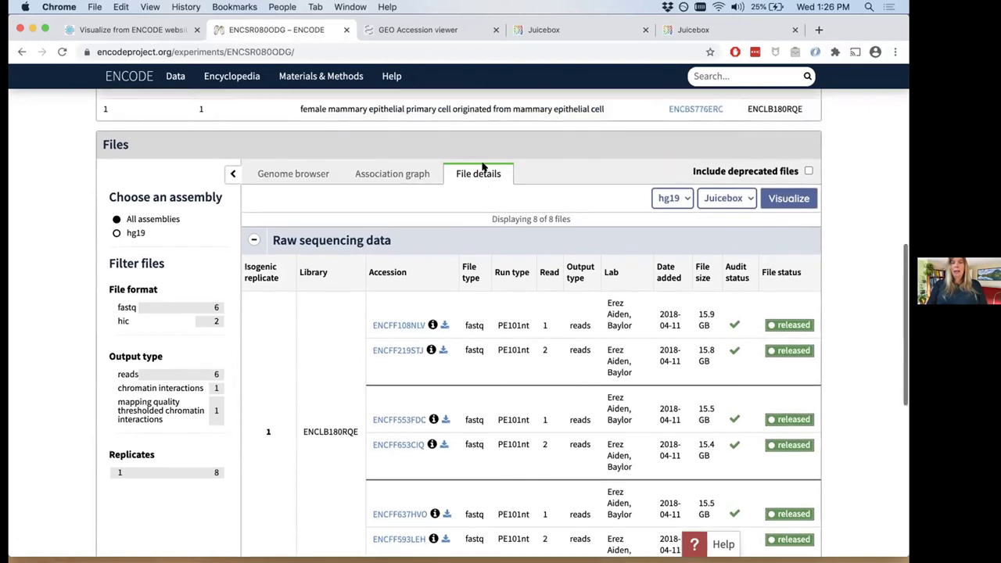
Open ENCFF706SFK and ENCFF945OKO side by side in Juicebox Web, then return to the ENCODE guide
click(796, 204)
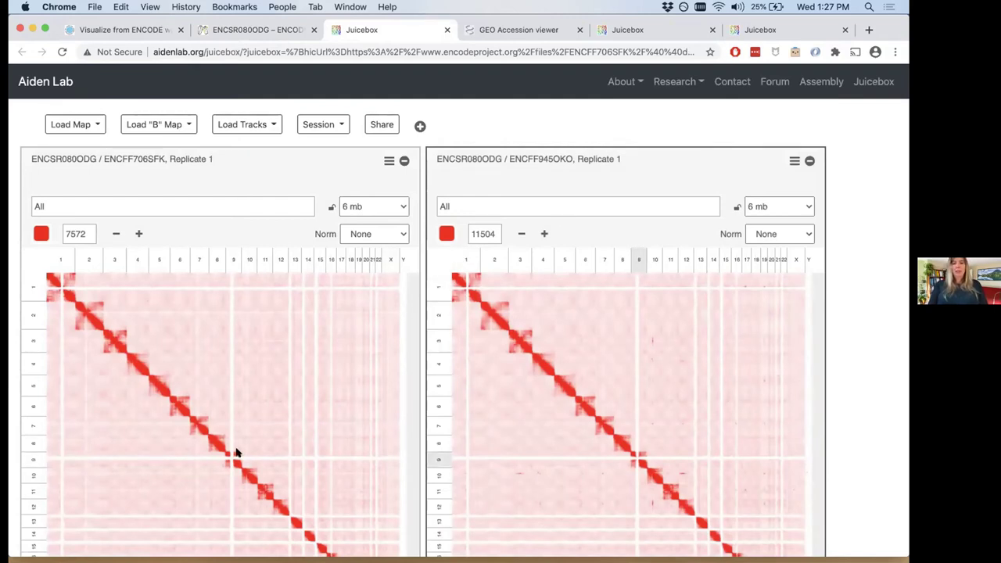
scroll(236, 452, down, 2)
scroll(236, 452, down, 1)
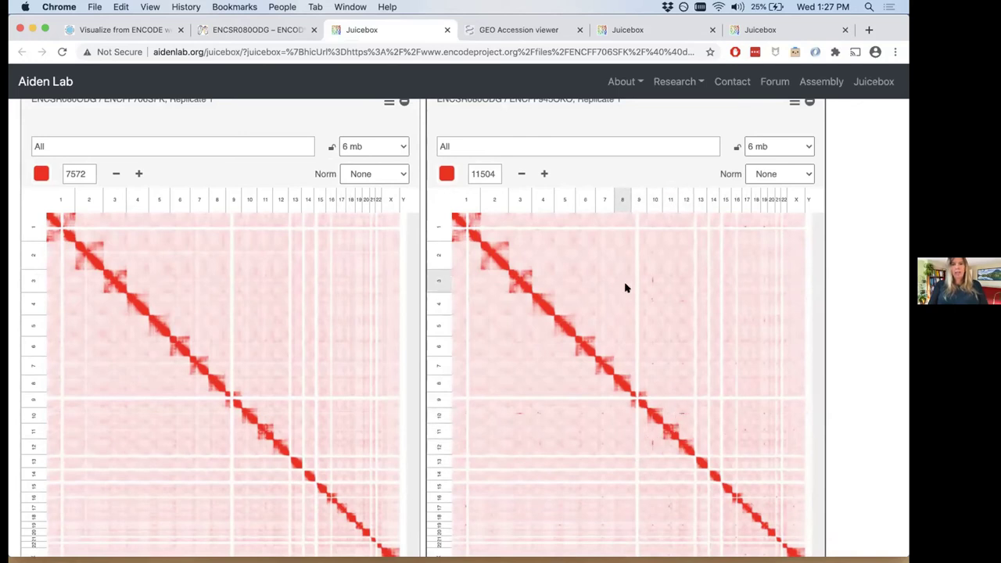
scroll(695, 282, up, 2)
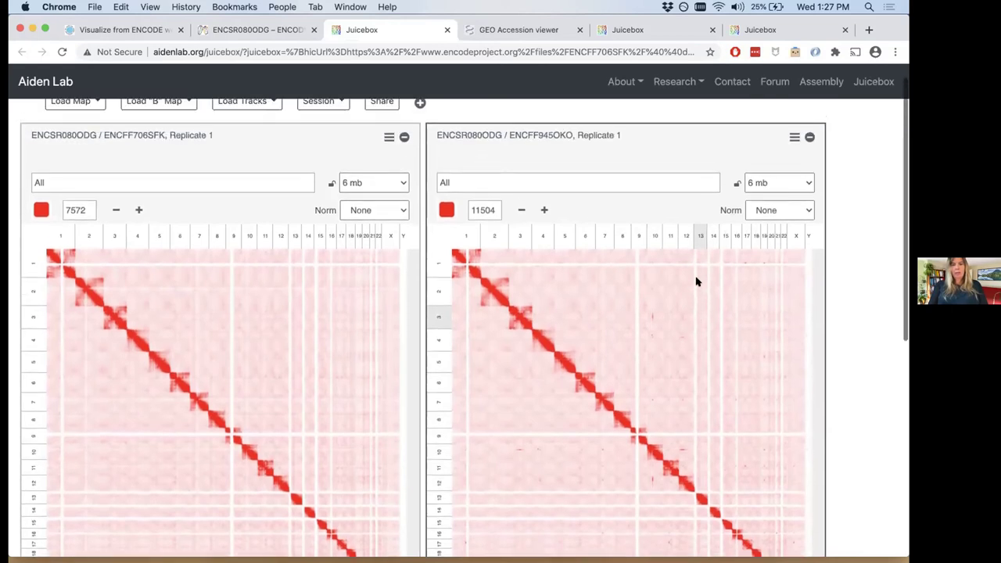
scroll(695, 282, down, 1)
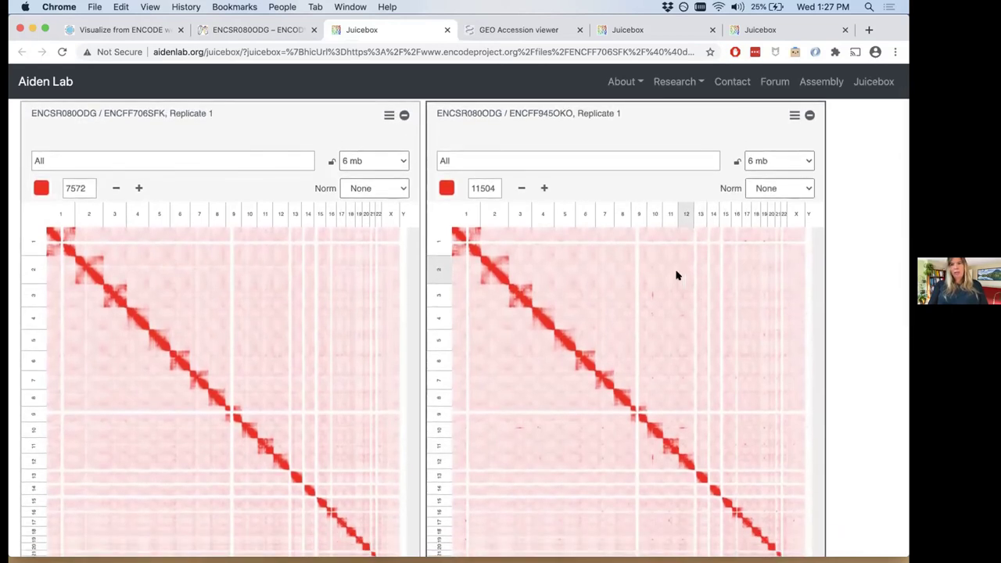
scroll(677, 275, up, 1)
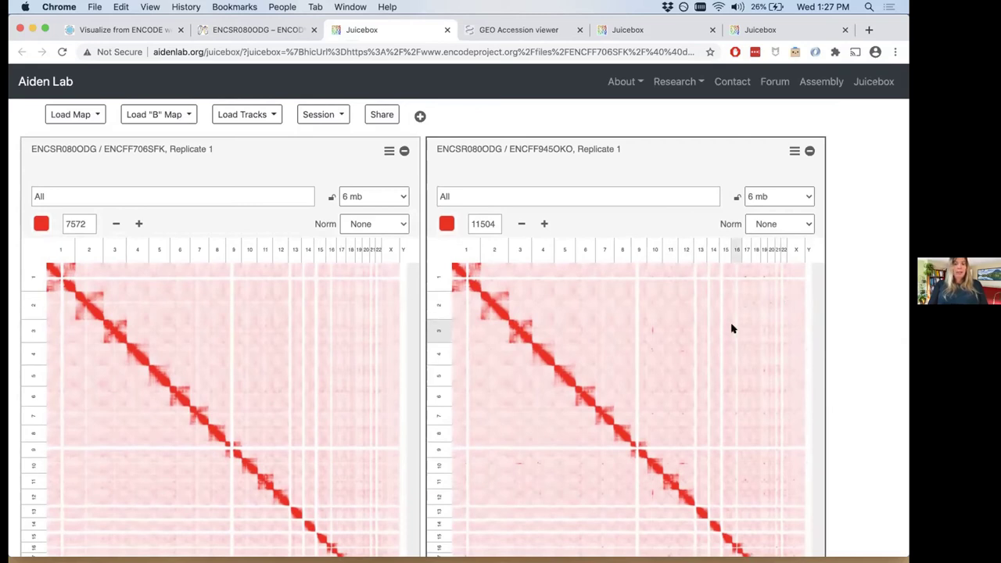
scroll(731, 328, down, 5)
scroll(731, 327, up, 6)
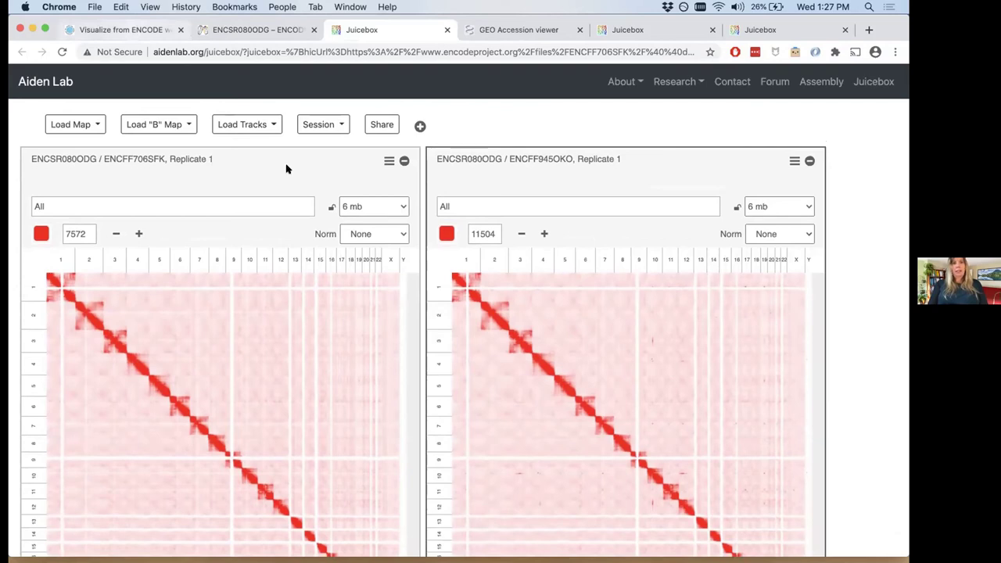
key(super+1)
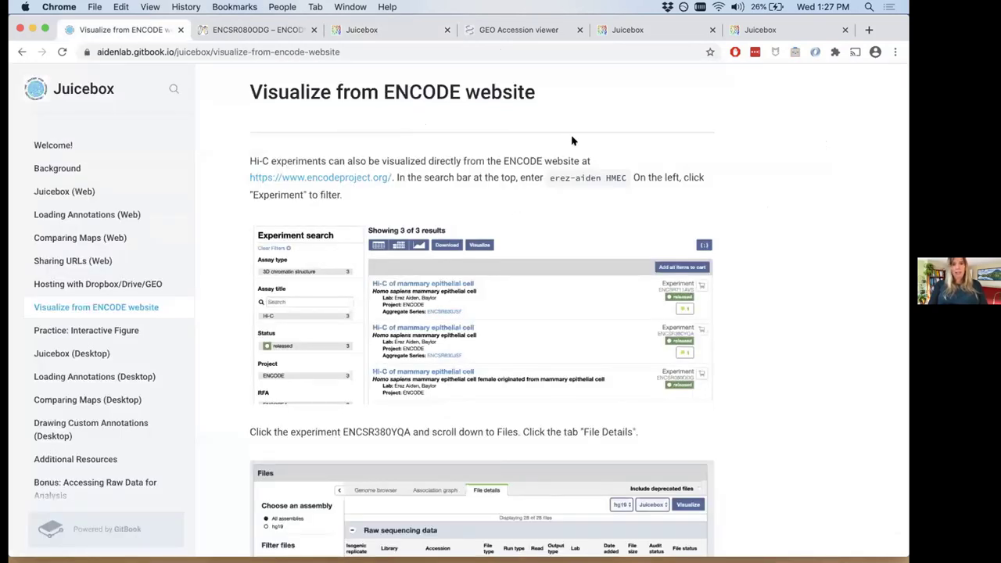
Switch to the ENCSR080ODG experiment page and scroll through its Processed data section
scroll(603, 174, up, 1)
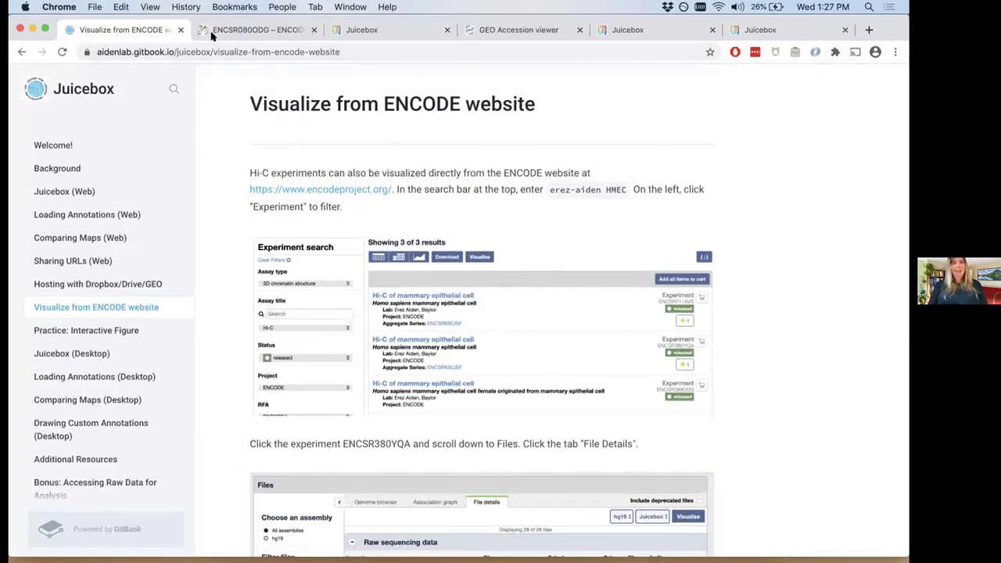
click(261, 29)
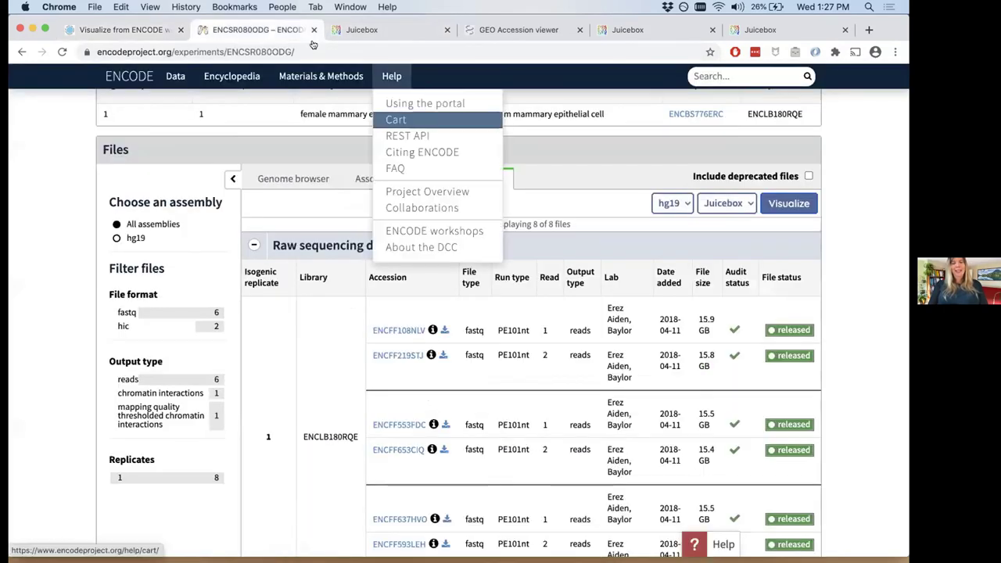
scroll(371, 269, up, 4)
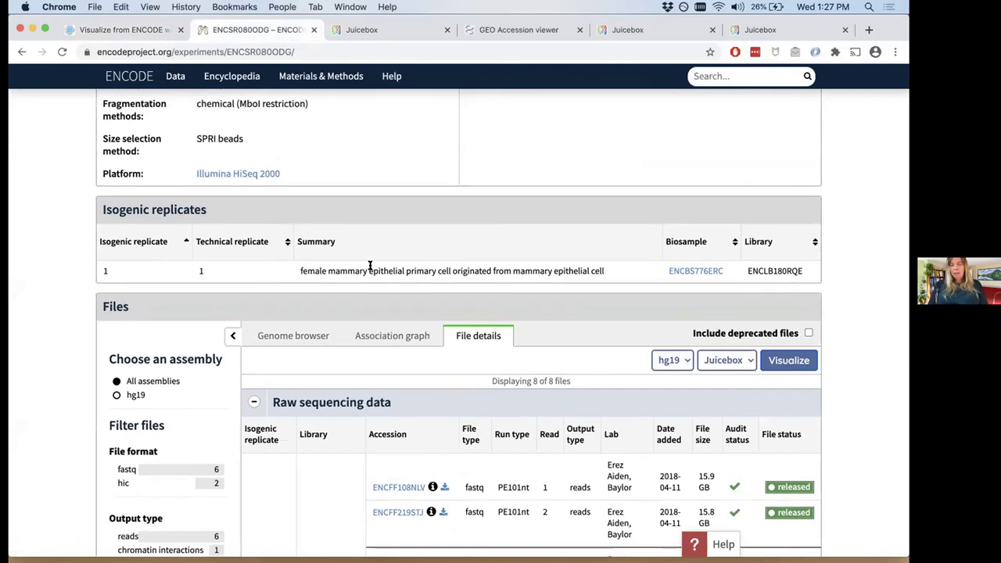
scroll(371, 265, down, 12)
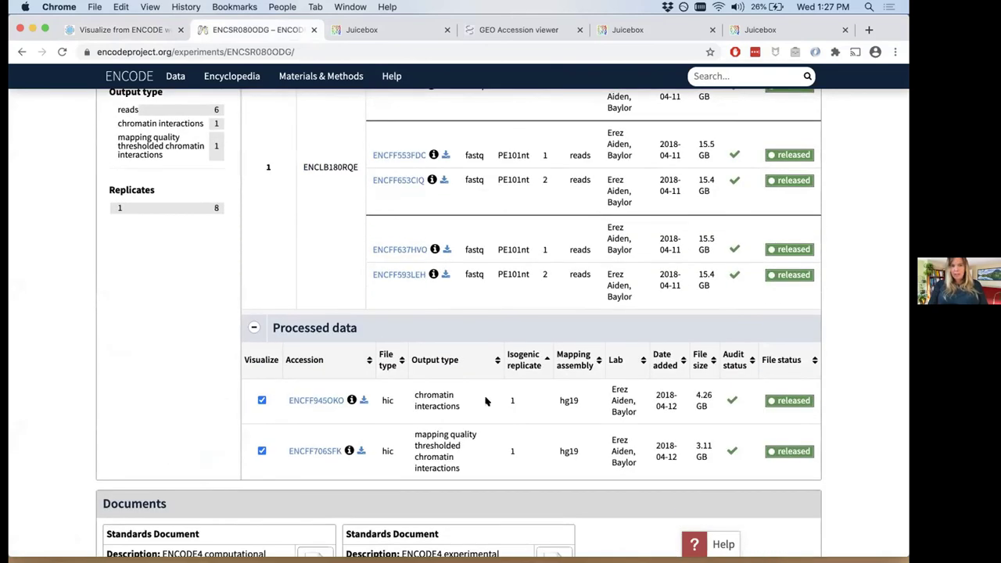
scroll(681, 397, up, 14)
scroll(680, 397, down, 14)
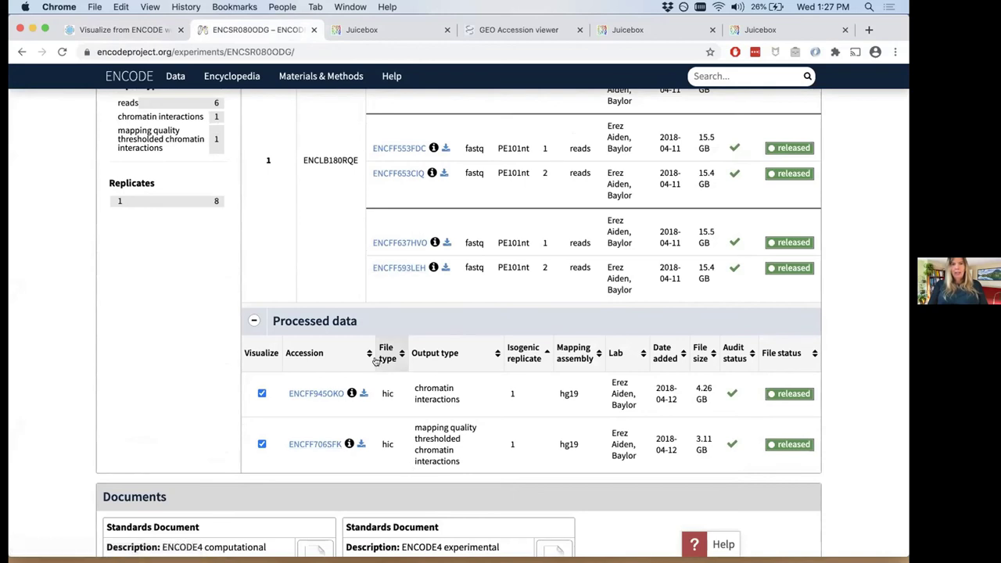
scroll(375, 361, up, 6)
scroll(374, 360, up, 12)
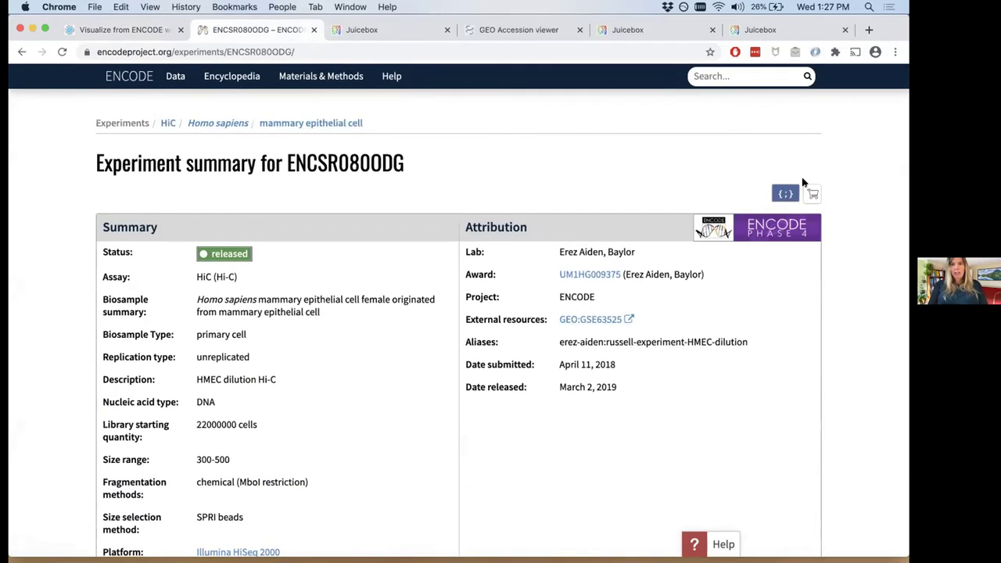
Add the experiment to the cart, then remove it again
click(811, 193)
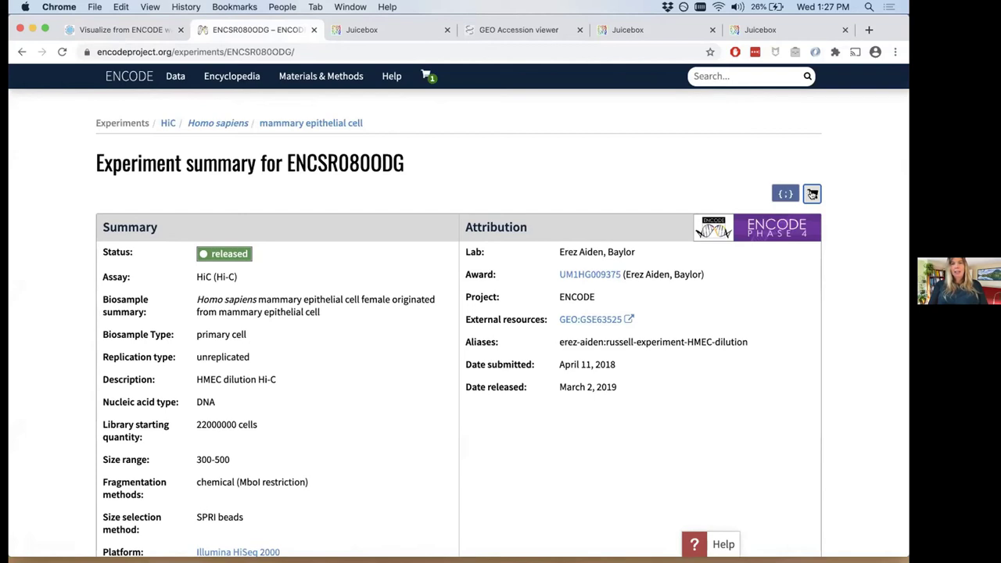
click(812, 195)
scroll(501, 414, down, 12)
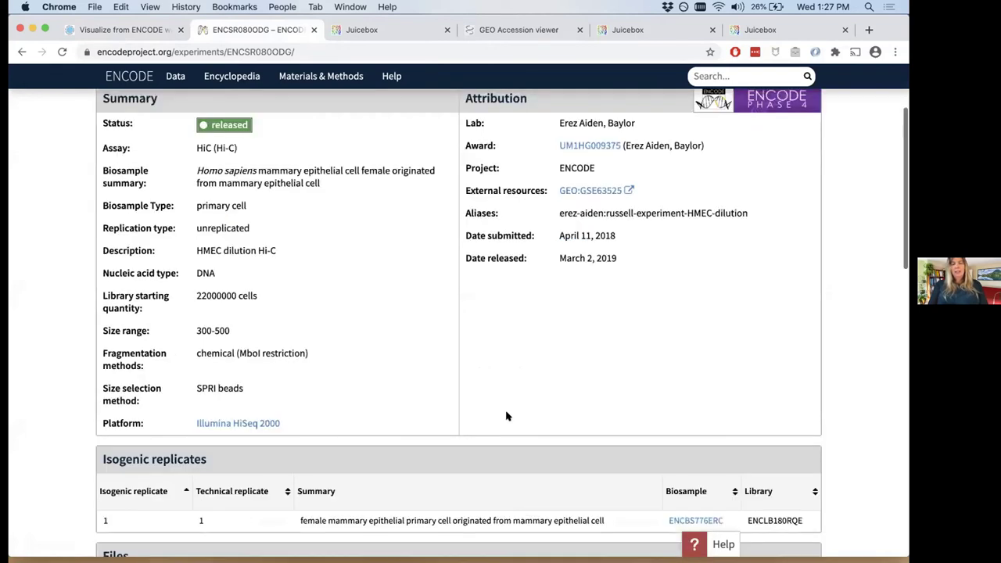
scroll(463, 447, down, 5)
Add ENCSR080ODG to the cart and open the cart view
scroll(384, 501, up, 17)
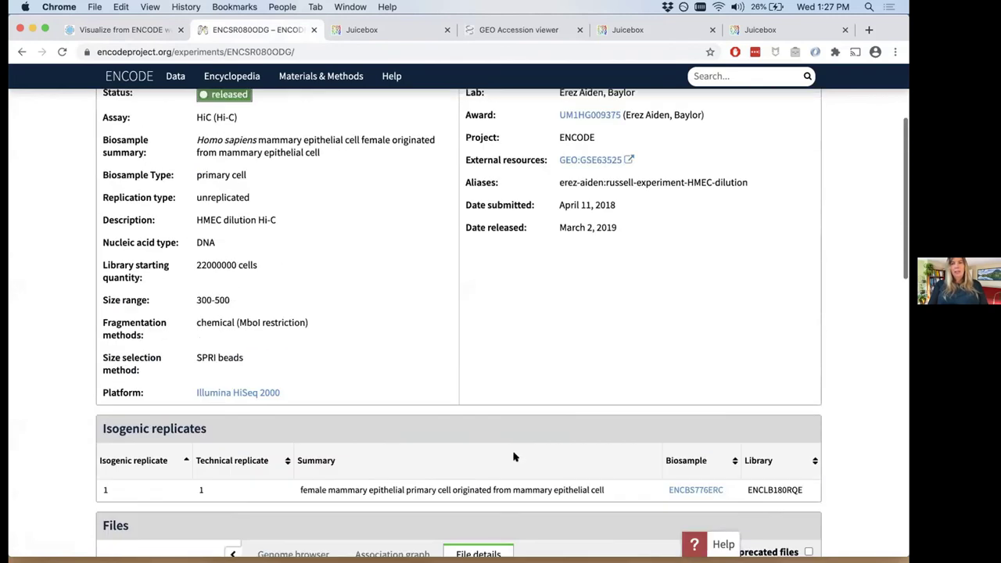
click(812, 194)
click(426, 76)
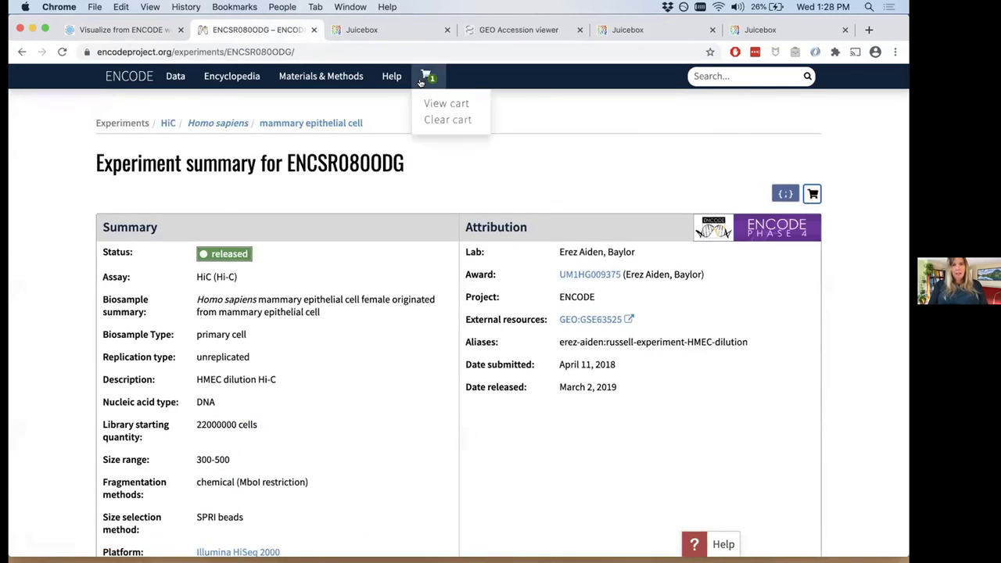
click(442, 103)
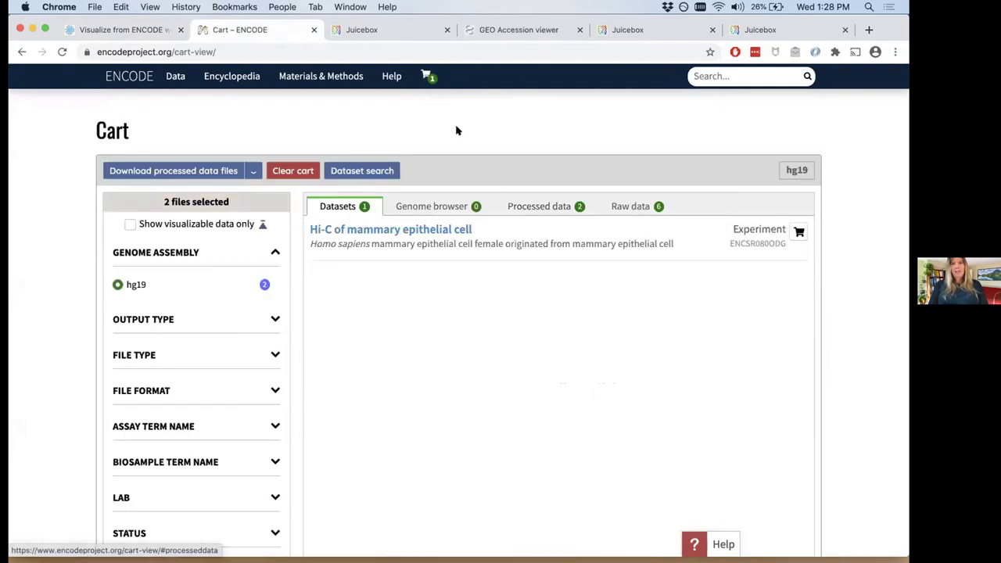
Review the cart's processed hic files, toggle visualizable-only, then return to the experiment page
click(535, 206)
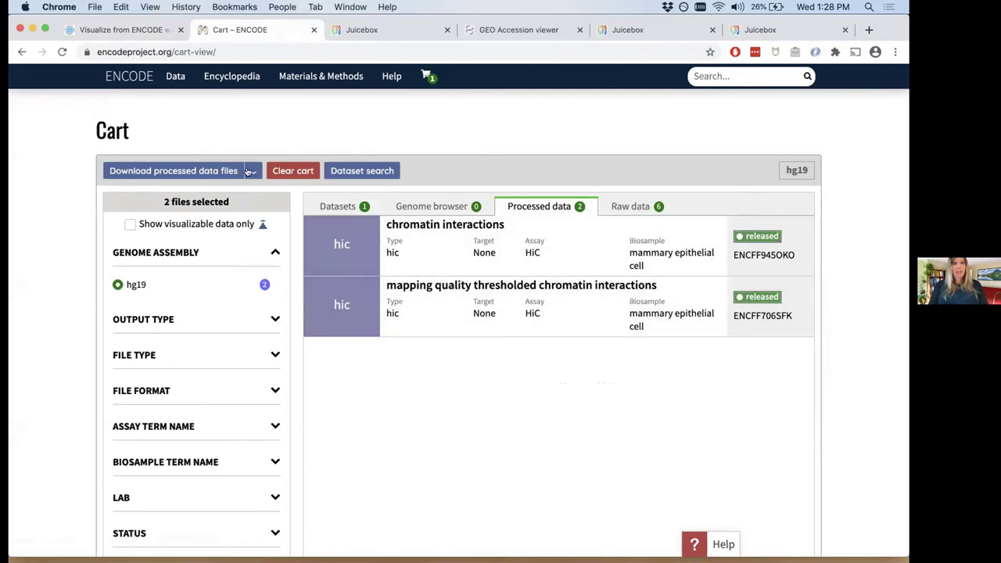
click(250, 171)
click(250, 171)
scroll(382, 303, down, 2)
scroll(382, 302, up, 2)
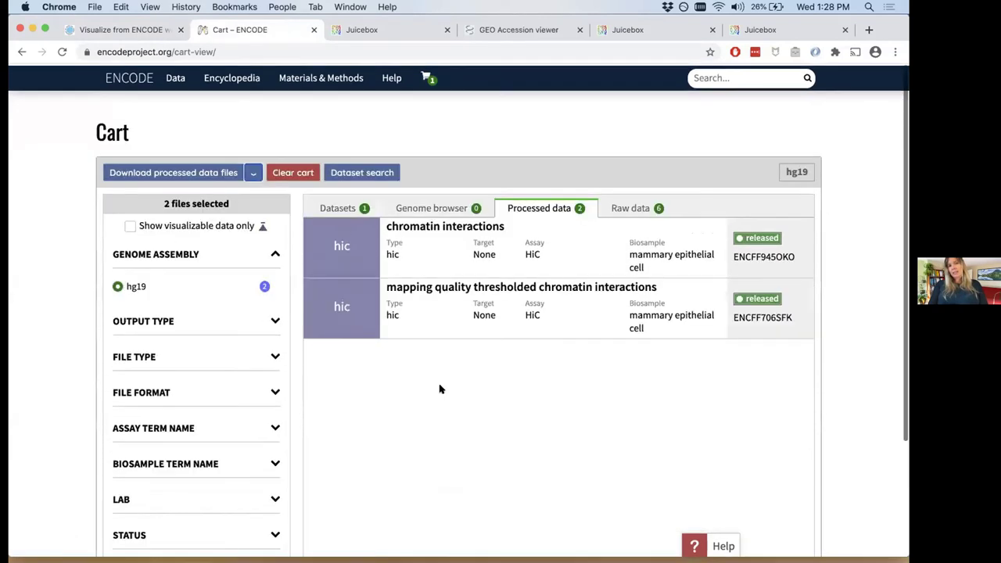
click(129, 226)
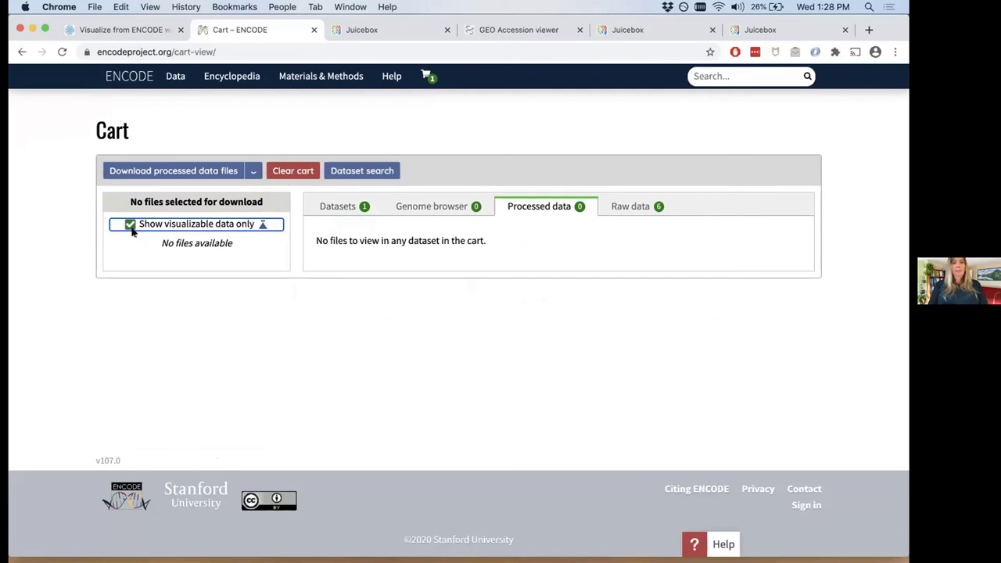
click(129, 226)
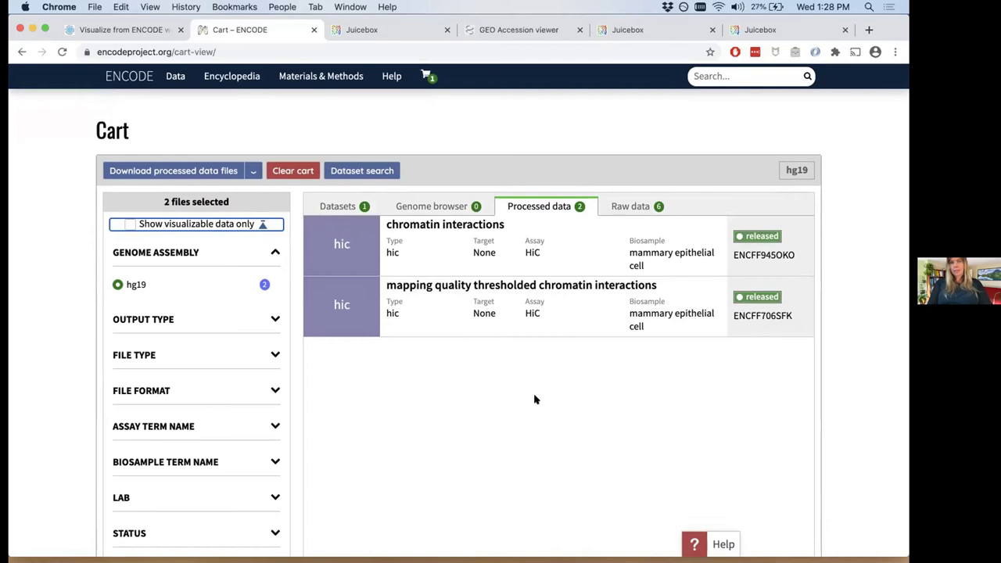
click(16, 51)
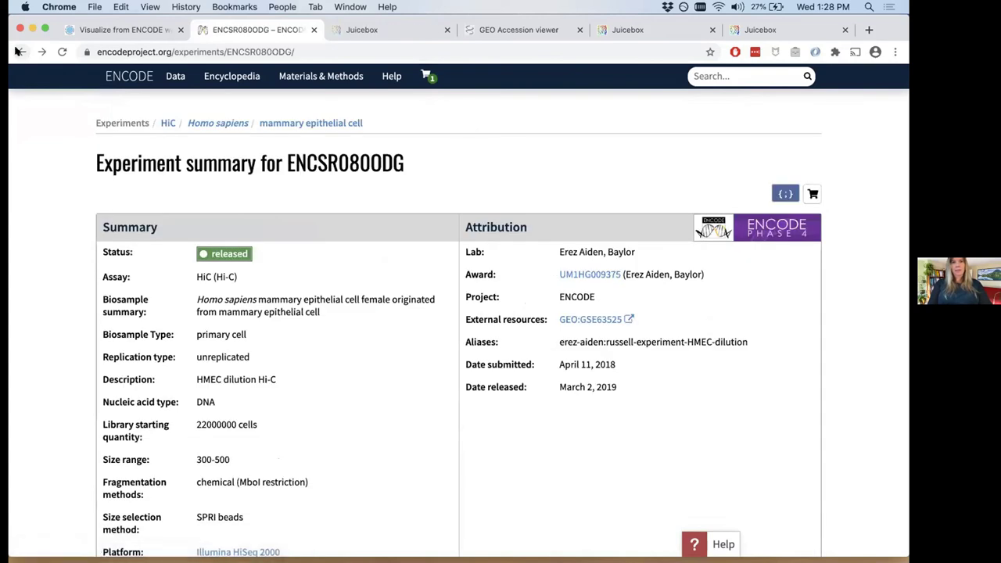
Return to the Hi-C experiment matrix and remove the hic file-type filter
click(17, 50)
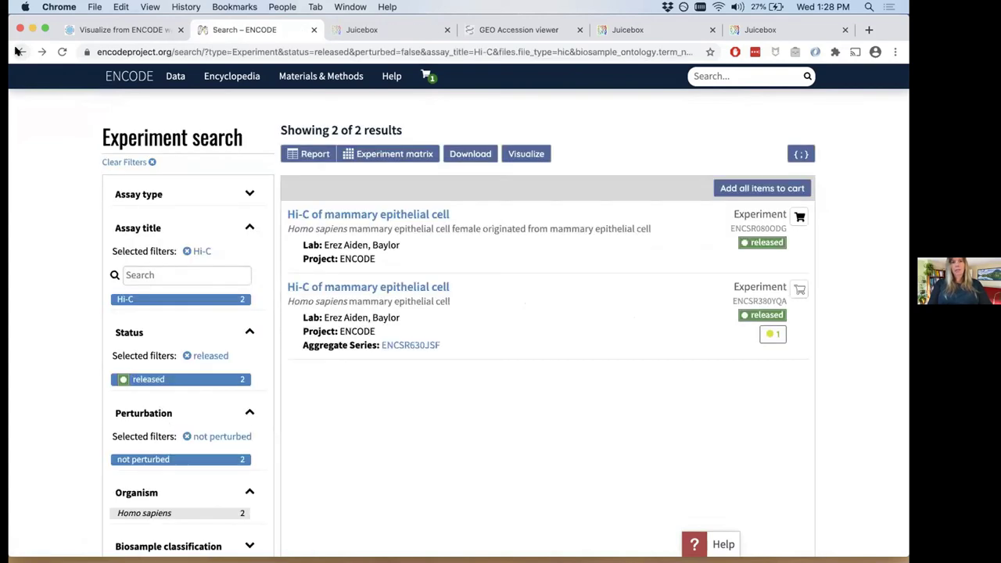
click(17, 50)
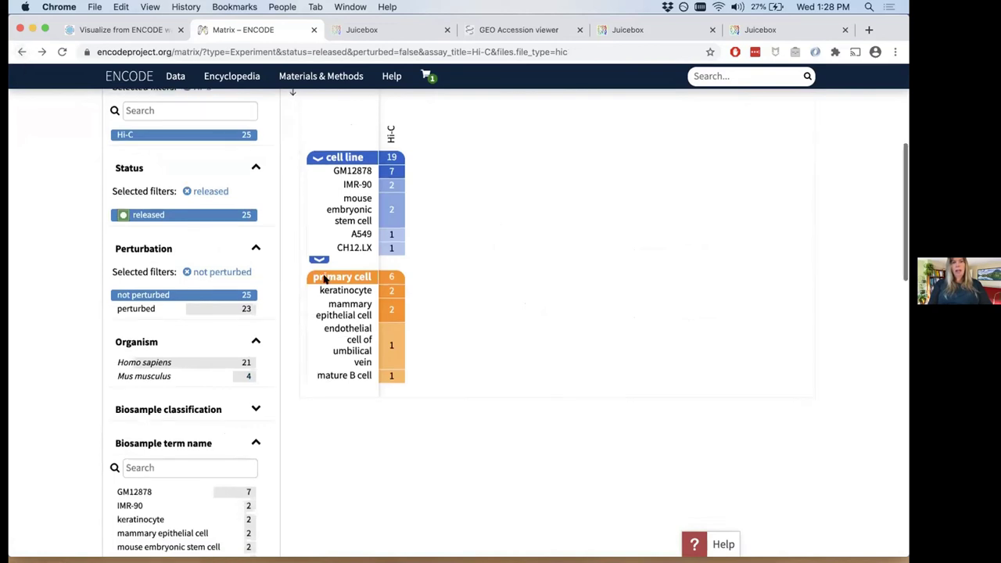
scroll(324, 279, down, 10)
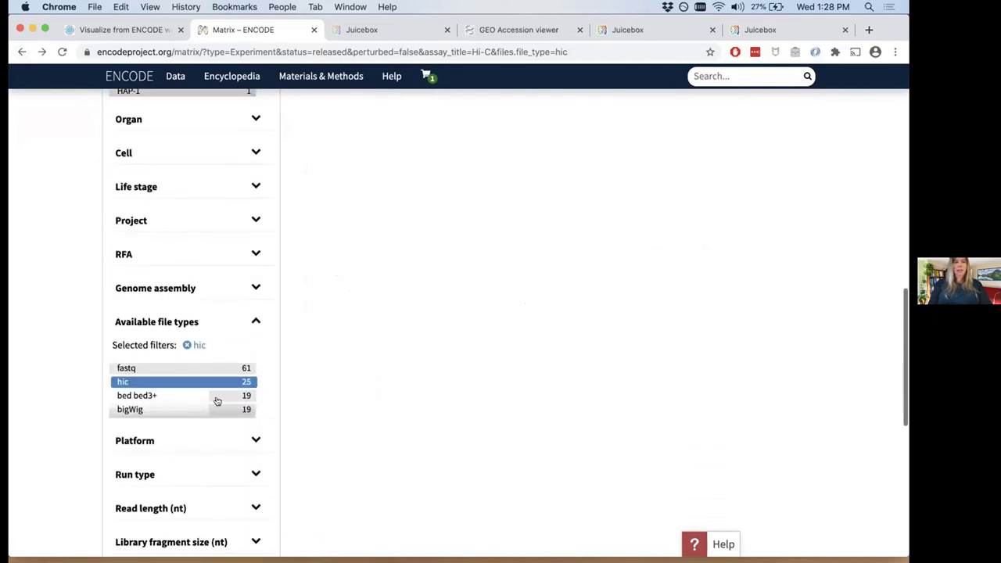
click(224, 377)
Filter experiments to bedpe file type and list the HAP-1 Hi-C experiment
scroll(176, 430, down, 8)
scroll(177, 430, down, 12)
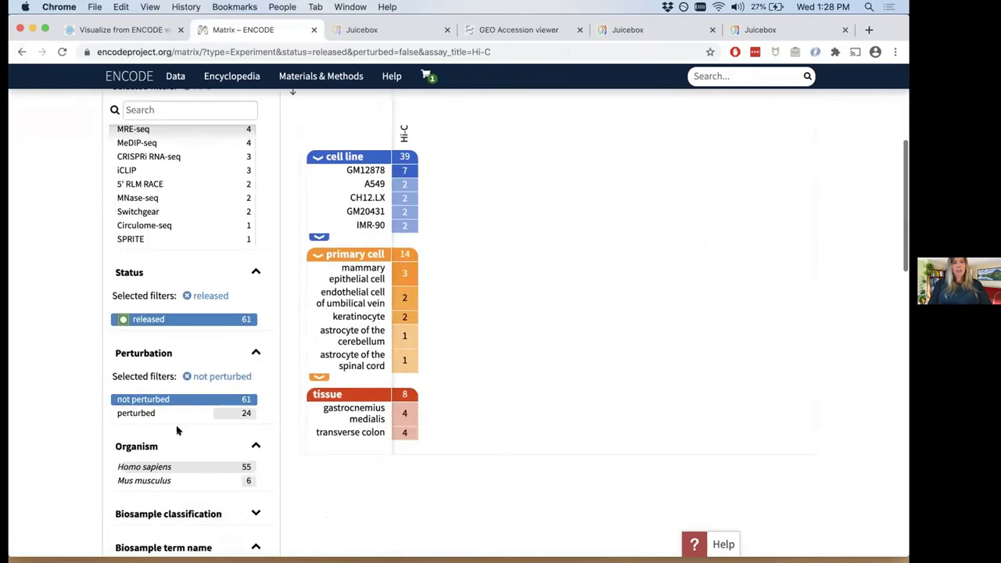
scroll(177, 390, down, 4)
click(191, 377)
scroll(570, 389, down, 5)
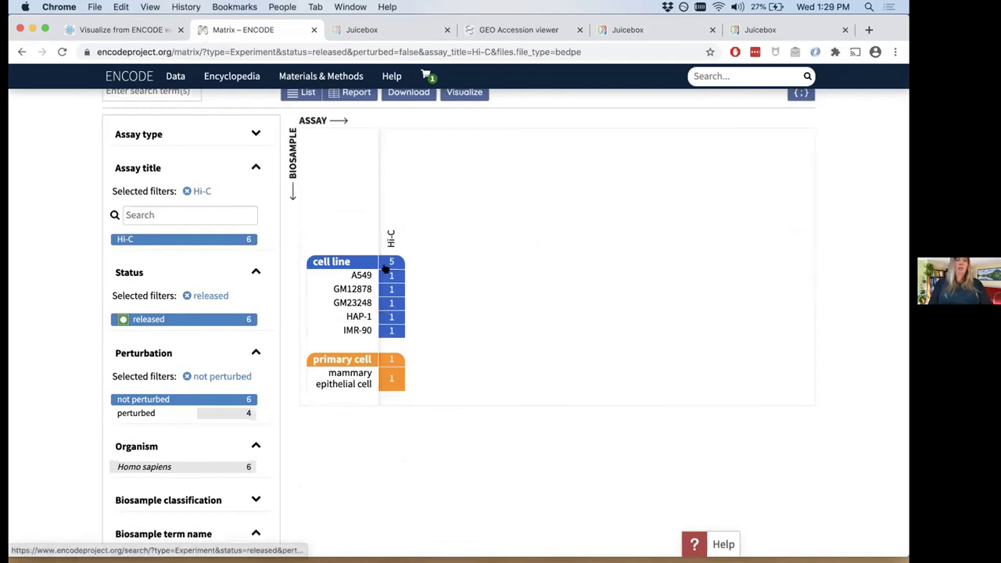
click(365, 317)
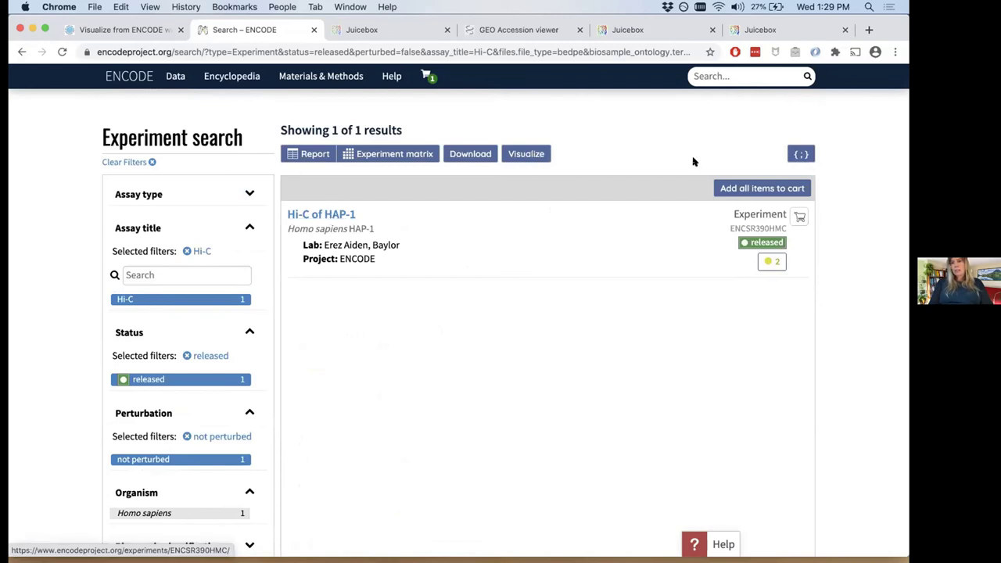
Open ENCSR390HMC (Hi-C of HAP-1) and scroll through its association graph, then back up
click(344, 214)
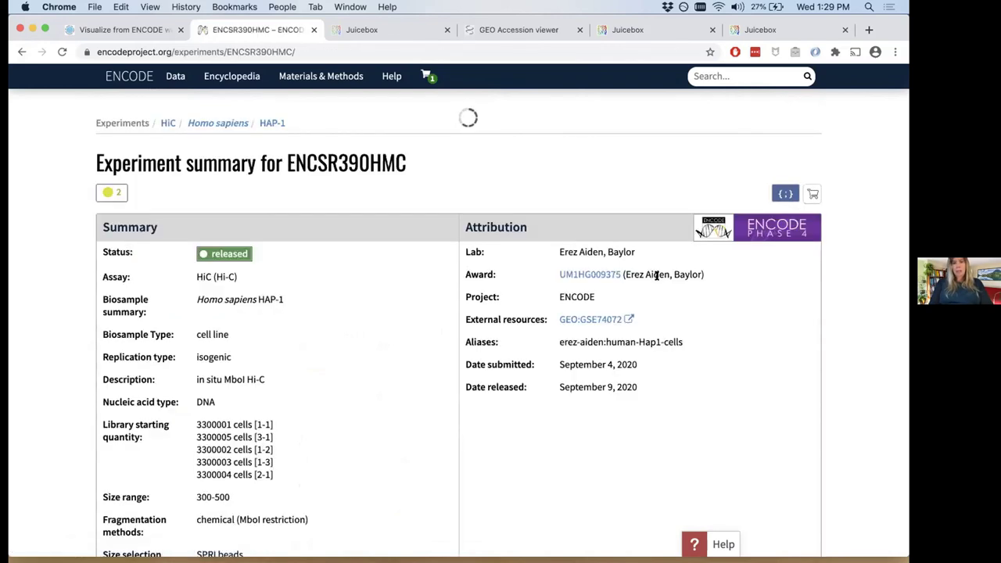
scroll(675, 326, down, 10)
scroll(657, 345, down, 8)
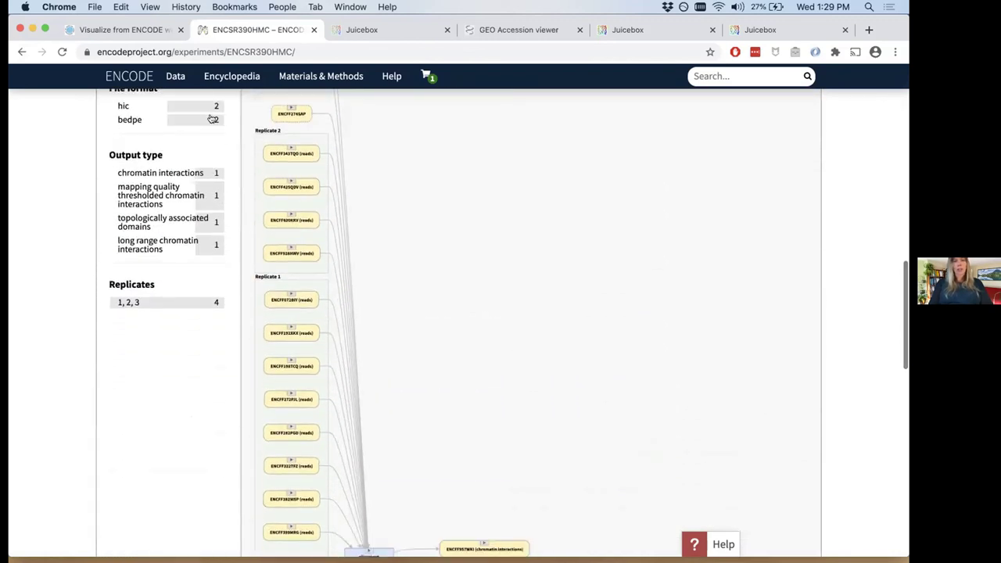
scroll(462, 417, down, 3)
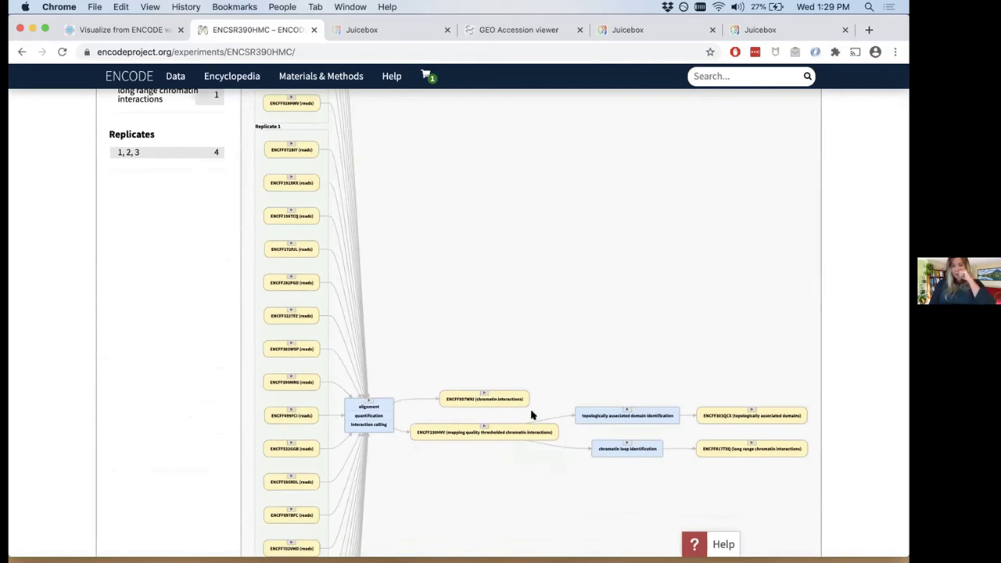
scroll(618, 415, down, 2)
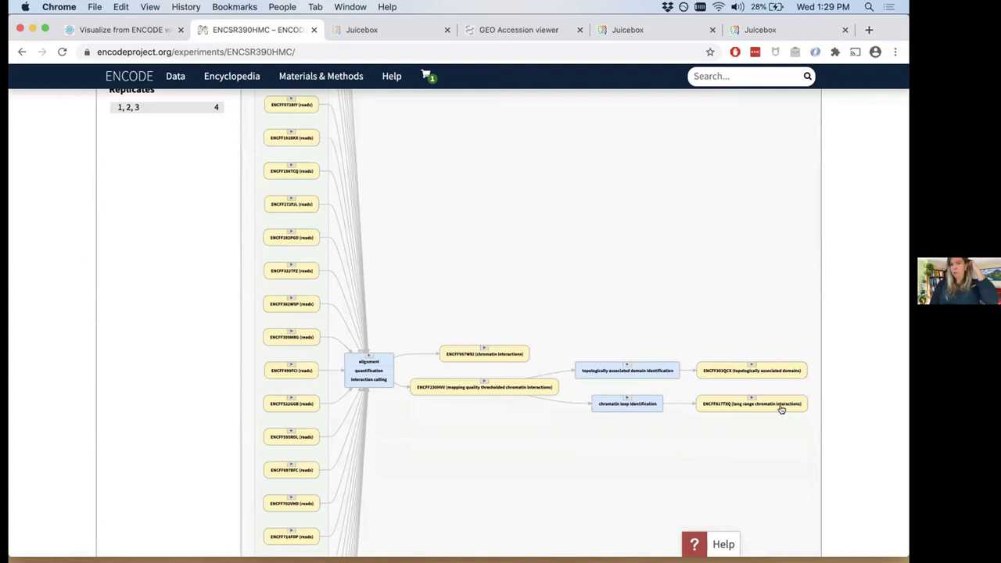
scroll(509, 226, up, 5)
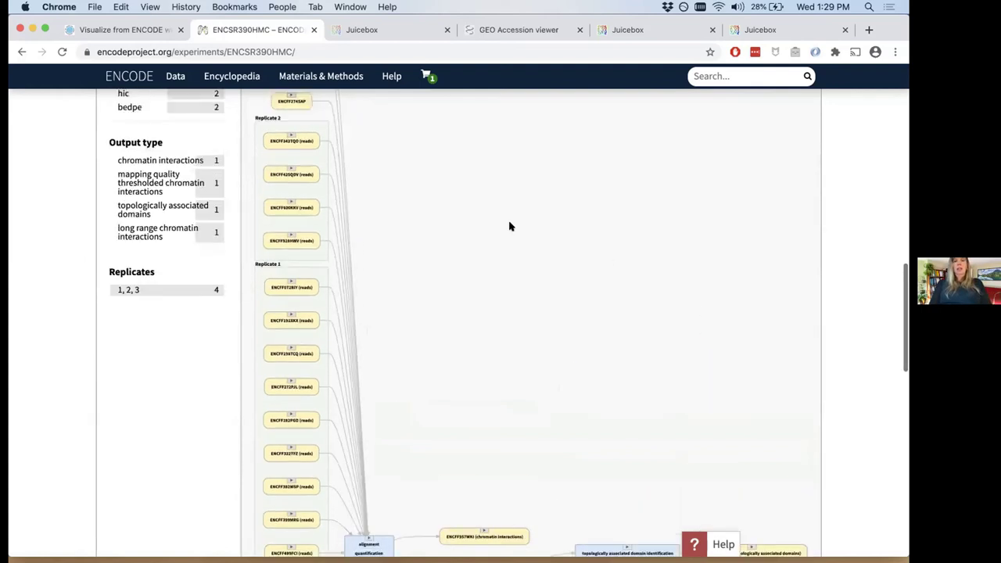
scroll(509, 226, up, 15)
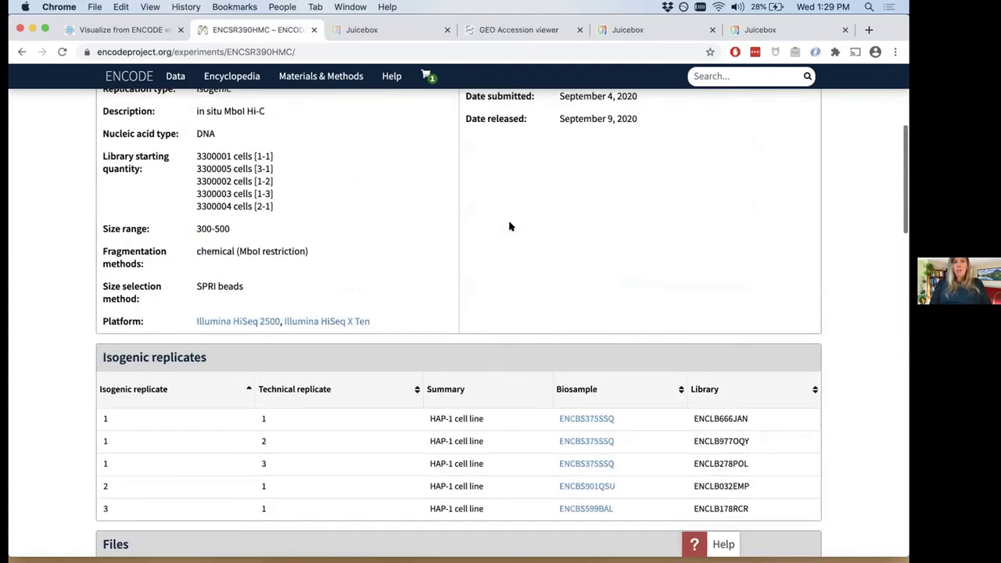
scroll(509, 226, up, 1)
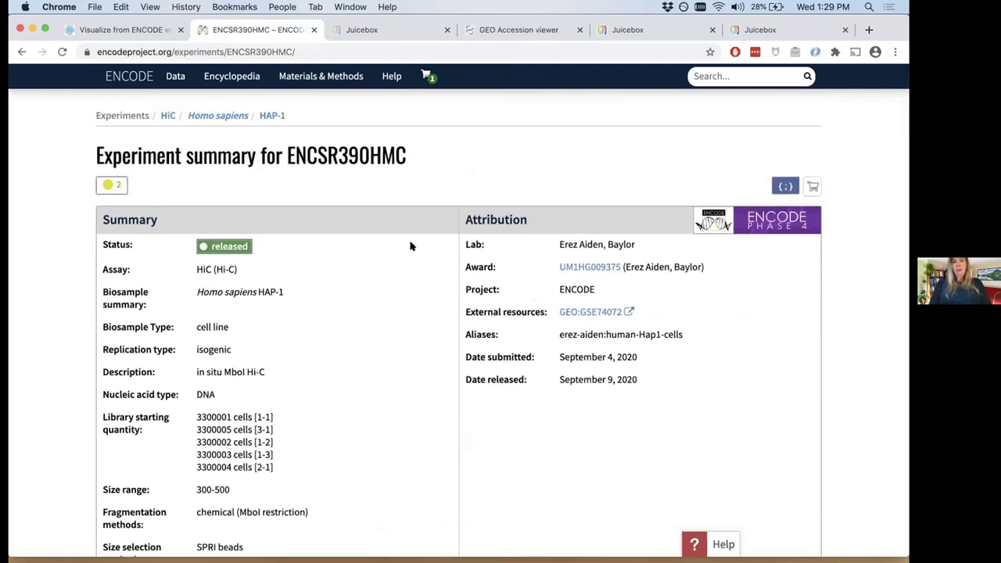
scroll(410, 246, up, 1)
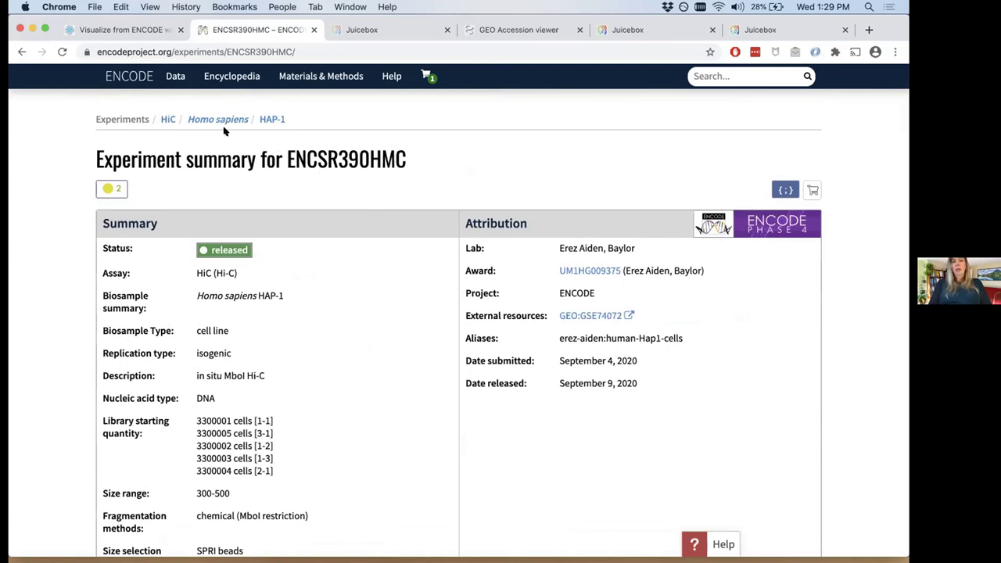
click(168, 120)
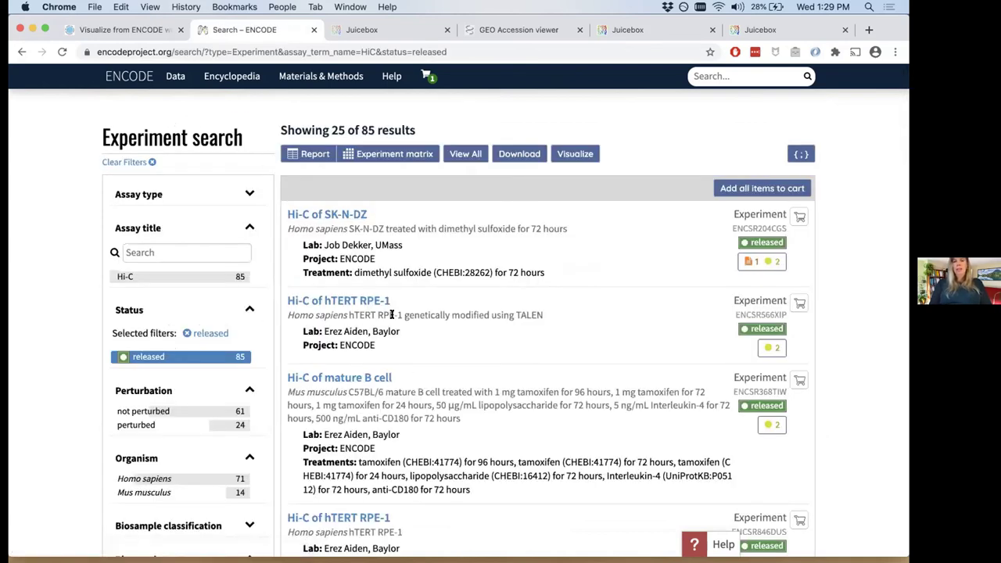
scroll(571, 311, down, 3)
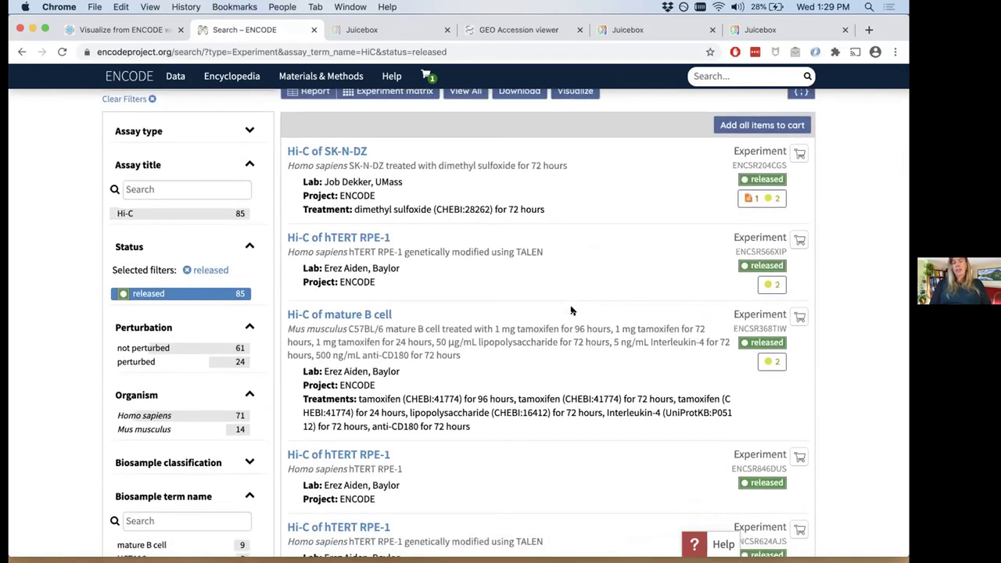
scroll(571, 310, down, 1)
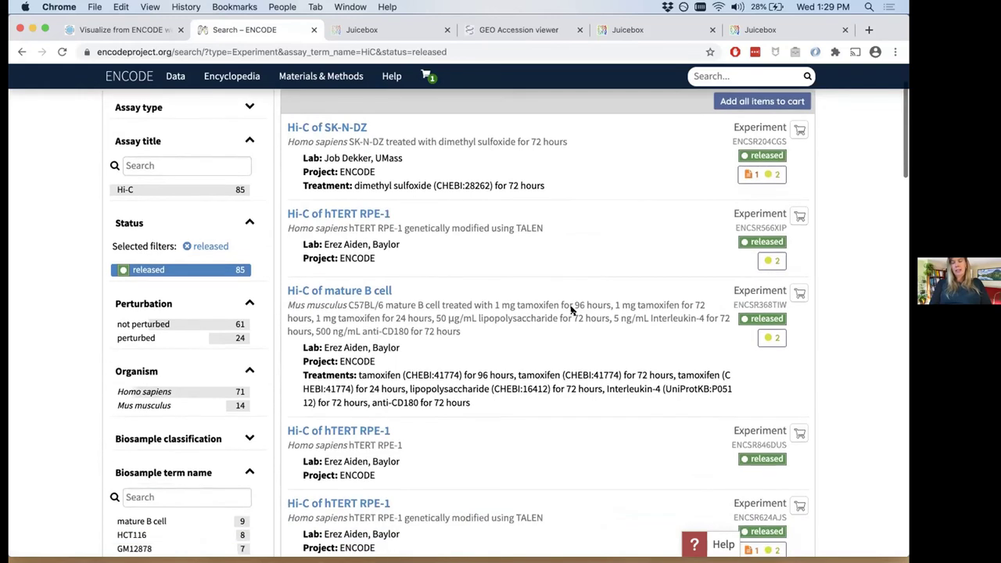
scroll(571, 311, down, 1)
scroll(571, 310, down, 1)
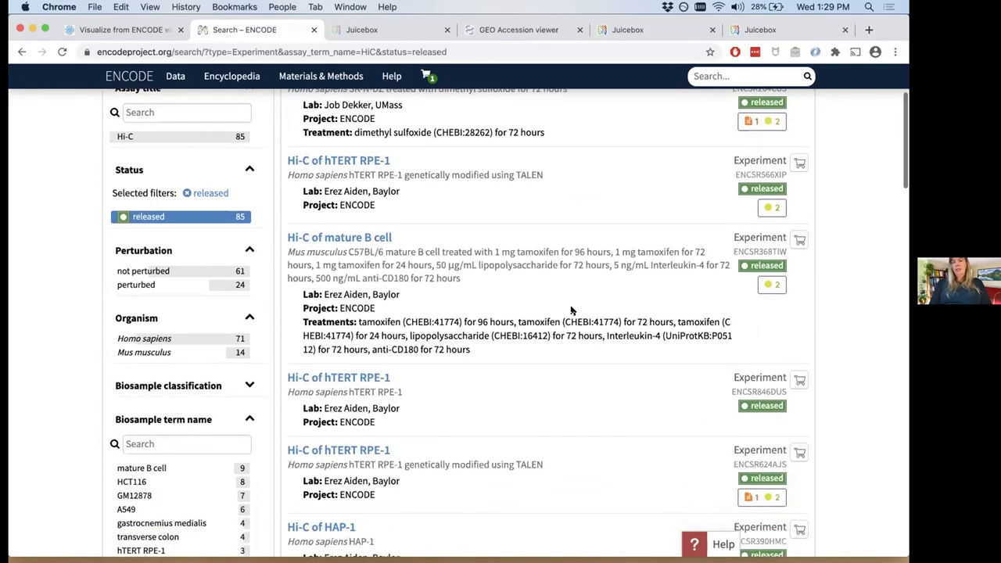
scroll(571, 311, up, 3)
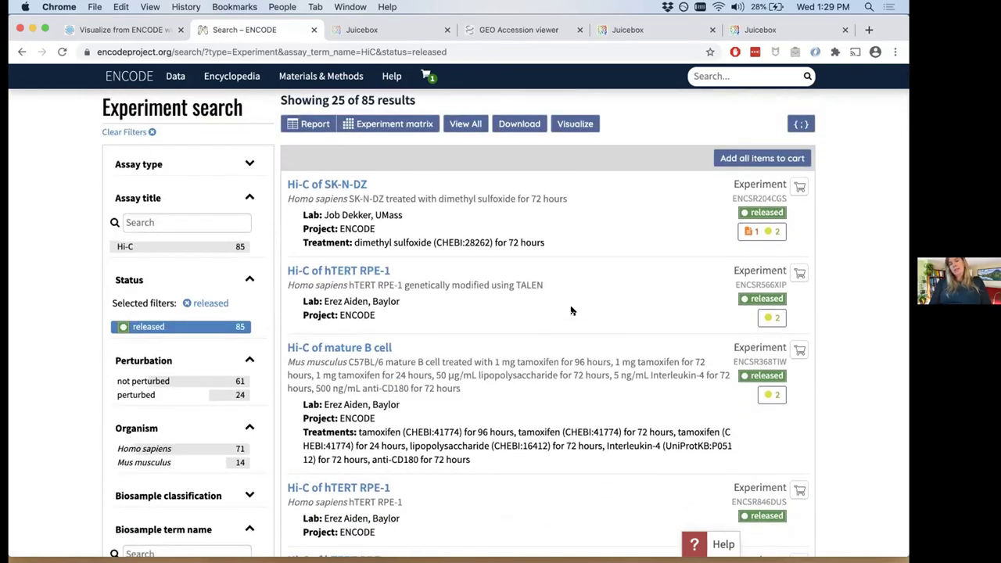
scroll(571, 311, up, 1)
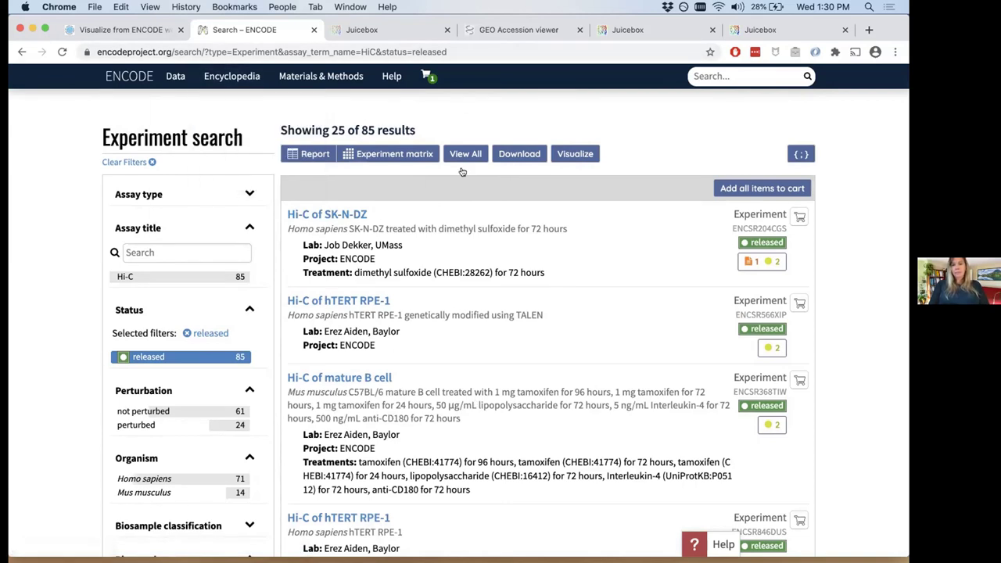
scroll(447, 307, down, 3)
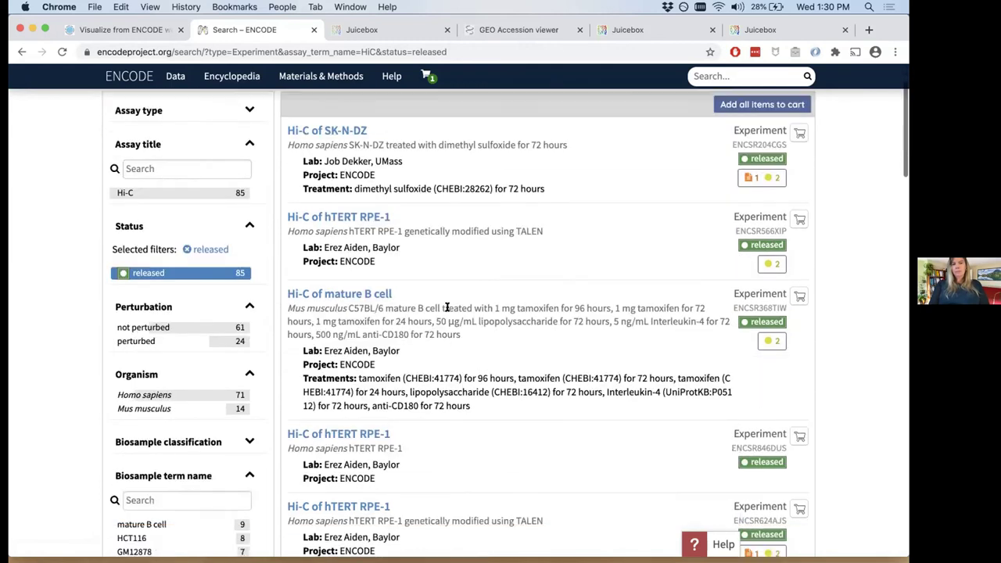
scroll(447, 306, up, 3)
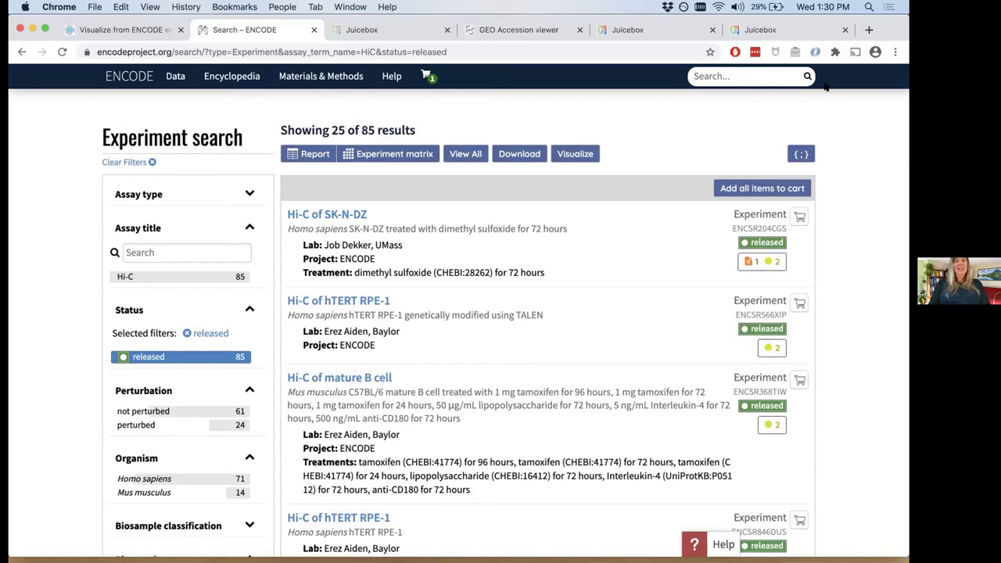
Reload the Juicebox tab with both ENCSR080ODG replicate maps and check the Load Tracks sources
click(391, 29)
click(322, 190)
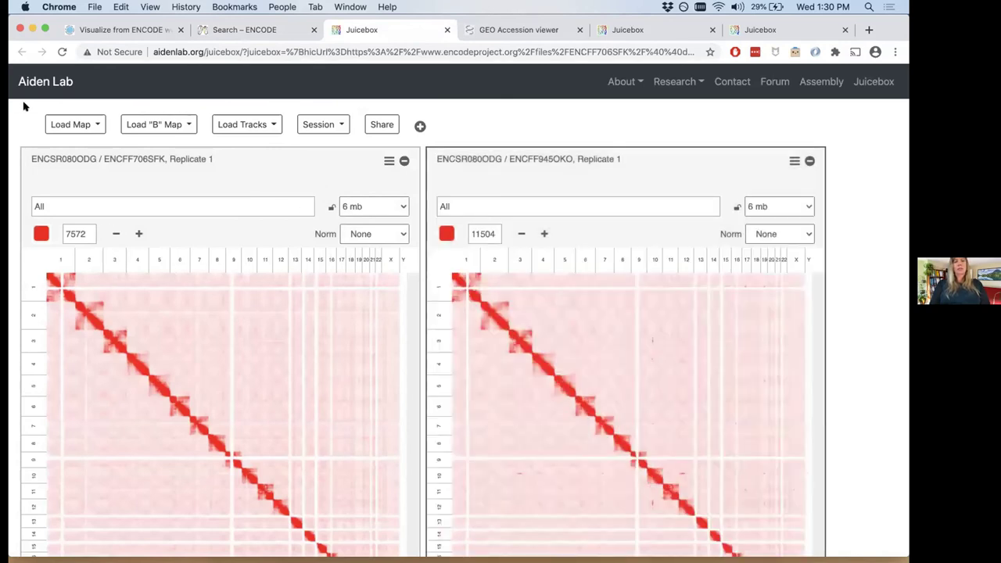
click(257, 129)
click(257, 129)
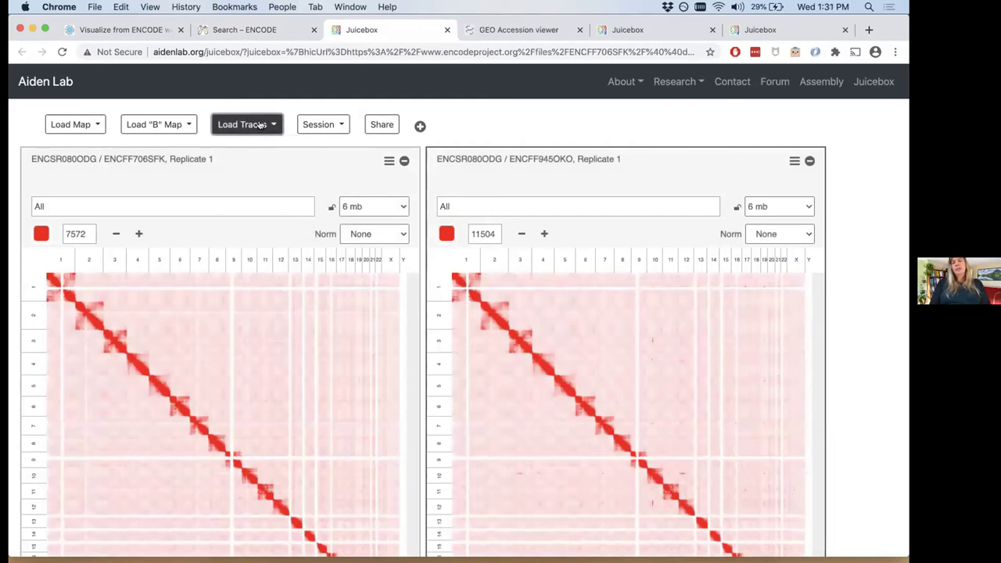
click(246, 129)
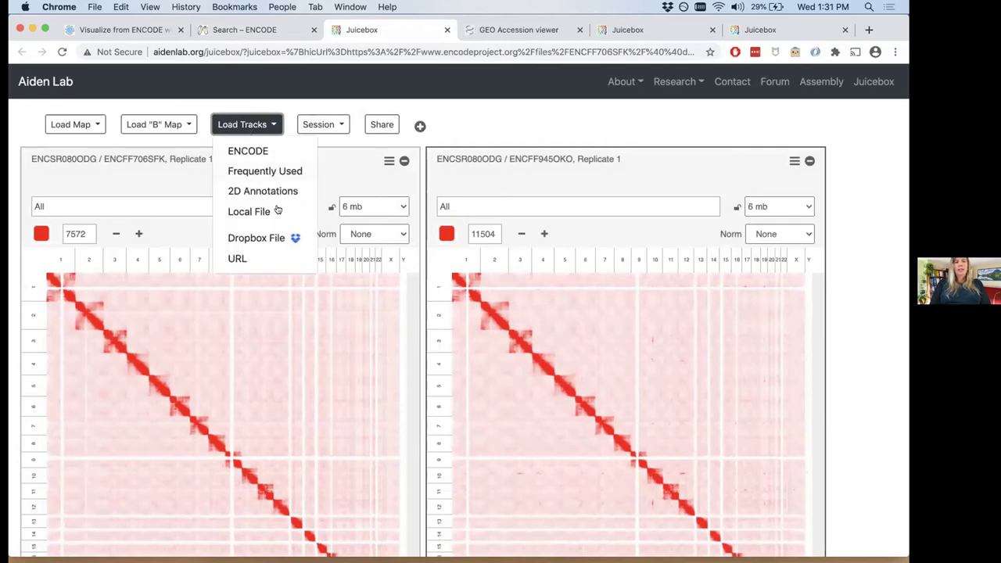
click(309, 319)
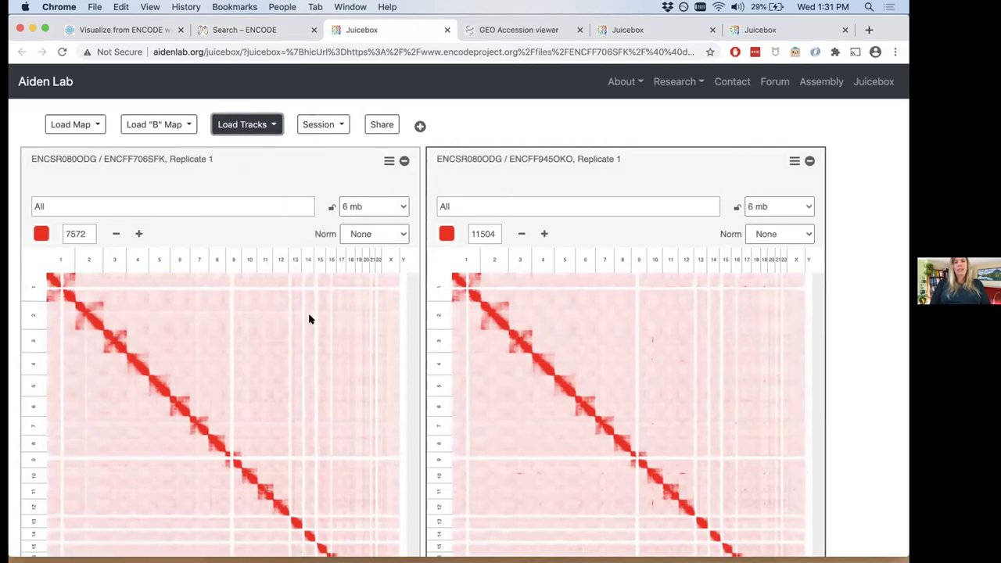
click(335, 97)
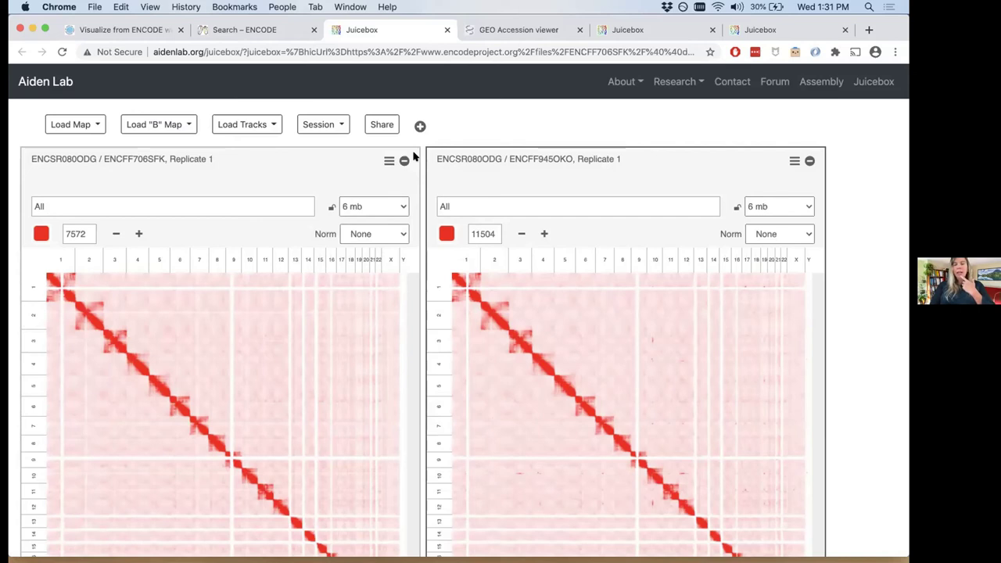
Return to the ENCODE Hi-C search results and filter them to experiments with bedpe files
click(260, 32)
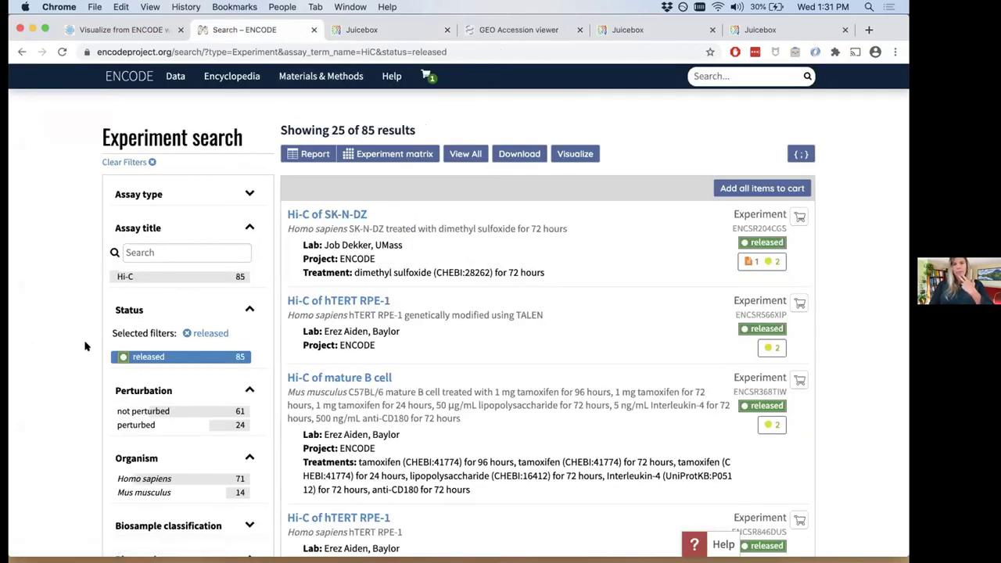
scroll(189, 347, down, 5)
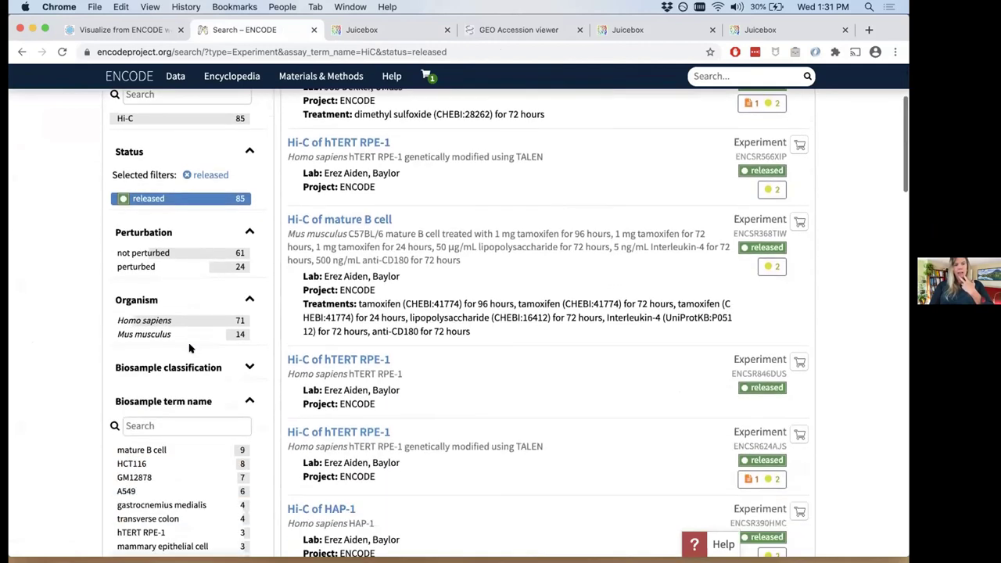
scroll(189, 348, down, 20)
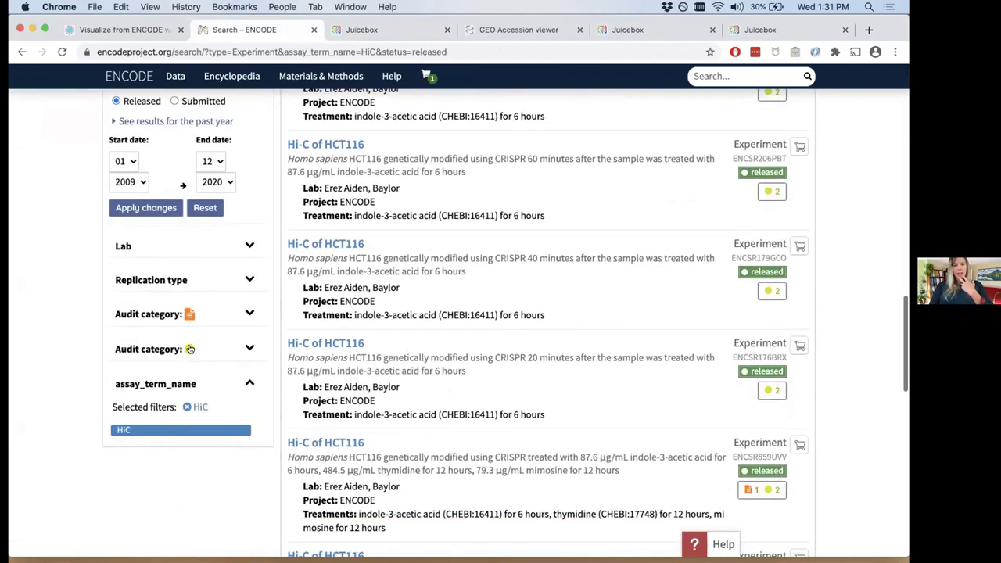
scroll(205, 323, up, 2)
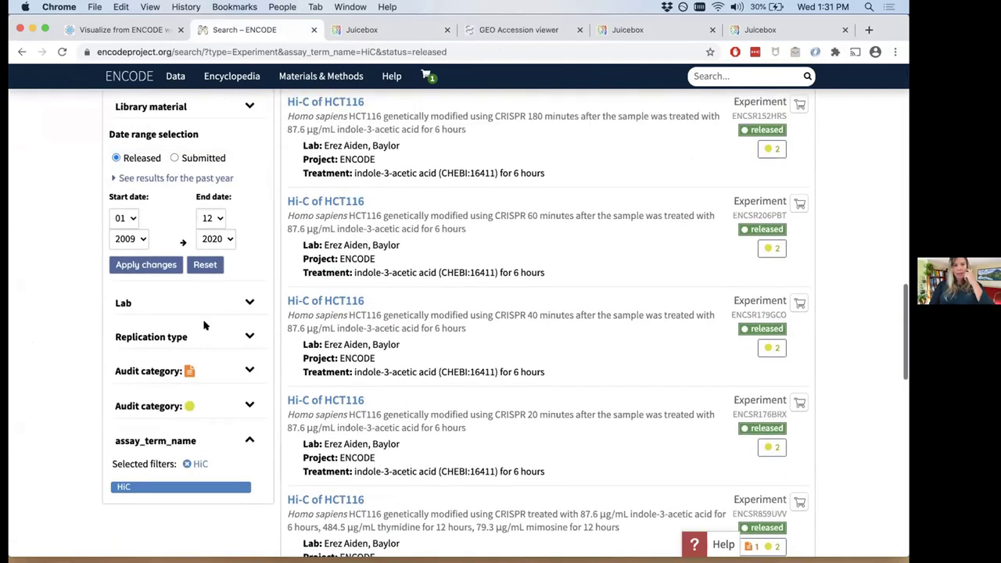
scroll(205, 323, up, 8)
scroll(205, 324, up, 6)
scroll(191, 351, down, 3)
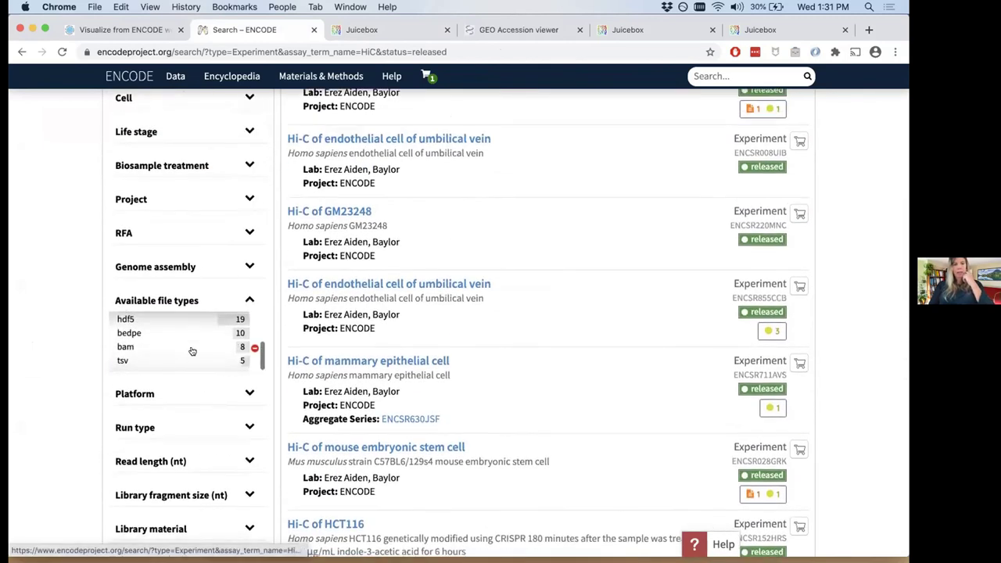
click(196, 335)
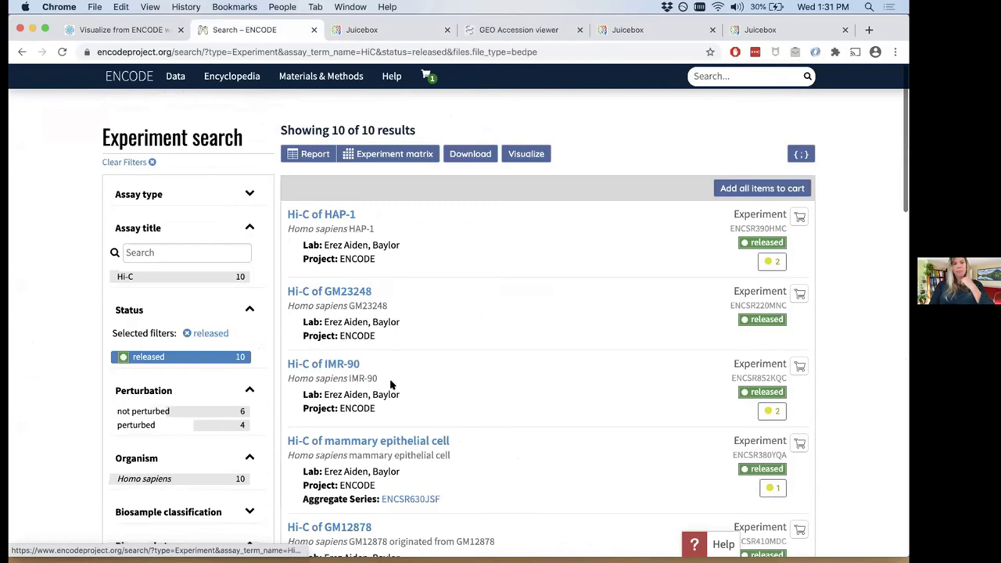
Open the Hi-C of HAP-1 experiment and scroll to its file association graph
click(320, 214)
scroll(548, 336, down, 15)
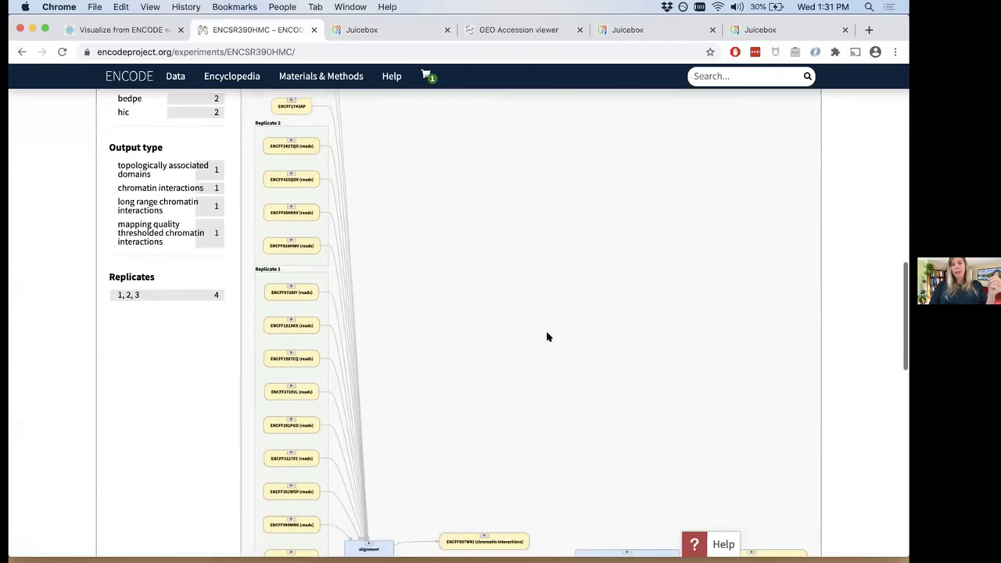
scroll(547, 337, down, 5)
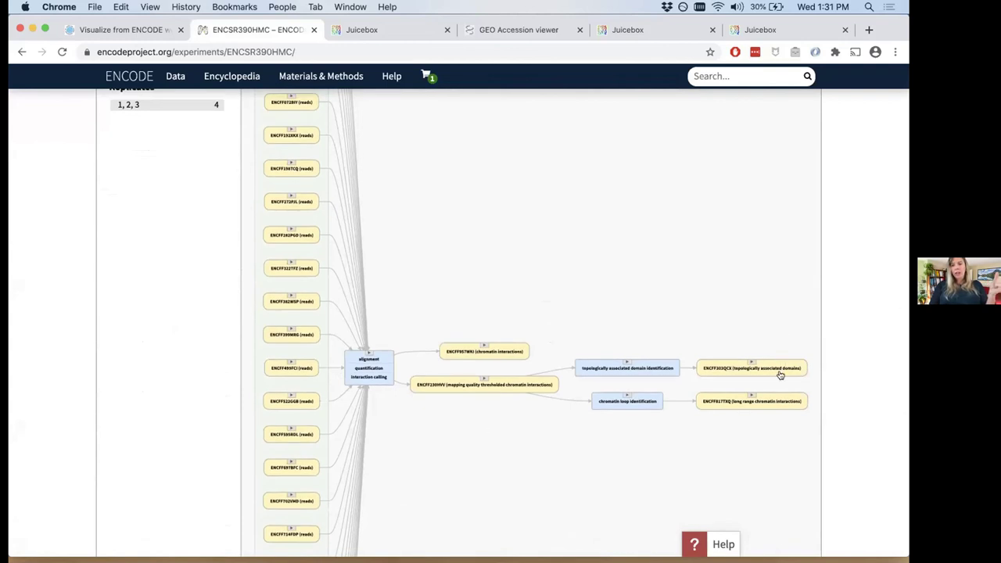
scroll(743, 248, up, 7)
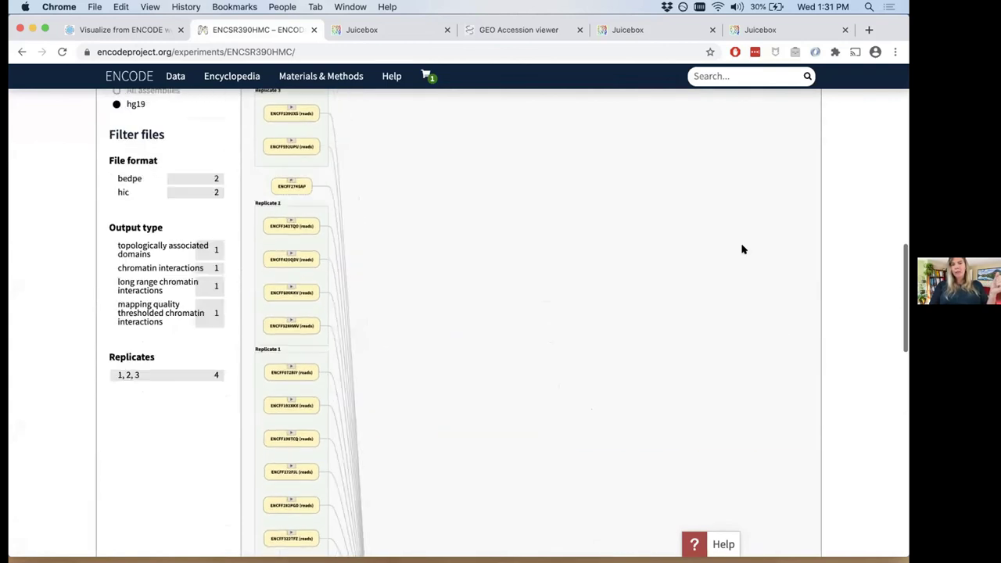
scroll(632, 264, up, 9)
scroll(719, 414, down, 19)
scroll(721, 416, down, 1)
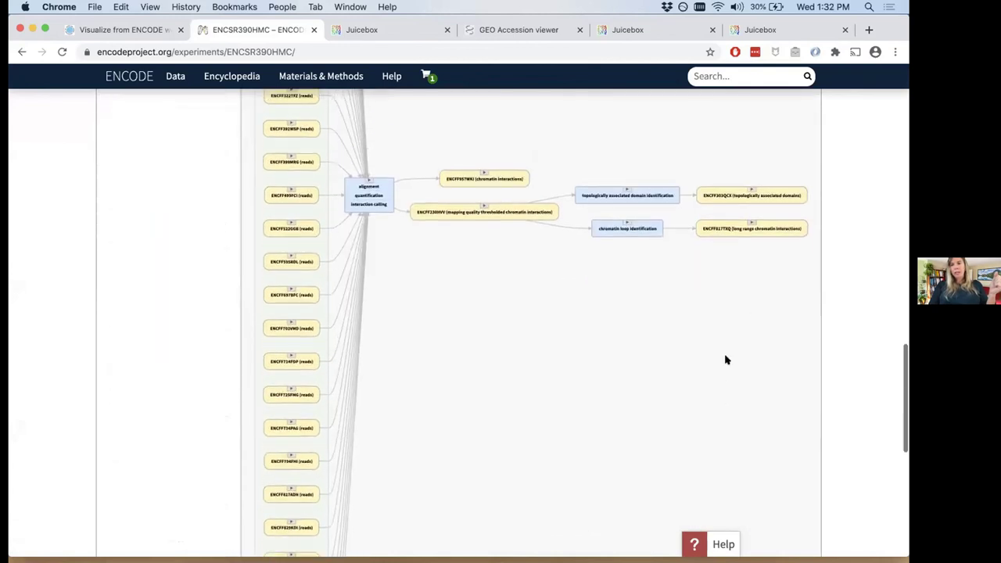
Inspect the details of the ENCFF817TXQ bedpe loop file node
click(766, 230)
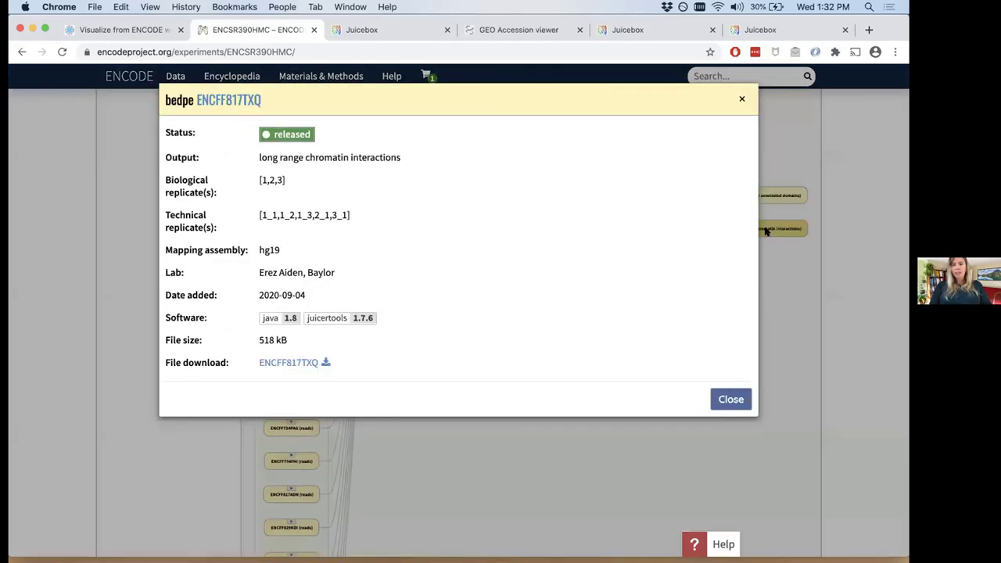
click(288, 364)
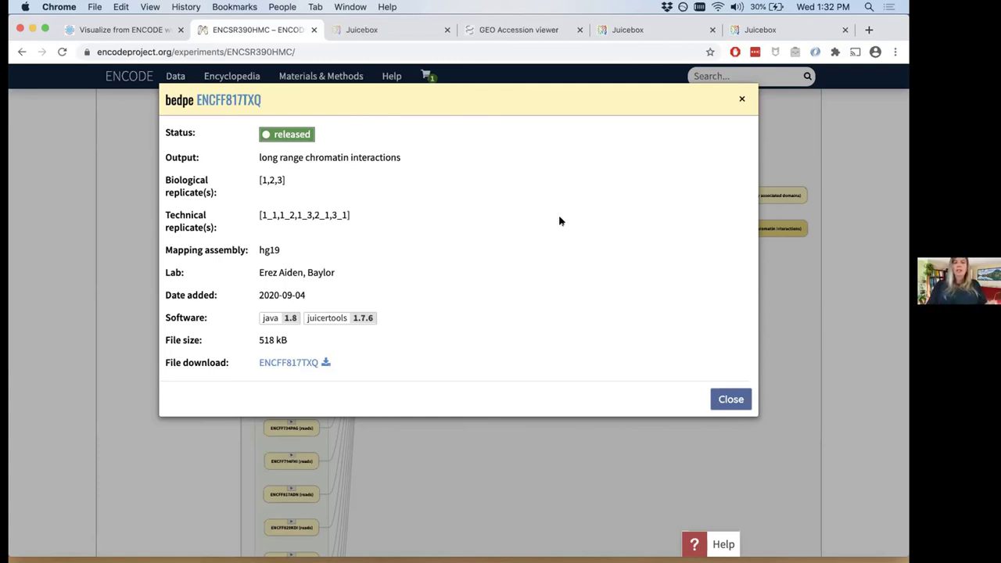
click(743, 399)
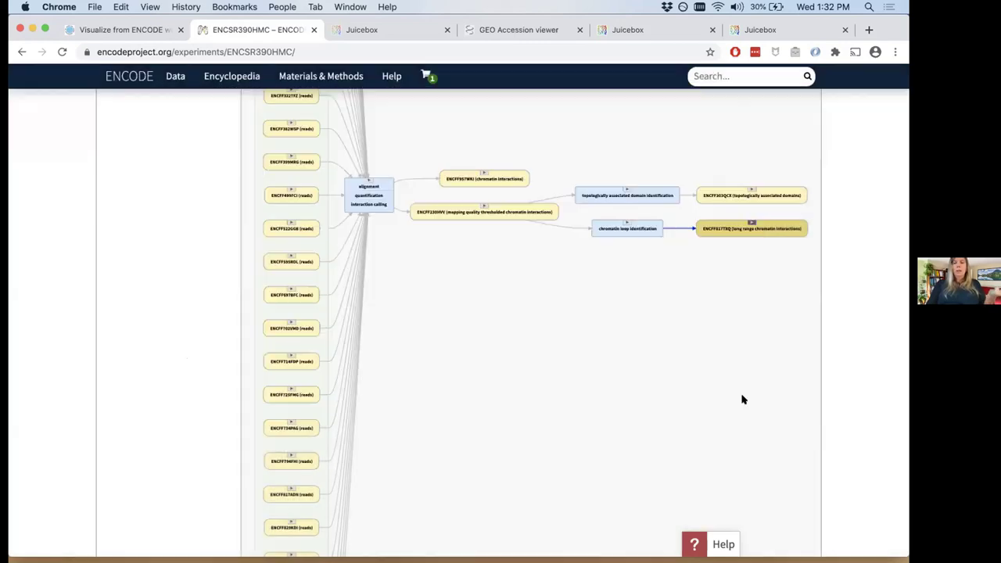
click(727, 229)
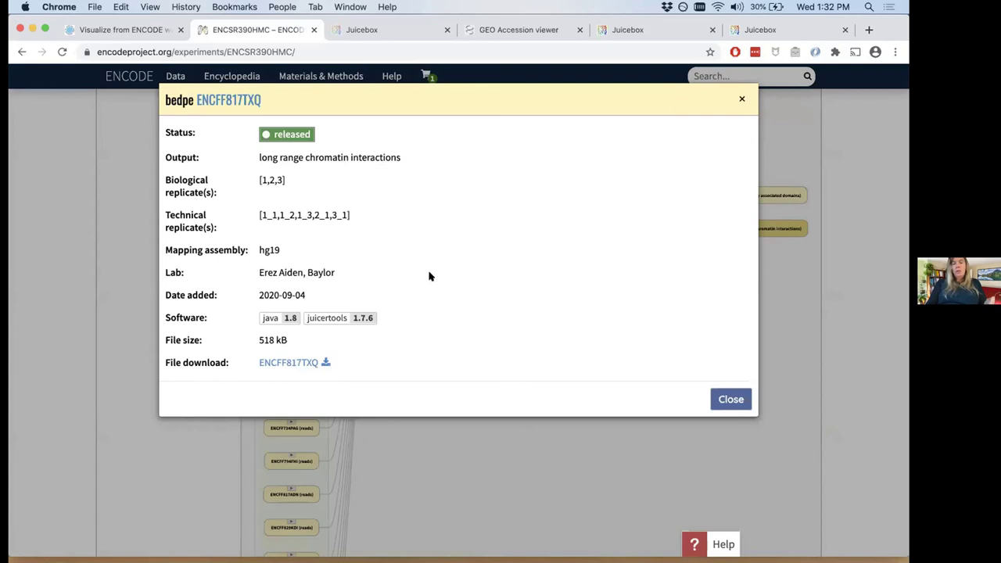
click(728, 400)
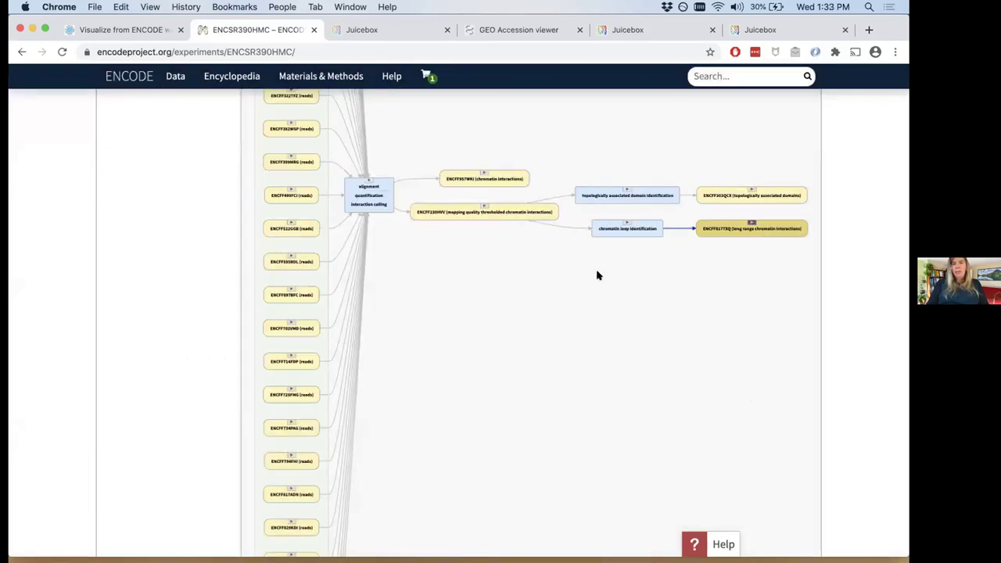
Switch to the Juicebox docs tab and open Practice: Interactive Figure from the sidebar
click(134, 35)
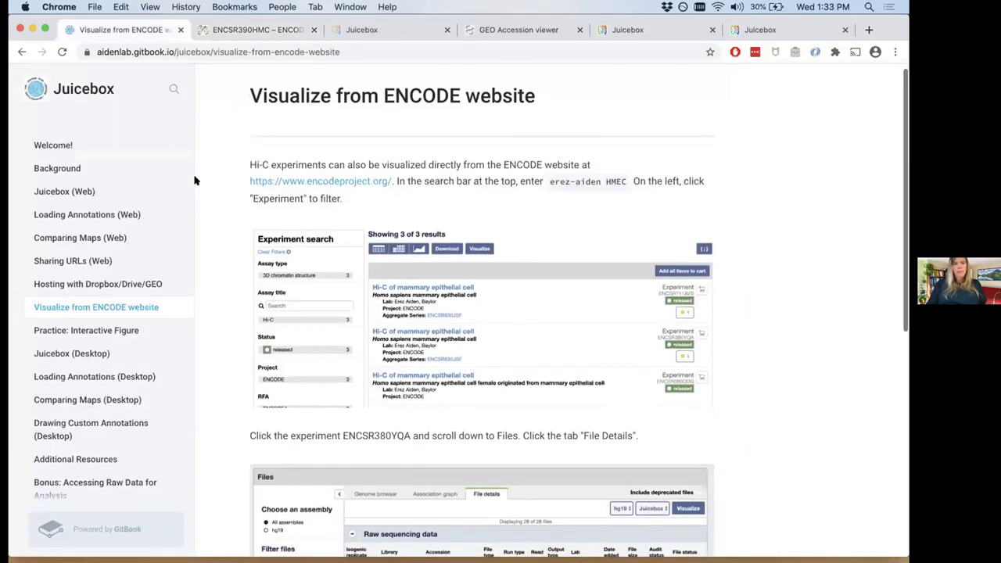
scroll(195, 180, down, 2)
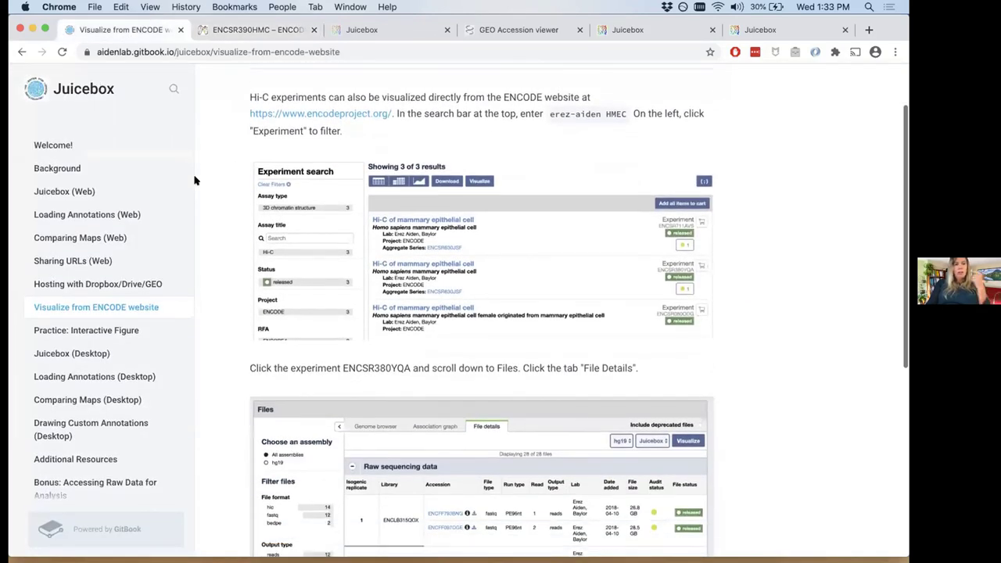
scroll(195, 181, down, 5)
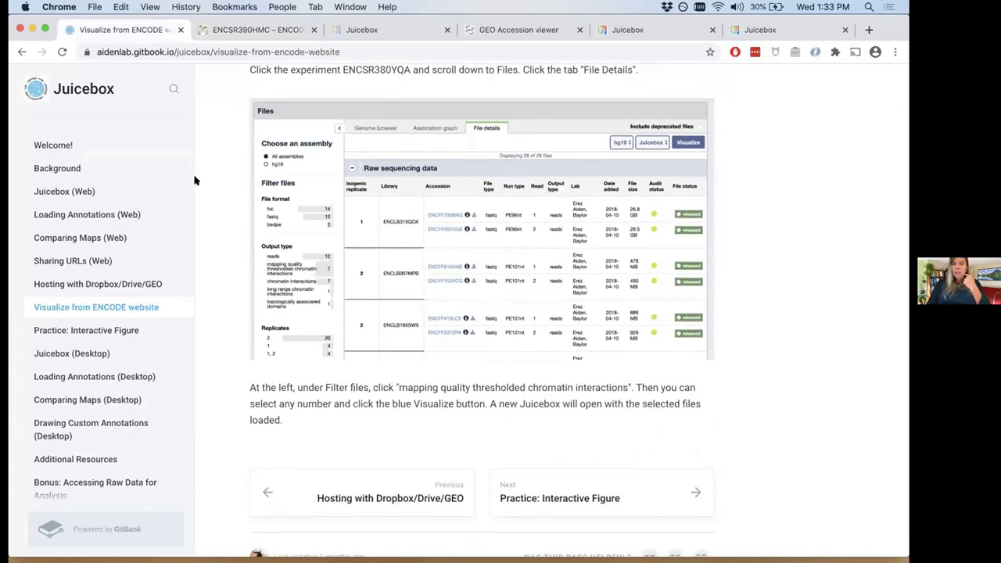
scroll(195, 181, down, 1)
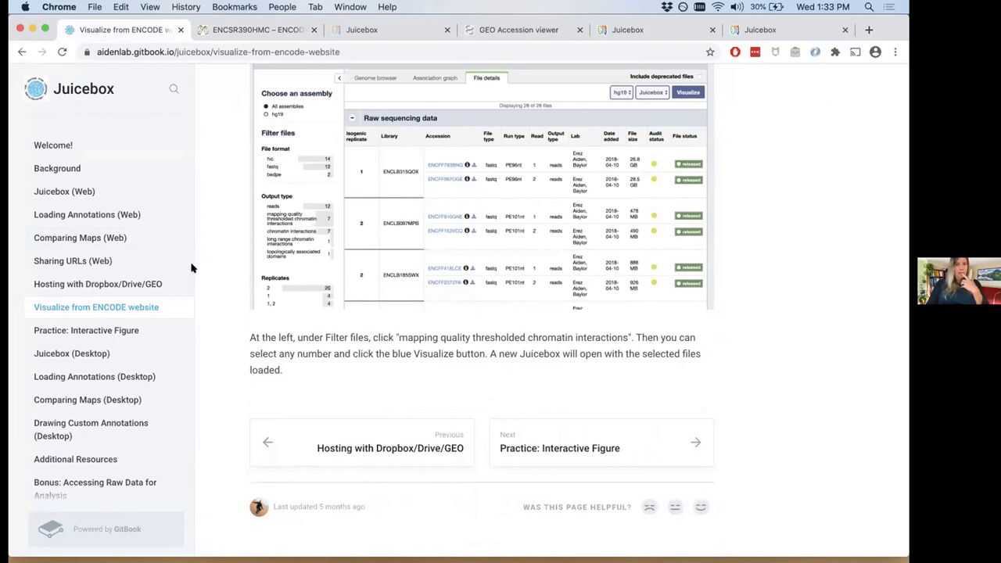
click(134, 330)
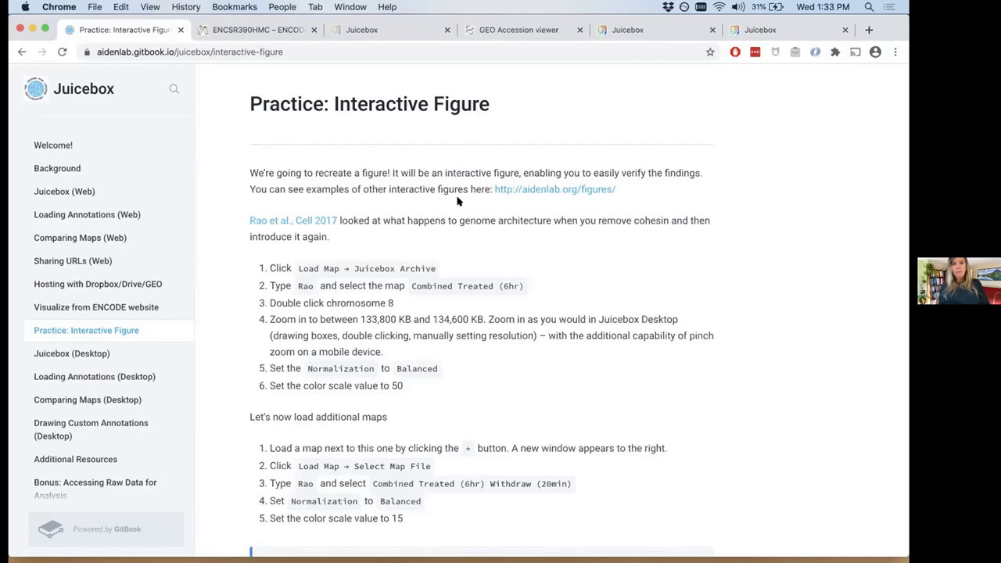
Scroll through the steps for recreating the Rao et al. 2017 cohesin figure
scroll(458, 201, down, 1)
scroll(458, 202, down, 1)
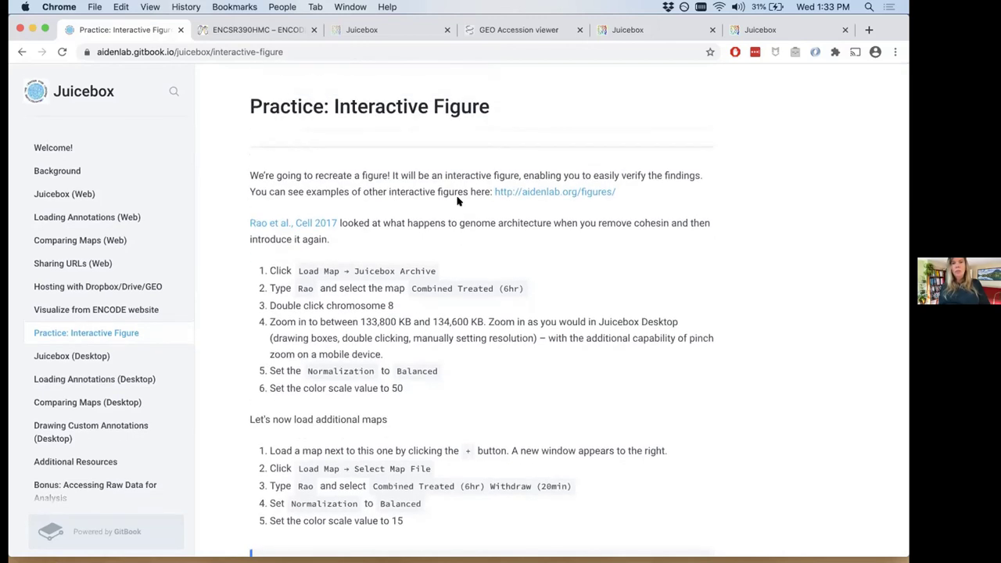
scroll(457, 201, down, 1)
scroll(457, 201, up, 1)
scroll(458, 201, down, 1)
scroll(457, 200, up, 1)
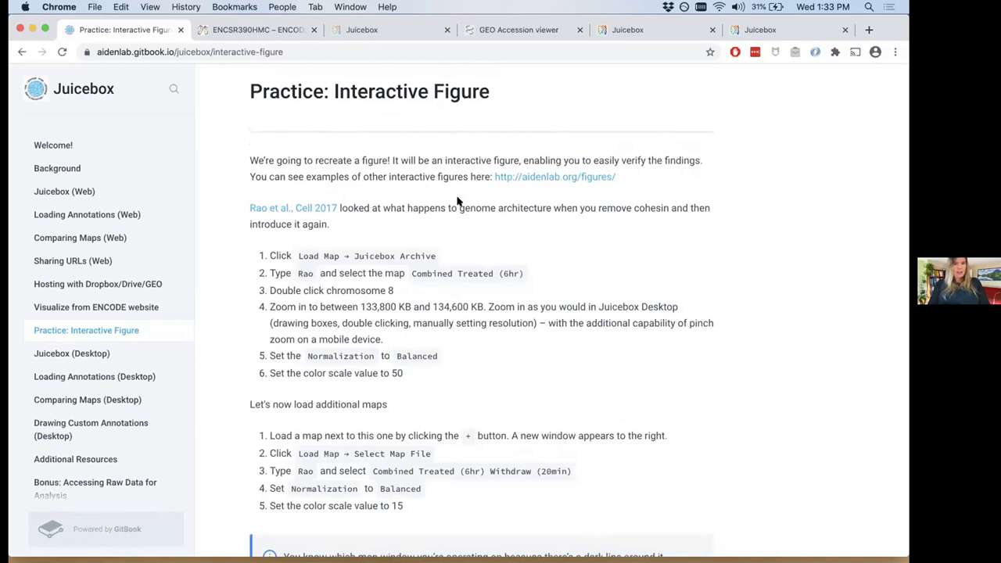
scroll(457, 200, down, 1)
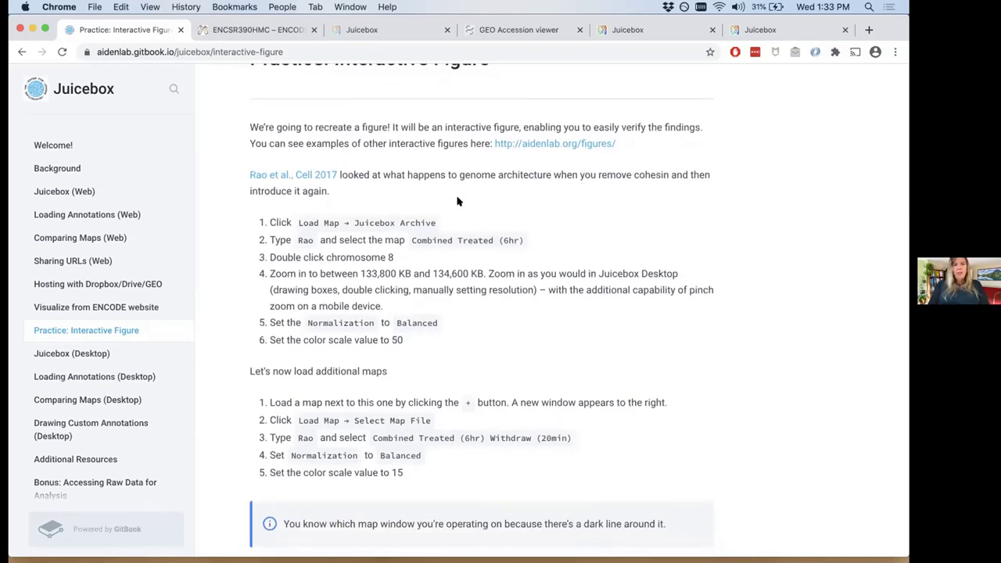
scroll(458, 201, up, 1)
scroll(457, 201, down, 1)
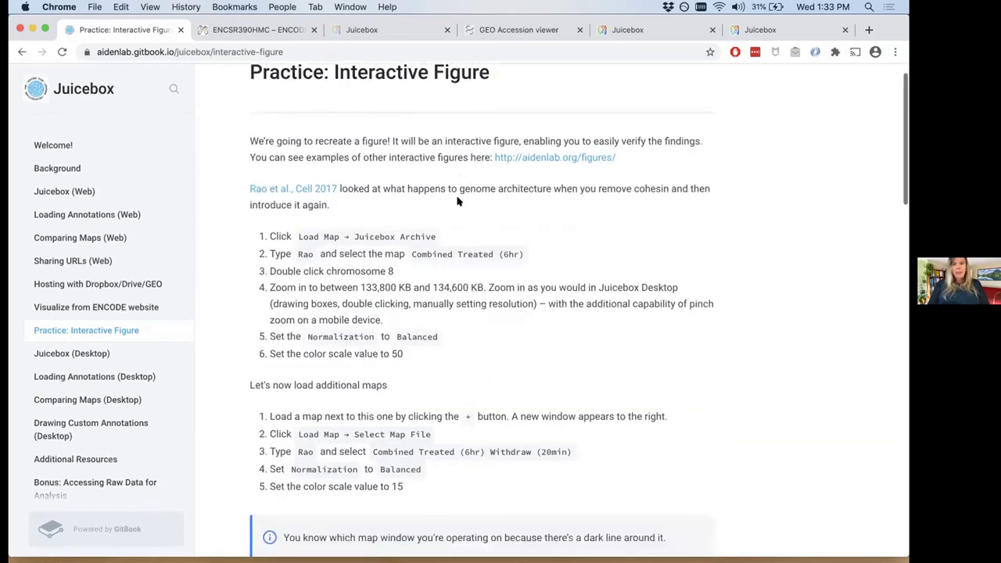
scroll(457, 201, up, 1)
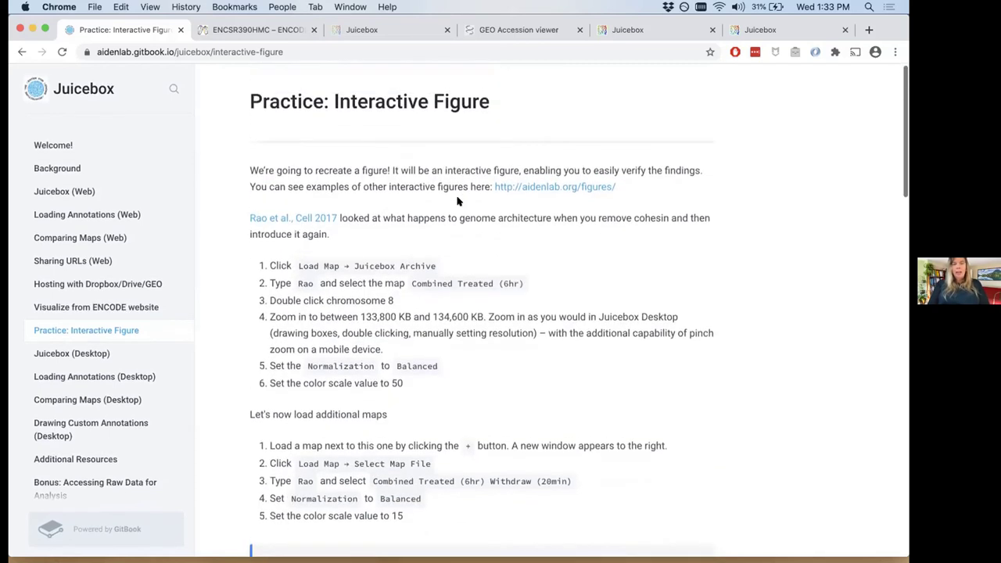
Open the aidenlab.org/figures/ page in a new tab, glance back at the instructions, and return
click(551, 193)
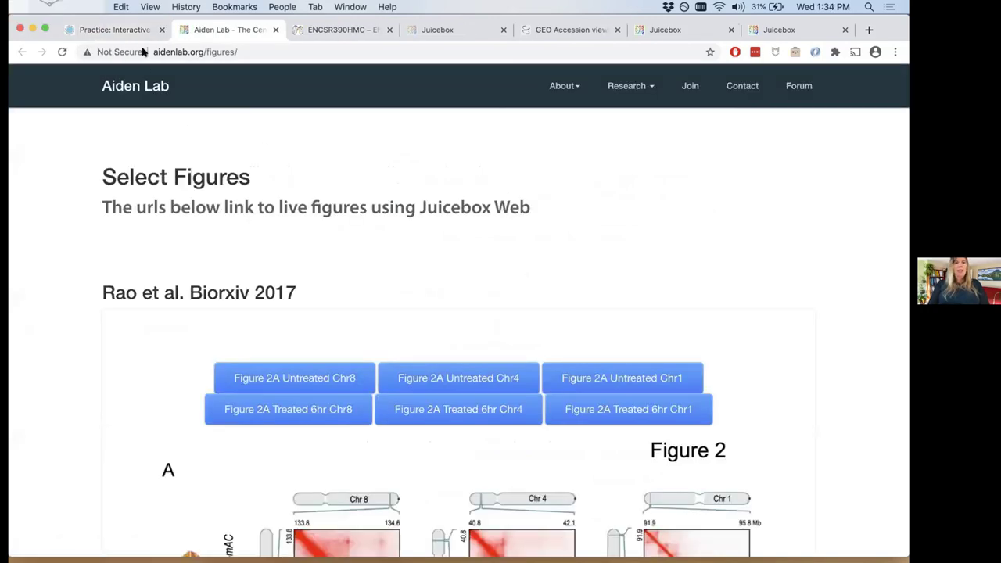
click(115, 29)
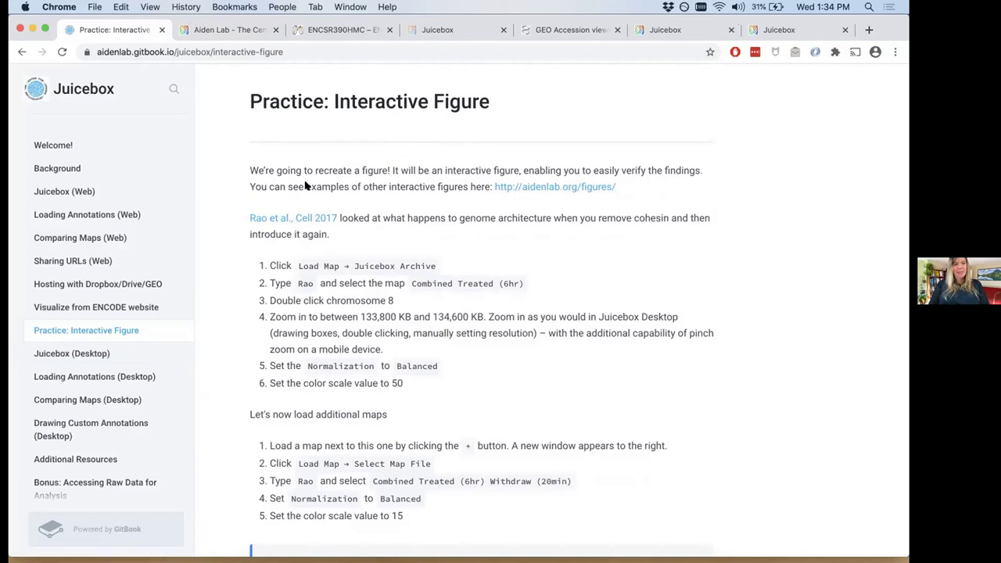
click(231, 30)
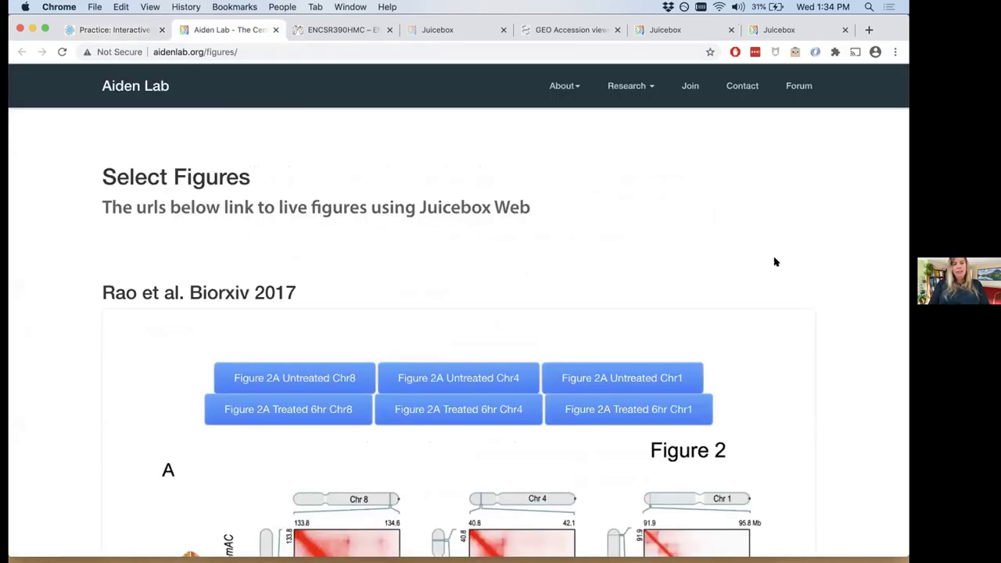
Scroll through the Rao et al. Biorxiv 2017 Figure 2A and 3A interactive figure links
scroll(775, 261, down, 5)
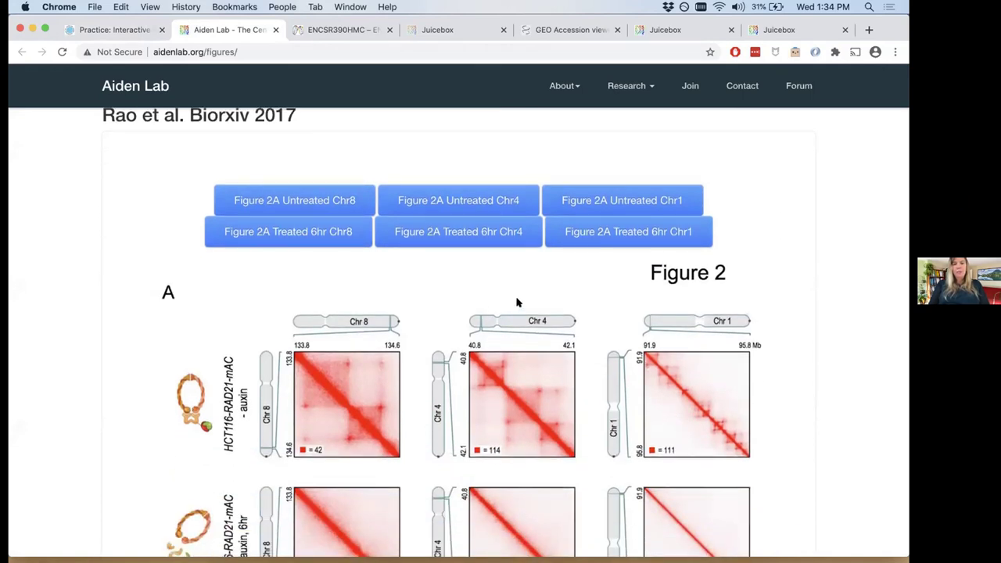
scroll(516, 303, down, 4)
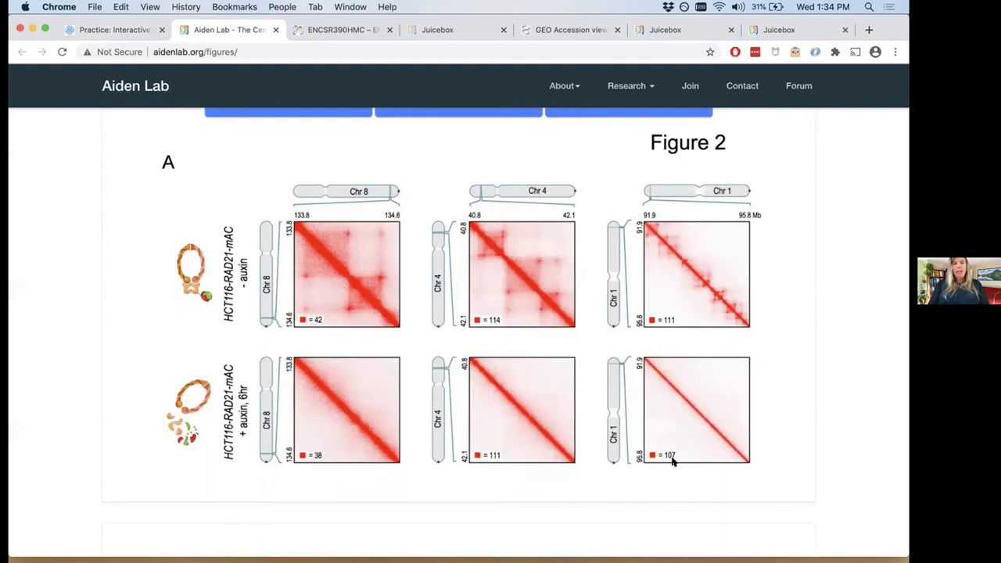
scroll(671, 461, down, 7)
scroll(671, 461, up, 3)
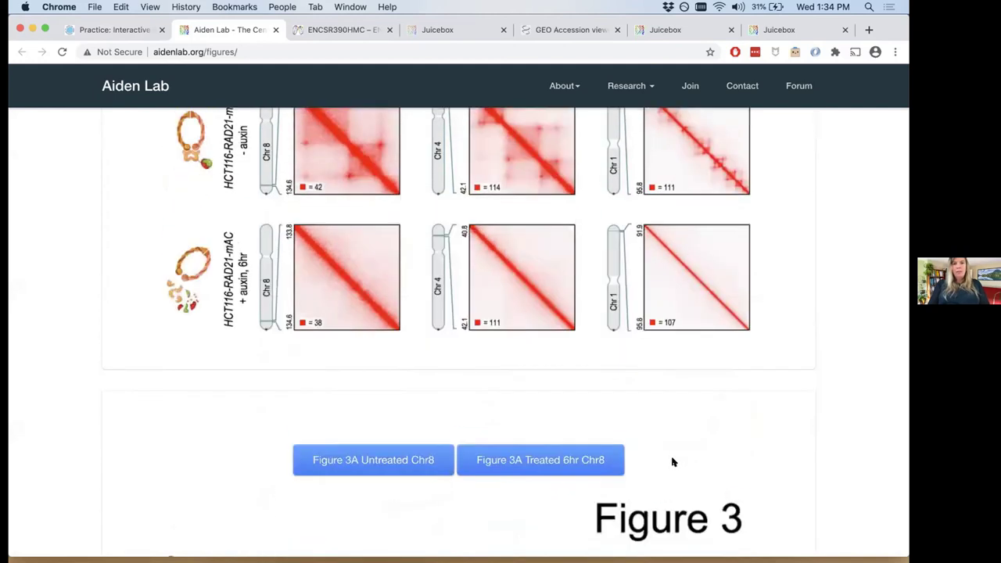
scroll(672, 461, up, 8)
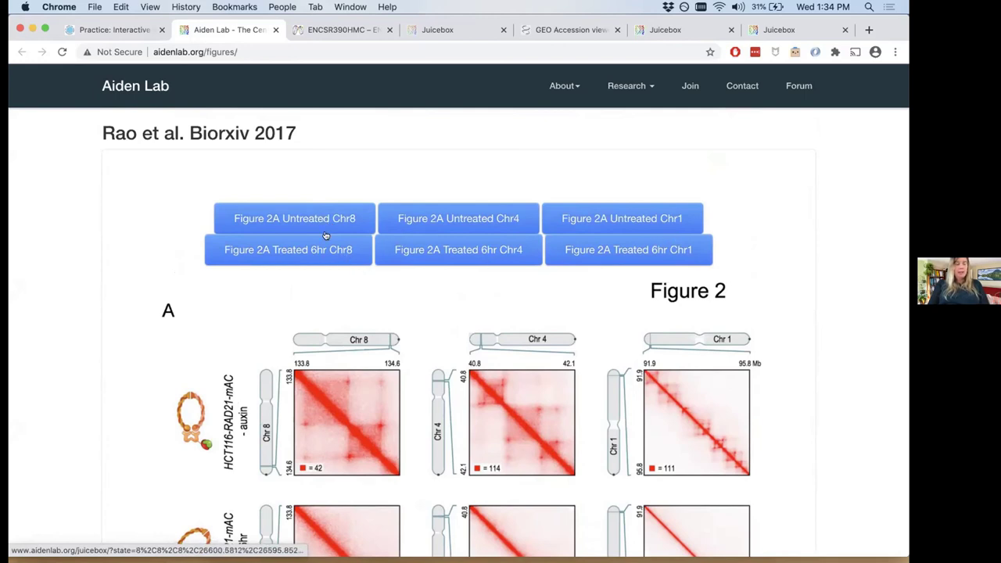
scroll(485, 310, down, 10)
scroll(485, 311, down, 15)
scroll(485, 310, up, 15)
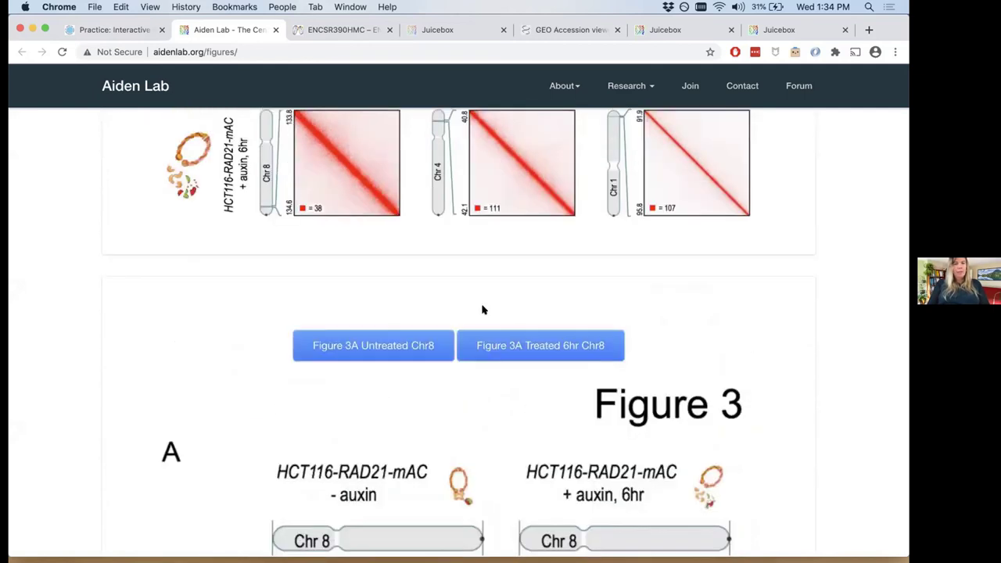
scroll(485, 311, up, 15)
click(315, 380)
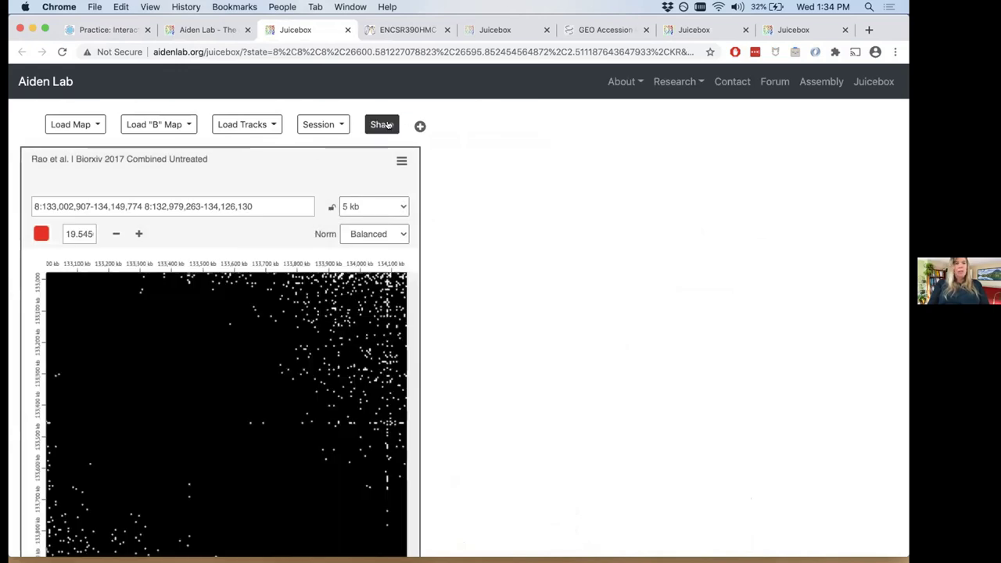
click(115, 234)
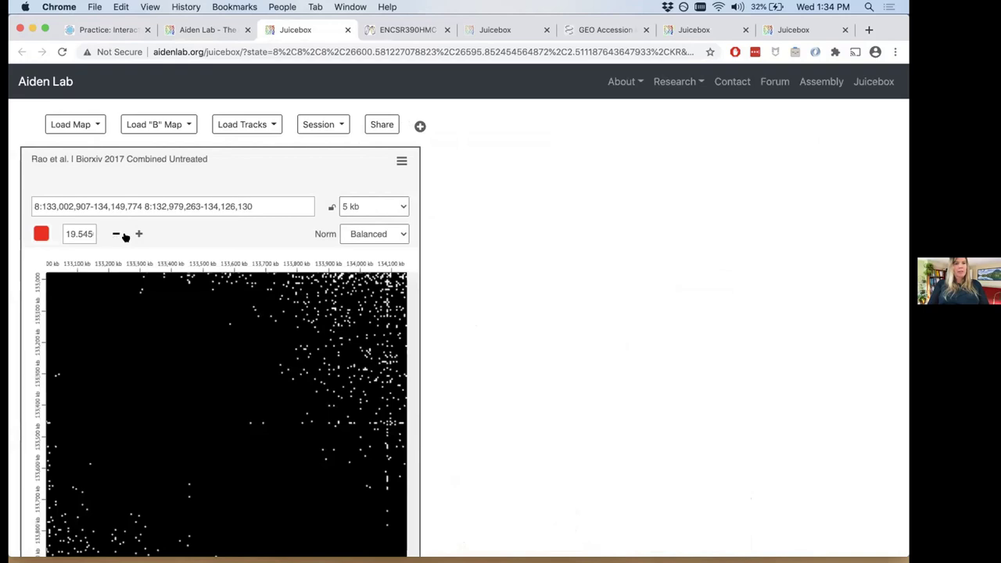
click(347, 30)
scroll(480, 286, down, 2)
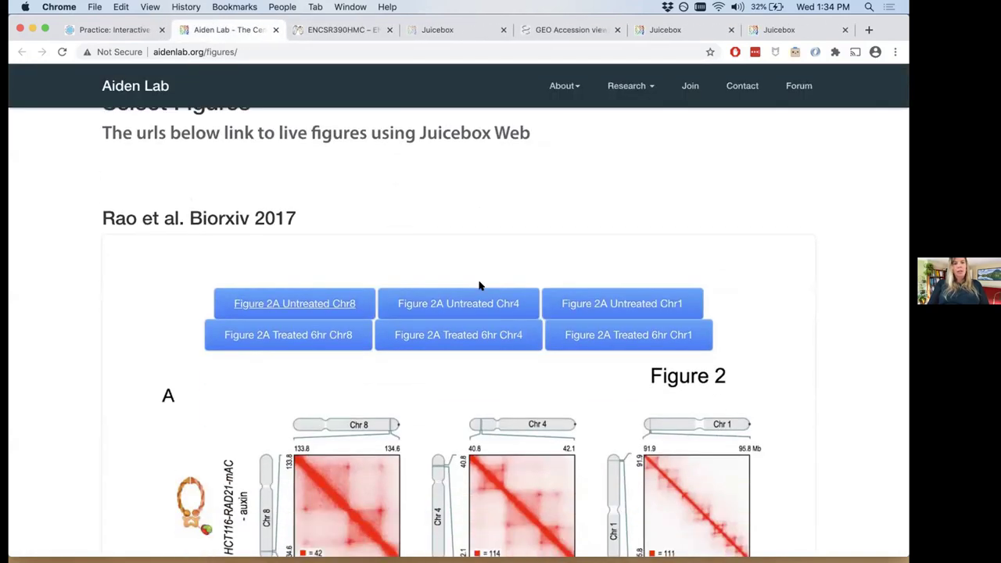
scroll(440, 248, up, 2)
scroll(566, 304, down, 4)
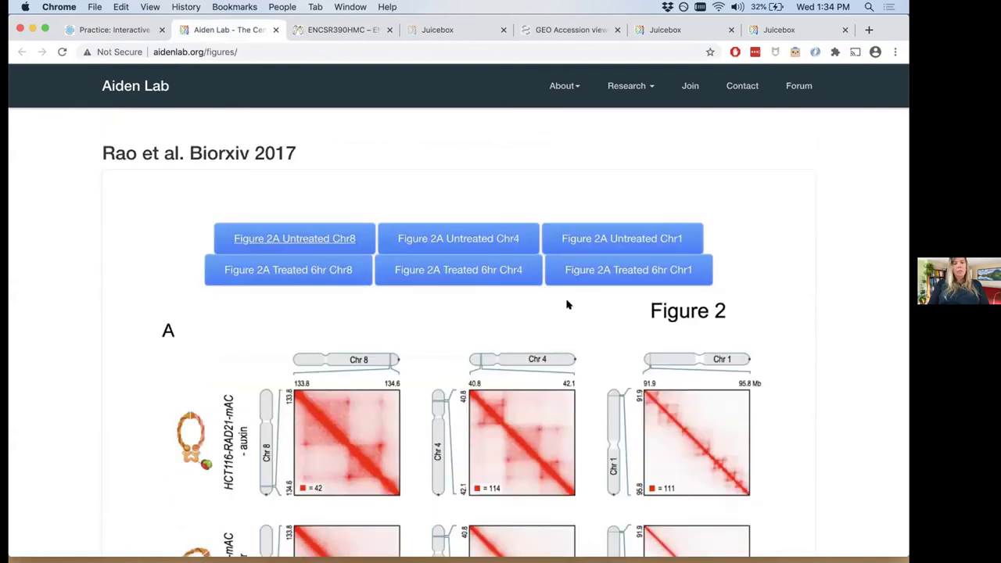
scroll(552, 287, down, 3)
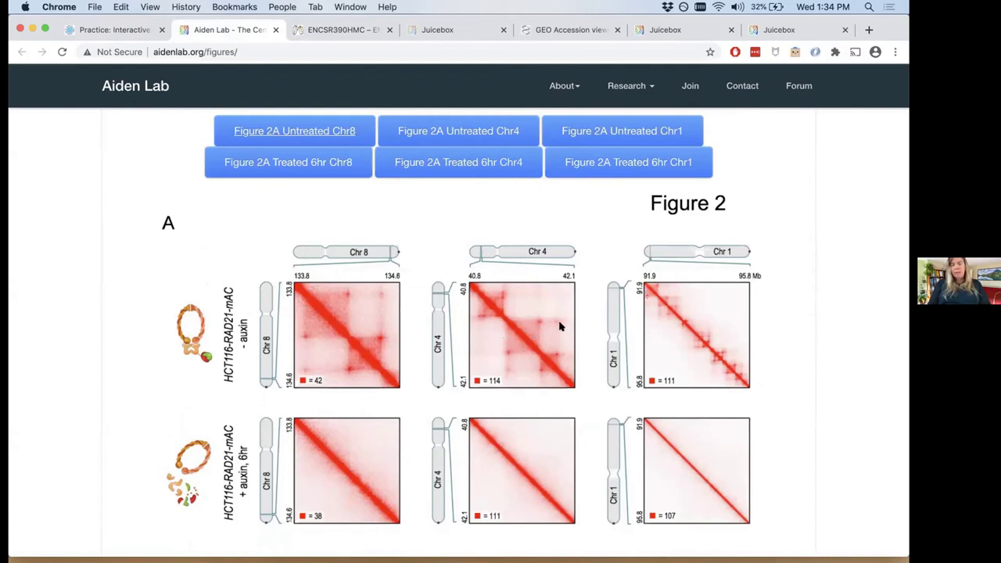
scroll(620, 327, down, 2)
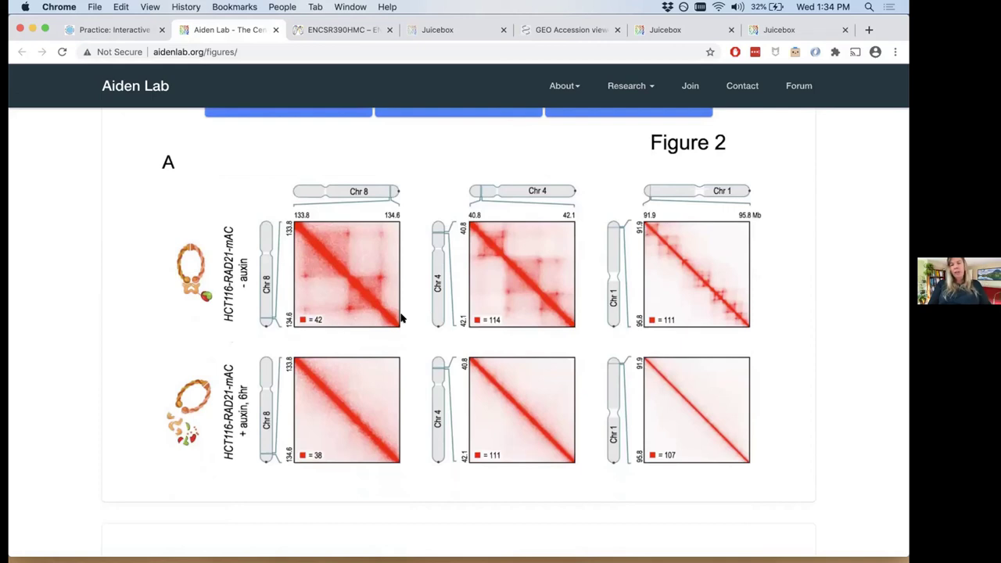
scroll(401, 300, up, 1)
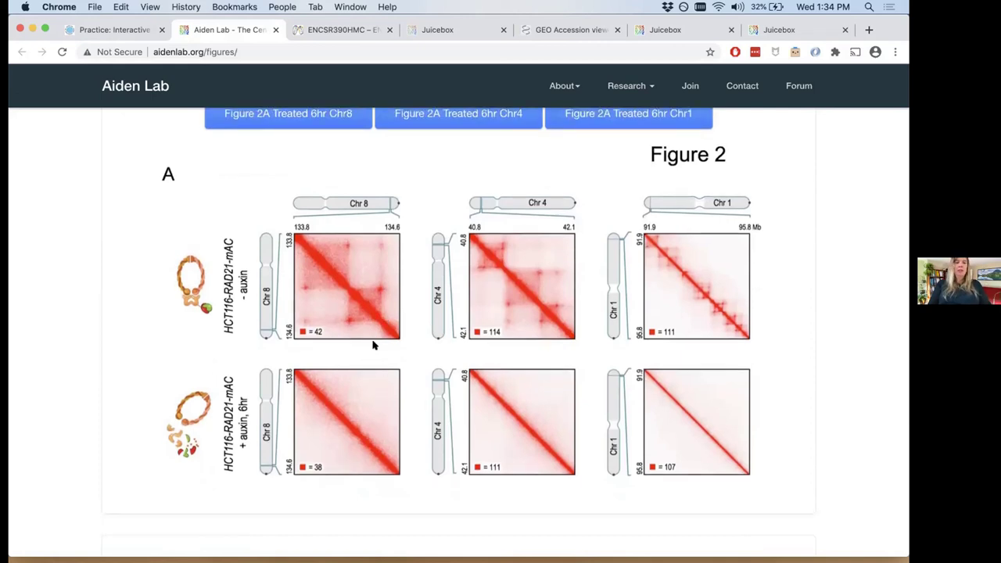
scroll(404, 354, up, 2)
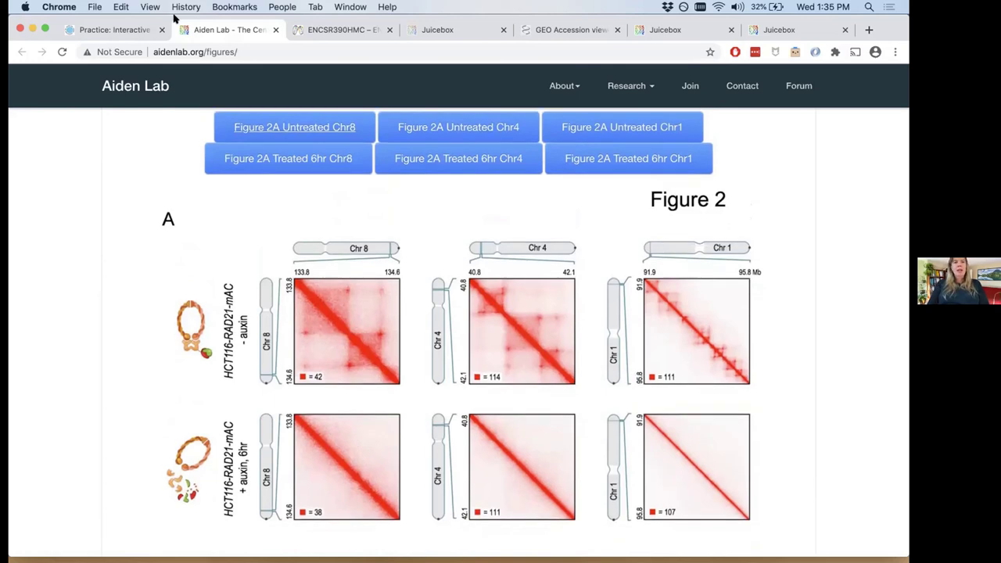
click(129, 30)
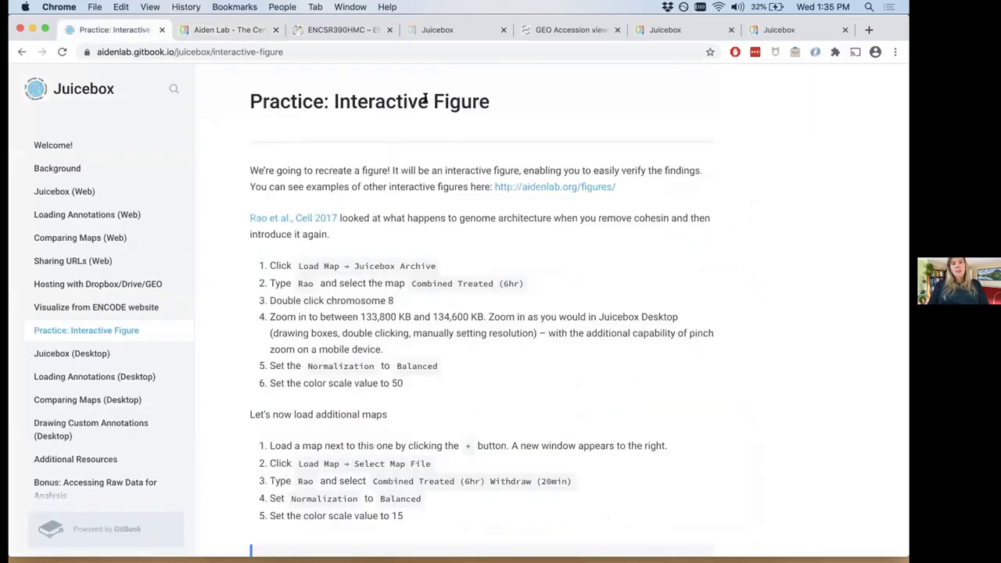
click(215, 30)
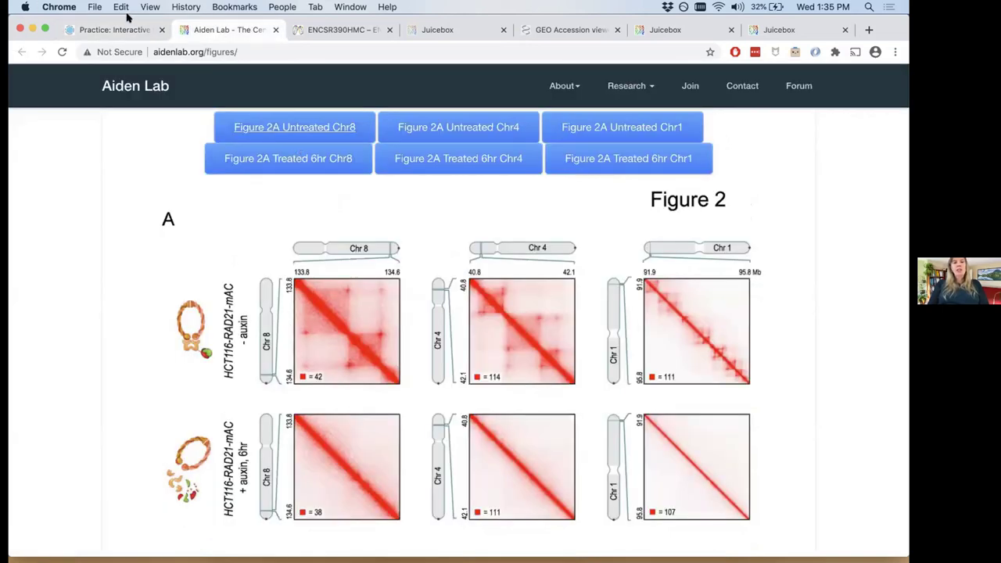
scroll(351, 196, up, 2)
scroll(350, 203, down, 3)
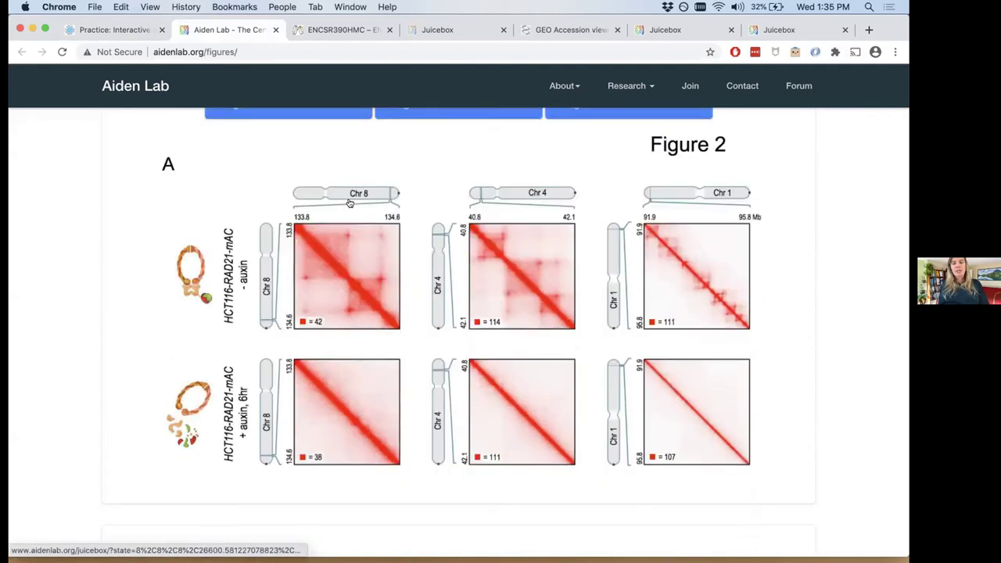
scroll(350, 203, down, 4)
scroll(547, 234, up, 2)
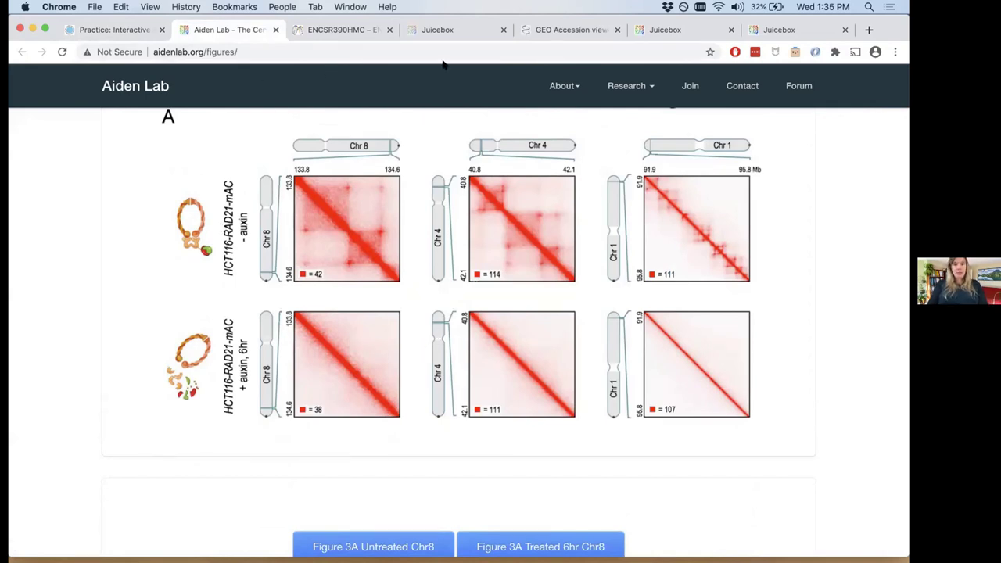
scroll(338, 265, up, 2)
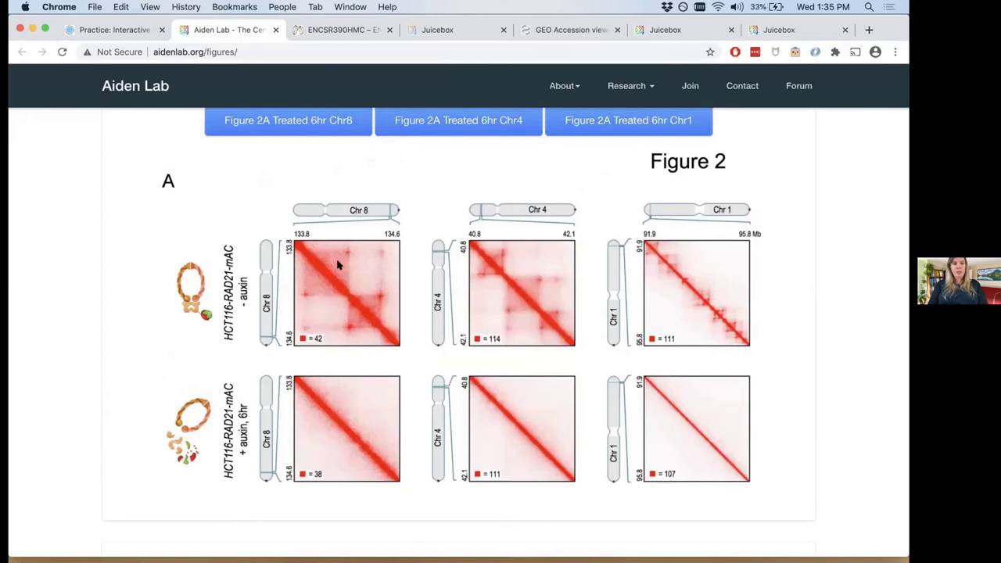
scroll(338, 265, down, 3)
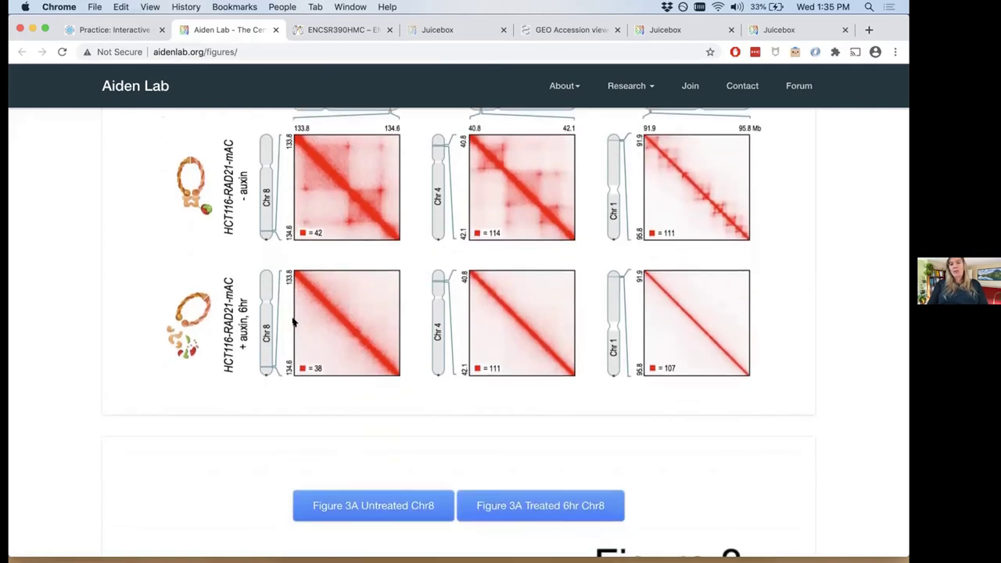
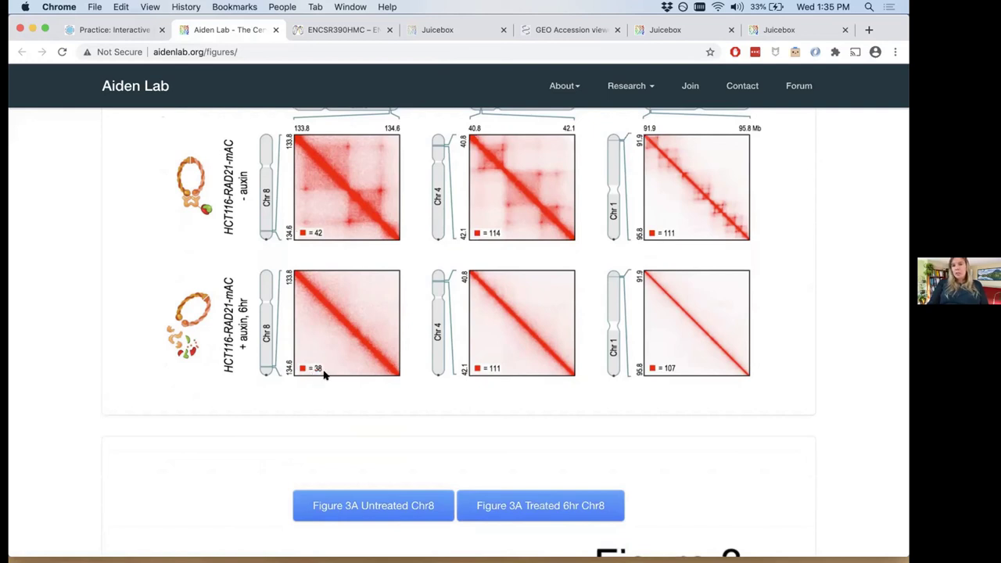
Look over the Figure 2 heat maps, then switch to the Practice: Interactive Figure tab
scroll(442, 391, up, 2)
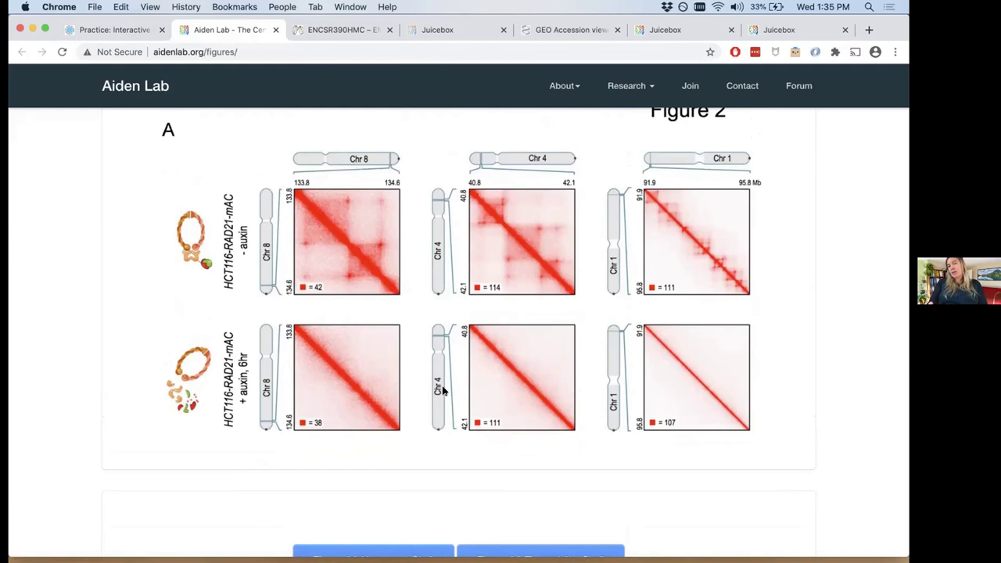
scroll(442, 391, down, 3)
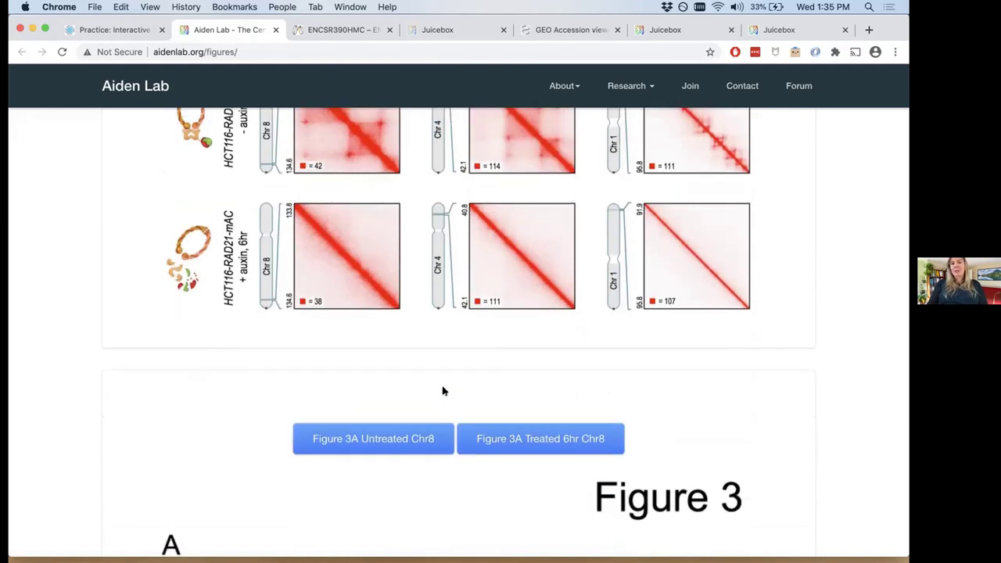
scroll(442, 390, down, 6)
scroll(441, 391, up, 9)
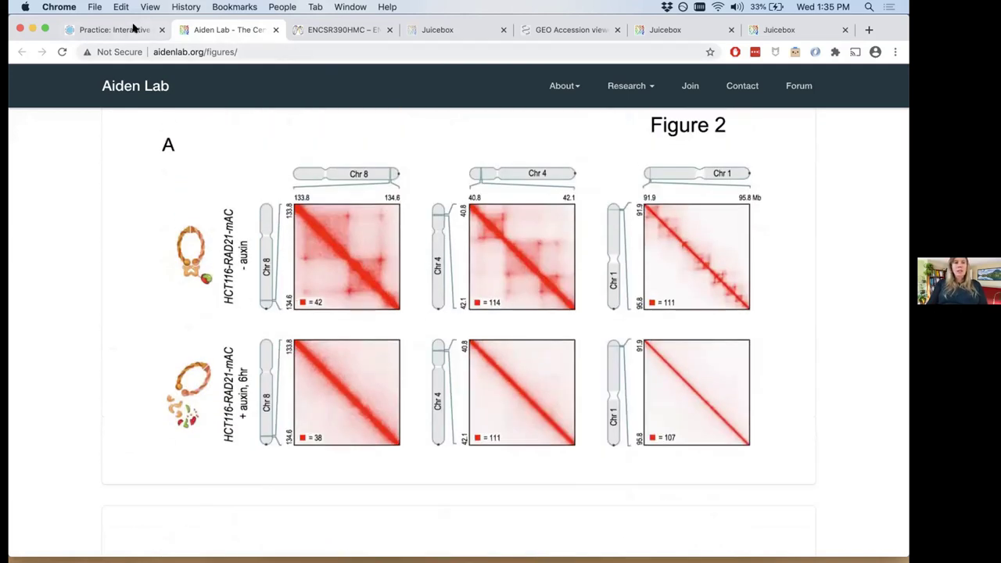
click(133, 29)
scroll(414, 294, down, 2)
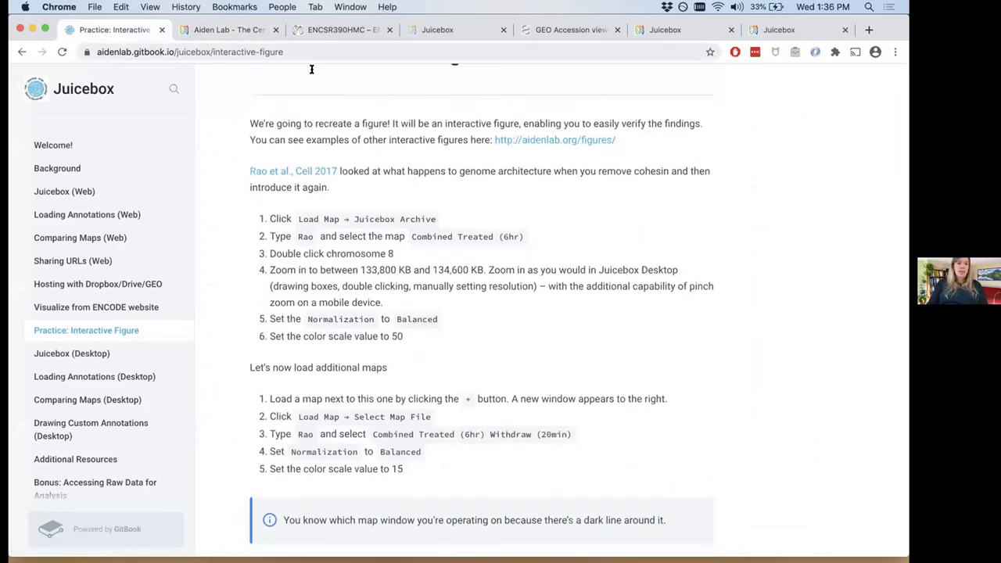
scroll(446, 287, down, 5)
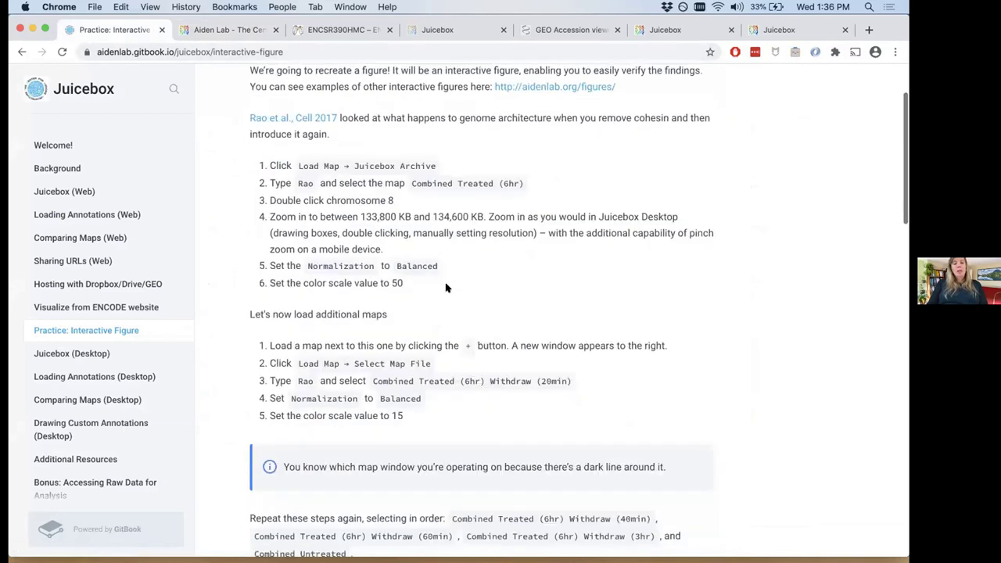
scroll(446, 294, down, 6)
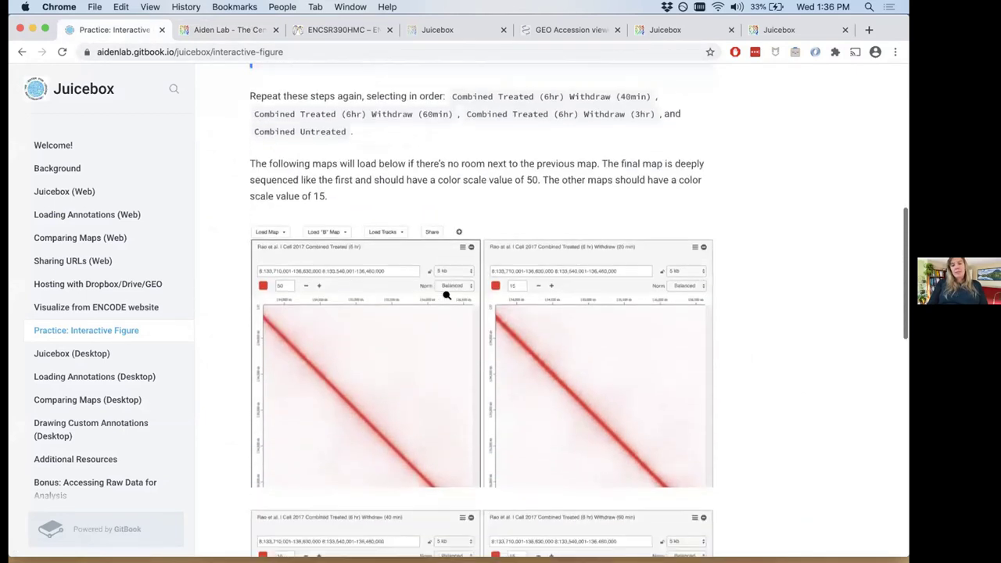
scroll(445, 295, down, 8)
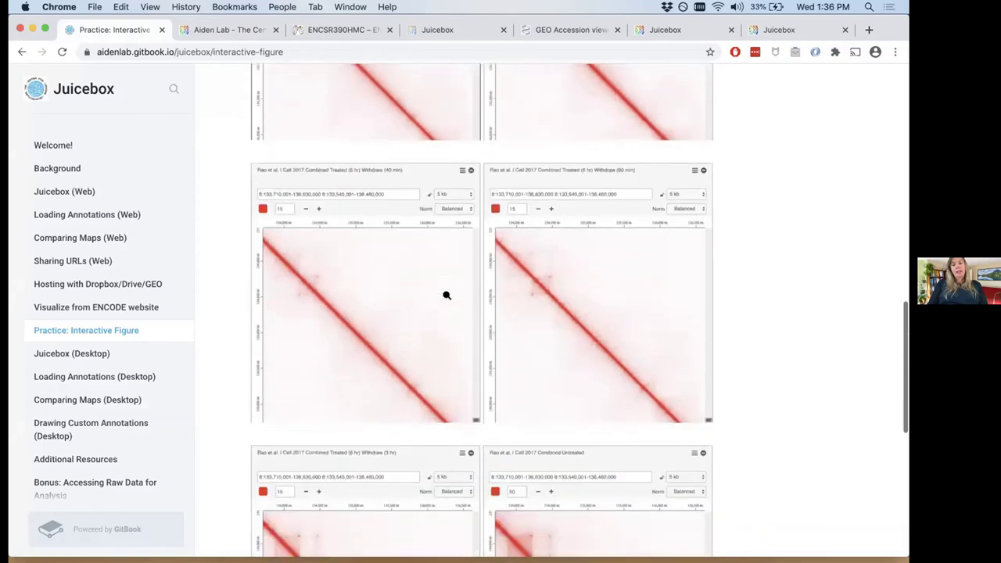
scroll(446, 298, up, 15)
scroll(445, 297, up, 5)
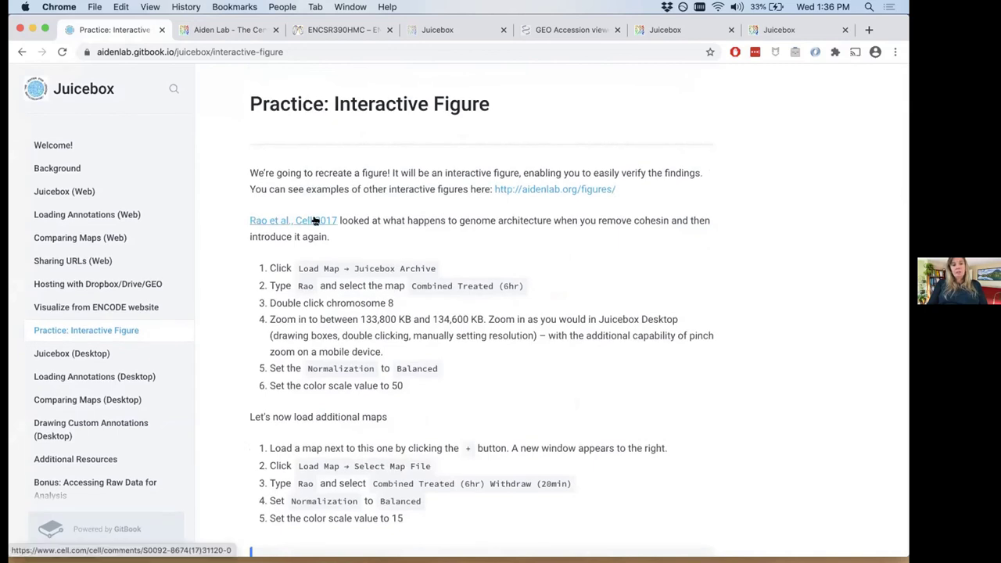
scroll(580, 422, down, 8)
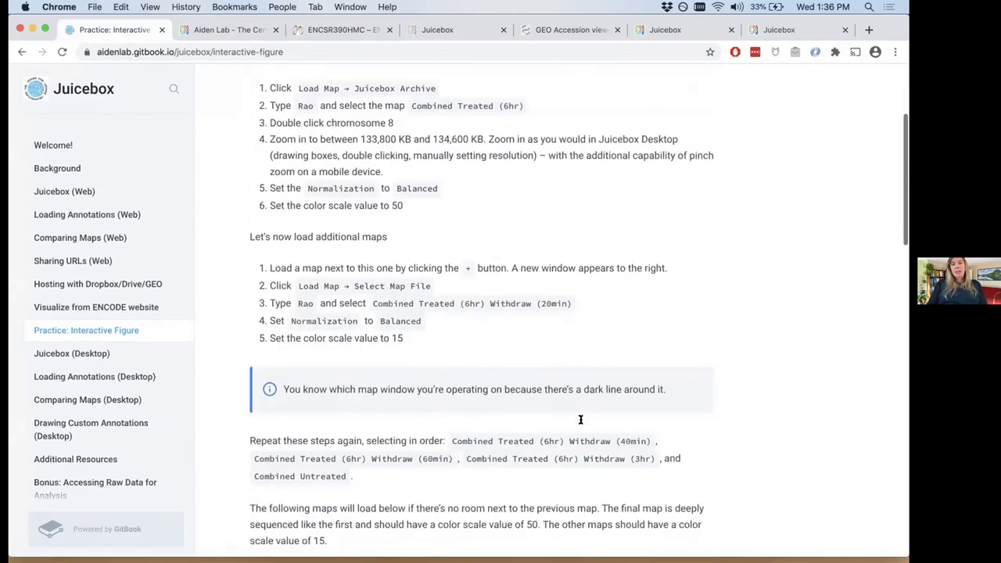
scroll(517, 452, down, 6)
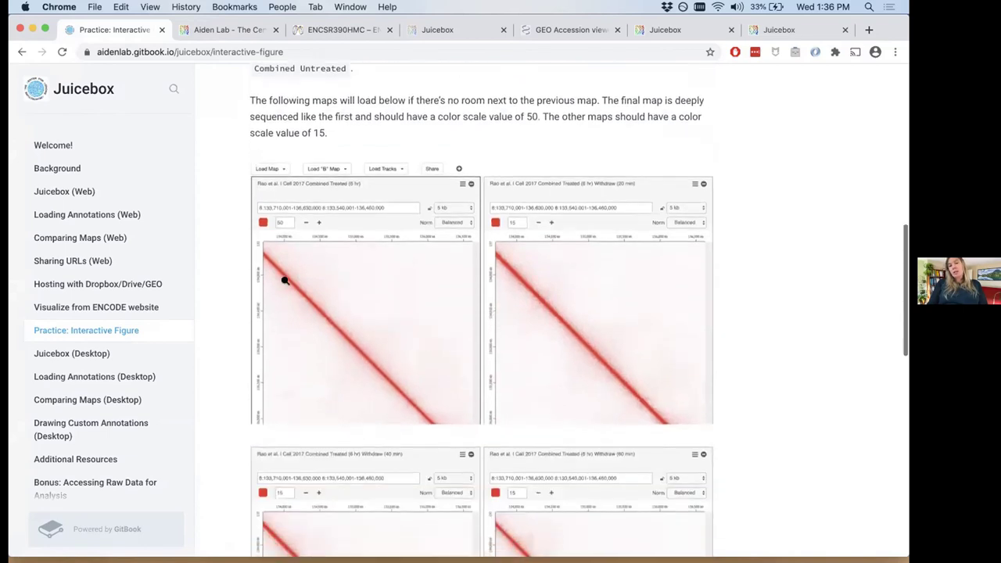
scroll(542, 319, down, 3)
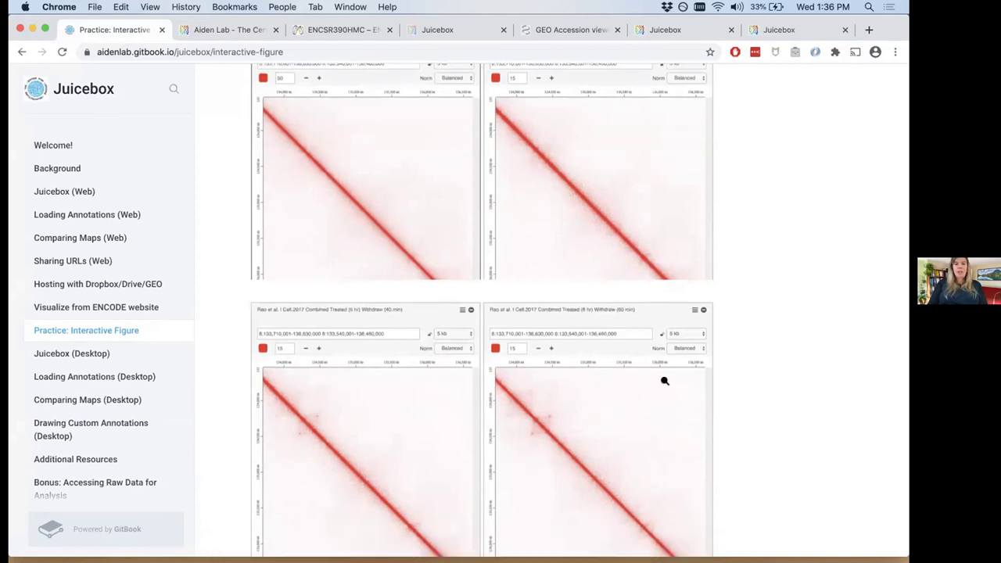
scroll(665, 381, down, 3)
scroll(665, 380, down, 3)
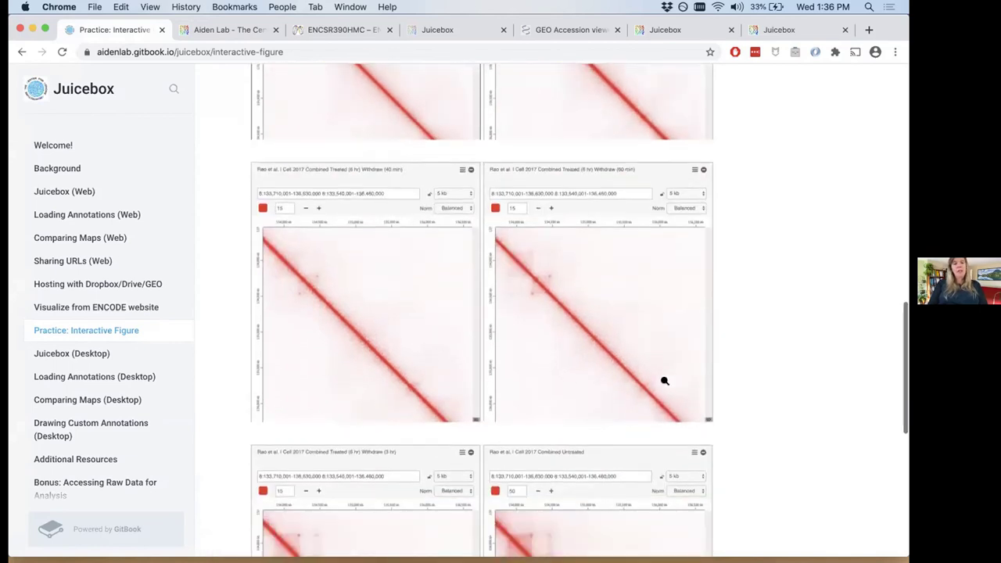
scroll(665, 381, up, 10)
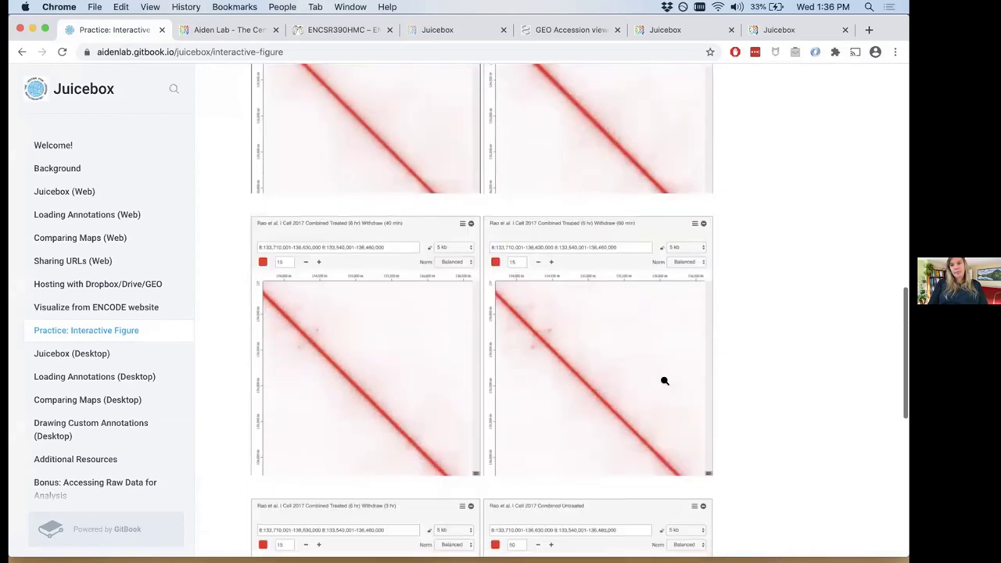
scroll(663, 385, up, 10)
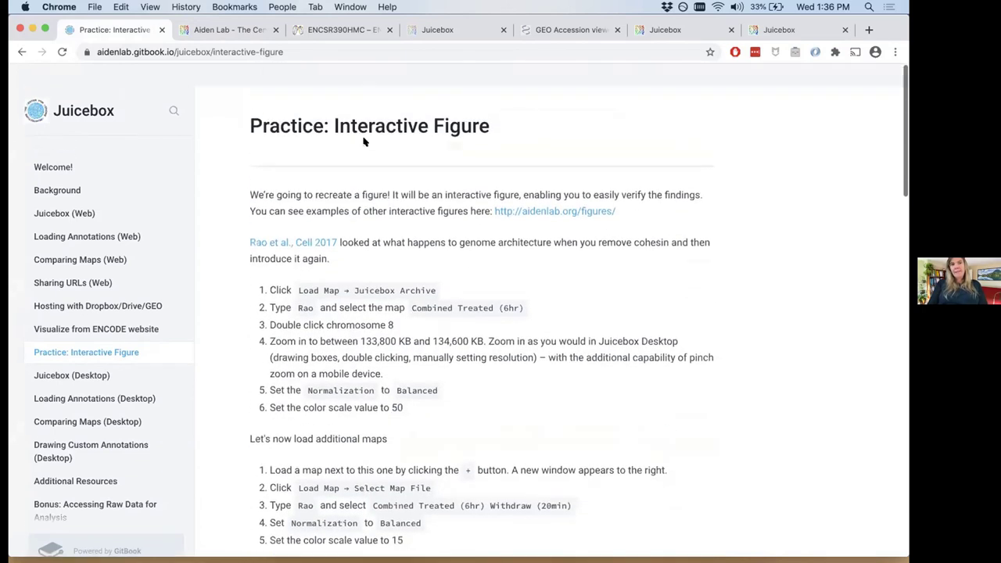
Open the Figure 2A Untreated Chr8 live map from the Aiden Lab figures page
click(223, 29)
scroll(395, 148, up, 5)
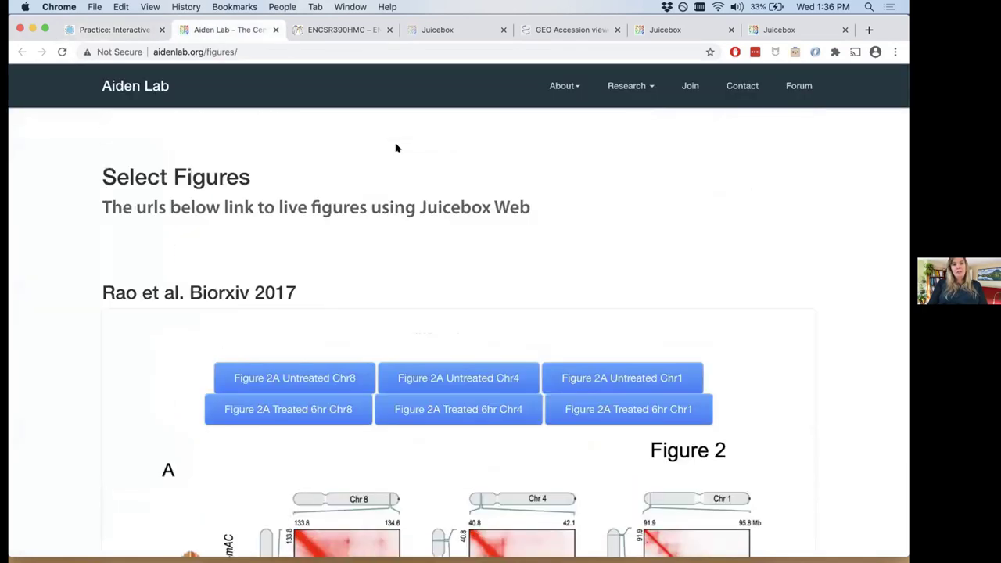
click(302, 381)
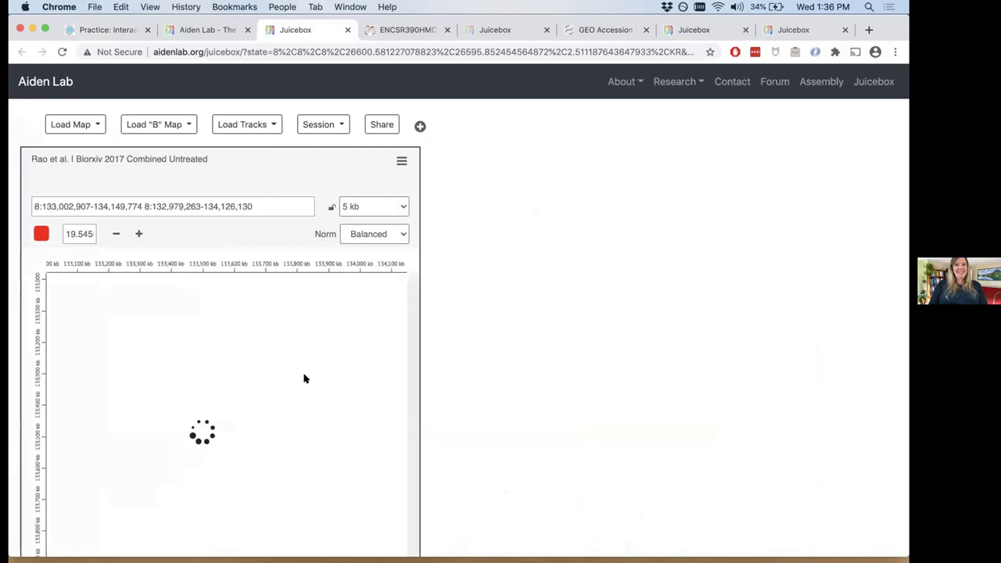
Shade the untreated chr8 contact map red from the colour swatch
click(42, 233)
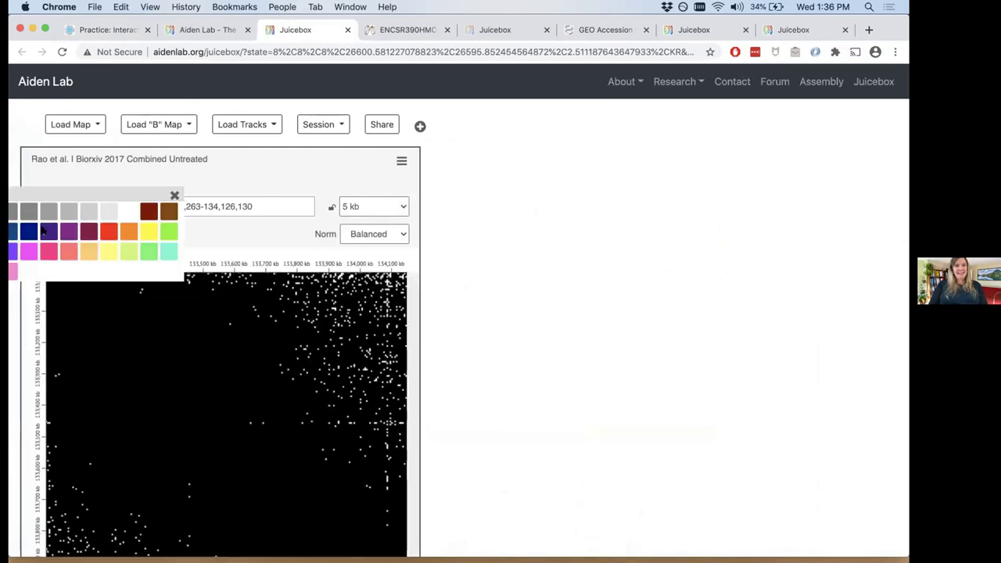
click(173, 196)
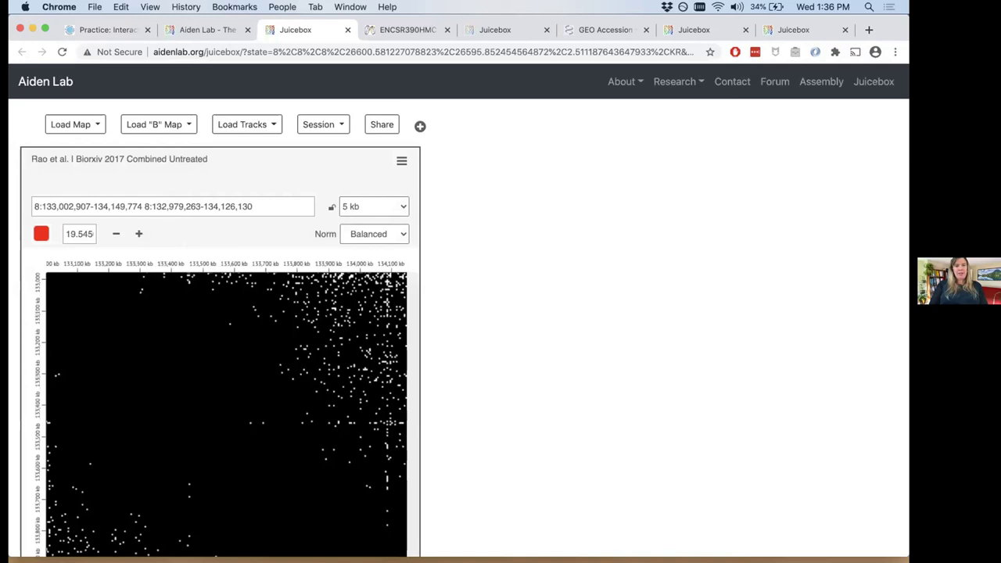
click(37, 236)
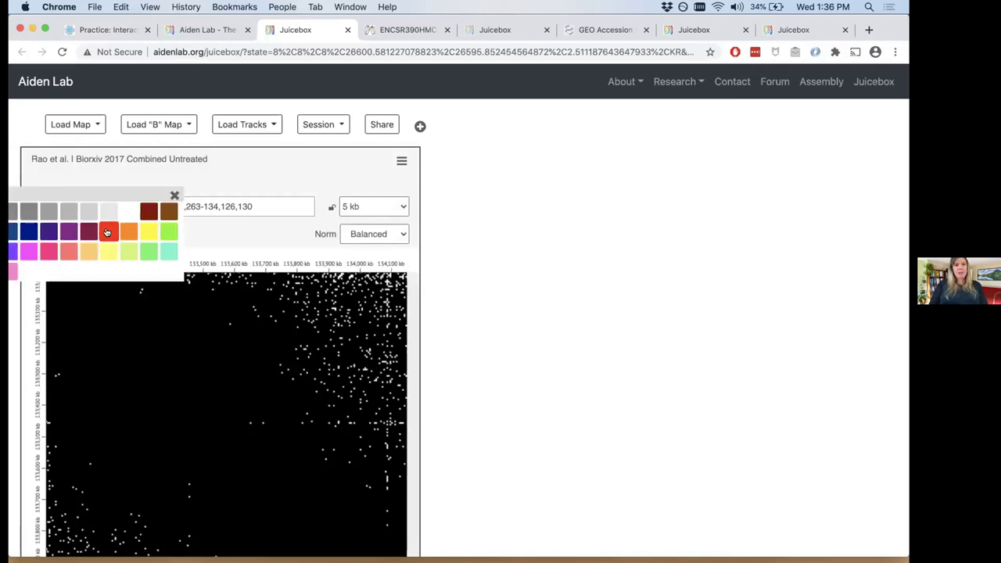
click(107, 232)
click(534, 300)
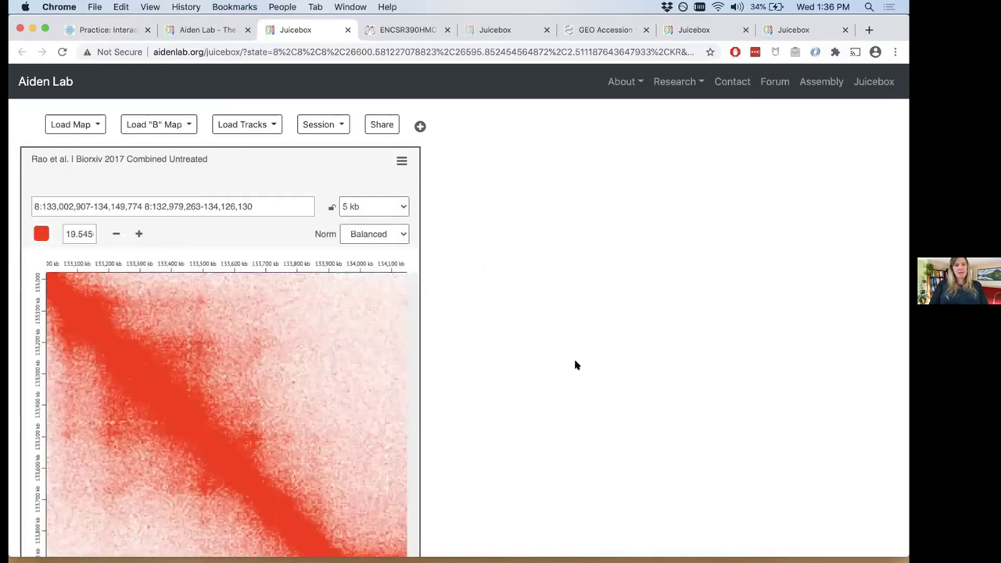
scroll(574, 365, down, 5)
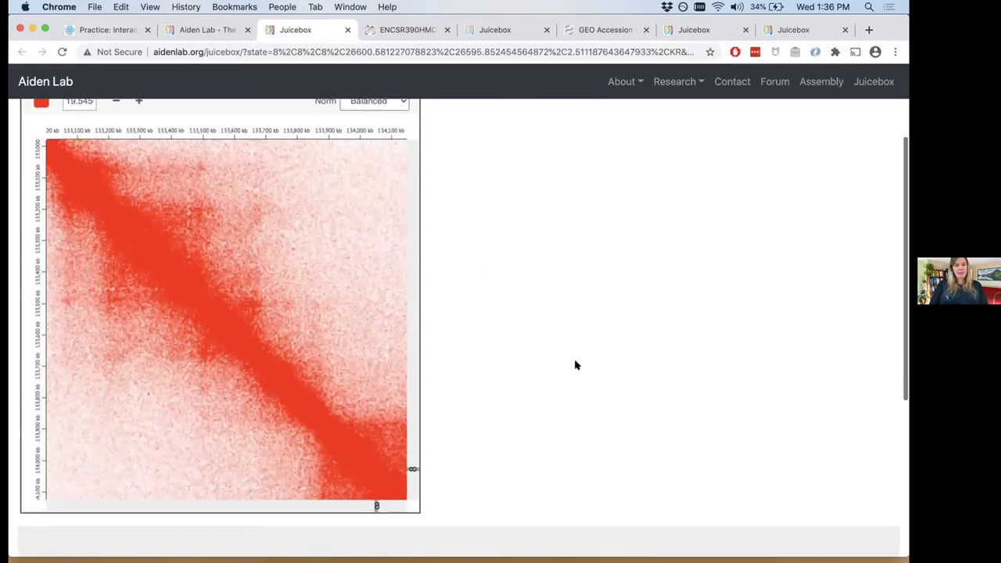
scroll(576, 363, up, 5)
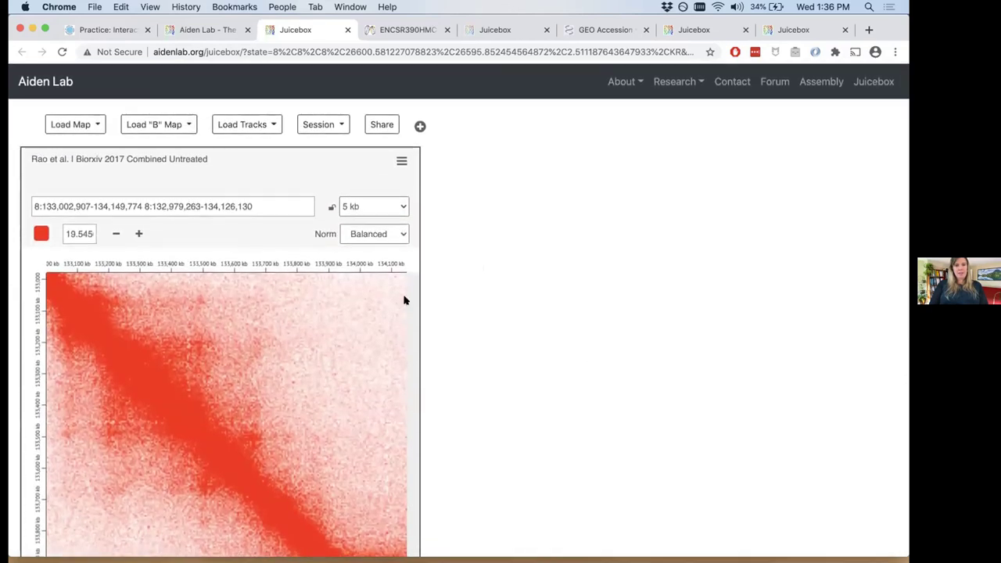
Halve the colour-scale maximum, restore it to 19.545, and return to the figures page
click(115, 234)
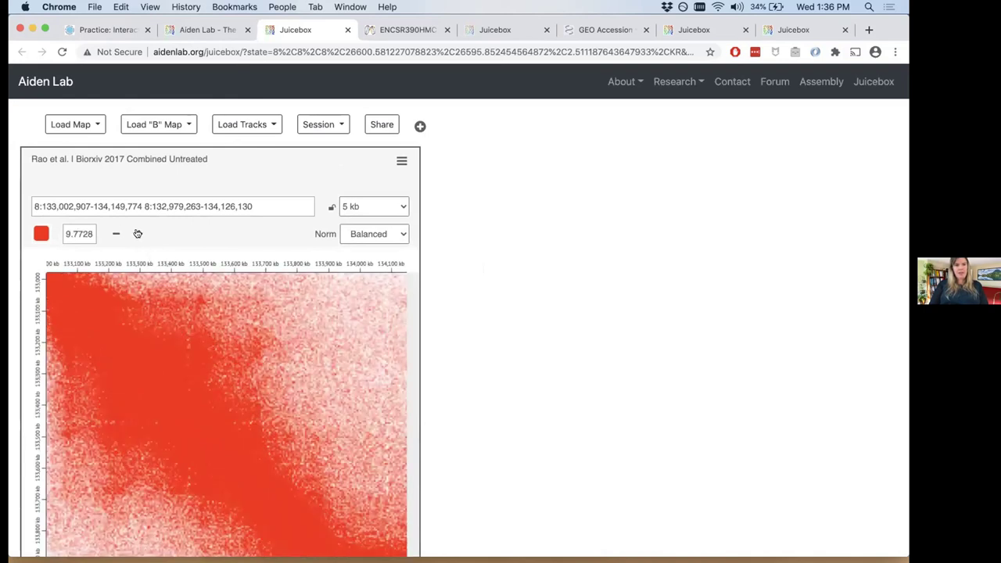
click(138, 235)
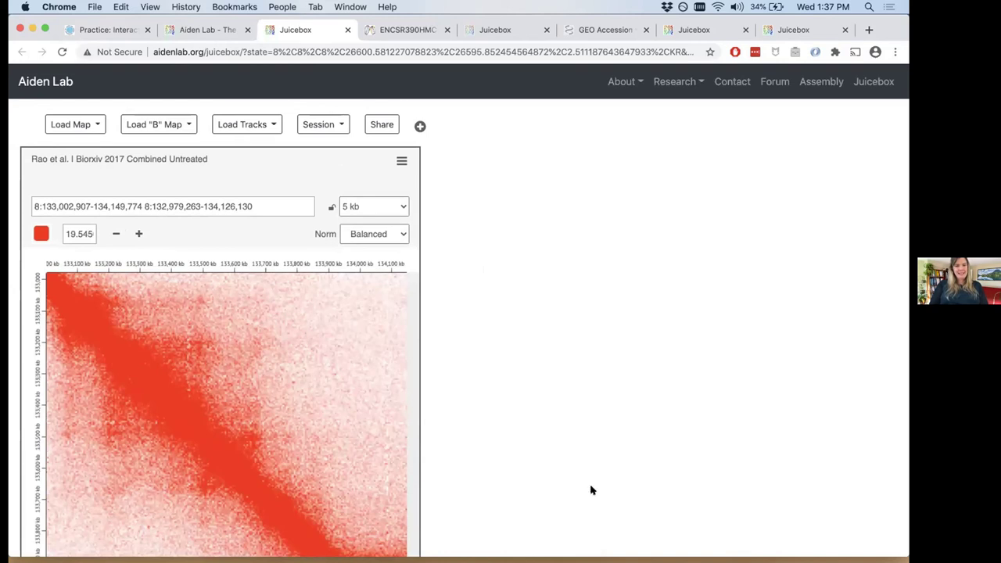
scroll(590, 490, down, 2)
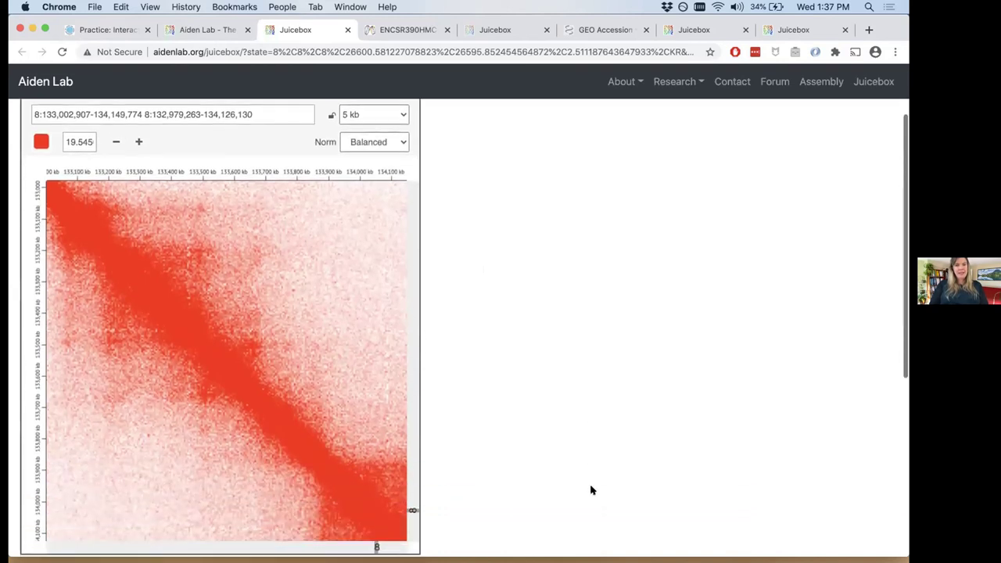
scroll(591, 490, down, 2)
scroll(591, 490, up, 4)
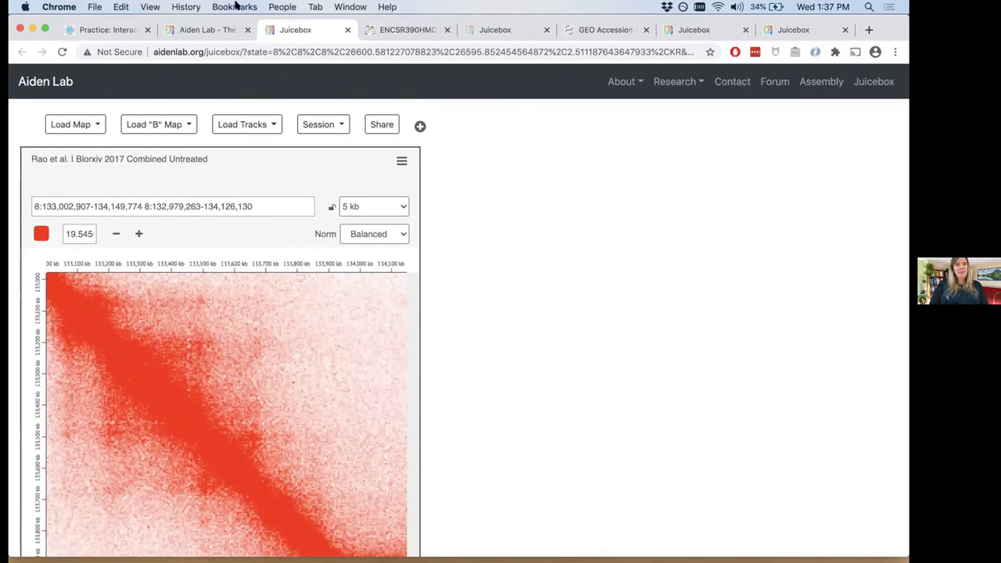
click(208, 29)
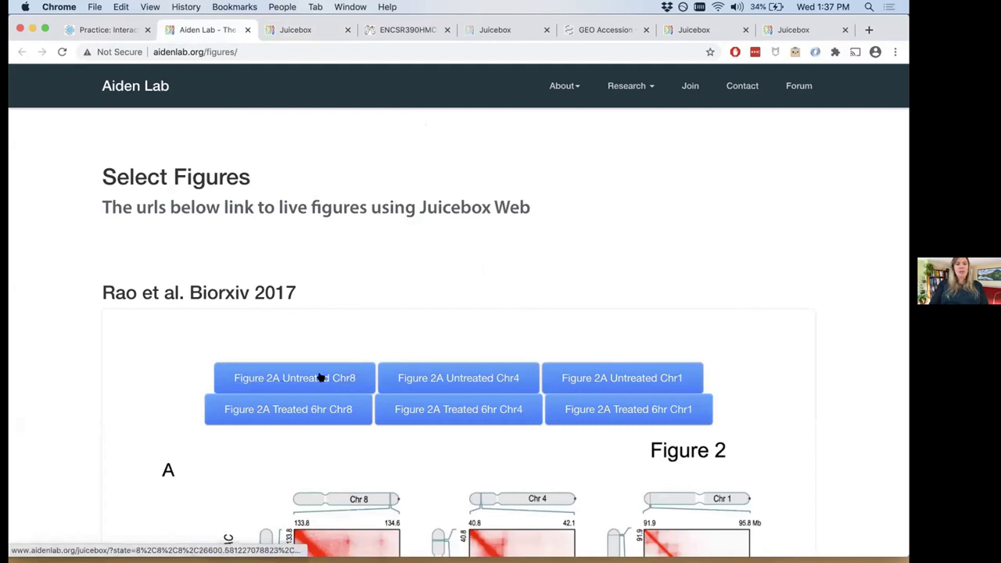
Open the Figure 2A Treated 6hr Chr8 map, shade it red, and return to the figures page
click(331, 408)
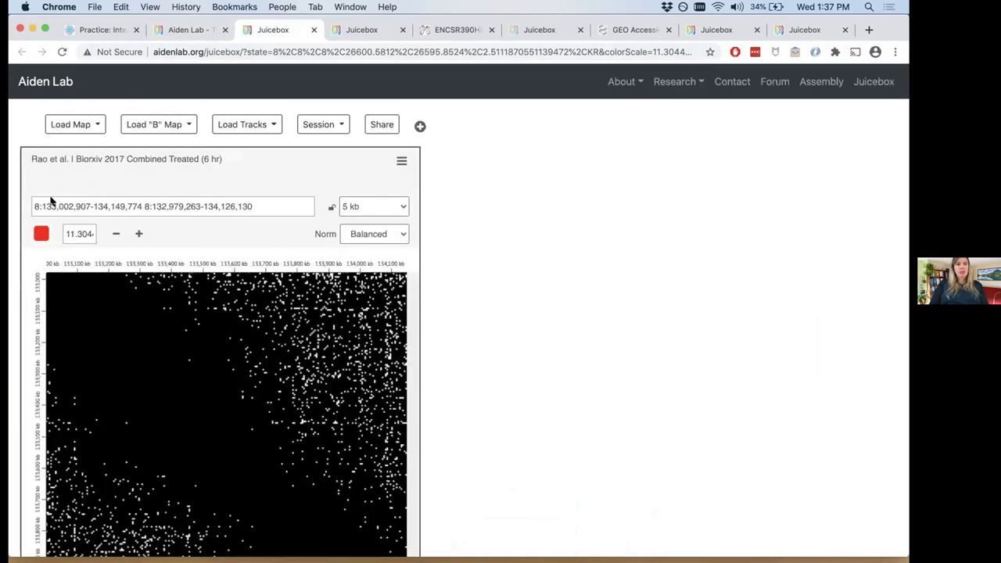
click(44, 233)
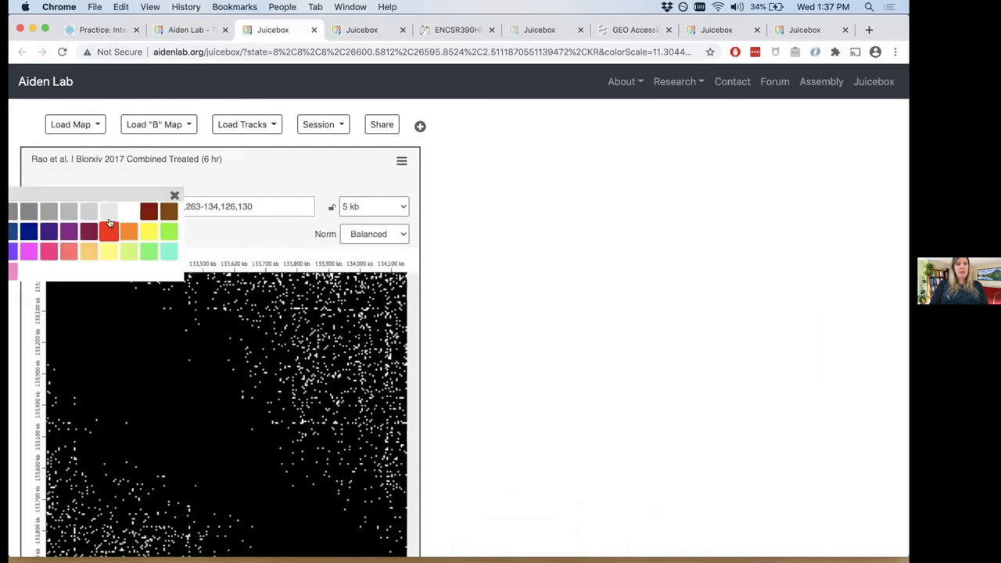
click(109, 231)
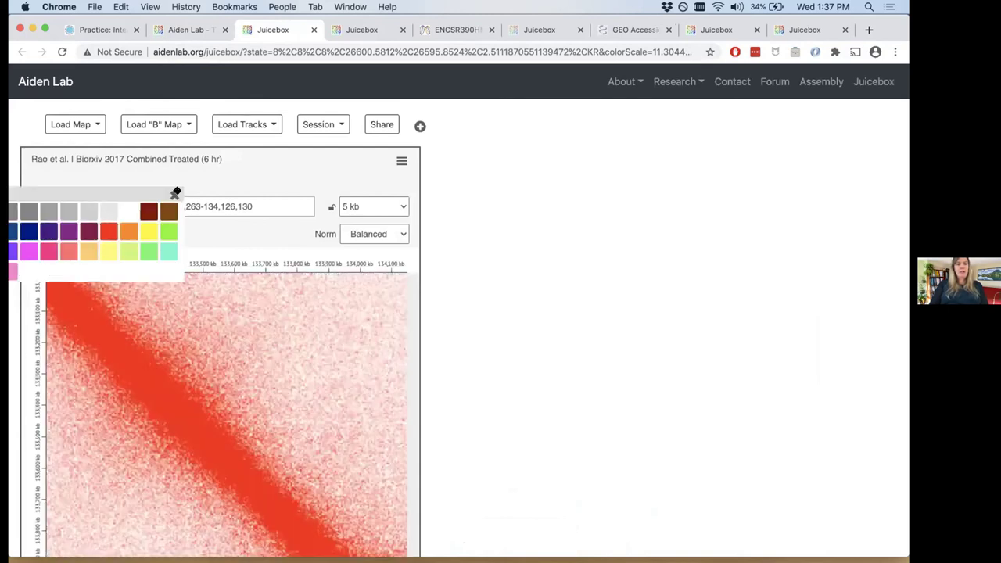
click(175, 192)
click(182, 32)
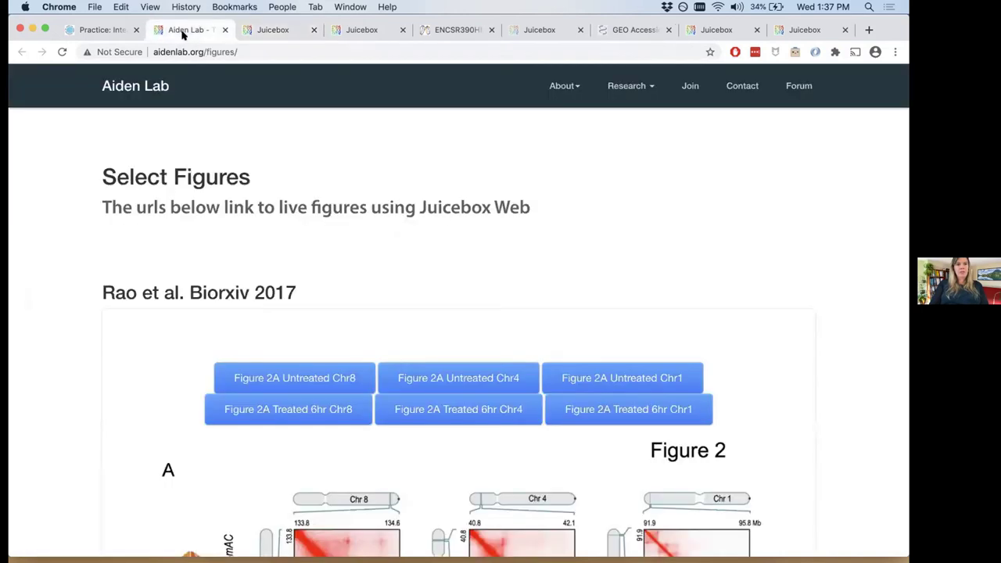
Flip between the Treated 6 hr and Untreated map tabs to compare them, ending on Untreated
click(273, 29)
click(361, 30)
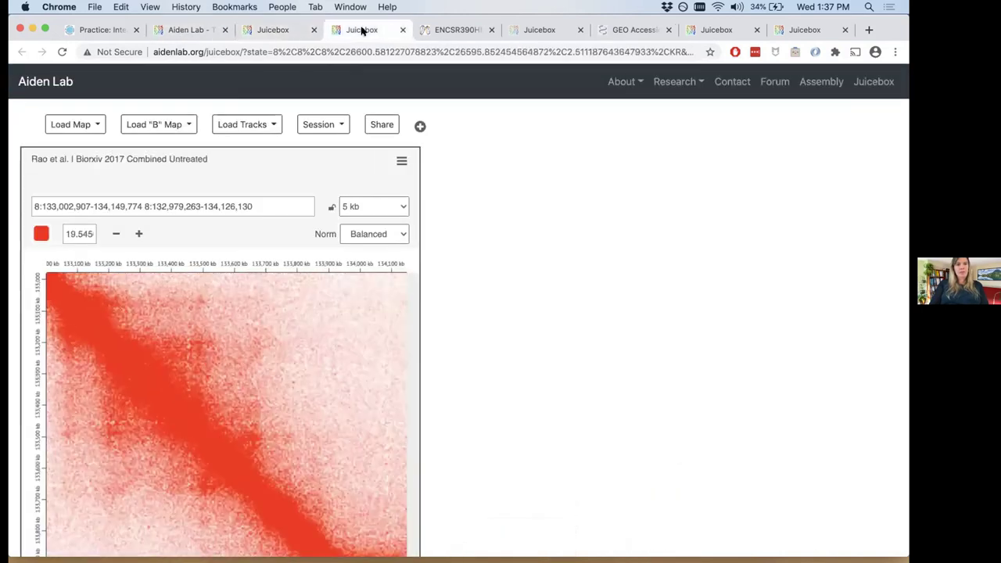
click(287, 29)
click(362, 30)
click(287, 29)
click(364, 35)
click(302, 34)
click(351, 31)
click(263, 30)
click(336, 30)
click(281, 30)
click(346, 31)
click(286, 31)
click(365, 29)
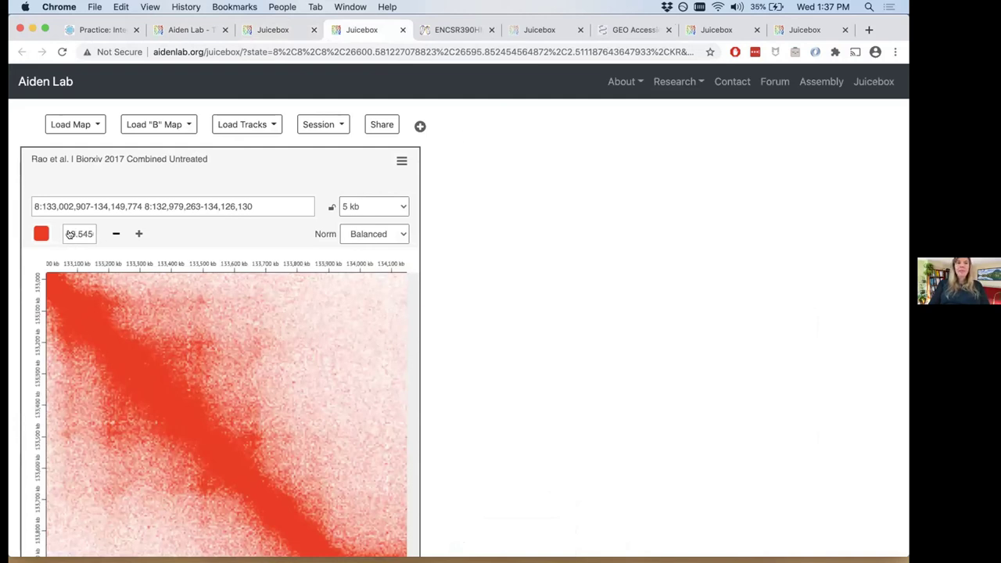
Try colour-scale maxima of 9.7728, 19.545 and 39.091, settling on 39.091
click(115, 234)
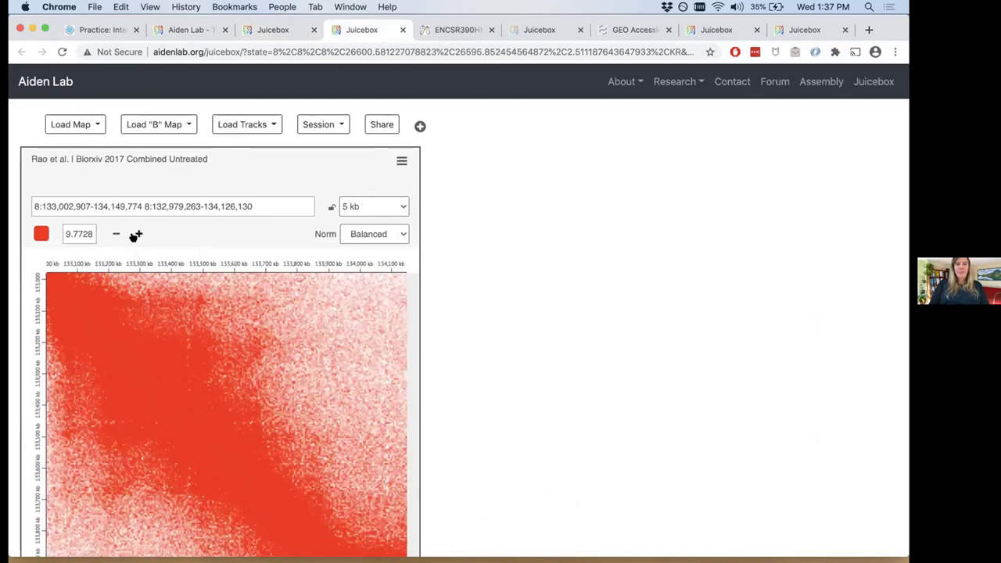
click(136, 234)
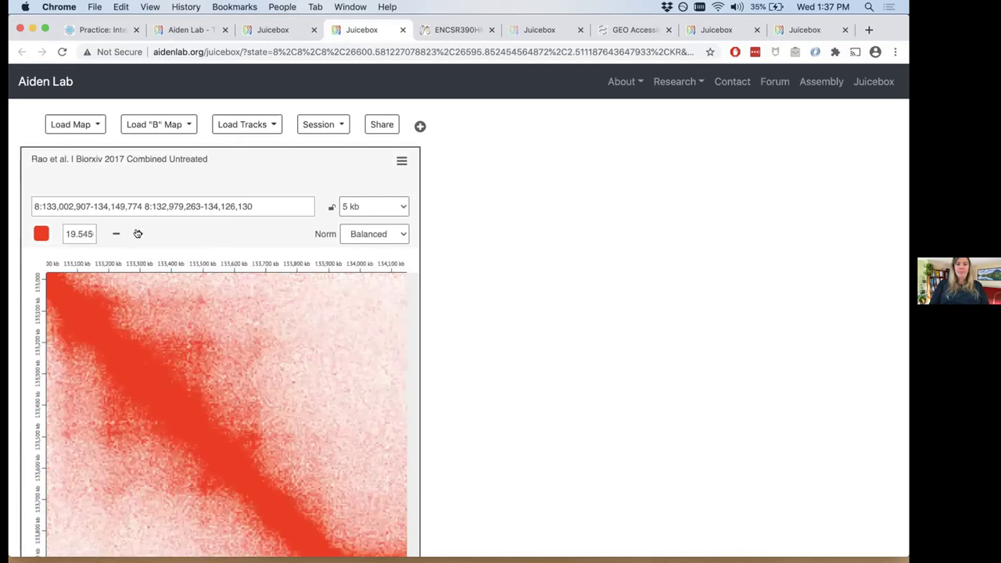
click(138, 234)
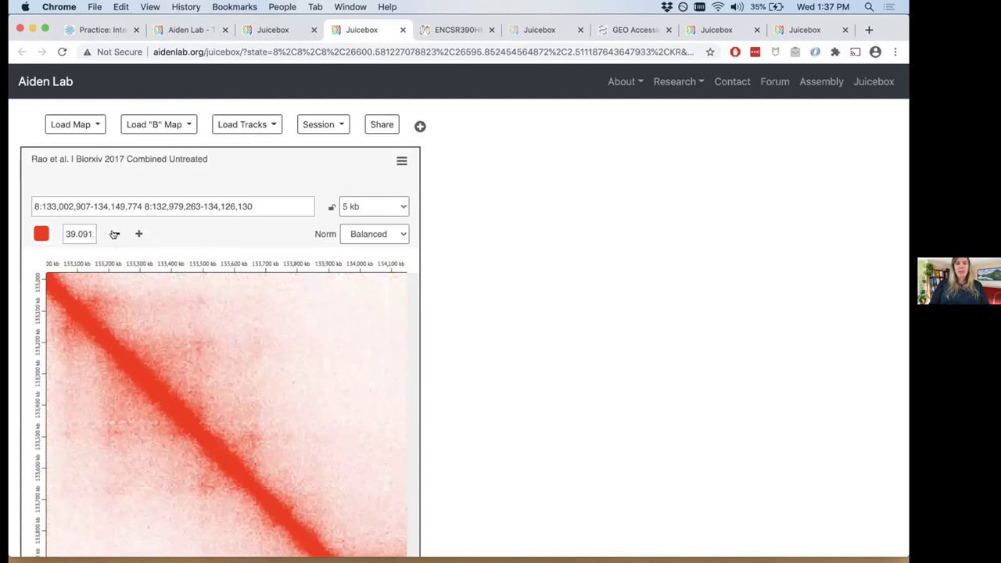
click(114, 234)
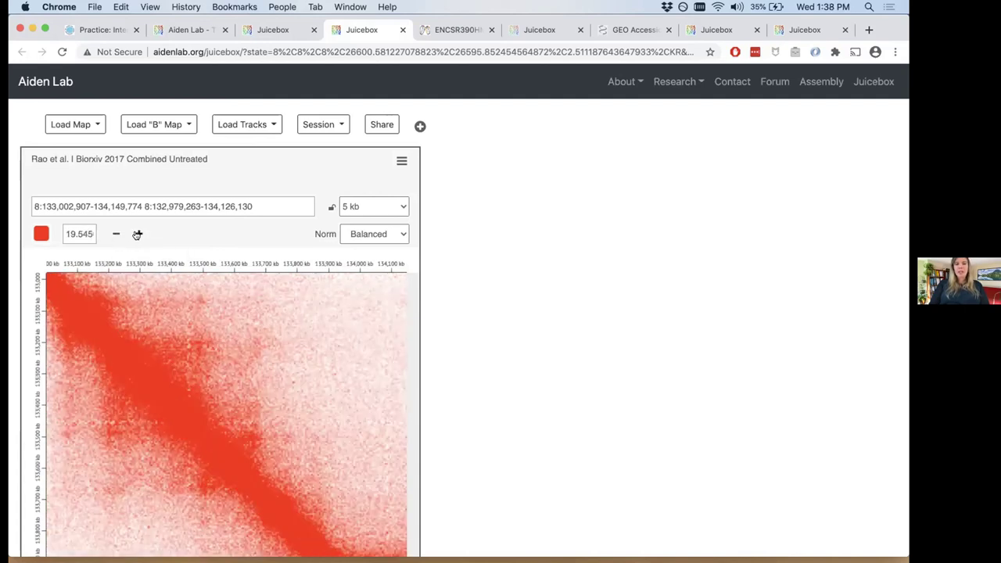
click(137, 234)
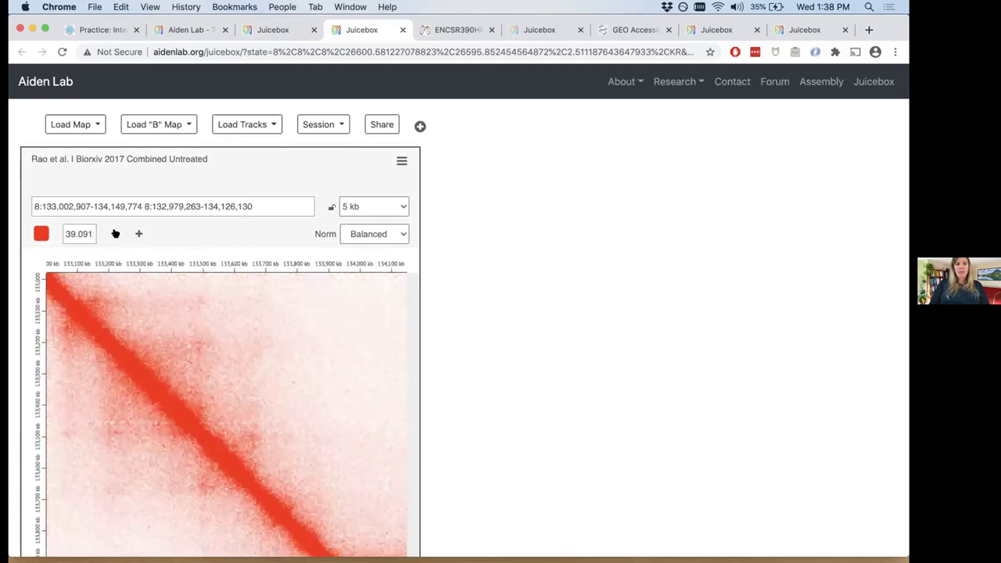
click(114, 234)
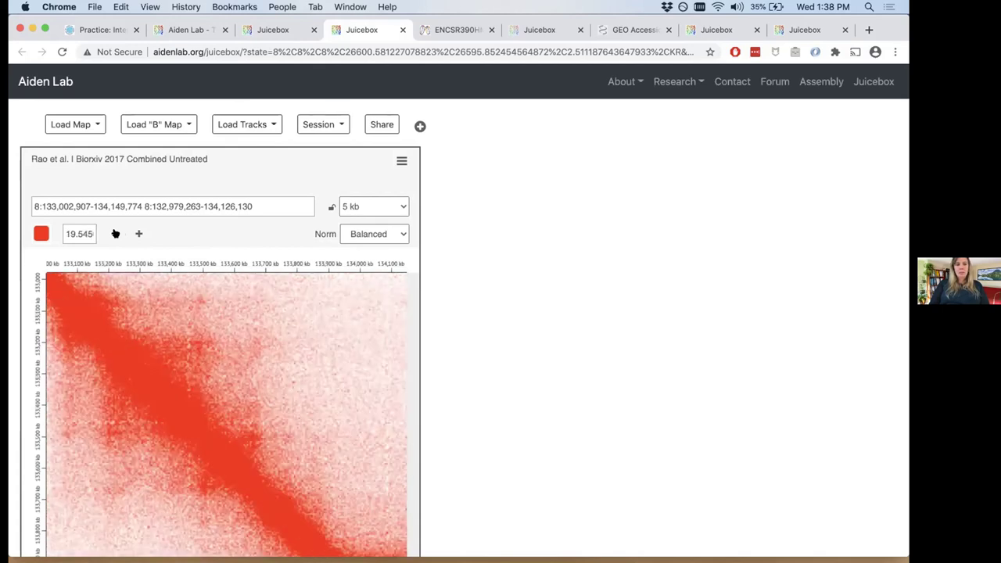
click(114, 234)
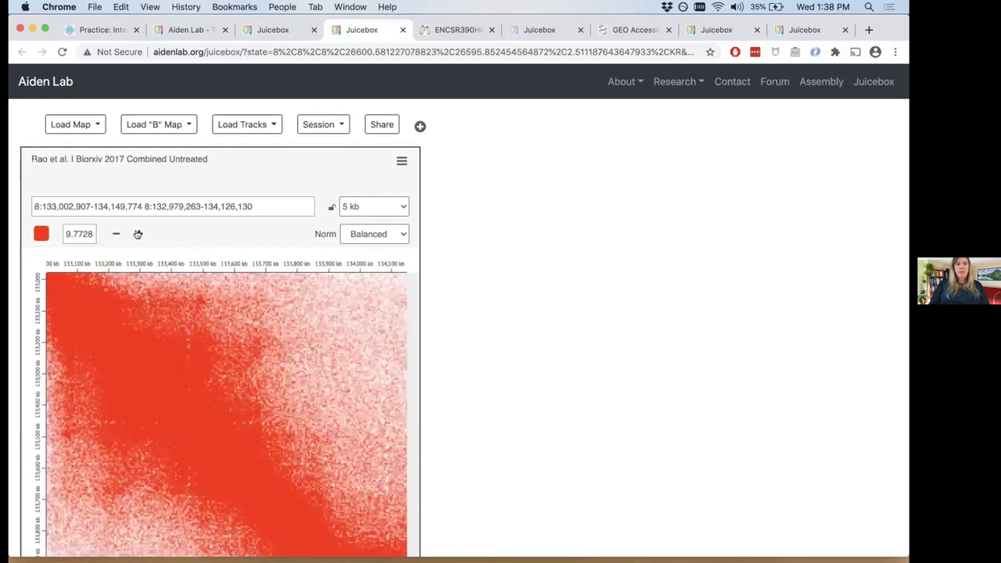
click(138, 234)
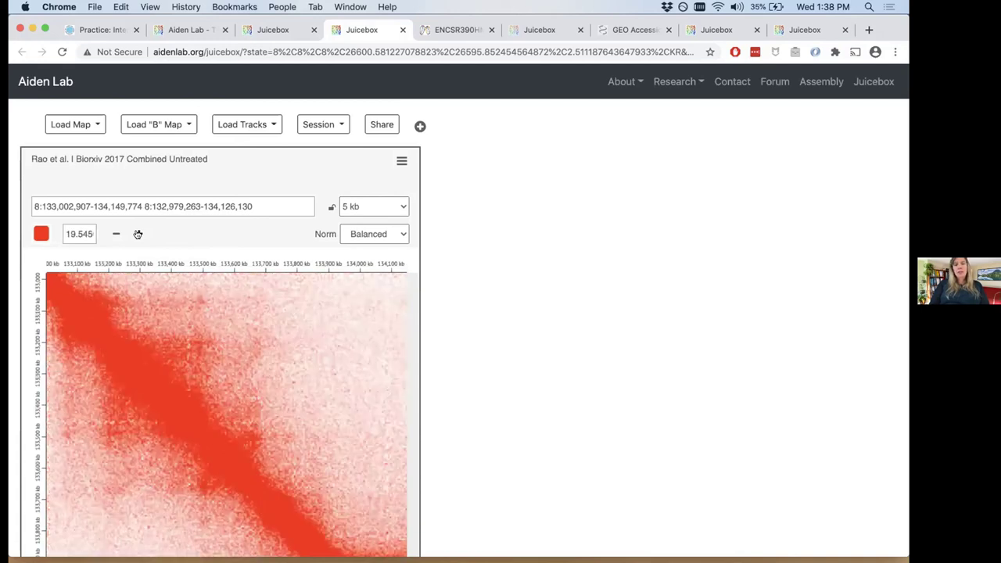
click(138, 234)
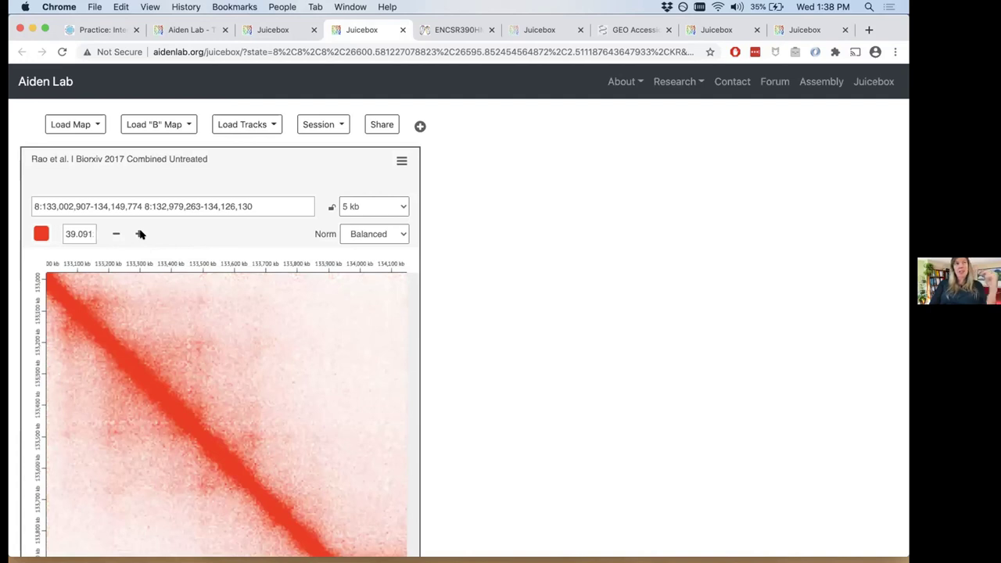
scroll(494, 365, down, 3)
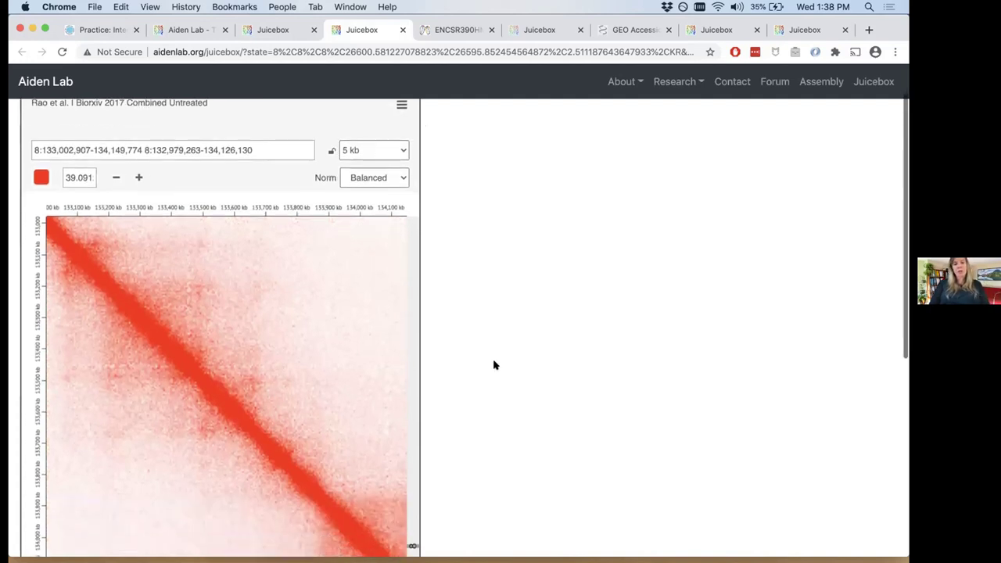
scroll(493, 365, down, 1)
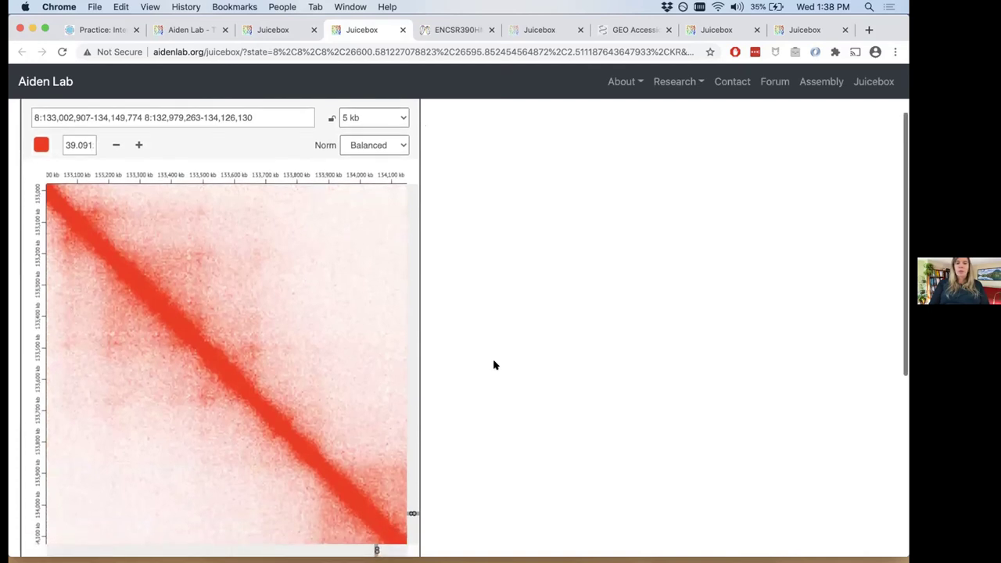
scroll(493, 364, down, 2)
scroll(493, 364, up, 4)
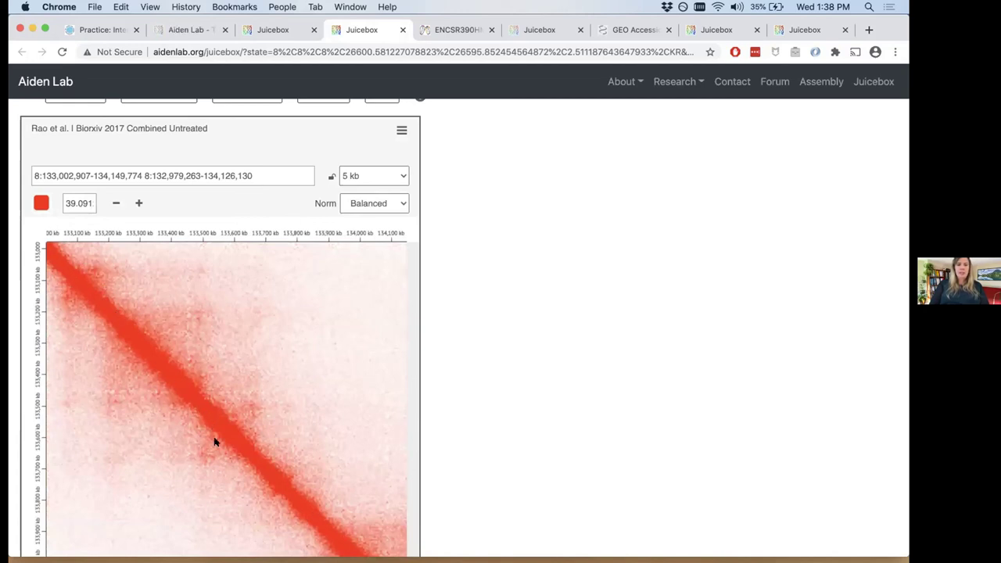
scroll(654, 402, up, 1)
scroll(655, 401, down, 2)
scroll(655, 402, up, 1)
scroll(655, 402, up, 1)
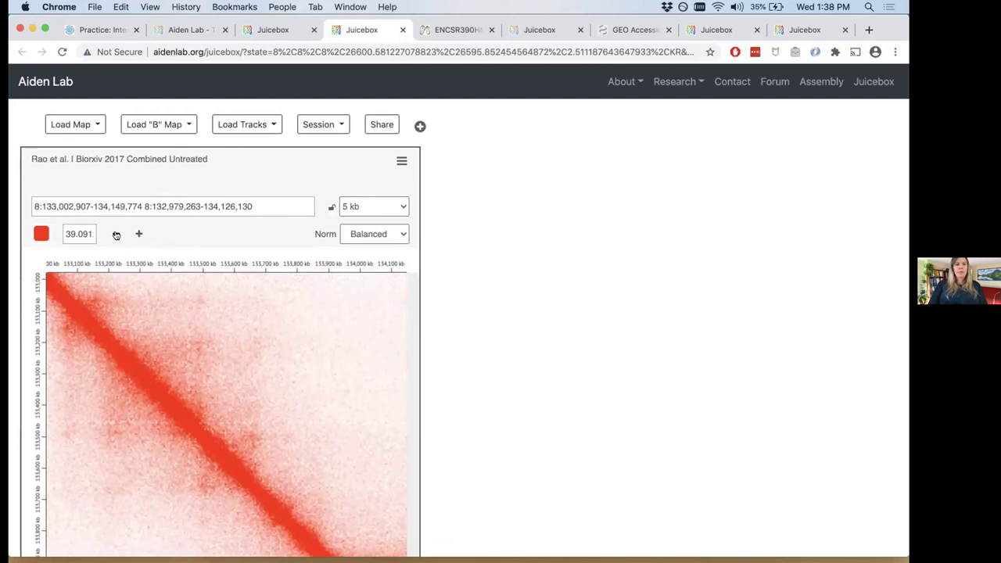
Double the colour-scale maximum up to 312.73, enter 12.730, then double it to 25.460
click(116, 234)
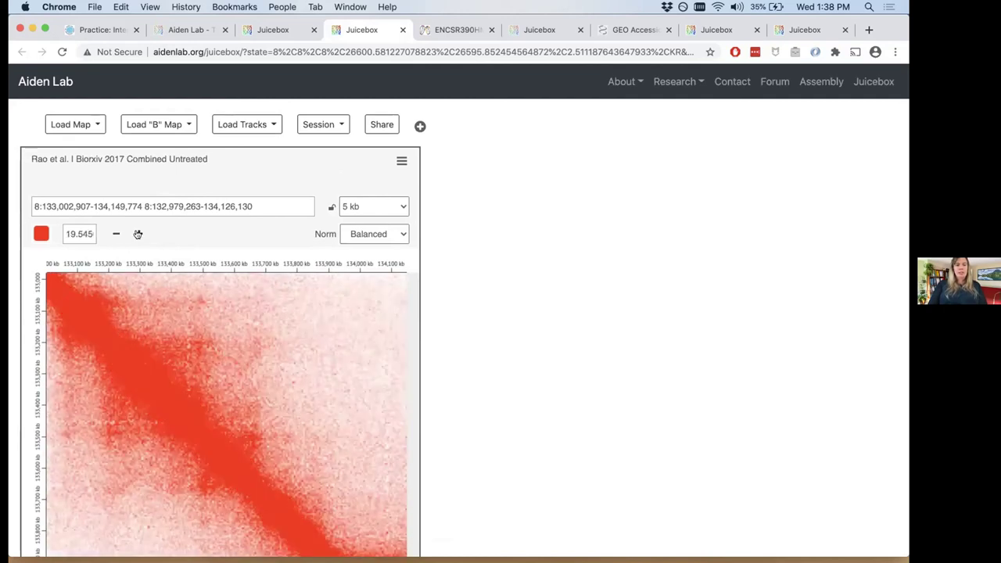
click(138, 233)
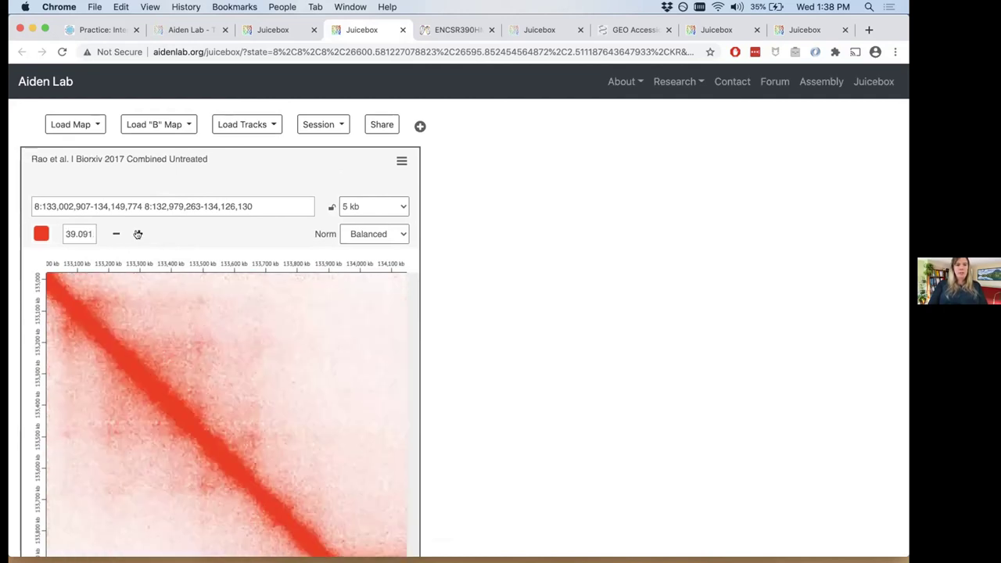
click(137, 234)
click(138, 234)
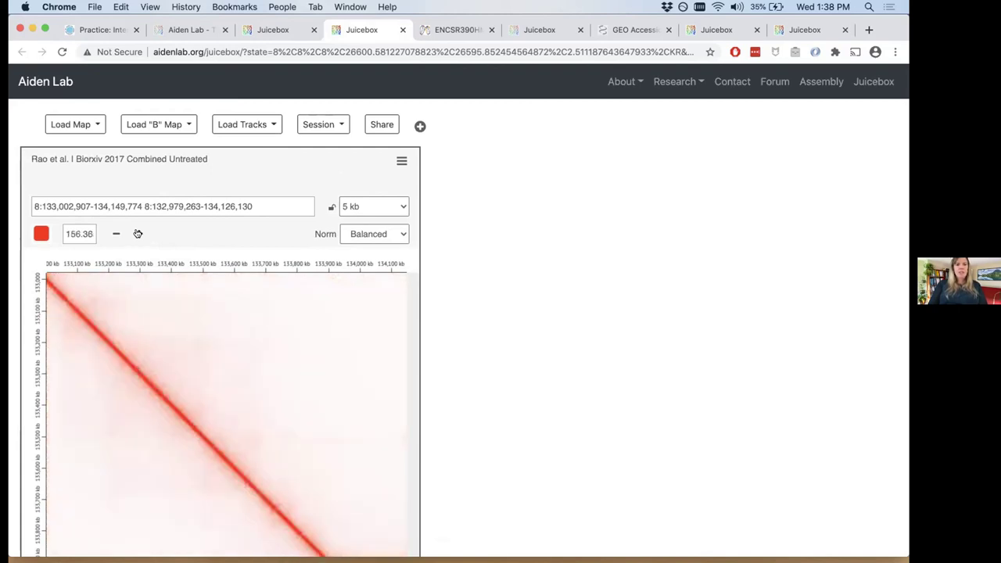
click(138, 233)
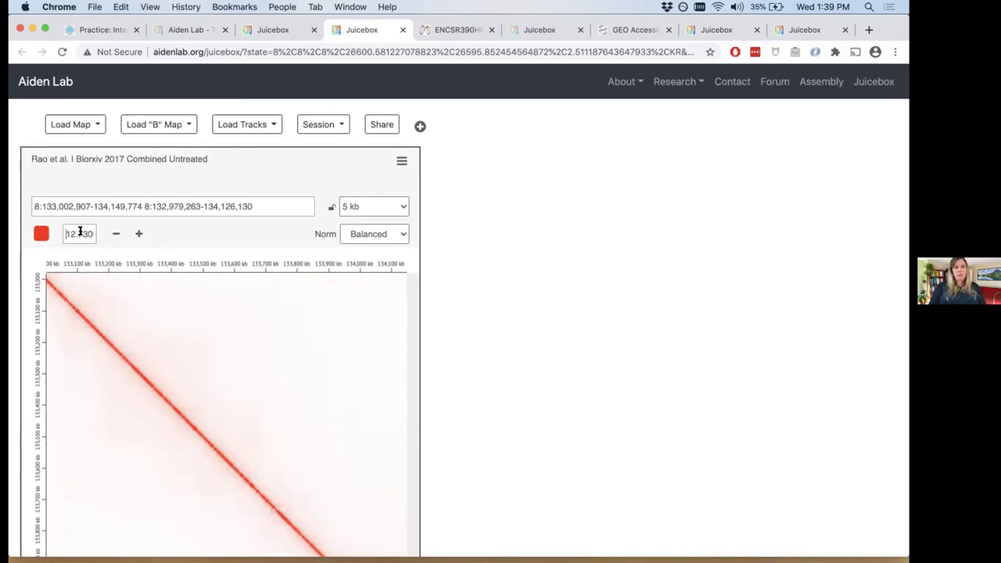
key(Return)
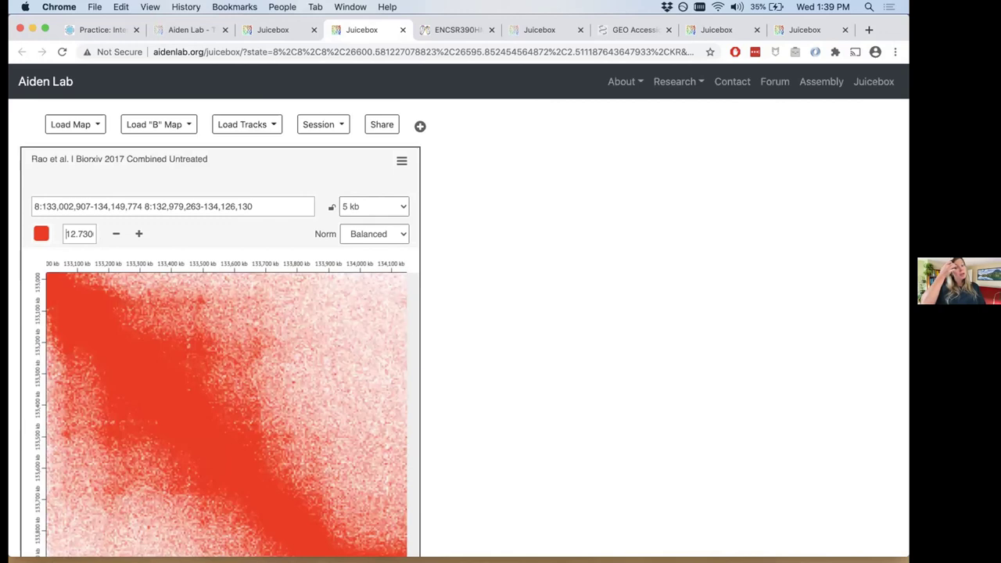
click(139, 235)
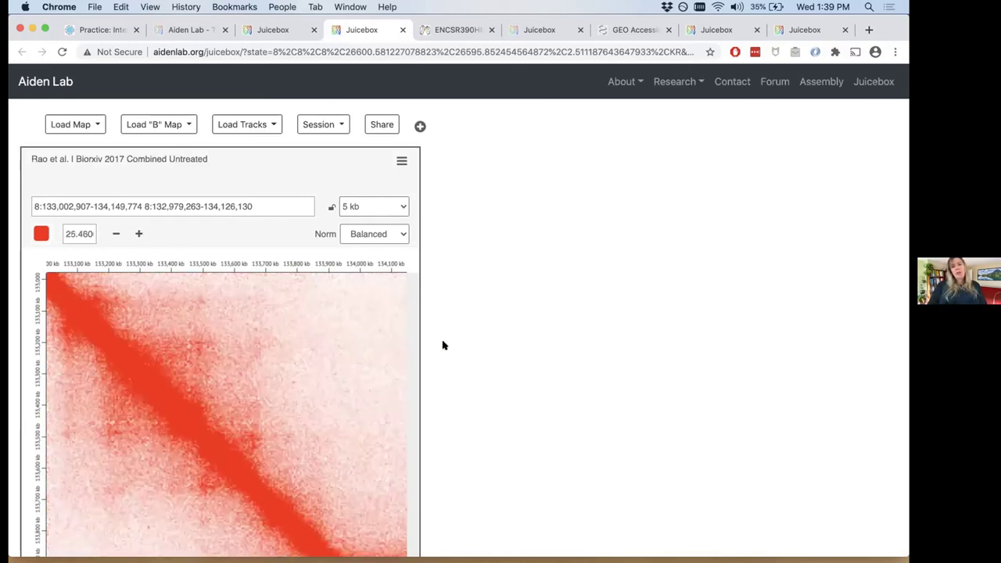
Drag the untreated map along the diagonal to 8:133,518,599-134,665,466, exposing loop dots
scroll(494, 257, down, 1)
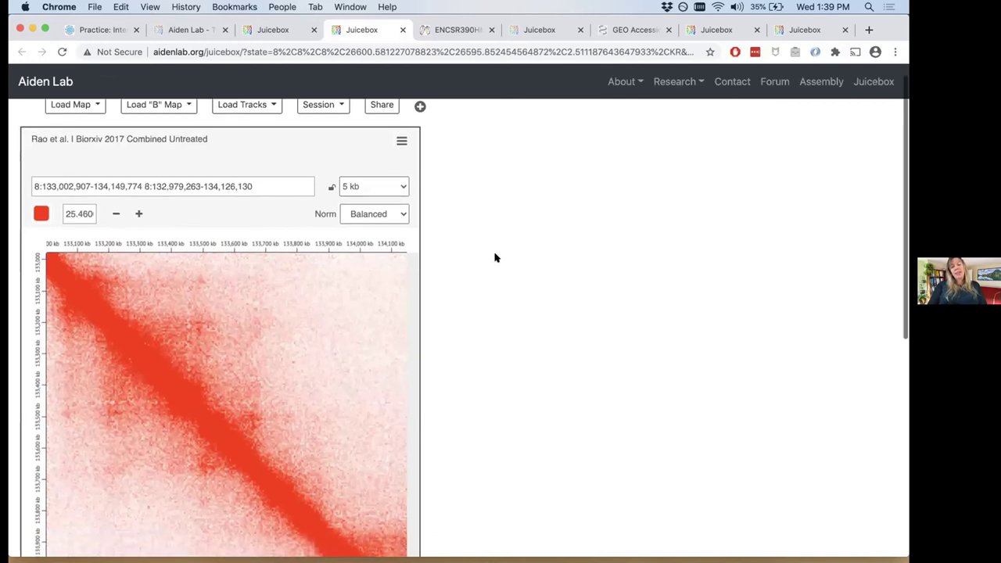
scroll(494, 257, down, 3)
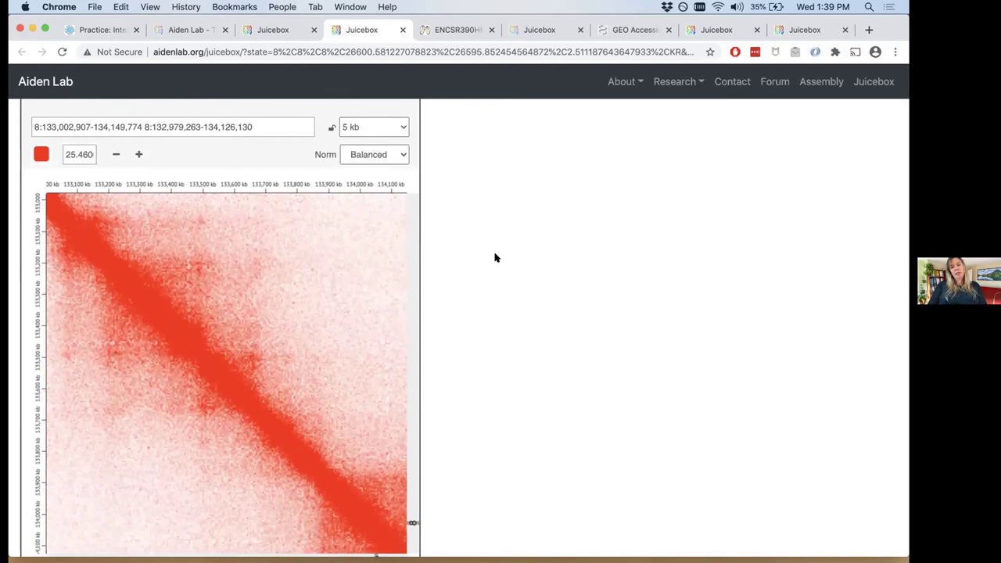
scroll(494, 257, down, 1)
drag(353, 302, 195, 196)
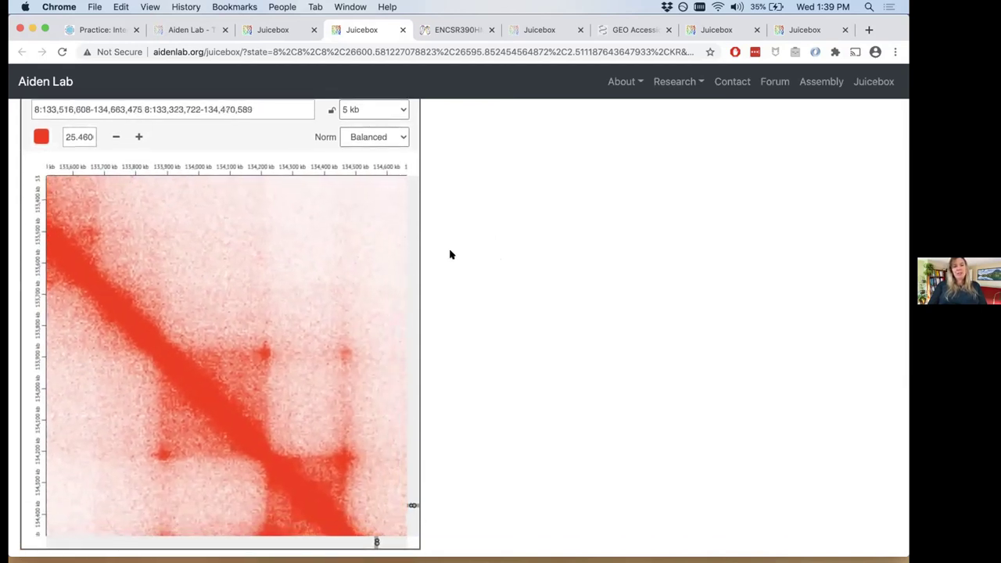
scroll(543, 279, up, 5)
scroll(543, 279, down, 2)
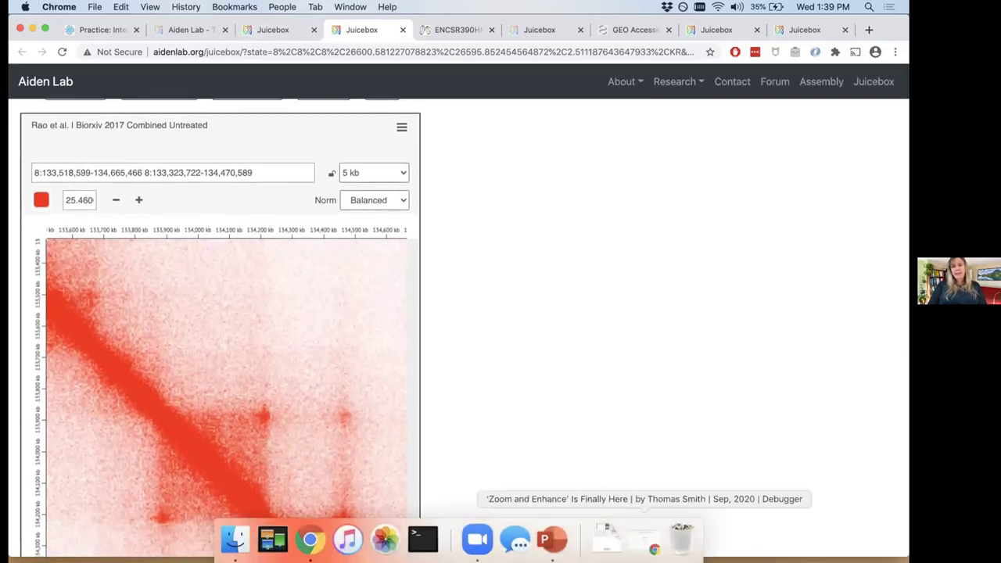
click(482, 537)
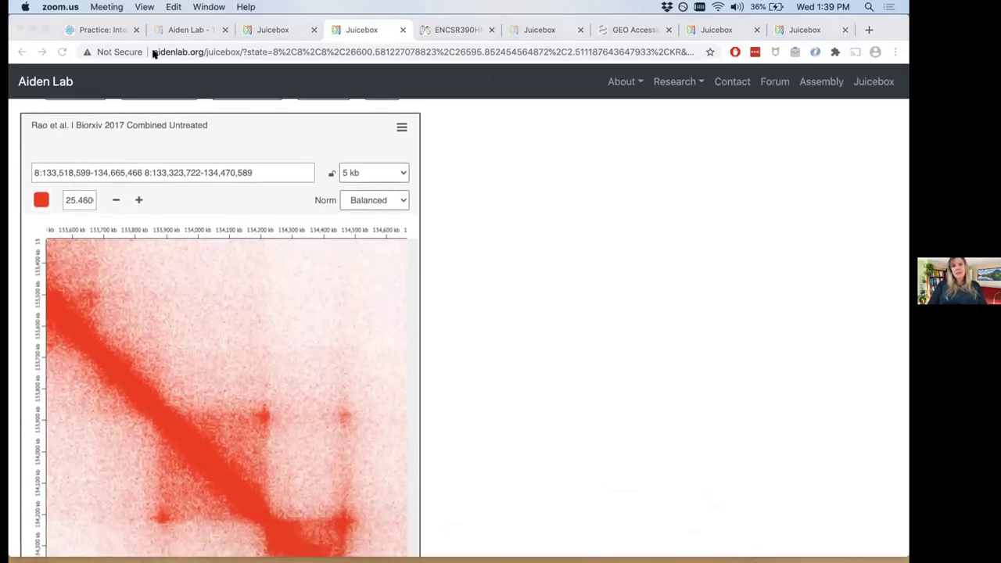